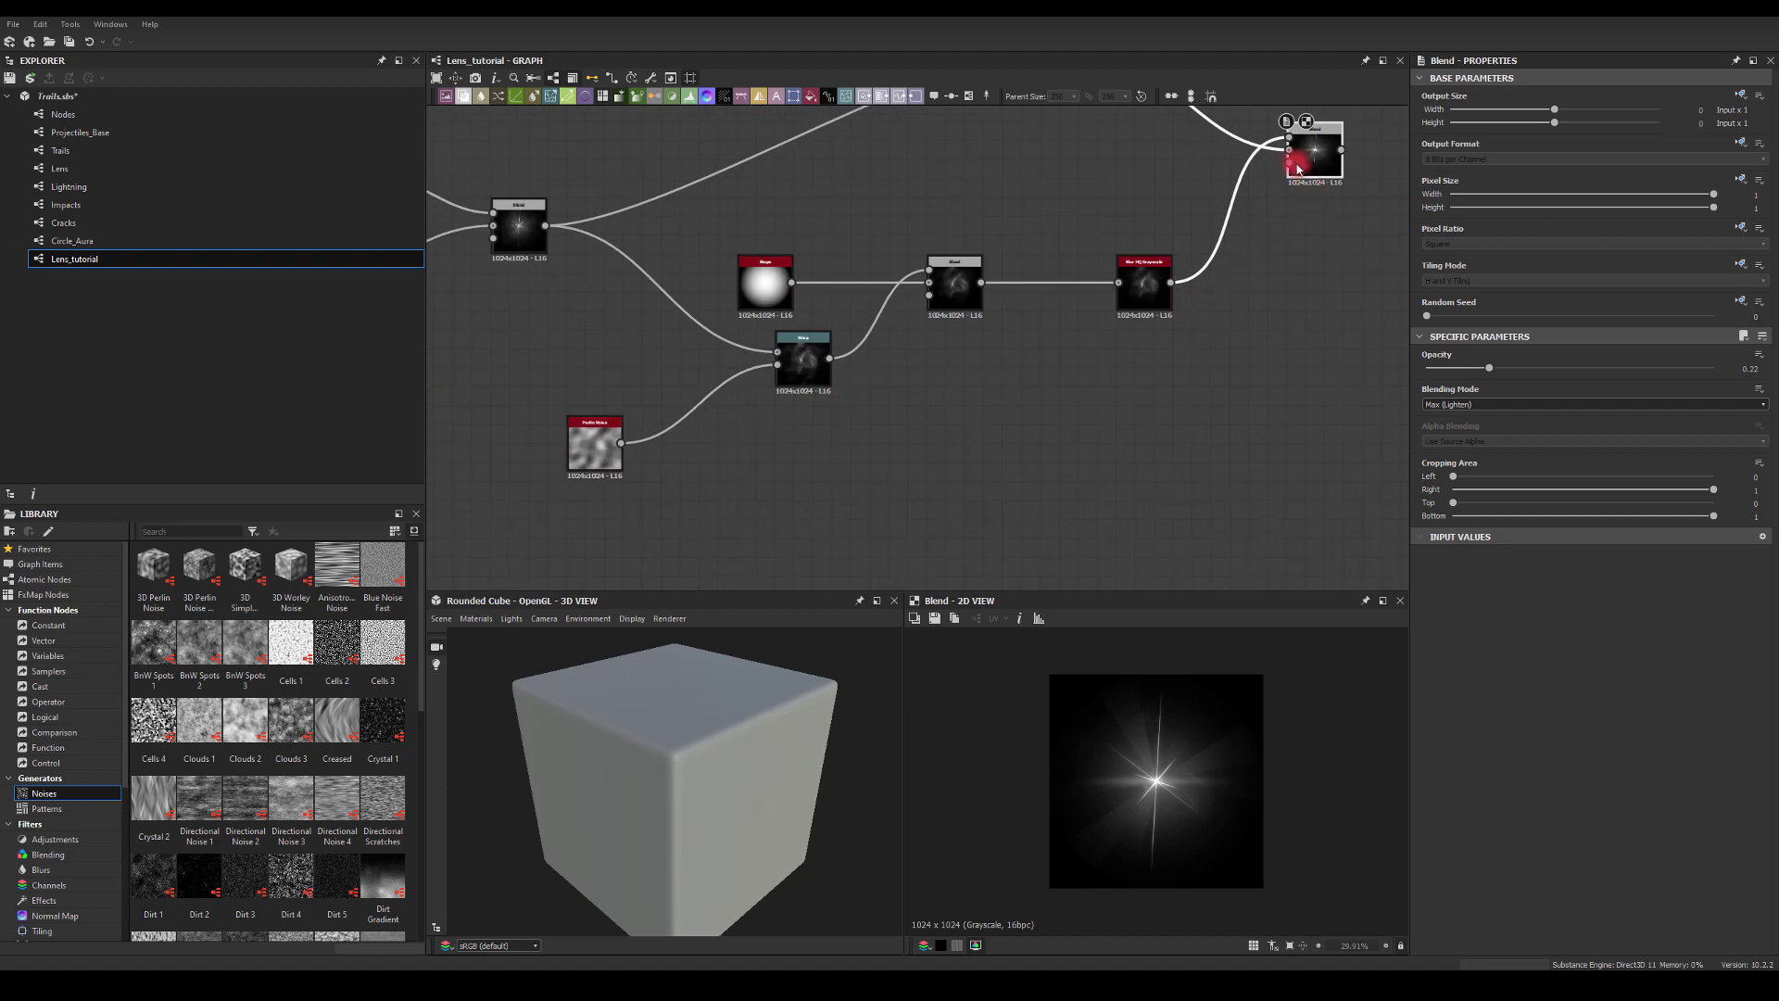
# Set the opacity of the final Blend node to 0.25, keeping the Max (Lighten) blending mode.
pyautogui.click(1108, 299)
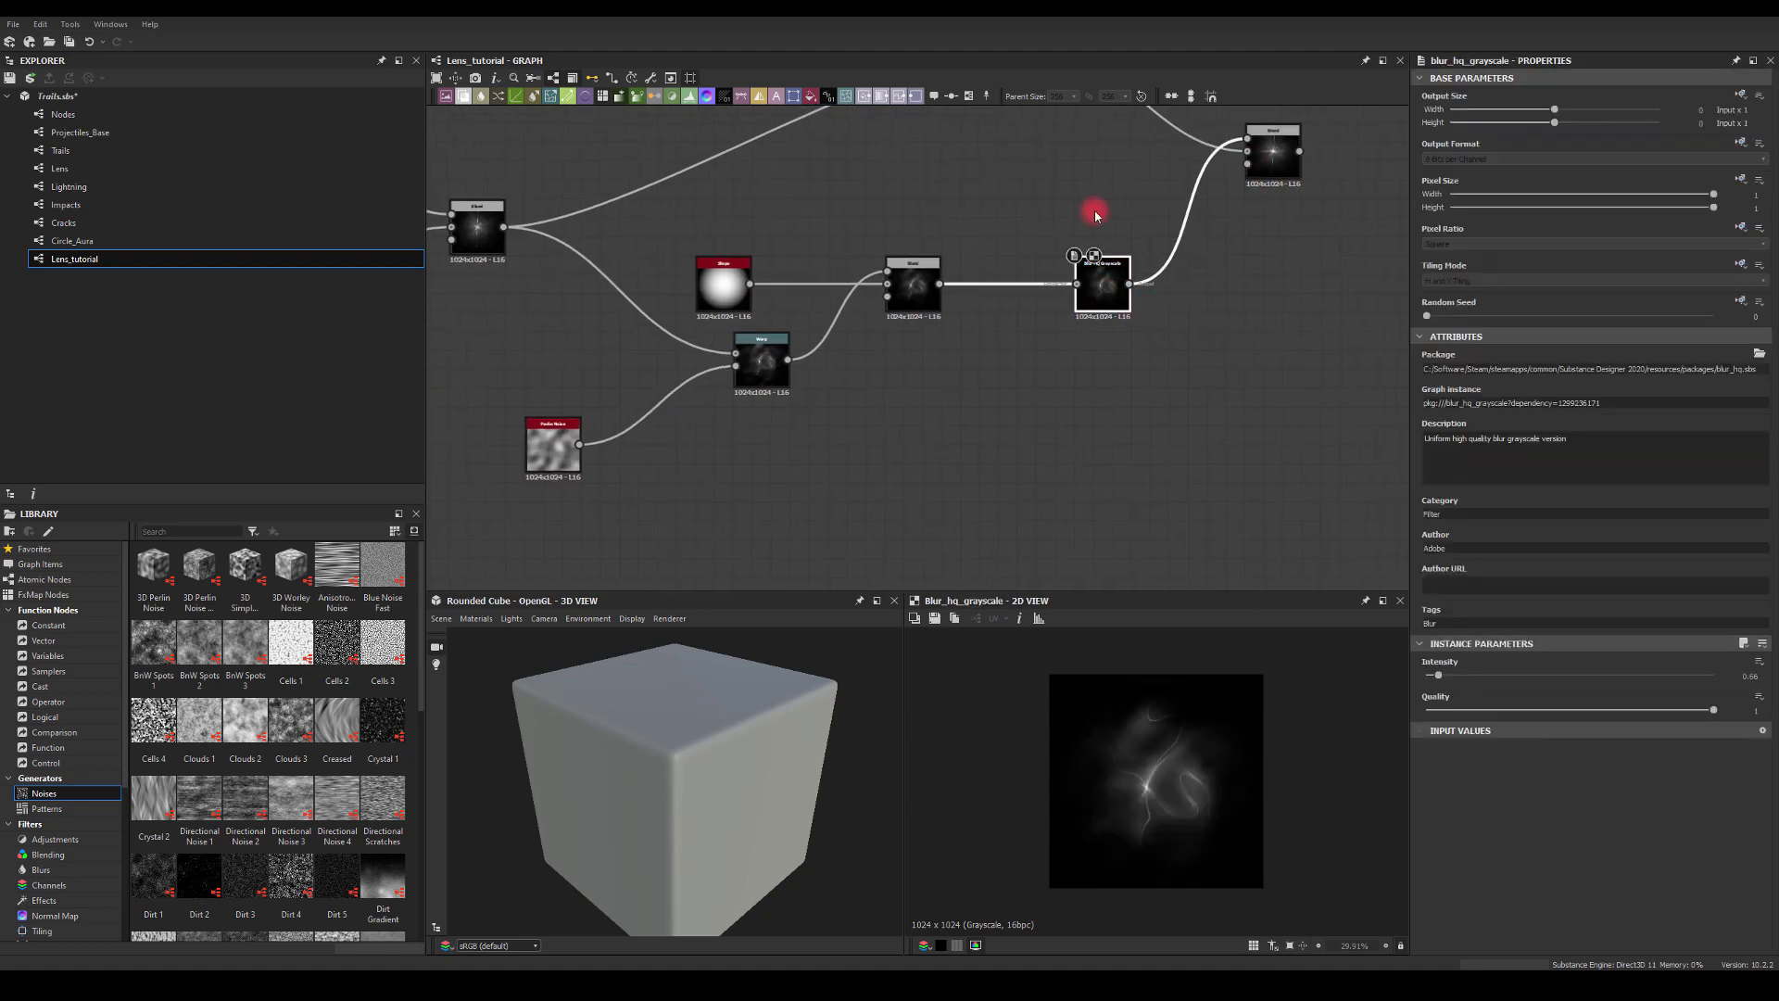
pyautogui.moveTo(1096, 214); pyautogui.dragTo(785, 434, button='middle')
pyautogui.click(994, 392)
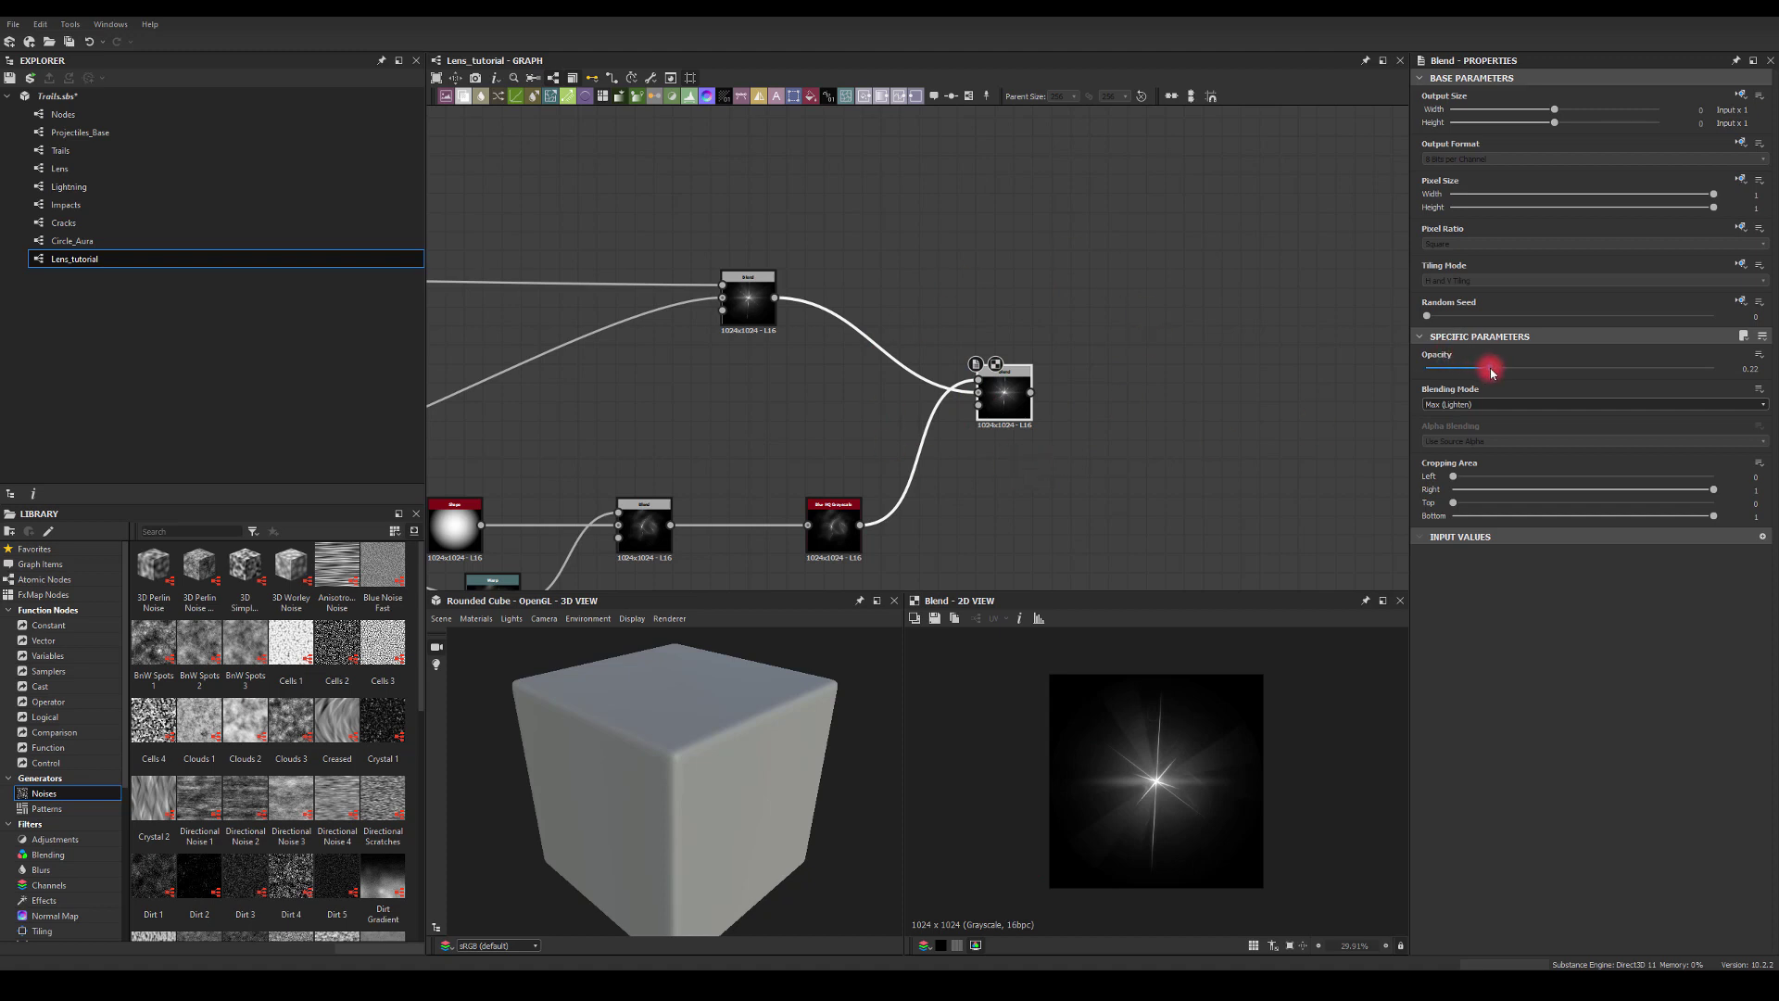
pyautogui.moveTo(1491, 371)
pyautogui.mouseDown()
pyautogui.moveTo(1596, 386)
pyautogui.moveTo(1509, 393)
pyautogui.mouseUp()
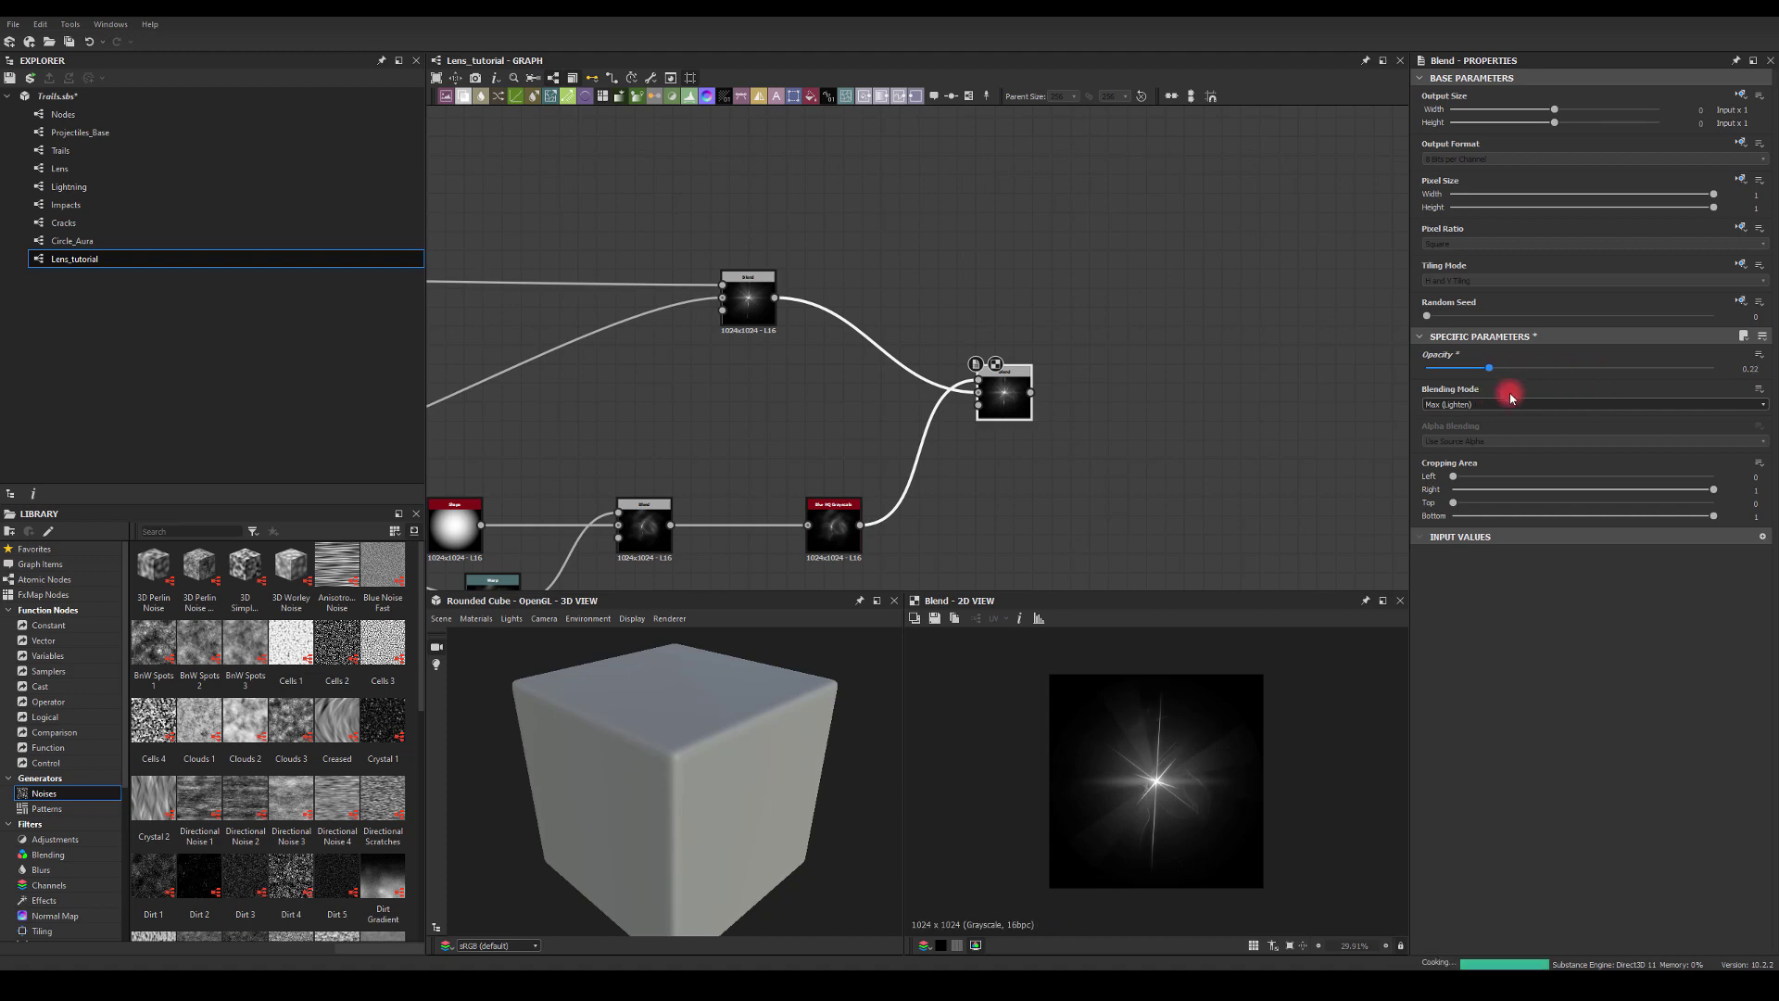
pyautogui.moveTo(1636, 398); pyautogui.dragTo(1493, 374)
pyautogui.click(1131, 381)
# Add a Shape node in the empty area below the existing nodes and set its Y size to 0.34.
pyautogui.moveTo(1010, 458); pyautogui.dragTo(1055, 276, button='middle')
pyautogui.scroll(-2, 1028, 312)
pyautogui.moveTo(925, 402); pyautogui.dragTo(961, 368, button='middle')
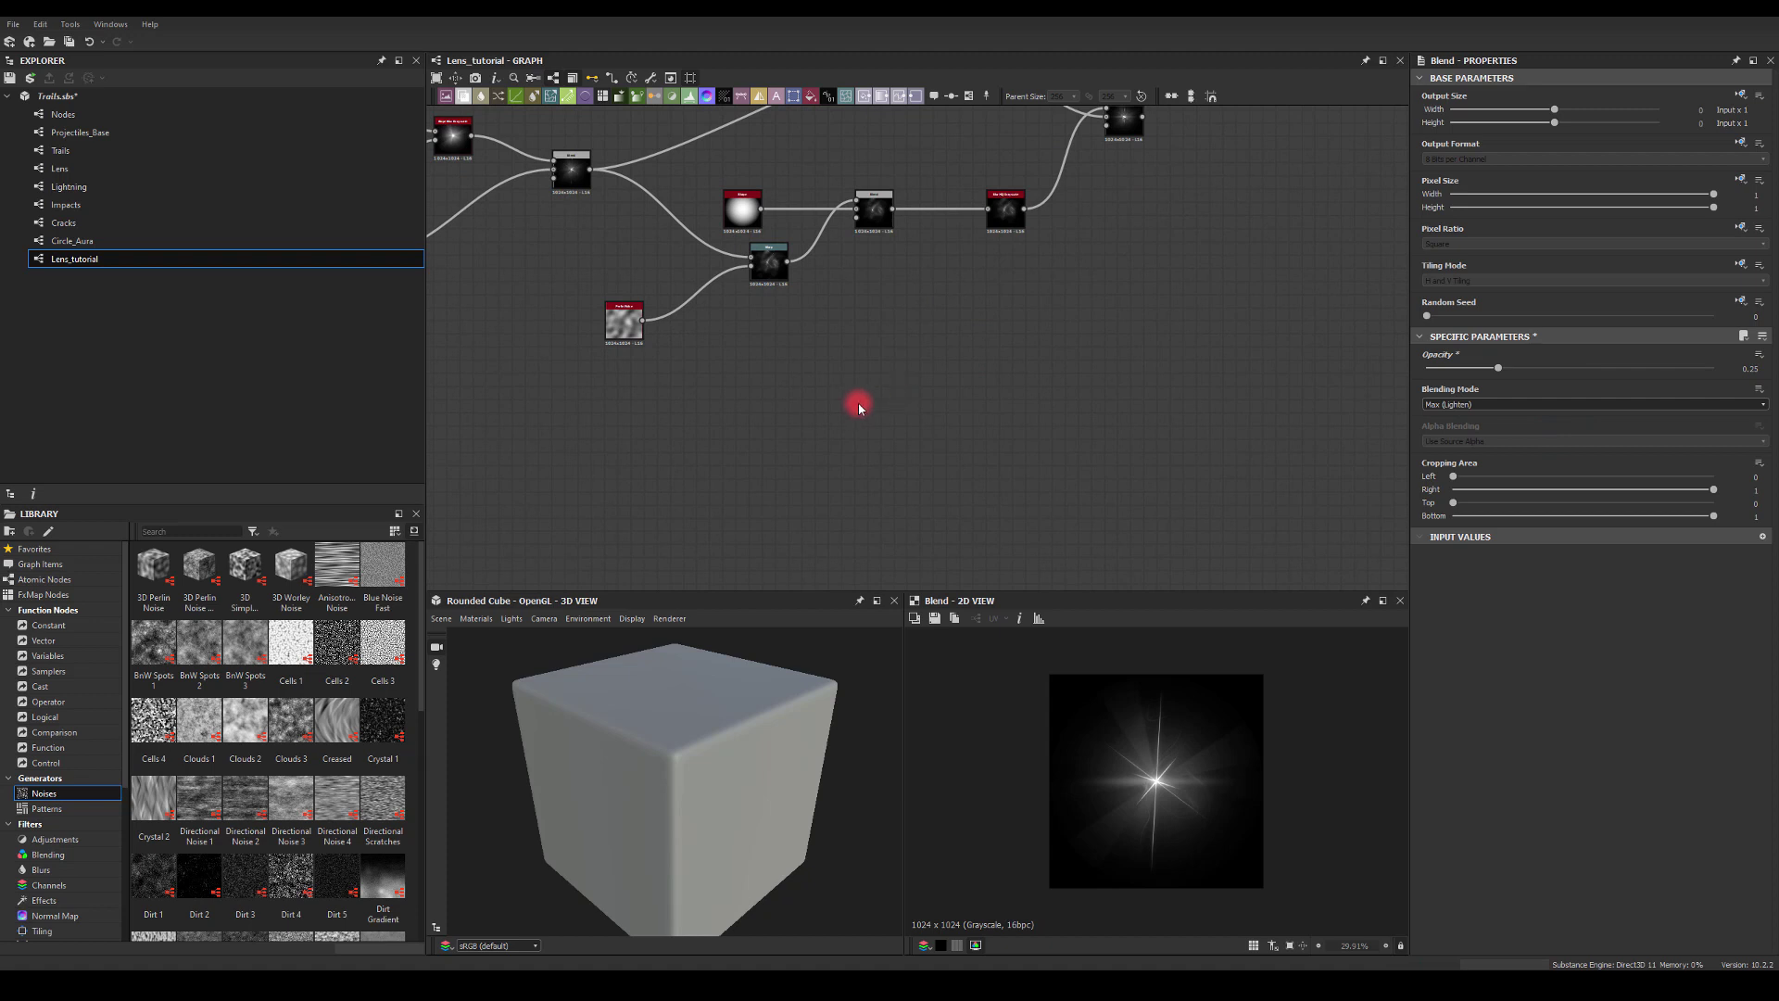
pyautogui.press('space')
pyautogui.write('sha')
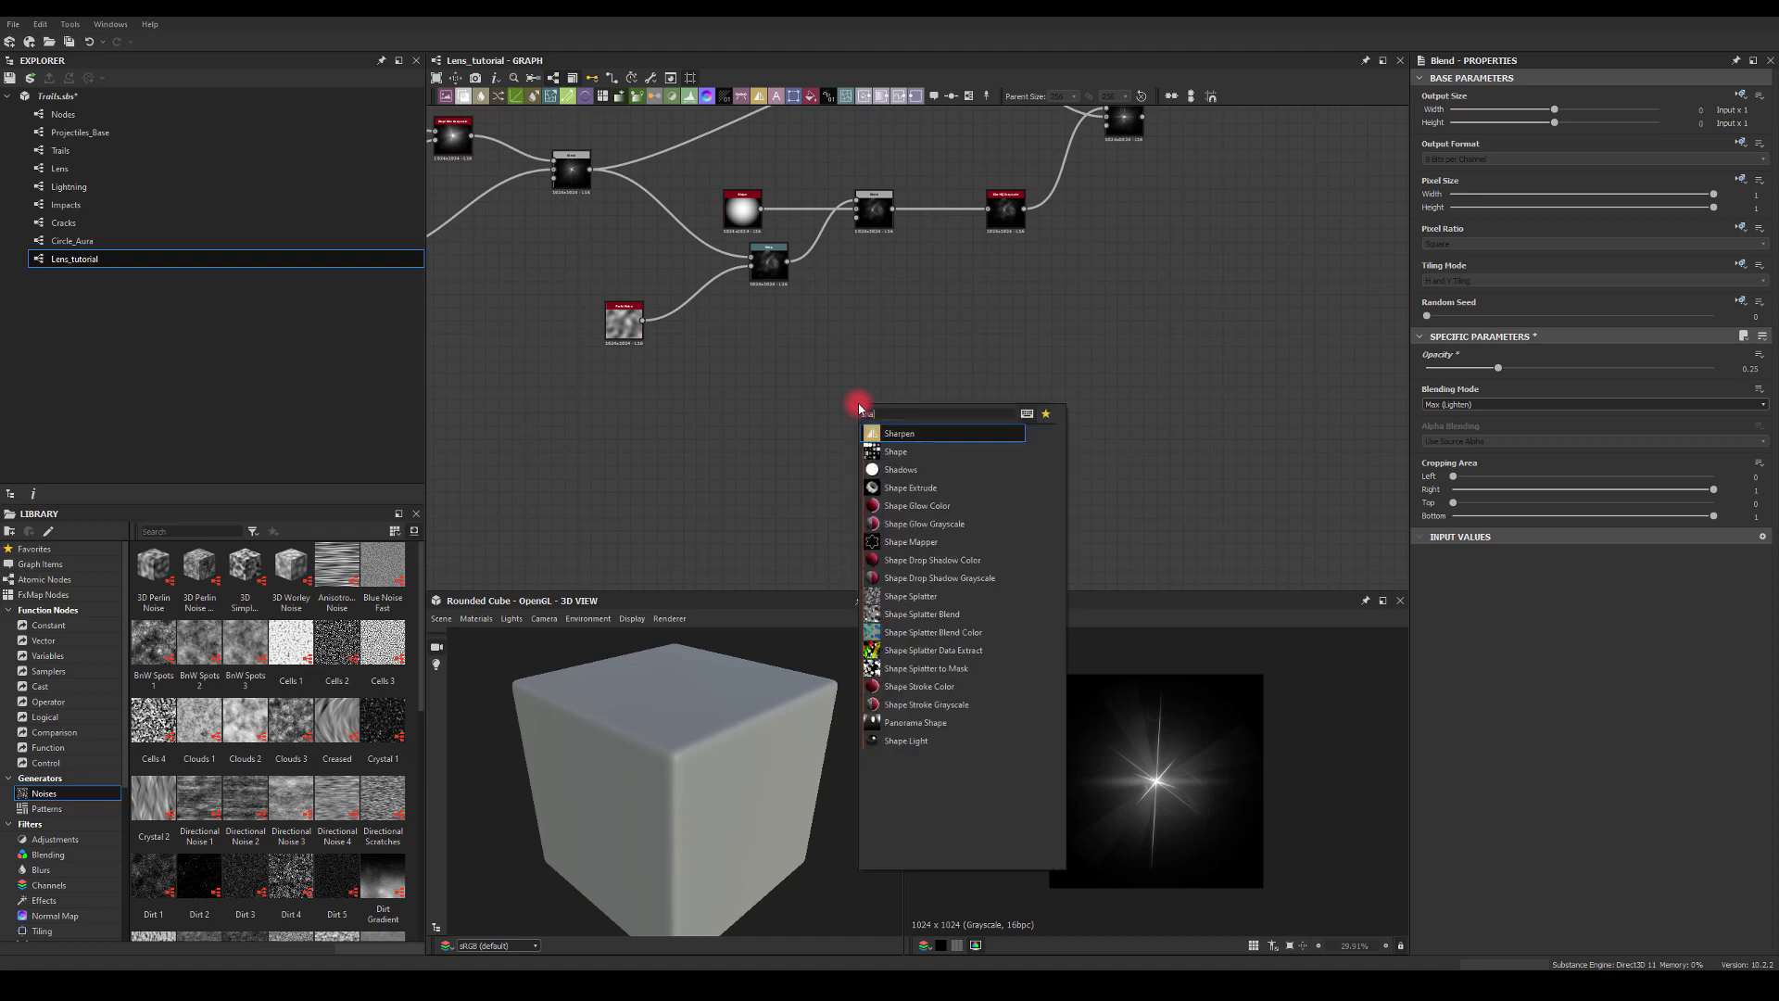
pyautogui.press('Down')
pyautogui.press('Return')
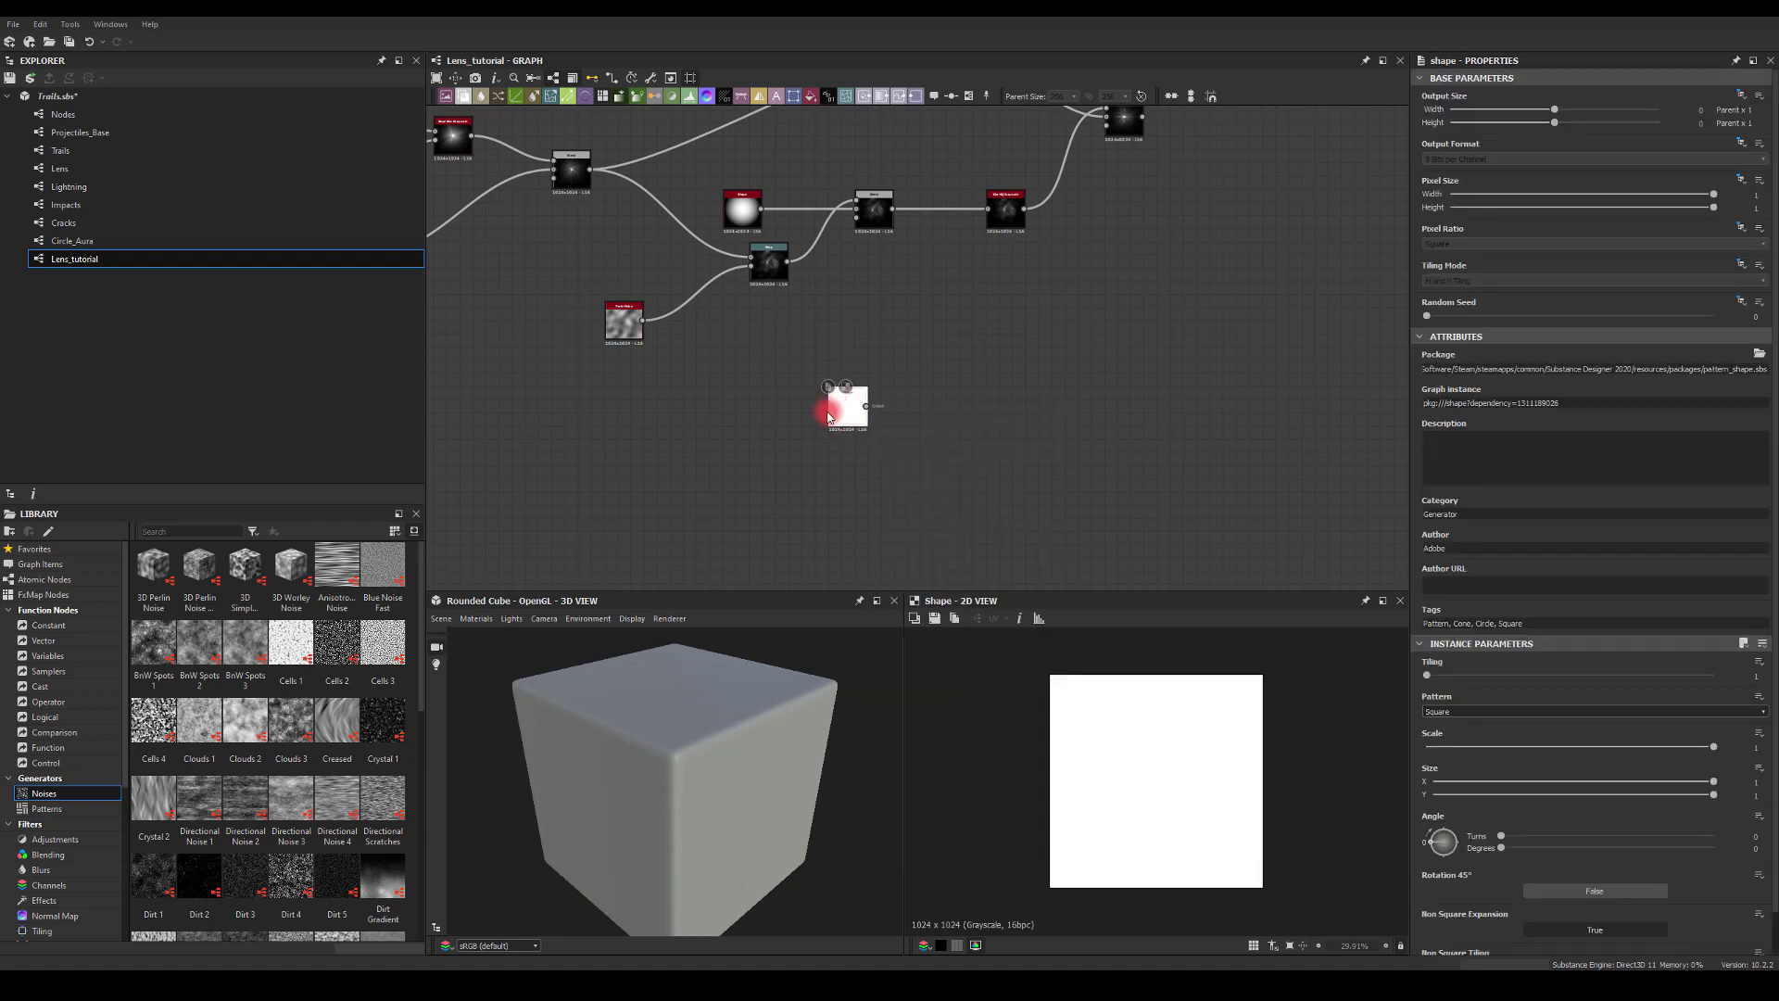
pyautogui.moveTo(845, 407); pyautogui.dragTo(706, 439)
pyautogui.moveTo(1713, 794); pyautogui.dragTo(1528, 802)
# Add a Warp node connected to the Shape output and place it slightly below the shape.
pyautogui.moveTo(714, 432); pyautogui.dragTo(812, 425)
pyautogui.write('warp')
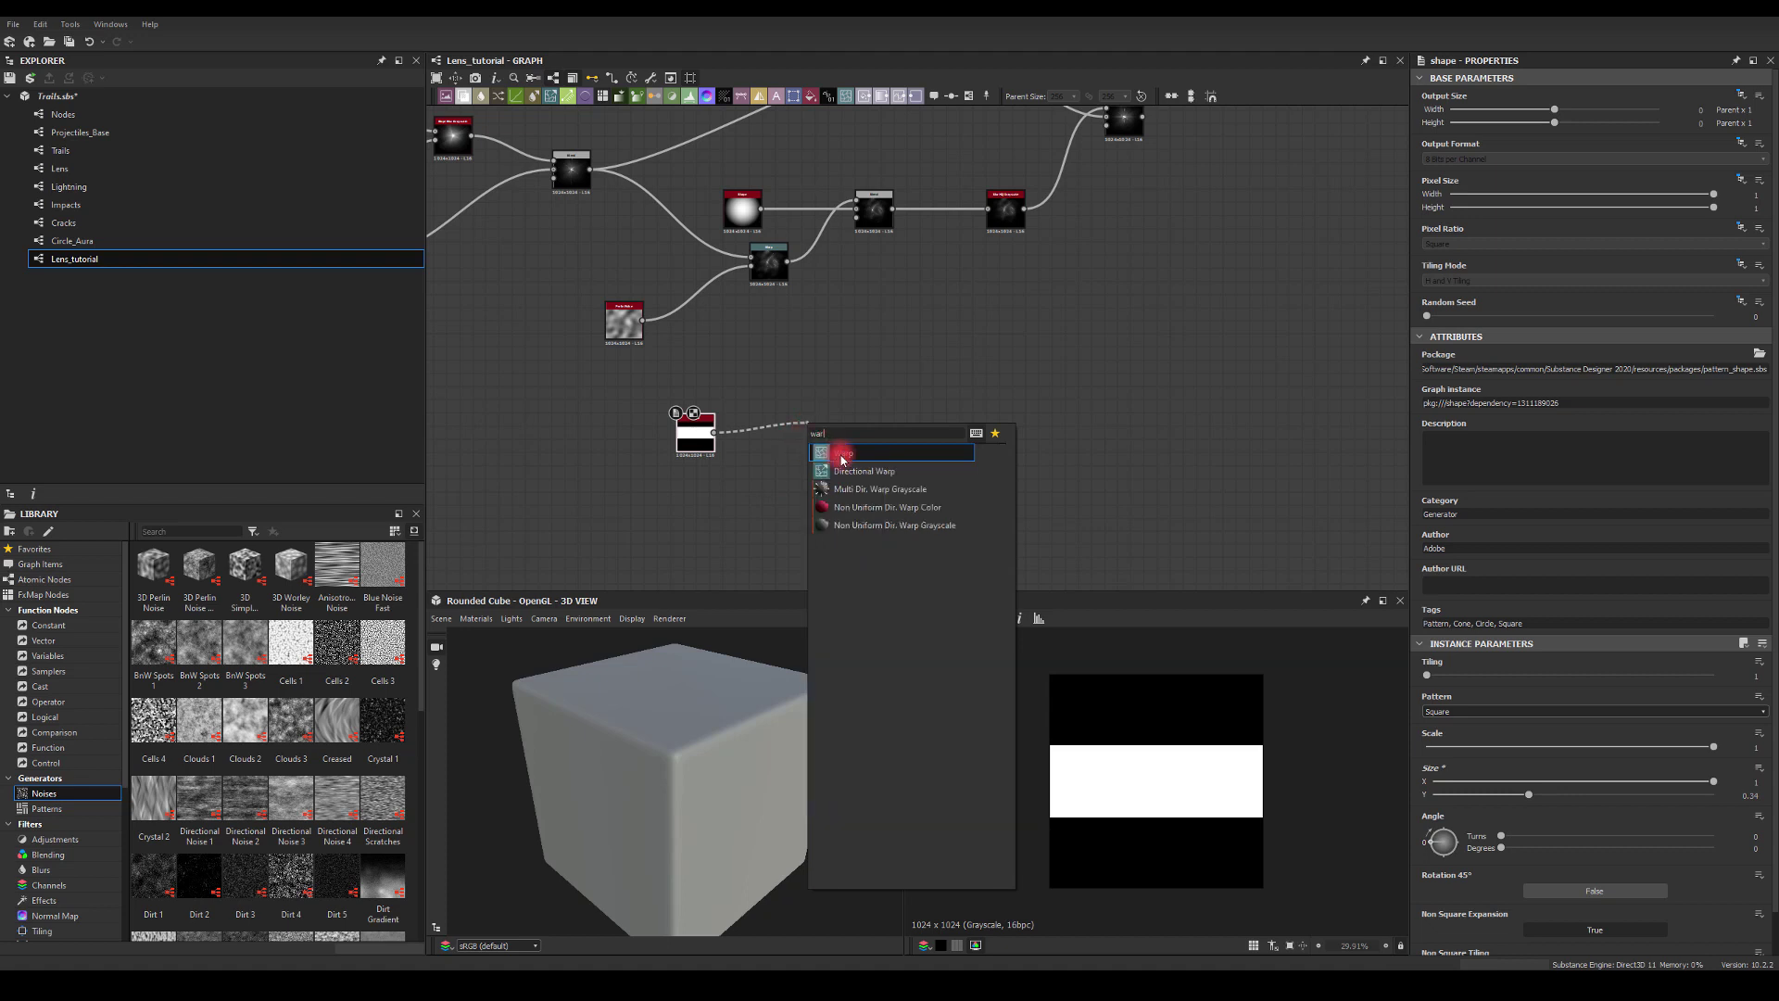
pyautogui.click(842, 454)
pyautogui.moveTo(1709, 369)
pyautogui.mouseDown()
pyautogui.moveTo(1459, 373)
pyautogui.moveTo(1735, 374)
pyautogui.mouseUp()
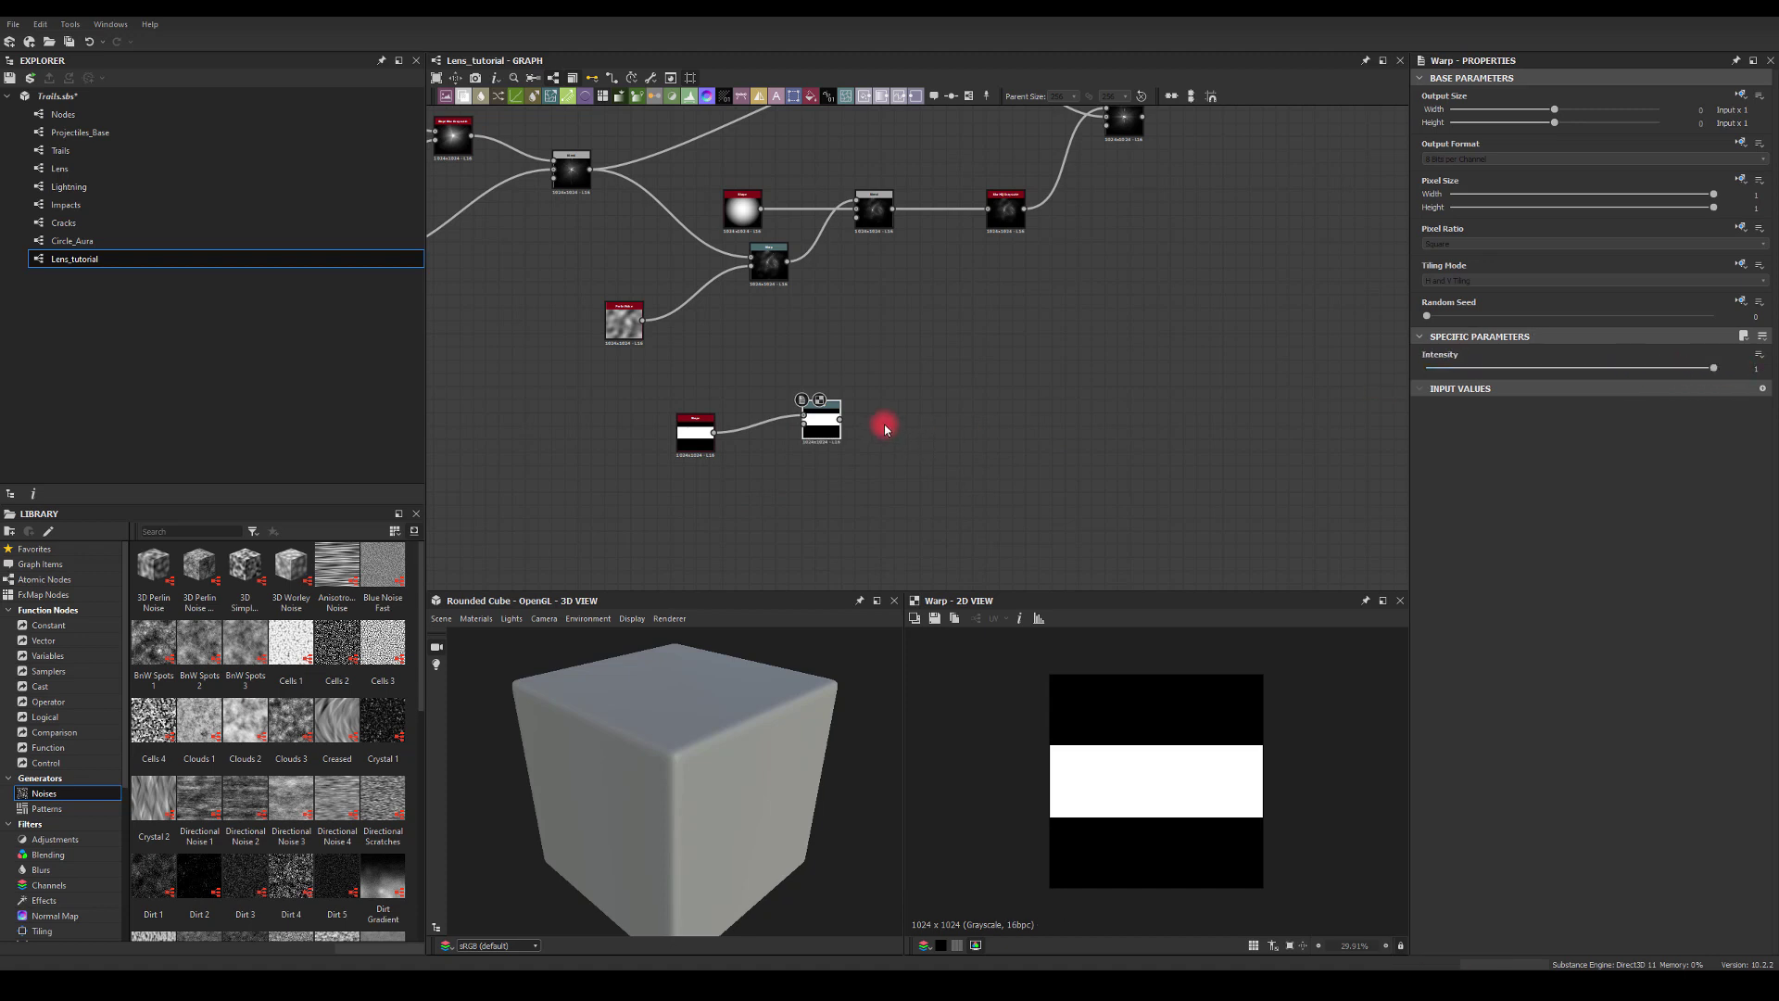
pyautogui.moveTo(826, 427); pyautogui.dragTo(827, 480)
# Add a Perlin Noise node below the Shape node and connect it to the Warp node's second input.
pyautogui.moveTo(677, 514); pyautogui.dragTo(779, 455, button='middle')
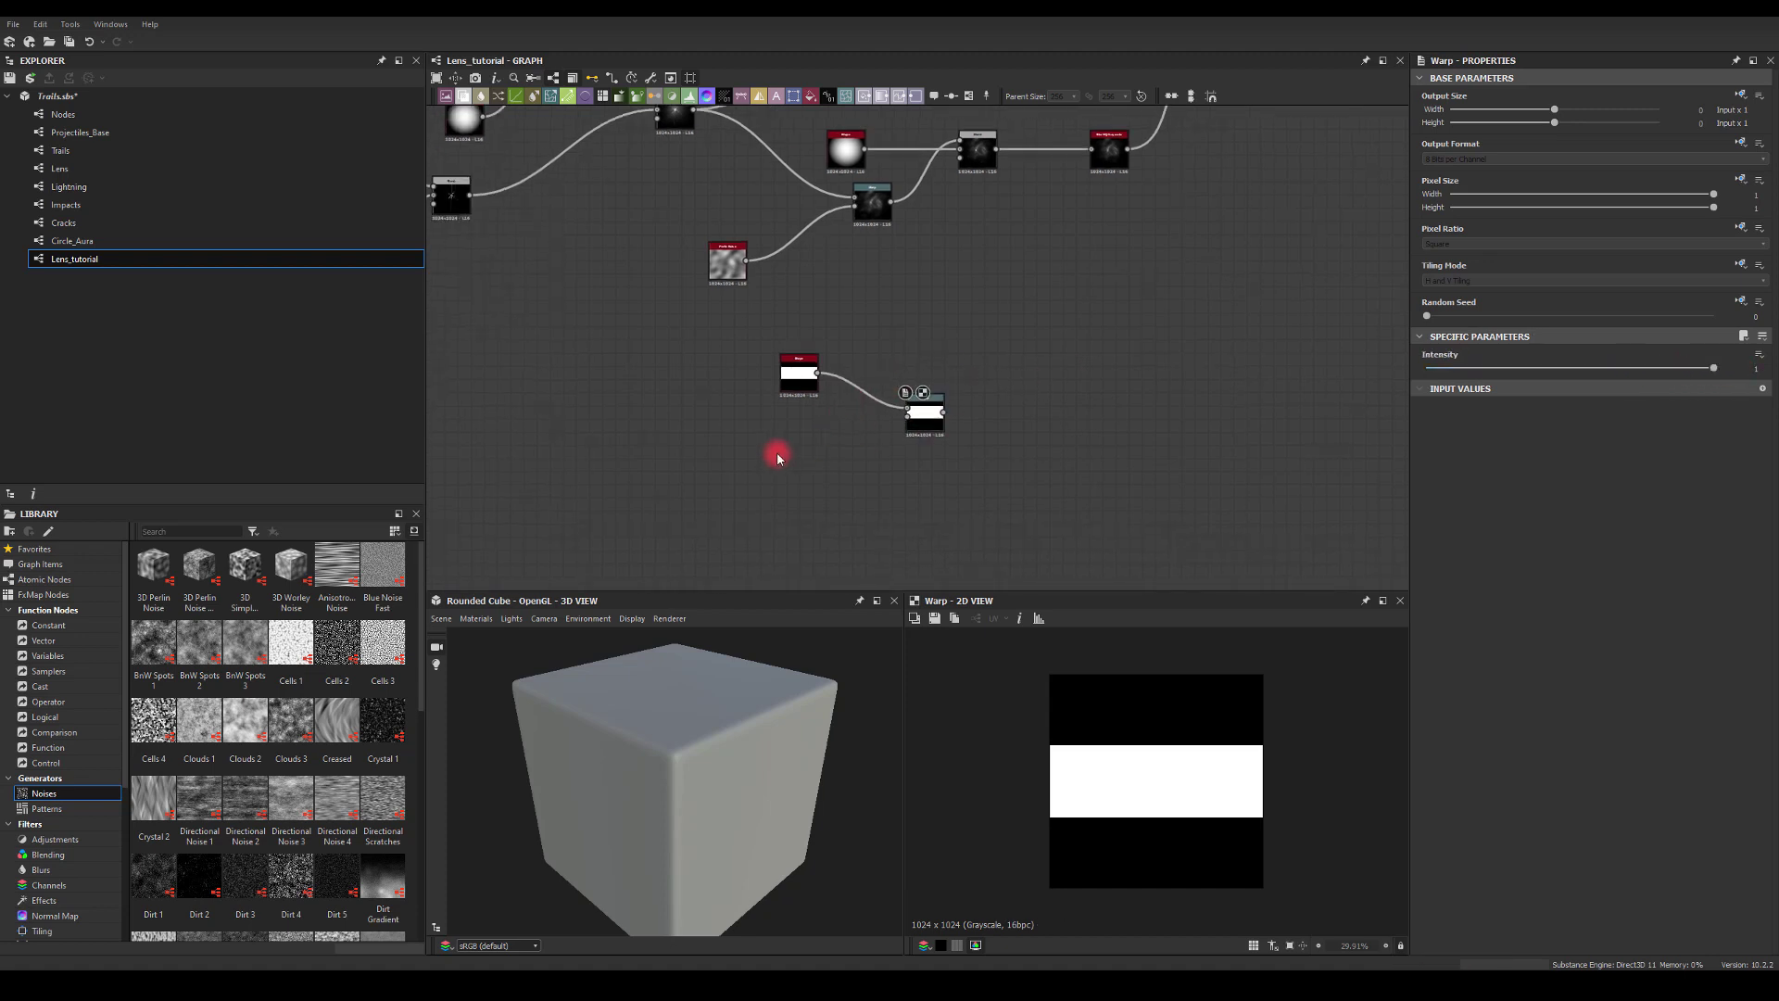
pyautogui.press('space')
pyautogui.write('per')
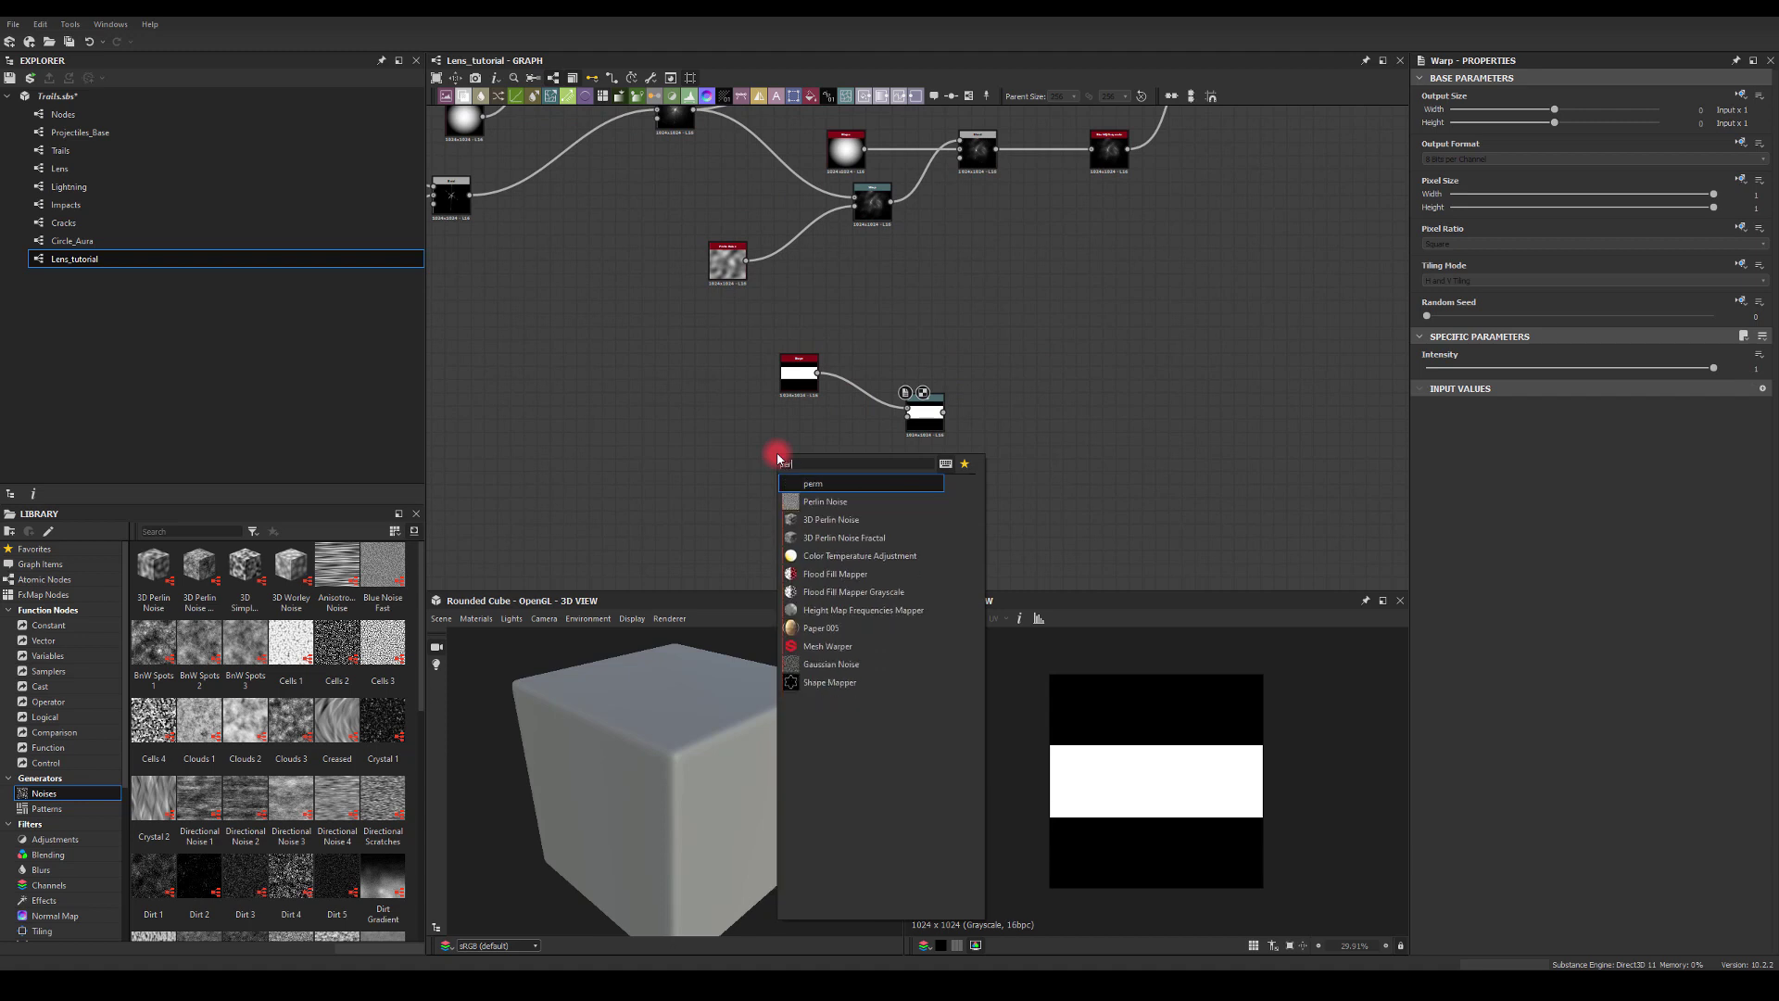
pyautogui.press('Return')
pyautogui.moveTo(800, 451); pyautogui.dragTo(923, 422)
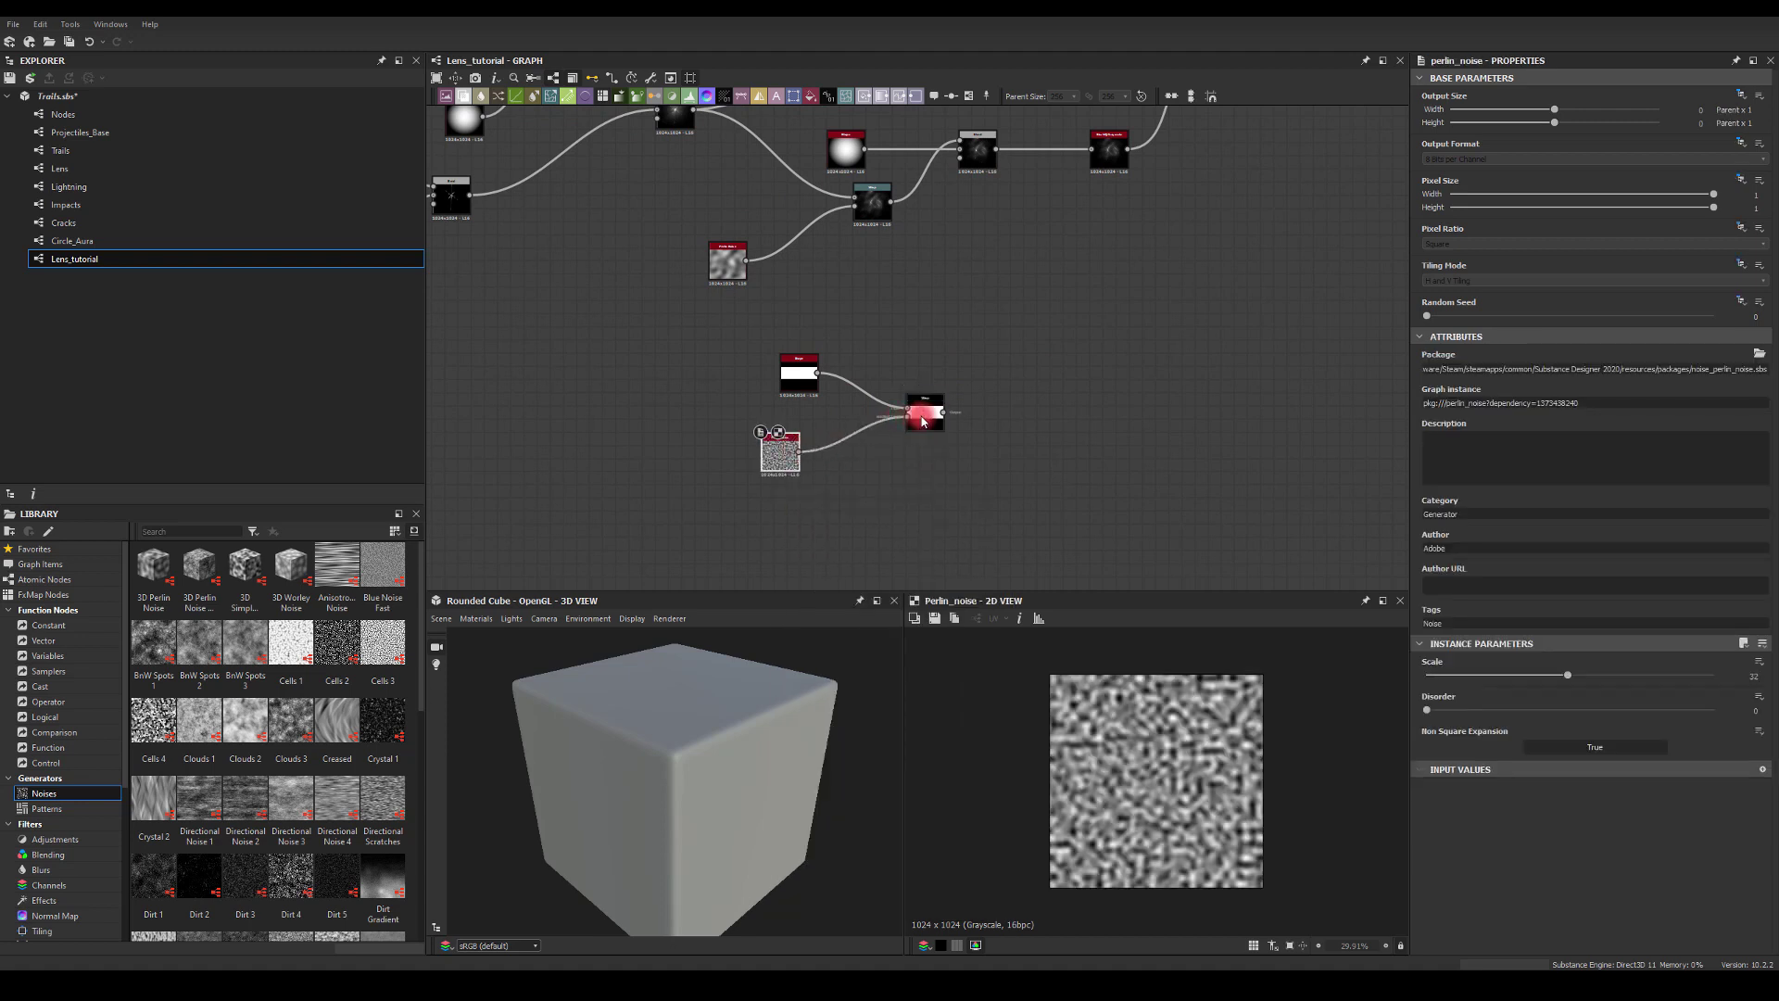
# Set the Warp intensity to 2 and move the Perlin Noise node closer beneath the Shape node.
pyautogui.click(923, 422)
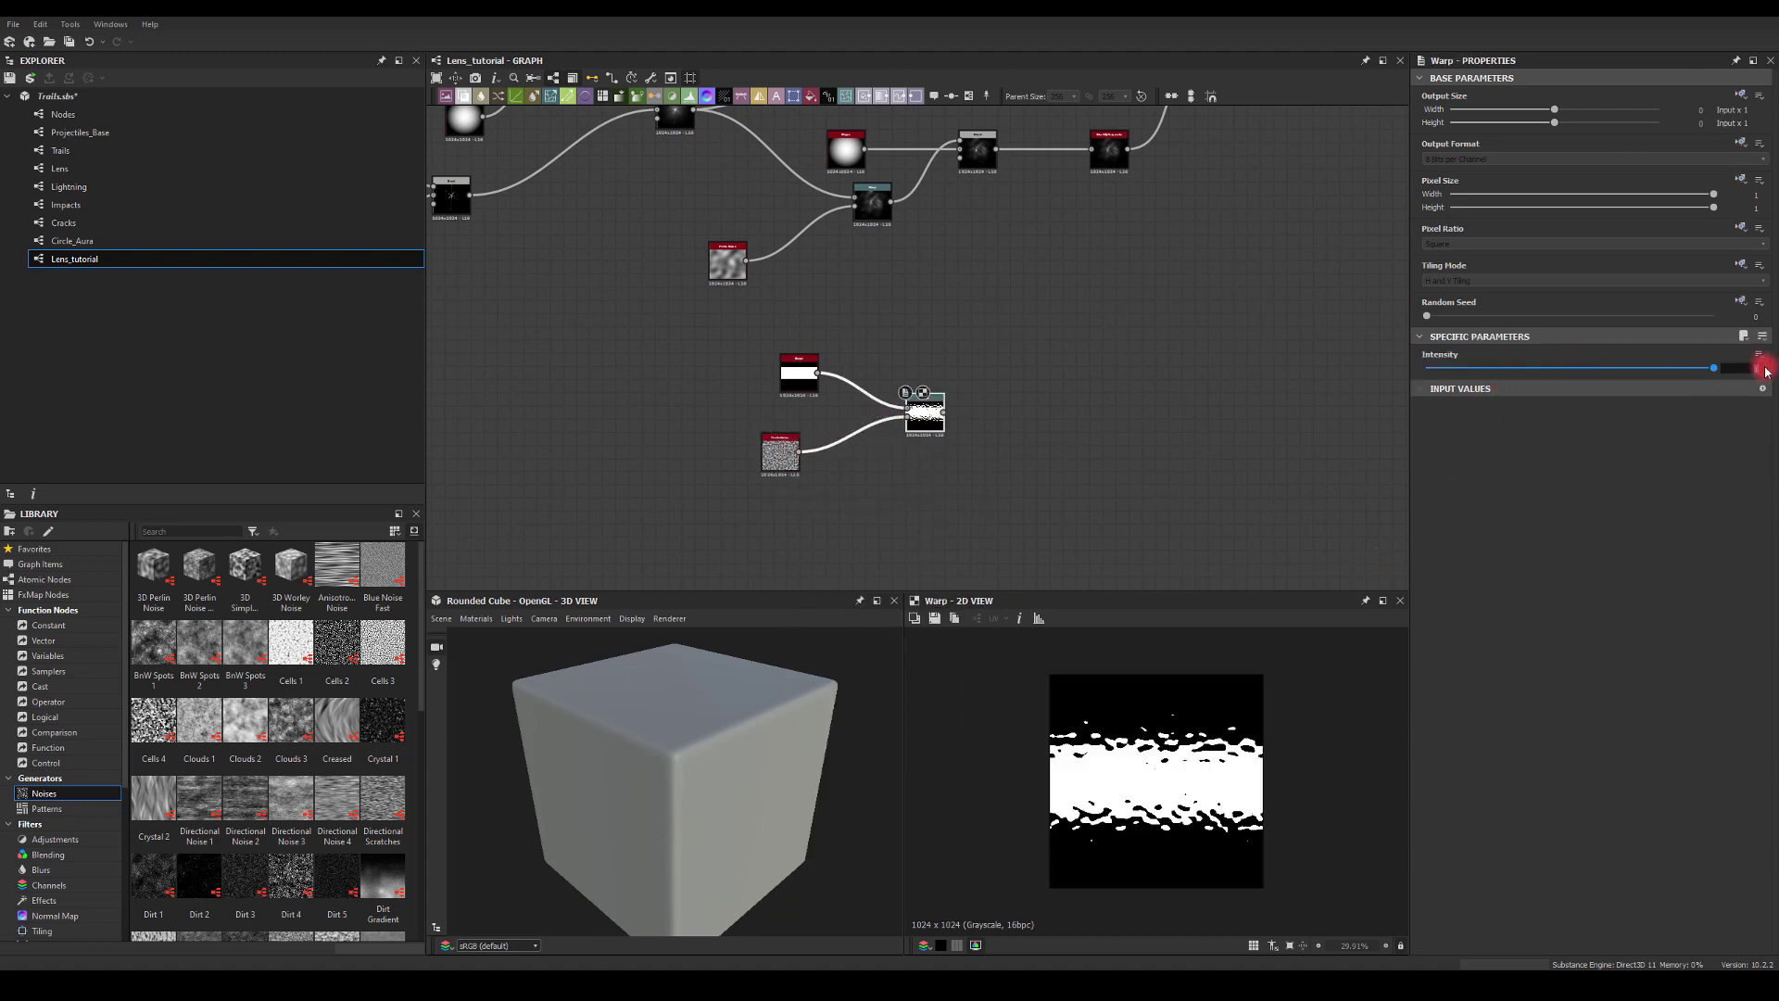
pyautogui.write('2')
pyautogui.press('Return')
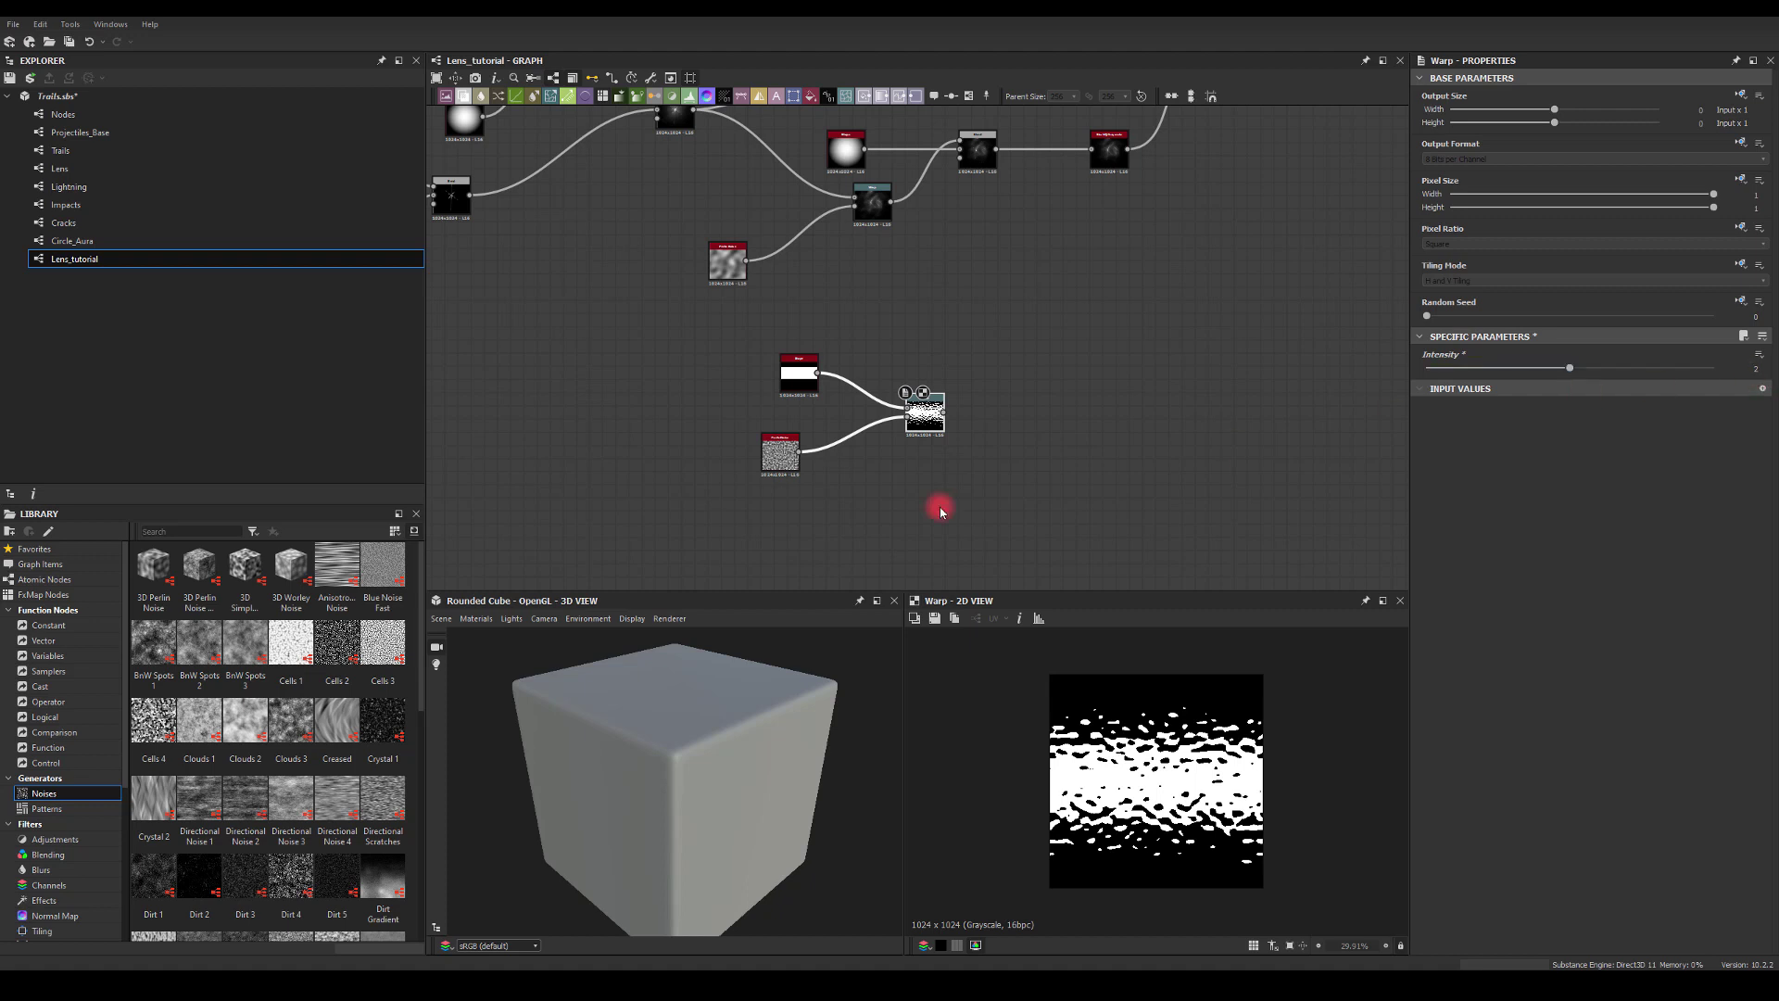
pyautogui.moveTo(782, 448); pyautogui.dragTo(794, 435)
# Add a Transformation 2D node after the Warp and set its Y offset to -0.5.
pyautogui.moveTo(919, 414); pyautogui.dragTo(988, 408)
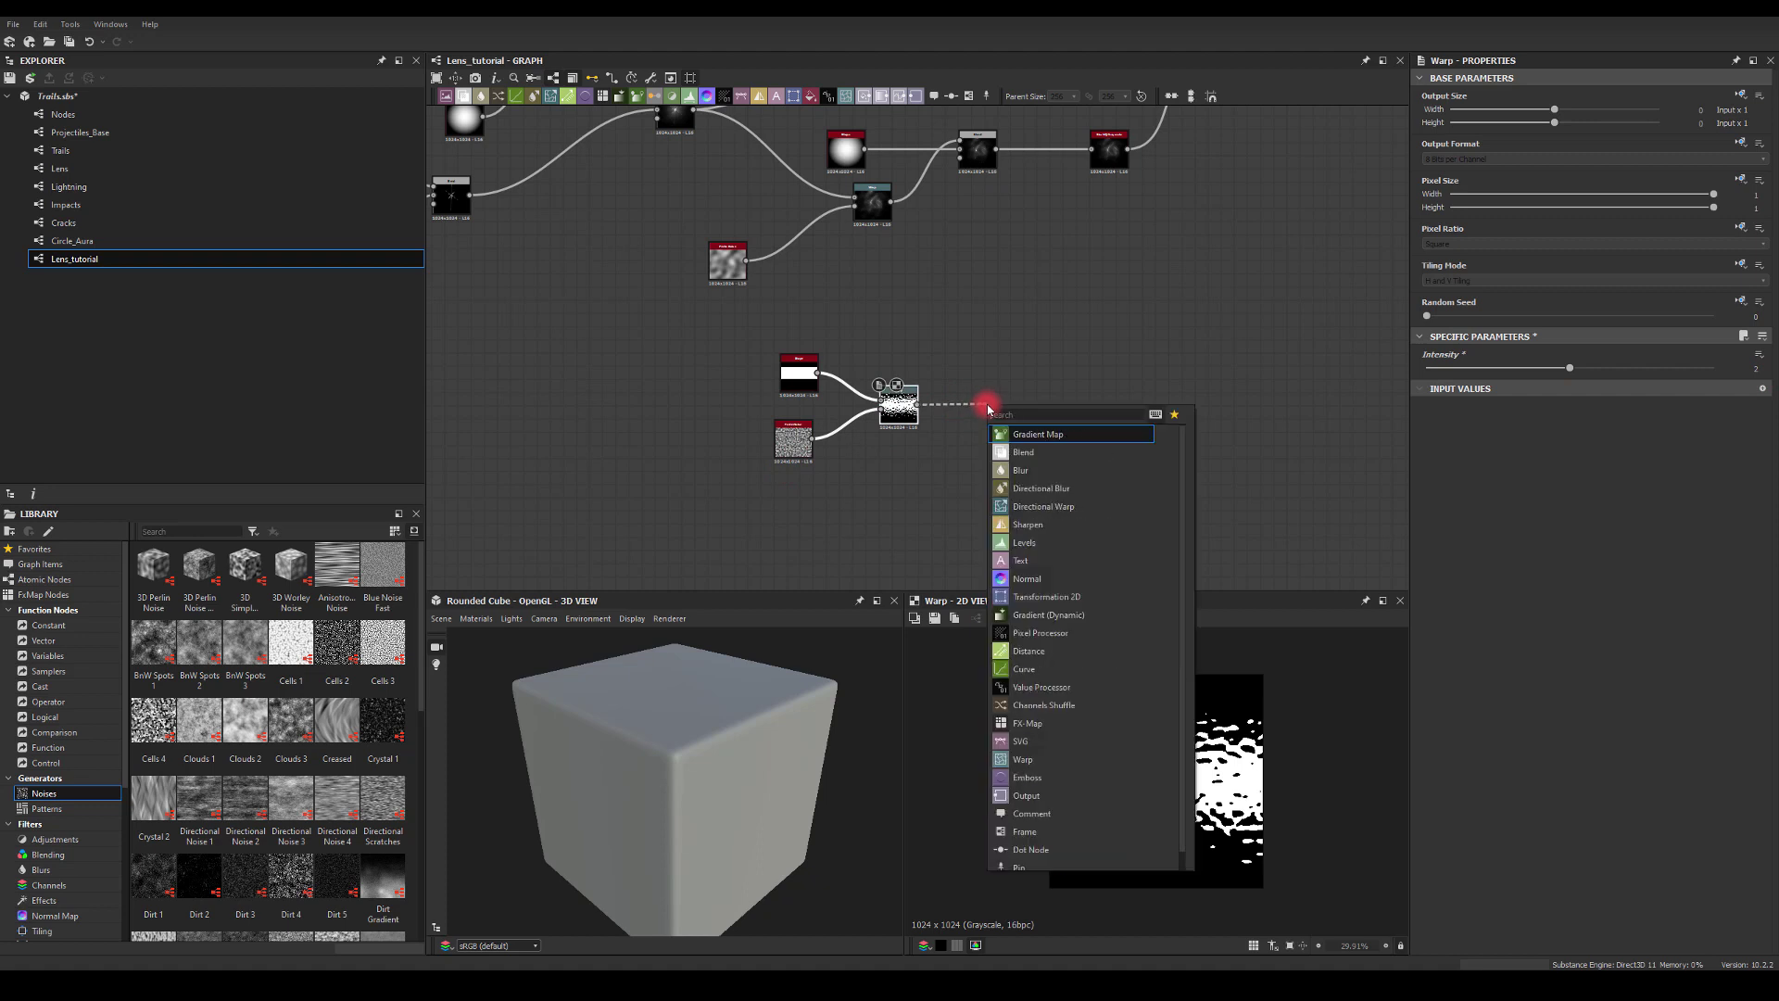
pyautogui.write('tr')
pyautogui.click(1015, 435)
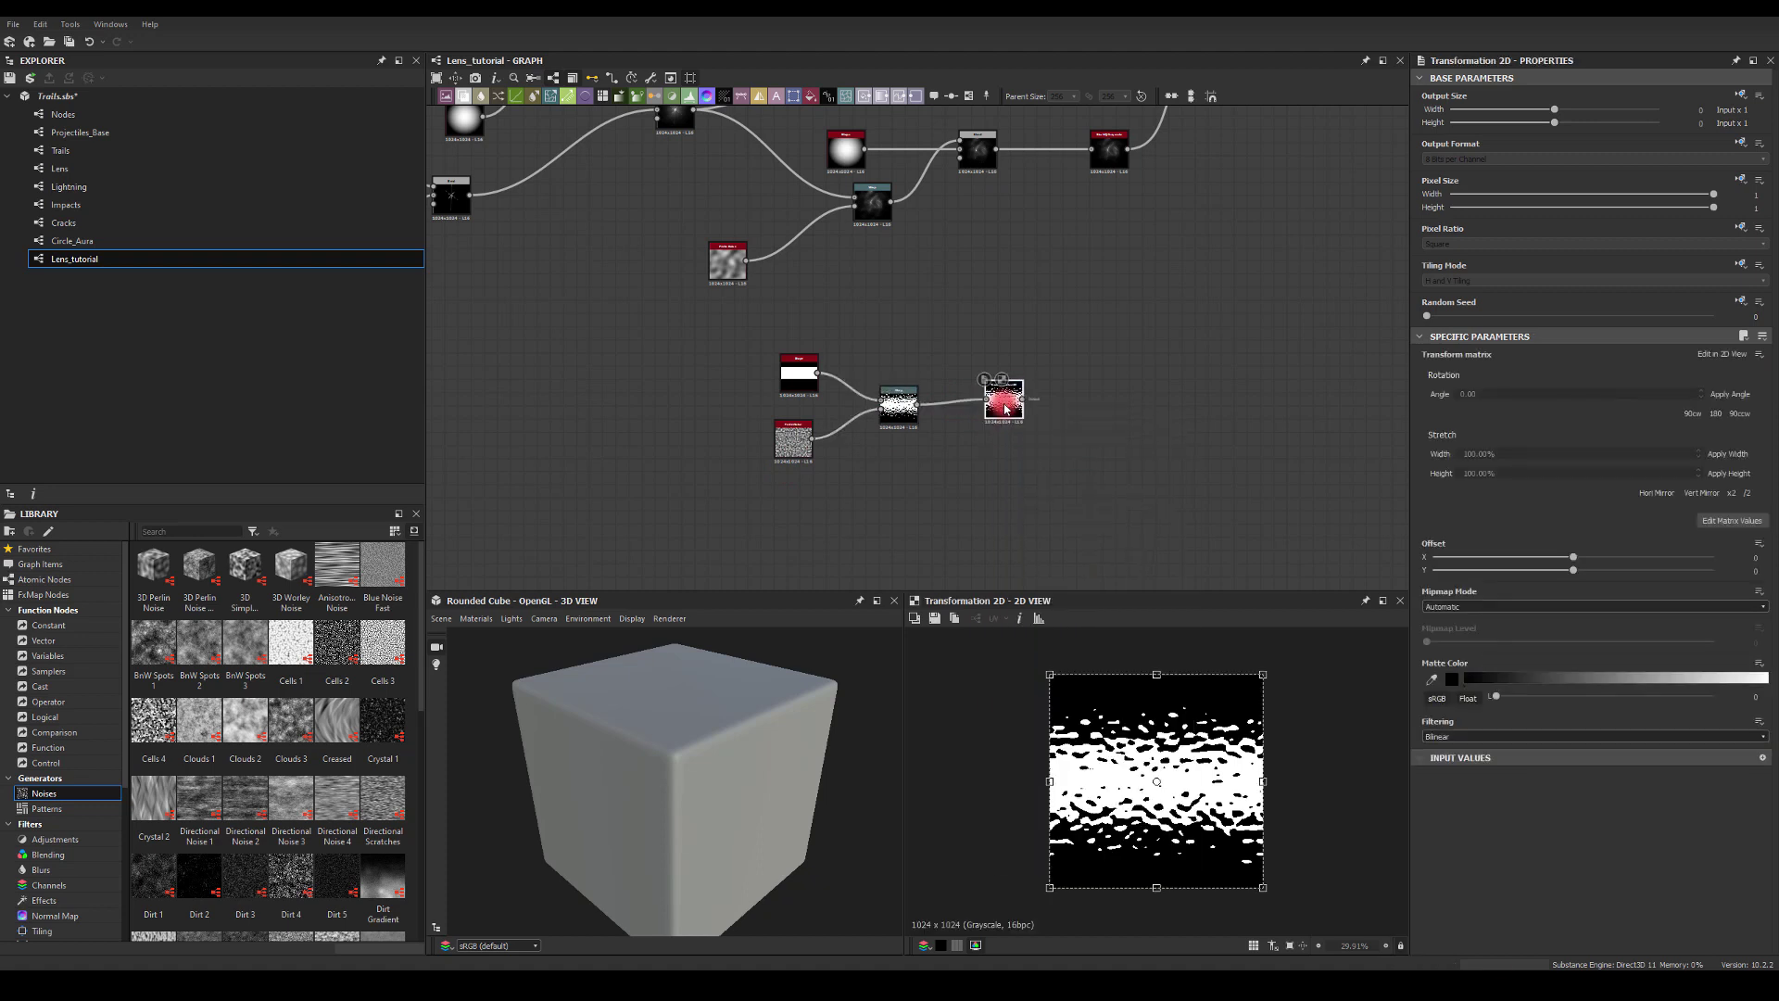
pyautogui.moveTo(1576, 560); pyautogui.dragTo(1349, 583)
pyautogui.click(1155, 495)
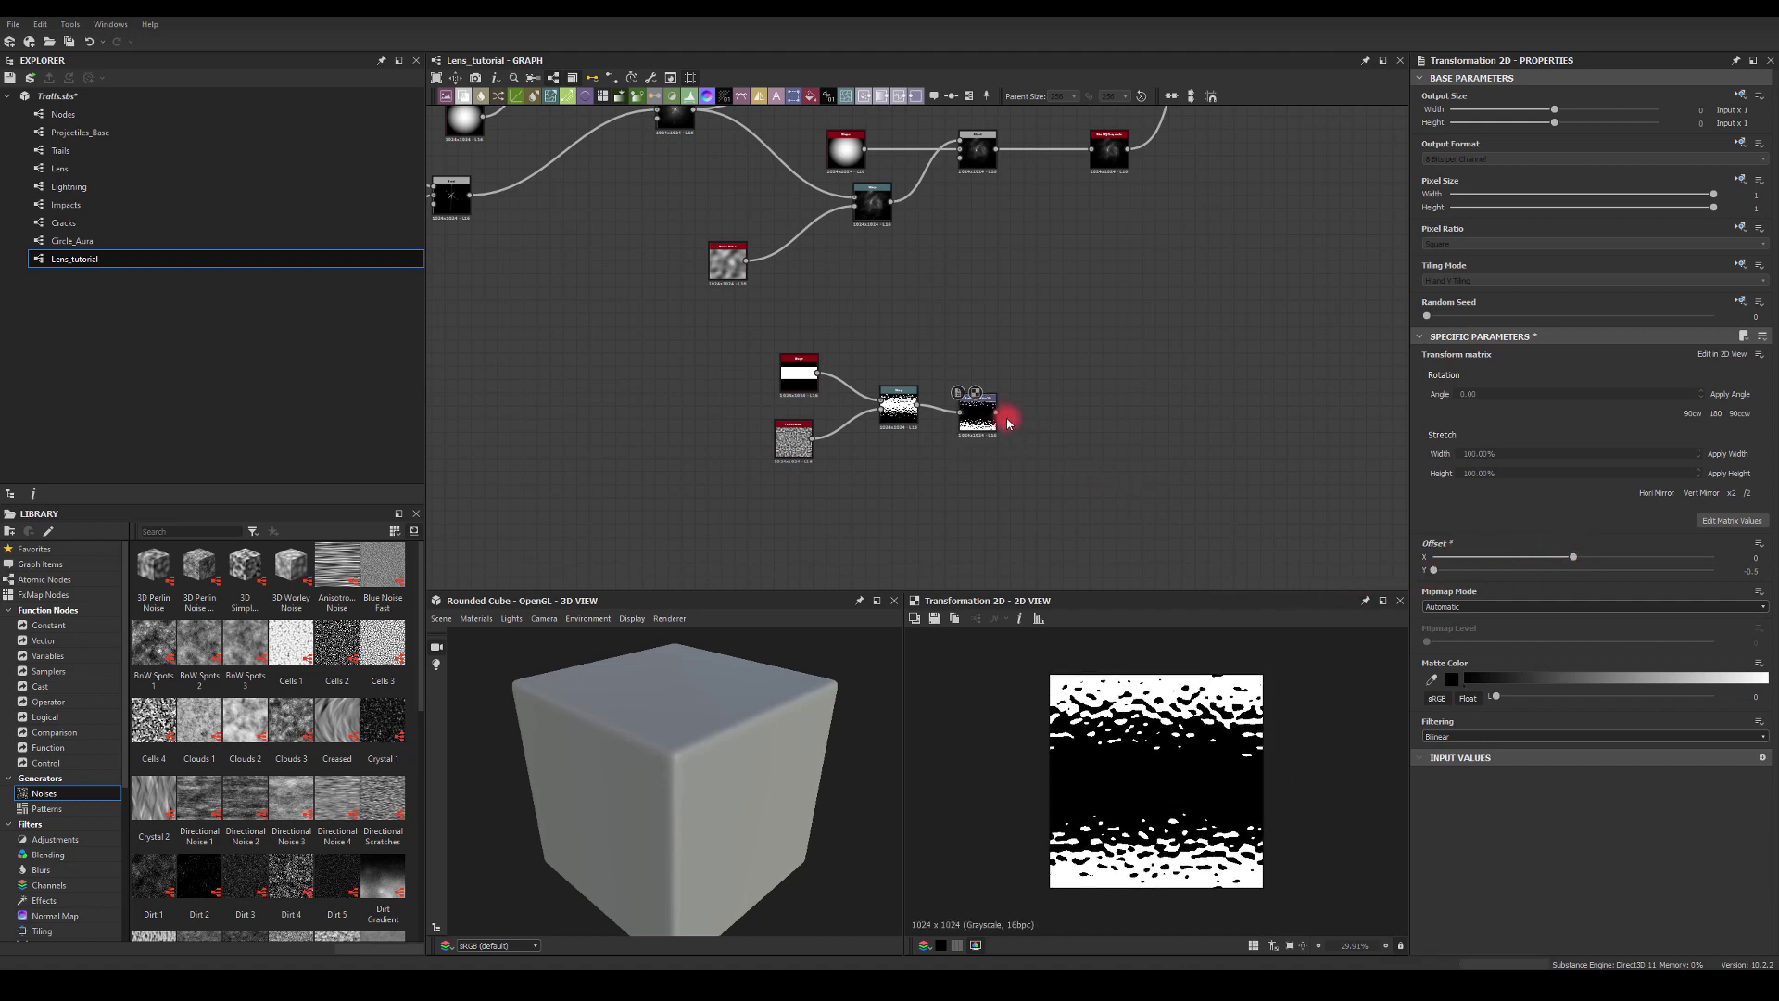
pyautogui.moveTo(982, 416); pyautogui.dragTo(1102, 396)
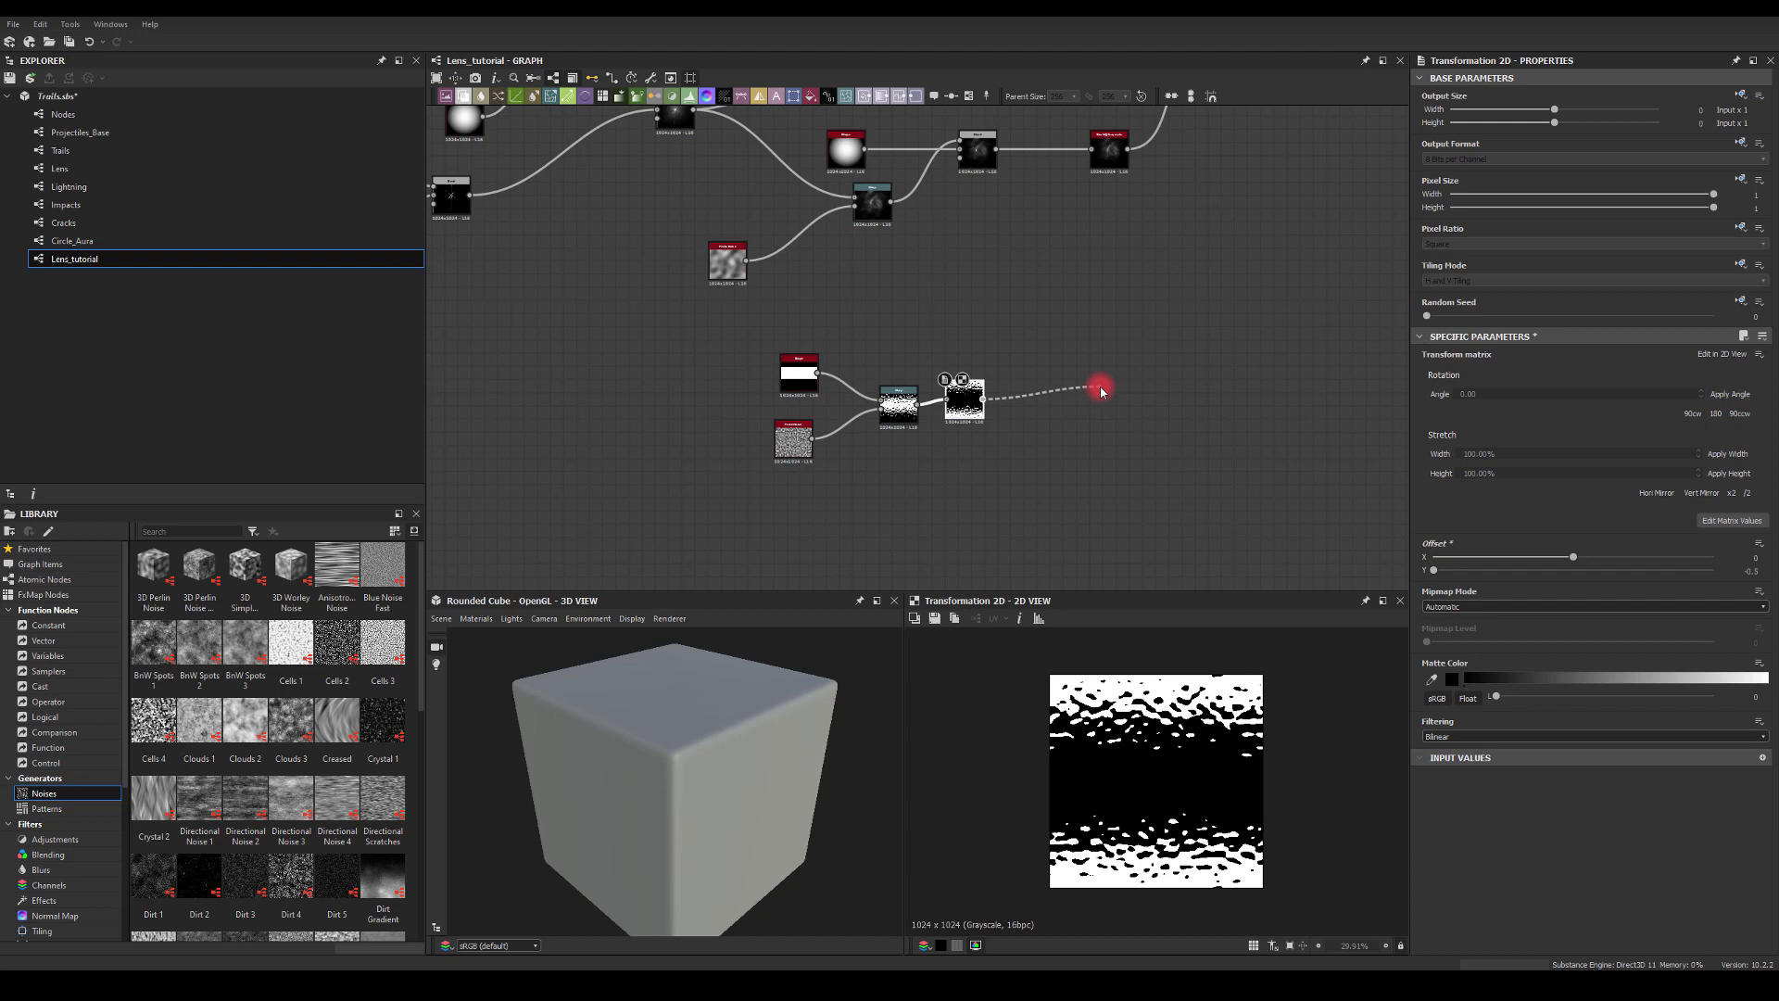
pyautogui.moveTo(1100, 391); pyautogui.dragTo(1100, 391)
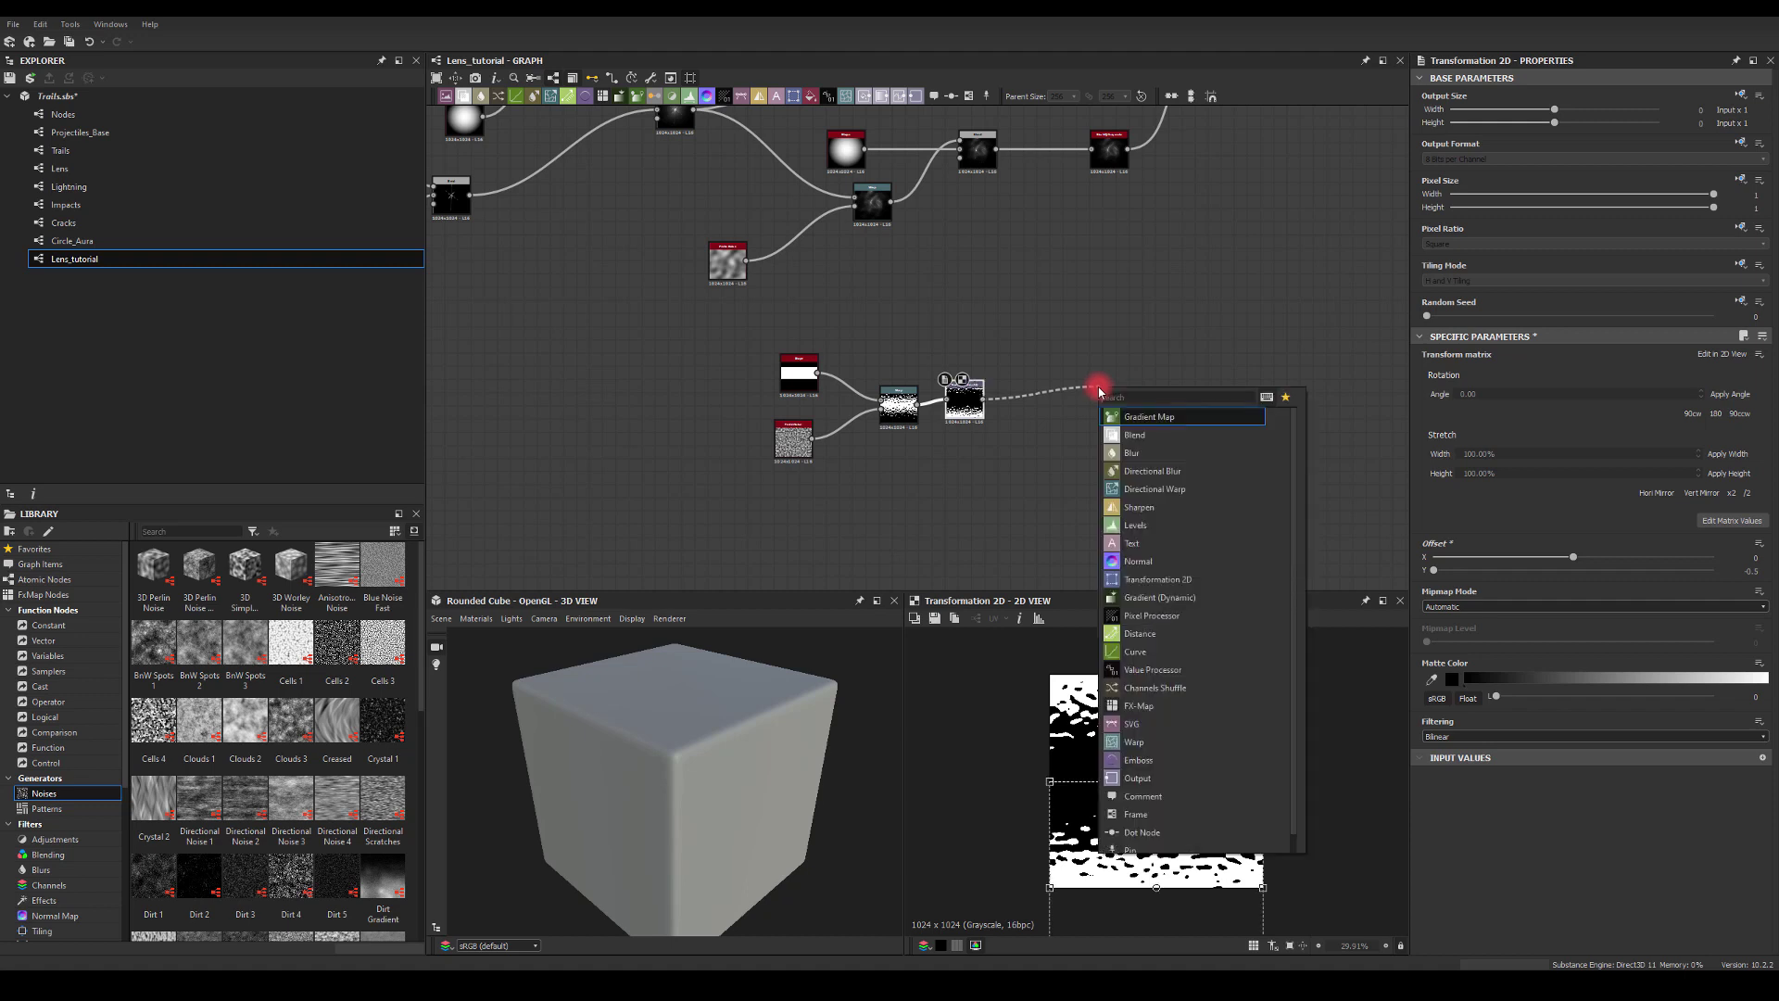
pyautogui.write('bl')
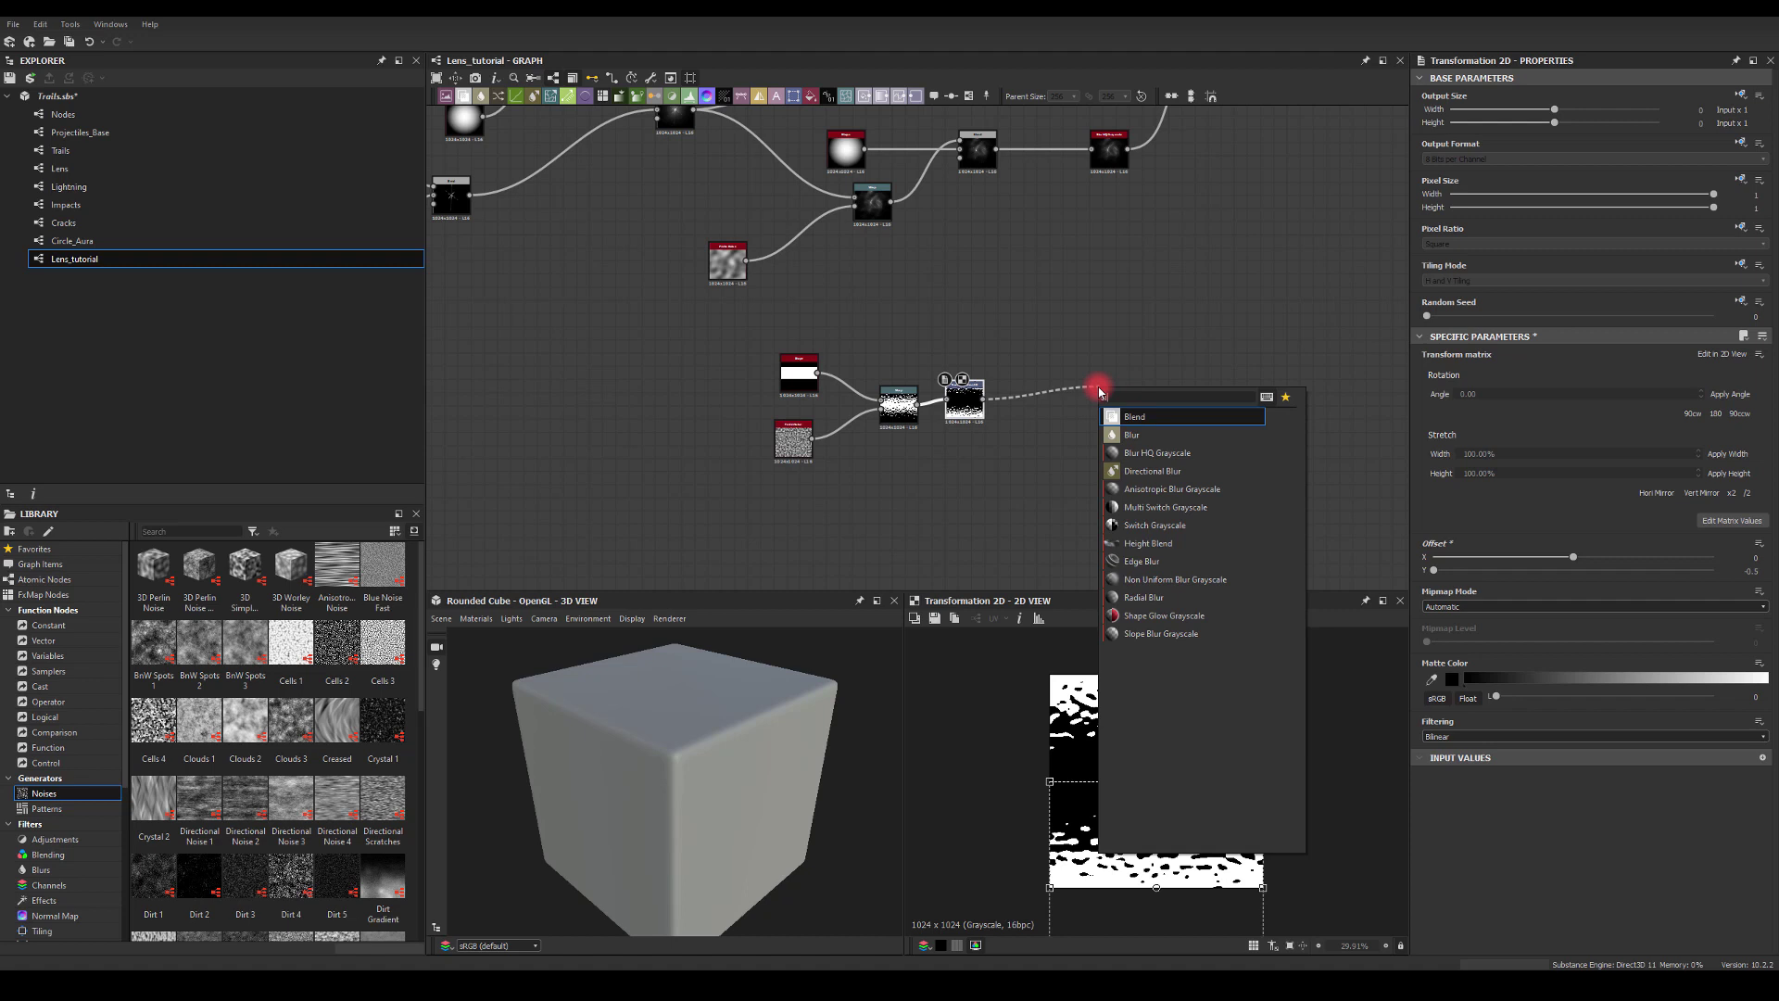
pyautogui.click(1130, 432)
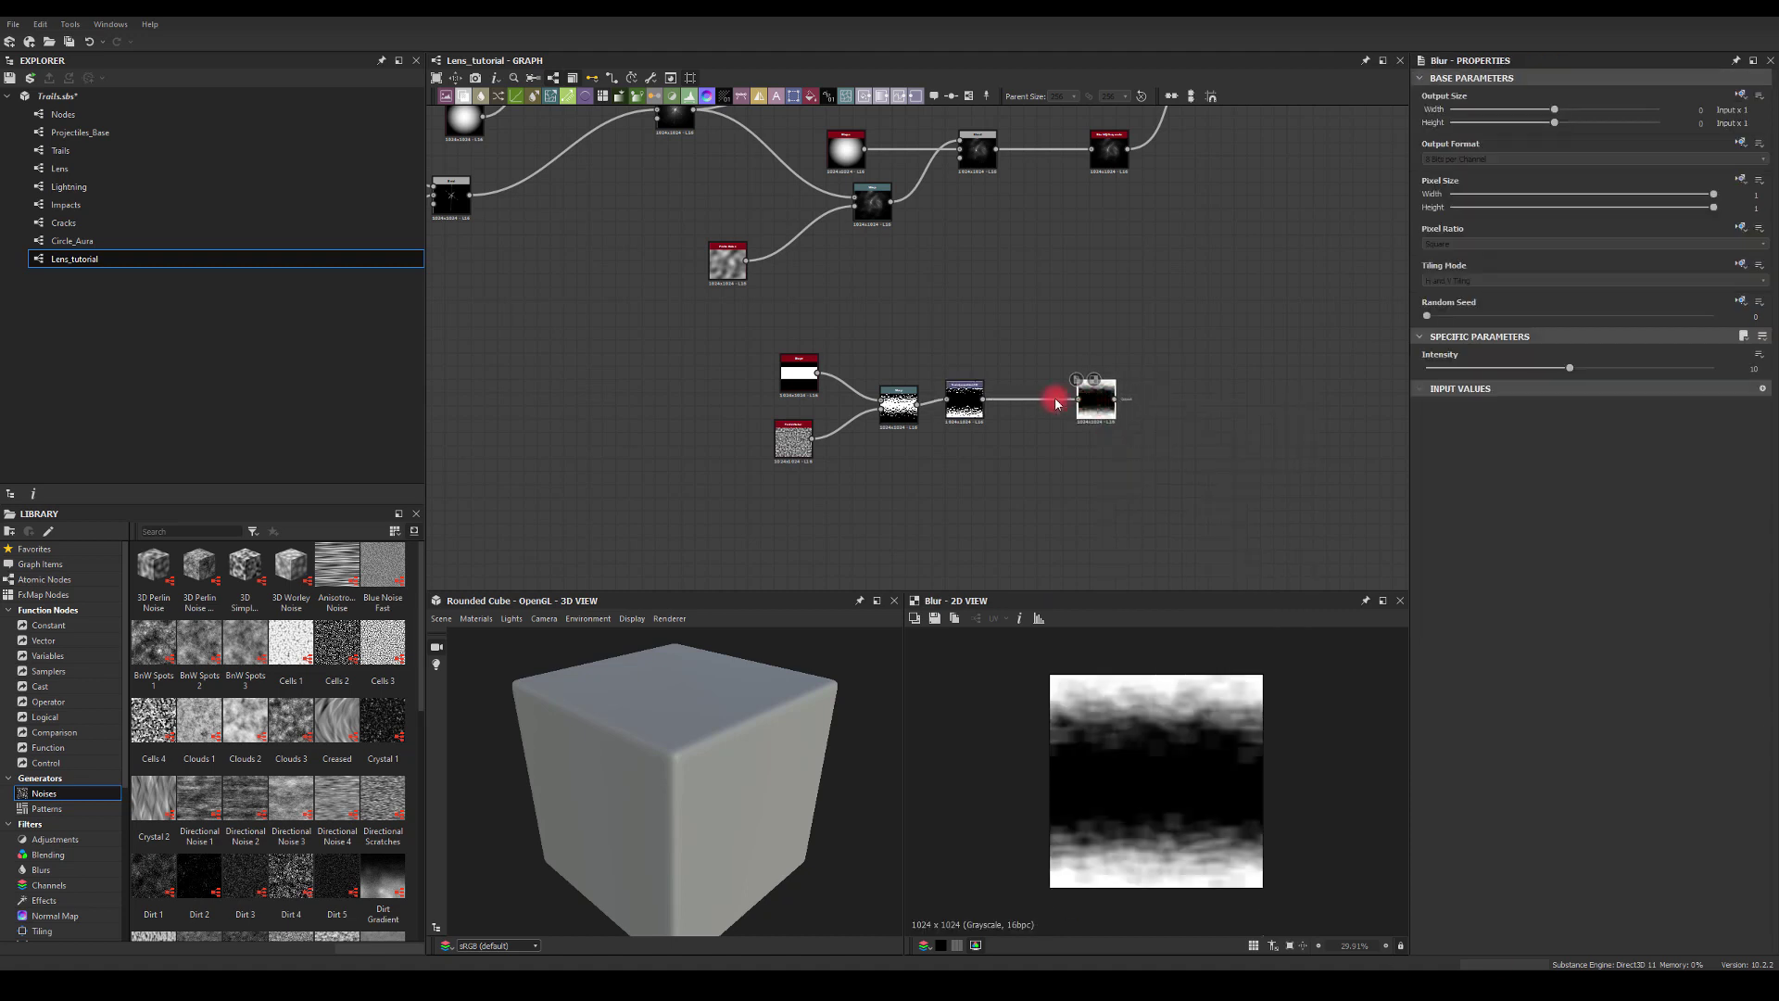
pyautogui.press('Delete')
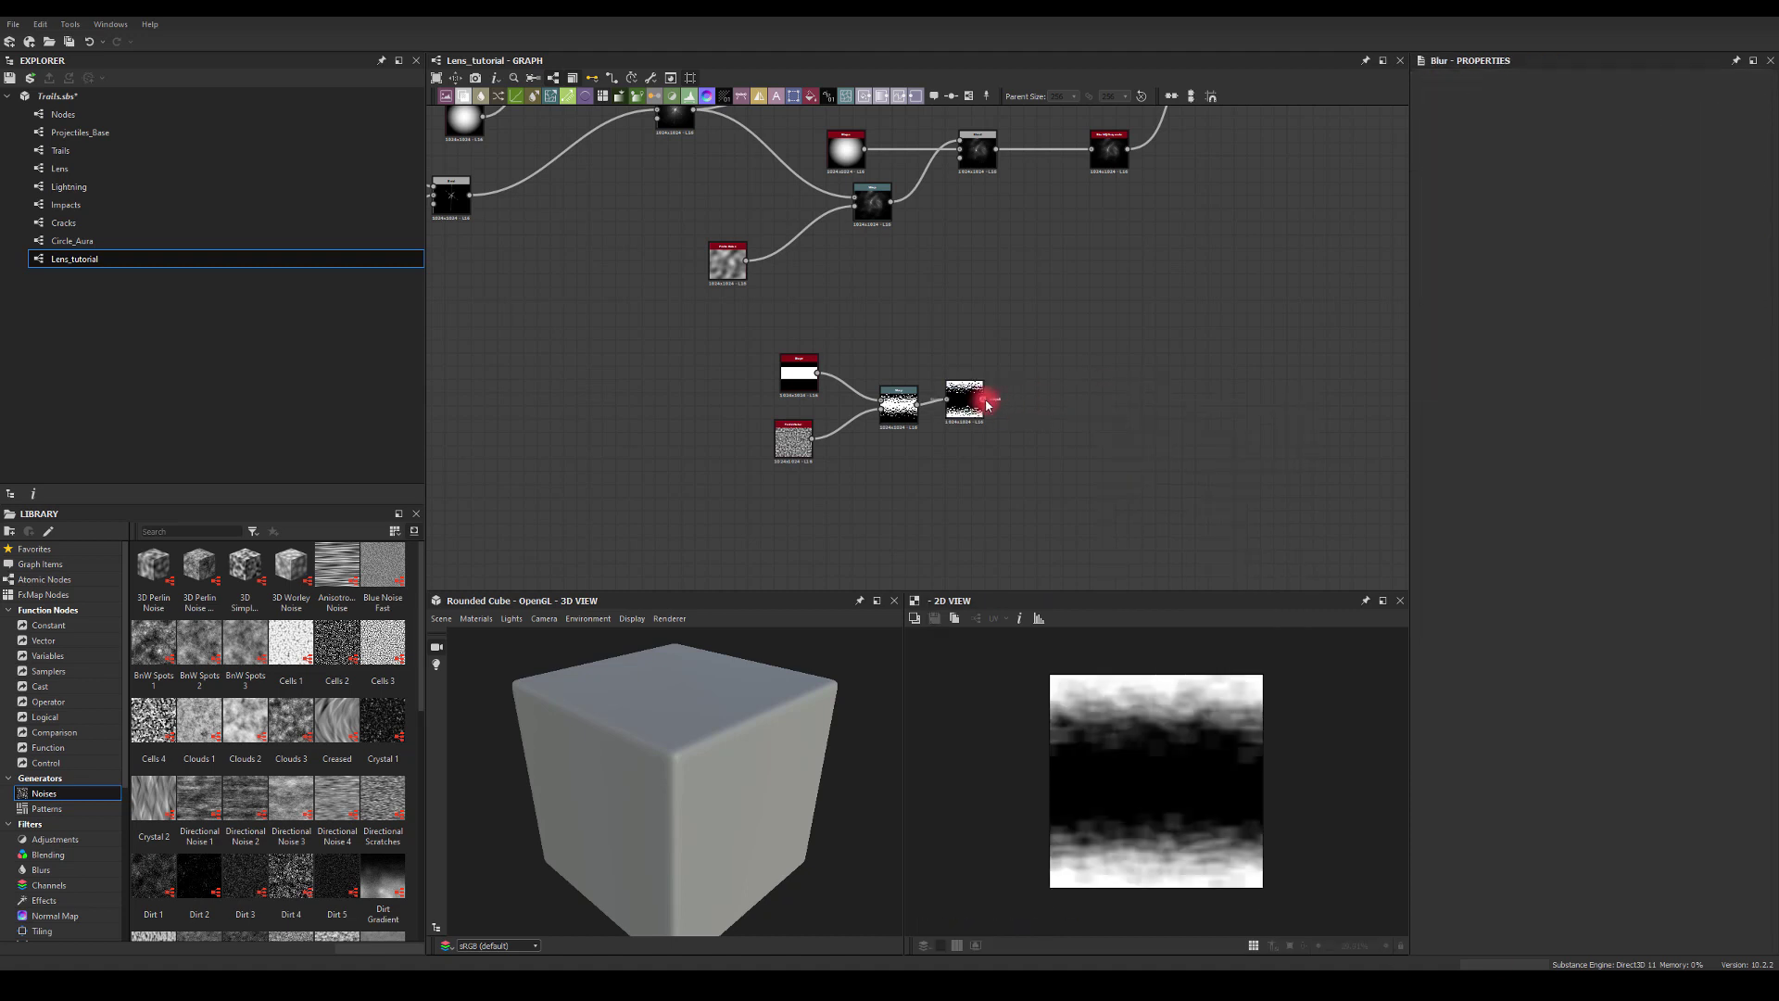
# Add a Blur HQ Grayscale node after the Transformation 2D with intensity 16 and quality 1.
pyautogui.moveTo(985, 401); pyautogui.dragTo(1082, 407)
pyautogui.write('bl')
pyautogui.click(1117, 449)
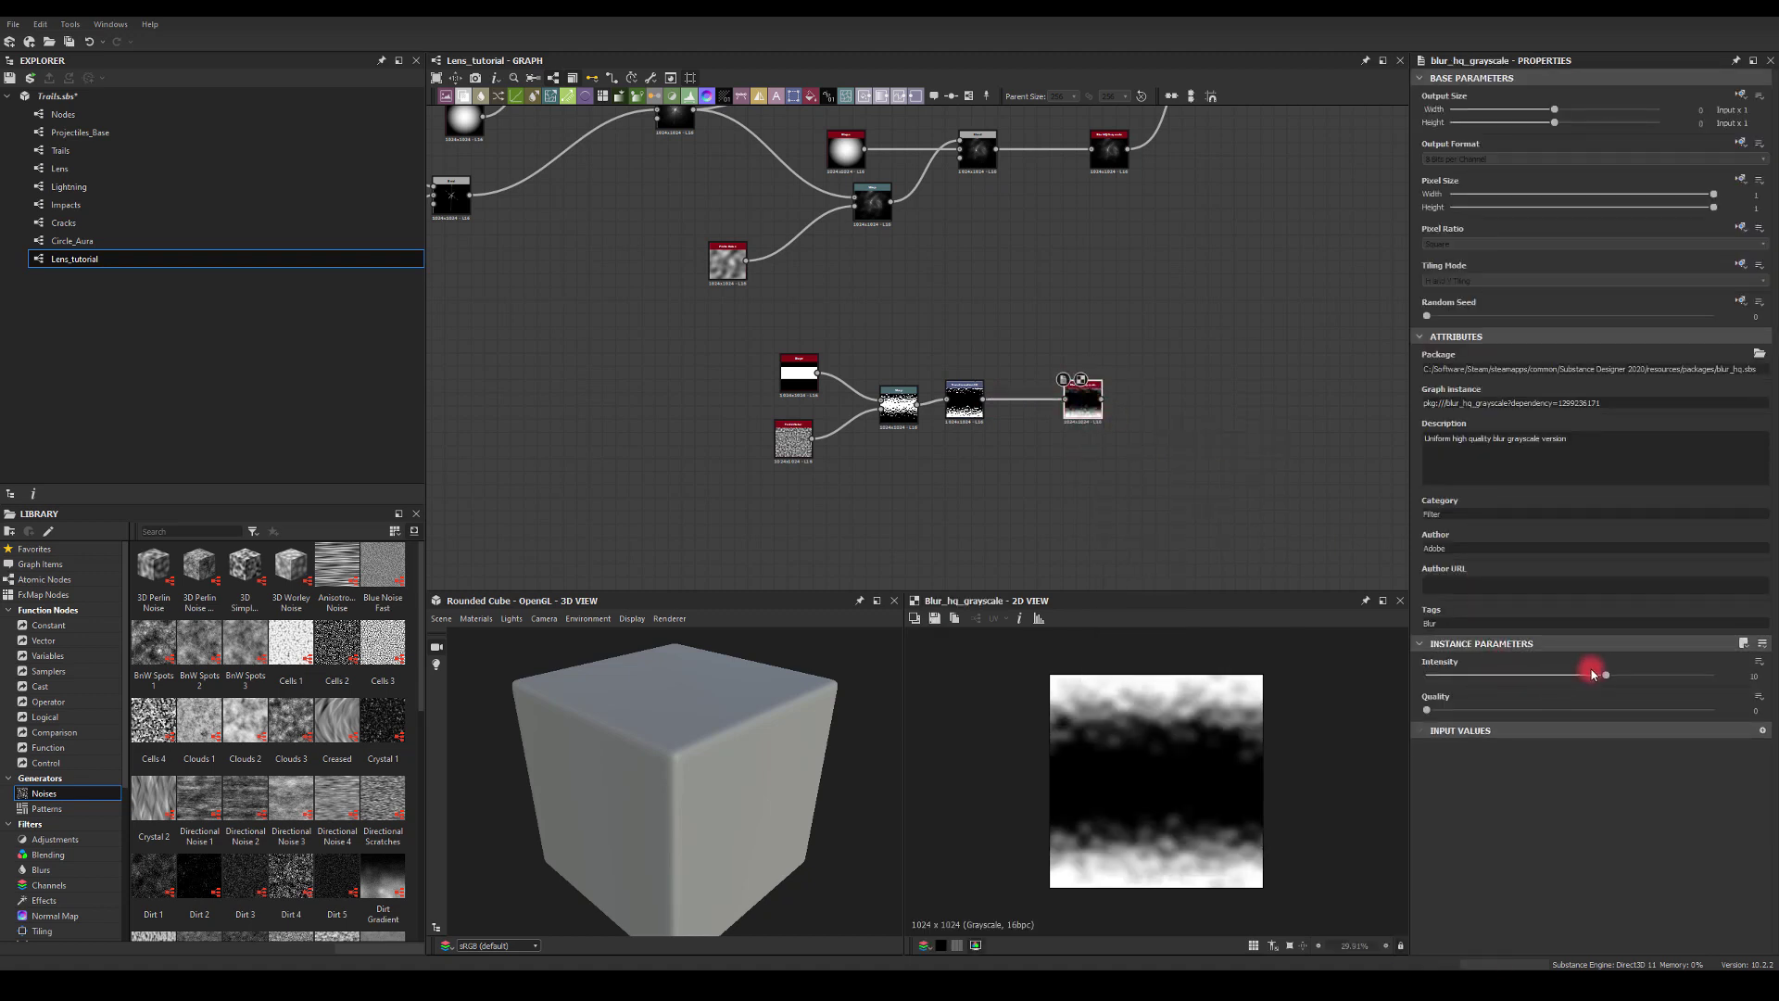
pyautogui.moveTo(1605, 674); pyautogui.dragTo(1709, 675)
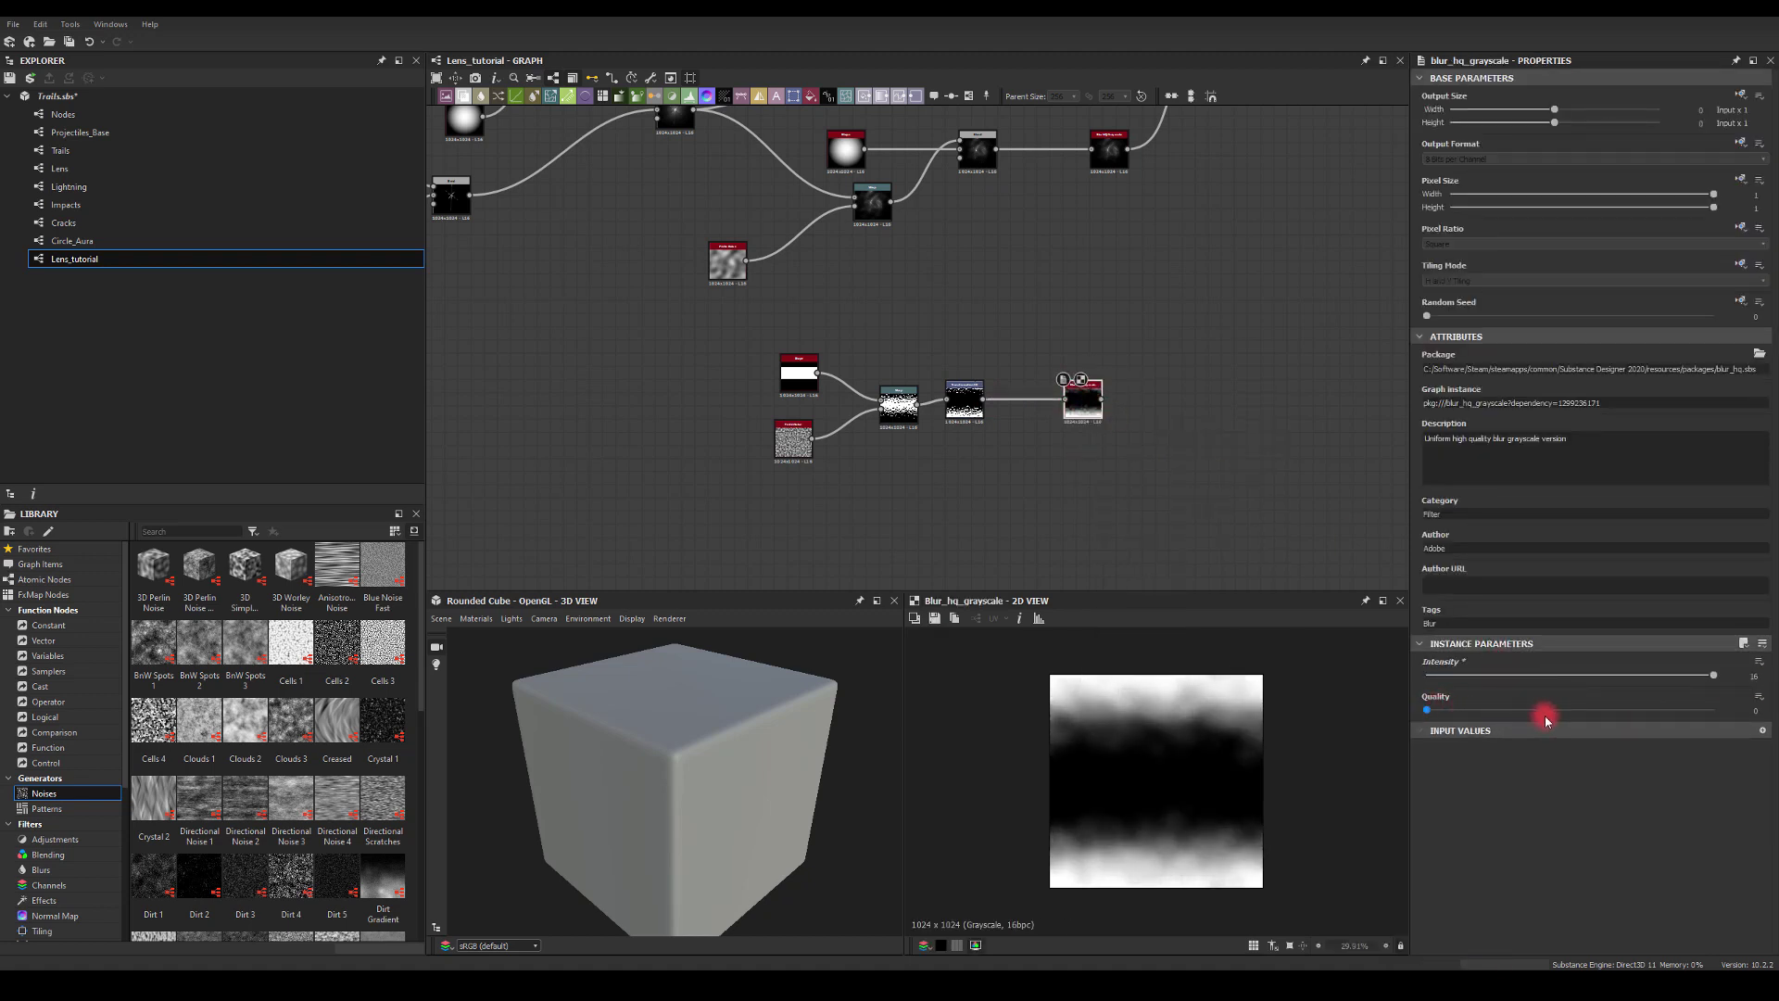
pyautogui.moveTo(1426, 710); pyautogui.dragTo(1672, 709)
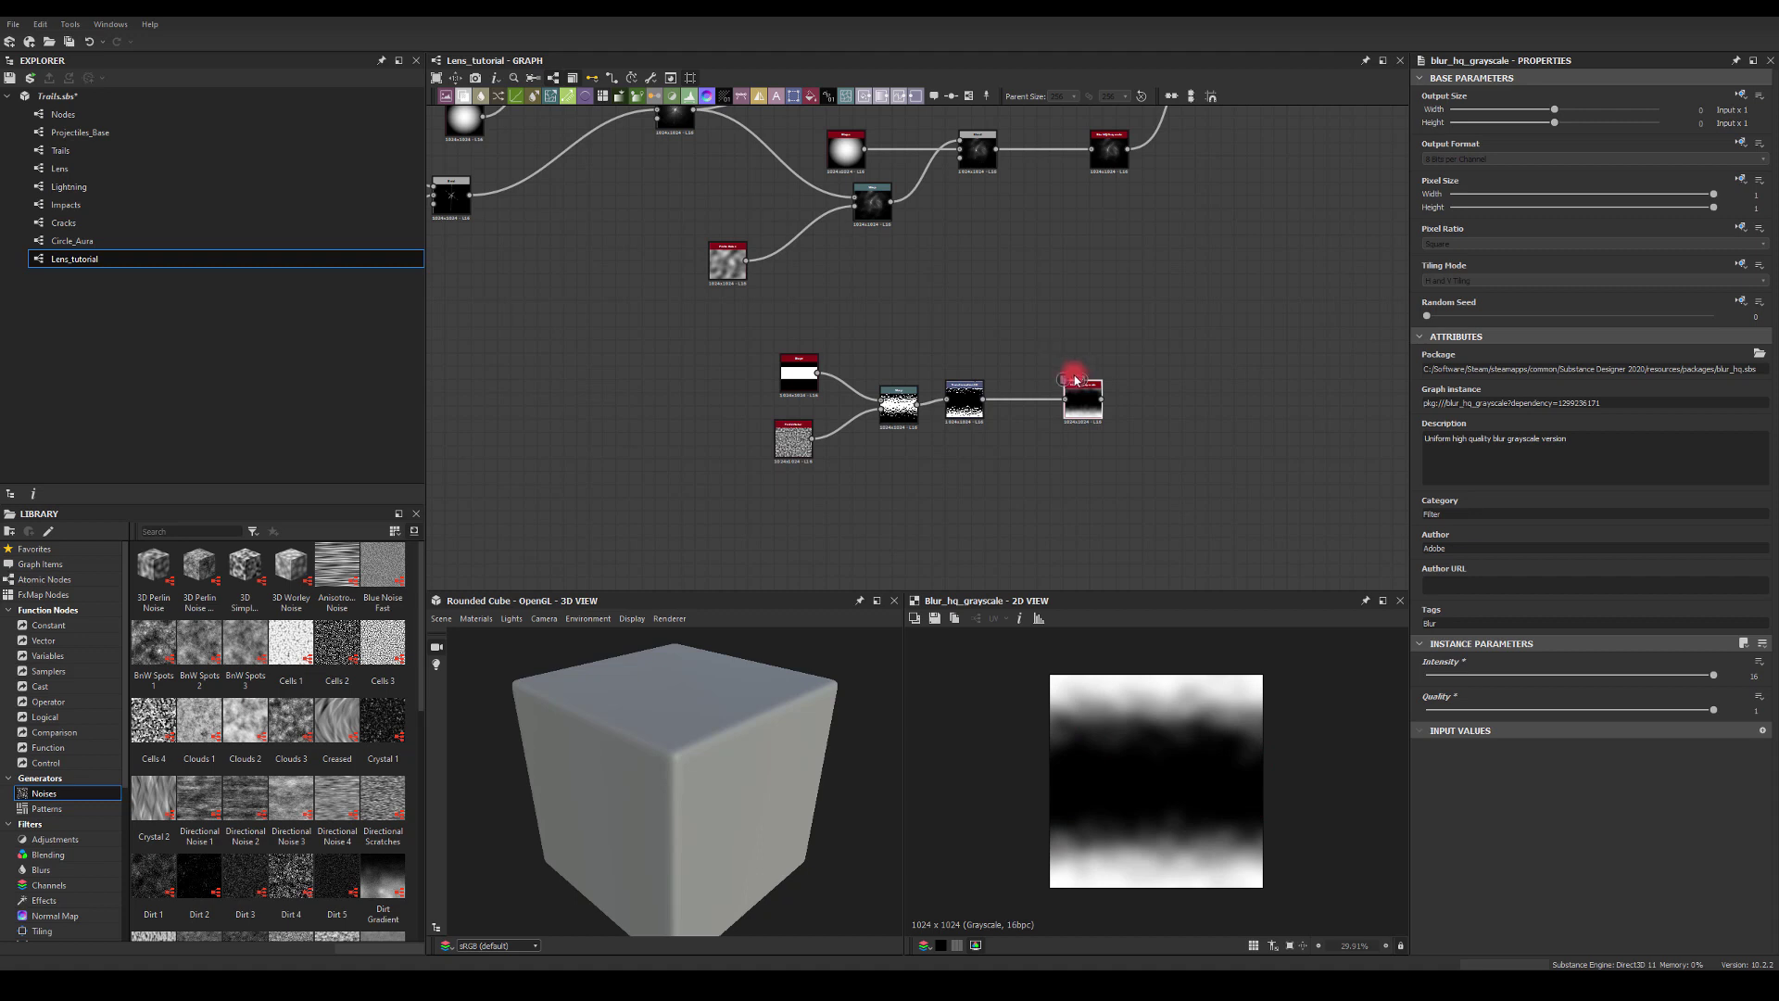
# Add a second Transformation 2D node after the Blur HQ Grayscale and override its tiling mode with No Tiling.
pyautogui.moveTo(1080, 404); pyautogui.dragTo(1126, 402)
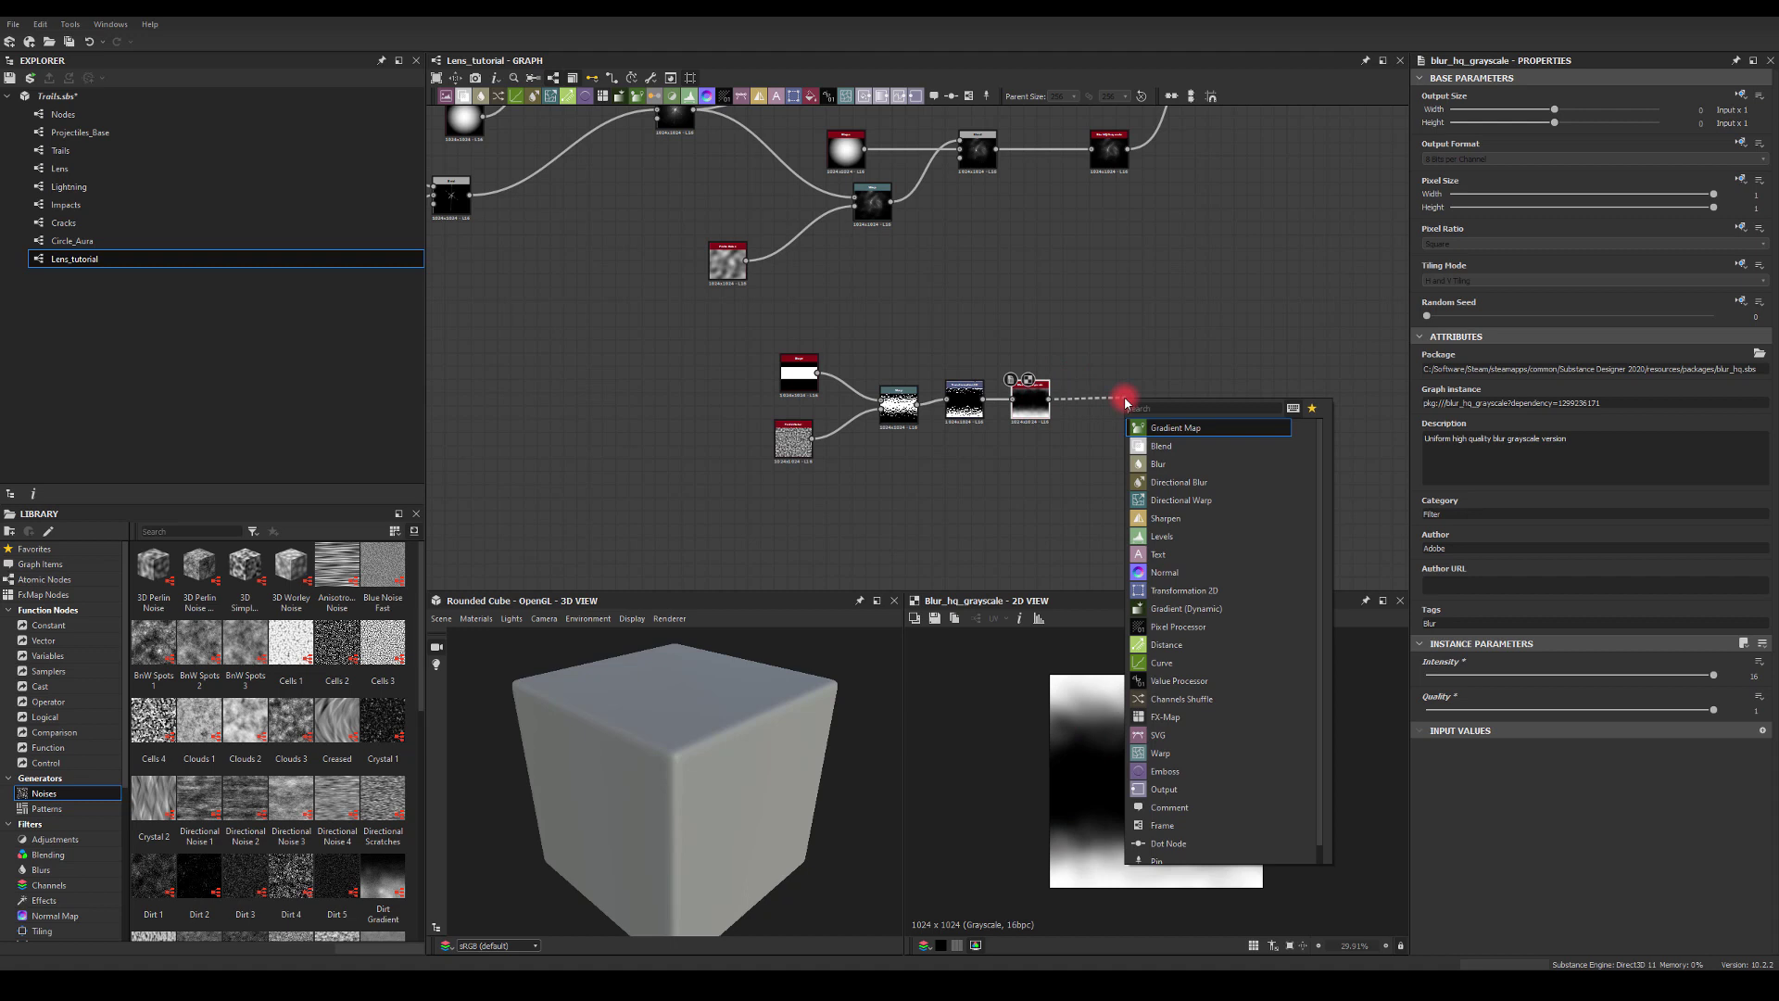
pyautogui.write('tr')
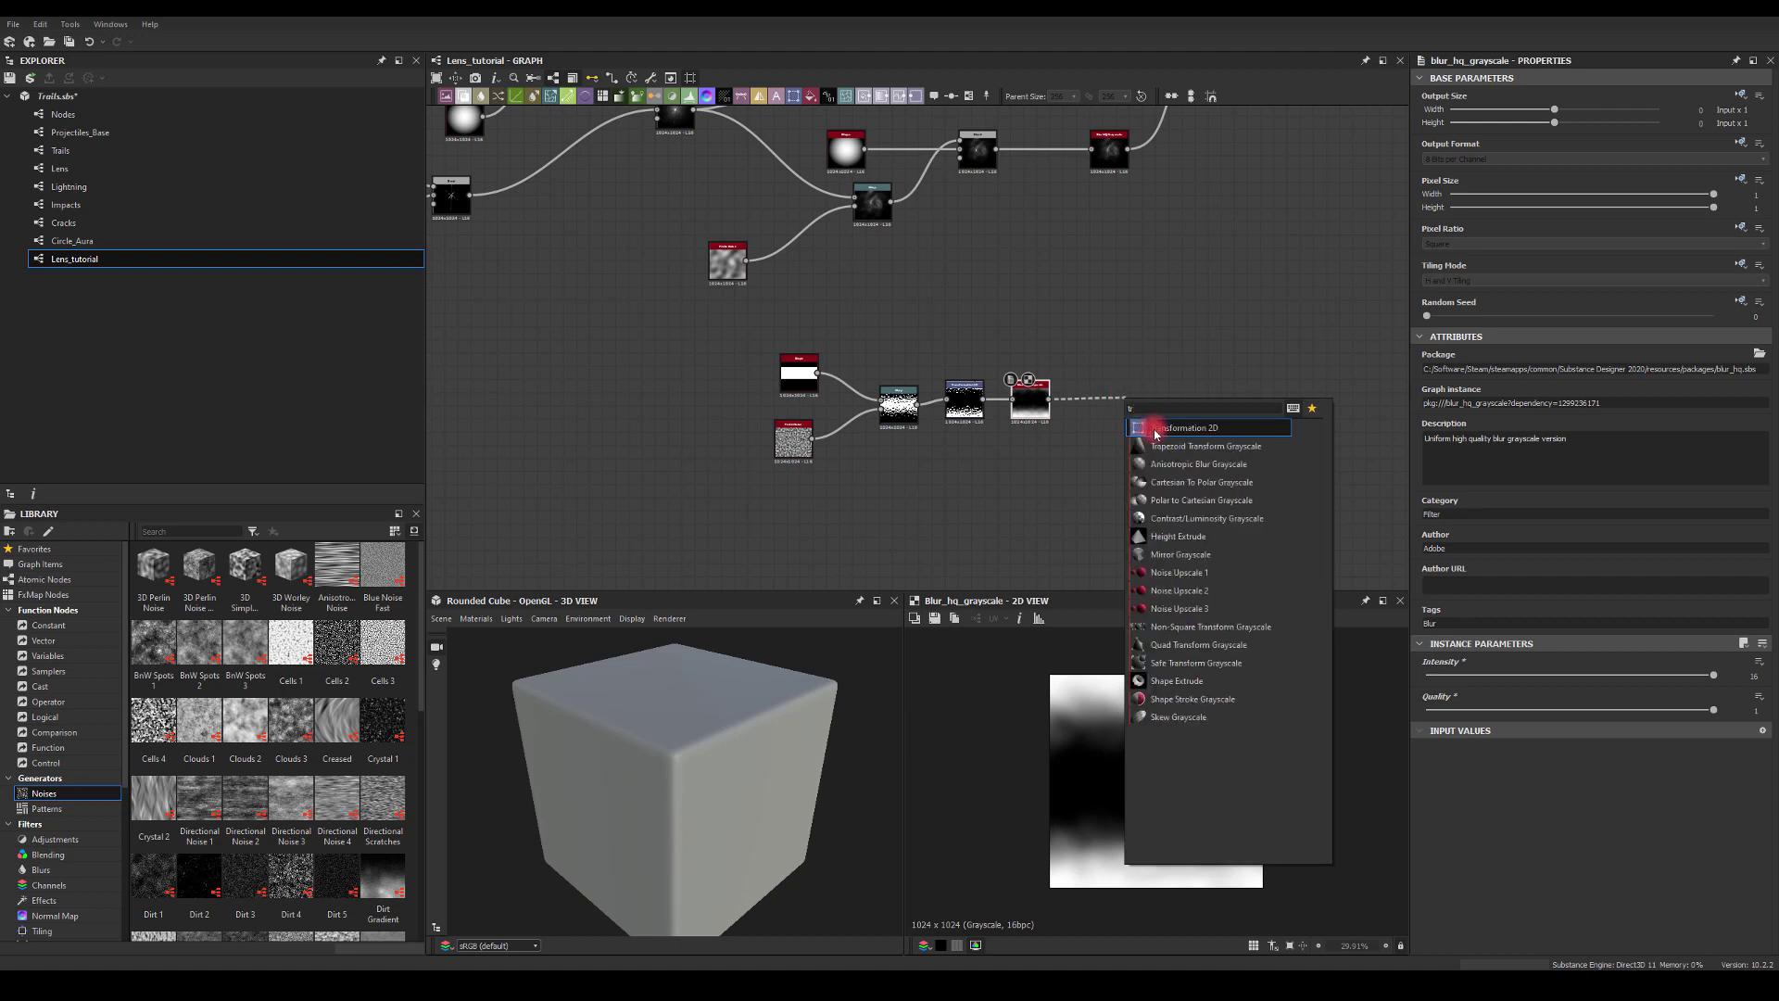
pyautogui.click(1155, 428)
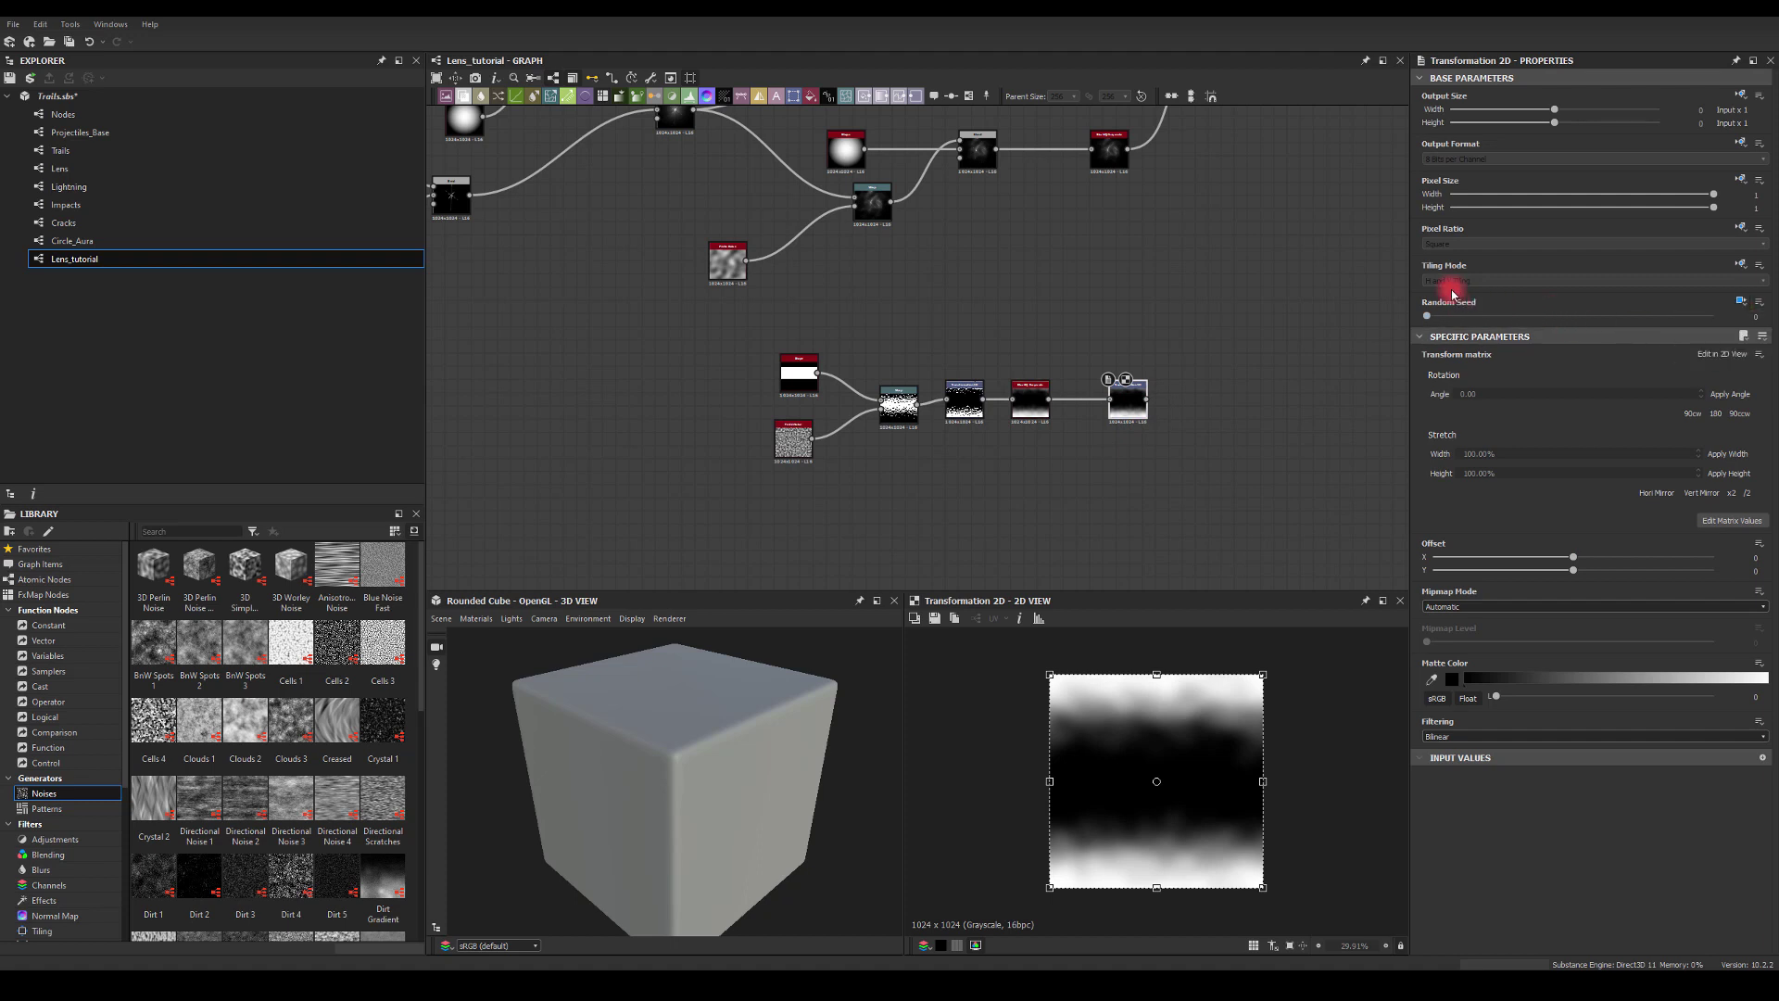
pyautogui.click(1741, 266)
pyautogui.click(1712, 318)
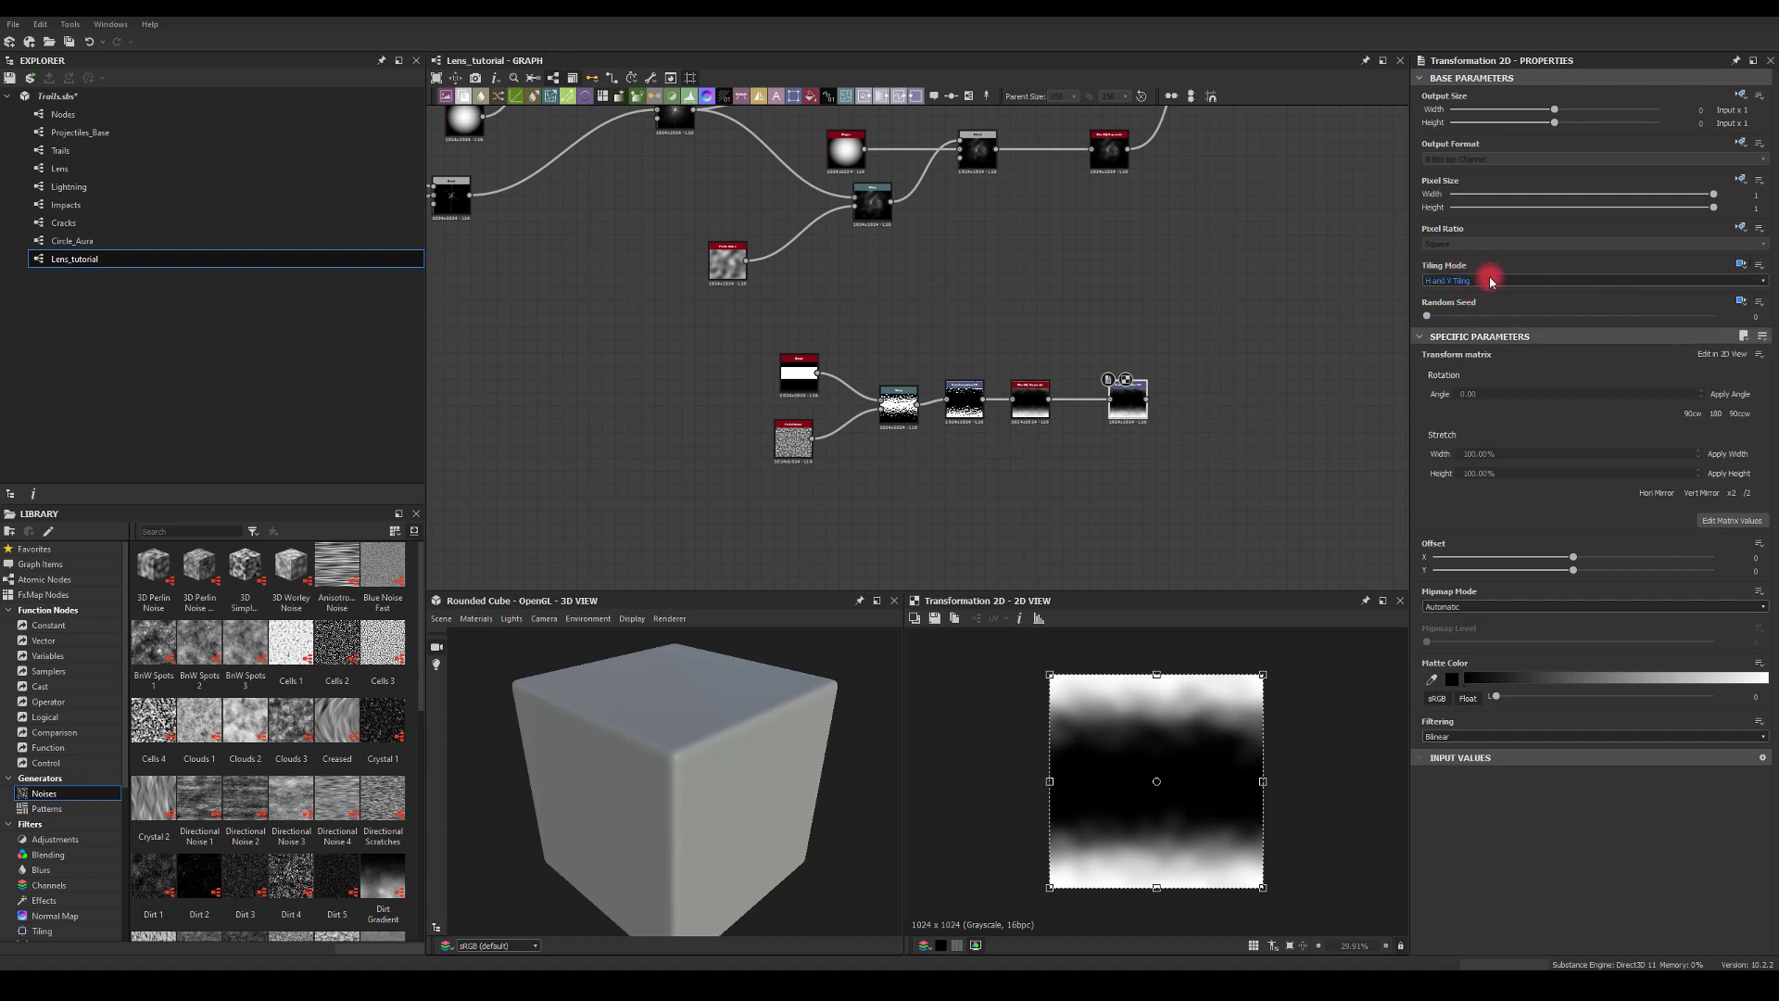
pyautogui.click(1466, 280)
pyautogui.click(1450, 293)
# Shift the blurred gradient upward with a Y offset of 0.36 and stretch its lower edge to the bottom of the image.
pyautogui.moveTo(1572, 567); pyautogui.dragTo(1671, 569)
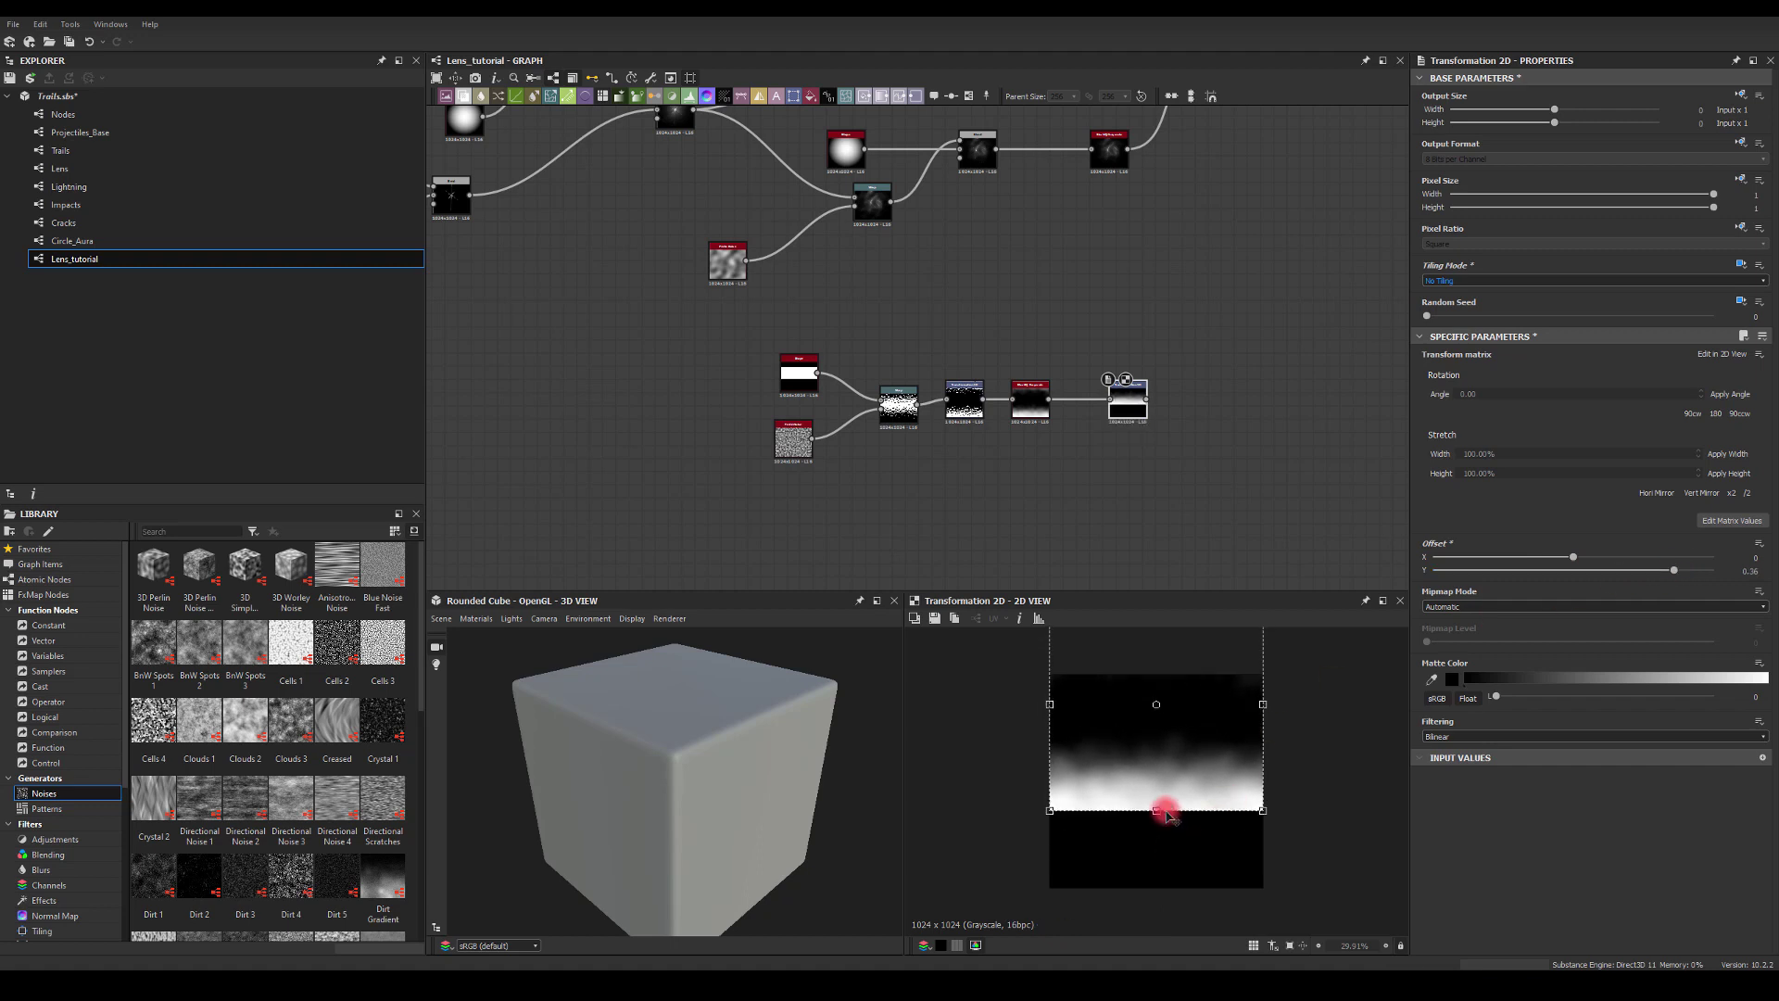
pyautogui.moveTo(1153, 812); pyautogui.dragTo(1142, 776)
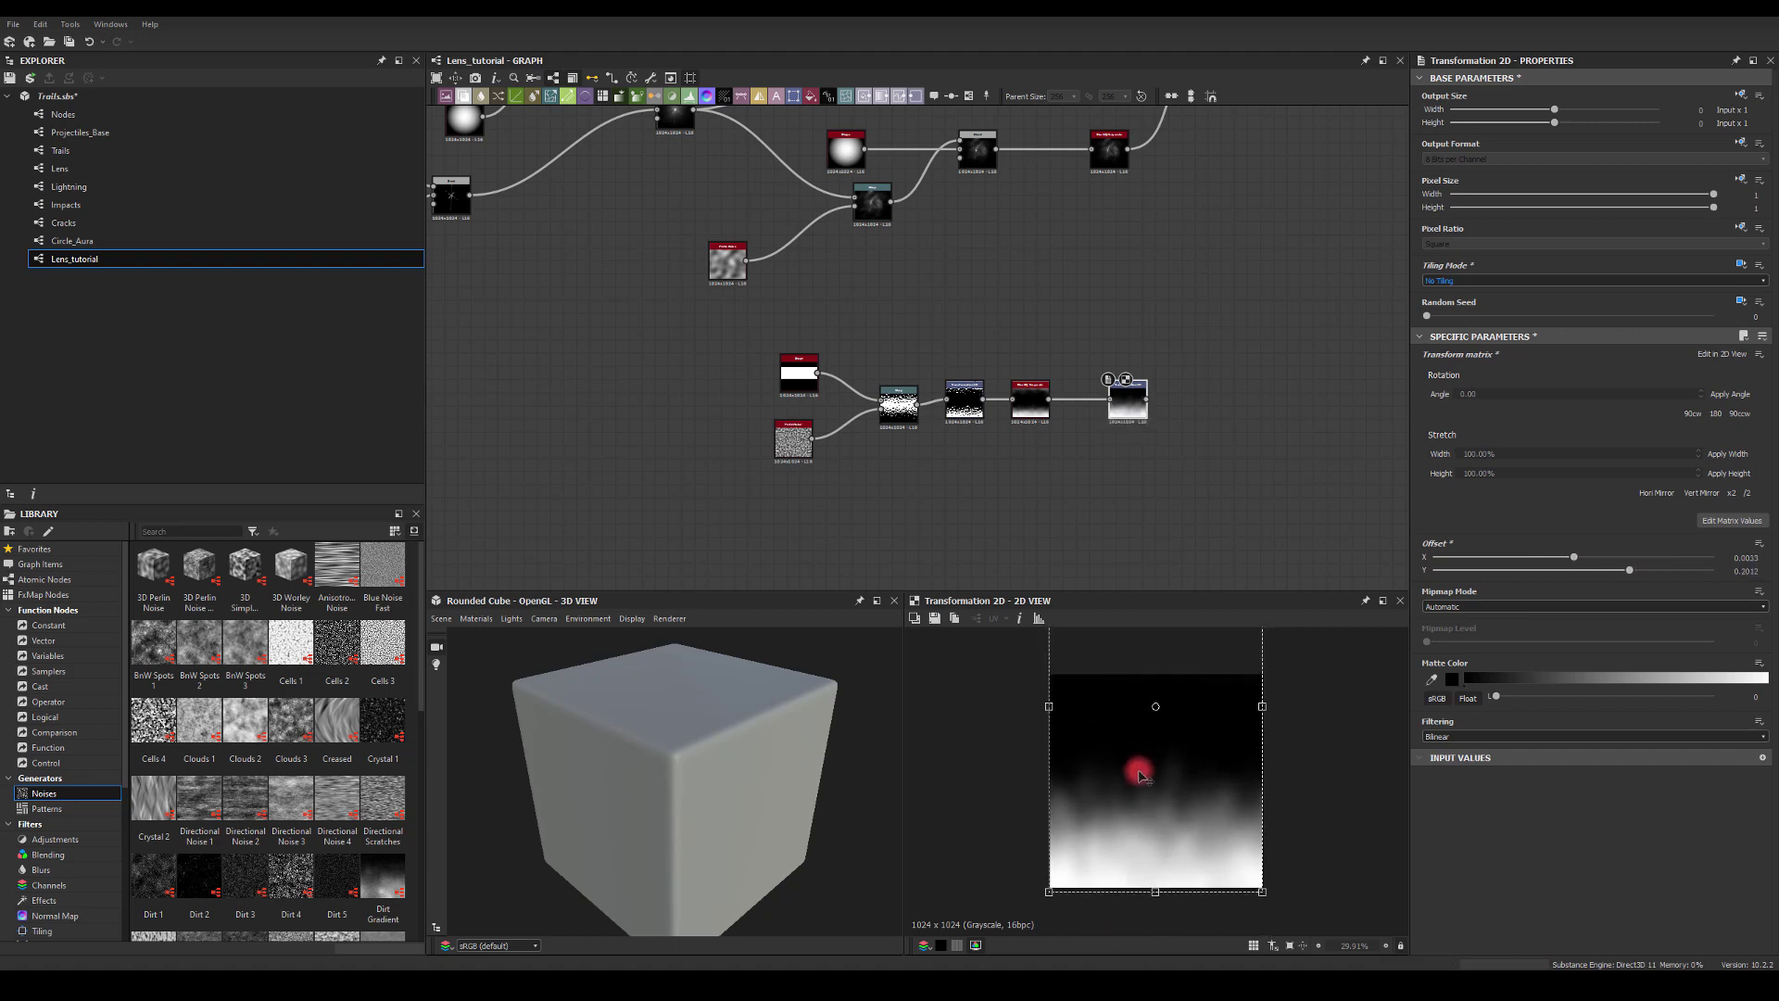
pyautogui.click(1189, 499)
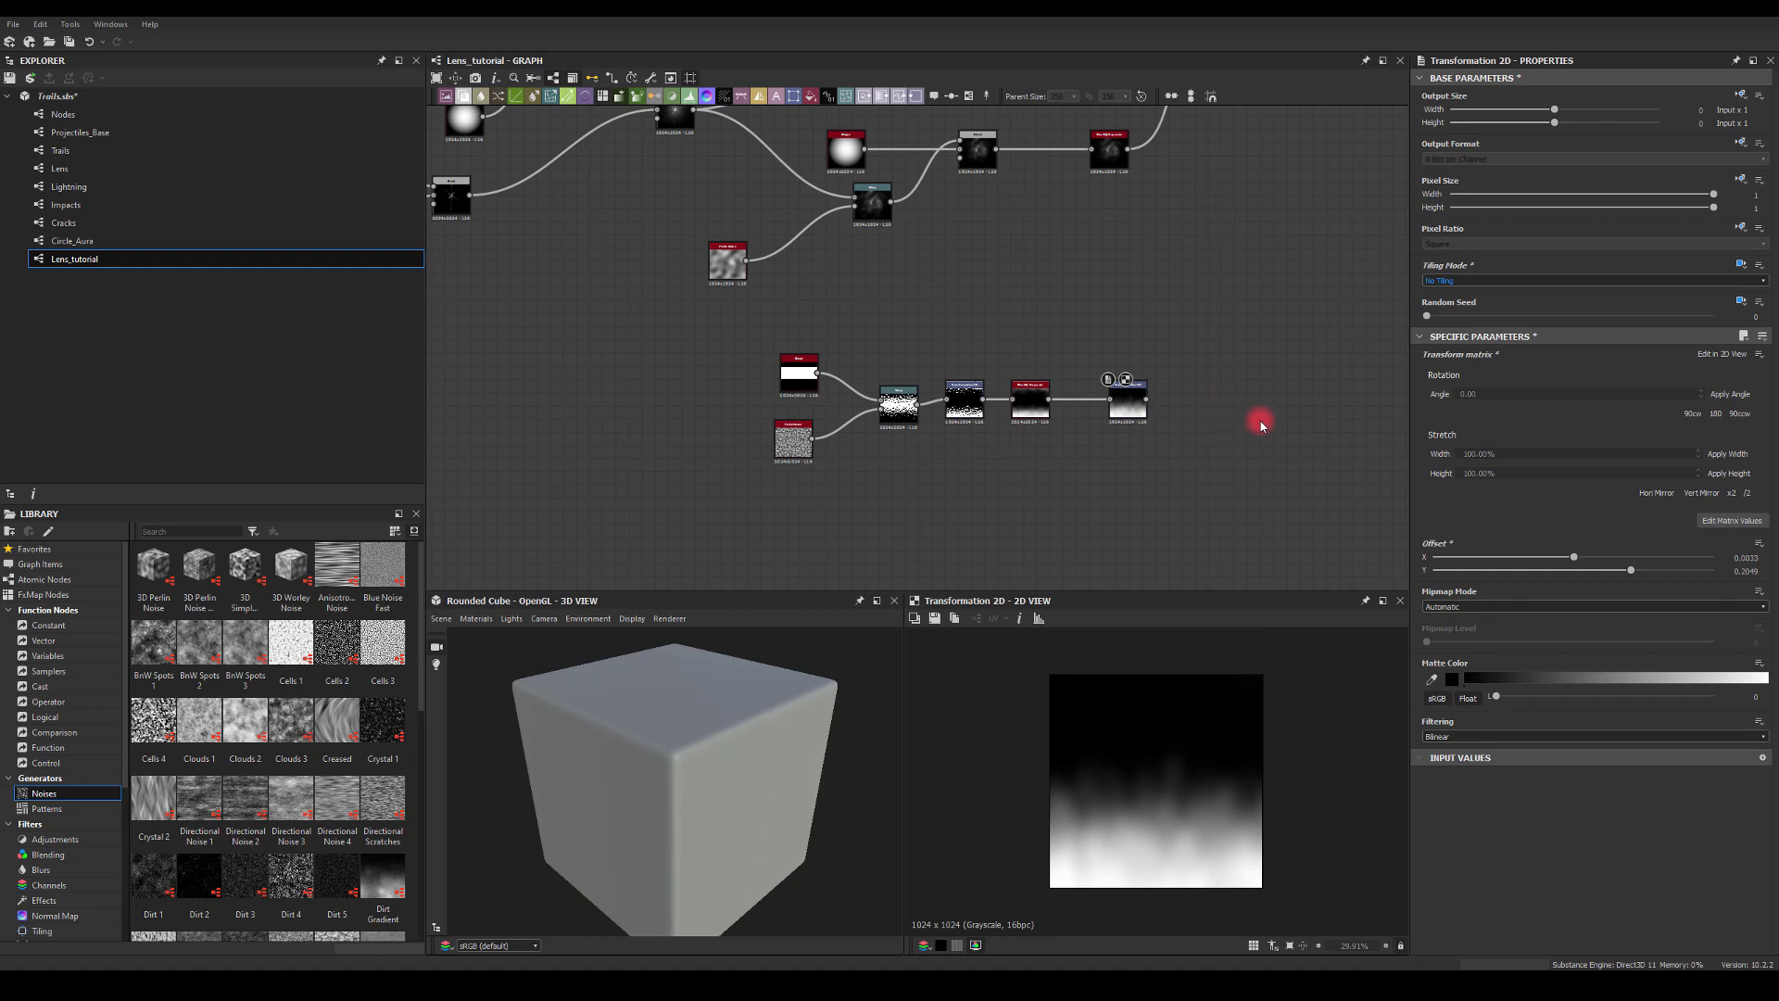
# Move the last Transformation 2D node up and line up the Blur HQ Grayscale node directly before it.
pyautogui.moveTo(1132, 468); pyautogui.dragTo(1103, 353, button='middle')
pyautogui.scroll(2, 1100, 354)
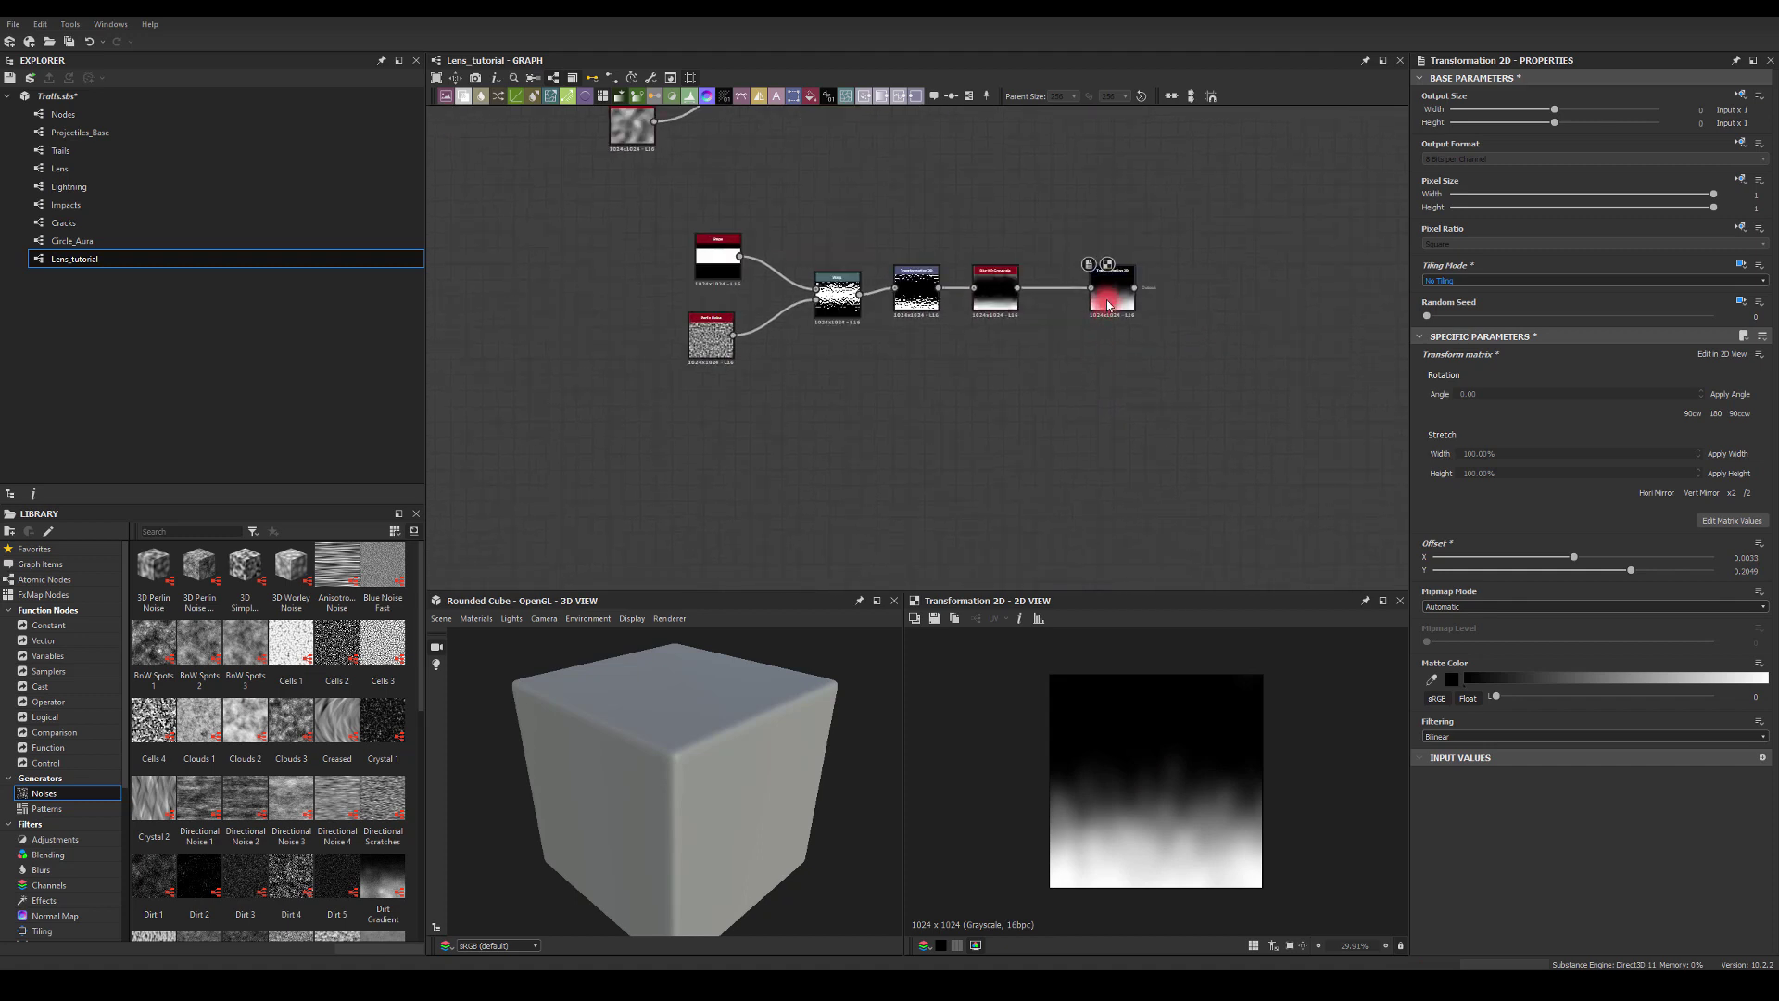
pyautogui.moveTo(1109, 306); pyautogui.dragTo(1118, 259)
pyautogui.click(1009, 293)
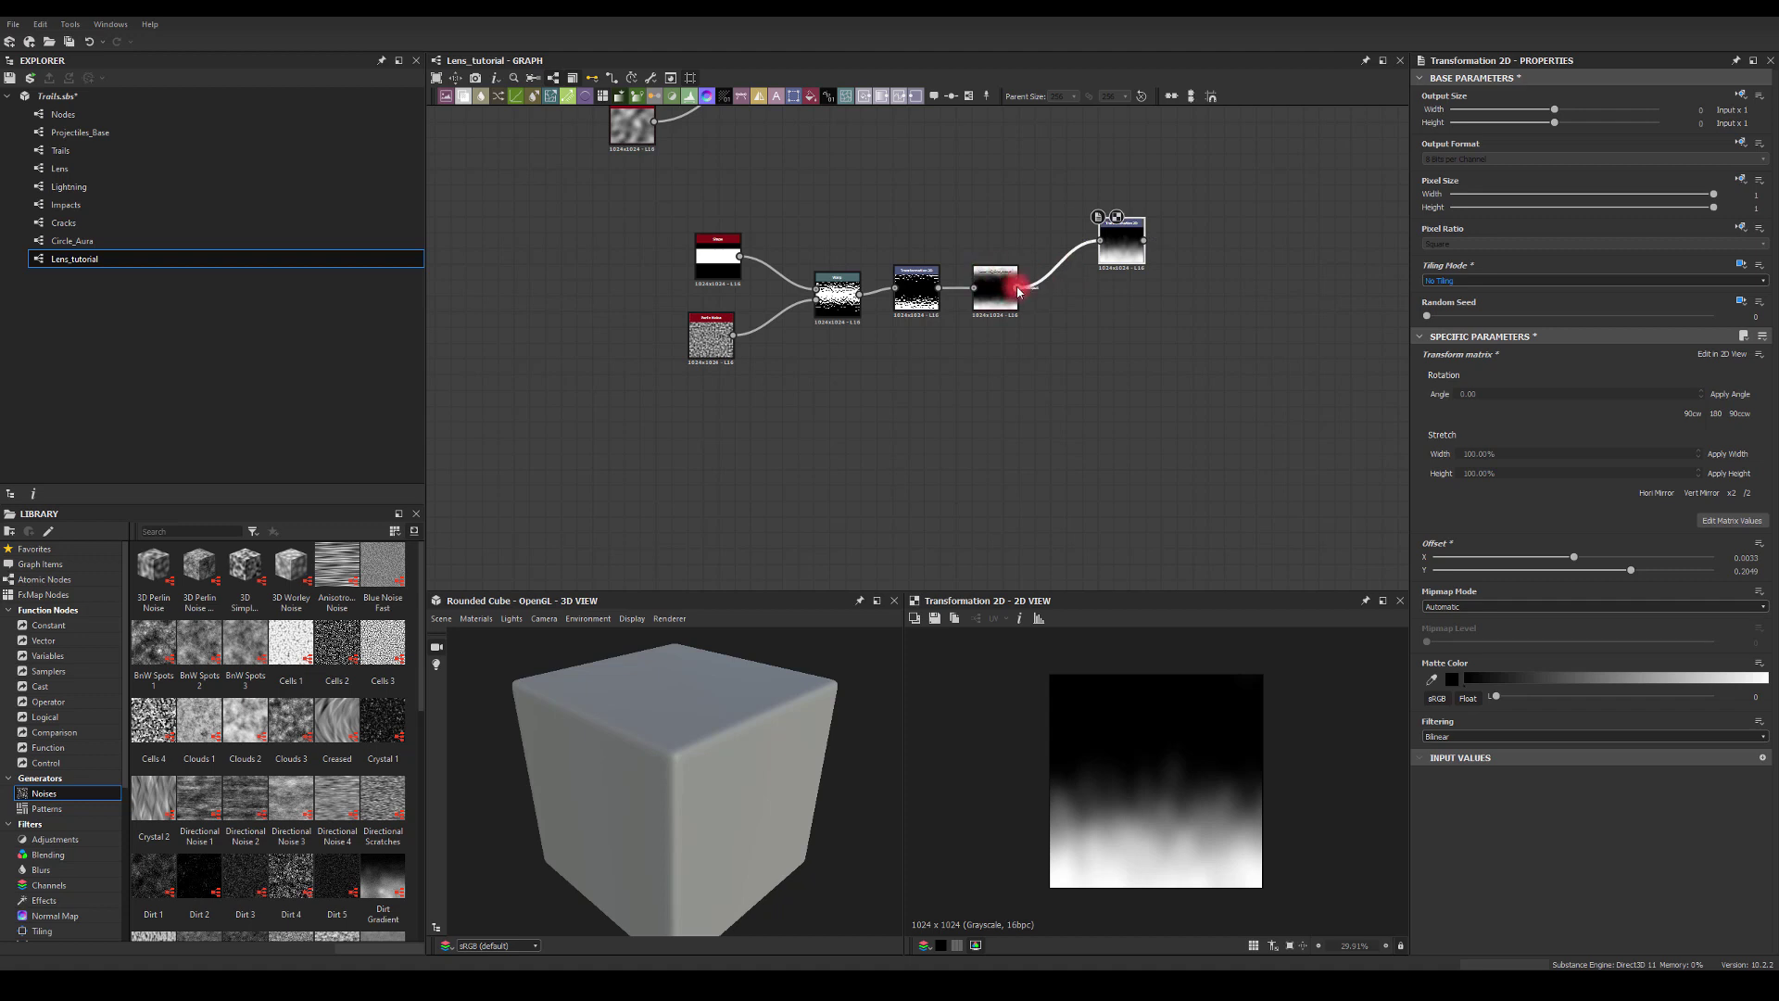
pyautogui.moveTo(1017, 291); pyautogui.dragTo(1120, 368)
pyautogui.click(925, 336)
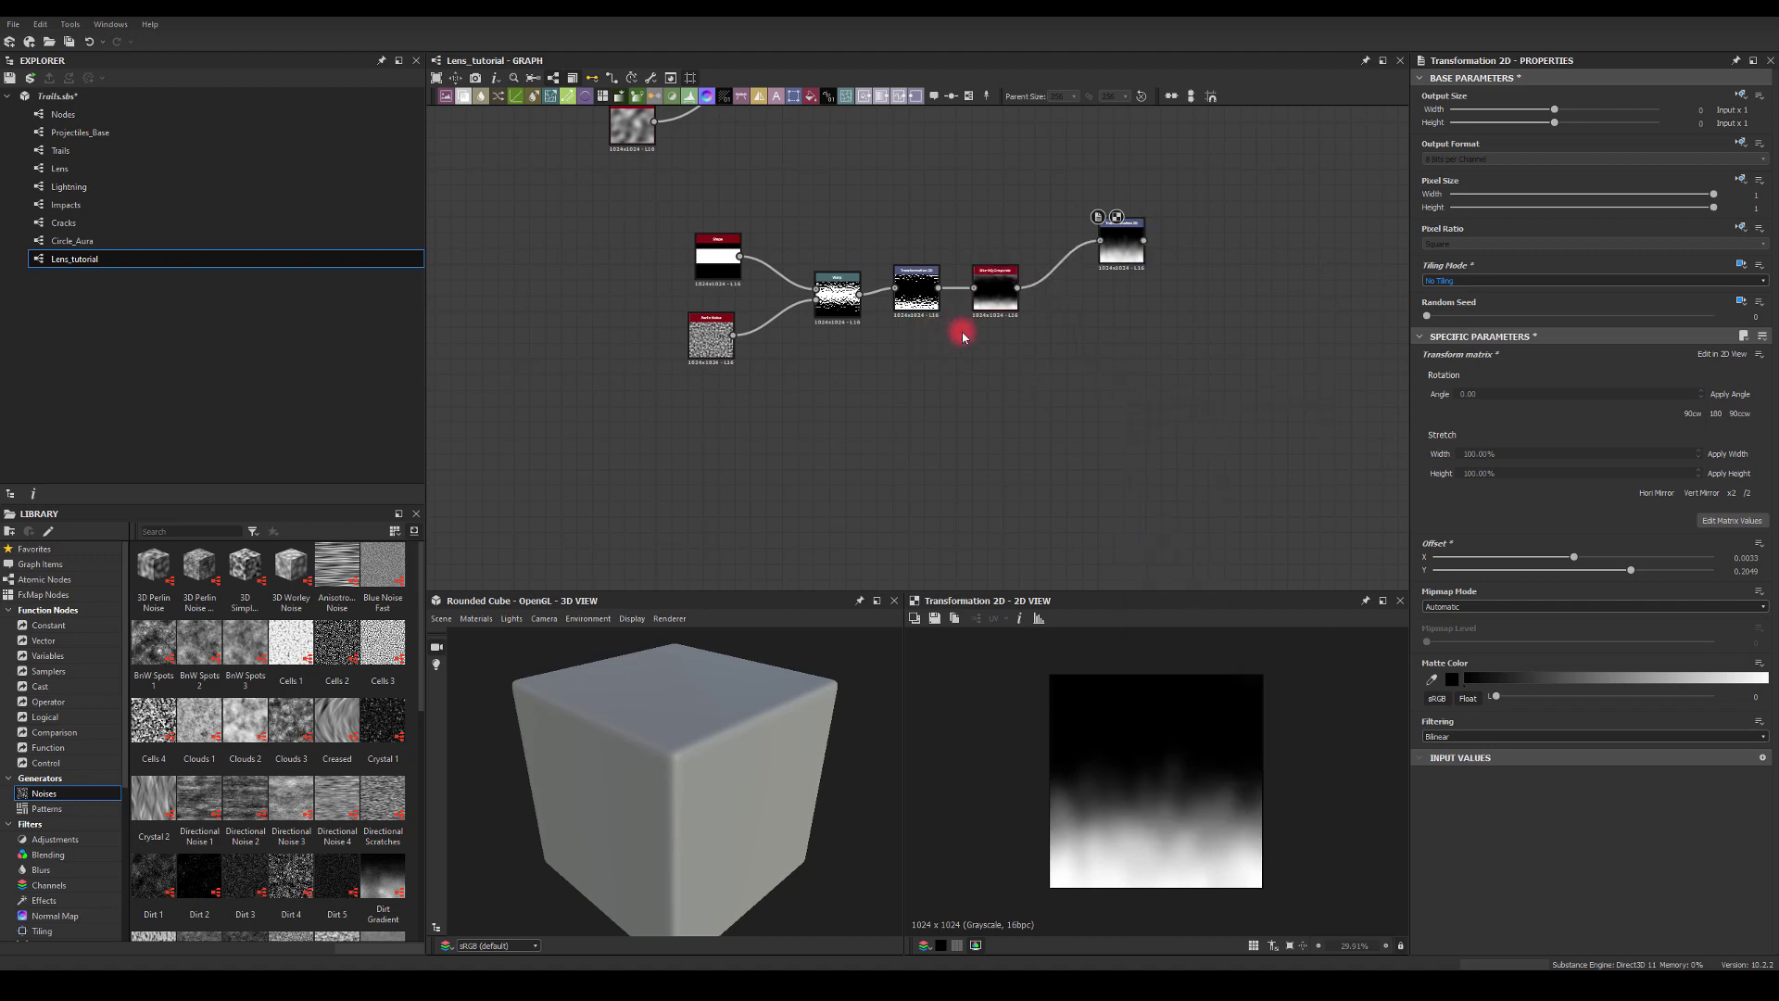
pyautogui.moveTo(992, 298); pyautogui.dragTo(1039, 252)
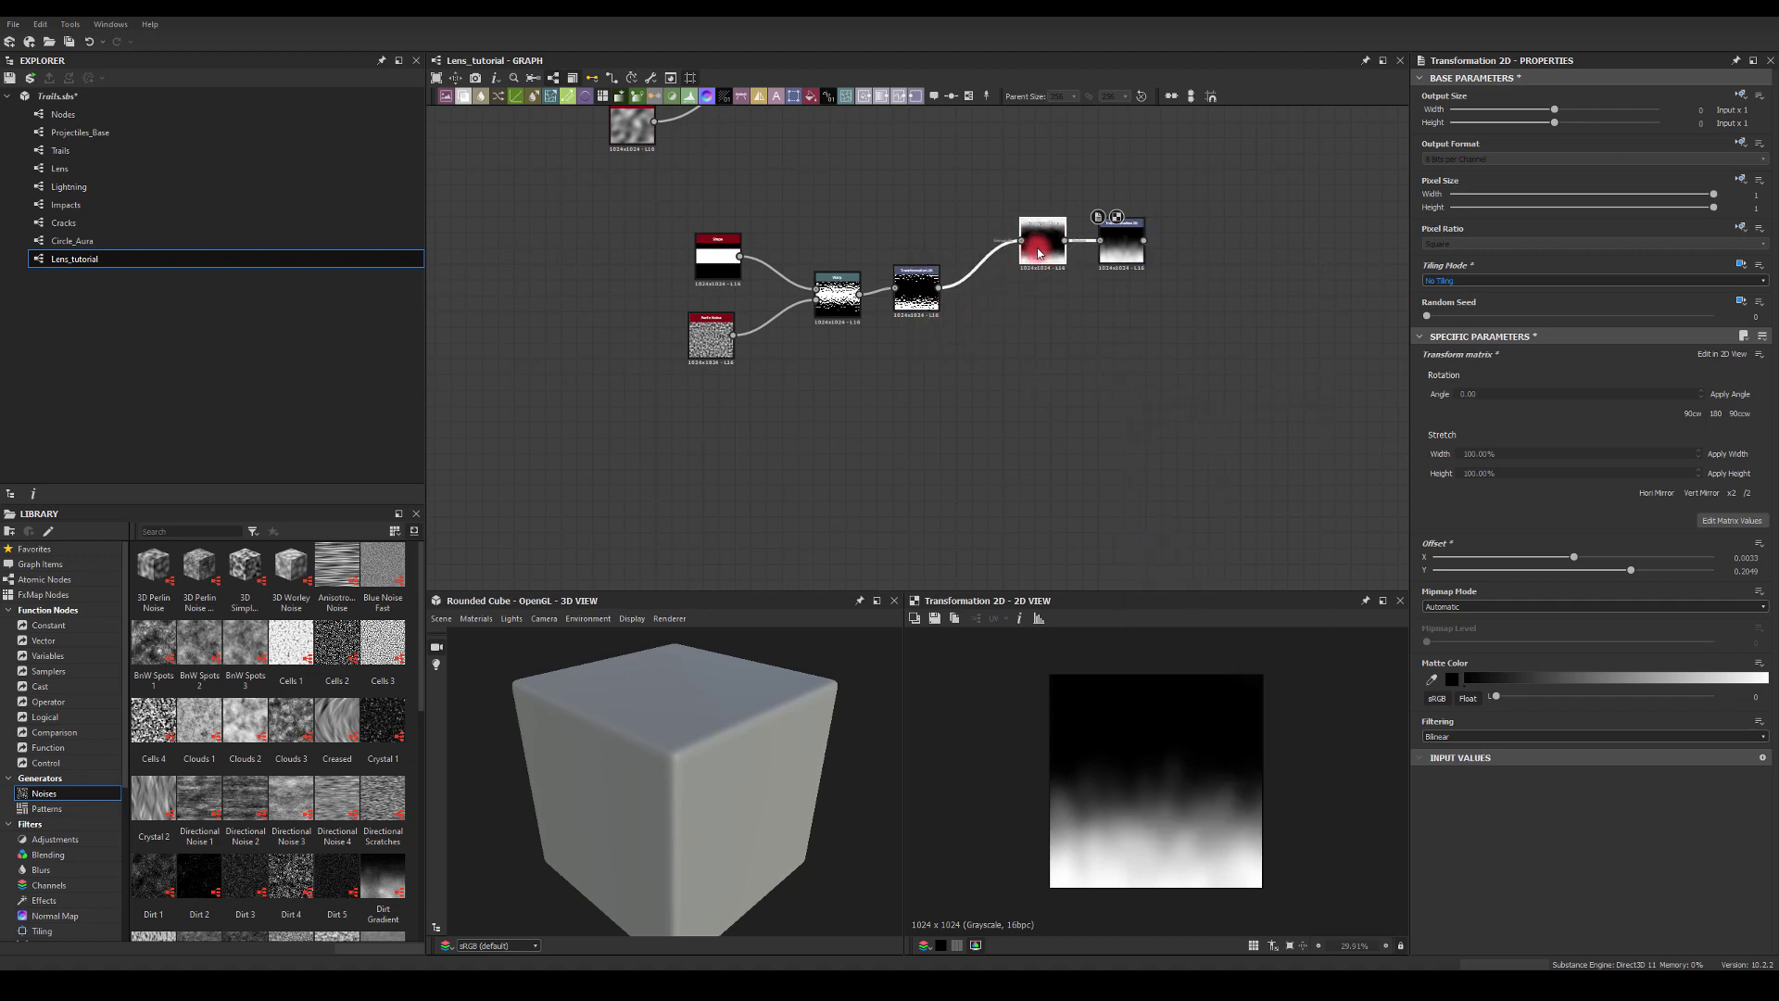
# Branch a second Blur HQ Grayscale node off the first Transformation 2D and set its intensity to about 3.83.
pyautogui.click(939, 290)
pyautogui.moveTo(938, 292); pyautogui.dragTo(1041, 351)
pyautogui.write('blur')
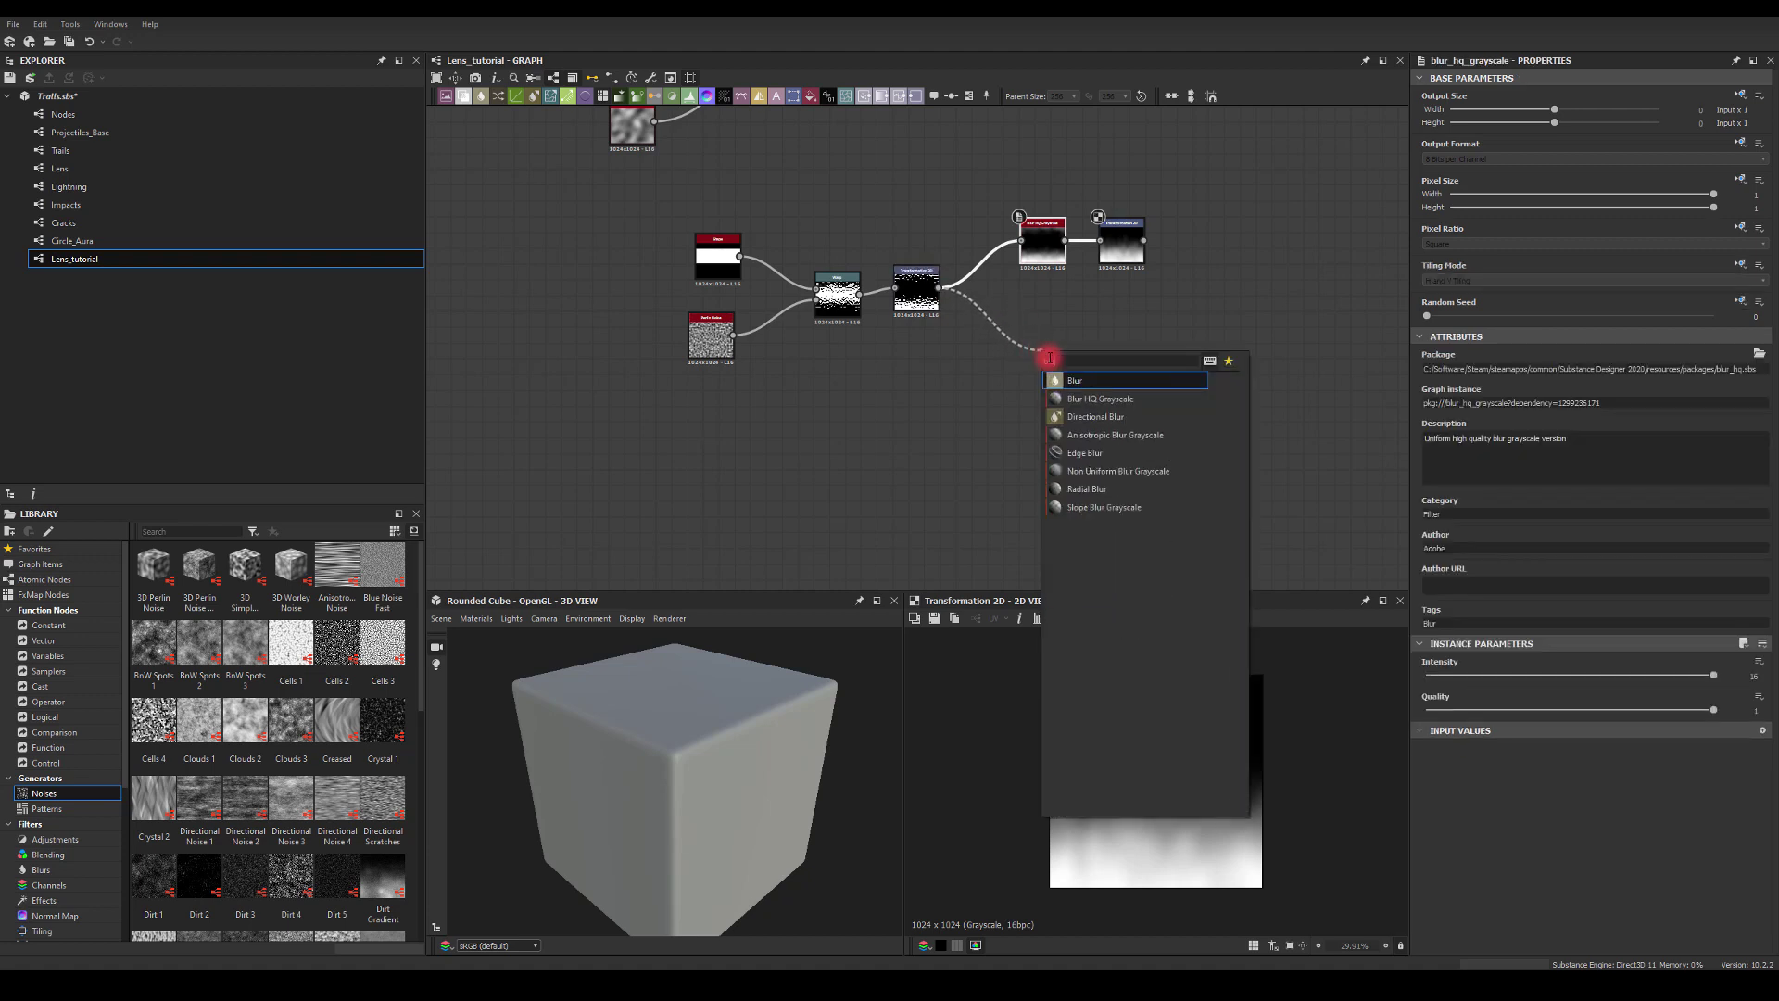
pyautogui.click(1073, 388)
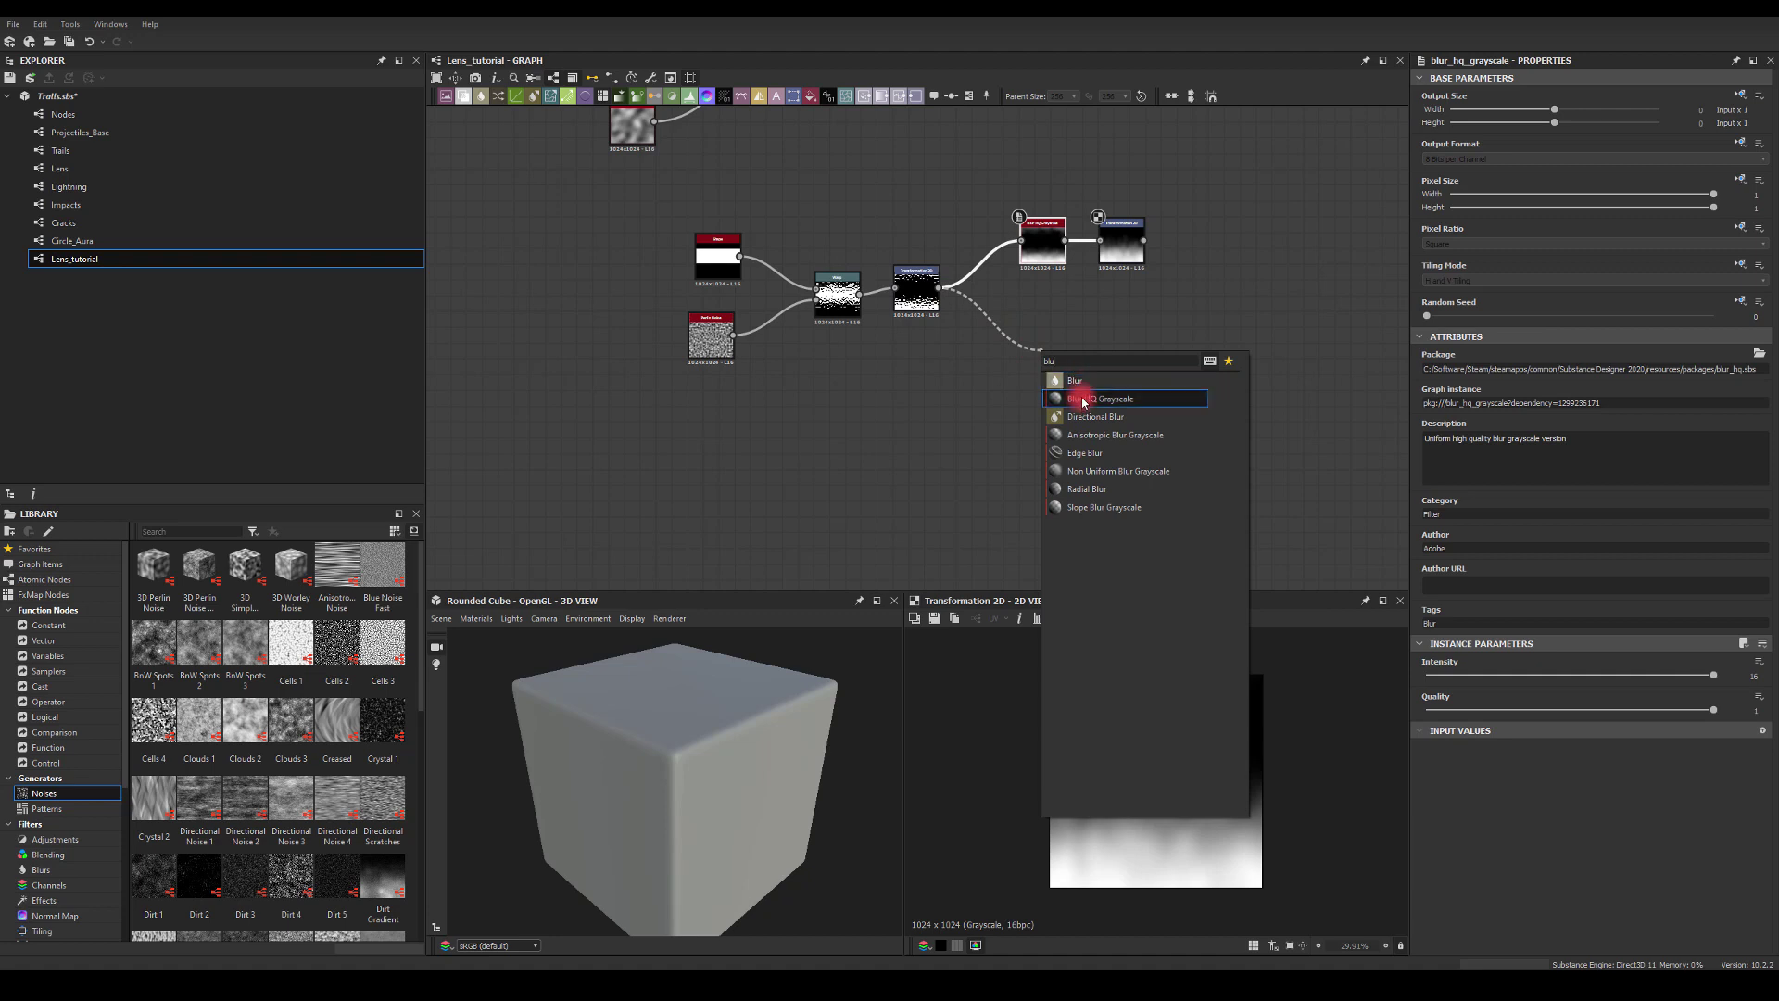
pyautogui.click(1082, 395)
pyautogui.doubleClick(1058, 346)
pyautogui.moveTo(1057, 346); pyautogui.dragTo(1046, 338)
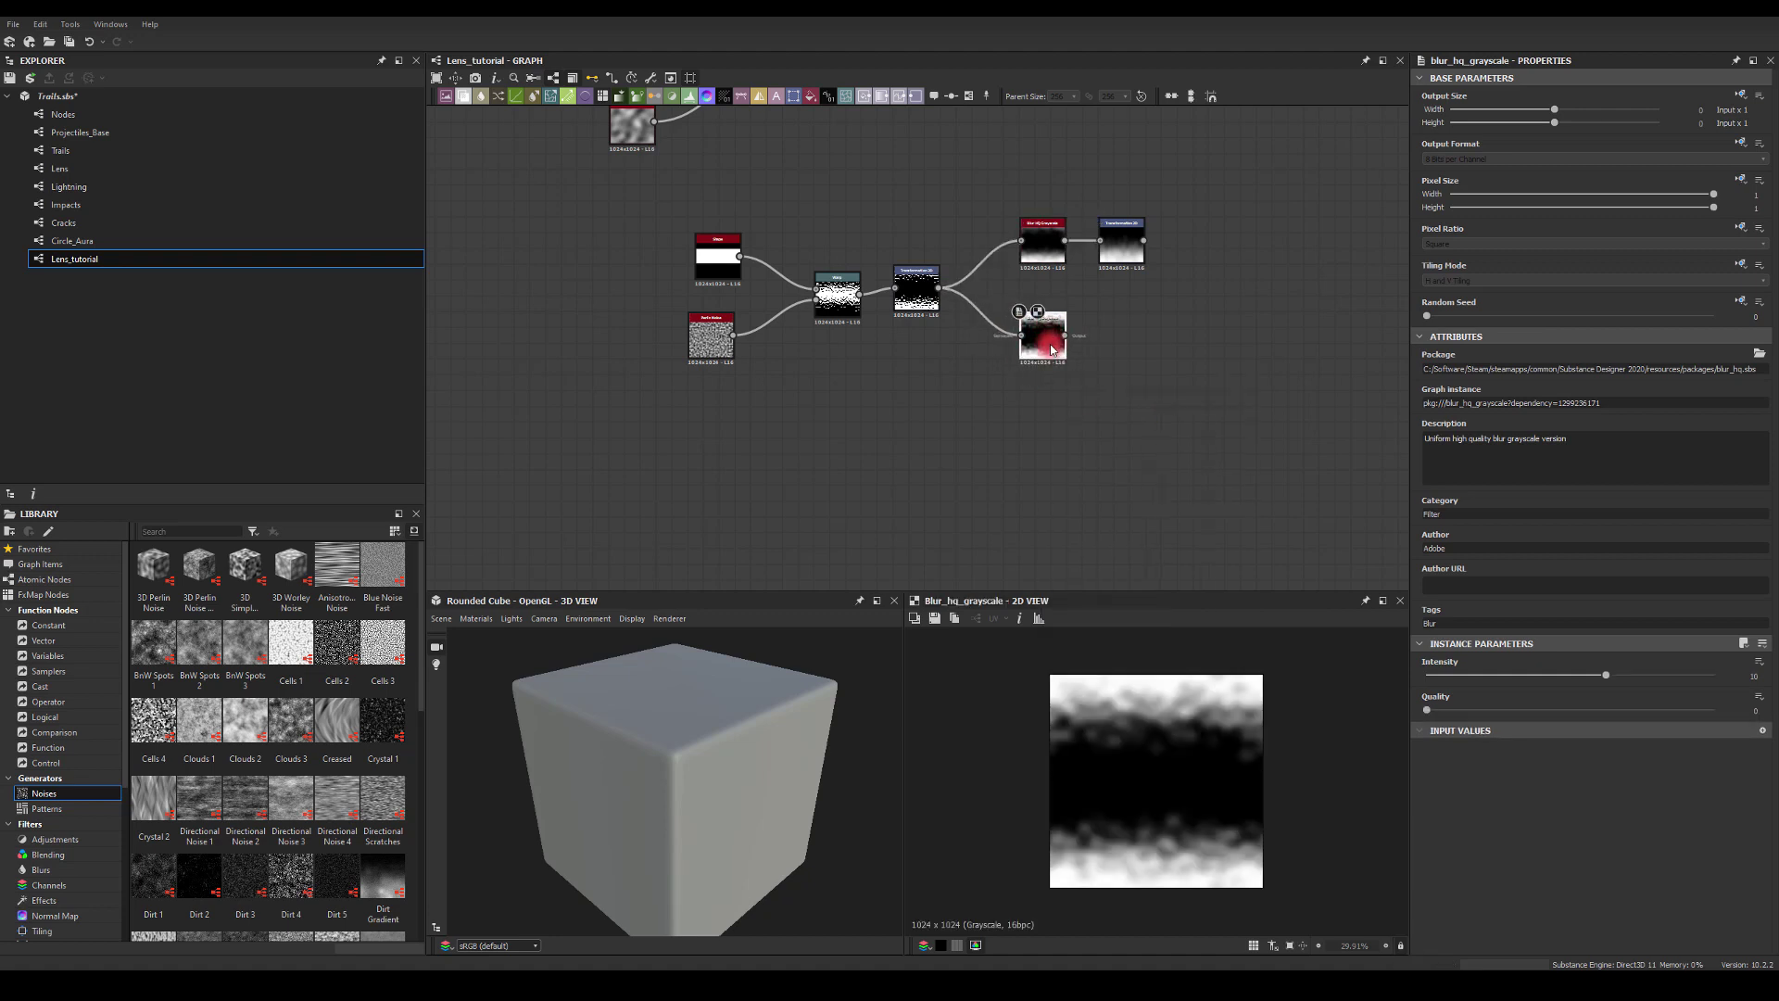
pyautogui.moveTo(1513, 677)
pyautogui.mouseDown()
pyautogui.moveTo(1464, 685)
pyautogui.moveTo(1494, 683)
pyautogui.mouseUp()
# Add a Histogram Scan node after the second Blur HQ Grayscale with position 0.3 and contrast 0.63.
pyautogui.moveTo(1068, 336); pyautogui.dragTo(1150, 341)
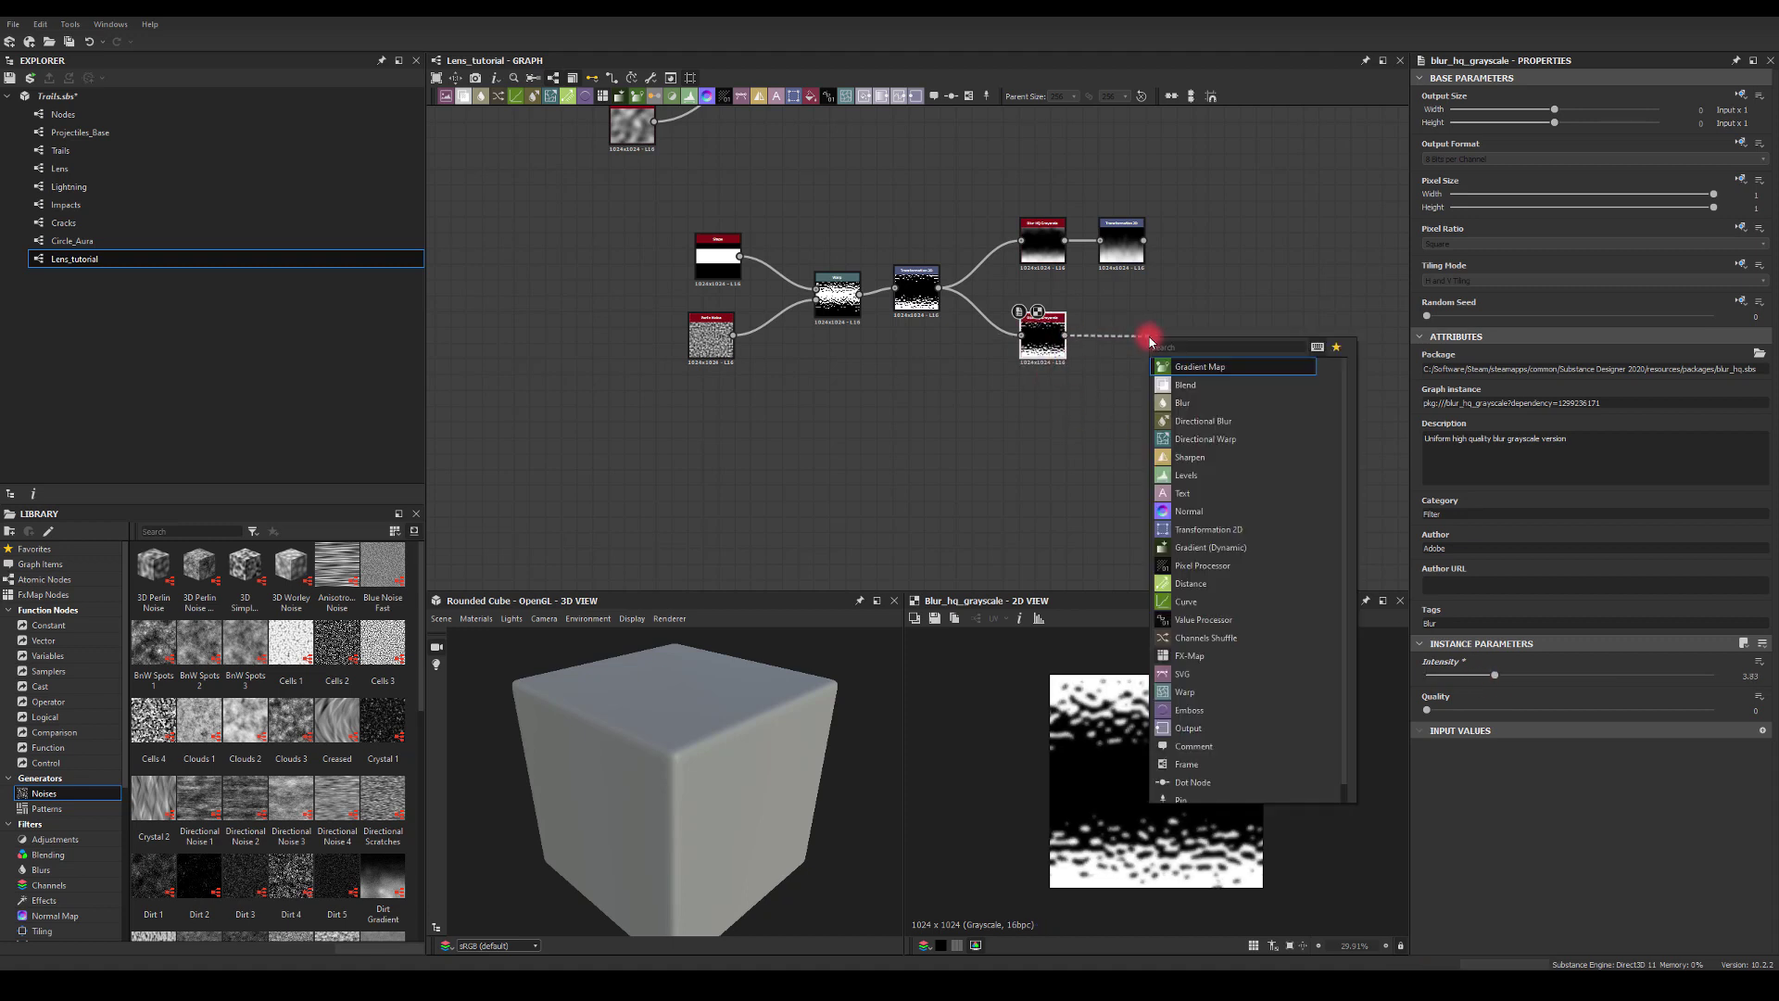
pyautogui.write('hi')
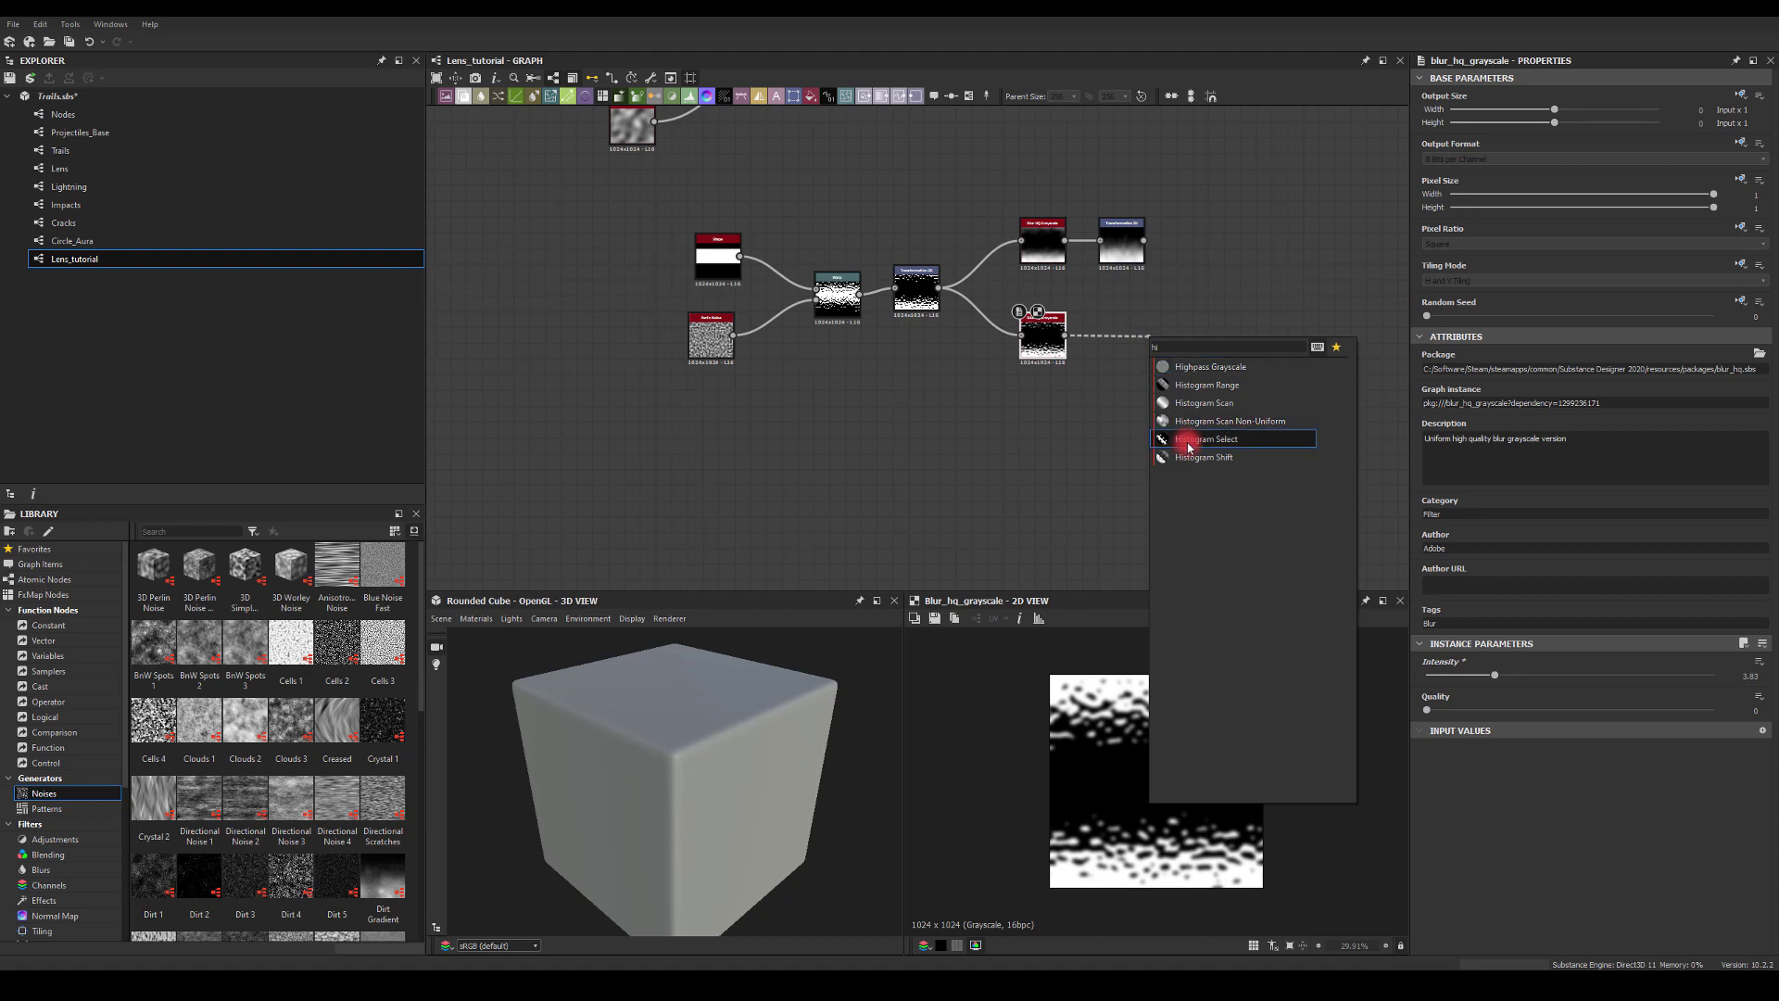
pyautogui.click(1190, 405)
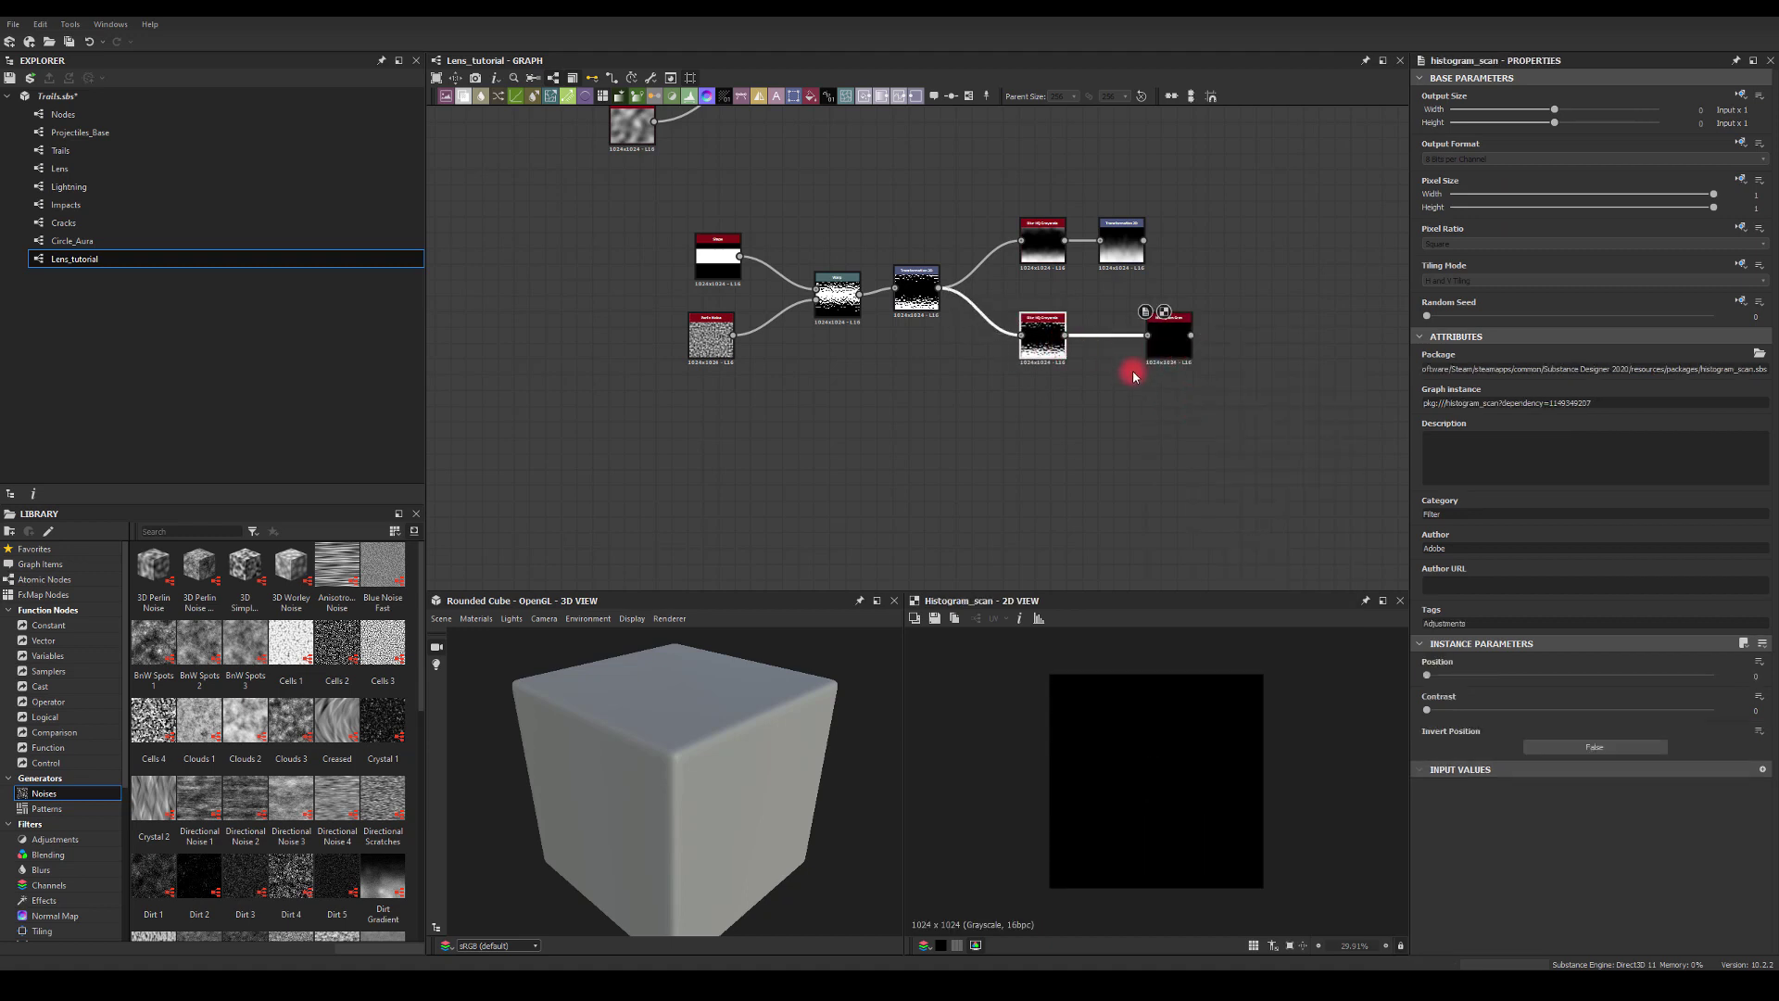
pyautogui.moveTo(1165, 355); pyautogui.dragTo(1117, 352)
pyautogui.moveTo(1427, 675); pyautogui.dragTo(1606, 710)
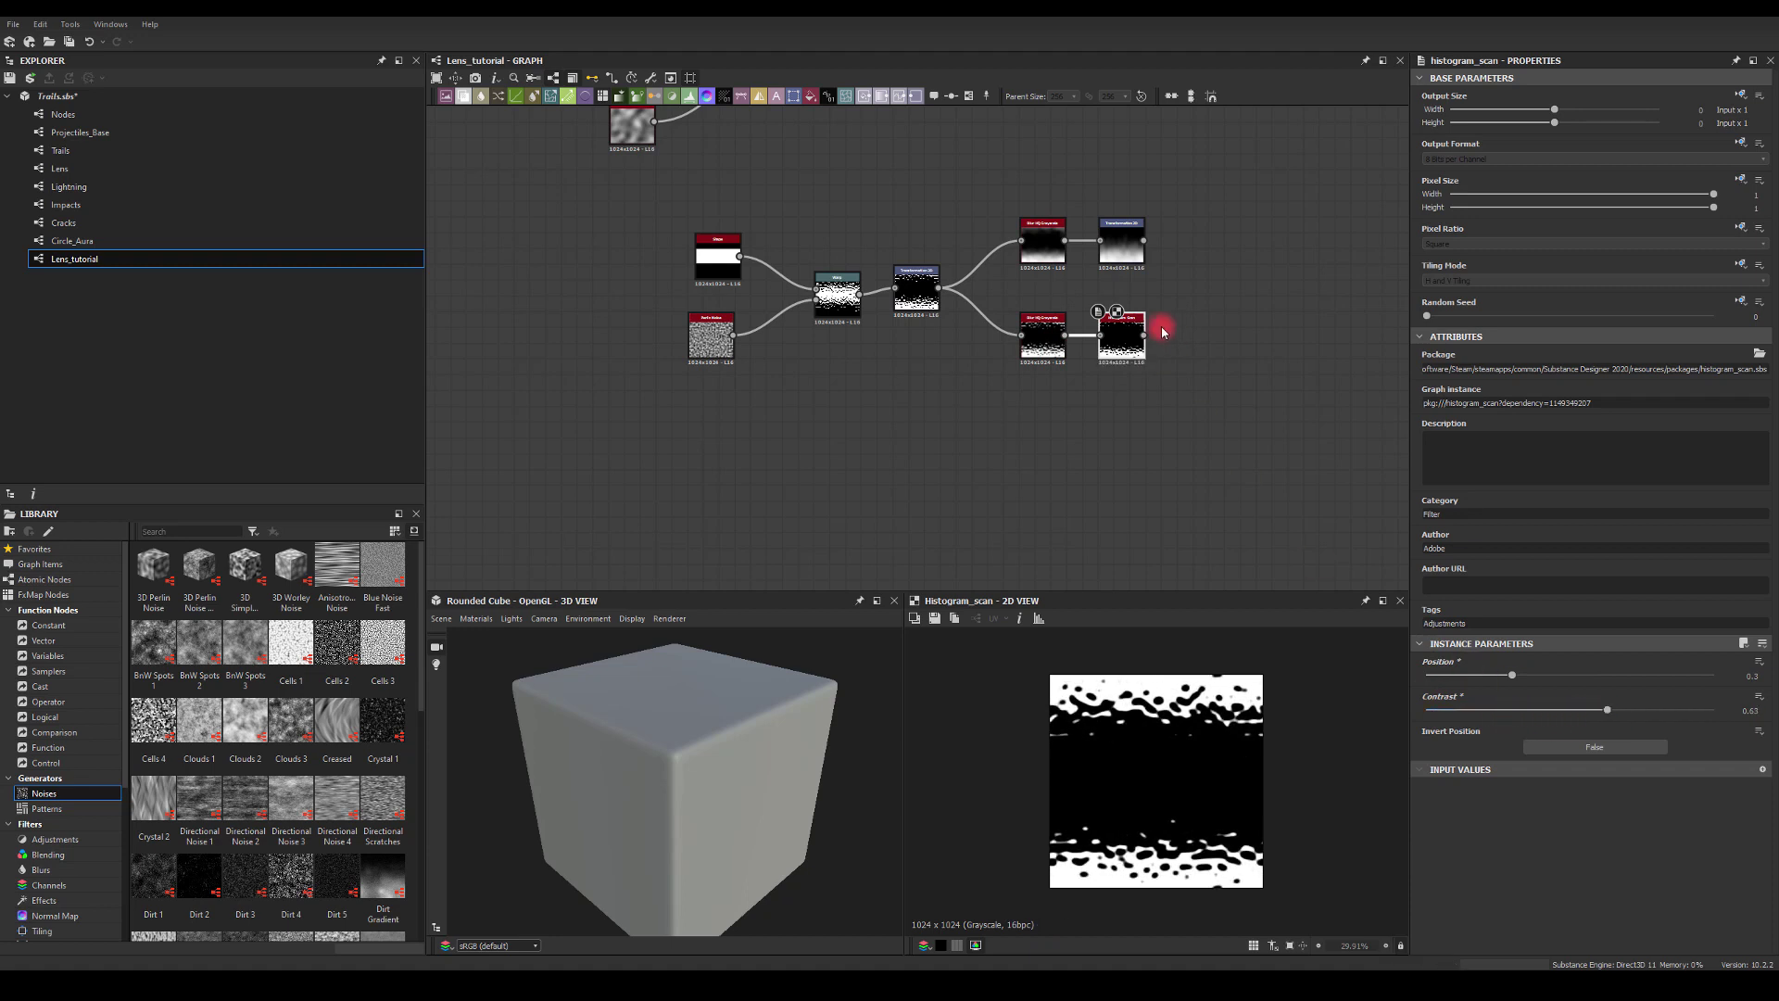
# Add a Directional Blur node after the Histogram Scan and set its angle to 90 degrees.
pyautogui.click(917, 289)
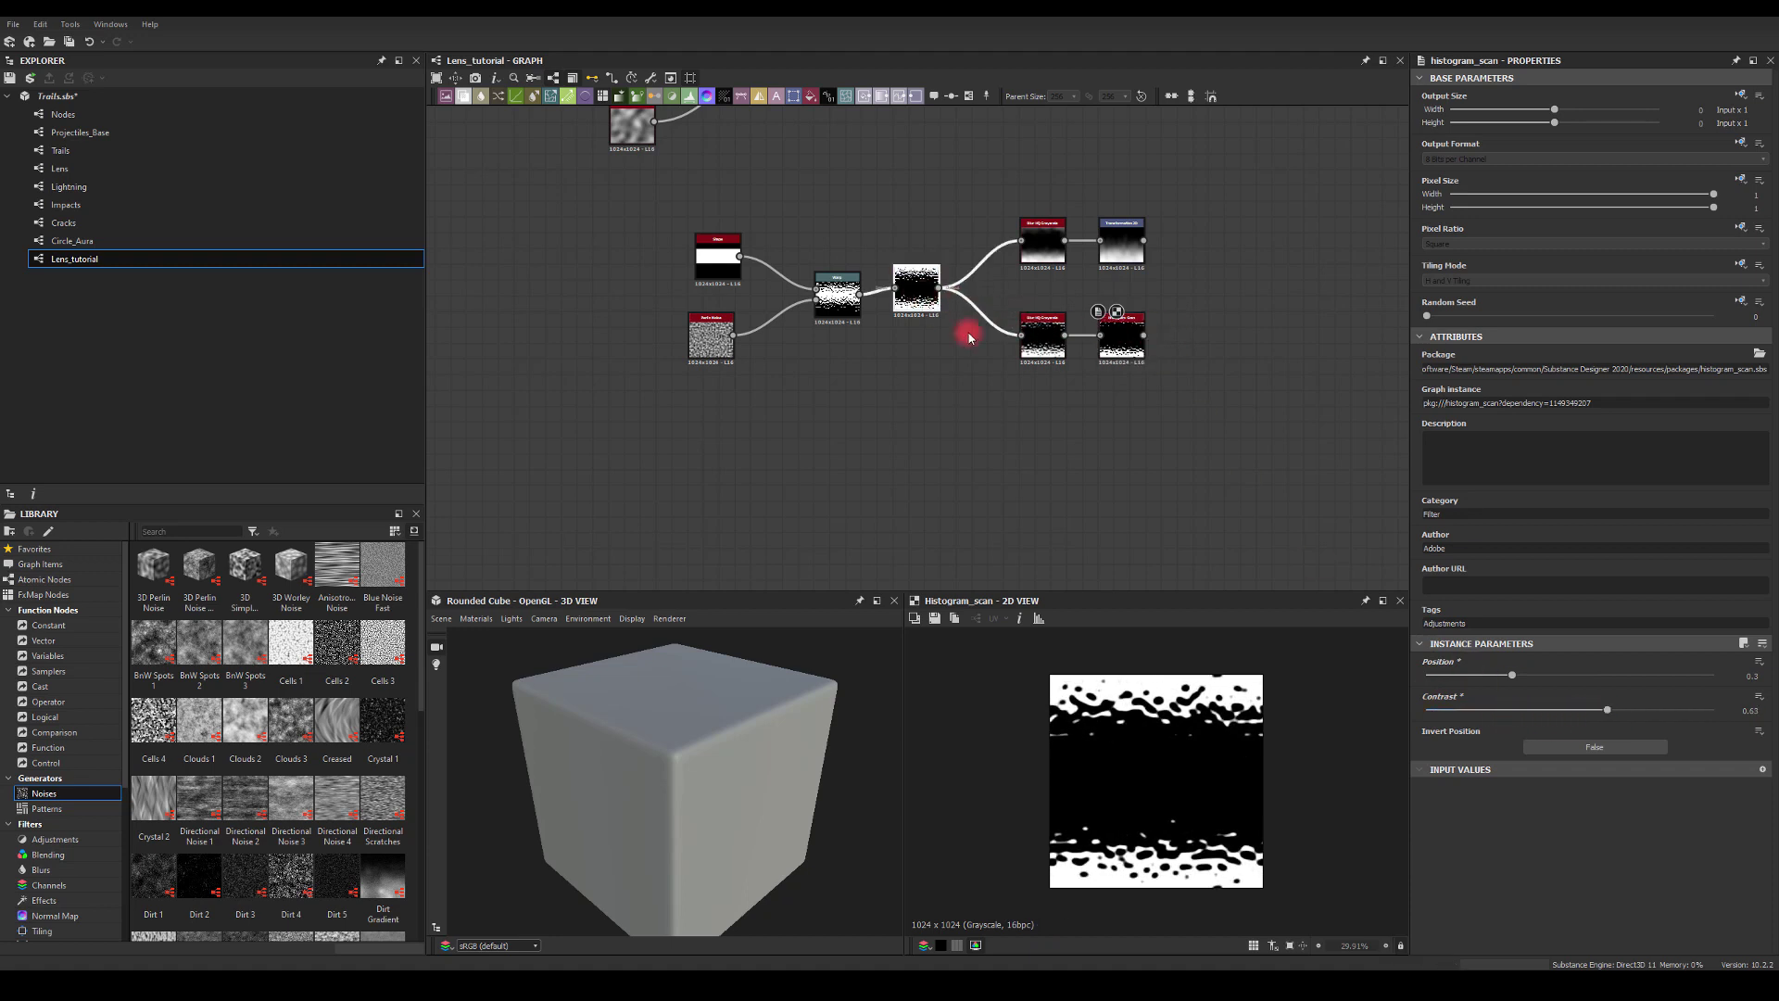
pyautogui.click(1121, 339)
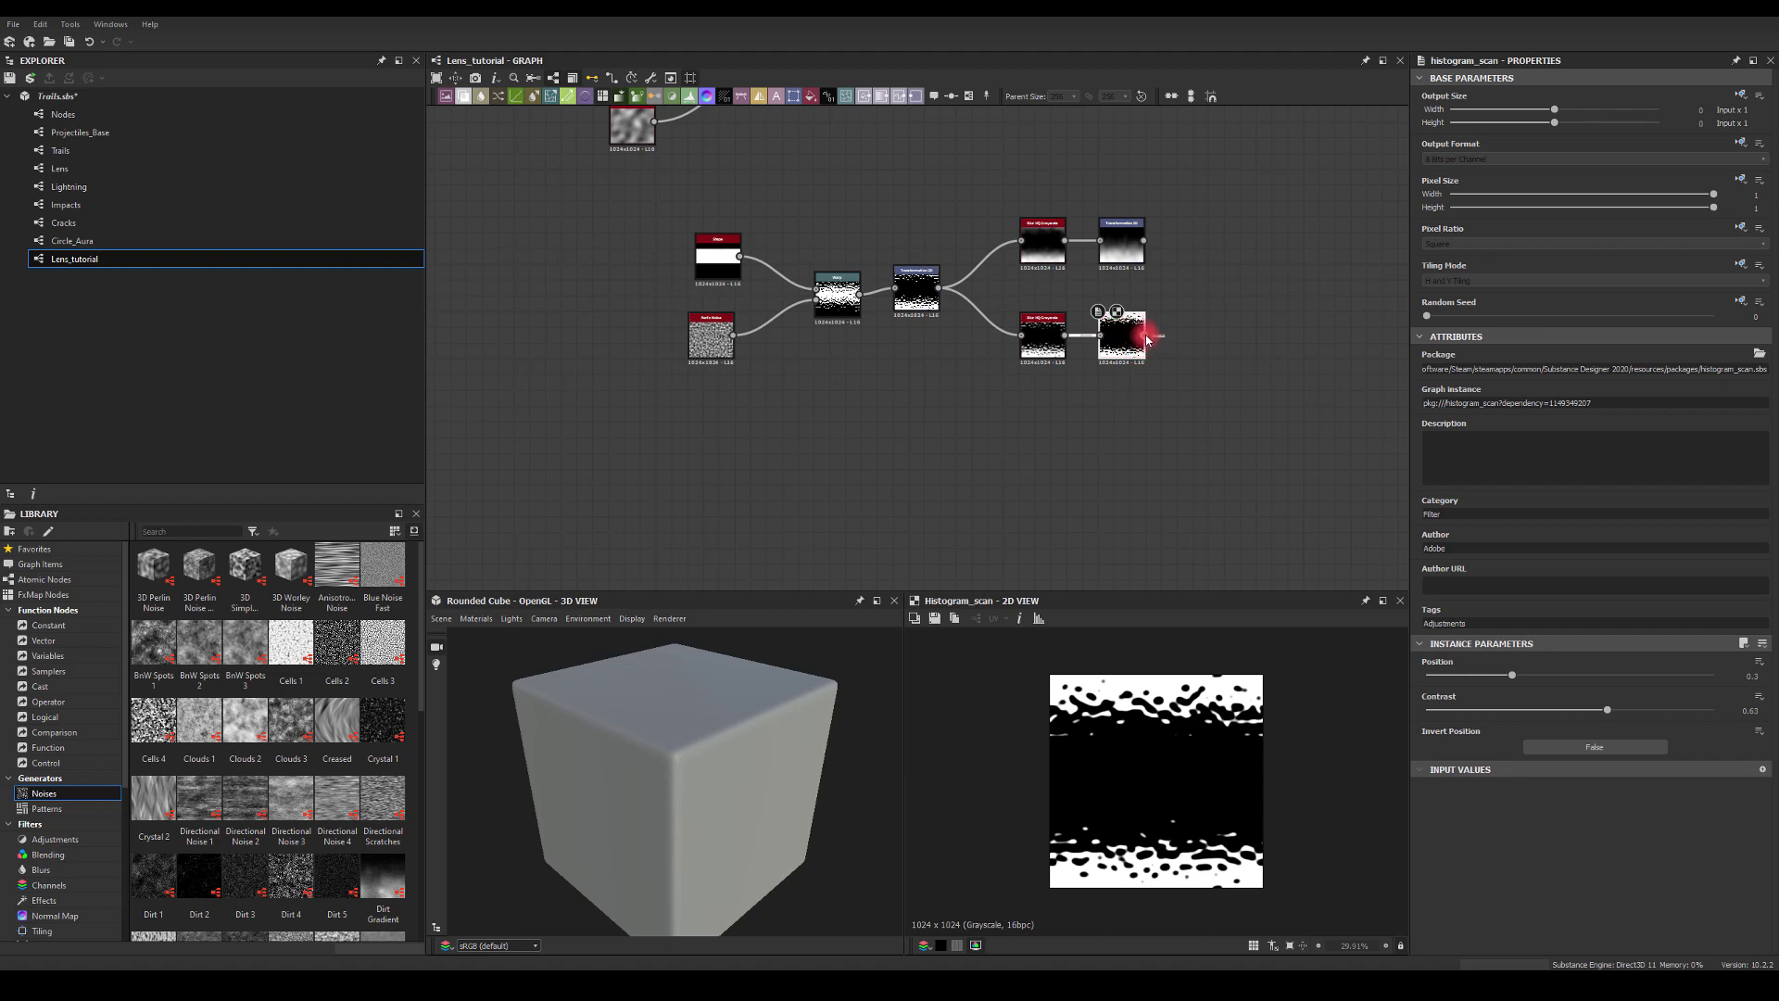
pyautogui.moveTo(1147, 339); pyautogui.dragTo(1217, 336)
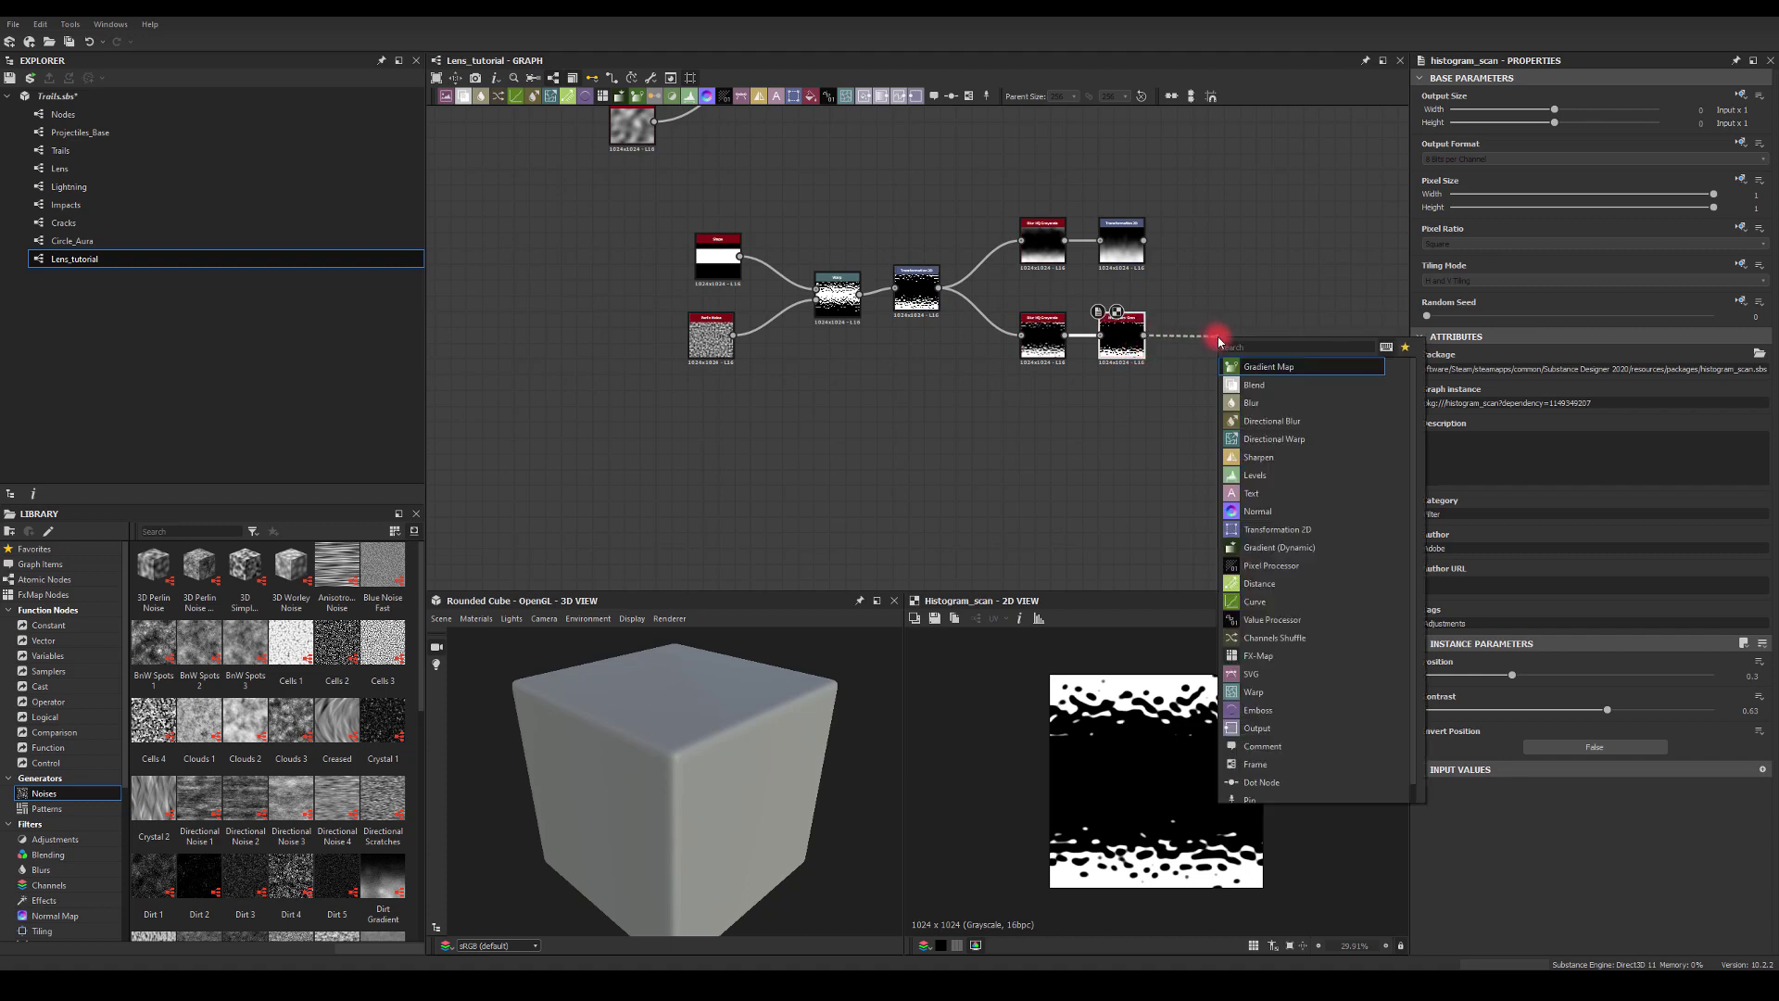
pyautogui.write('di')
pyautogui.click(1244, 368)
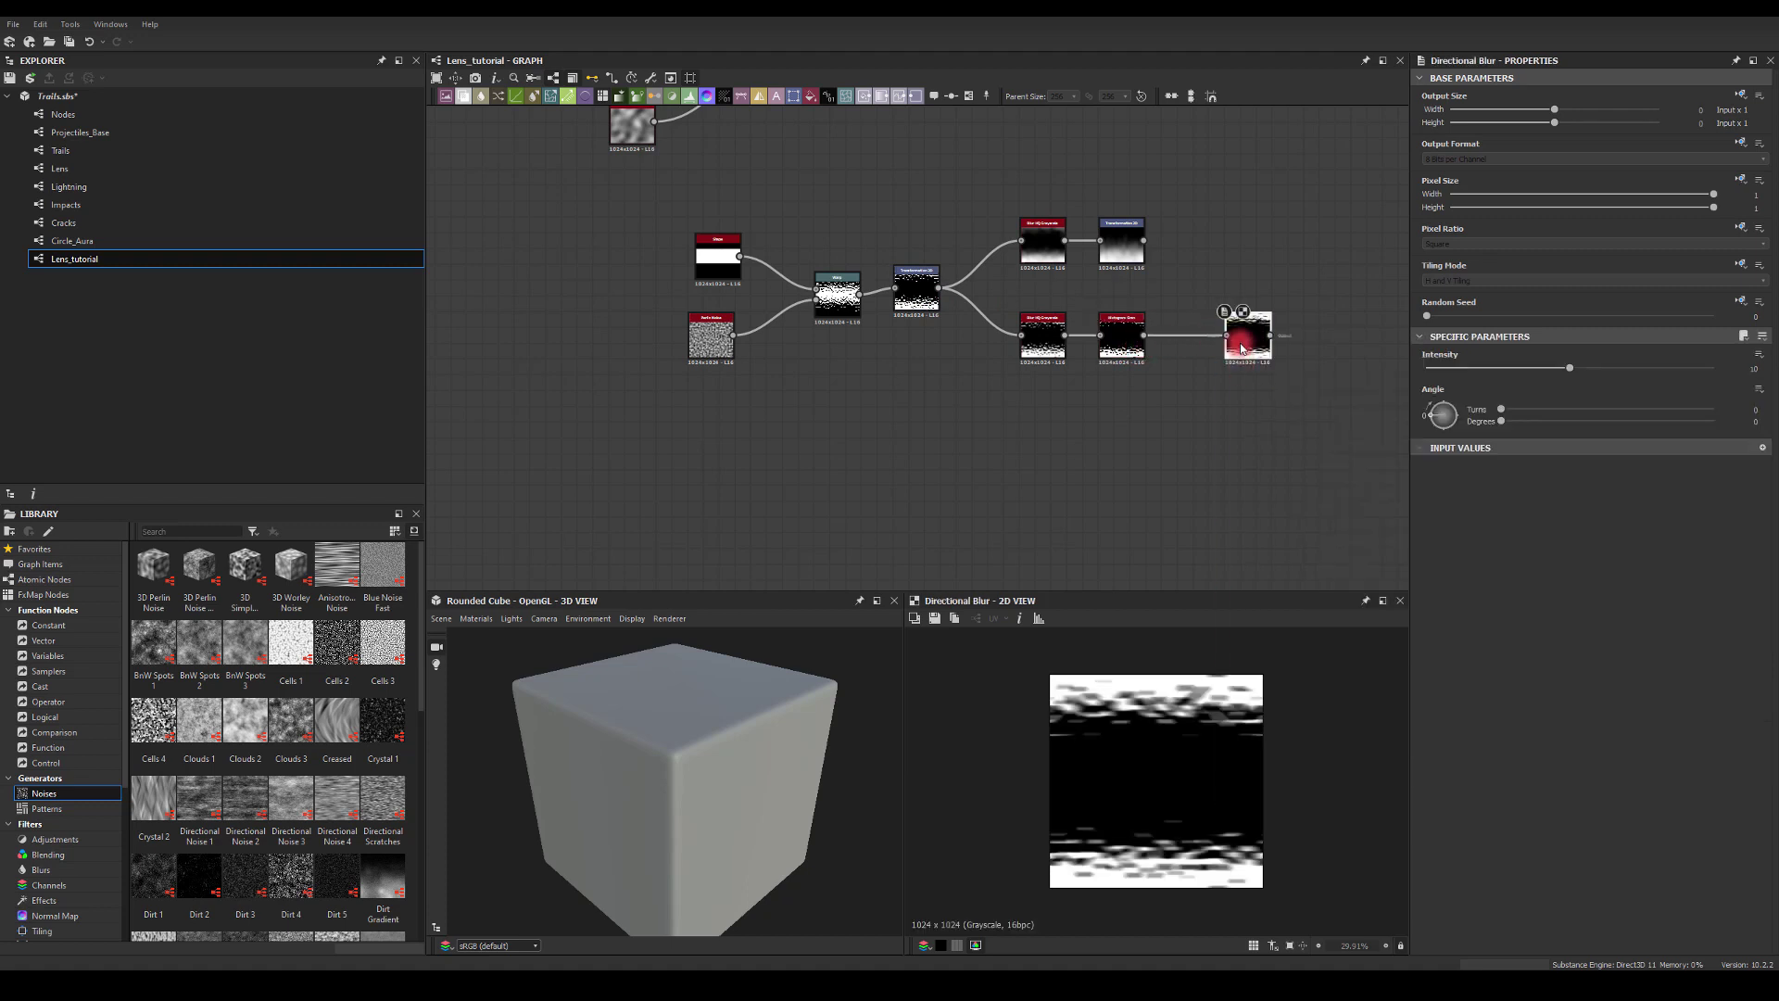
pyautogui.moveTo(1421, 385); pyautogui.dragTo(1557, 382)
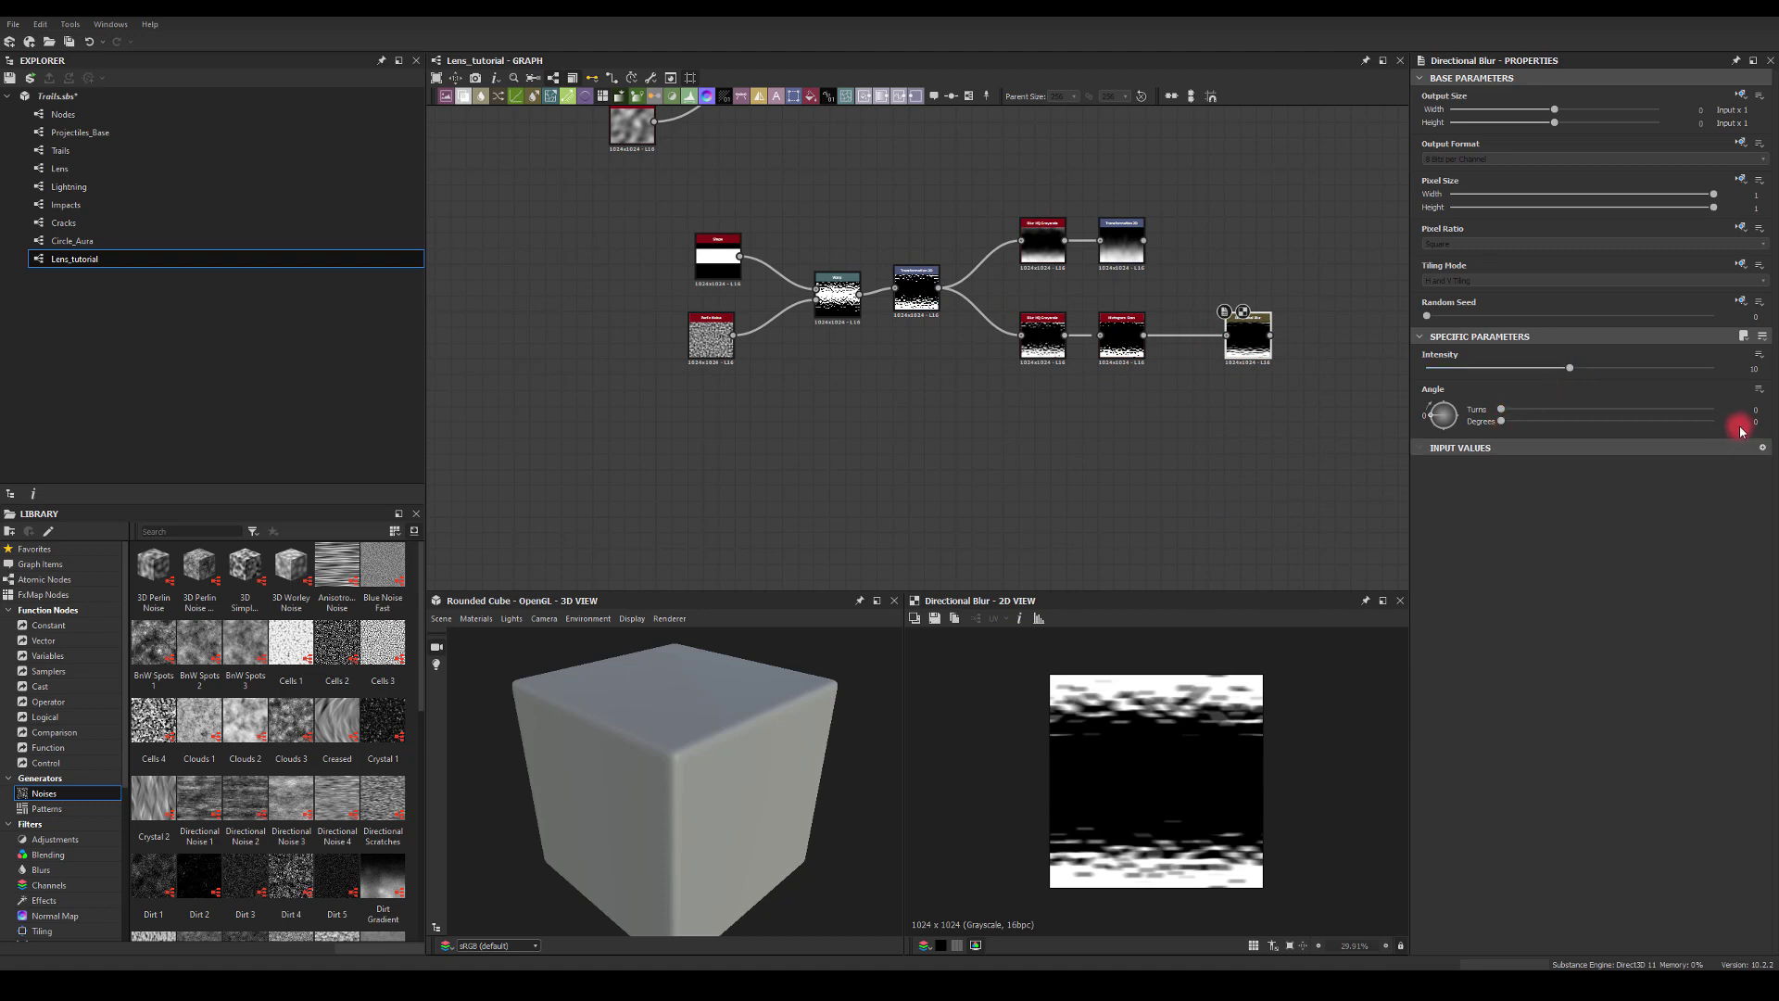
pyautogui.moveTo(1741, 431); pyautogui.dragTo(1774, 432)
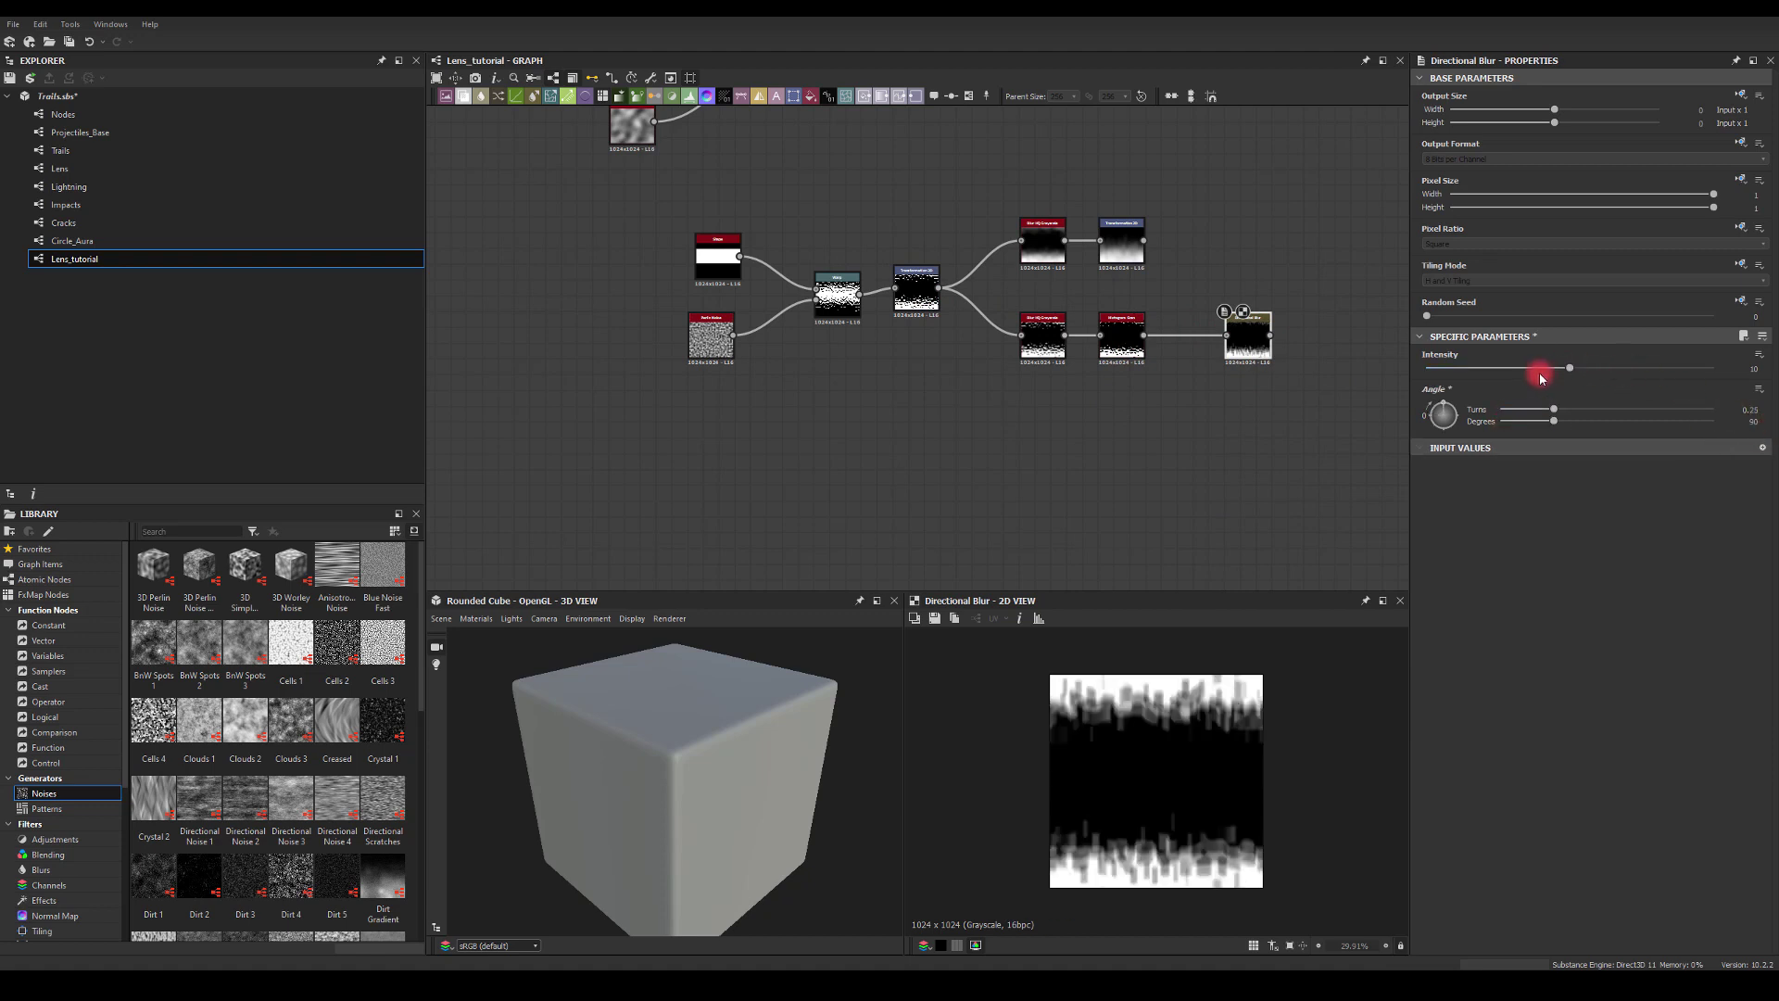
# Raise the Directional Blur intensity to 200 and fine-tune it down to about 193.
pyautogui.moveTo(1569, 369); pyautogui.dragTo(1777, 378)
pyautogui.write('200')
pyautogui.press('Return')
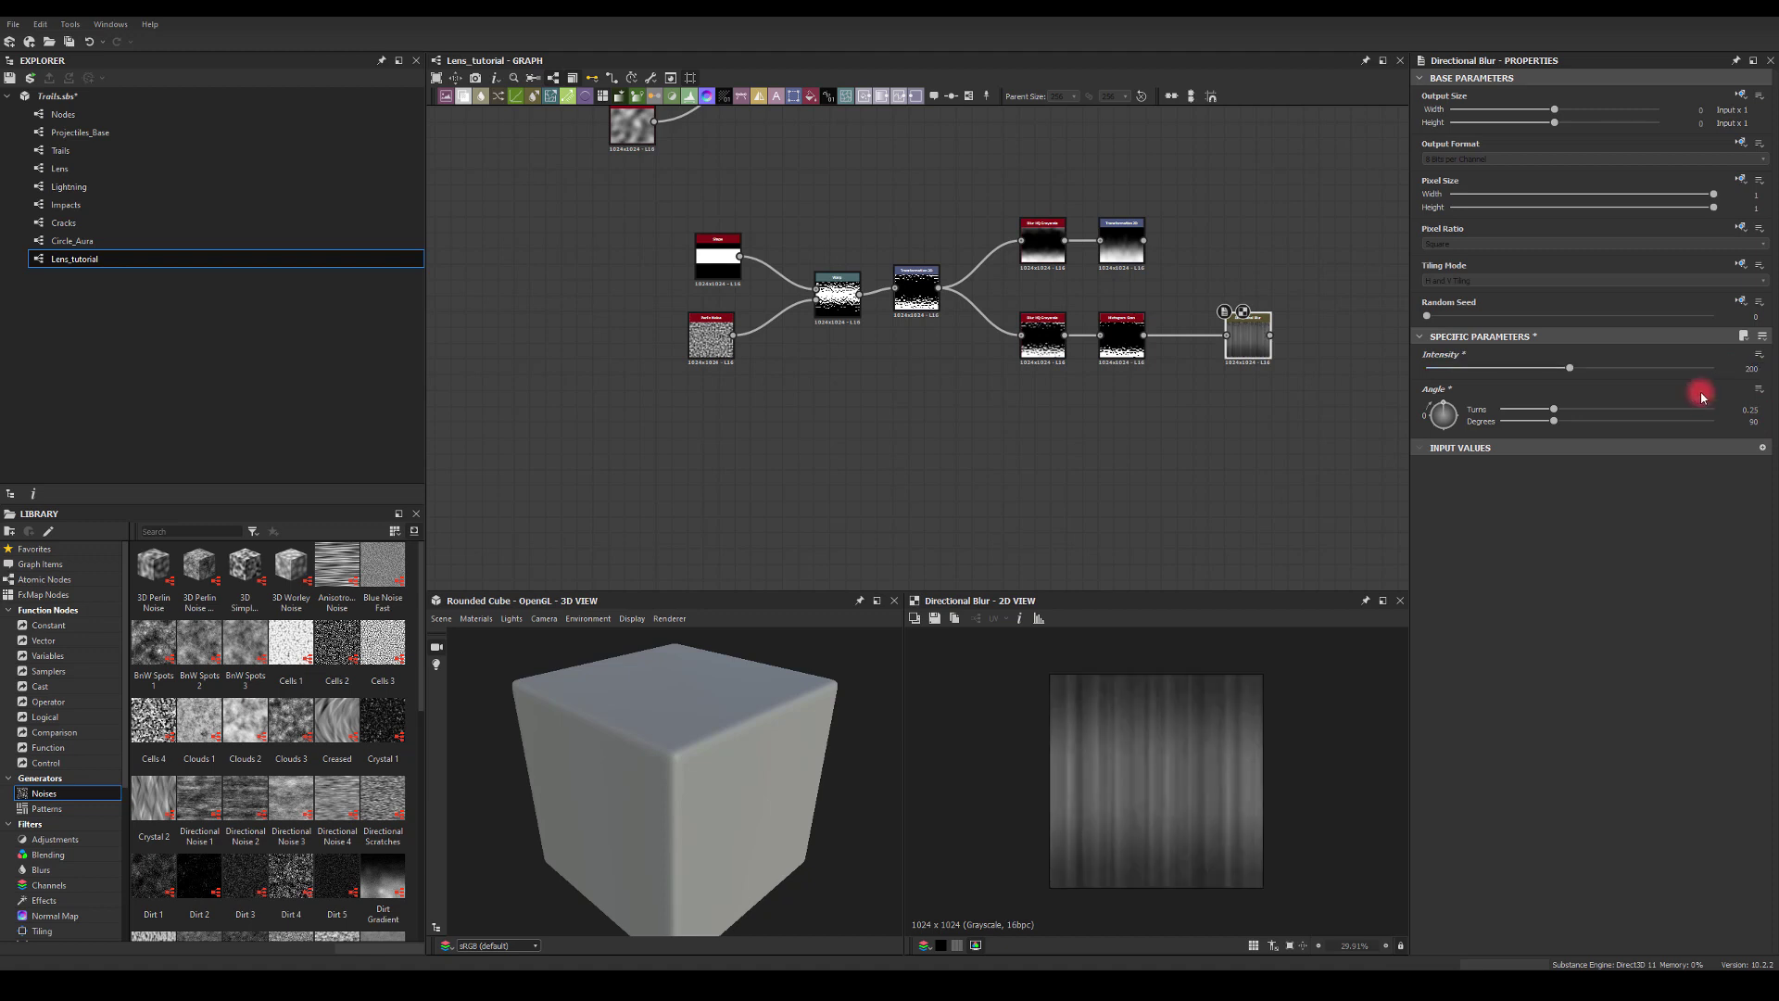
pyautogui.moveTo(1576, 373)
pyautogui.mouseDown()
pyautogui.moveTo(1544, 369)
pyautogui.moveTo(1699, 380)
pyautogui.moveTo(1492, 380)
pyautogui.moveTo(1597, 393)
pyautogui.moveTo(1566, 392)
pyautogui.mouseUp()
# Move the Directional Blur node closer to the Histogram Scan and add a Directional Warp node after it.
pyautogui.moveTo(1272, 394); pyautogui.dragTo(1065, 309, button='middle')
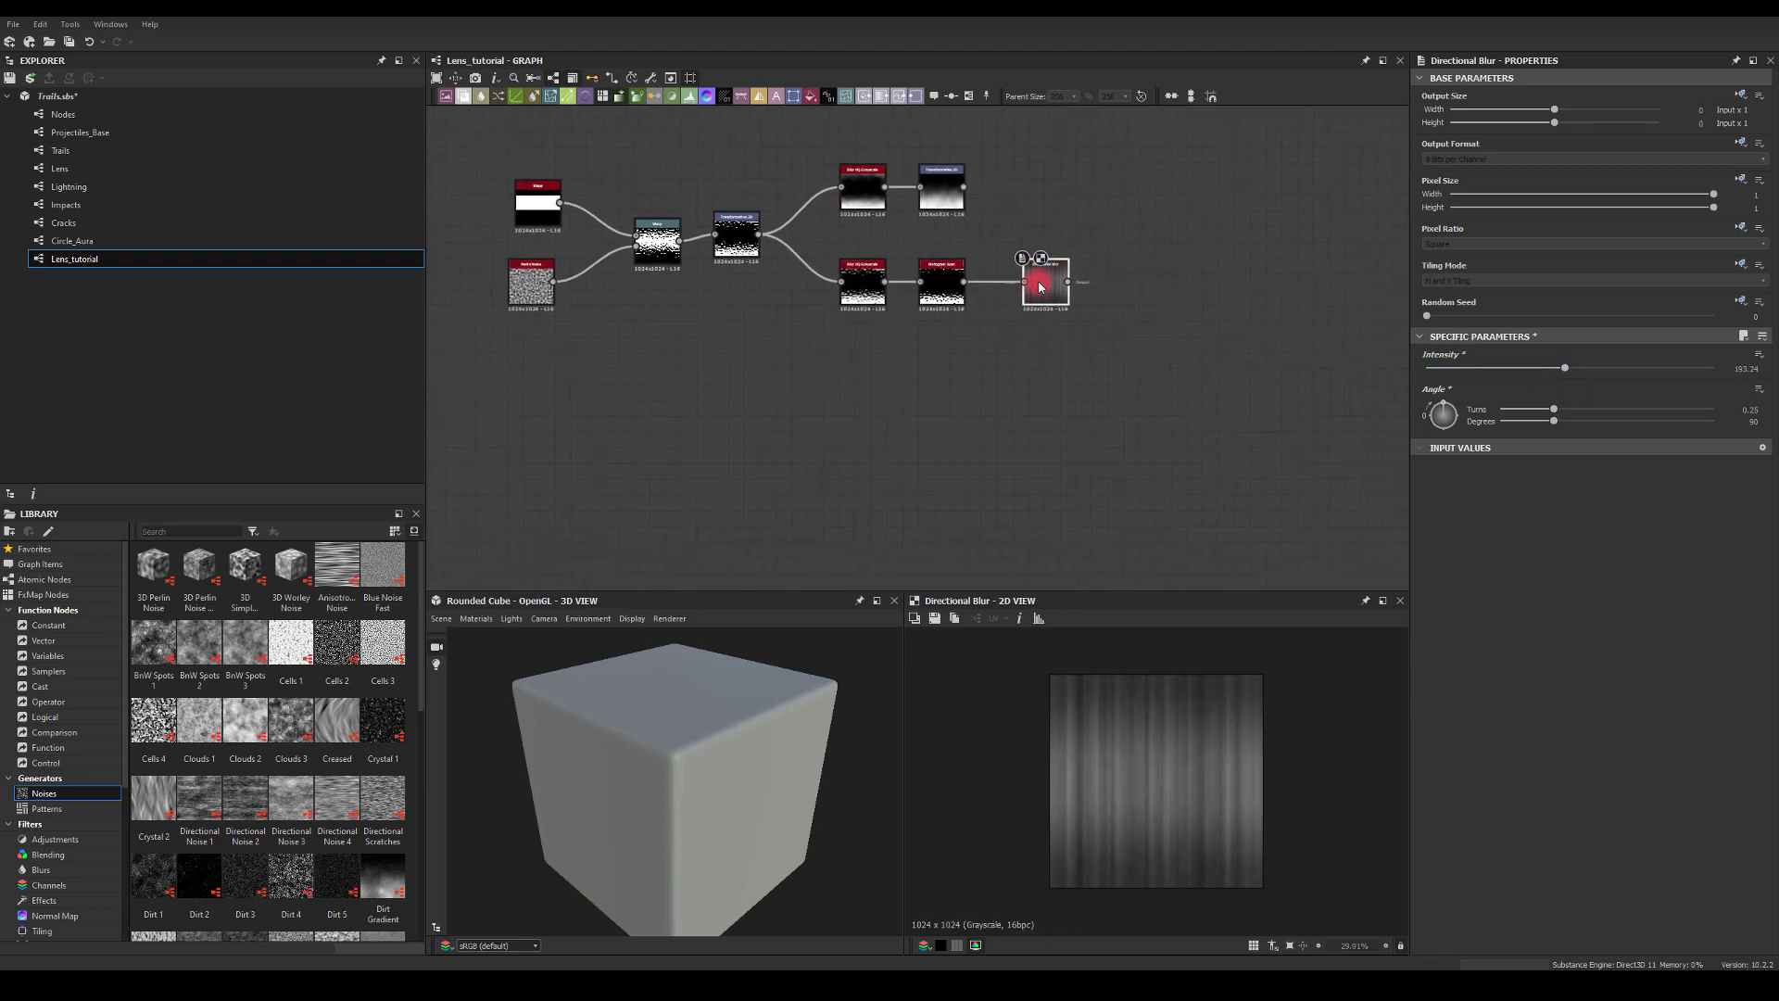
pyautogui.moveTo(1050, 282); pyautogui.dragTo(1147, 334)
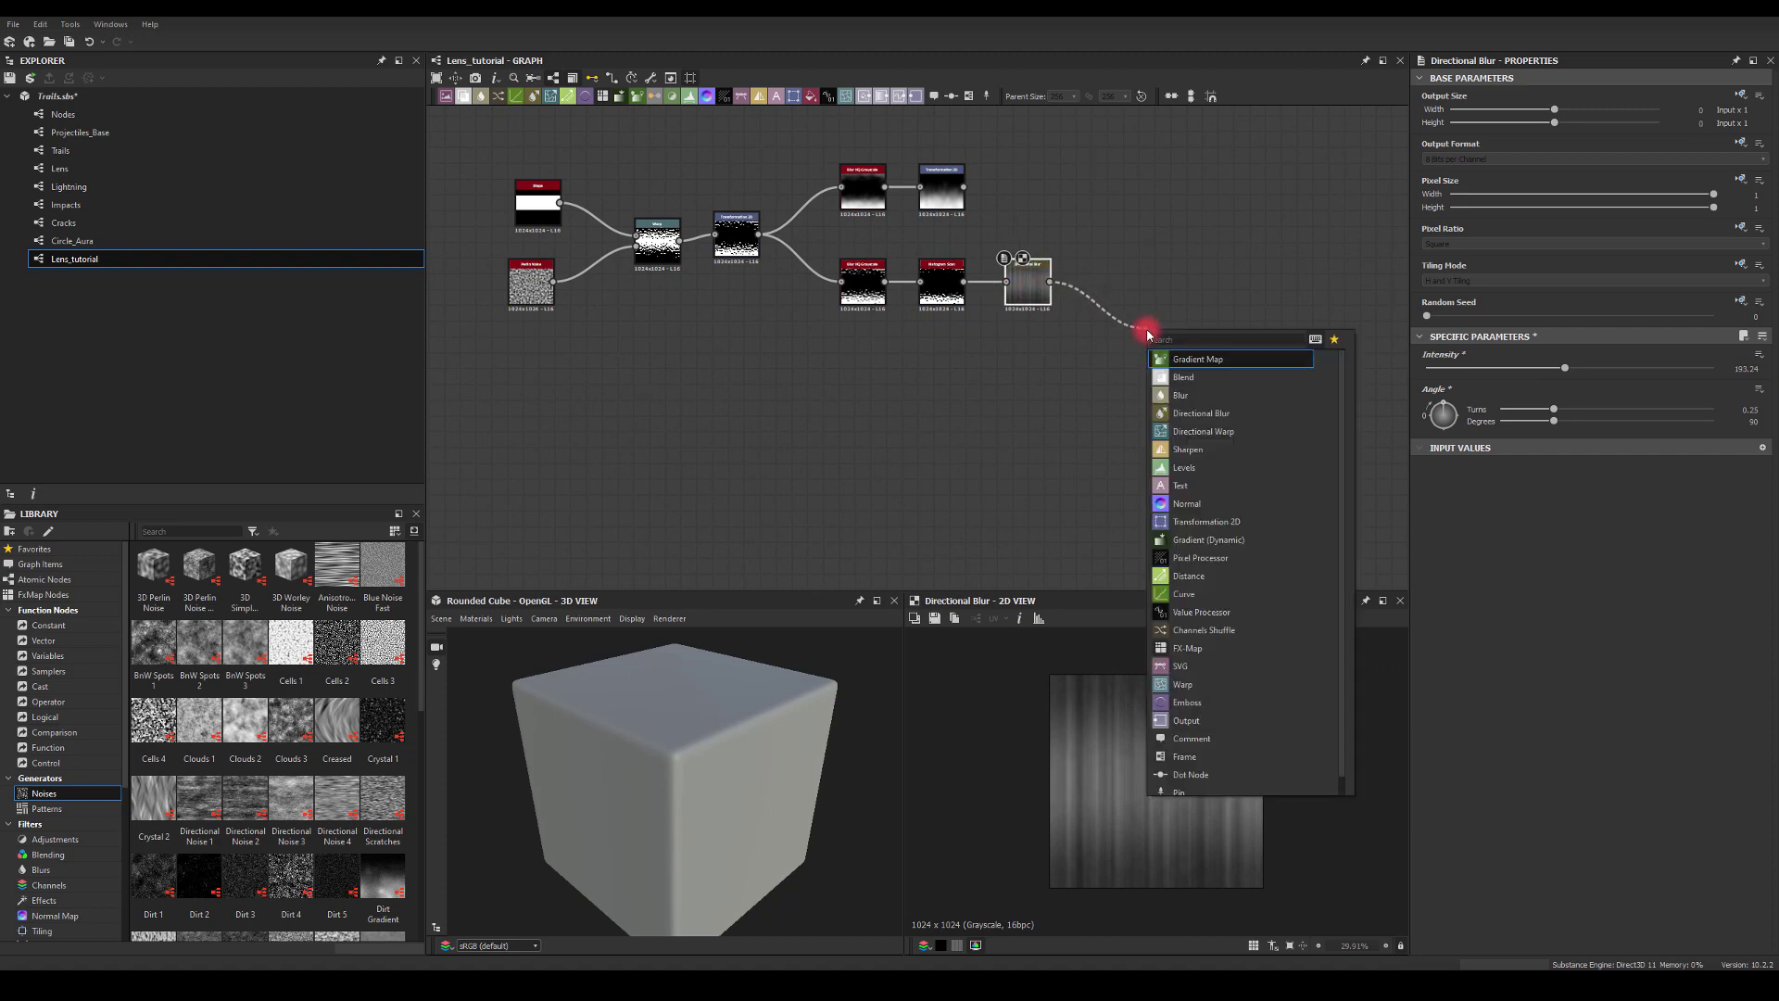
pyautogui.write('dire')
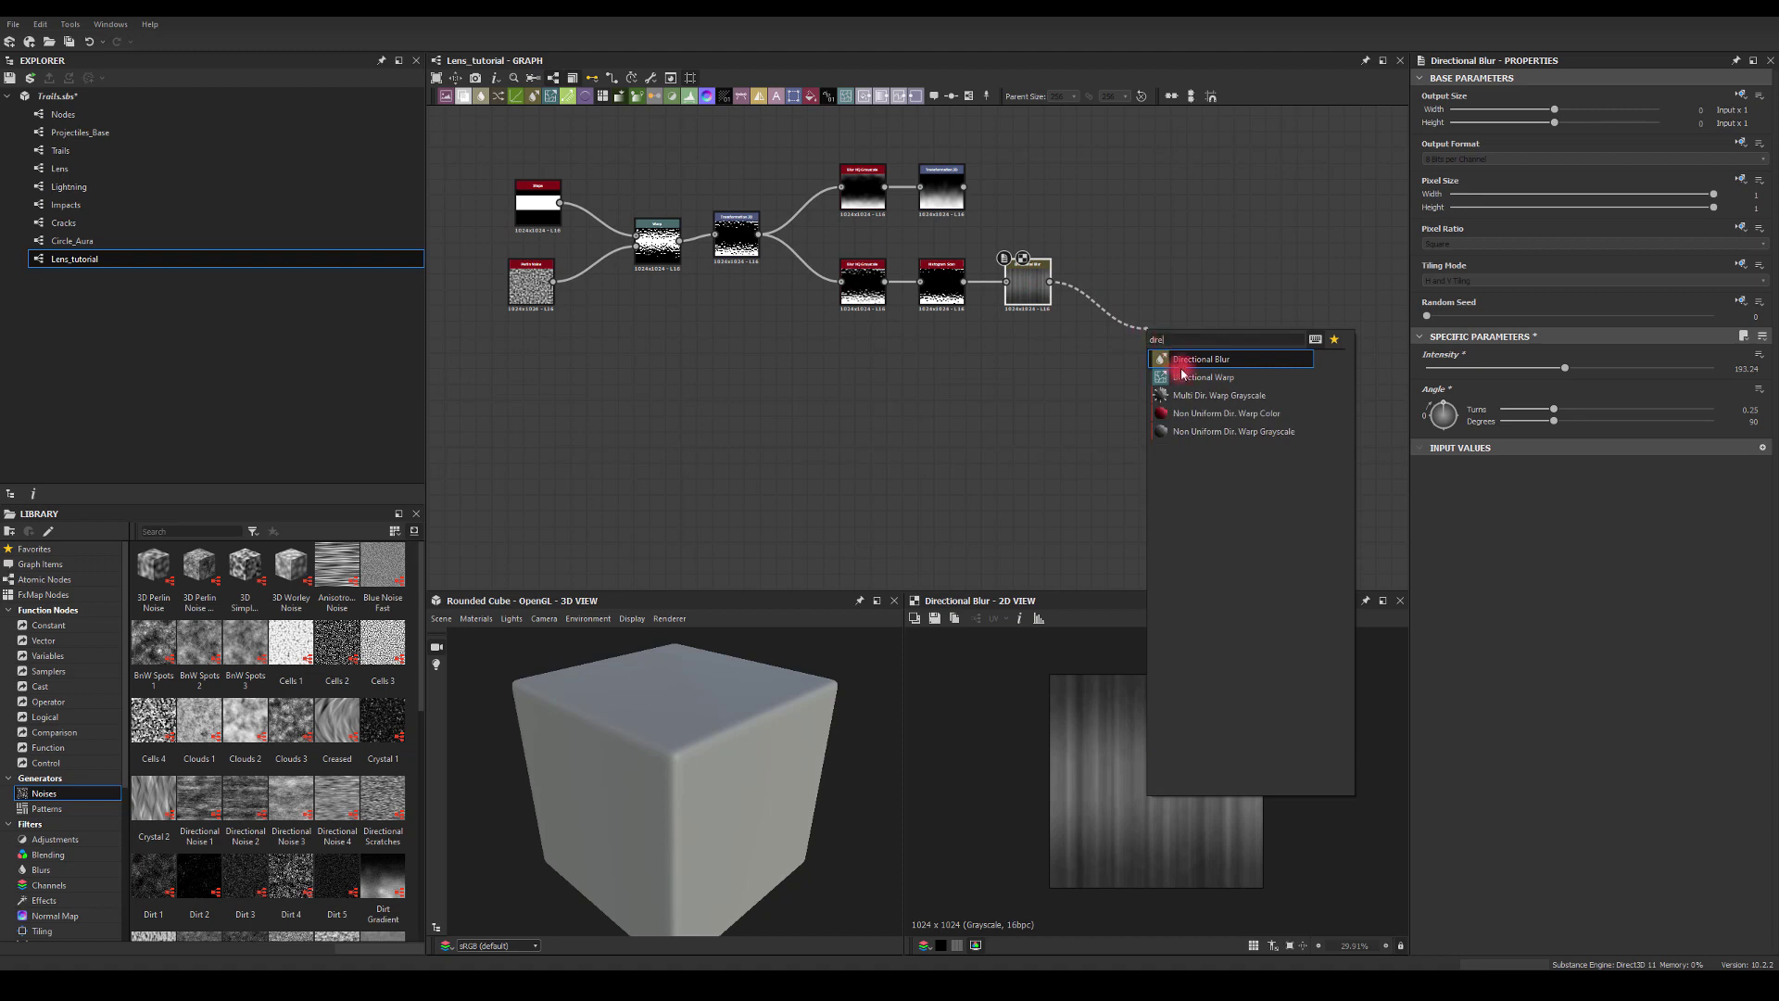
pyautogui.click(1182, 375)
pyautogui.click(1150, 364)
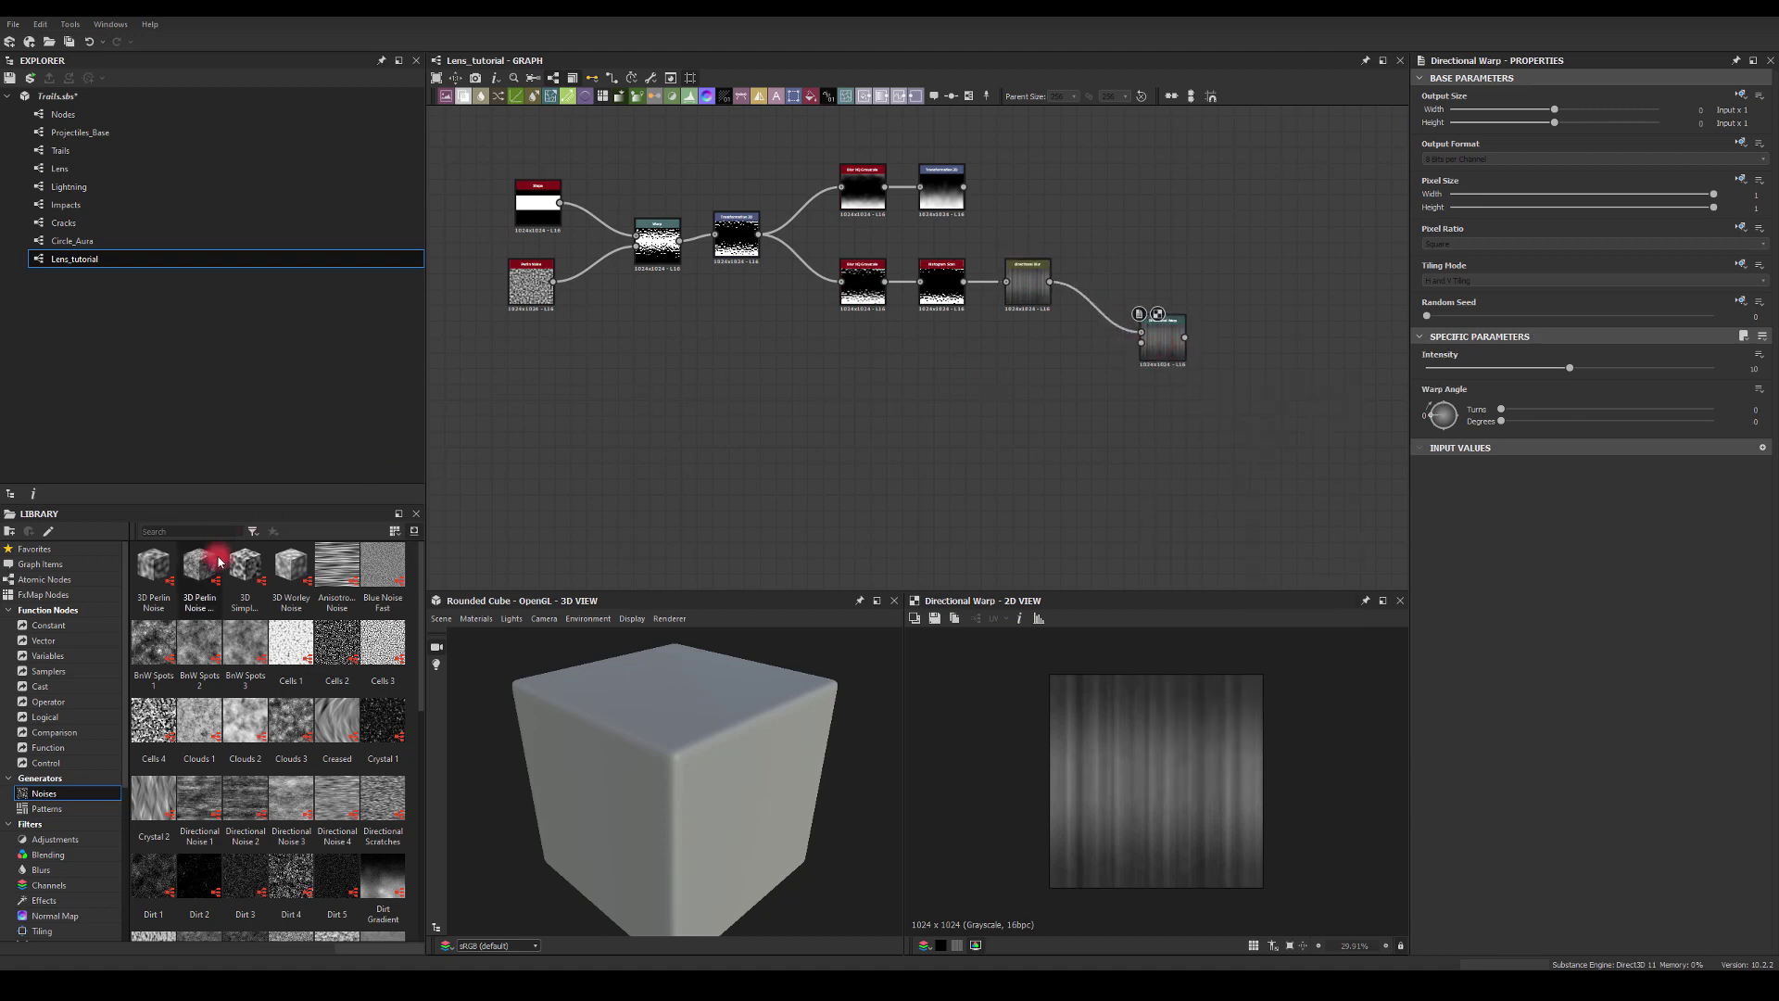
# Add an Anisotropic Noise node with Rotate set to True and connect it to the Directional Warp's intensity input.
pyautogui.moveTo(339, 575); pyautogui.dragTo(929, 399)
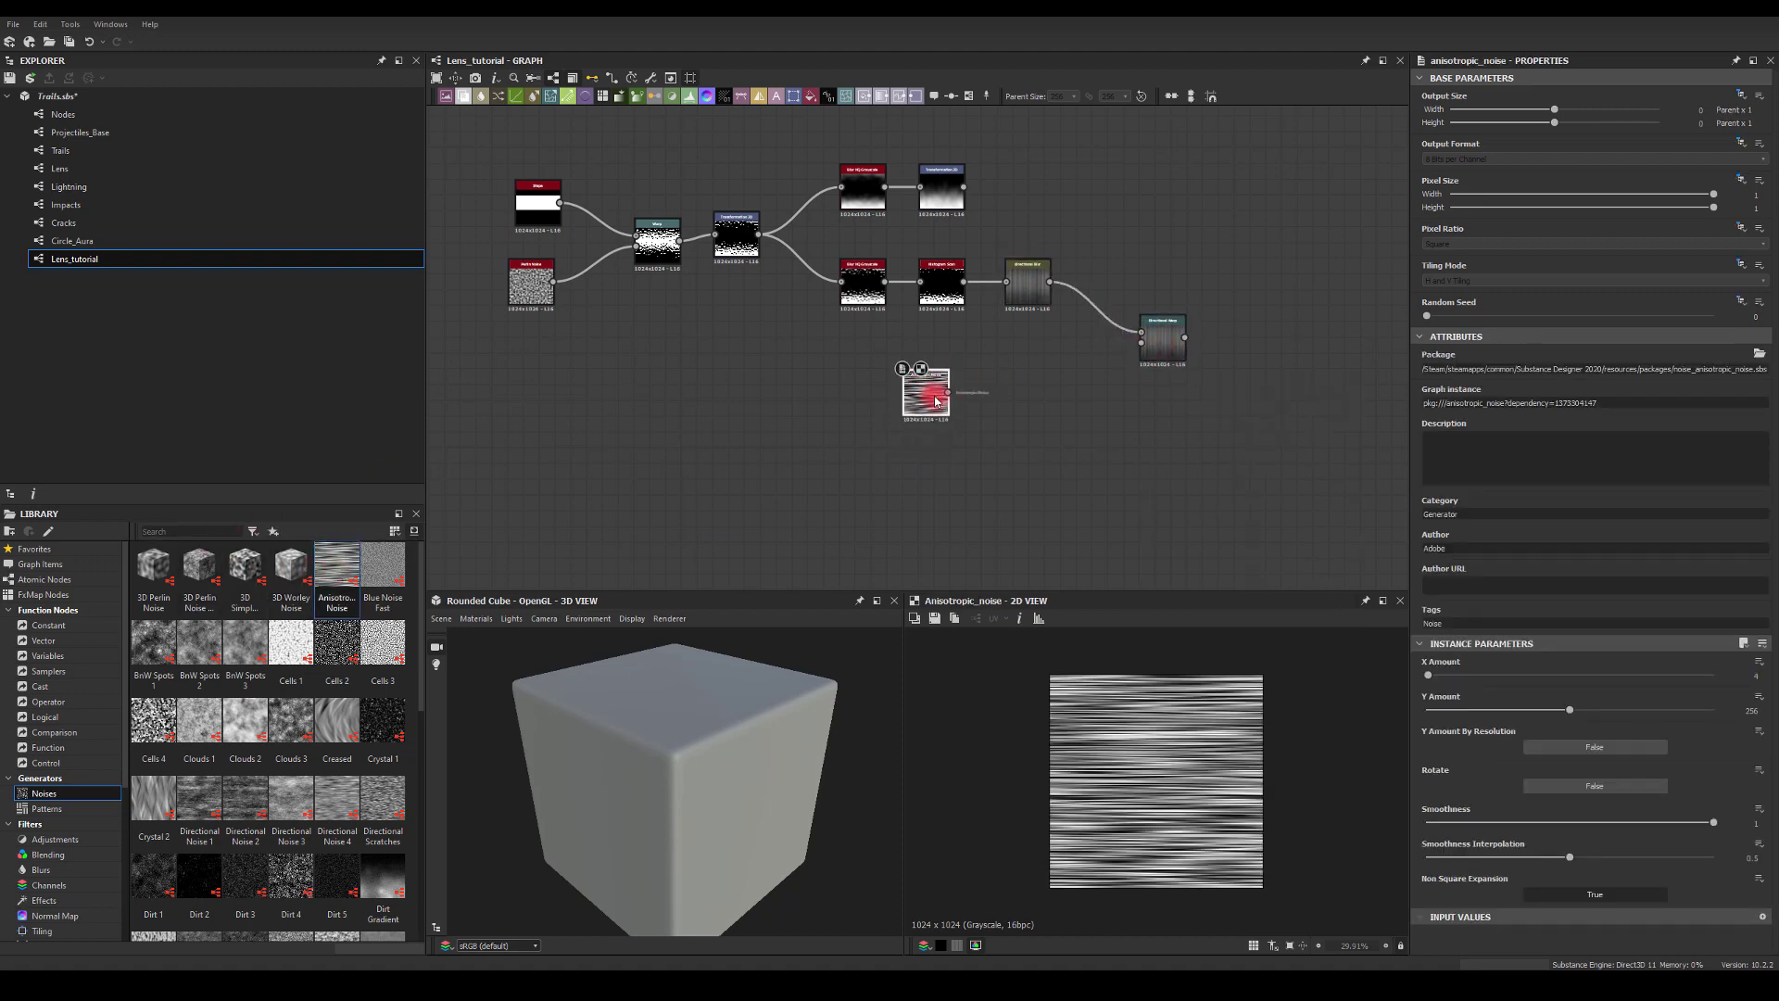
pyautogui.click(1592, 784)
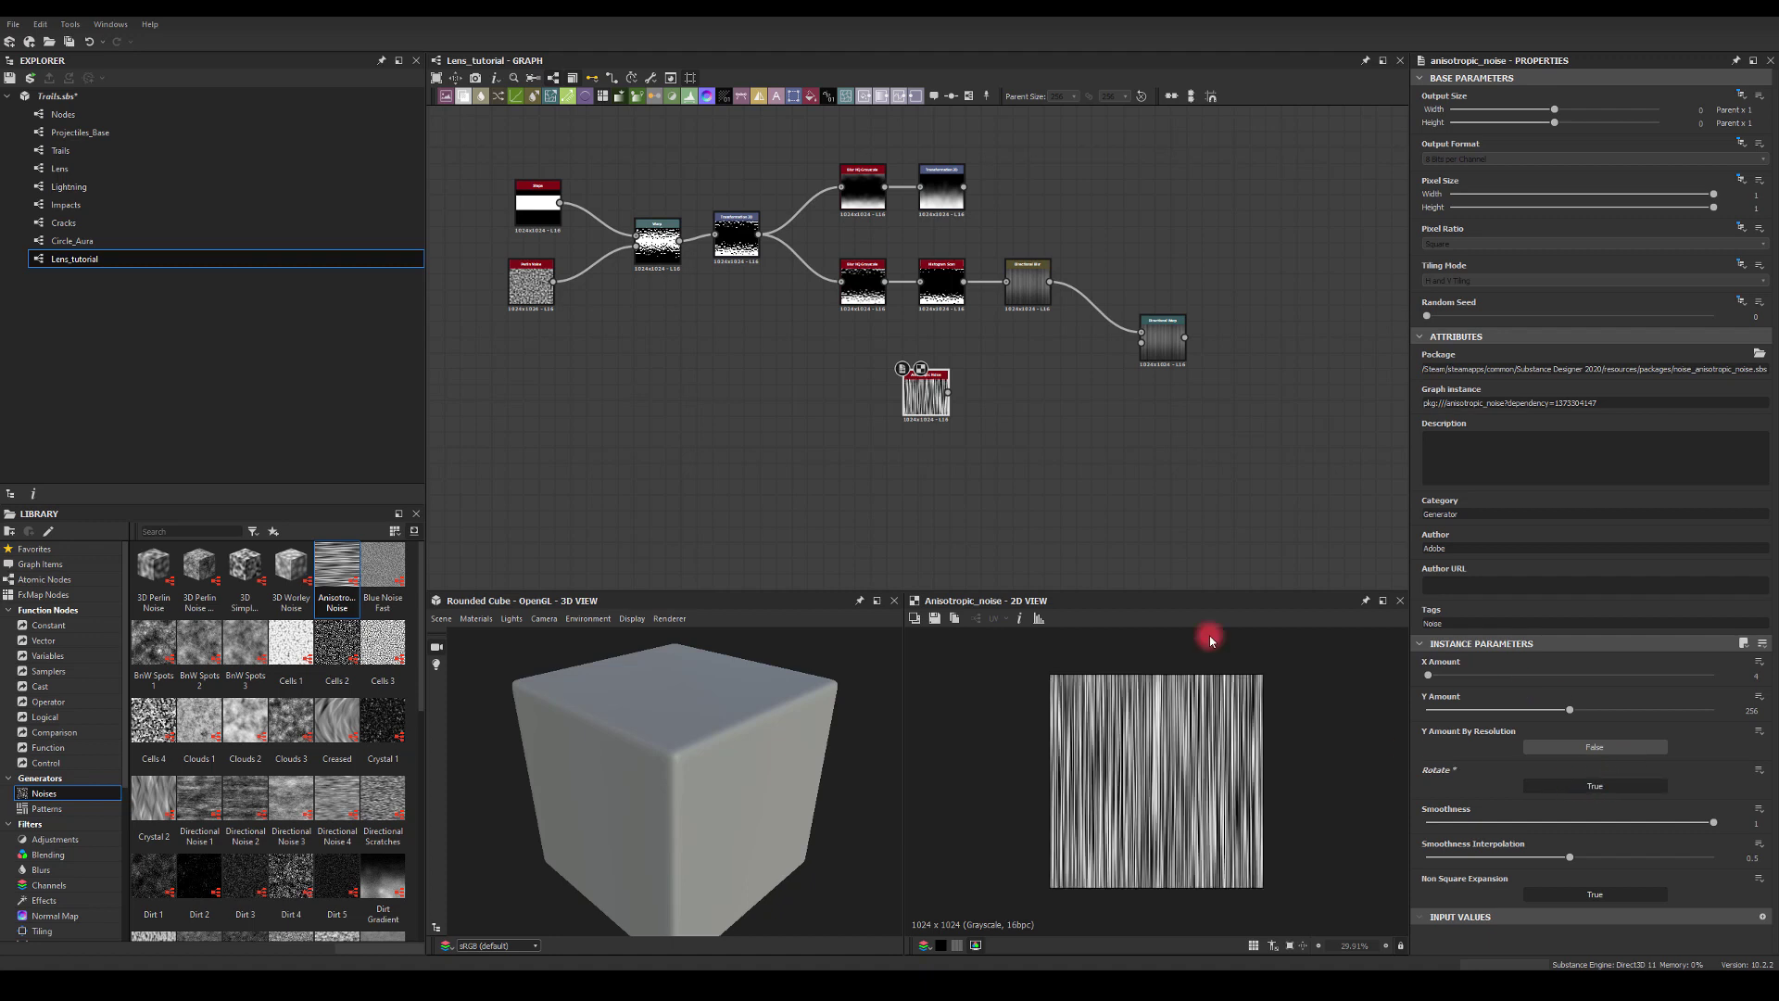
pyautogui.moveTo(948, 392); pyautogui.dragTo(1165, 340)
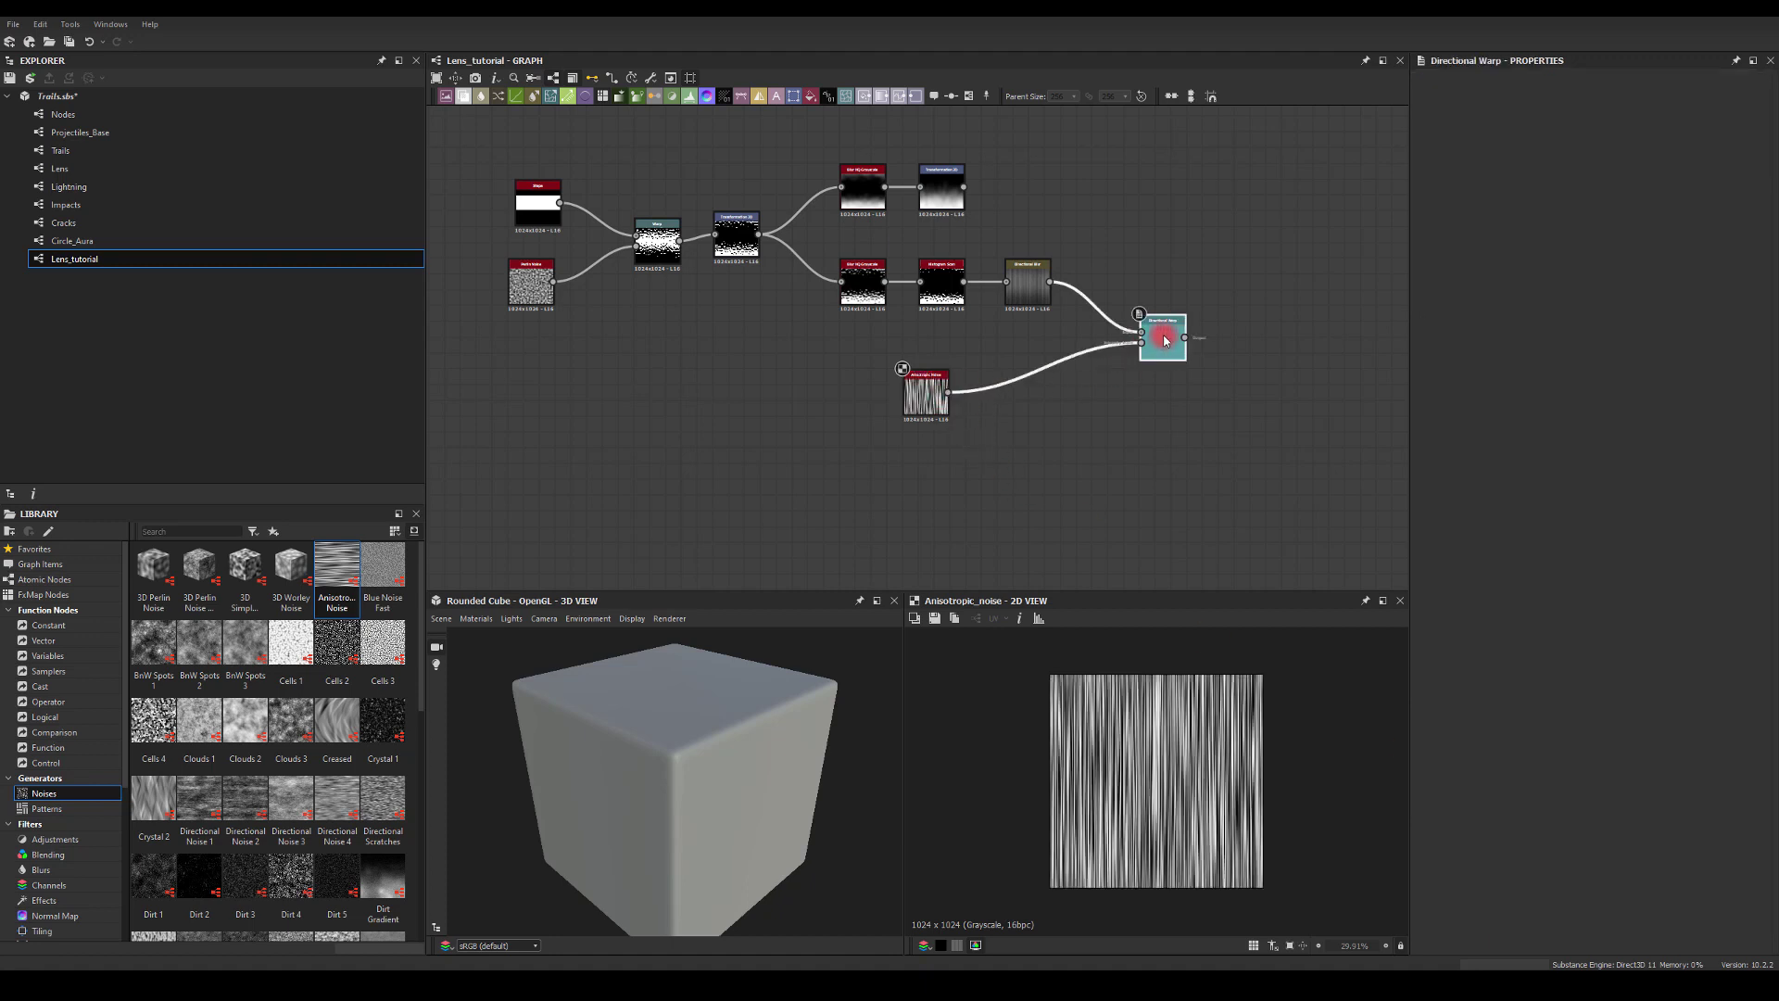
# Set the Directional Warp's intensity to 20 and its warp angle to 90 degrees.
pyautogui.moveTo(1562, 368); pyautogui.dragTo(1754, 389)
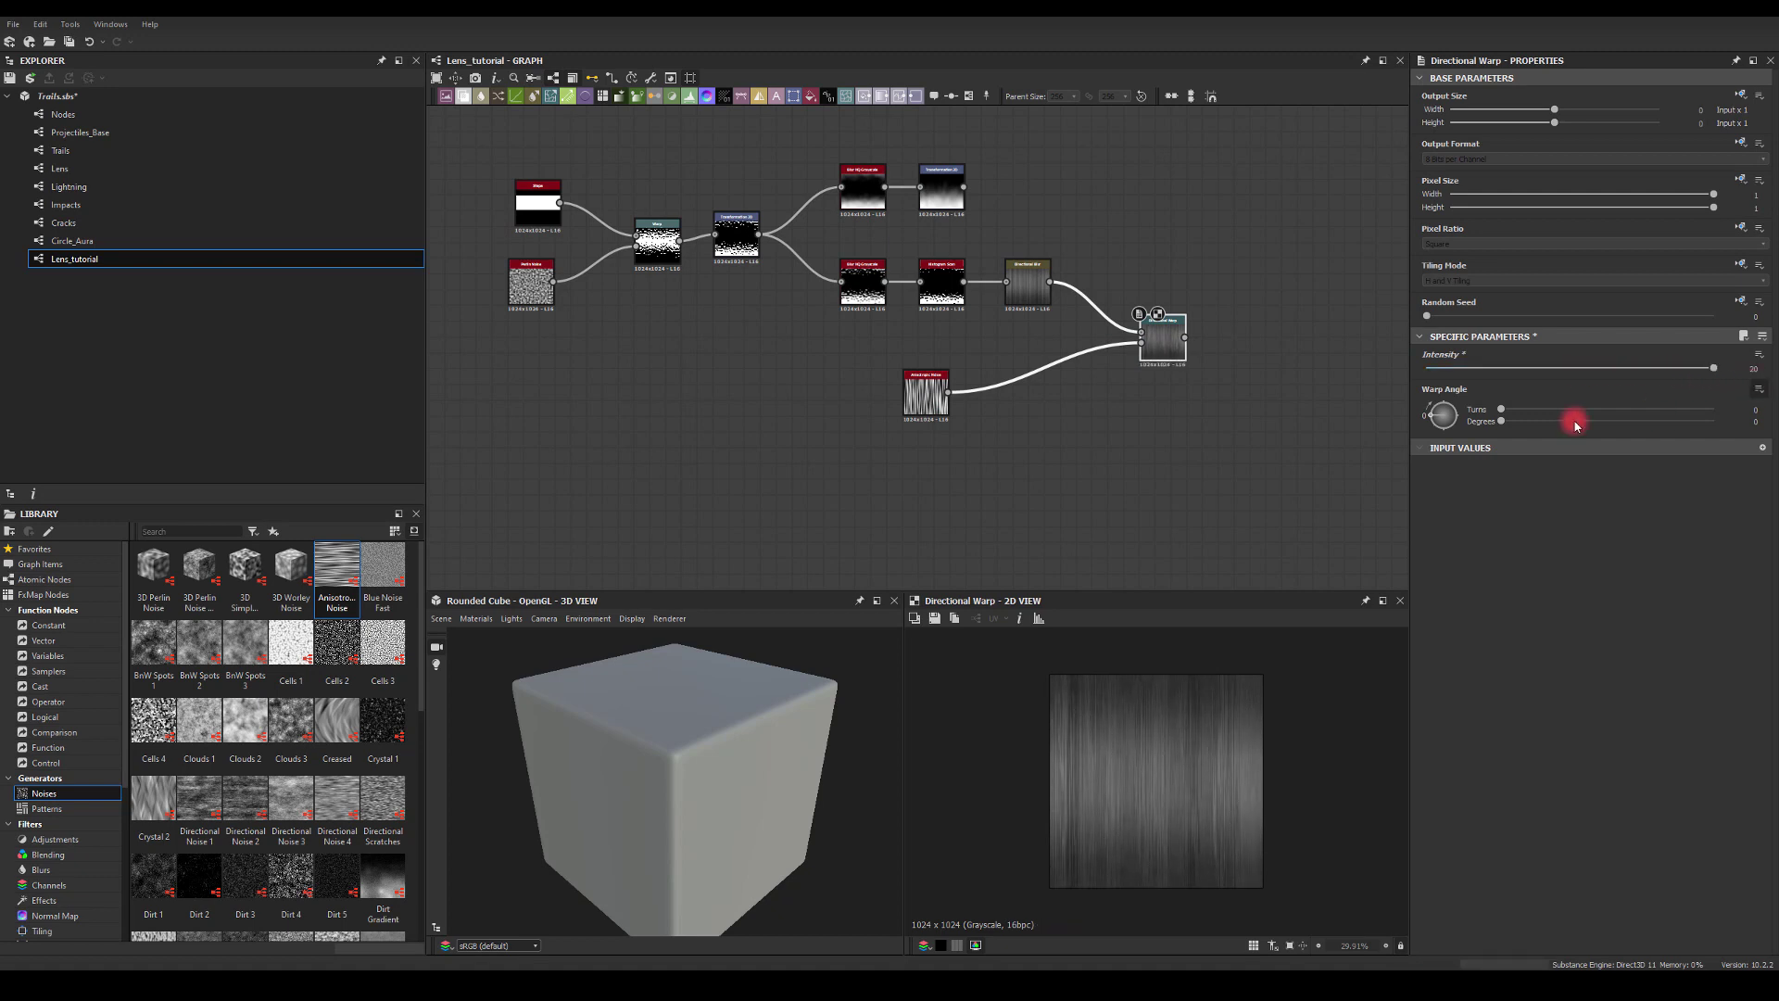
pyautogui.moveTo(1502, 422); pyautogui.dragTo(1660, 428)
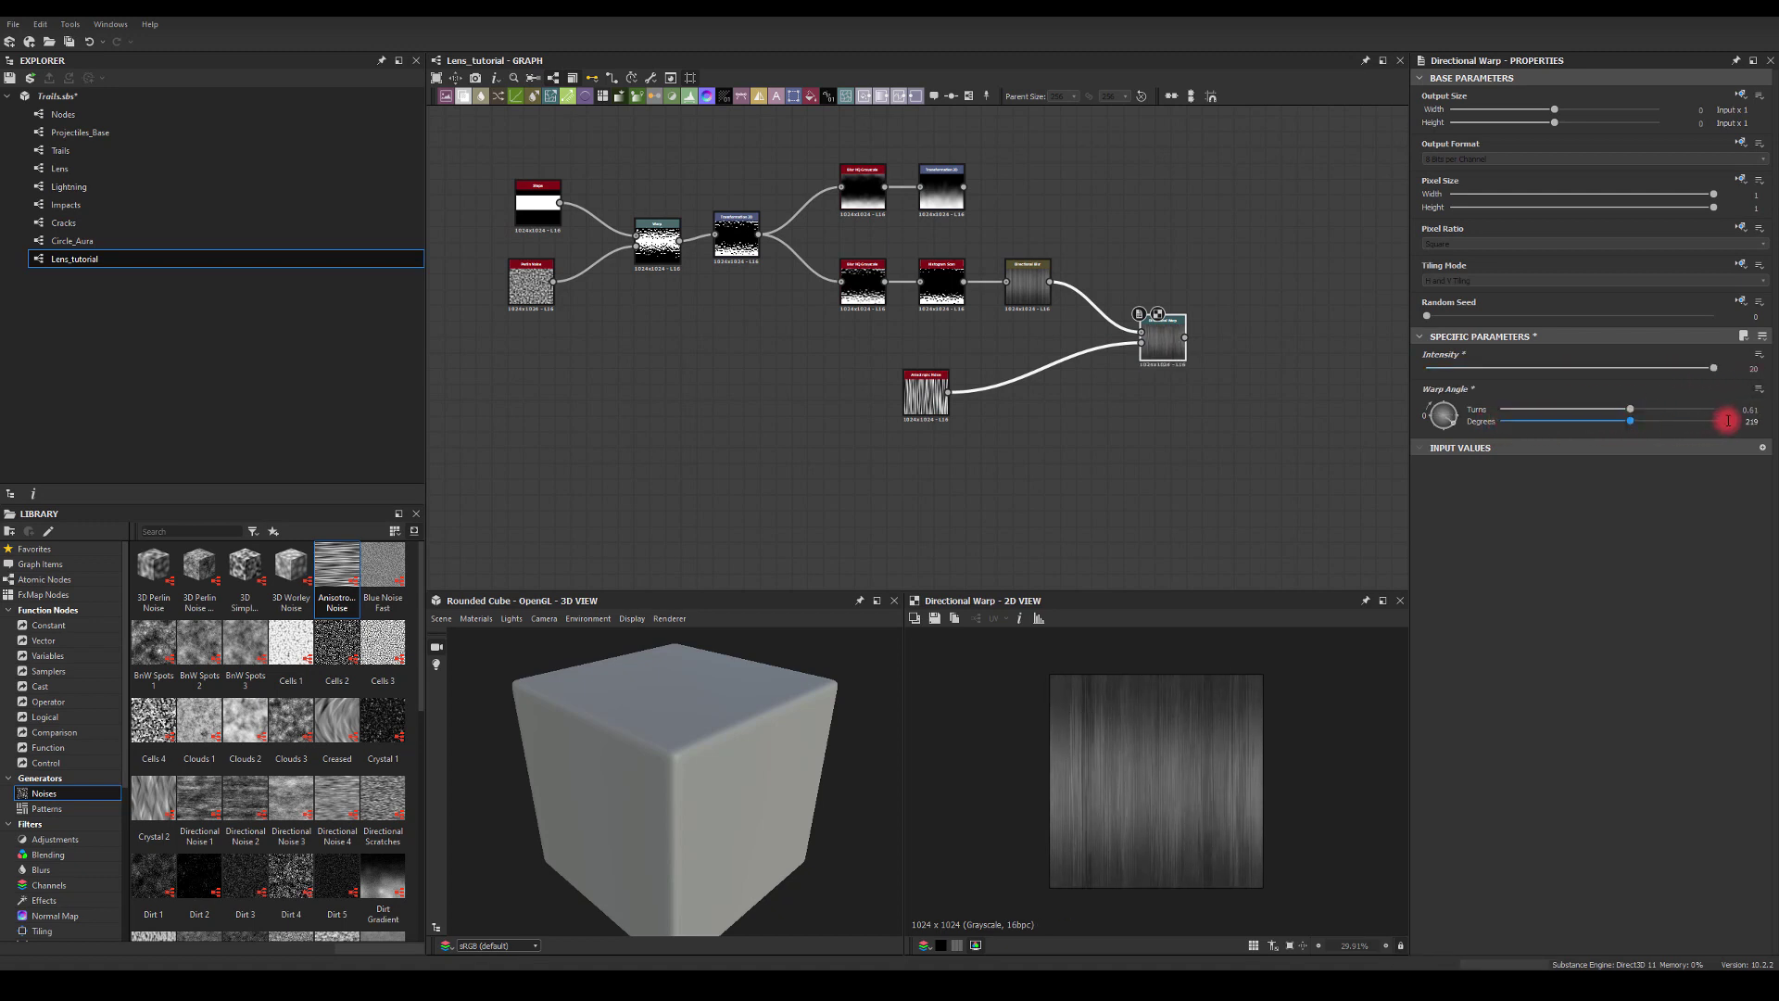
pyautogui.press('Return')
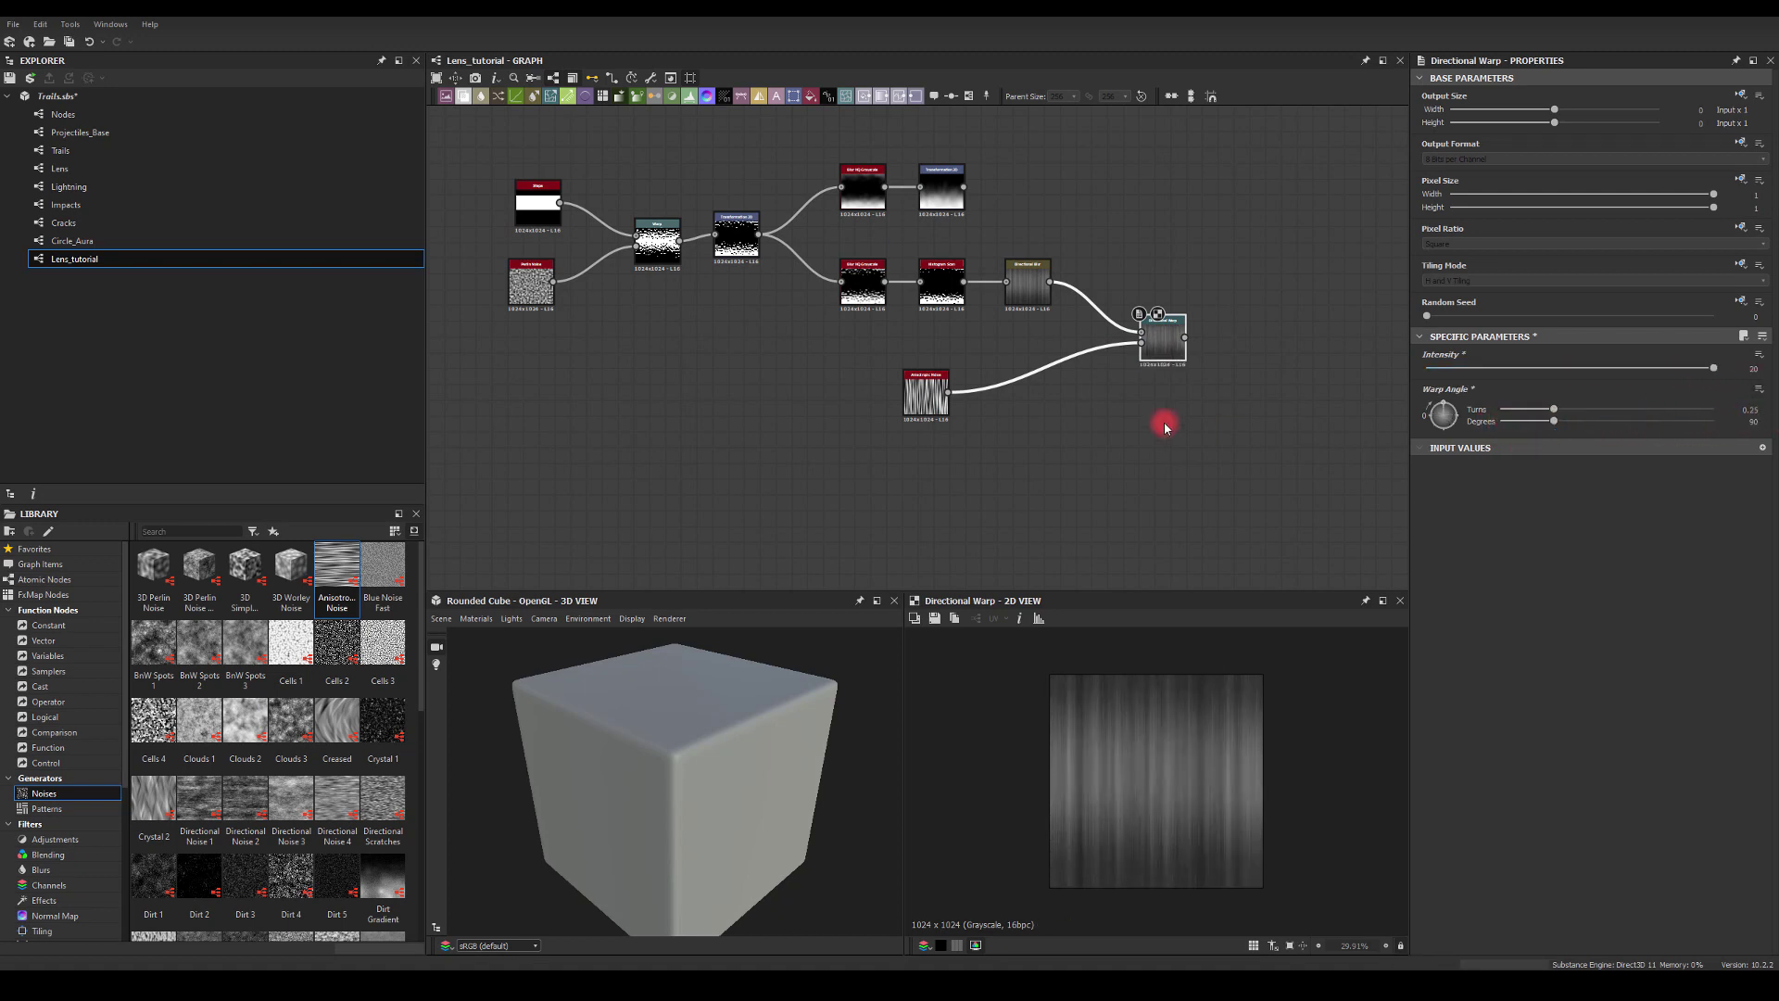
# Lower the Anisotropic Noise node's Y Amount to 7.
pyautogui.click(915, 399)
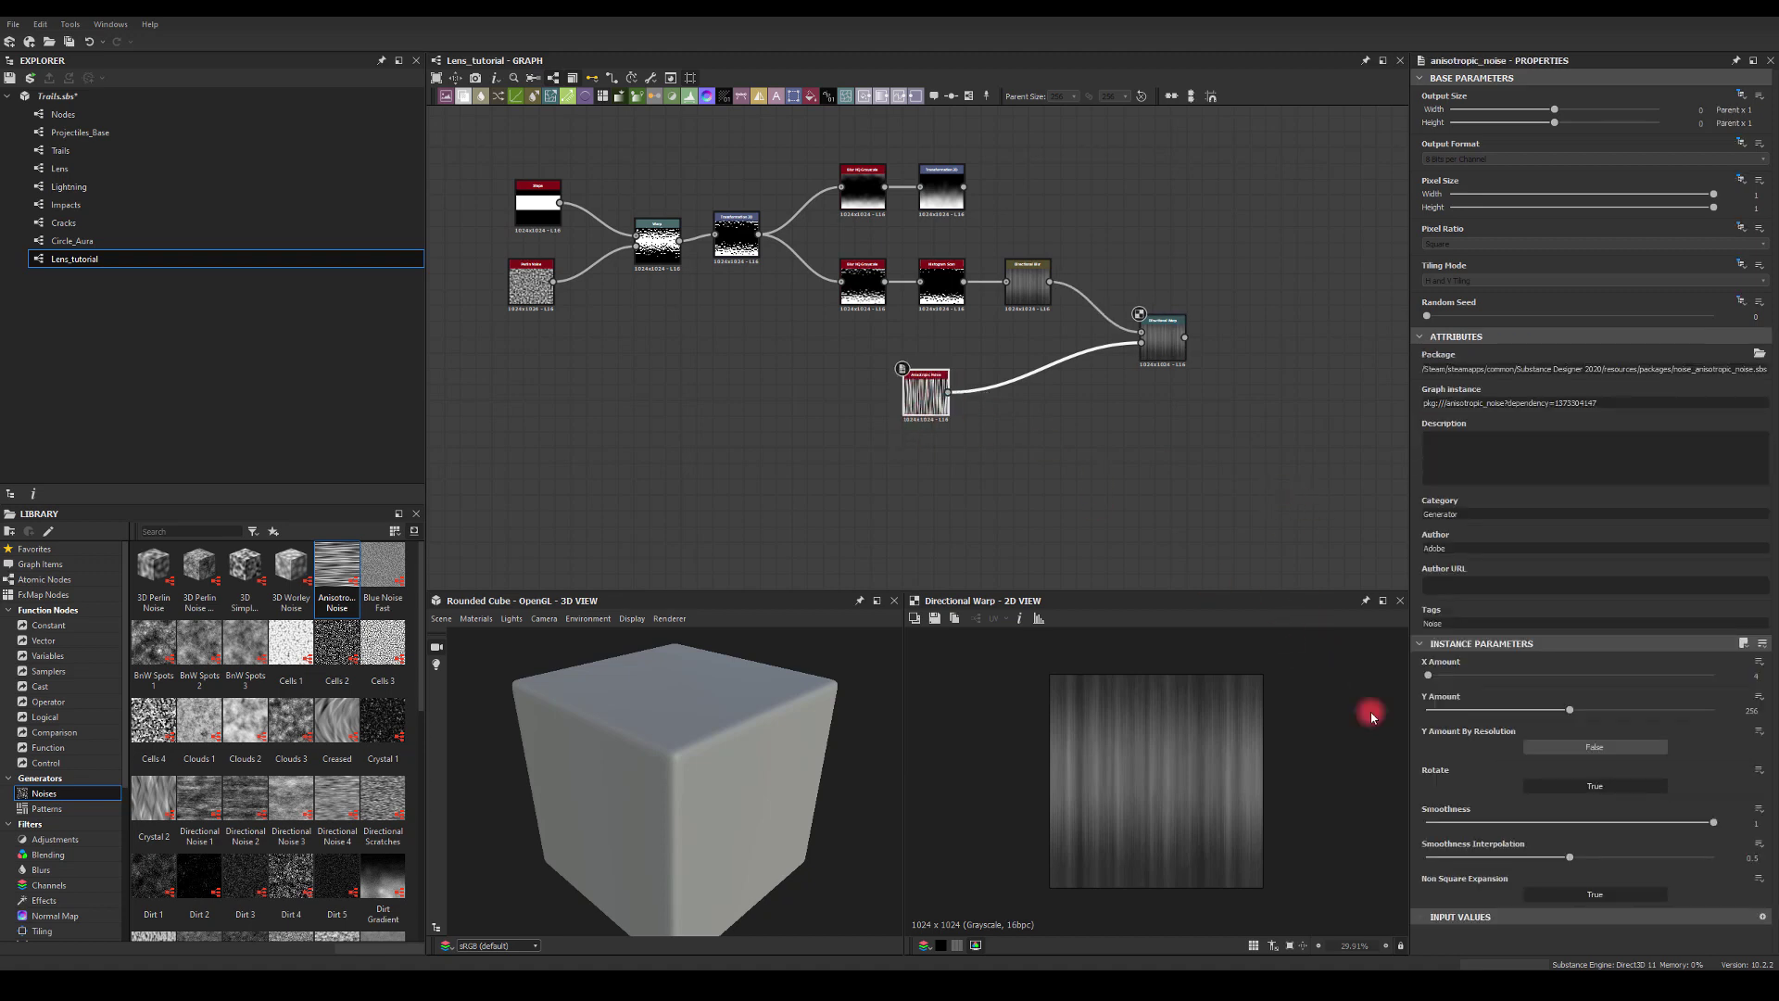
pyautogui.doubleClick(927, 390)
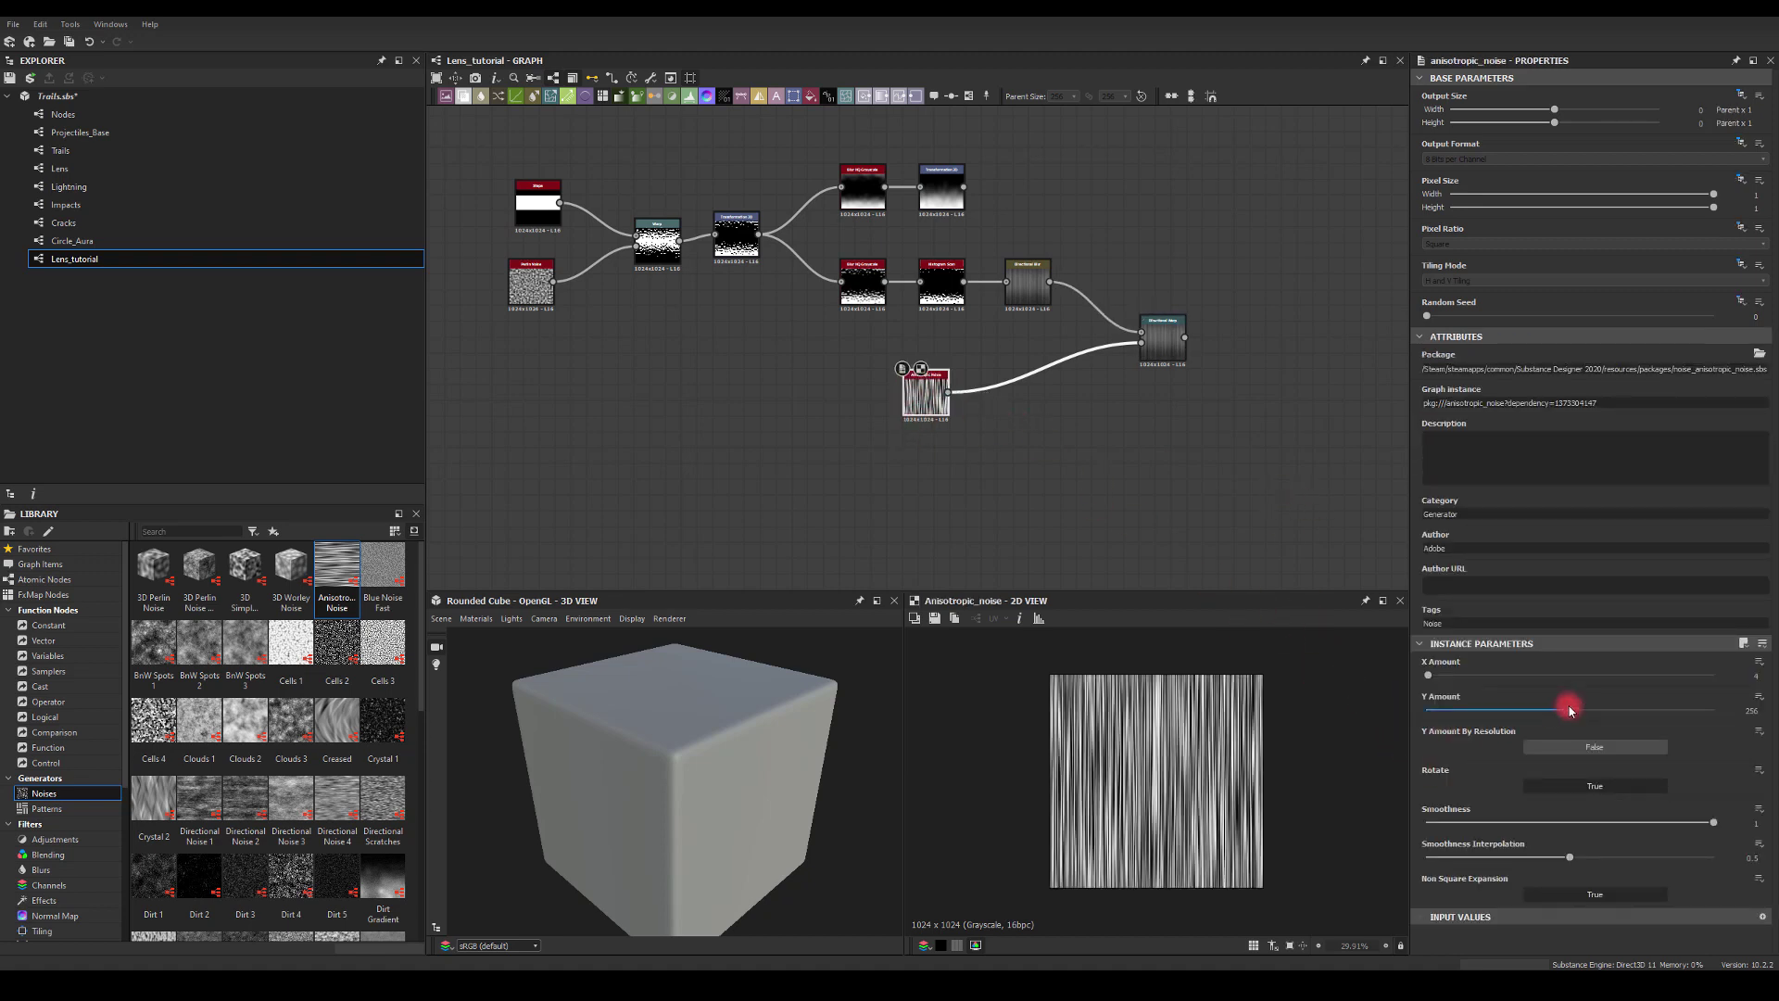
pyautogui.moveTo(1570, 708); pyautogui.dragTo(1433, 721)
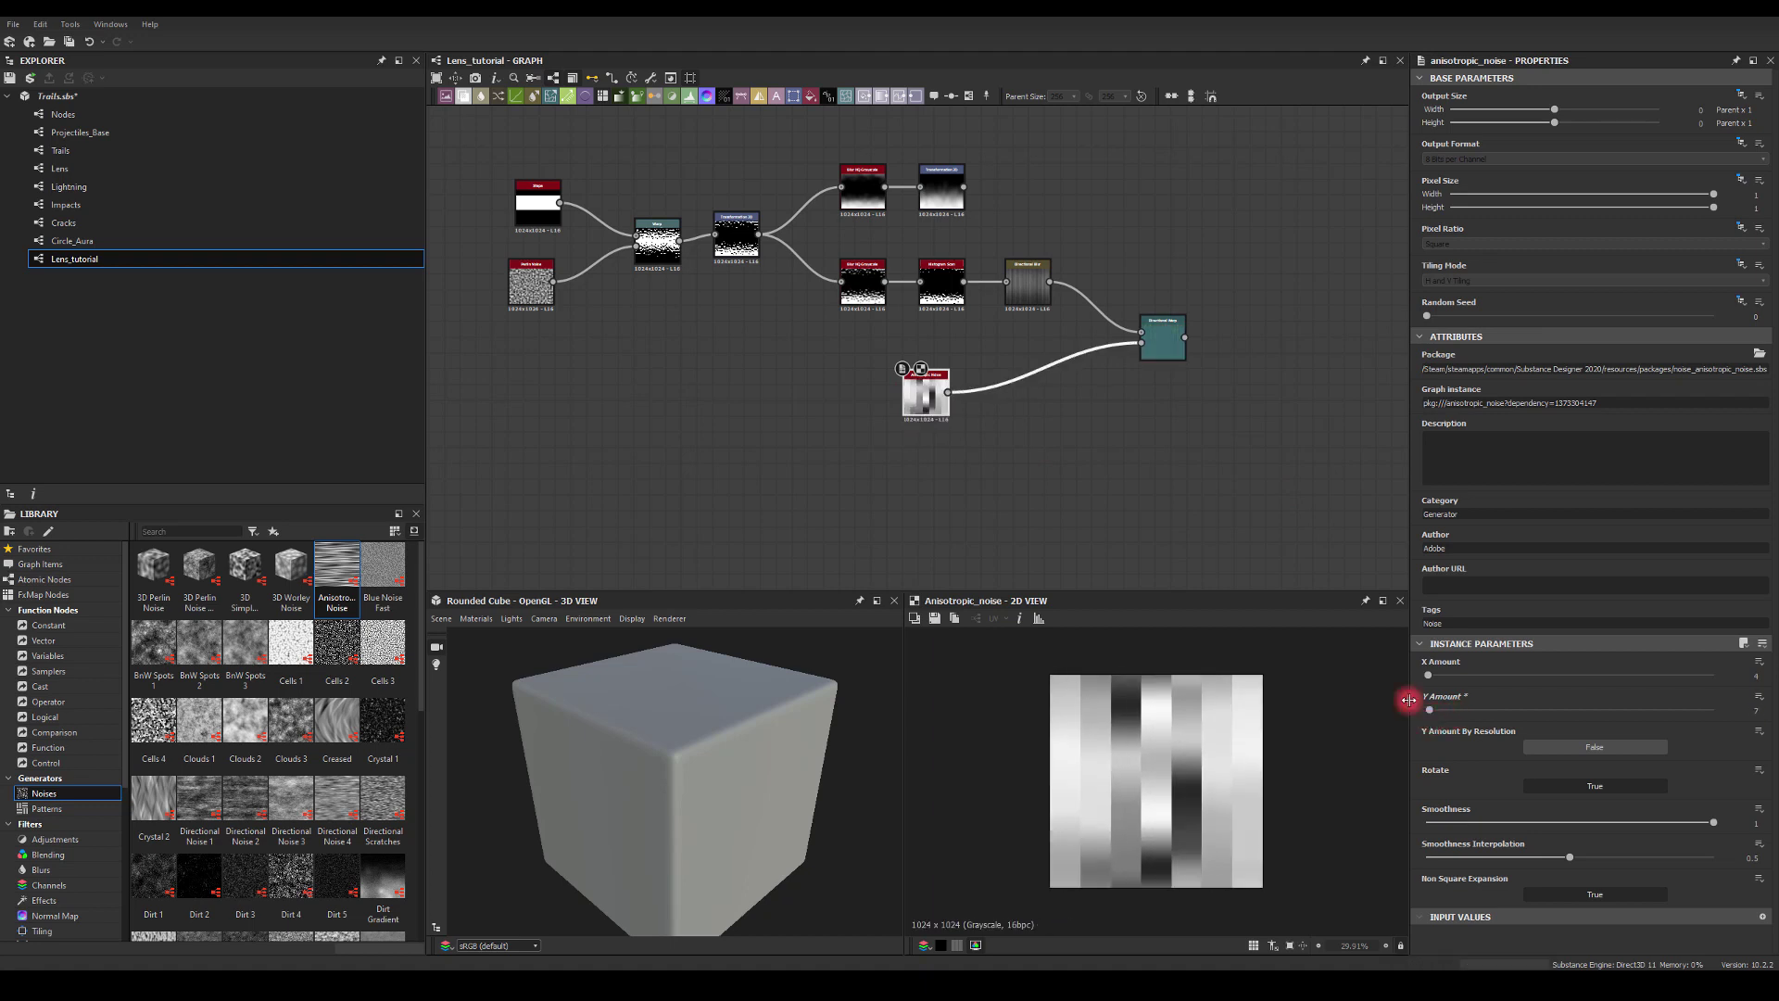
# Set the Directional Warp's intensity to 100 and increase it further to about 157.
pyautogui.doubleClick(1157, 348)
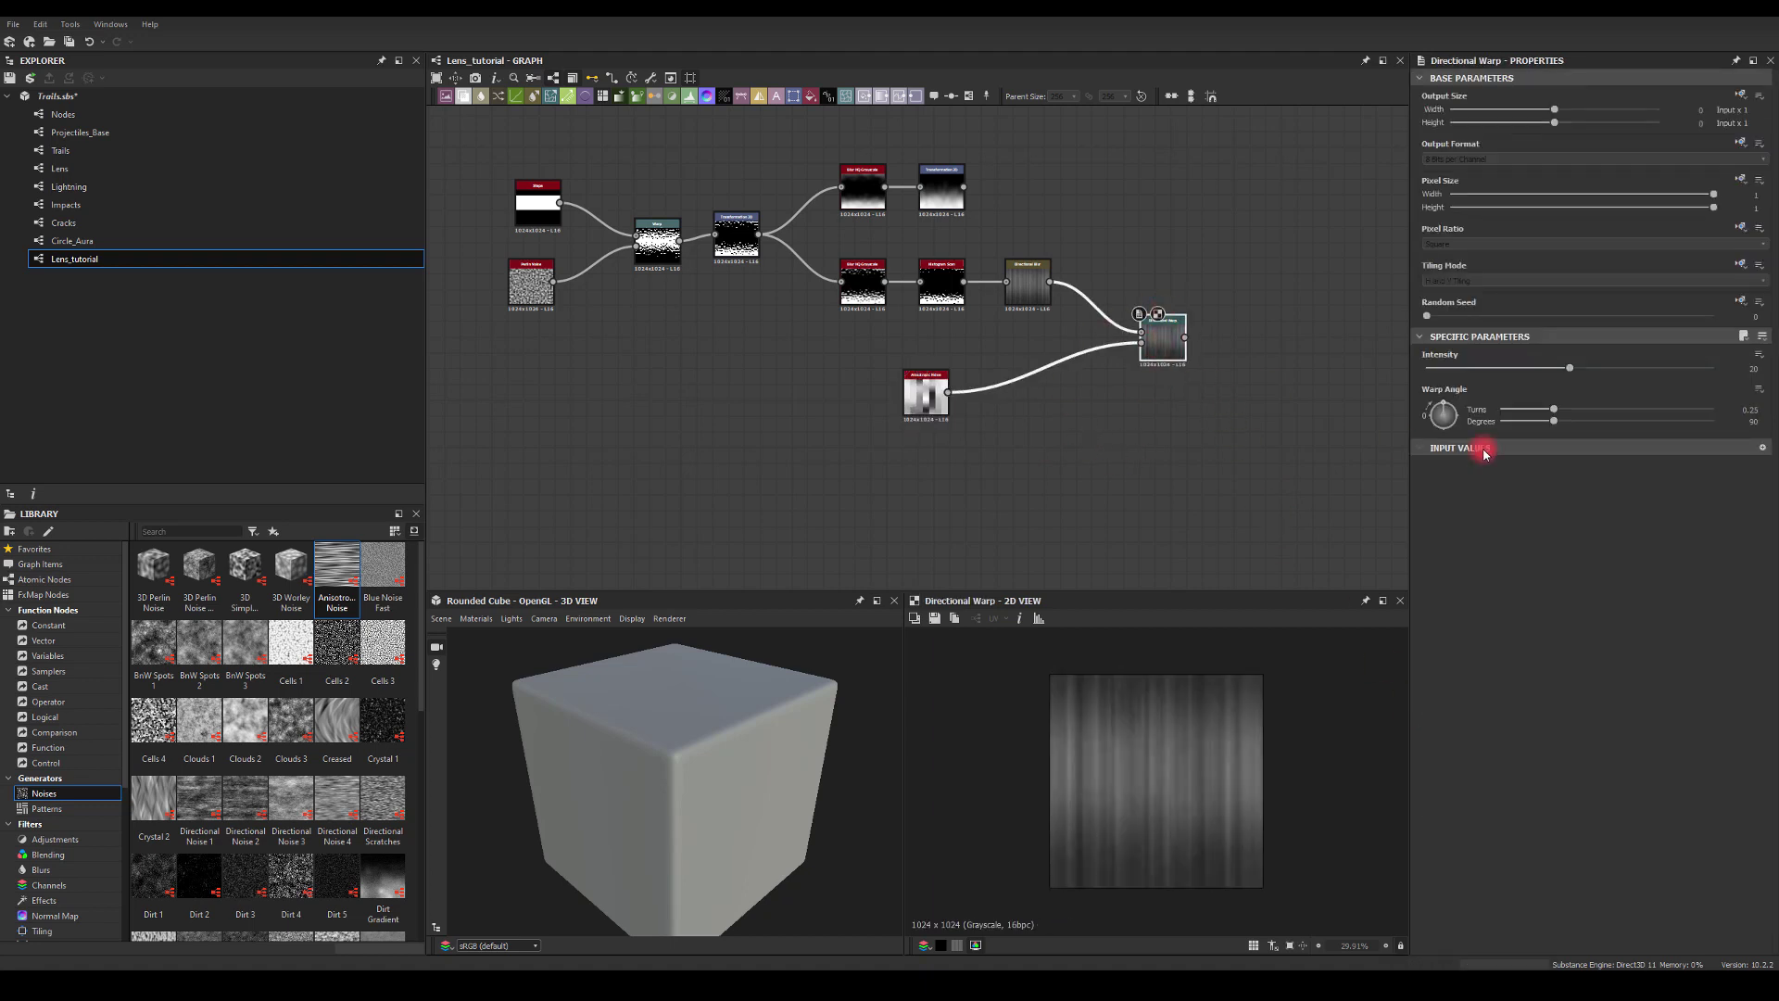
pyautogui.moveTo(1612, 375); pyautogui.dragTo(1738, 376)
pyautogui.write('100')
pyautogui.press('Return')
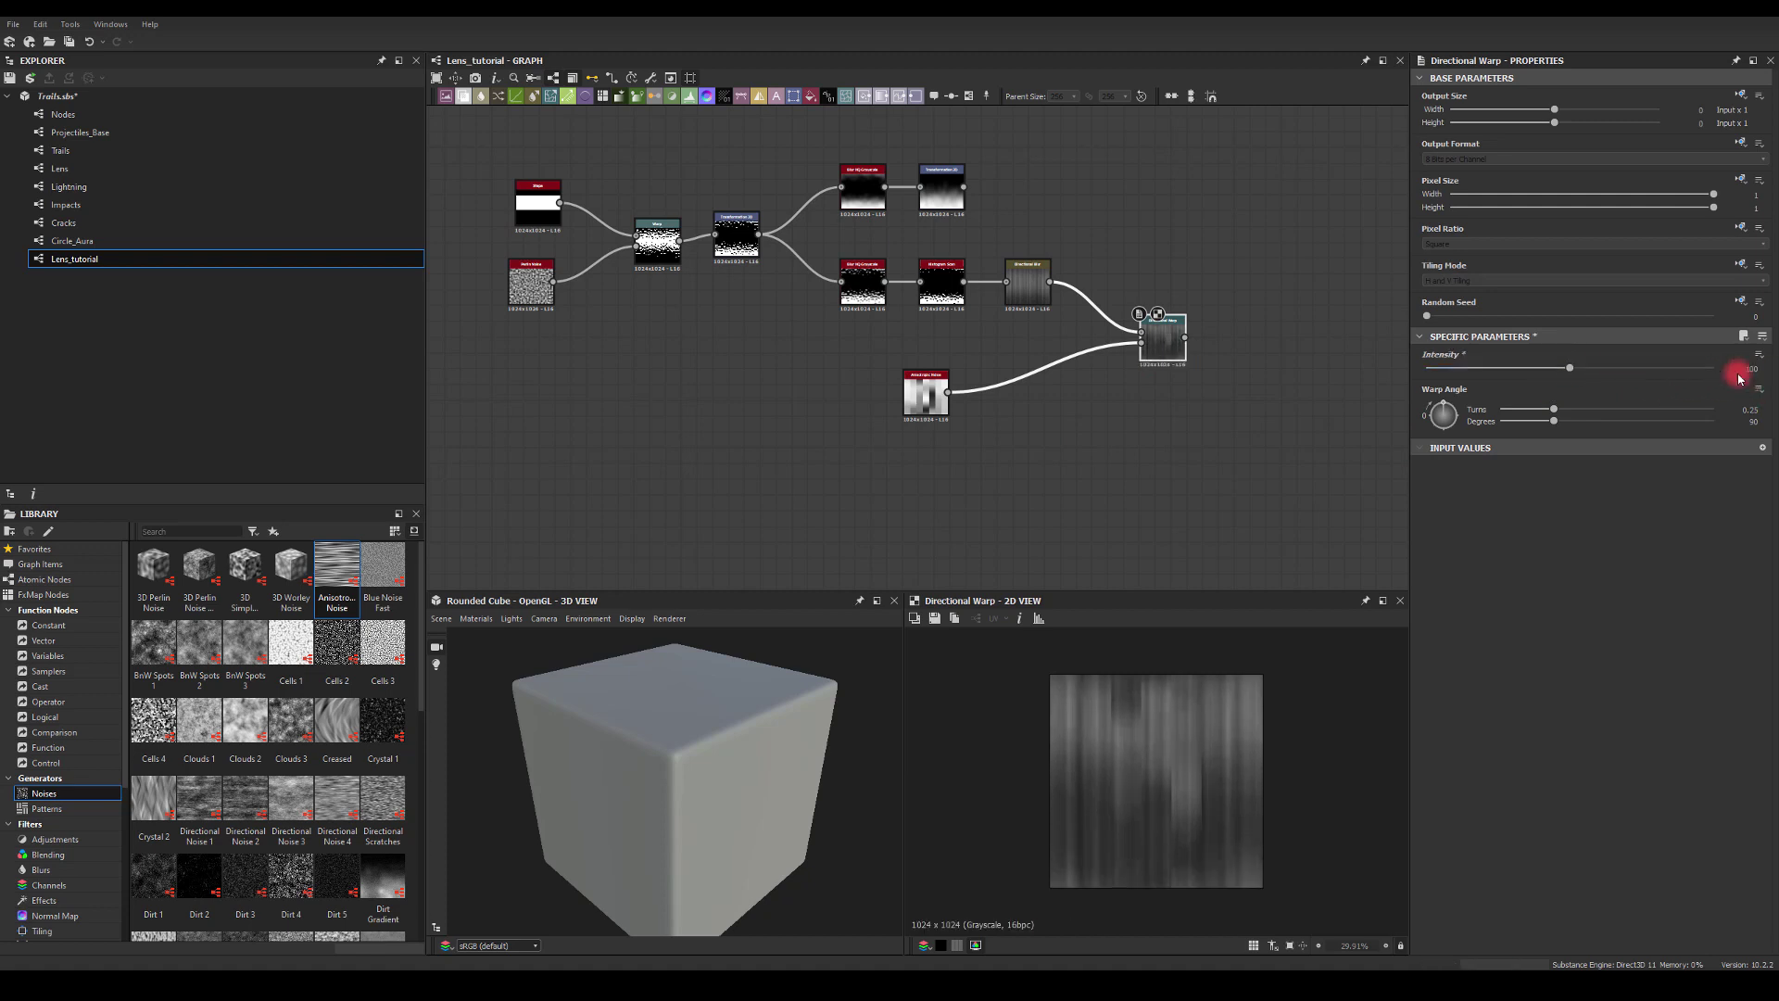
pyautogui.moveTo(1570, 368); pyautogui.dragTo(1651, 368)
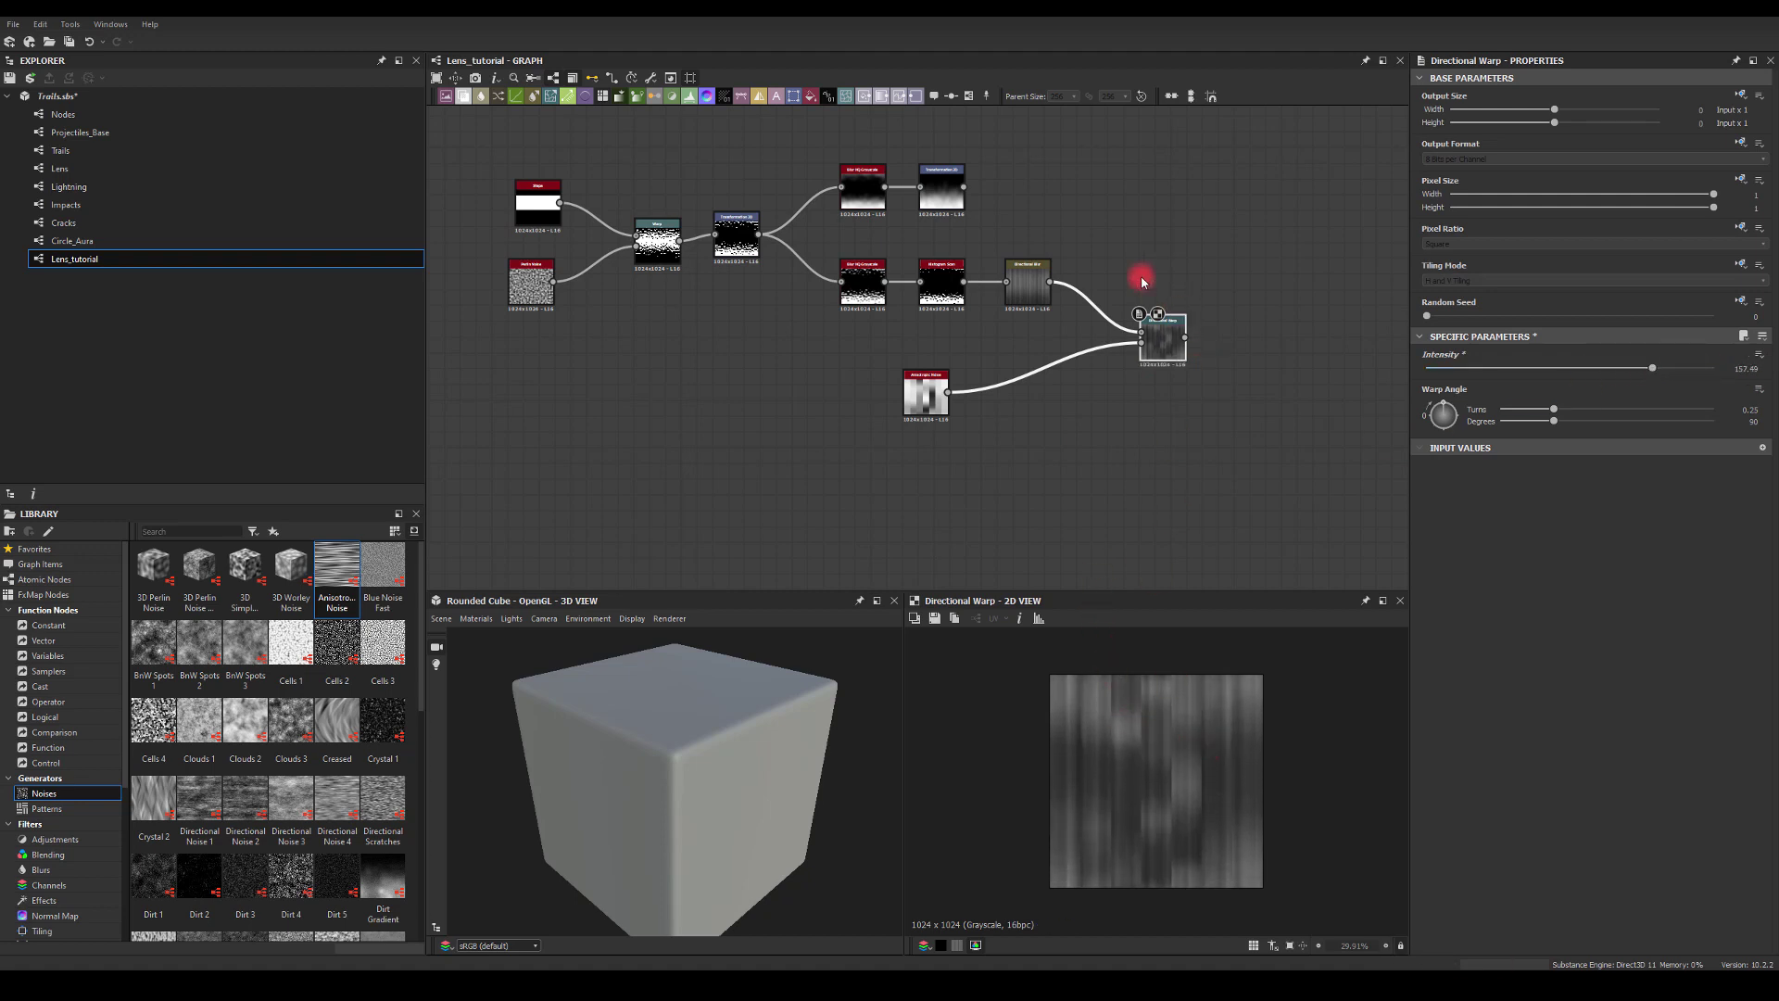
# Move the Anisotropic Noise node beneath the Directional Blur and bring the Directional Warp node closer to both.
pyautogui.moveTo(926, 387); pyautogui.dragTo(1015, 383)
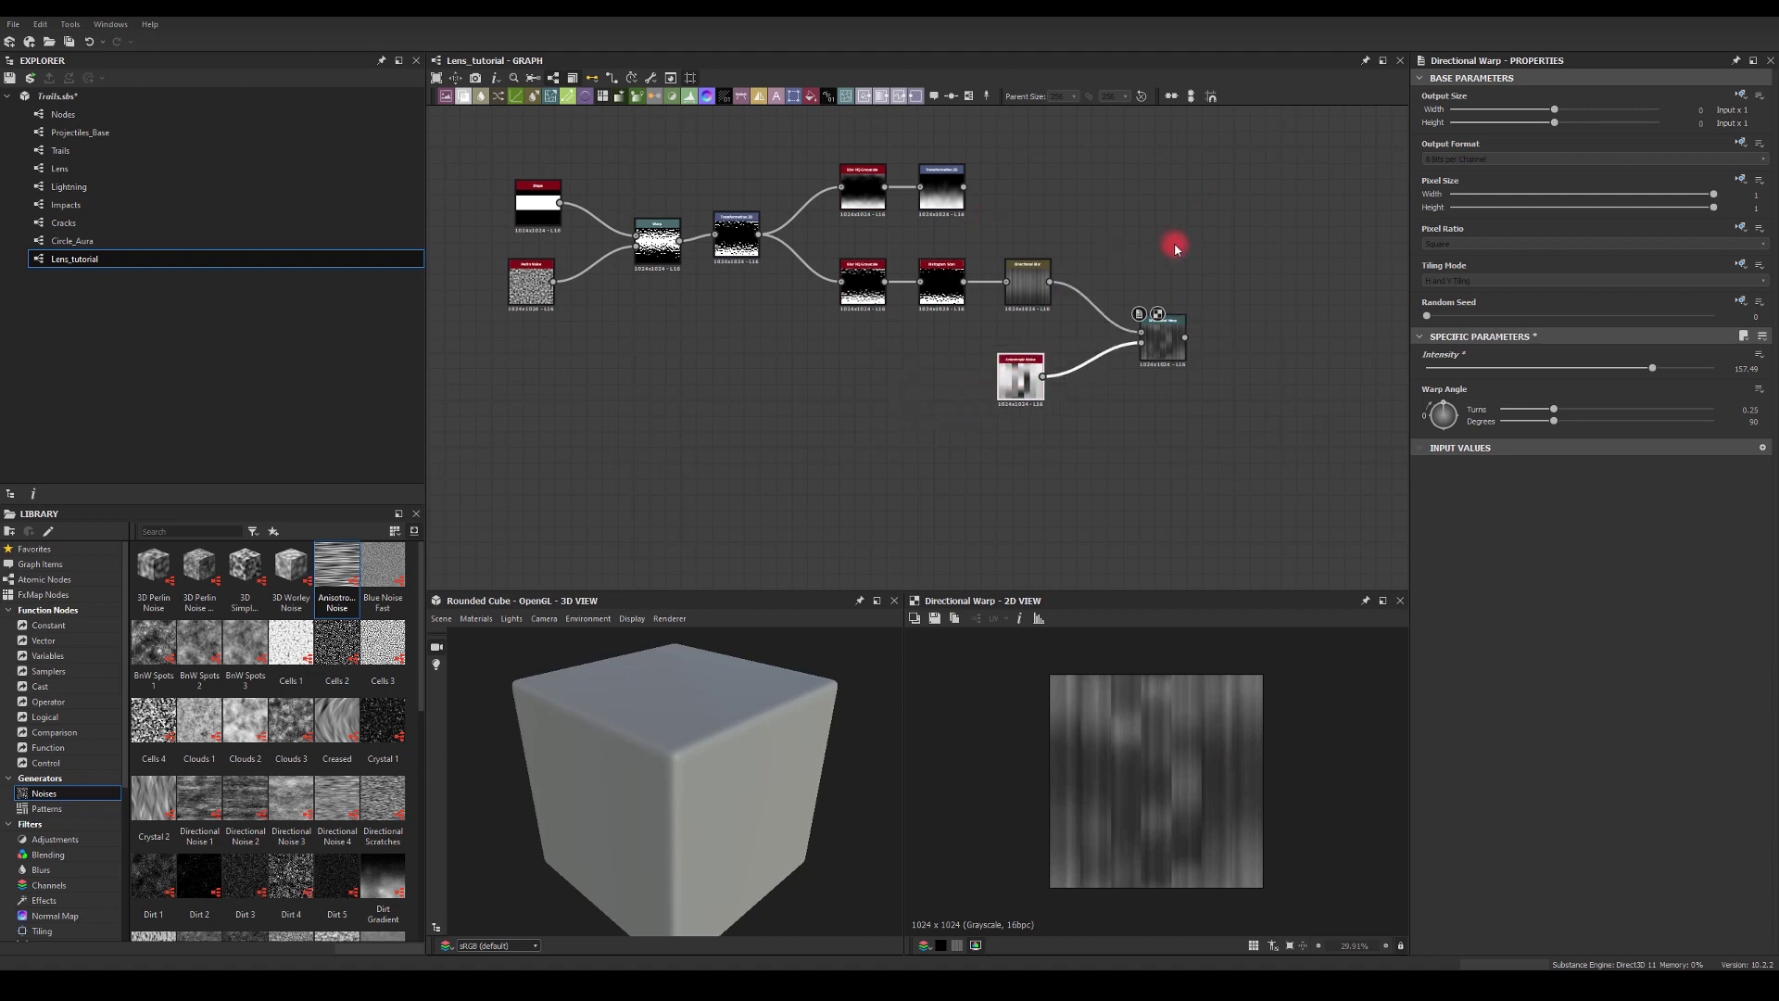
pyautogui.moveTo(1175, 245); pyautogui.dragTo(1056, 237, button='middle')
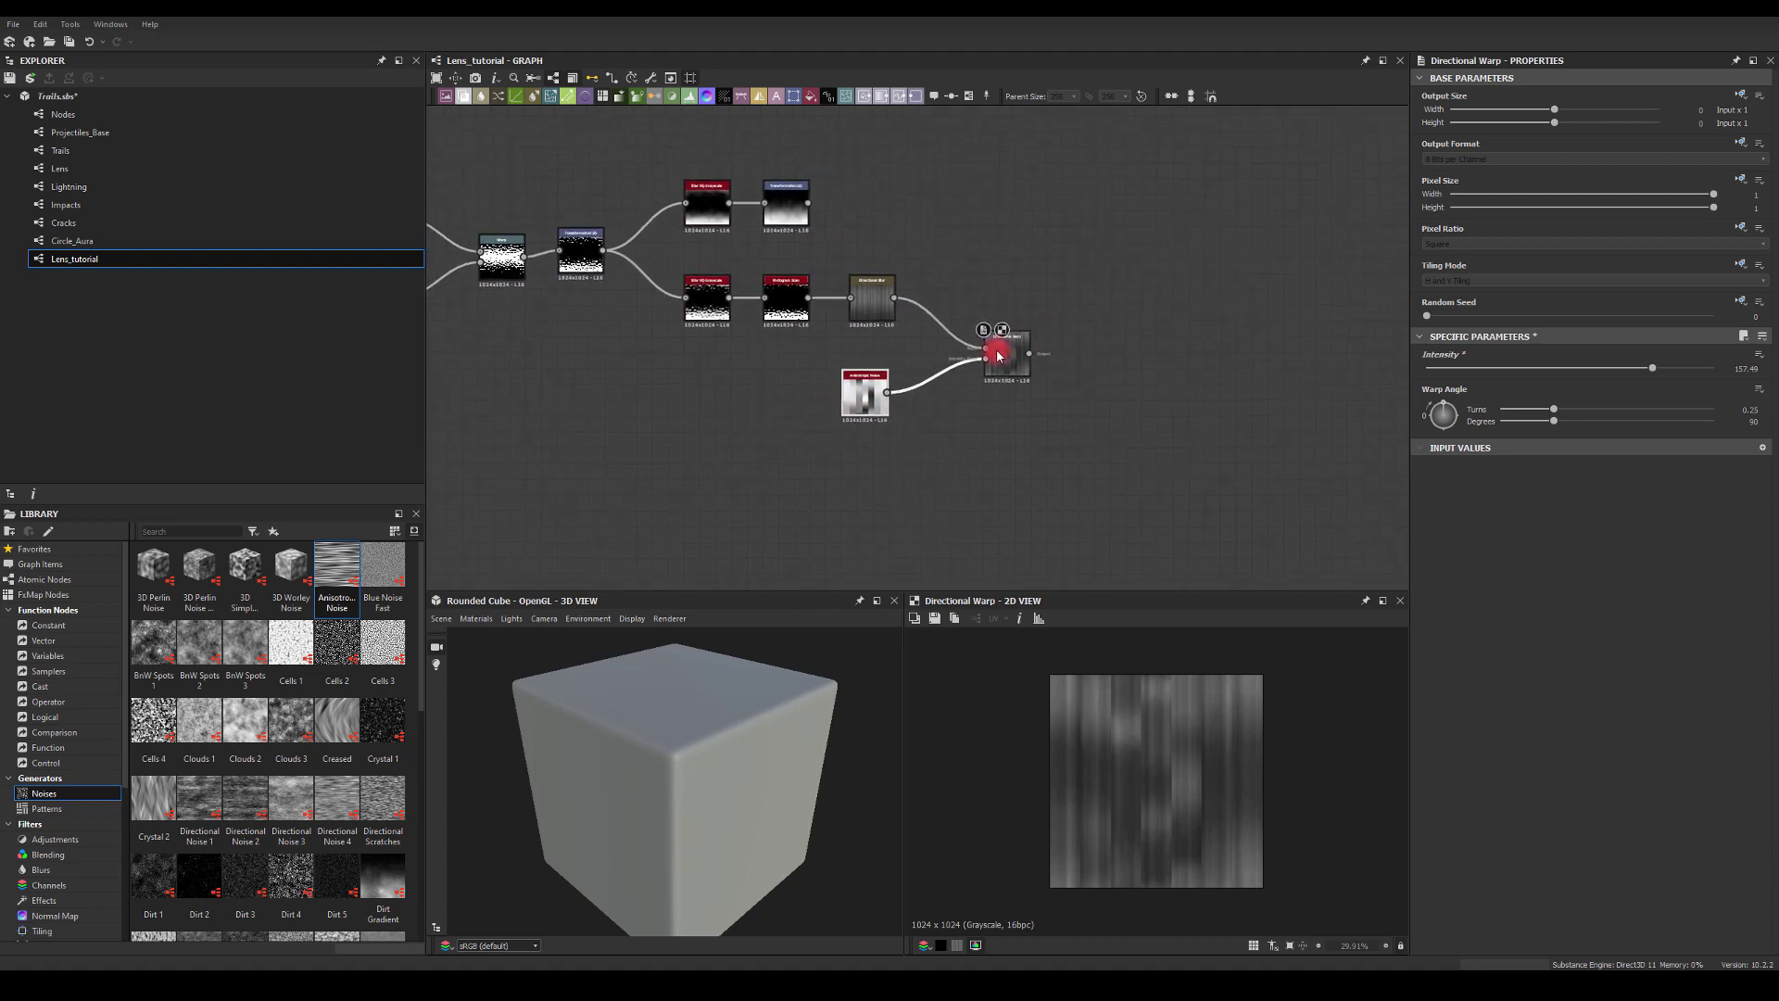
pyautogui.moveTo(998, 364); pyautogui.dragTo(967, 355)
pyautogui.click(971, 229)
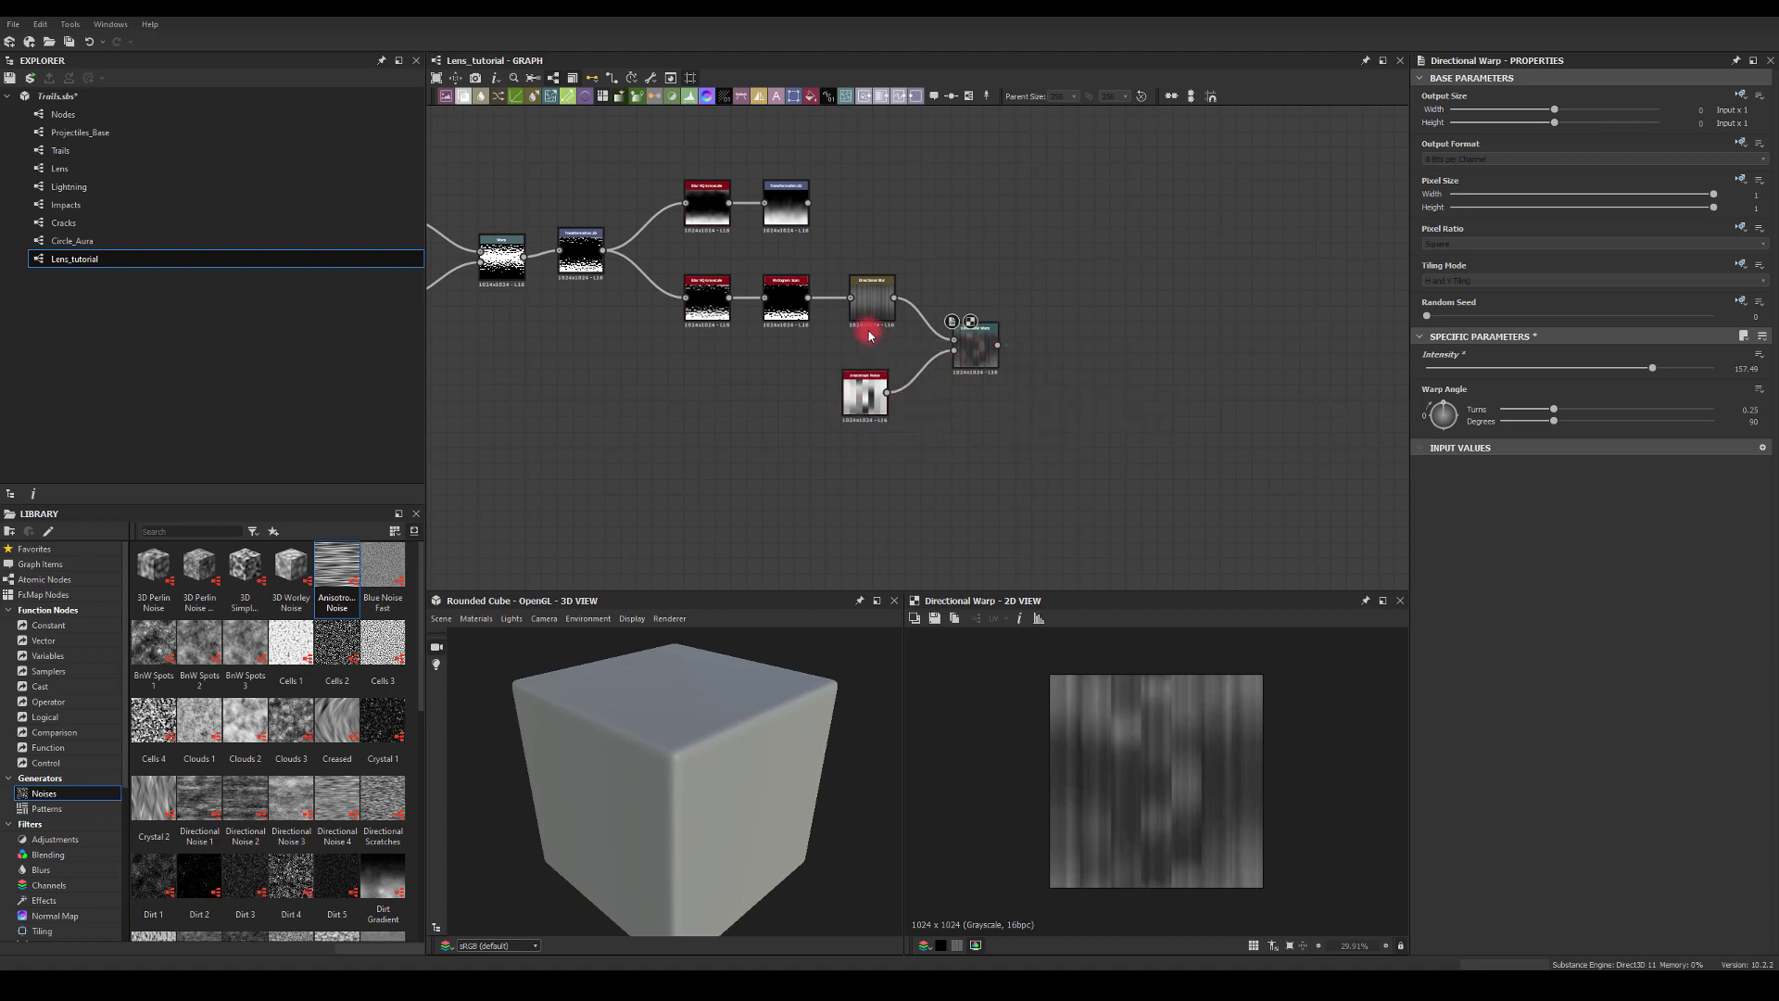
pyautogui.moveTo(862, 403)
pyautogui.mouseDown()
pyautogui.moveTo(878, 403)
pyautogui.moveTo(859, 397)
pyautogui.mouseUp()
pyautogui.moveTo(707, 334); pyautogui.dragTo(806, 336, button='middle')
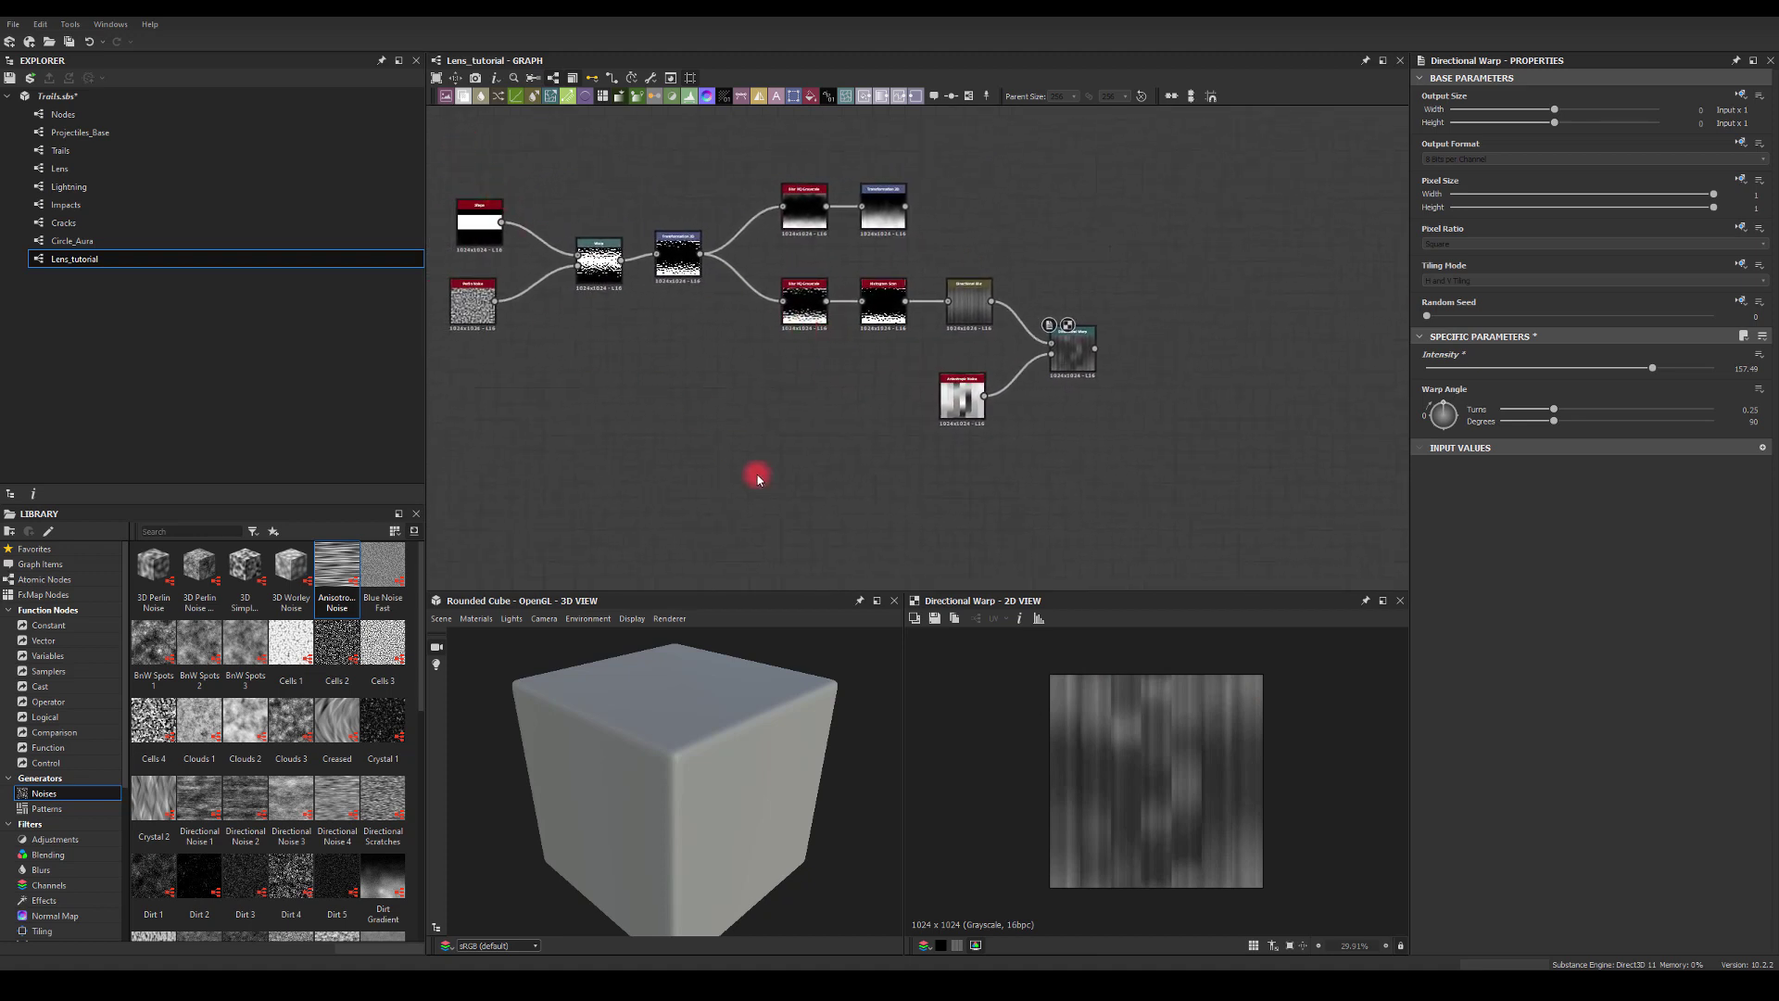
pyautogui.moveTo(1061, 255); pyautogui.dragTo(977, 251, button='middle')
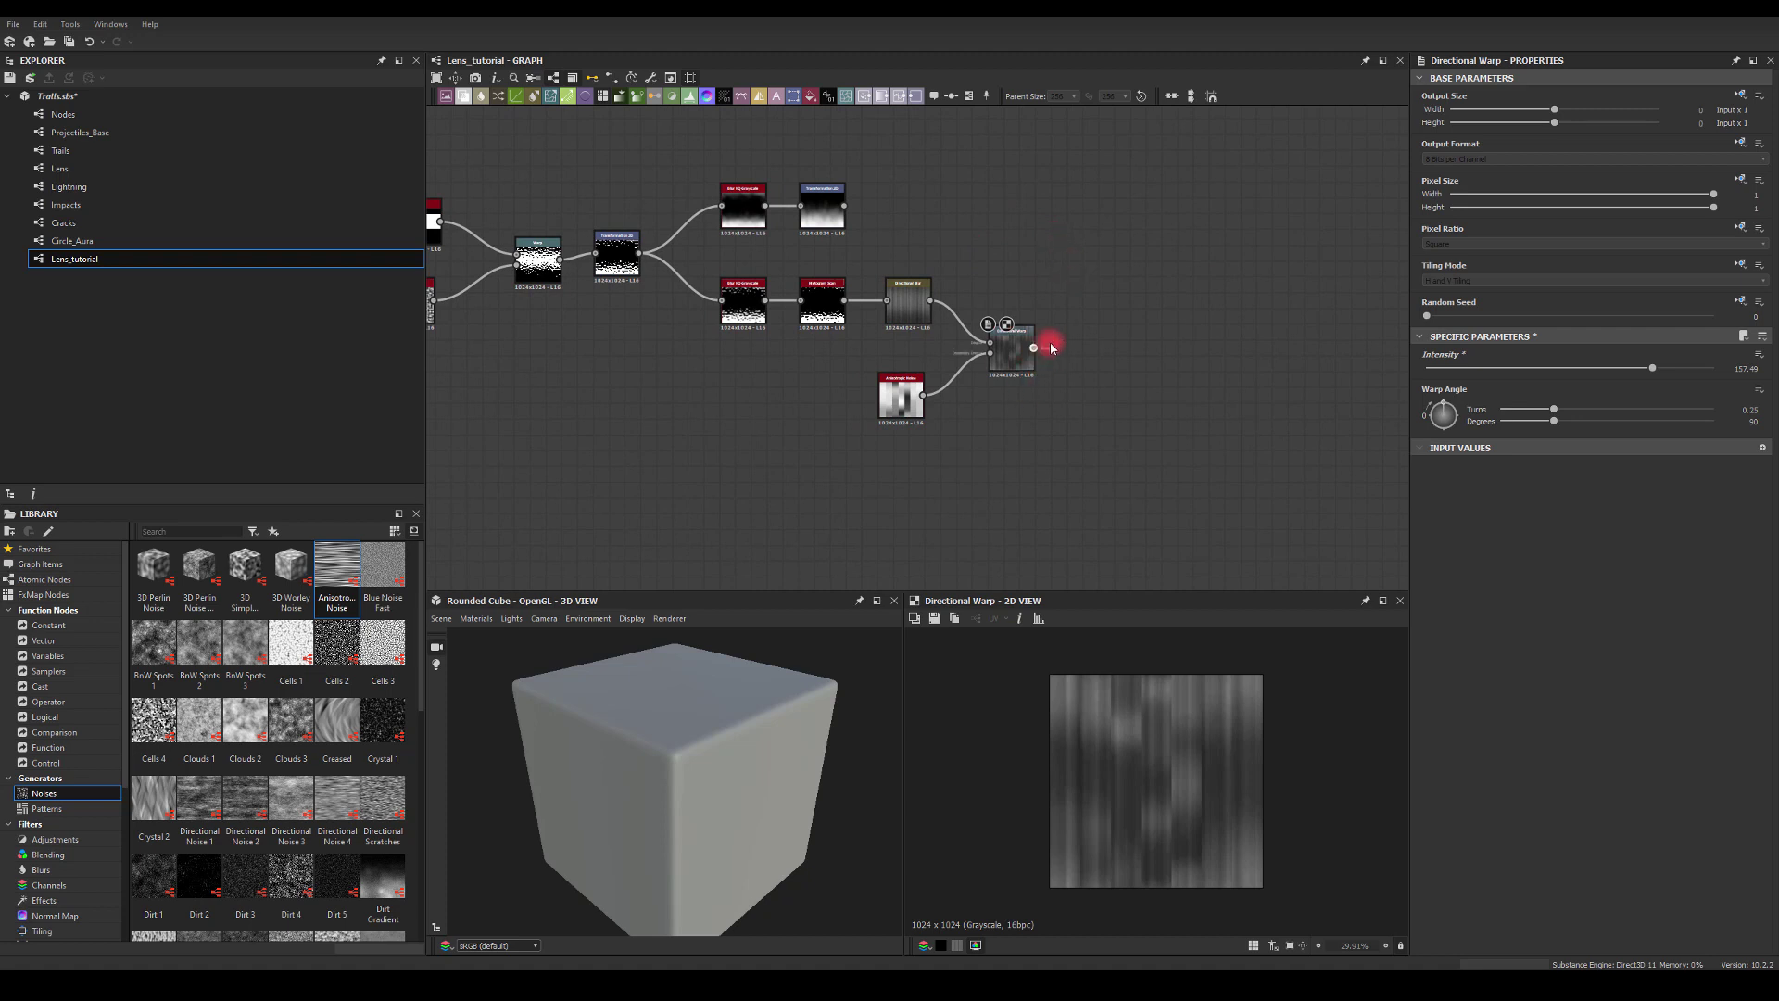
# Add a Levels node after the Directional Warp and raise its black input level to darken the streaks.
pyautogui.moveTo(1052, 348); pyautogui.dragTo(1128, 319)
pyautogui.write('levels')
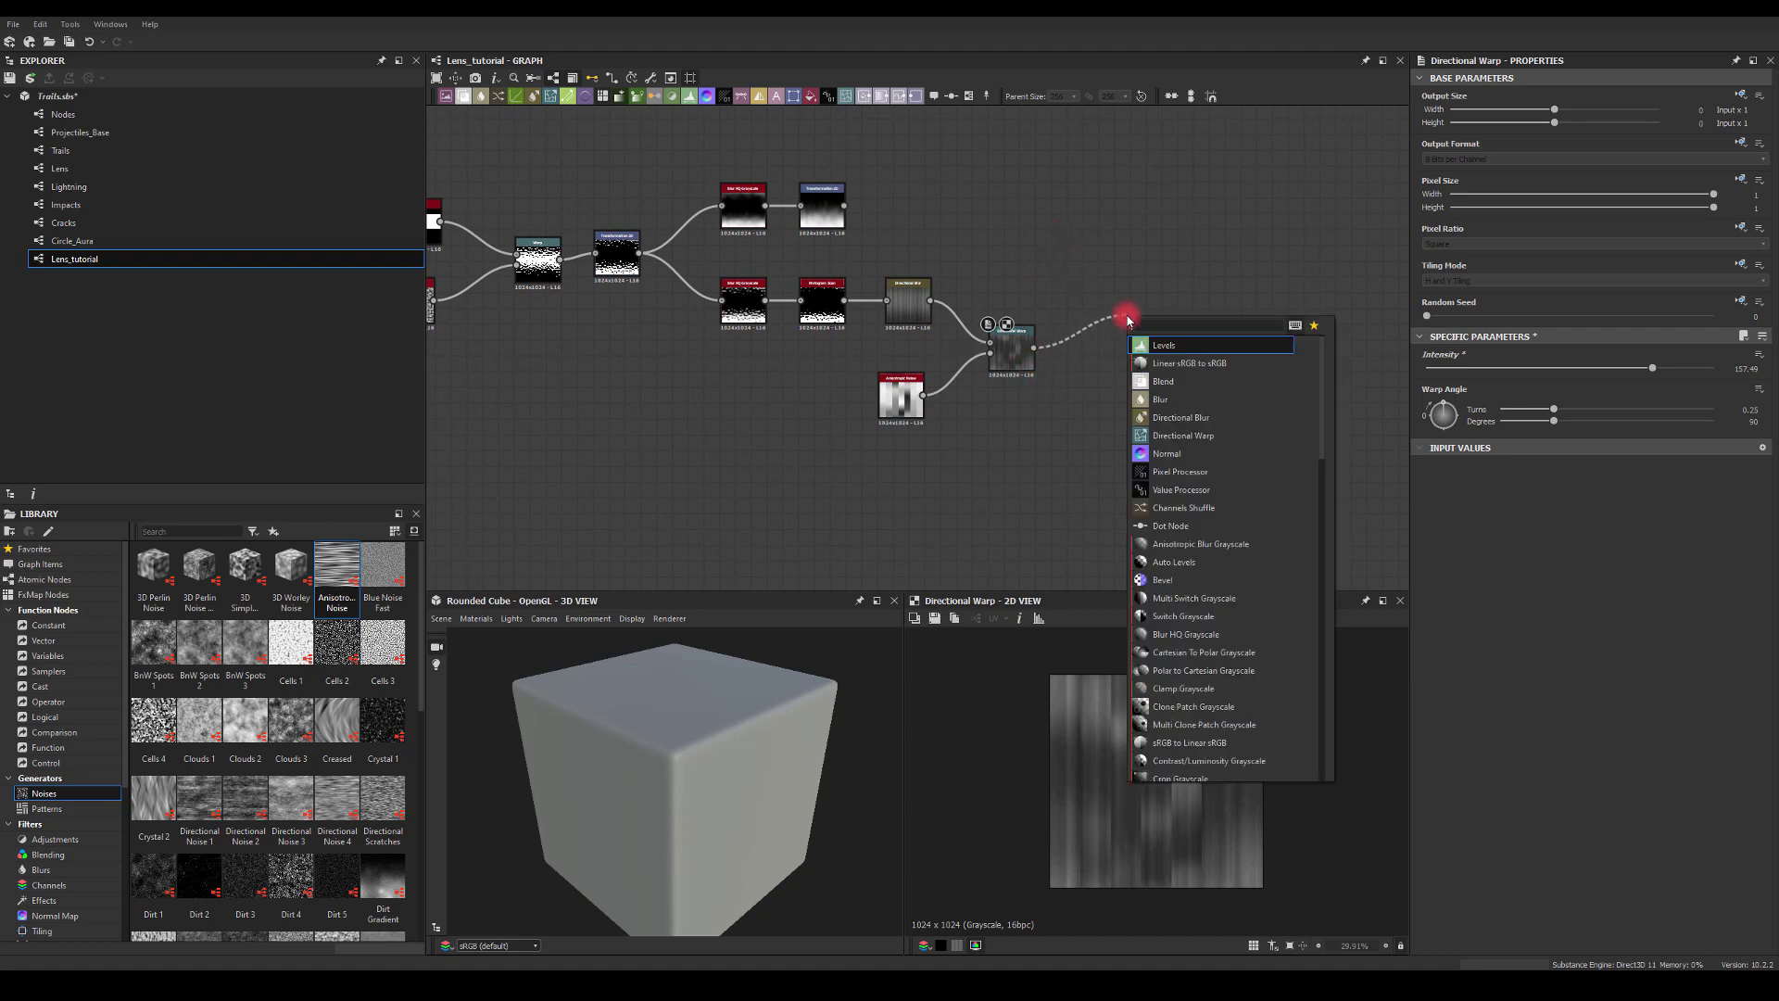
pyautogui.press('Return')
pyautogui.moveTo(1123, 349); pyautogui.dragTo(1108, 380)
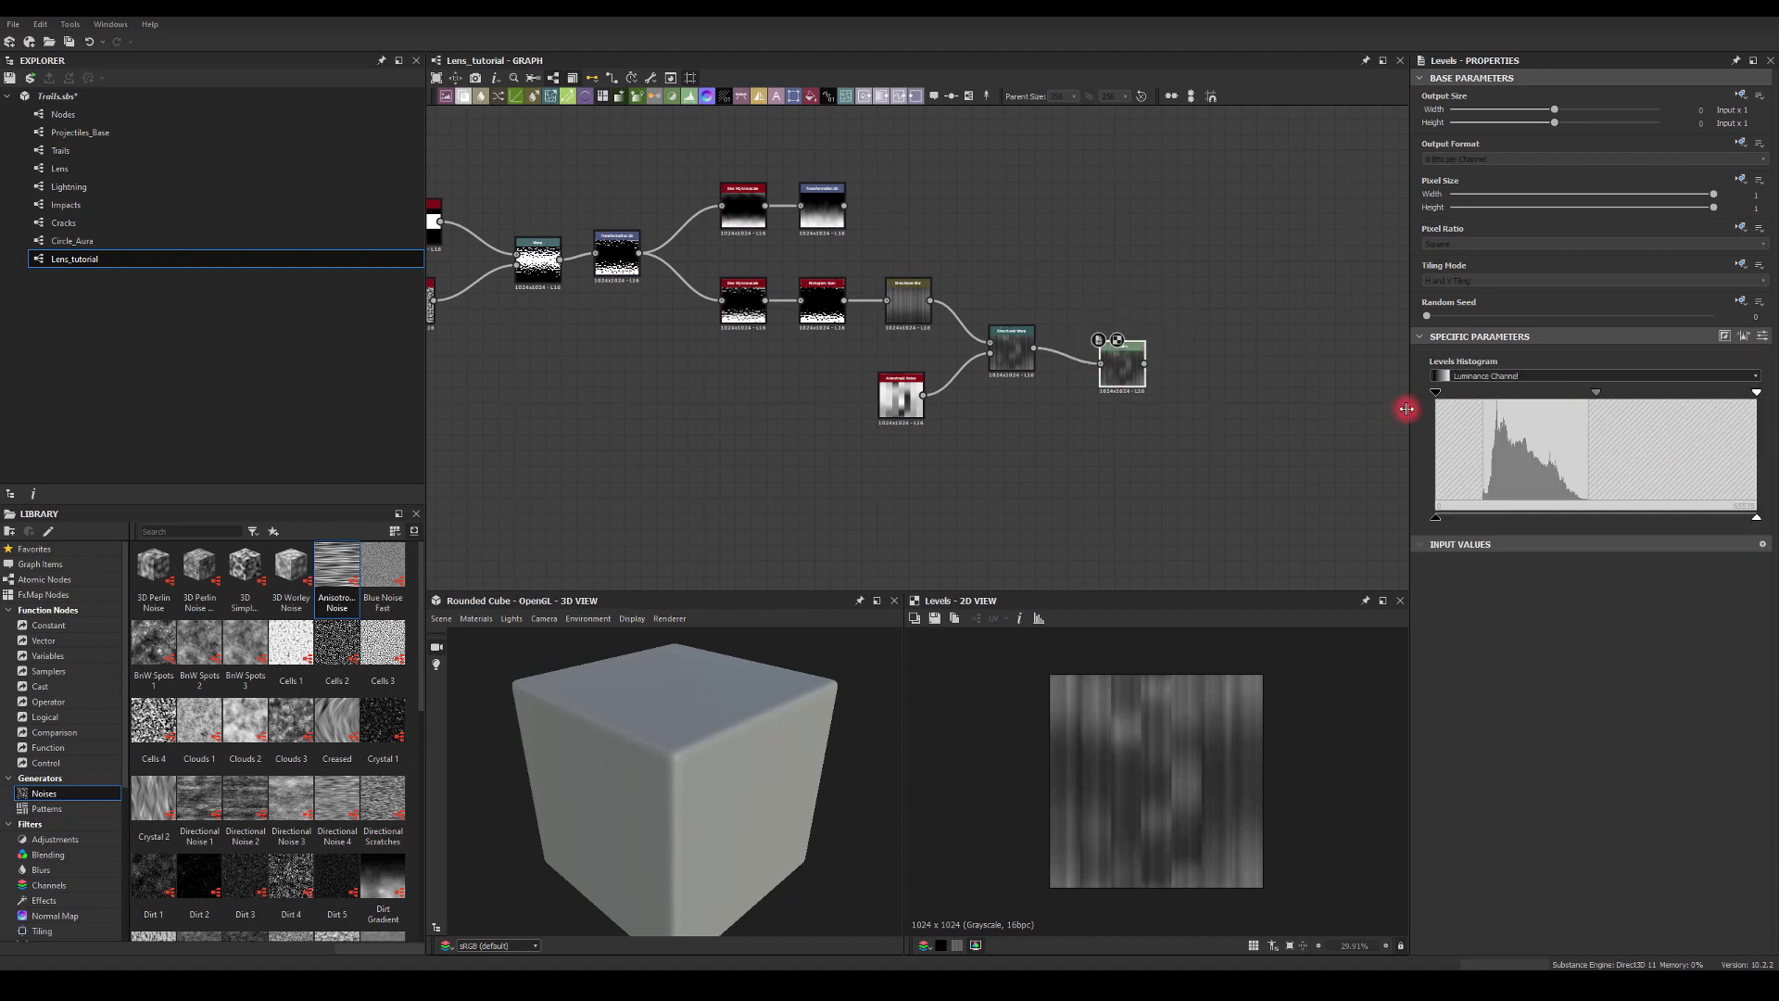
pyautogui.moveTo(1439, 398)
pyautogui.mouseDown()
pyautogui.moveTo(1546, 396)
pyautogui.moveTo(1505, 395)
pyautogui.mouseUp()
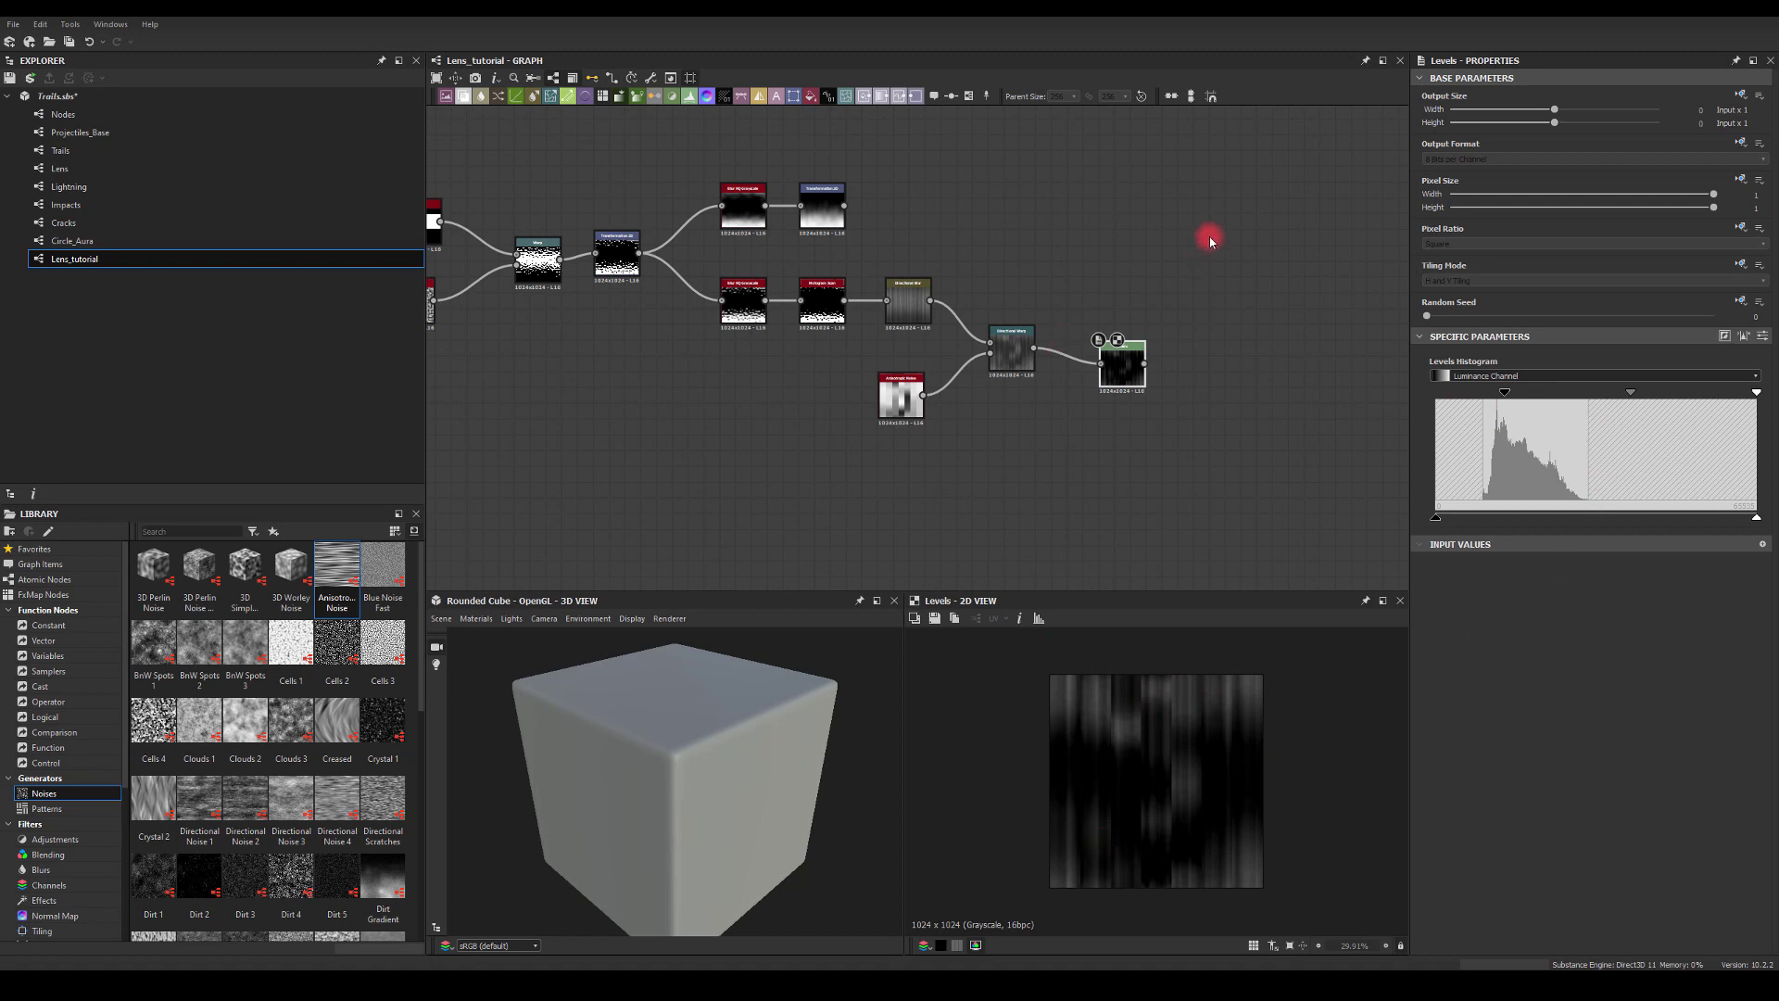
# Blend the upper Transformation 2D output with the Levels output in a new Blend node set to Multiply.
pyautogui.moveTo(1210, 241); pyautogui.dragTo(1170, 288, button='middle')
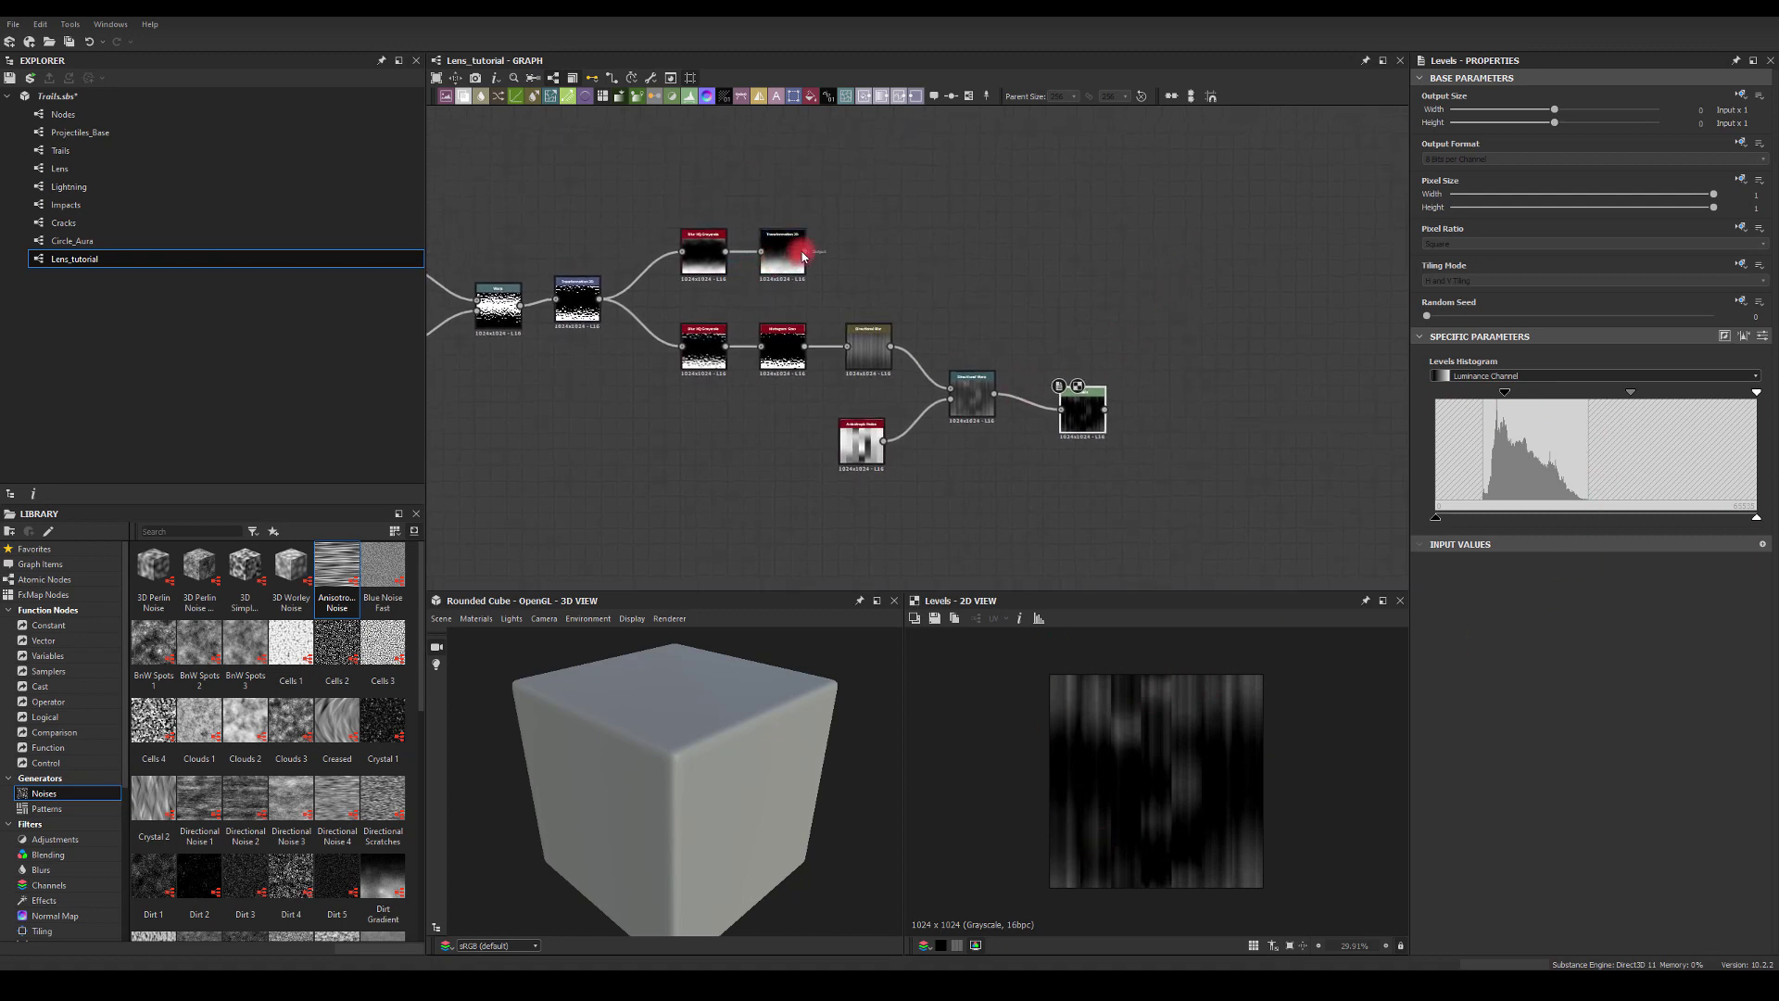
pyautogui.moveTo(1054, 250); pyautogui.dragTo(1183, 266)
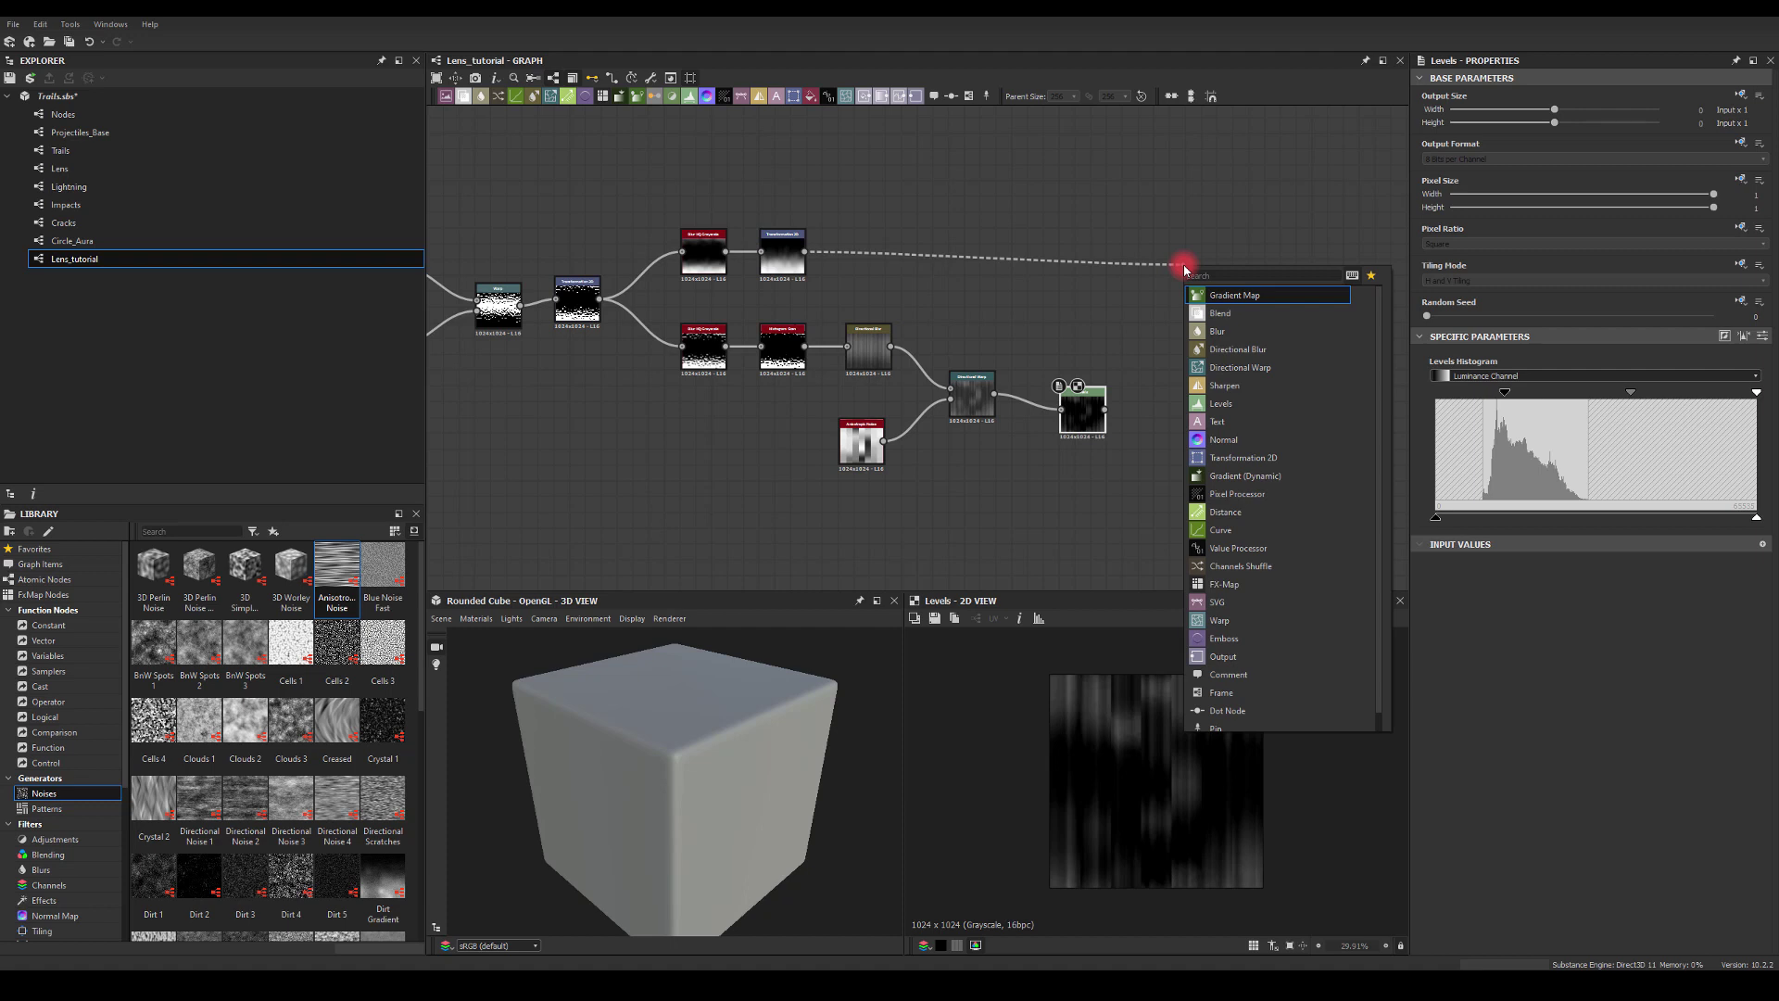
pyautogui.click(1219, 313)
pyautogui.moveTo(1104, 409); pyautogui.dragTo(1186, 274)
pyautogui.moveTo(805, 251); pyautogui.dragTo(1189, 261)
pyautogui.click(1436, 404)
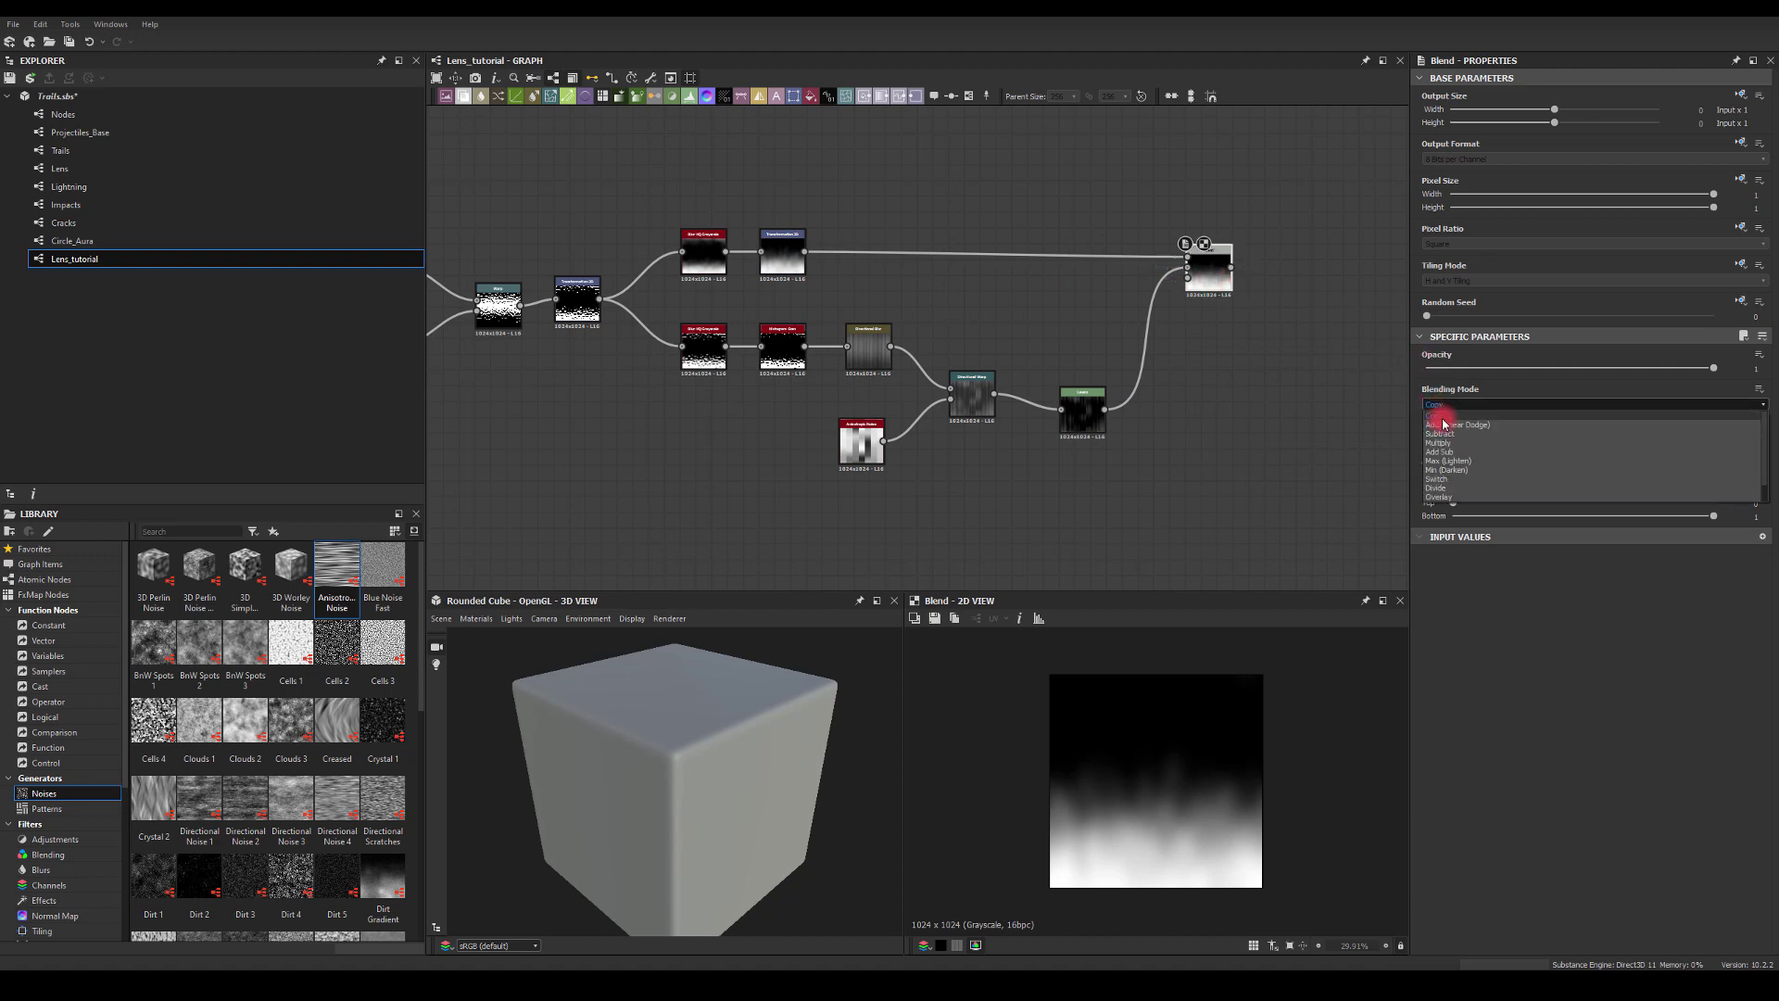
pyautogui.click(1443, 445)
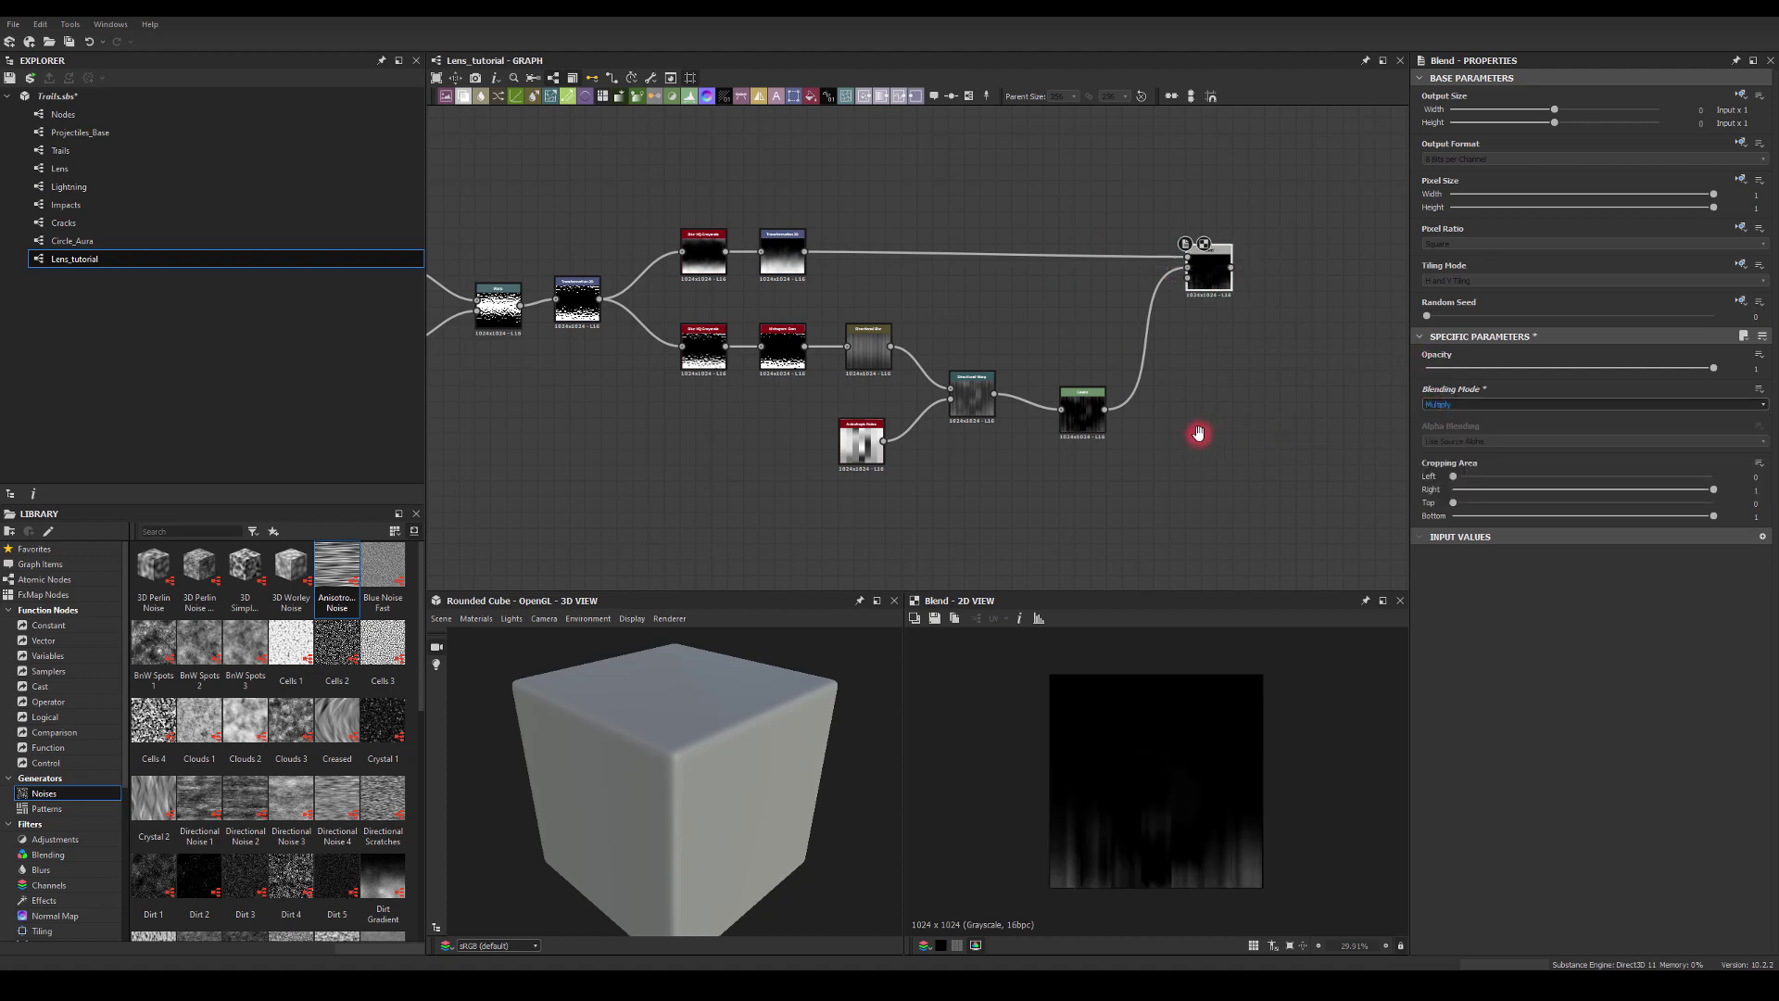
# Lower the Levels node's black input to the minimum and shift its midtone slightly toward the white end.
pyautogui.moveTo(1198, 433); pyautogui.dragTo(1155, 419, button='middle')
pyautogui.moveTo(1048, 403); pyautogui.dragTo(1036, 388)
pyautogui.click(1021, 386)
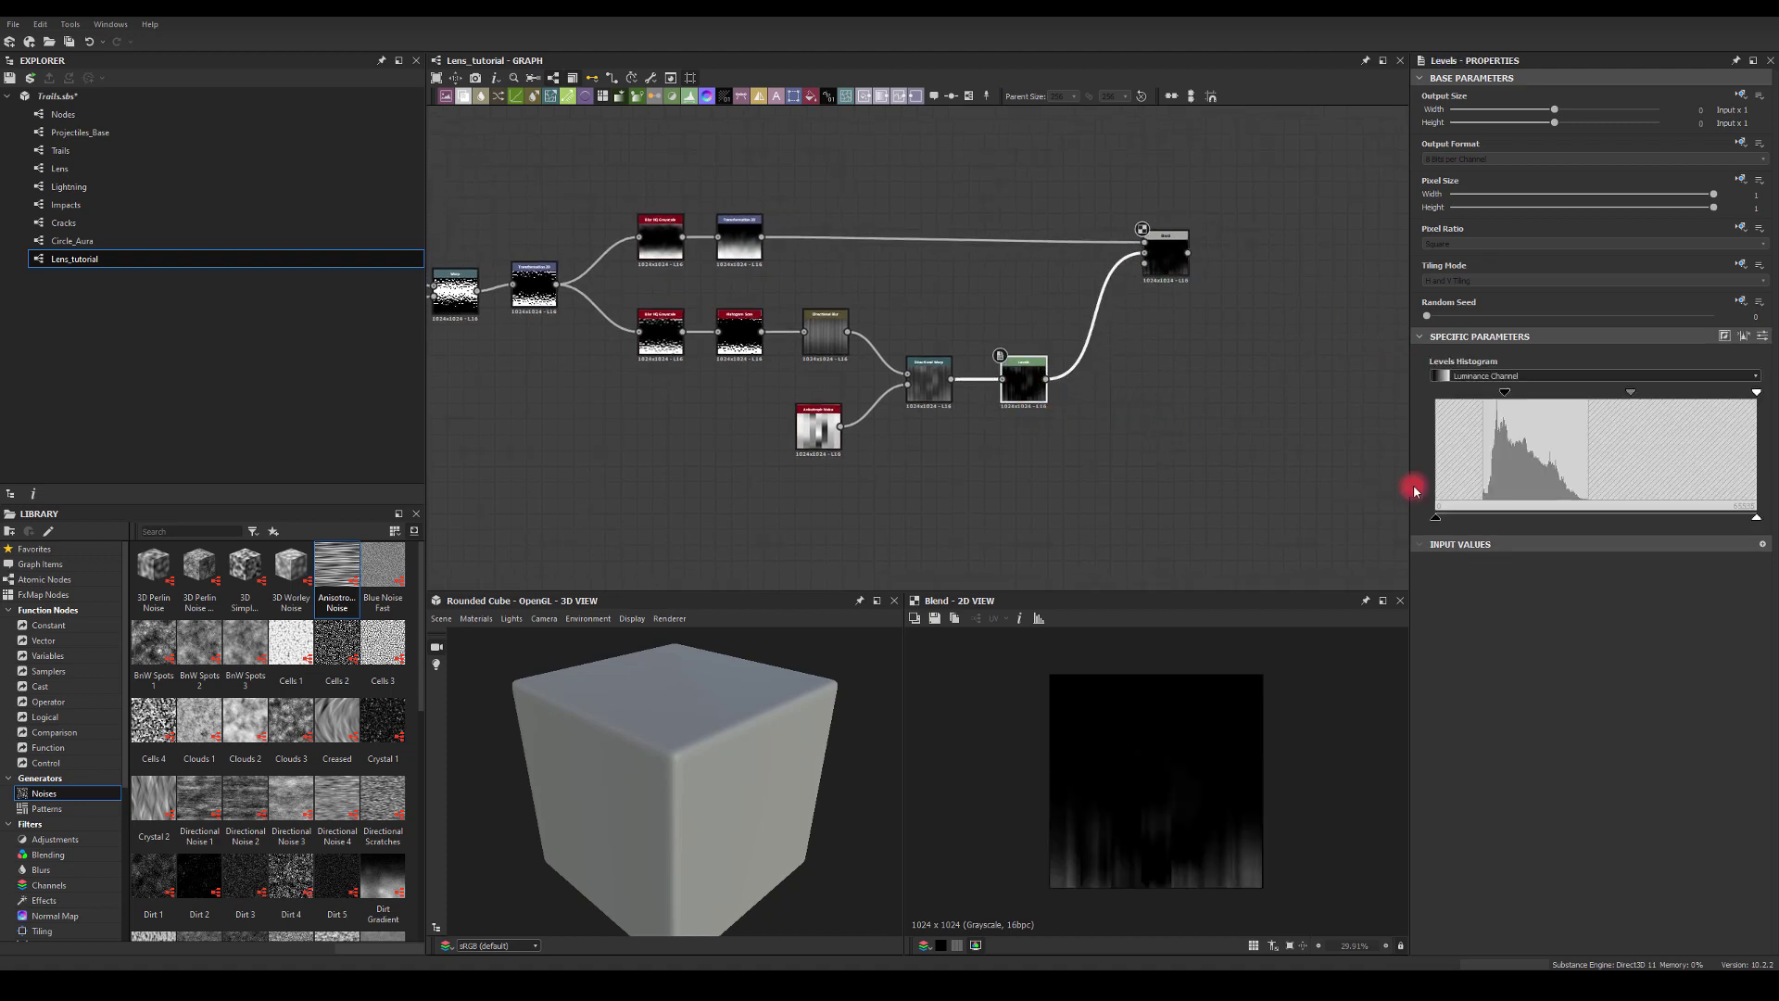
pyautogui.moveTo(1464, 389); pyautogui.dragTo(1460, 388)
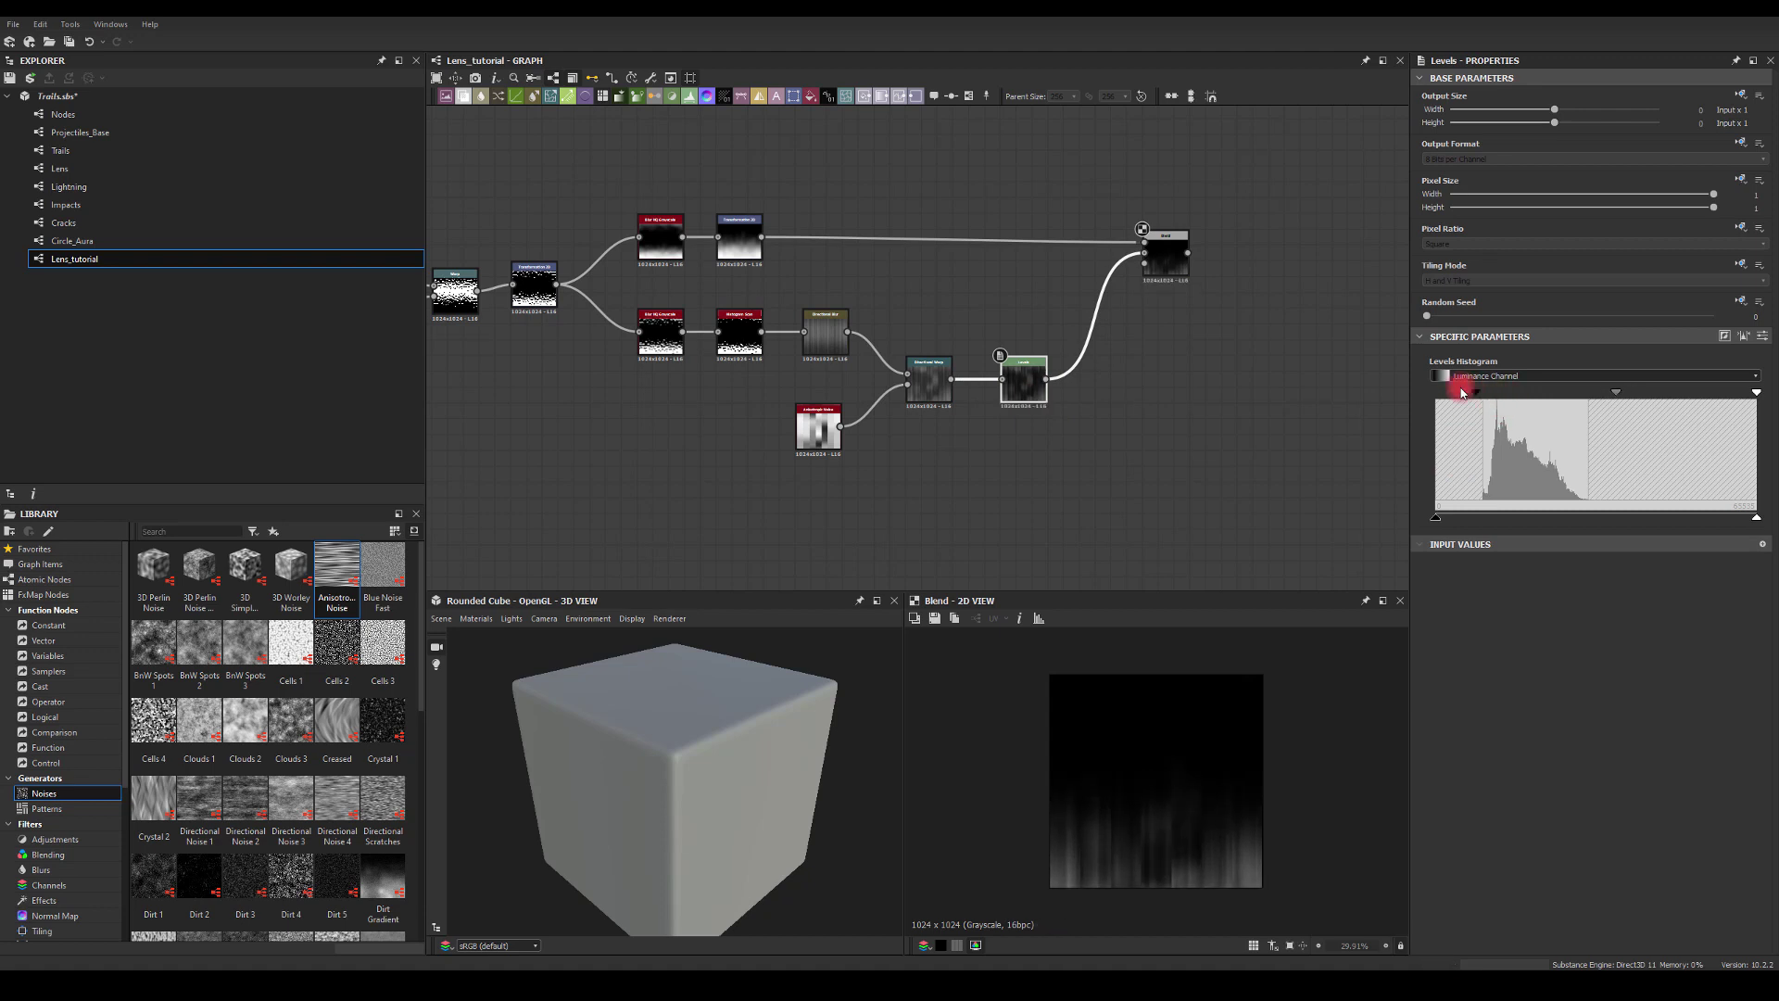
pyautogui.moveTo(1605, 393)
pyautogui.mouseDown()
pyautogui.moveTo(1640, 394)
pyautogui.moveTo(1577, 393)
pyautogui.moveTo(1616, 398)
pyautogui.mouseUp()
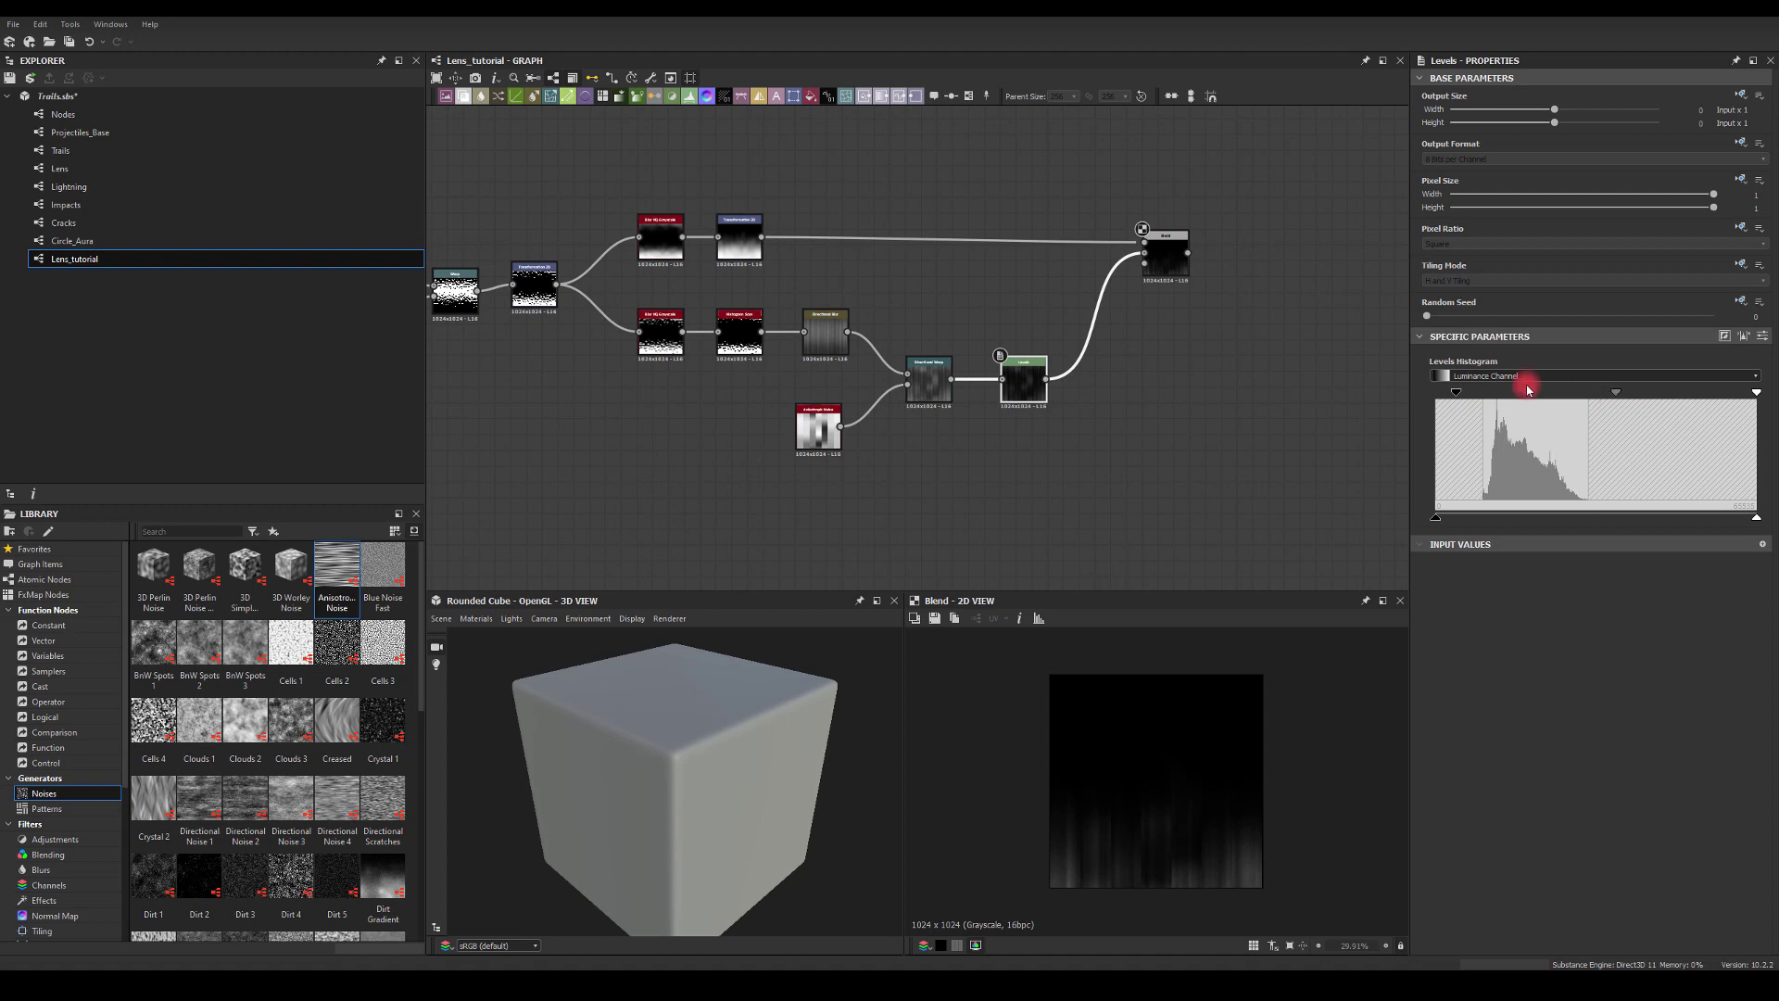
pyautogui.moveTo(1457, 391); pyautogui.dragTo(1435, 391)
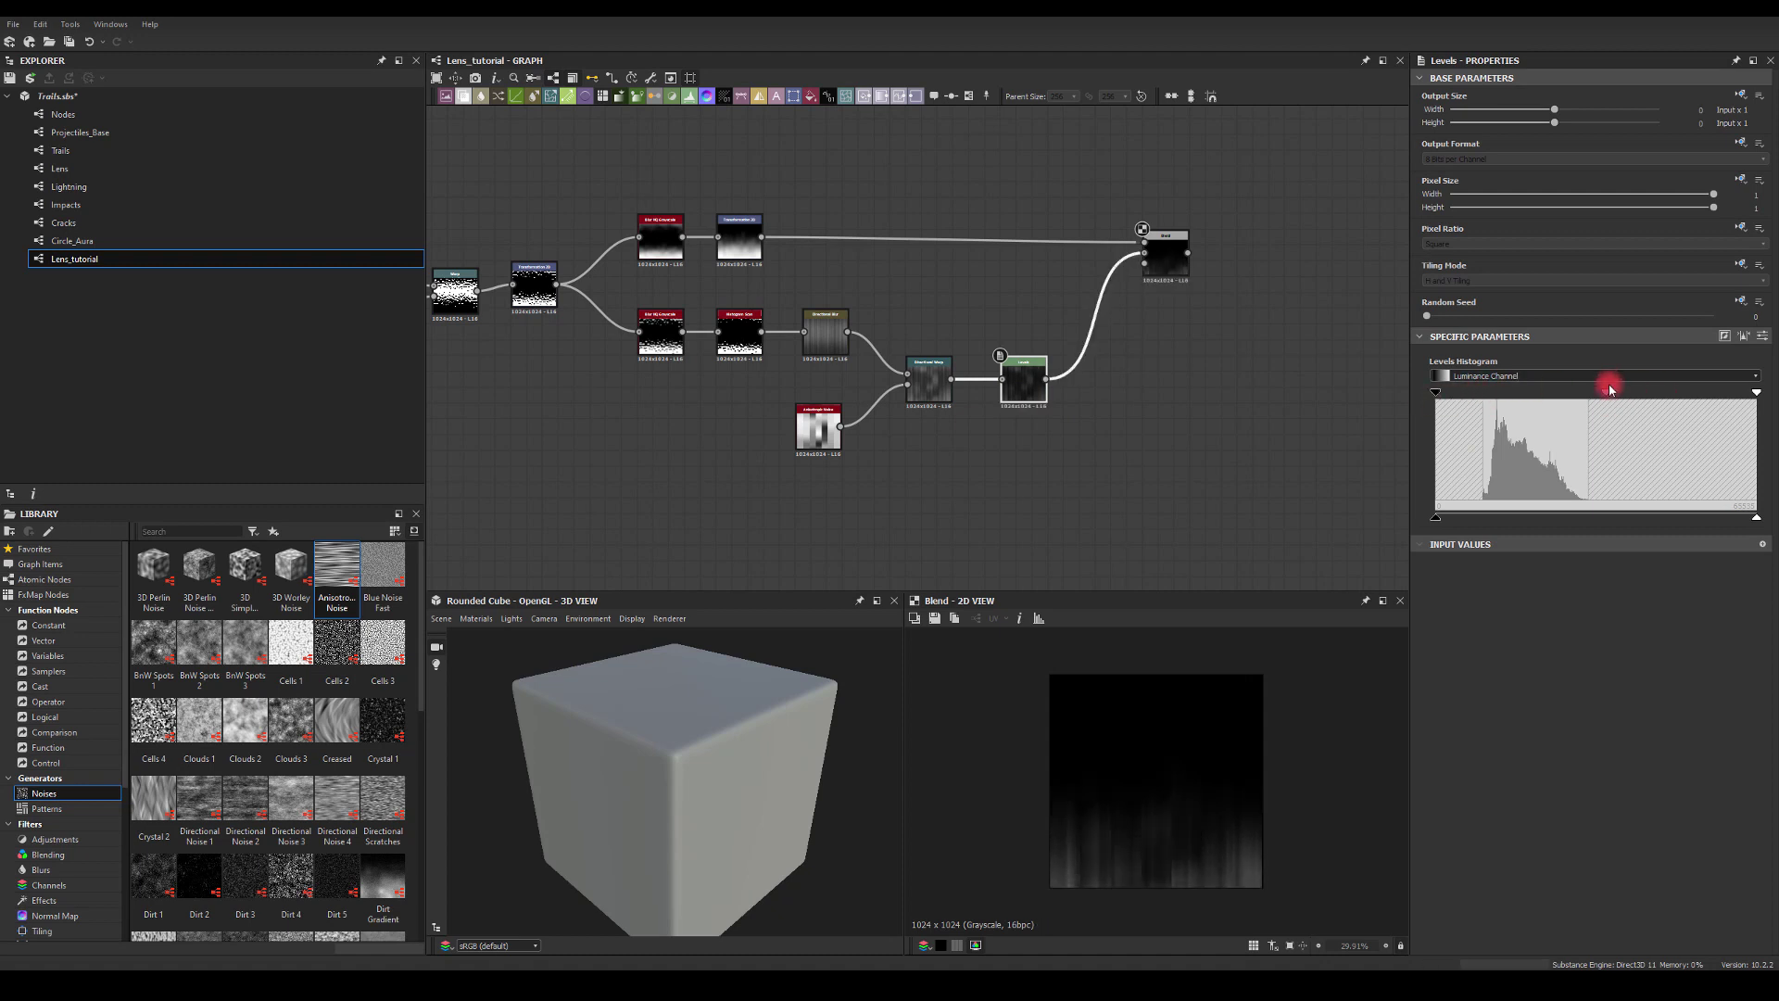
pyautogui.moveTo(1609, 390)
pyautogui.mouseDown()
pyautogui.moveTo(1592, 391)
pyautogui.moveTo(1607, 398)
pyautogui.mouseUp()
pyautogui.moveTo(1245, 355); pyautogui.dragTo(1052, 381, button='middle')
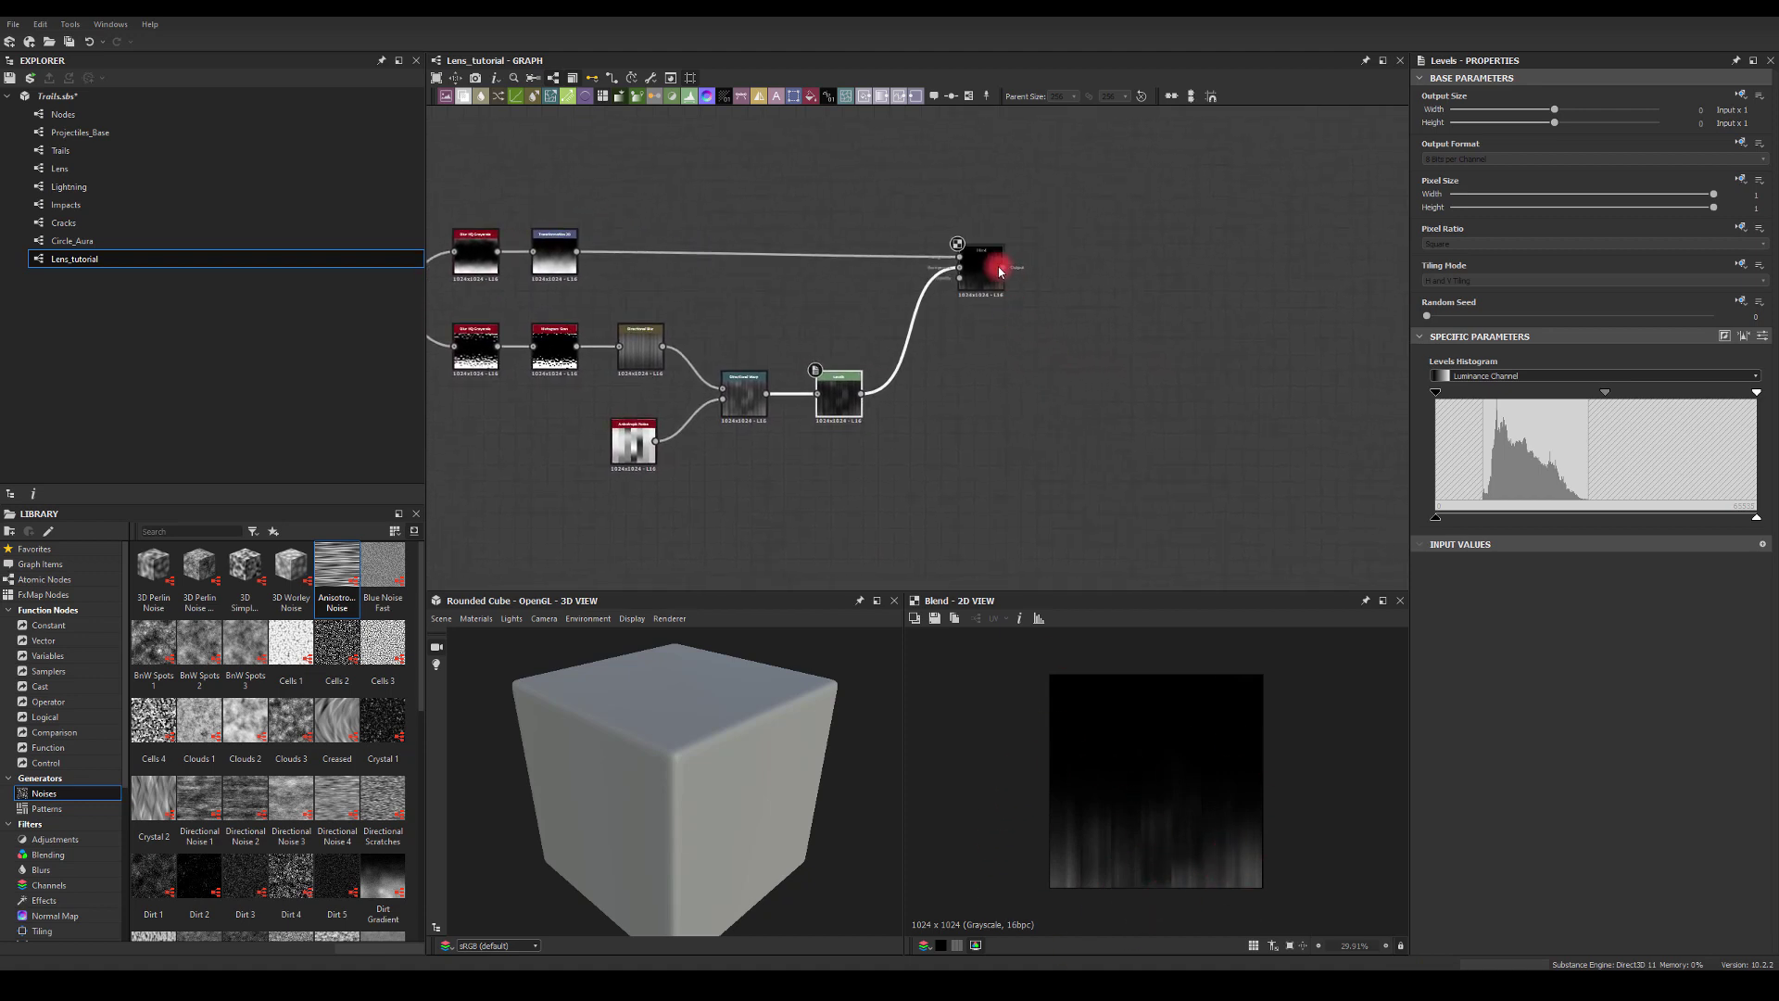
pyautogui.moveTo(1064, 270); pyautogui.dragTo(1109, 271)
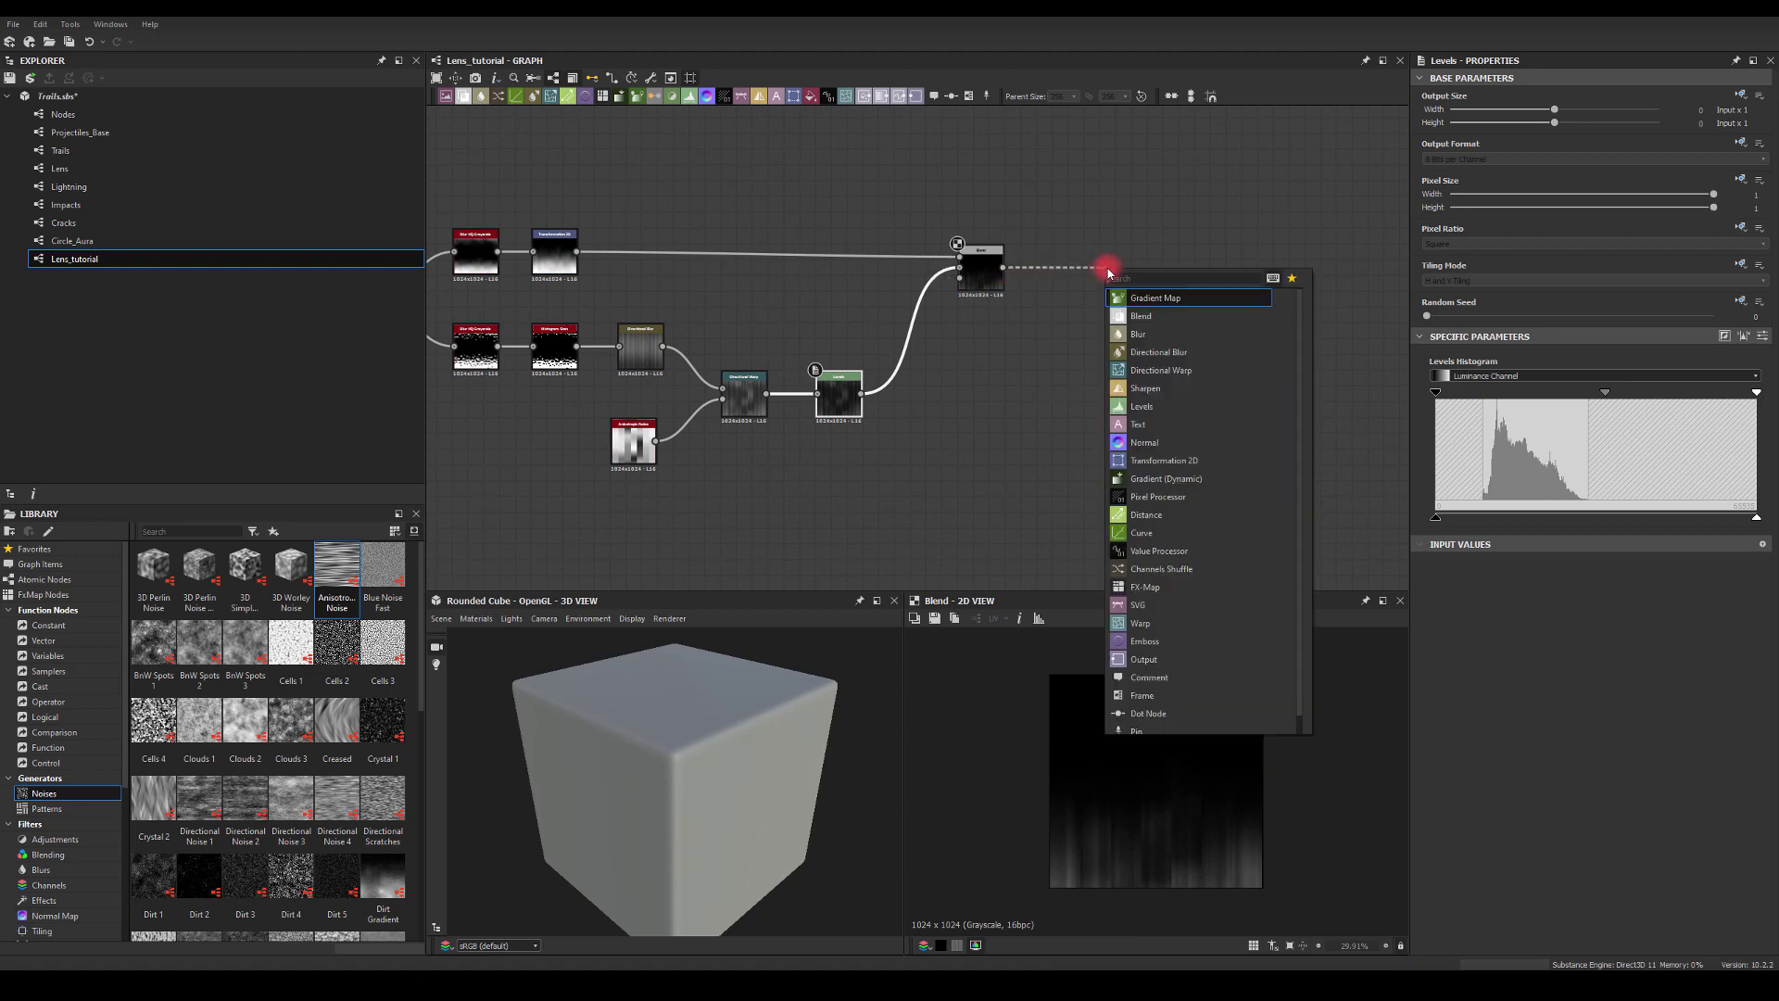
pyautogui.click(1111, 232)
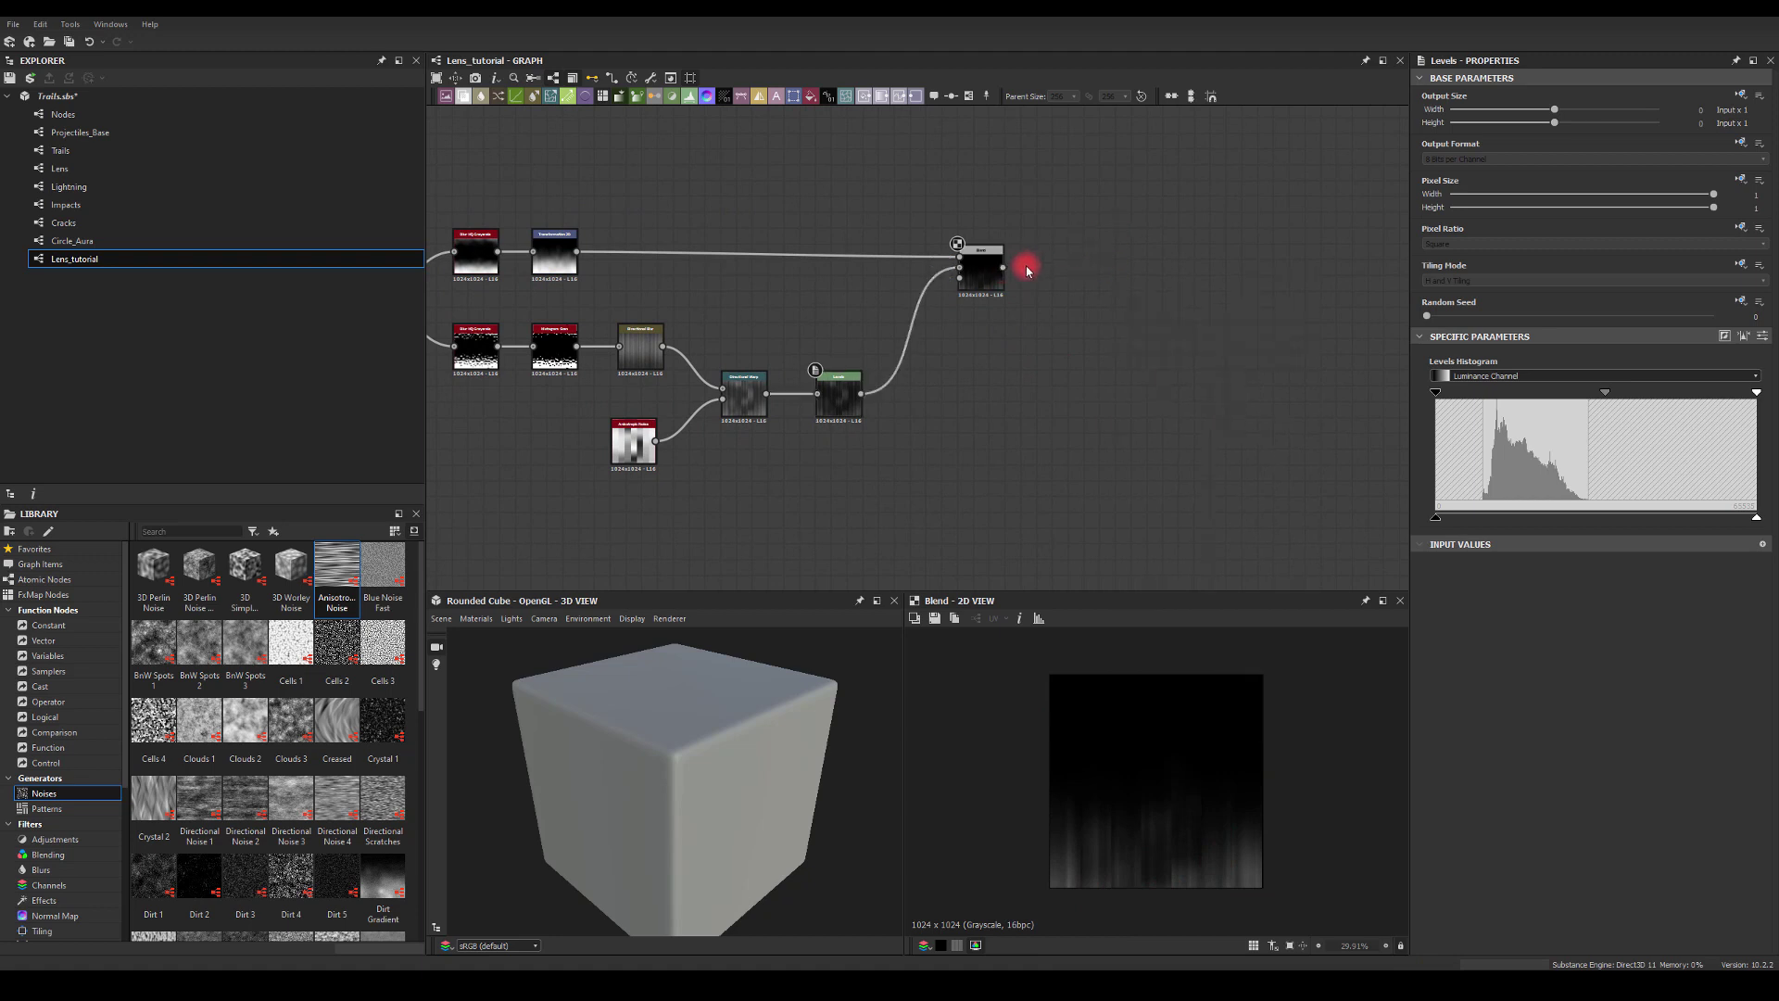
pyautogui.moveTo(1004, 268); pyautogui.dragTo(1132, 265)
pyautogui.write('sh')
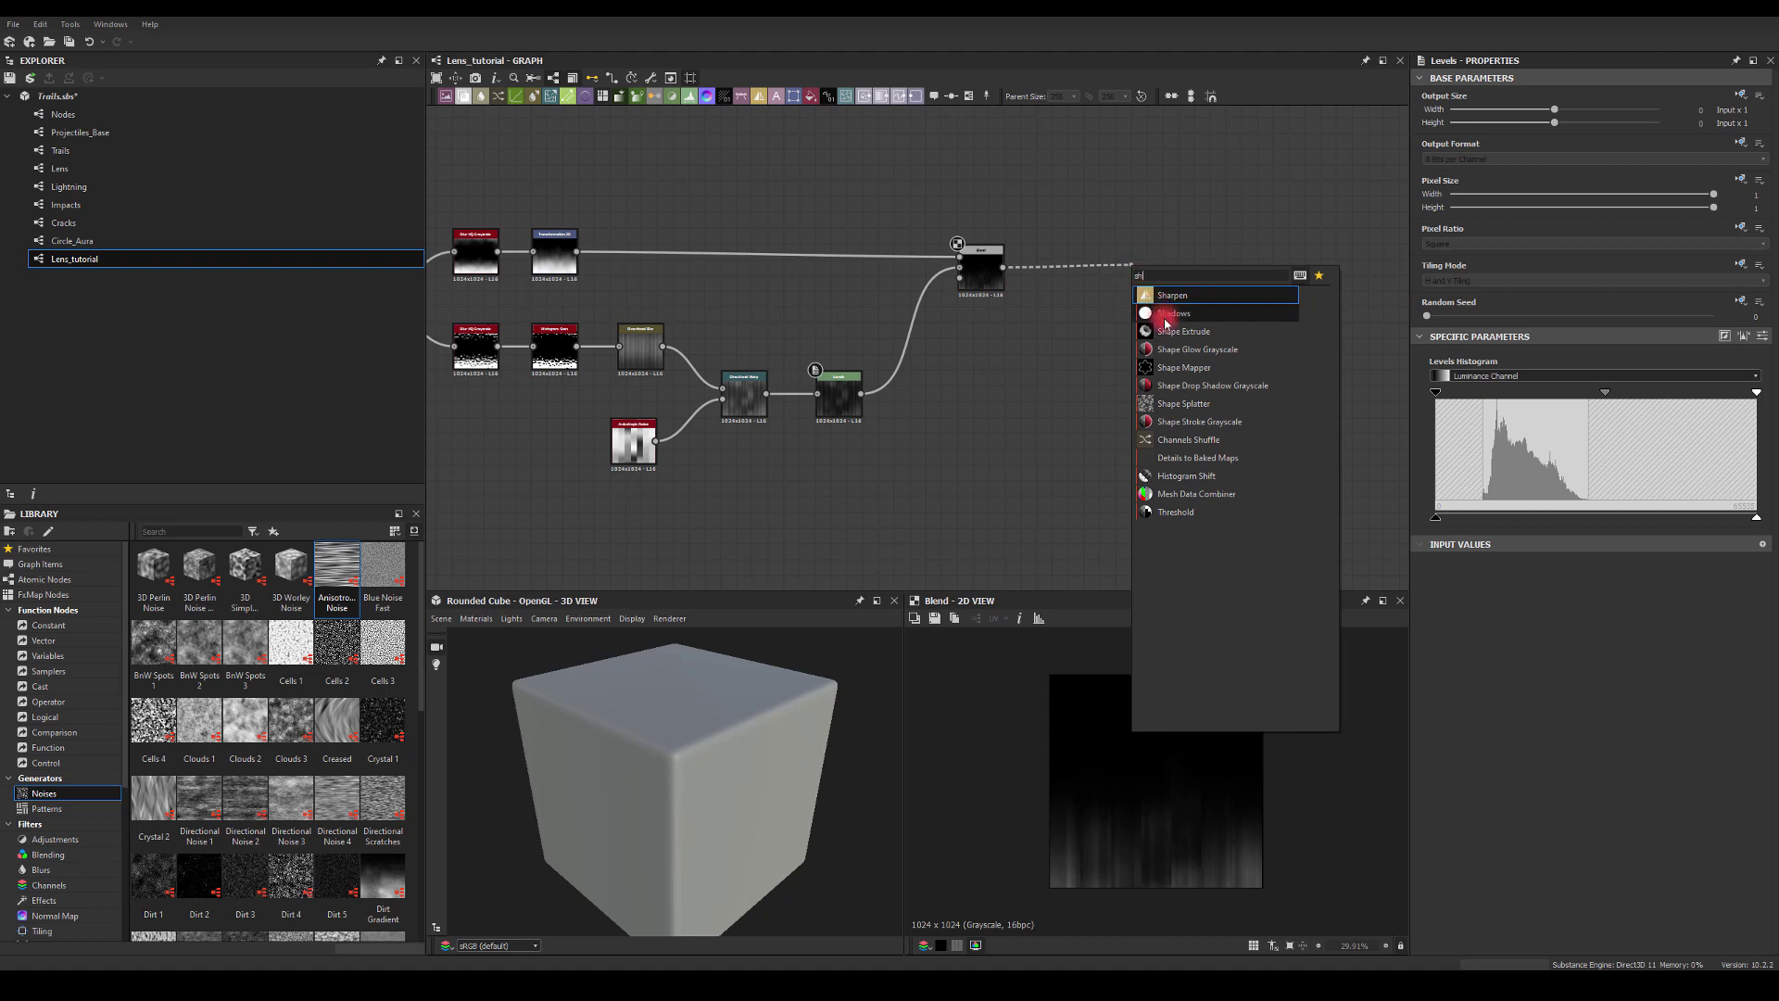
pyautogui.click(1165, 330)
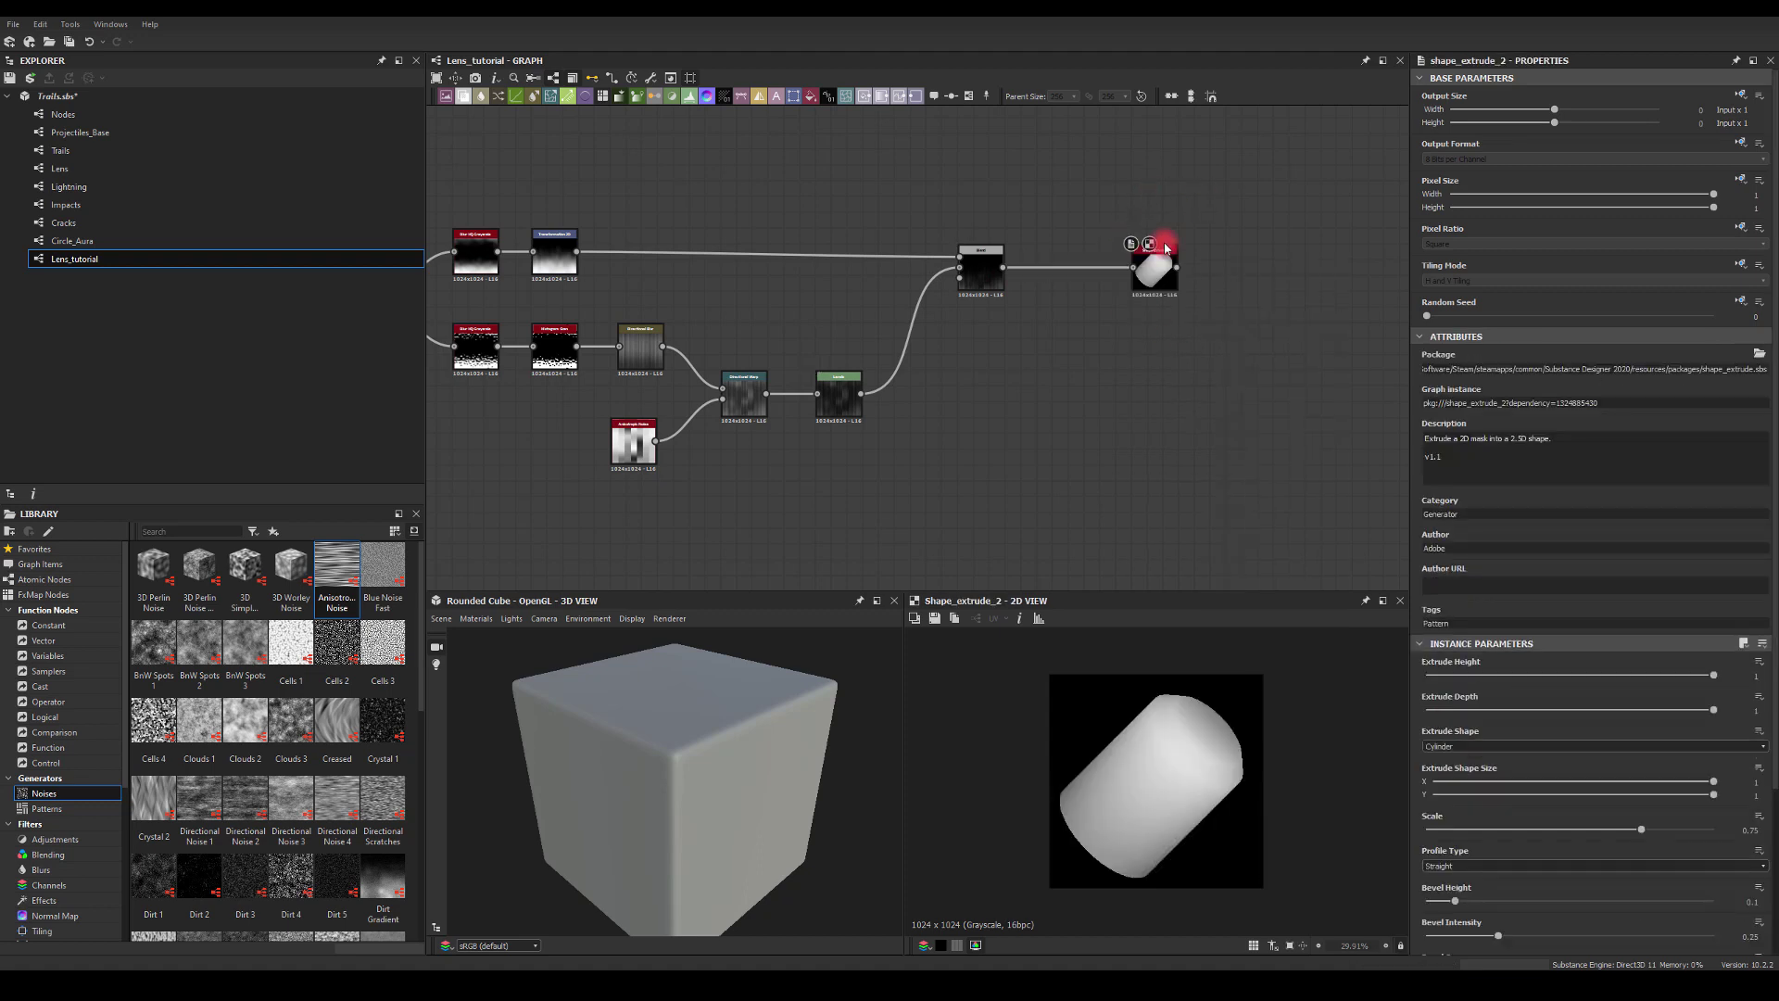
# Add a Shape Mapper node after the Blend node and lower its radius to about 0.17.
pyautogui.moveTo(1103, 269); pyautogui.dragTo(1143, 269)
pyautogui.write('sha')
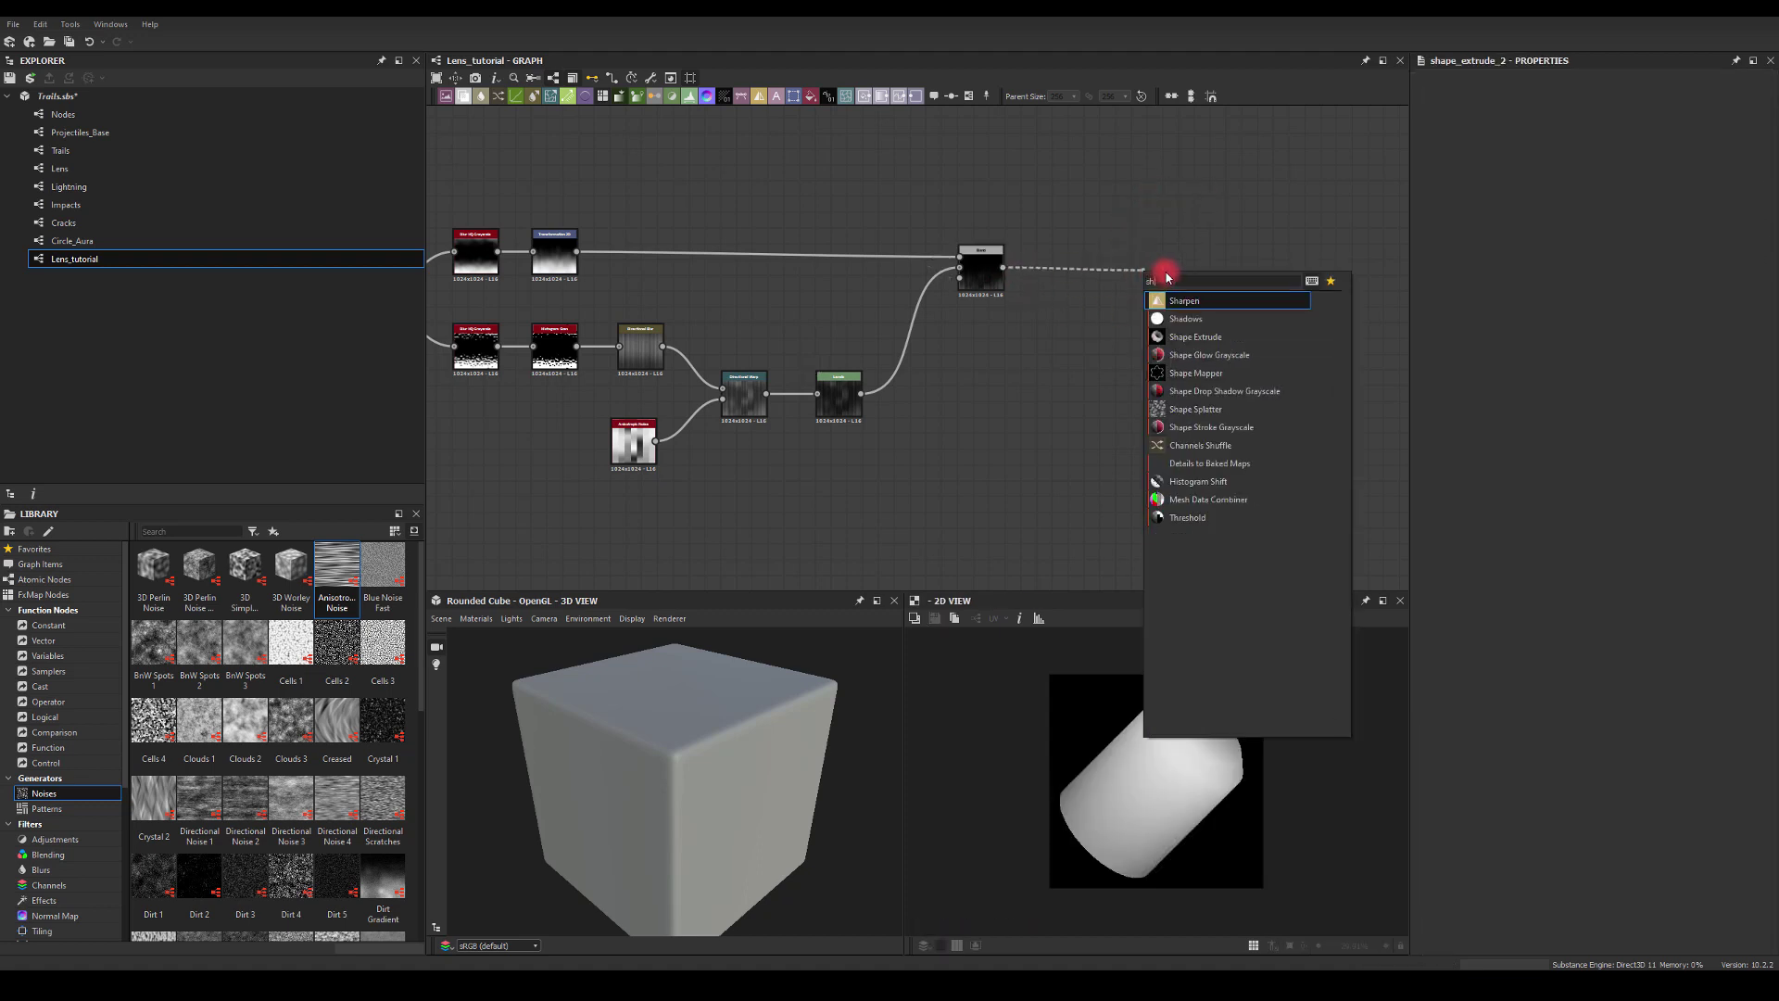
pyautogui.click(1186, 373)
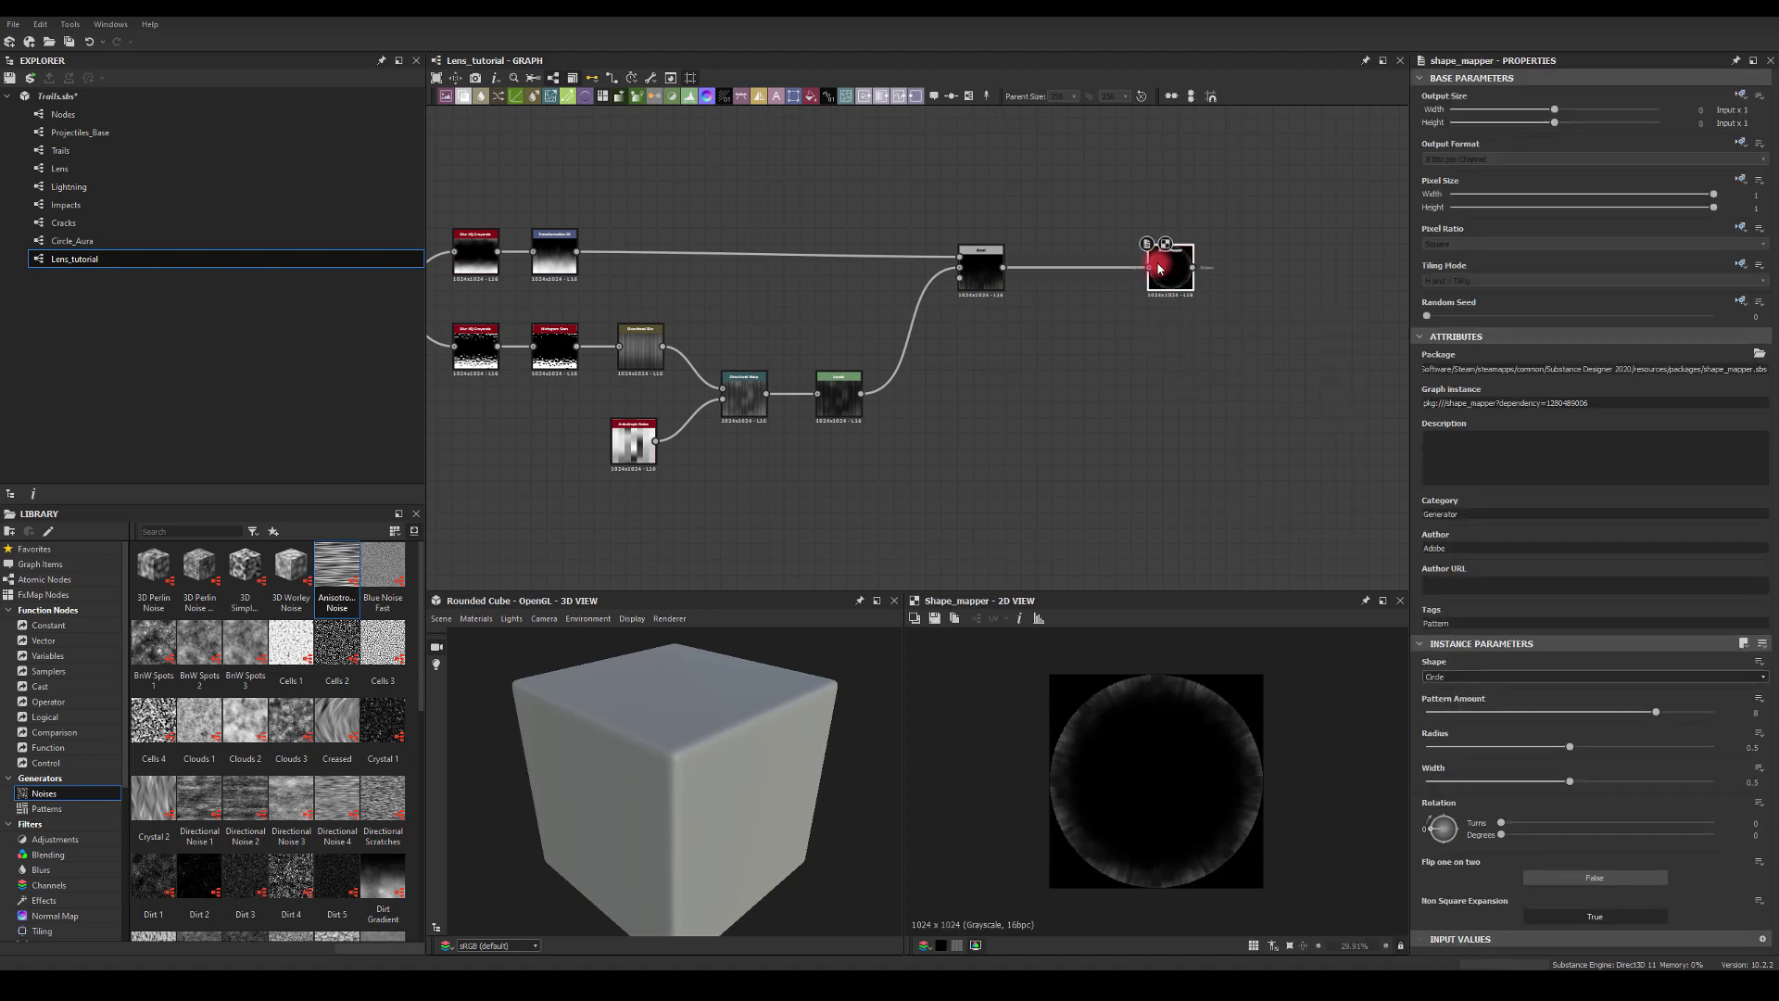
pyautogui.moveTo(1152, 276); pyautogui.dragTo(1130, 276)
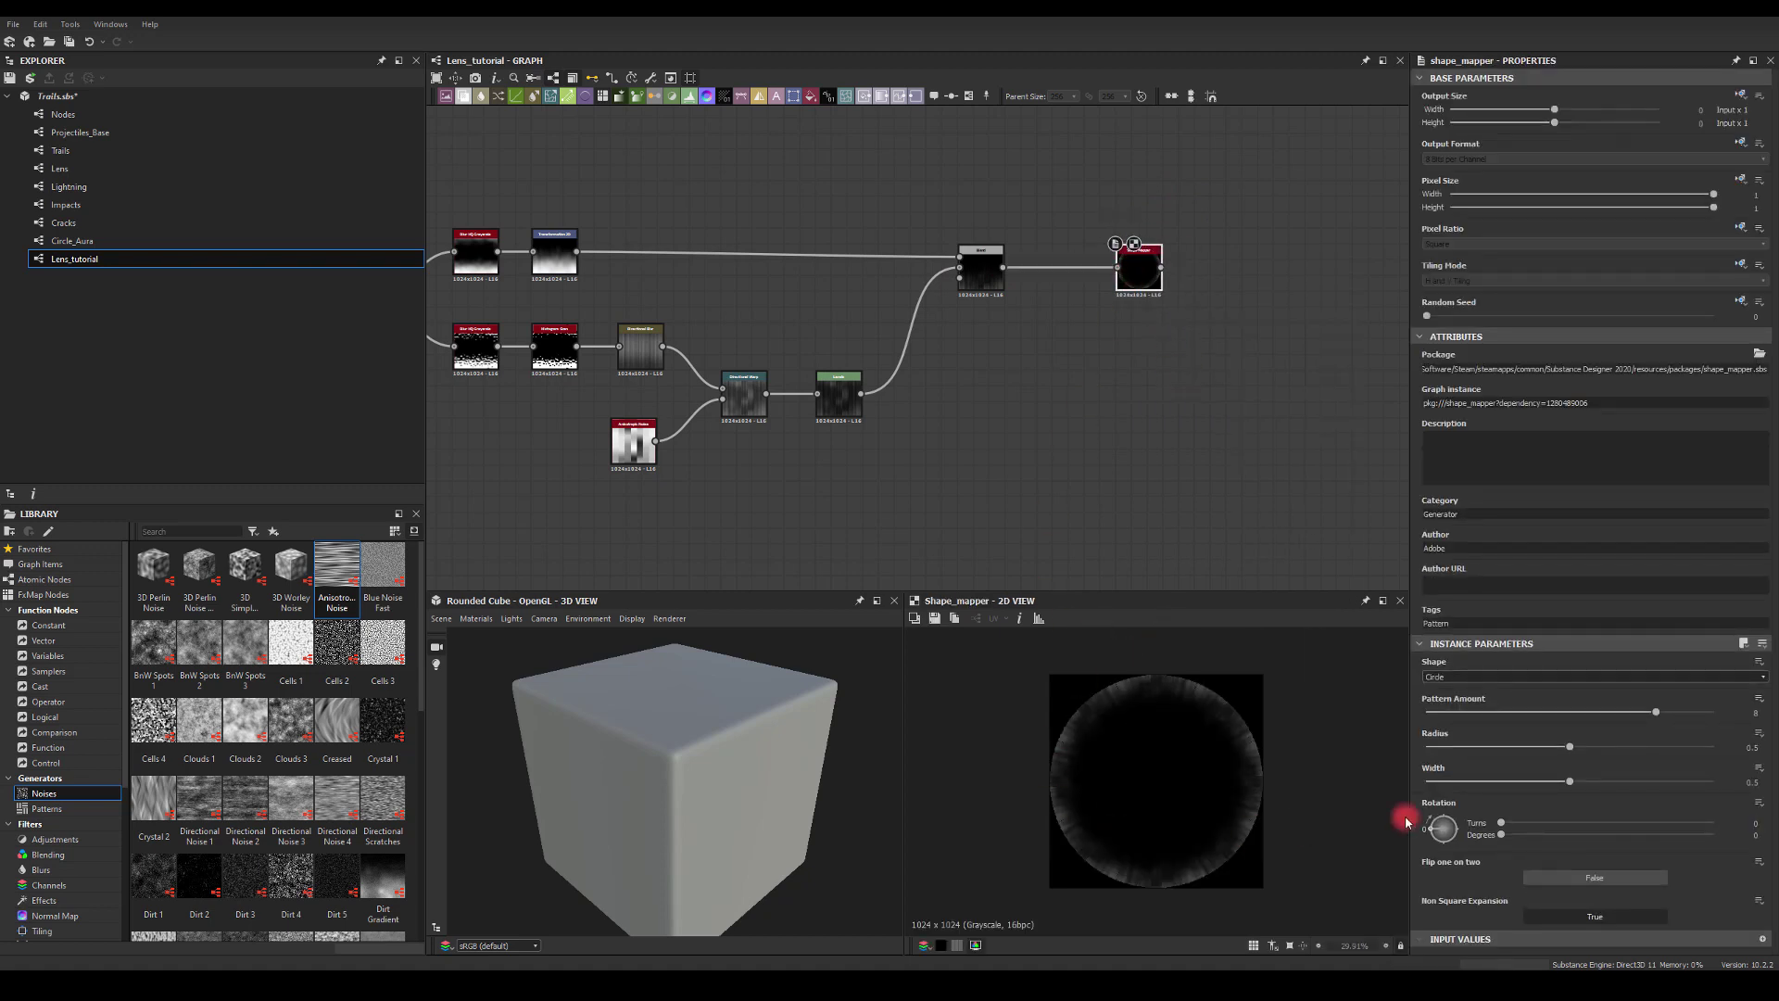
pyautogui.moveTo(1550, 746); pyautogui.dragTo(1477, 753)
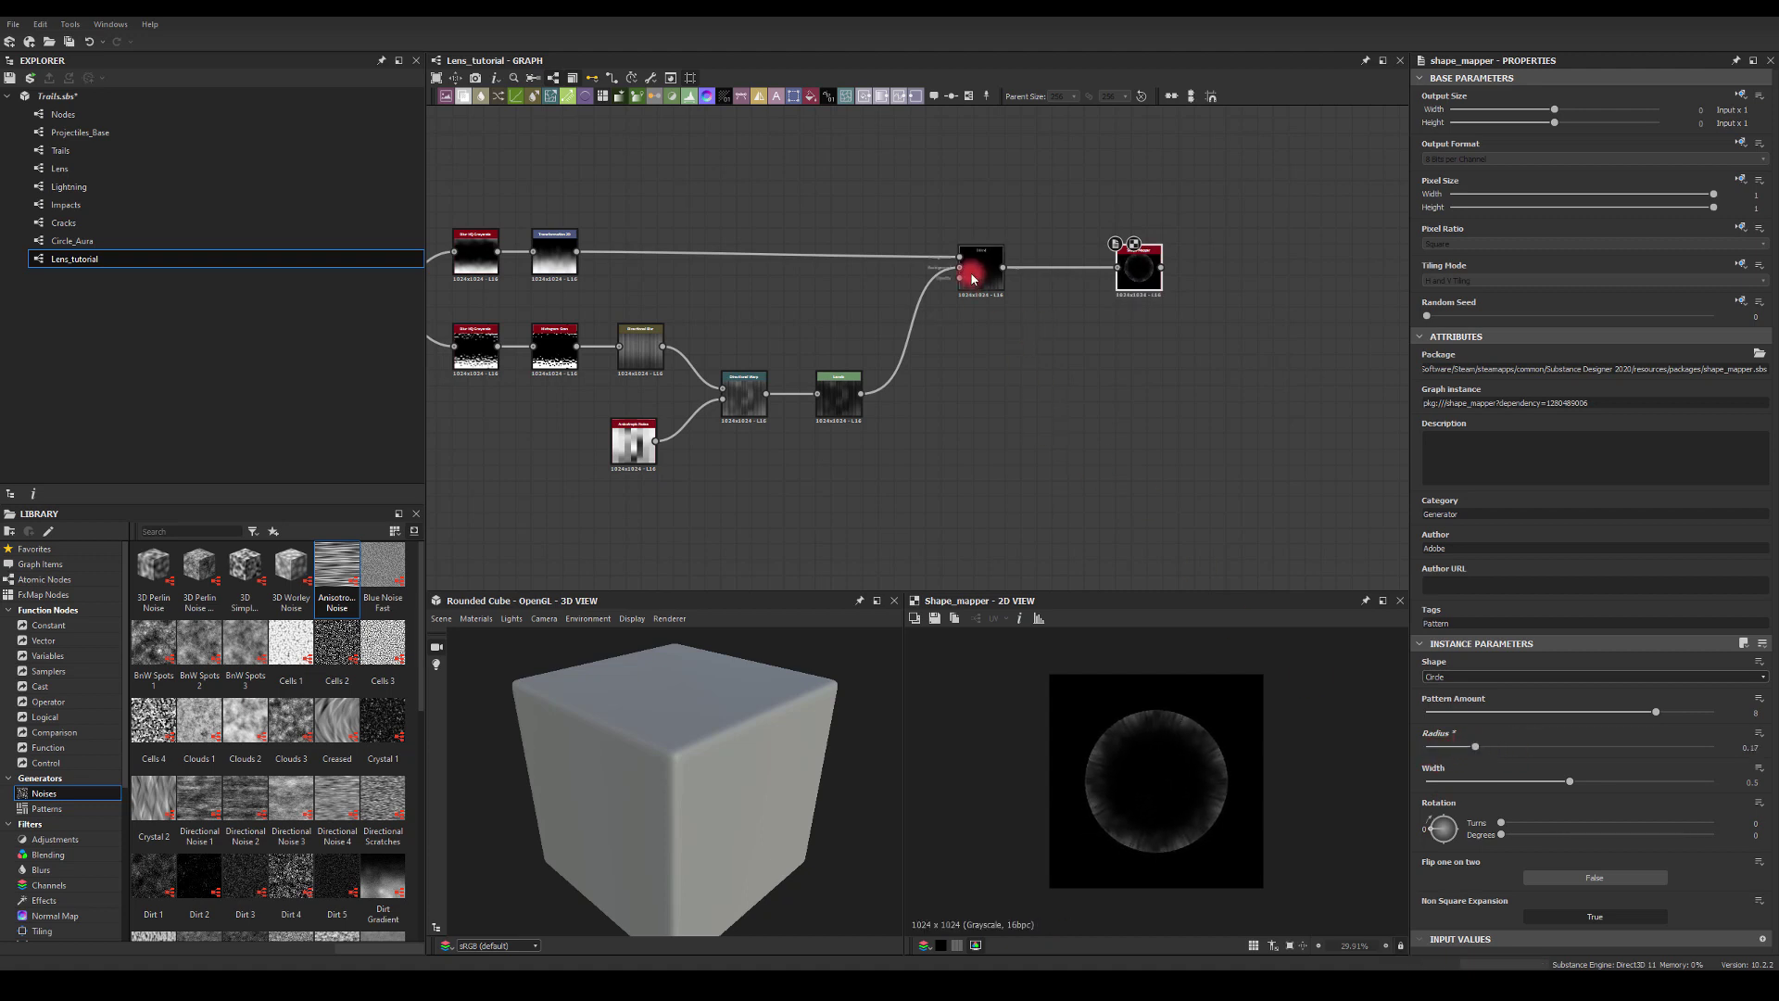
# Branch a Transformation 2D node off the Blend, rotate it by 180 degrees and align it beneath the Shape Mapper.
pyautogui.moveTo(1002, 268); pyautogui.dragTo(1081, 391)
pyautogui.write('trans')
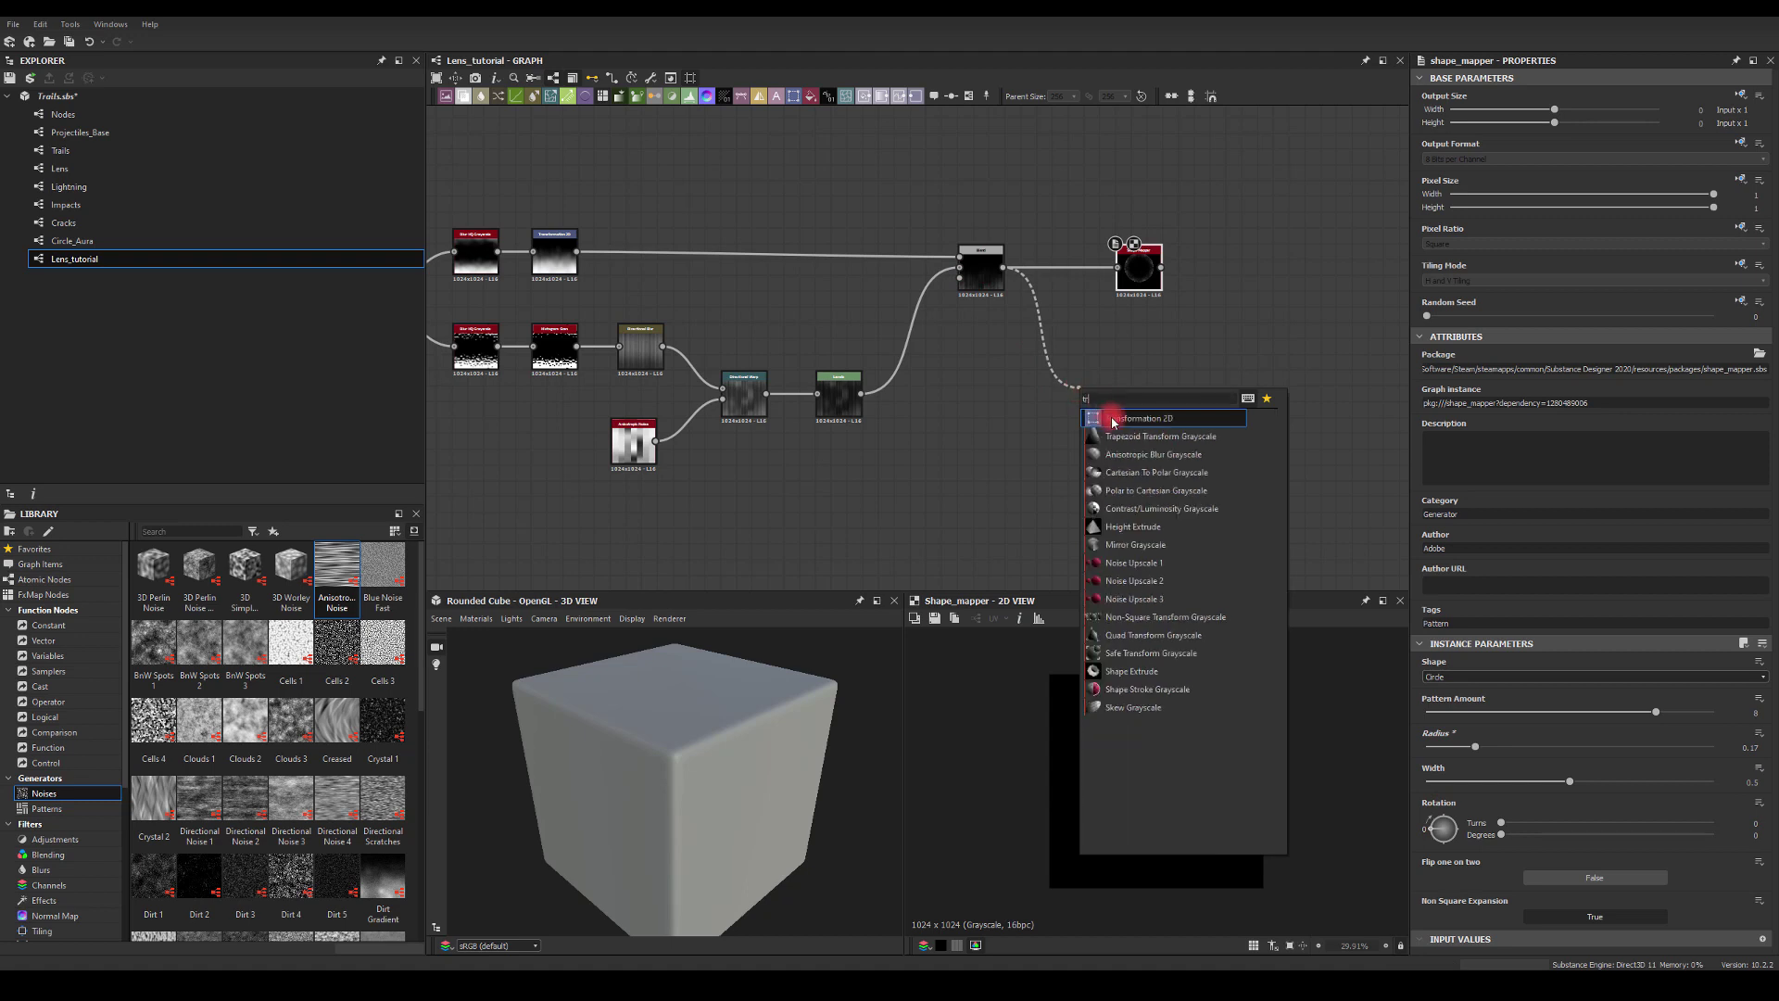
pyautogui.click(1109, 415)
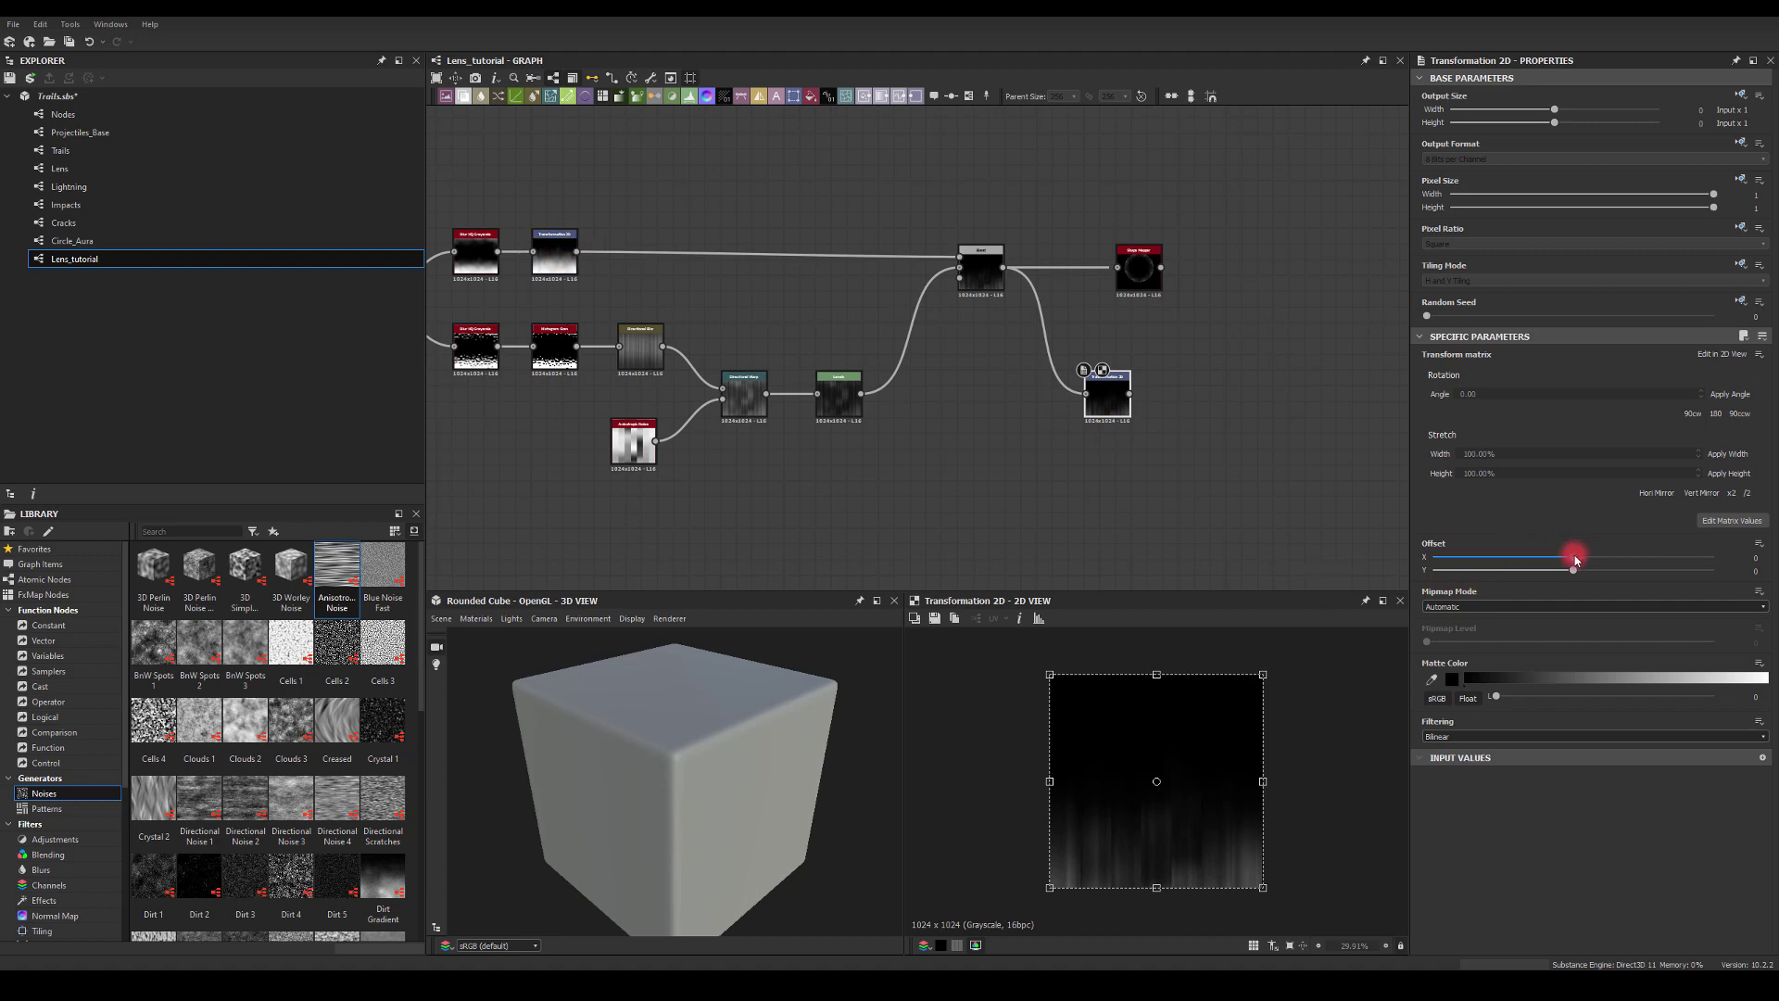
pyautogui.moveTo(1574, 557)
pyautogui.mouseDown()
pyautogui.moveTo(1404, 577)
pyautogui.moveTo(1575, 572)
pyautogui.mouseUp()
pyautogui.click(1714, 415)
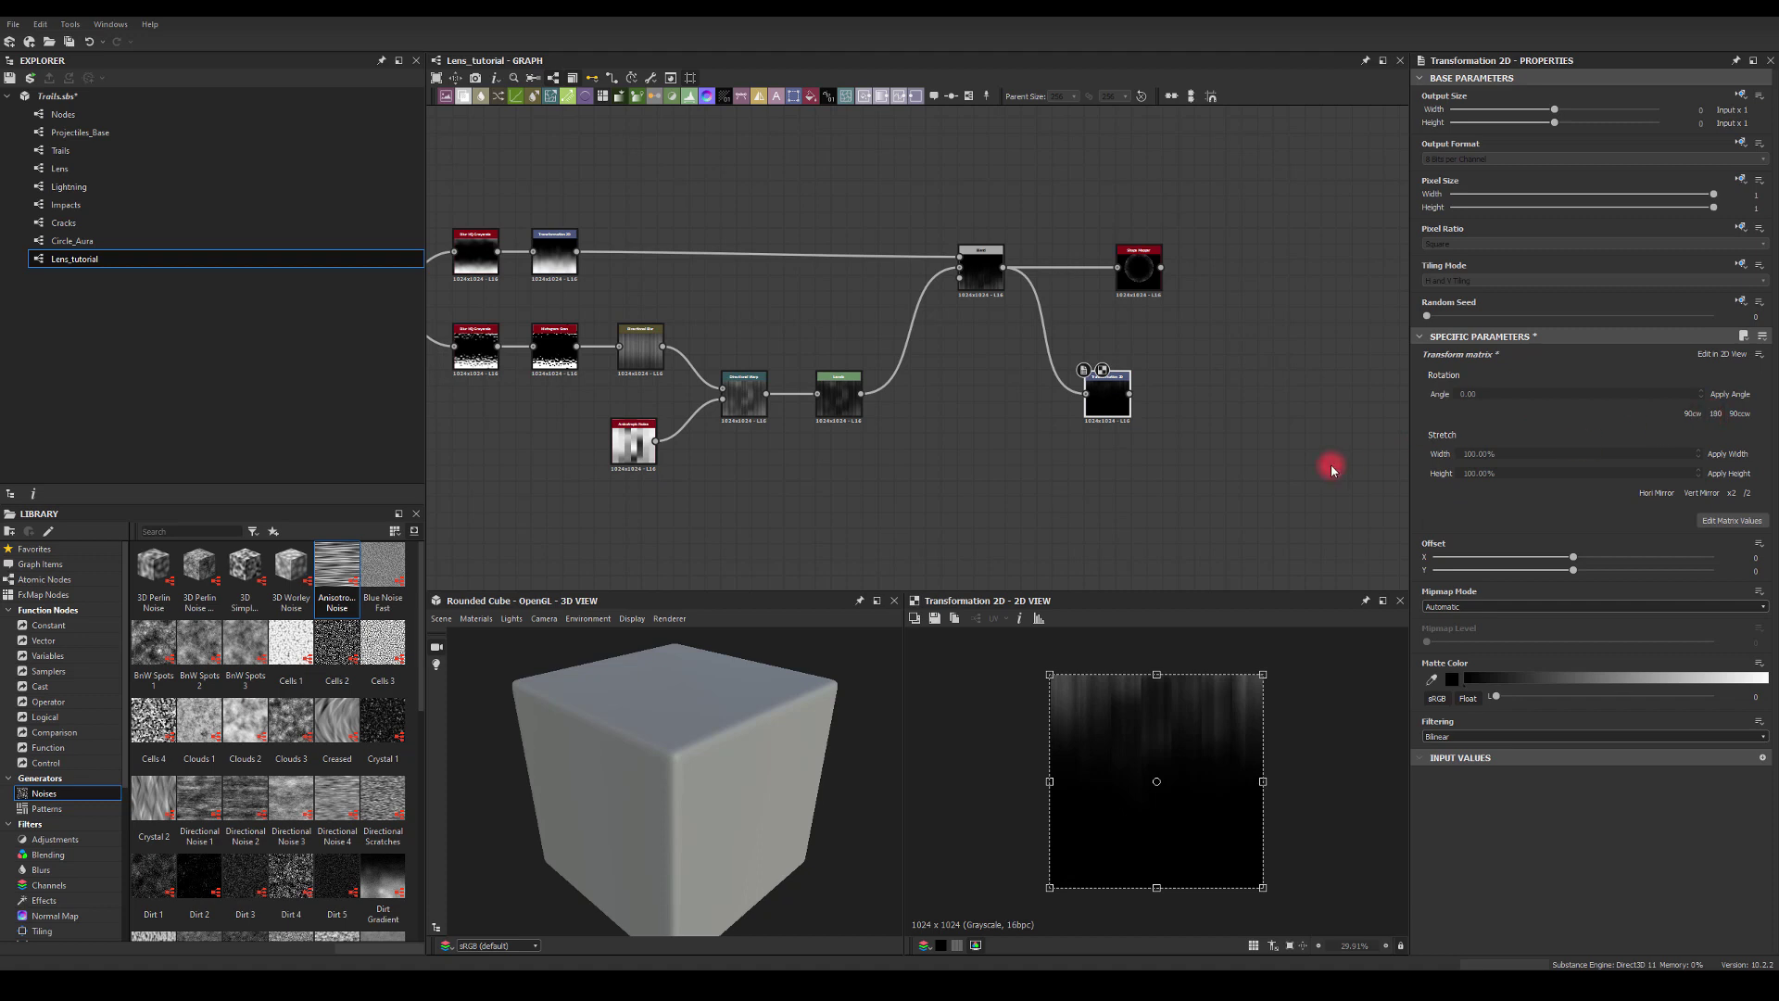
pyautogui.moveTo(1112, 397); pyautogui.dragTo(1143, 396)
# Add a Blur HQ Grayscale node after the Shape Mapper with intensity about 2.5 and quality 1.
pyautogui.doubleClick(1140, 262)
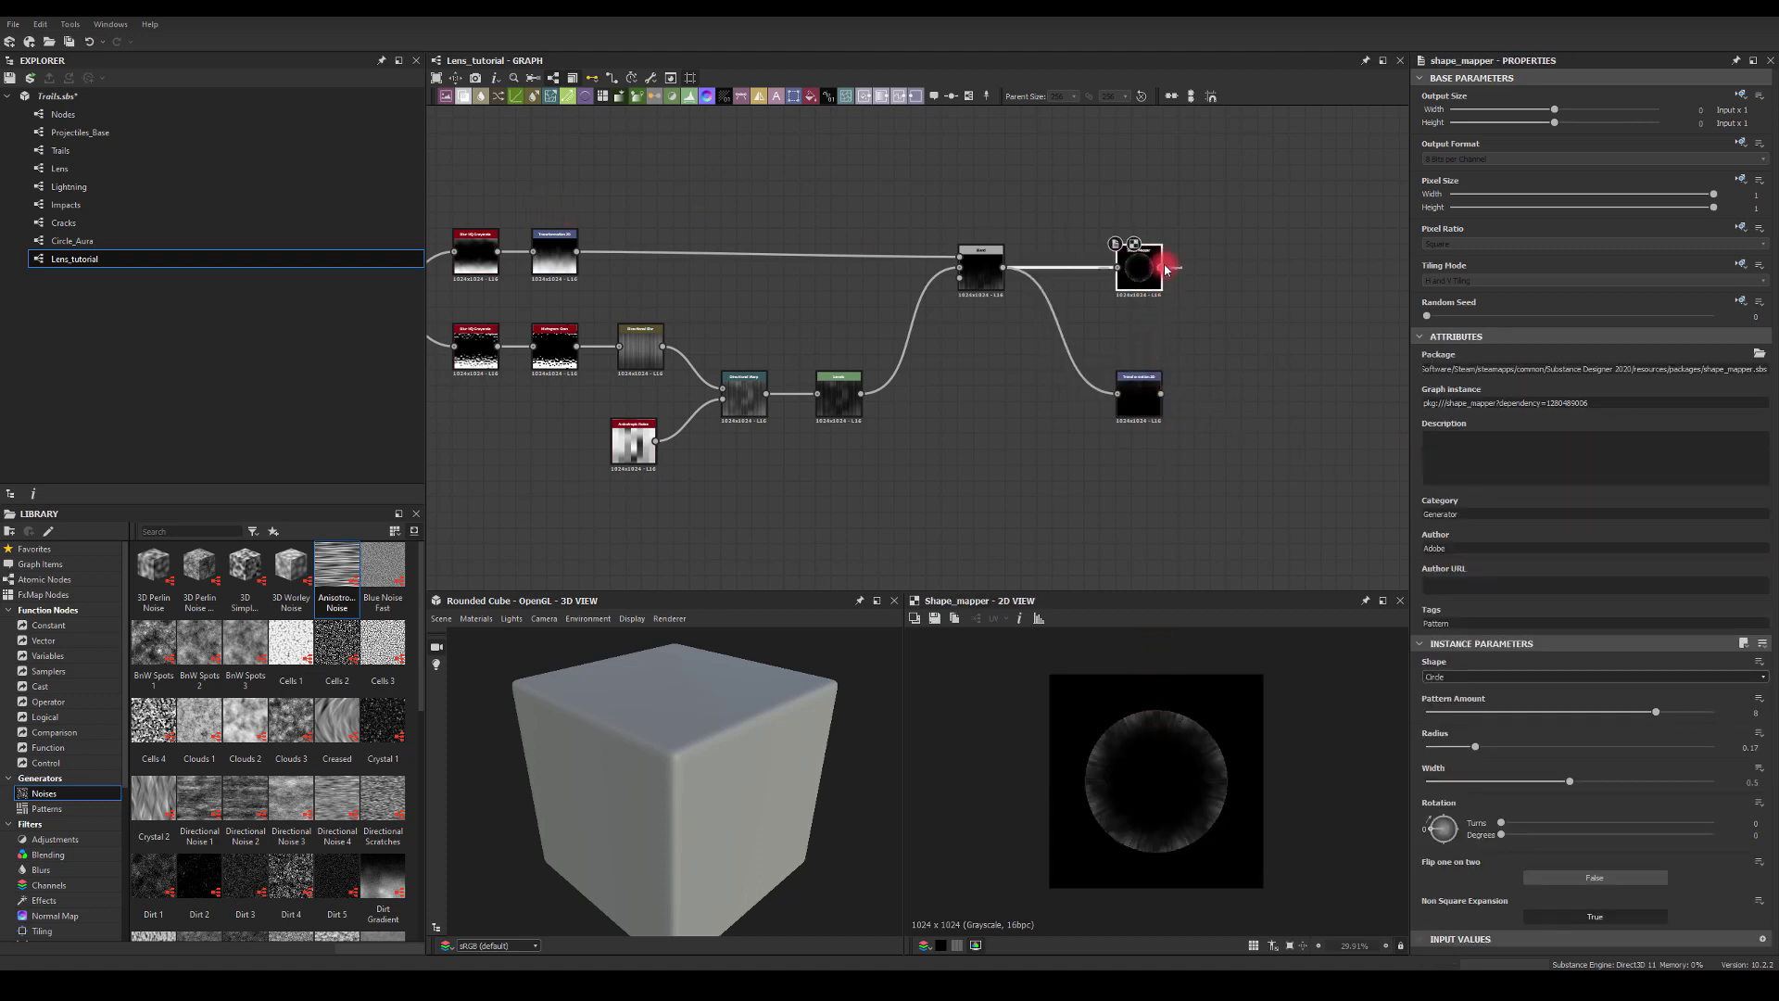
pyautogui.moveTo(1161, 266); pyautogui.dragTo(1229, 247)
pyautogui.write('blur')
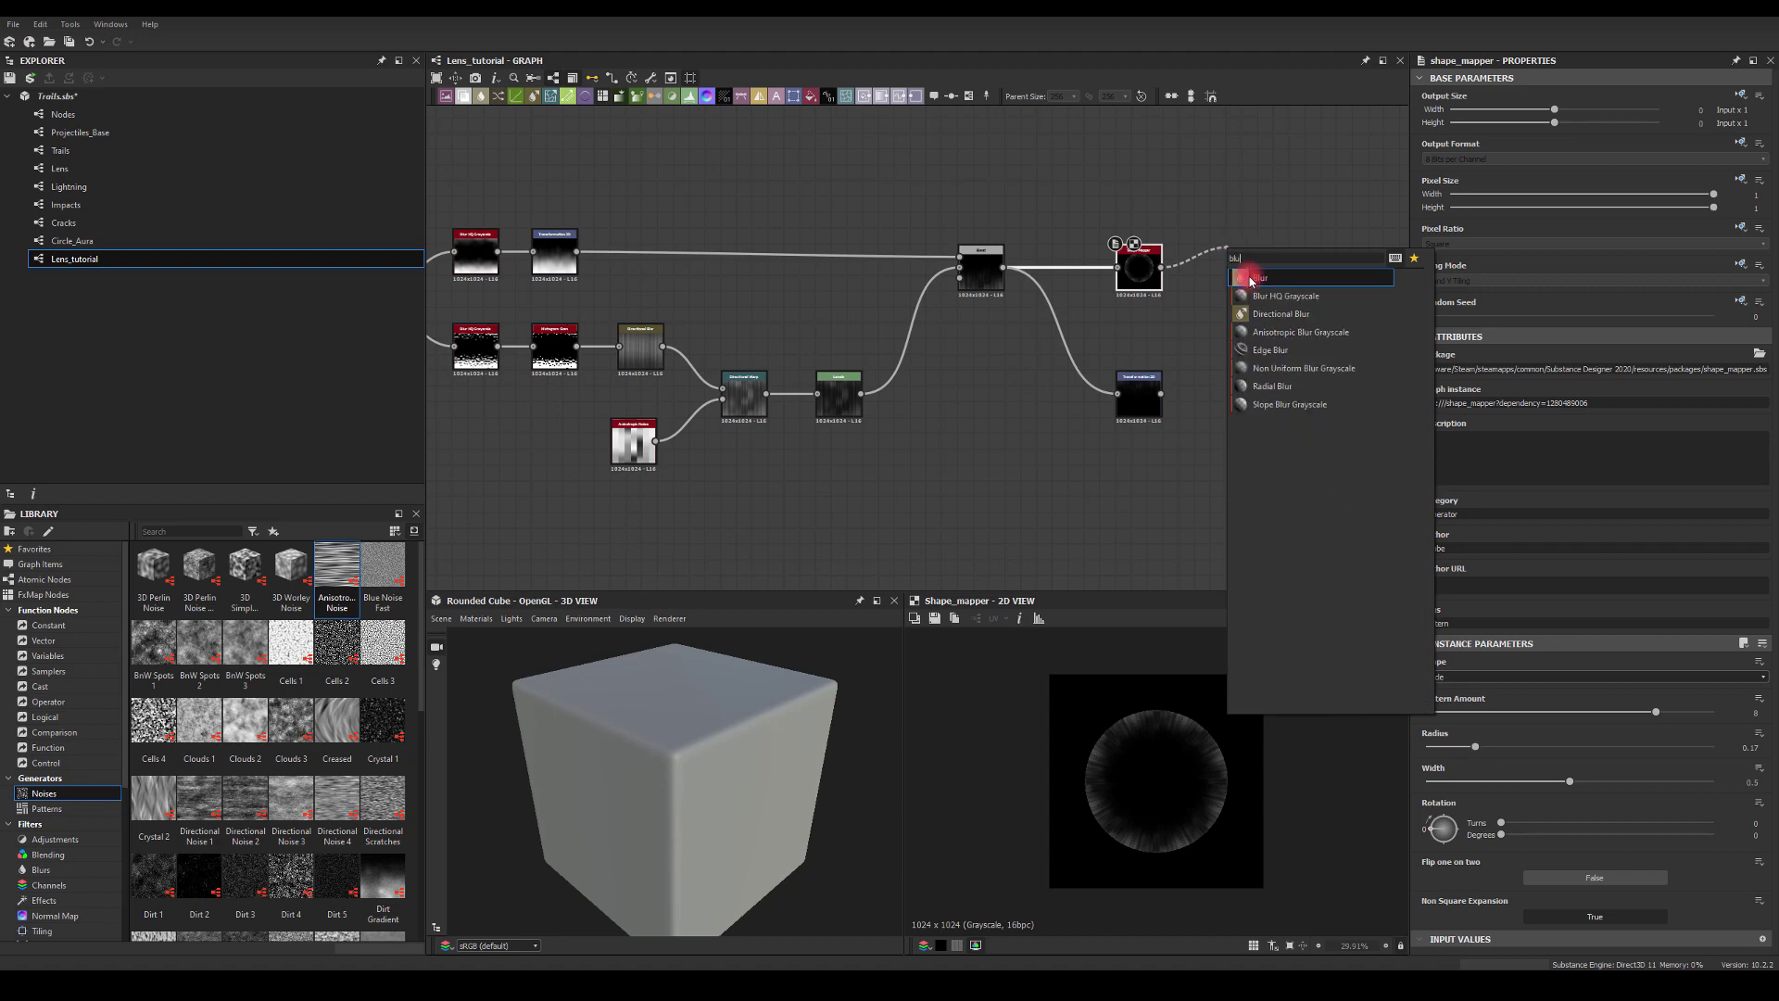
pyautogui.click(1252, 293)
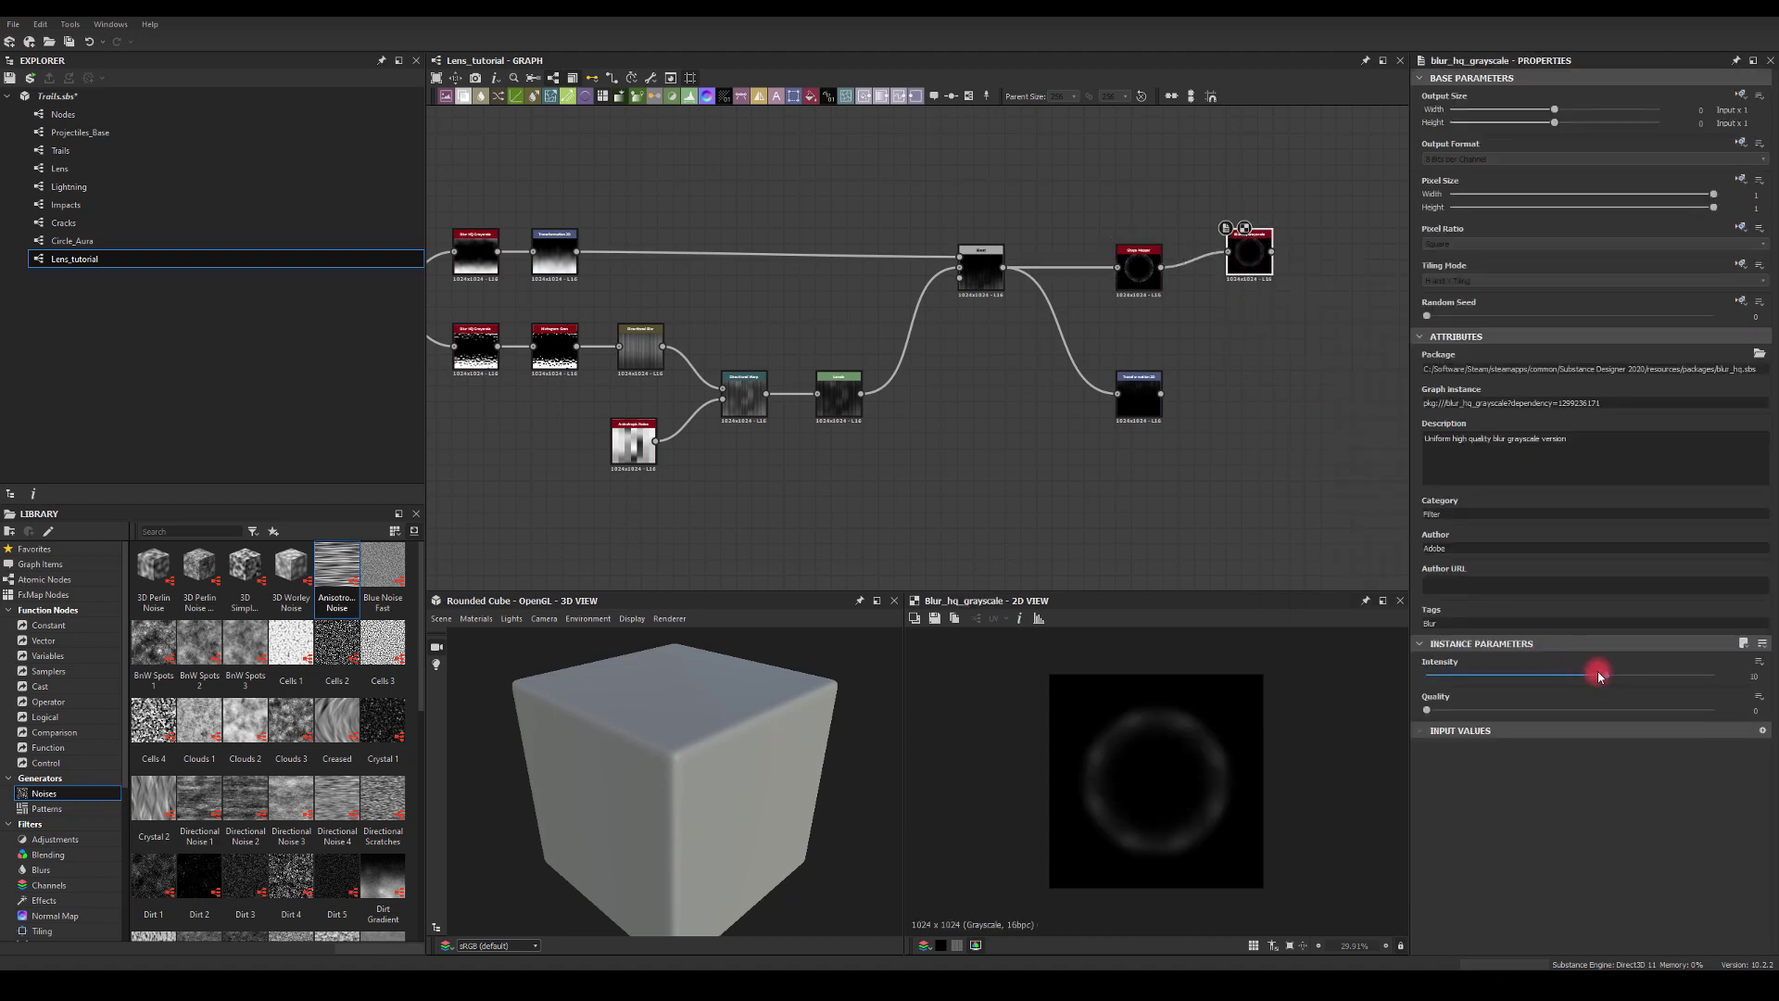
pyautogui.moveTo(1591, 674); pyautogui.dragTo(1714, 710)
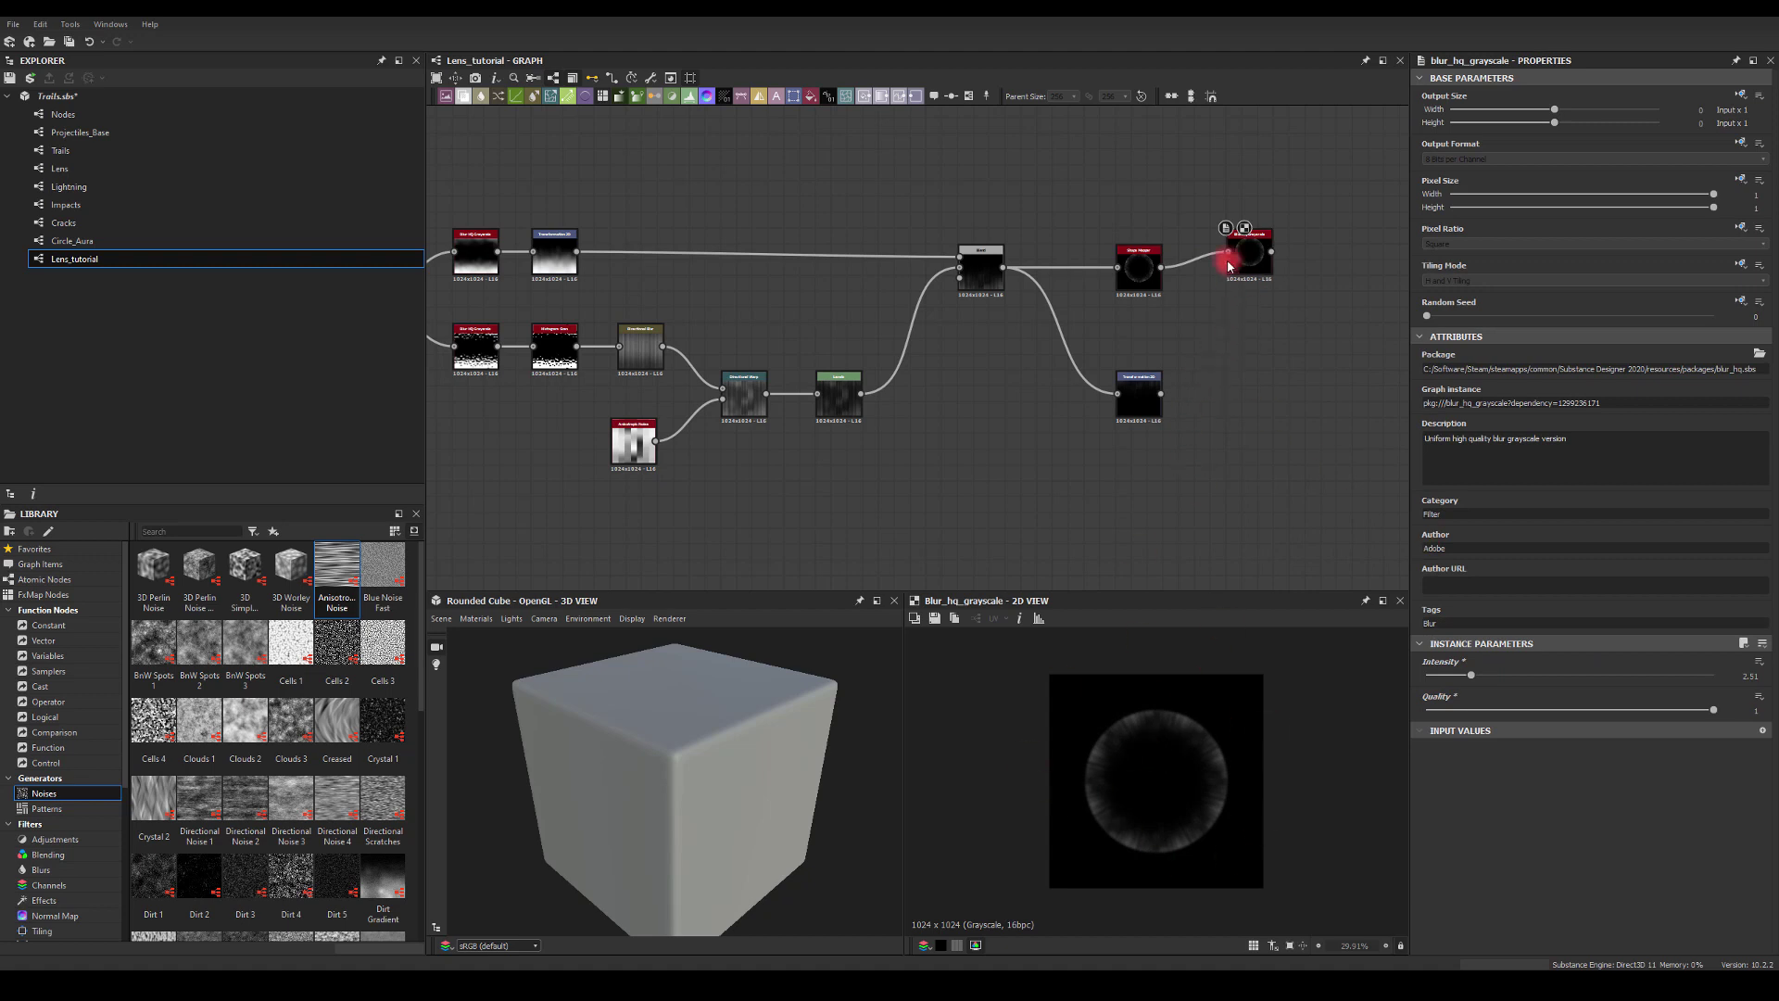
# Delete the Shape Mapper and Blur HQ Grayscale nodes at the end of the graph.
pyautogui.moveTo(1111, 189); pyautogui.dragTo(1248, 288)
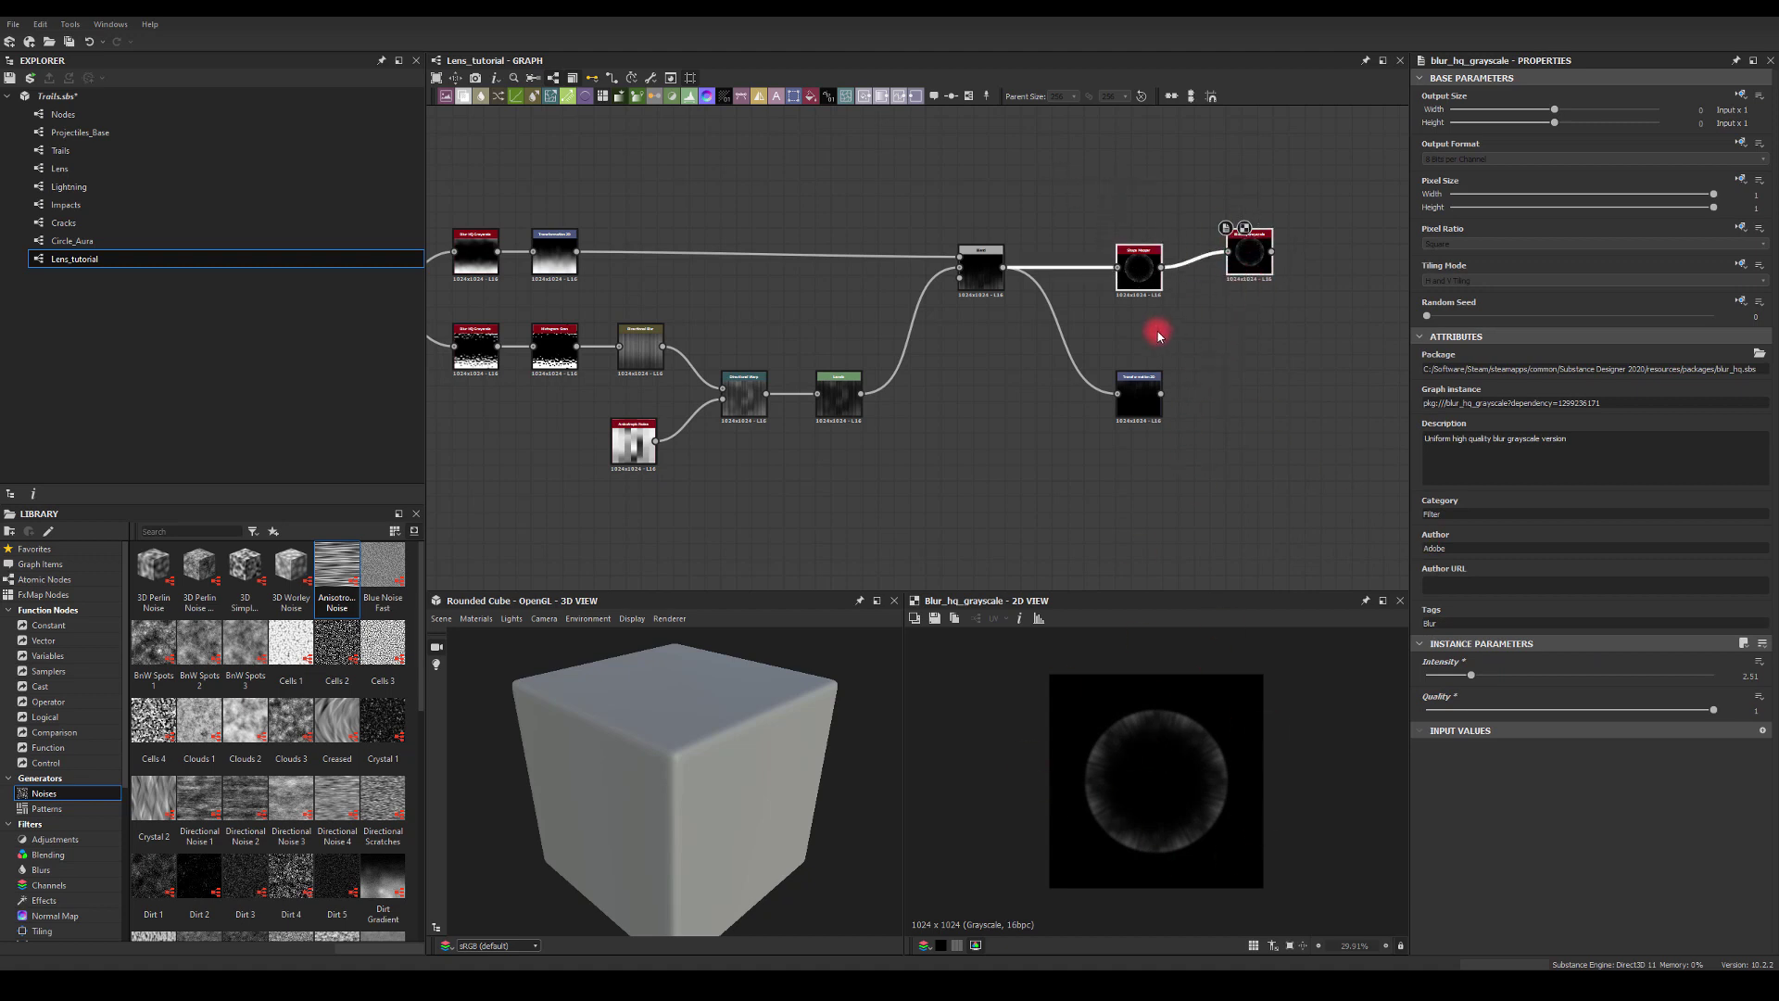
pyautogui.press('Delete')
# Place the rotated Transformation 2D beside the Blend and connect a new Shape Mapper node to its output.
pyautogui.click(1086, 289)
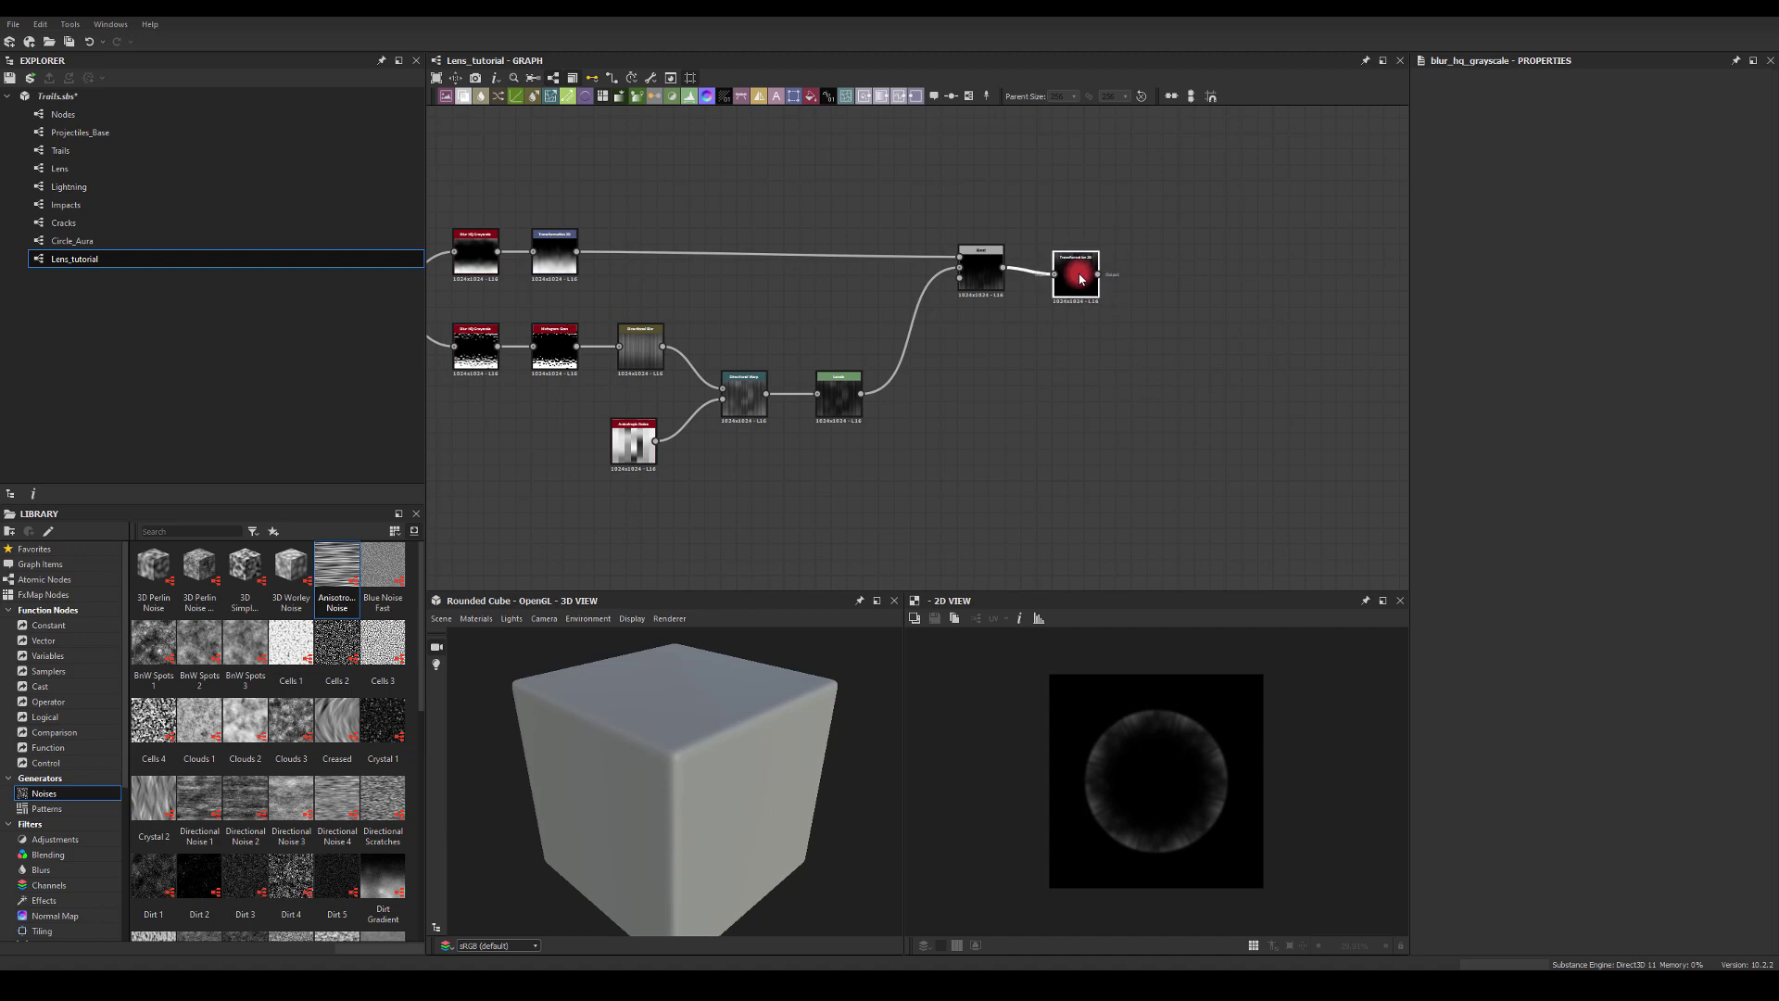
pyautogui.moveTo(1097, 272); pyautogui.dragTo(1221, 273)
pyautogui.write('sha')
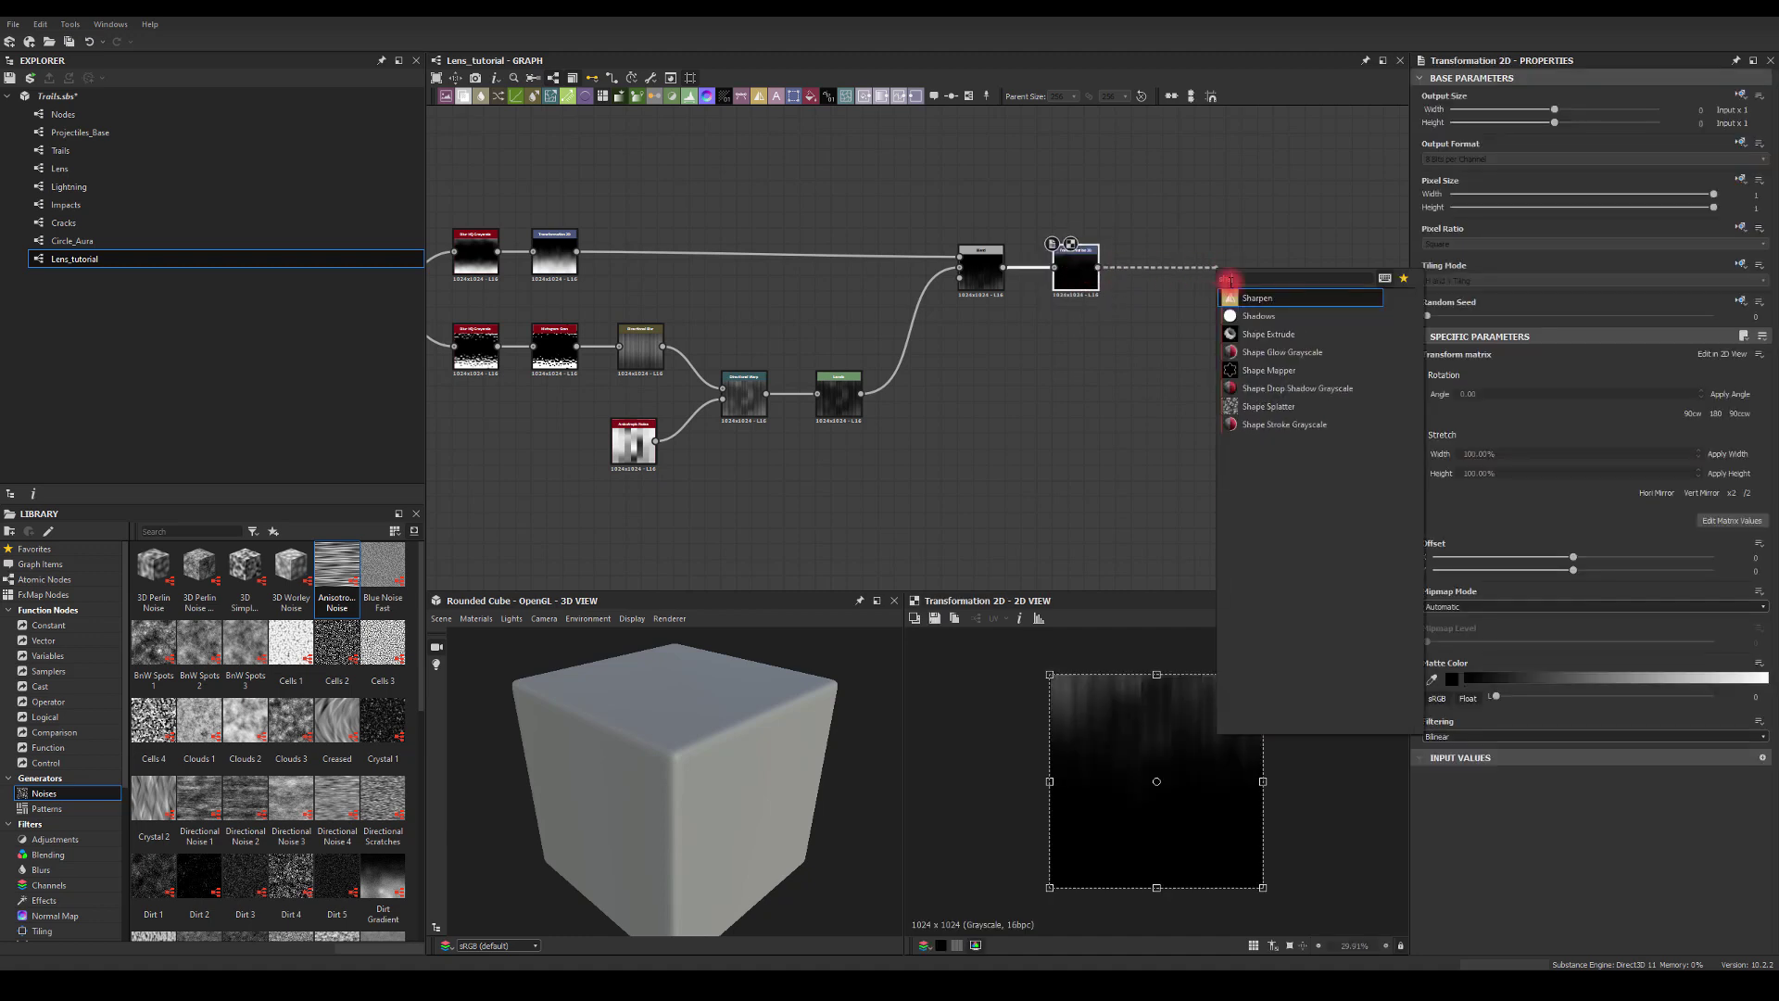
pyautogui.click(1265, 370)
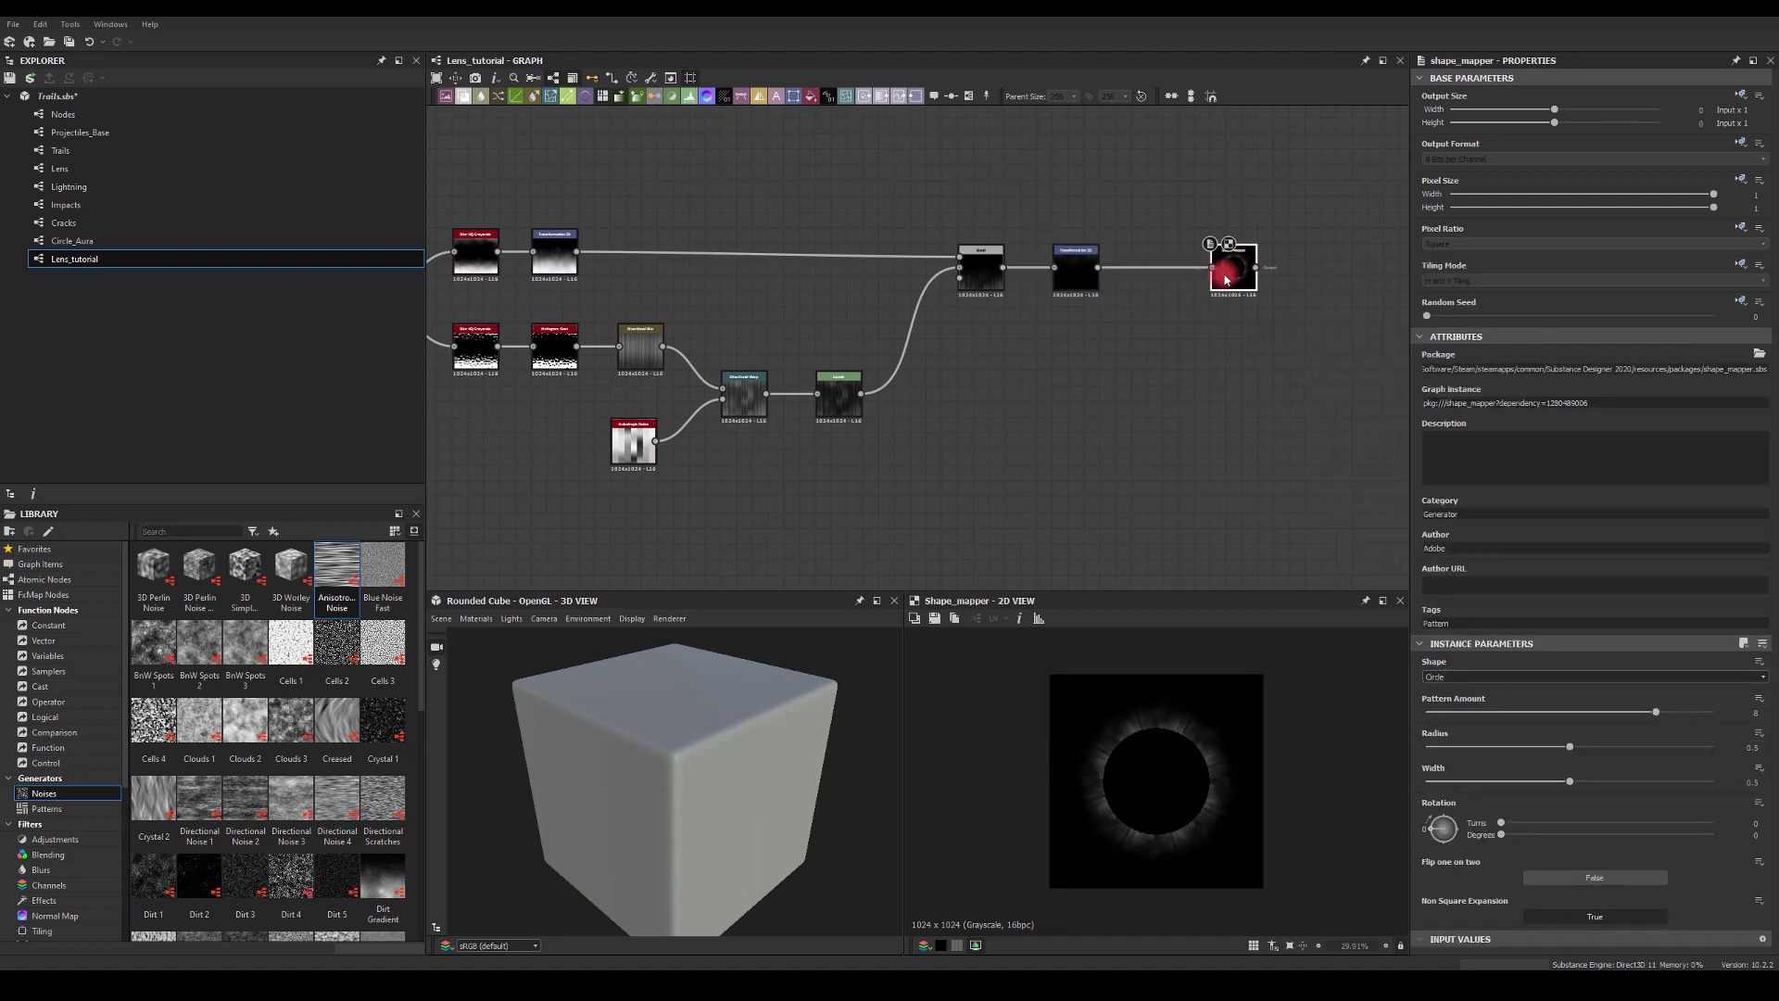
# Set the Shape Mapper's radius to 0, width to 1 and pattern amount to 2.
pyautogui.moveTo(1539, 744); pyautogui.dragTo(1404, 747)
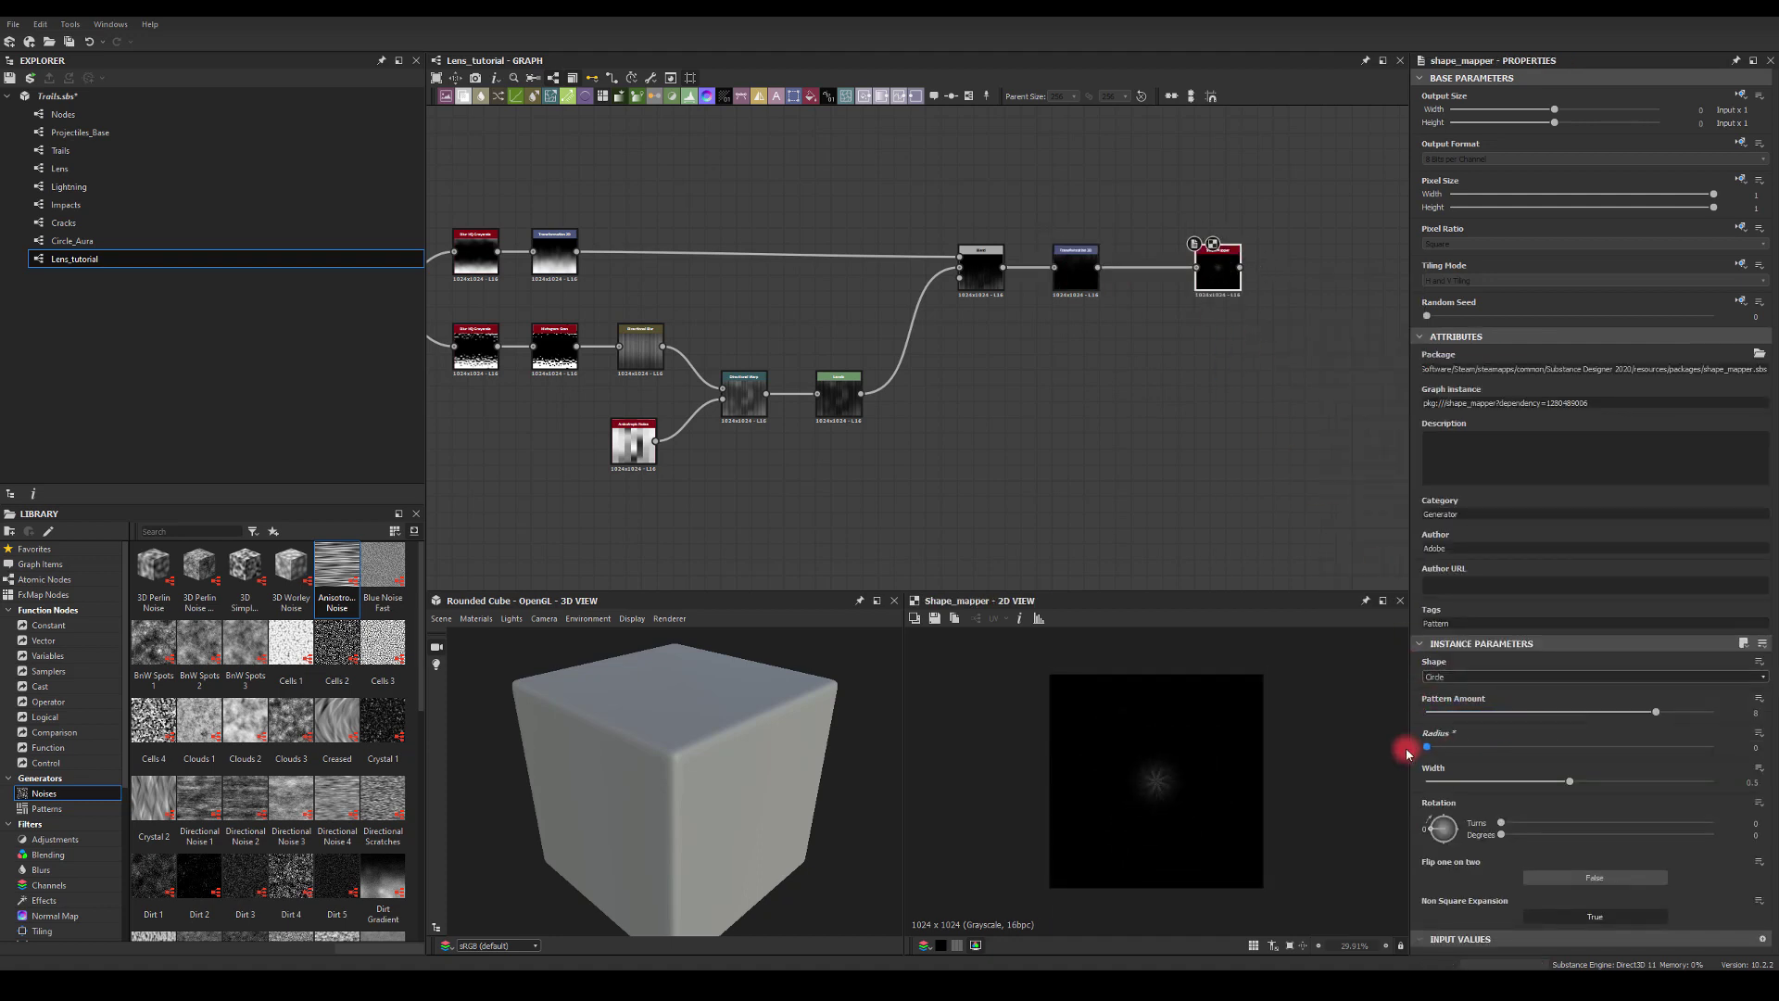
pyautogui.moveTo(1569, 780); pyautogui.dragTo(1713, 781)
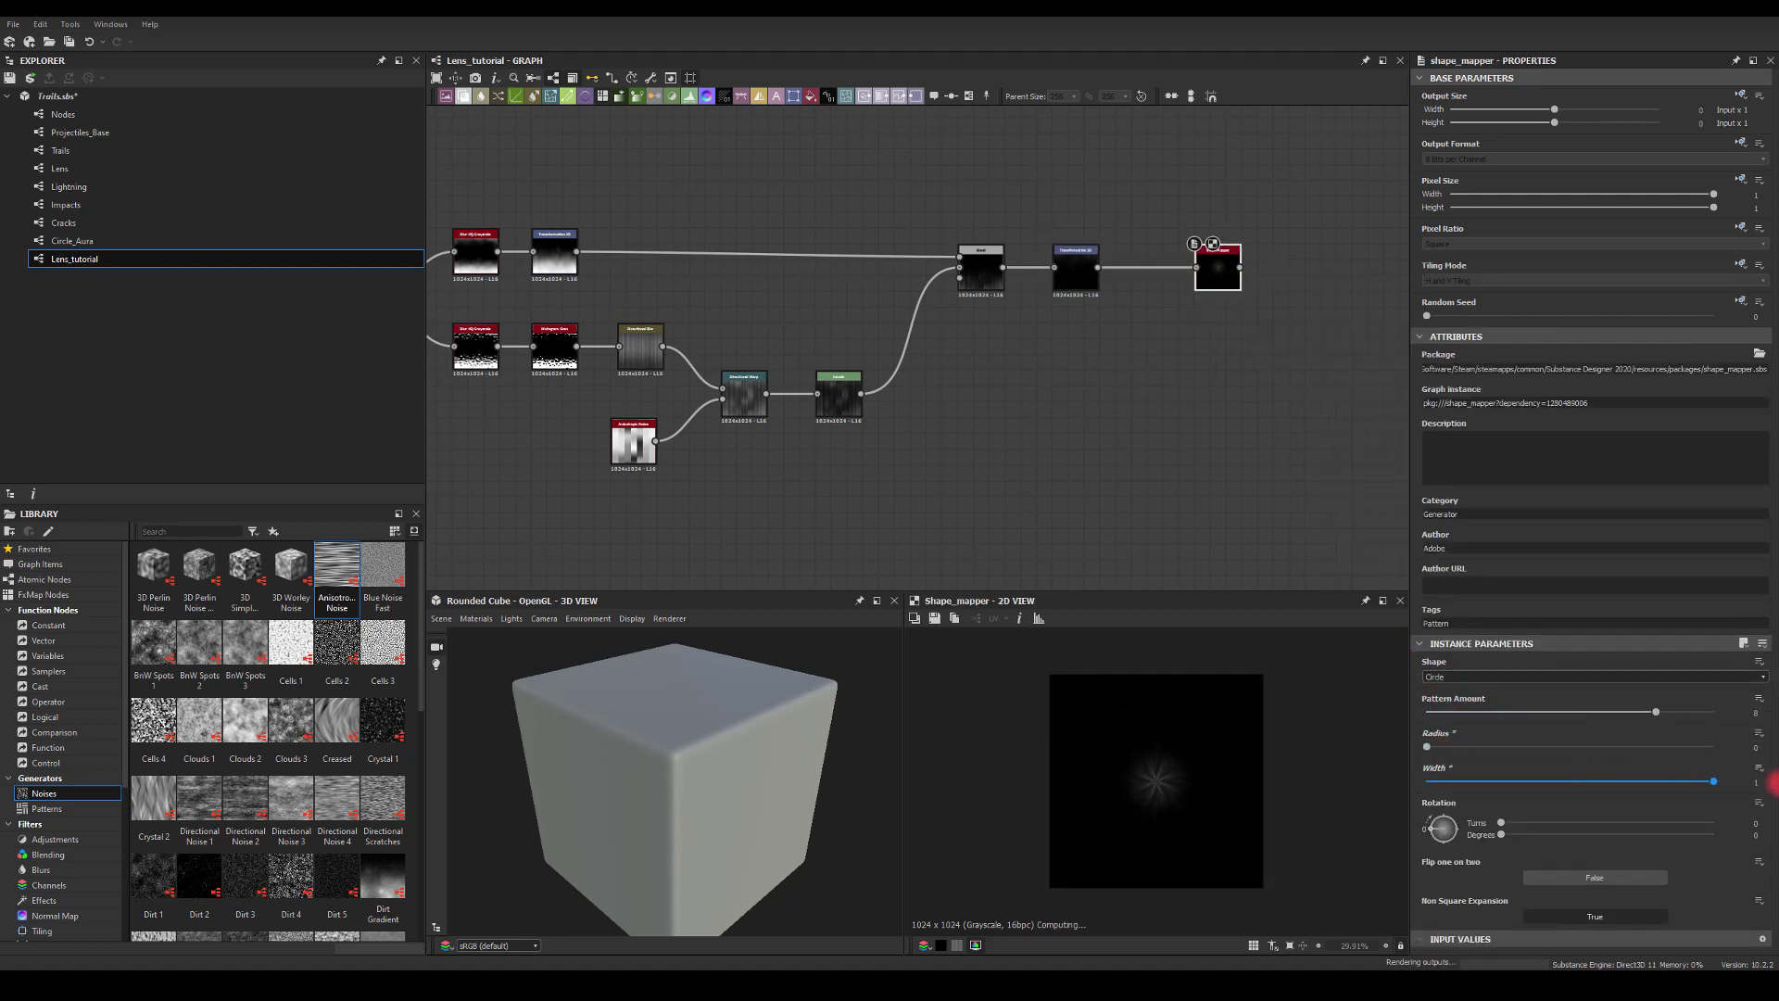
pyautogui.moveTo(1652, 710); pyautogui.dragTo(1481, 724)
# Add a Slope Blur Grayscale node fed by the Shape Mapper's output.
pyautogui.moveTo(1076, 394); pyautogui.dragTo(825, 386, button='middle')
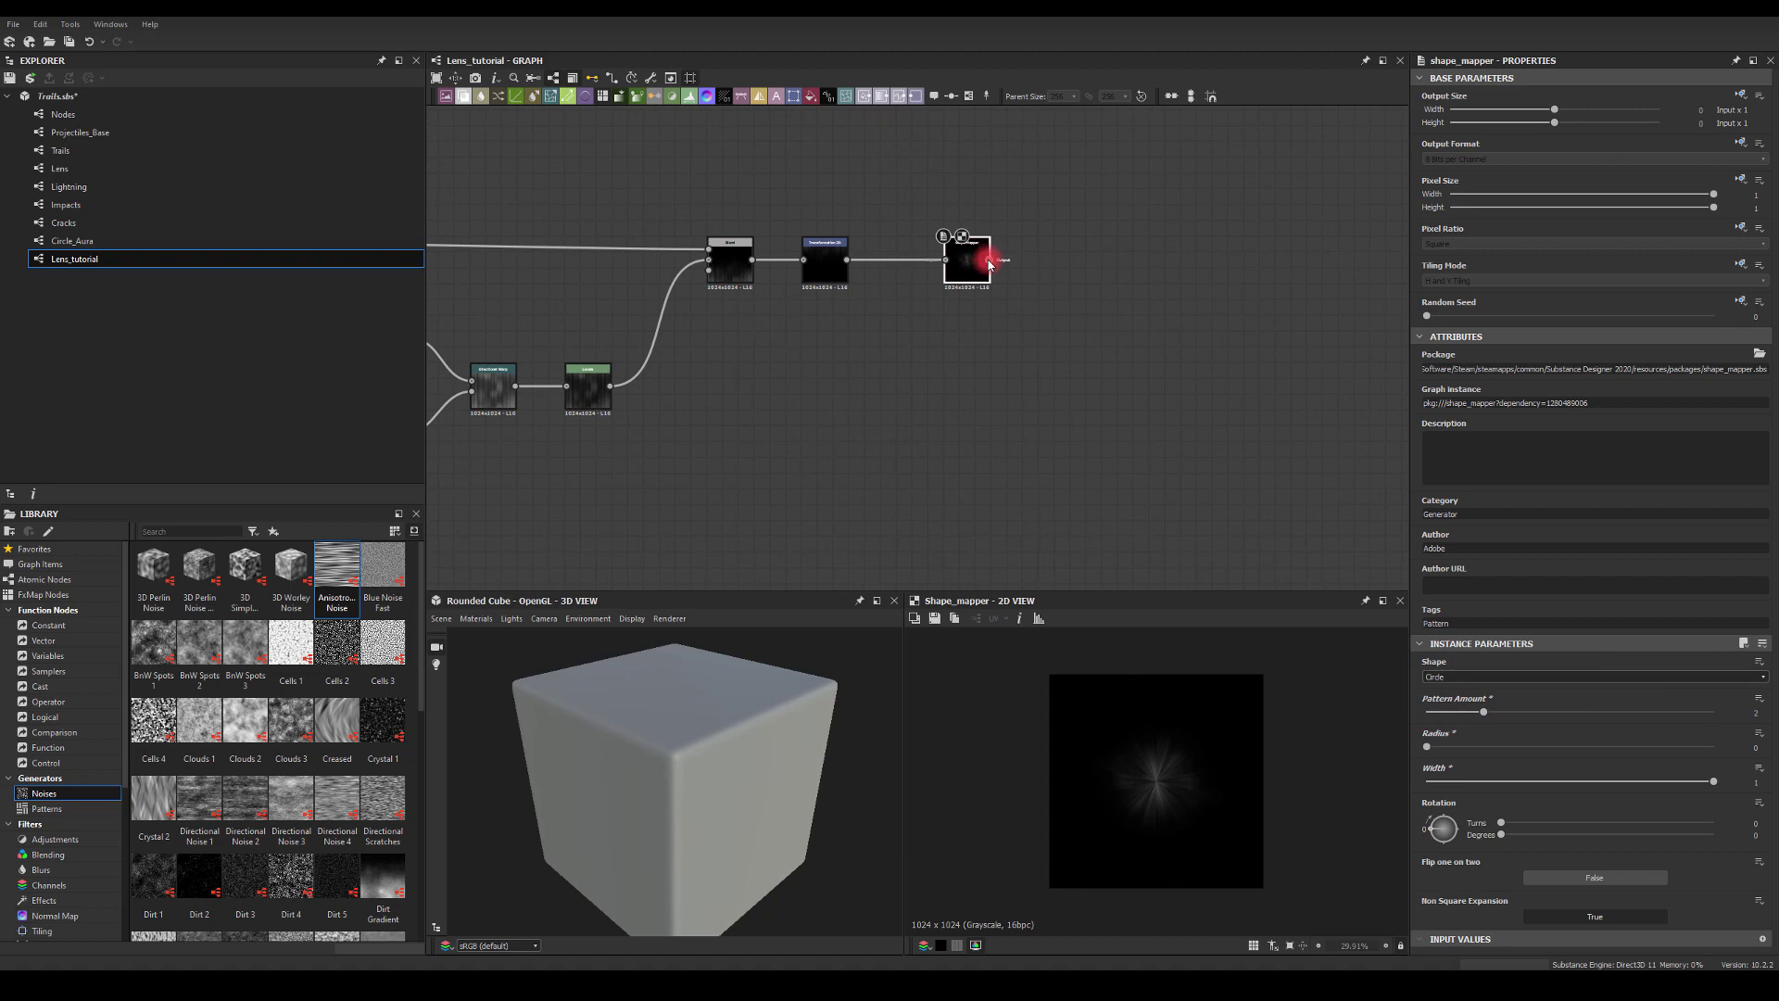
pyautogui.moveTo(1066, 267); pyautogui.dragTo(1102, 268)
pyautogui.write('slo')
pyautogui.press('Return')
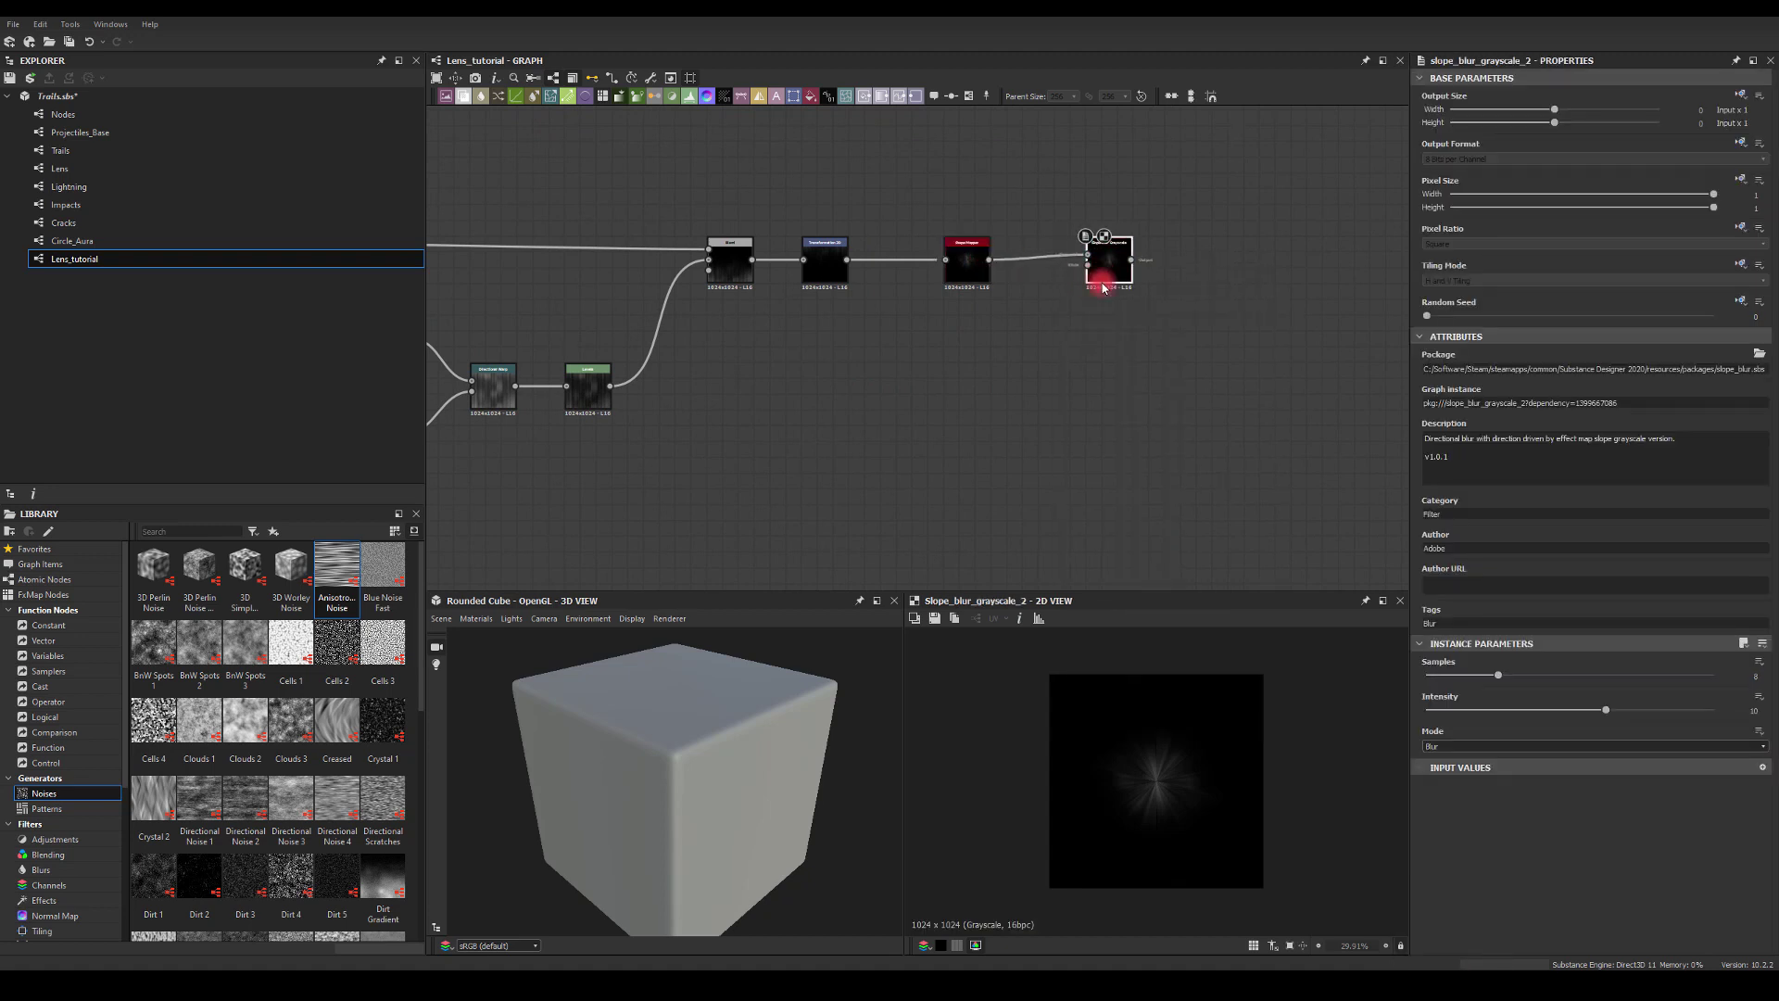
# Add a Shape node and connect its output to the slope input of the Slope Blur Grayscale node.
pyautogui.press('space')
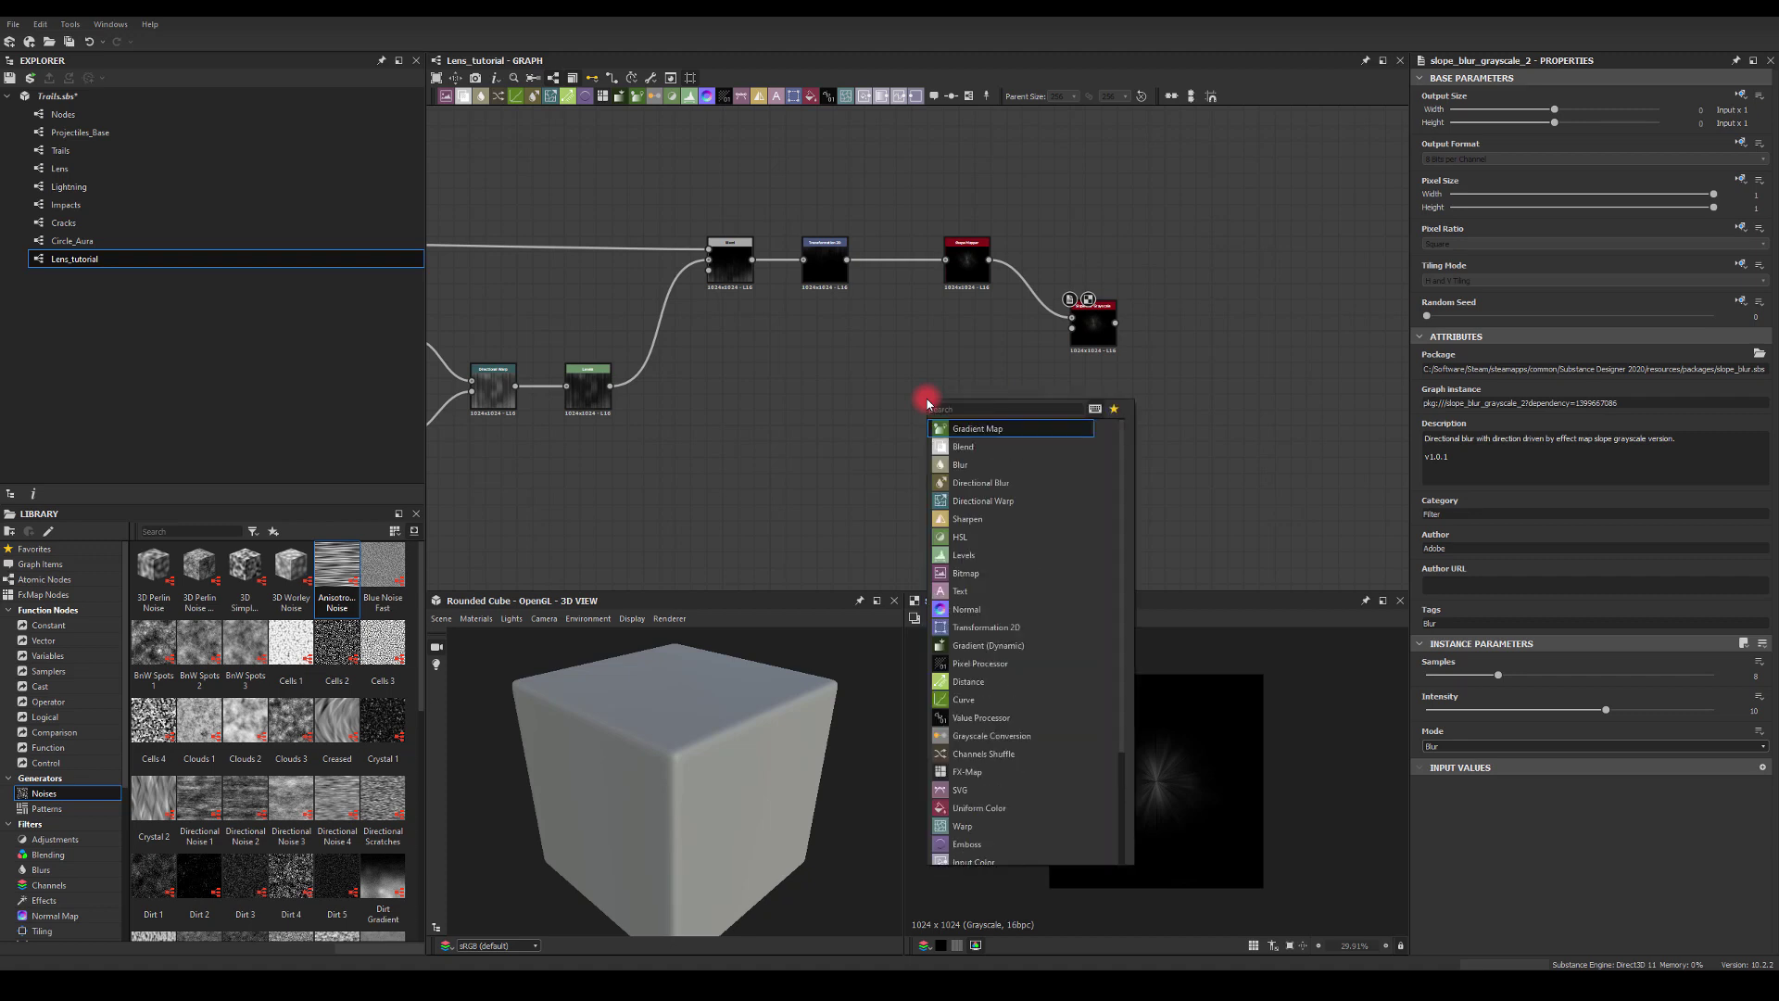
pyautogui.write('shape')
pyautogui.click(944, 446)
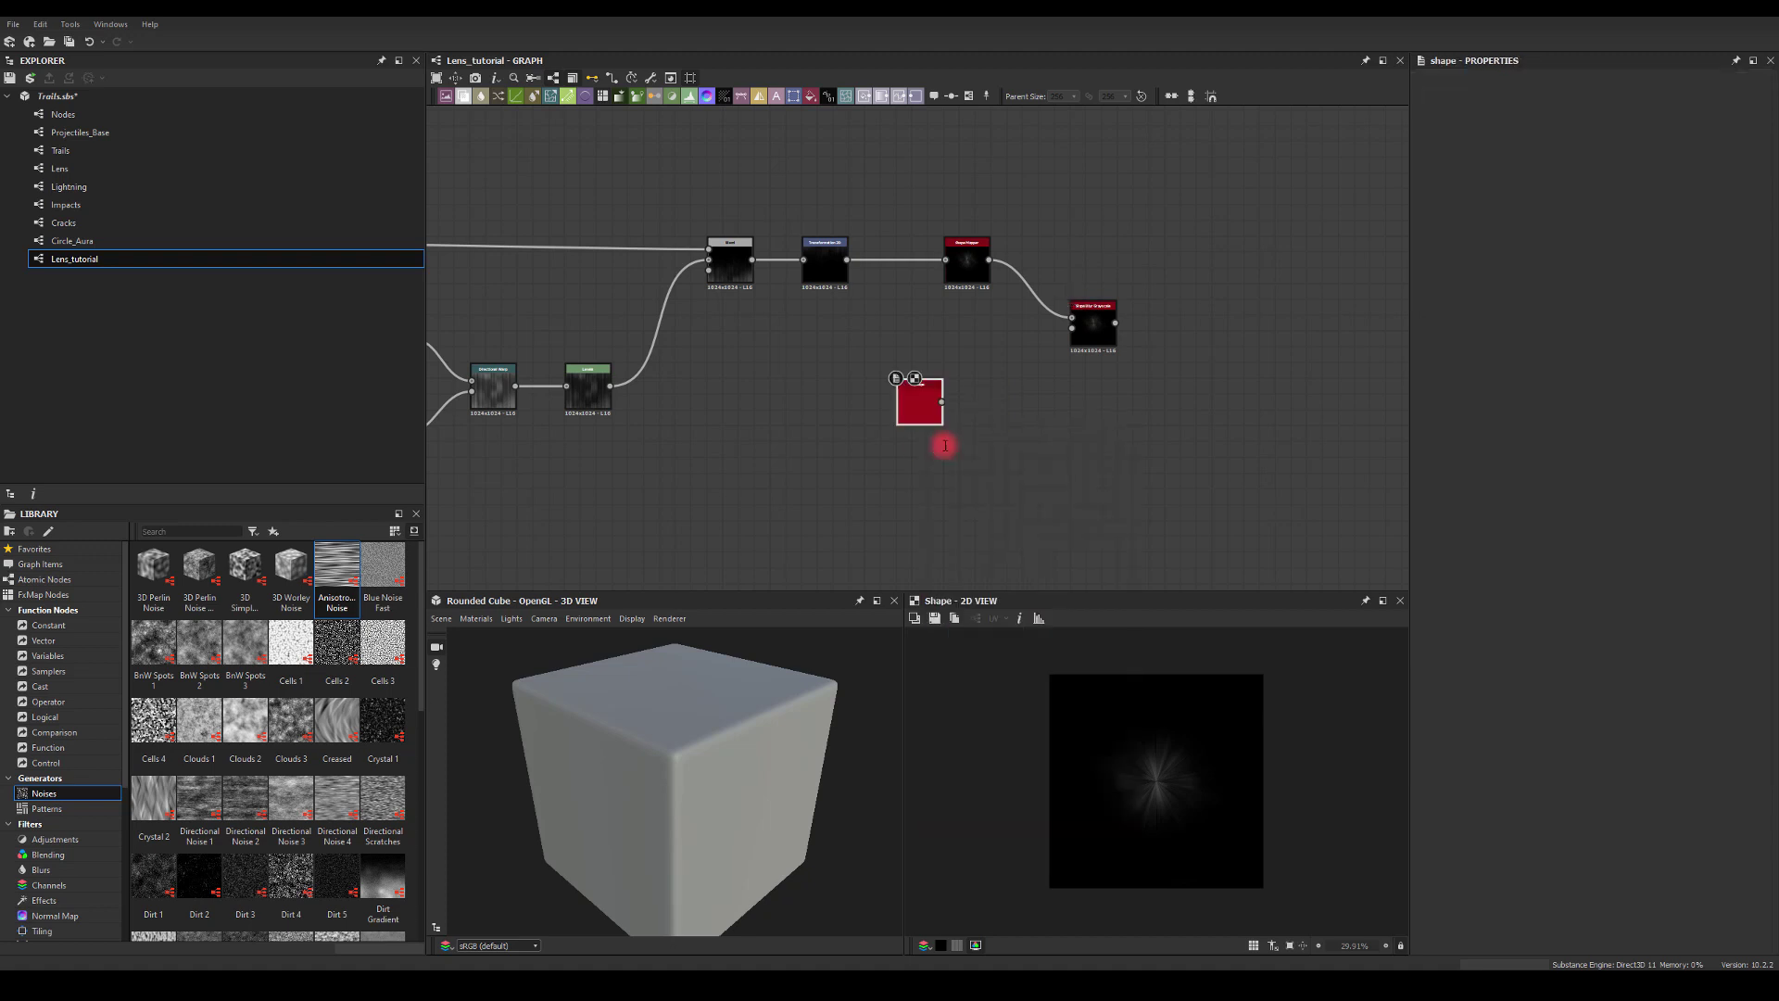
pyautogui.click(937, 401)
pyautogui.moveTo(1058, 351); pyautogui.dragTo(1072, 328)
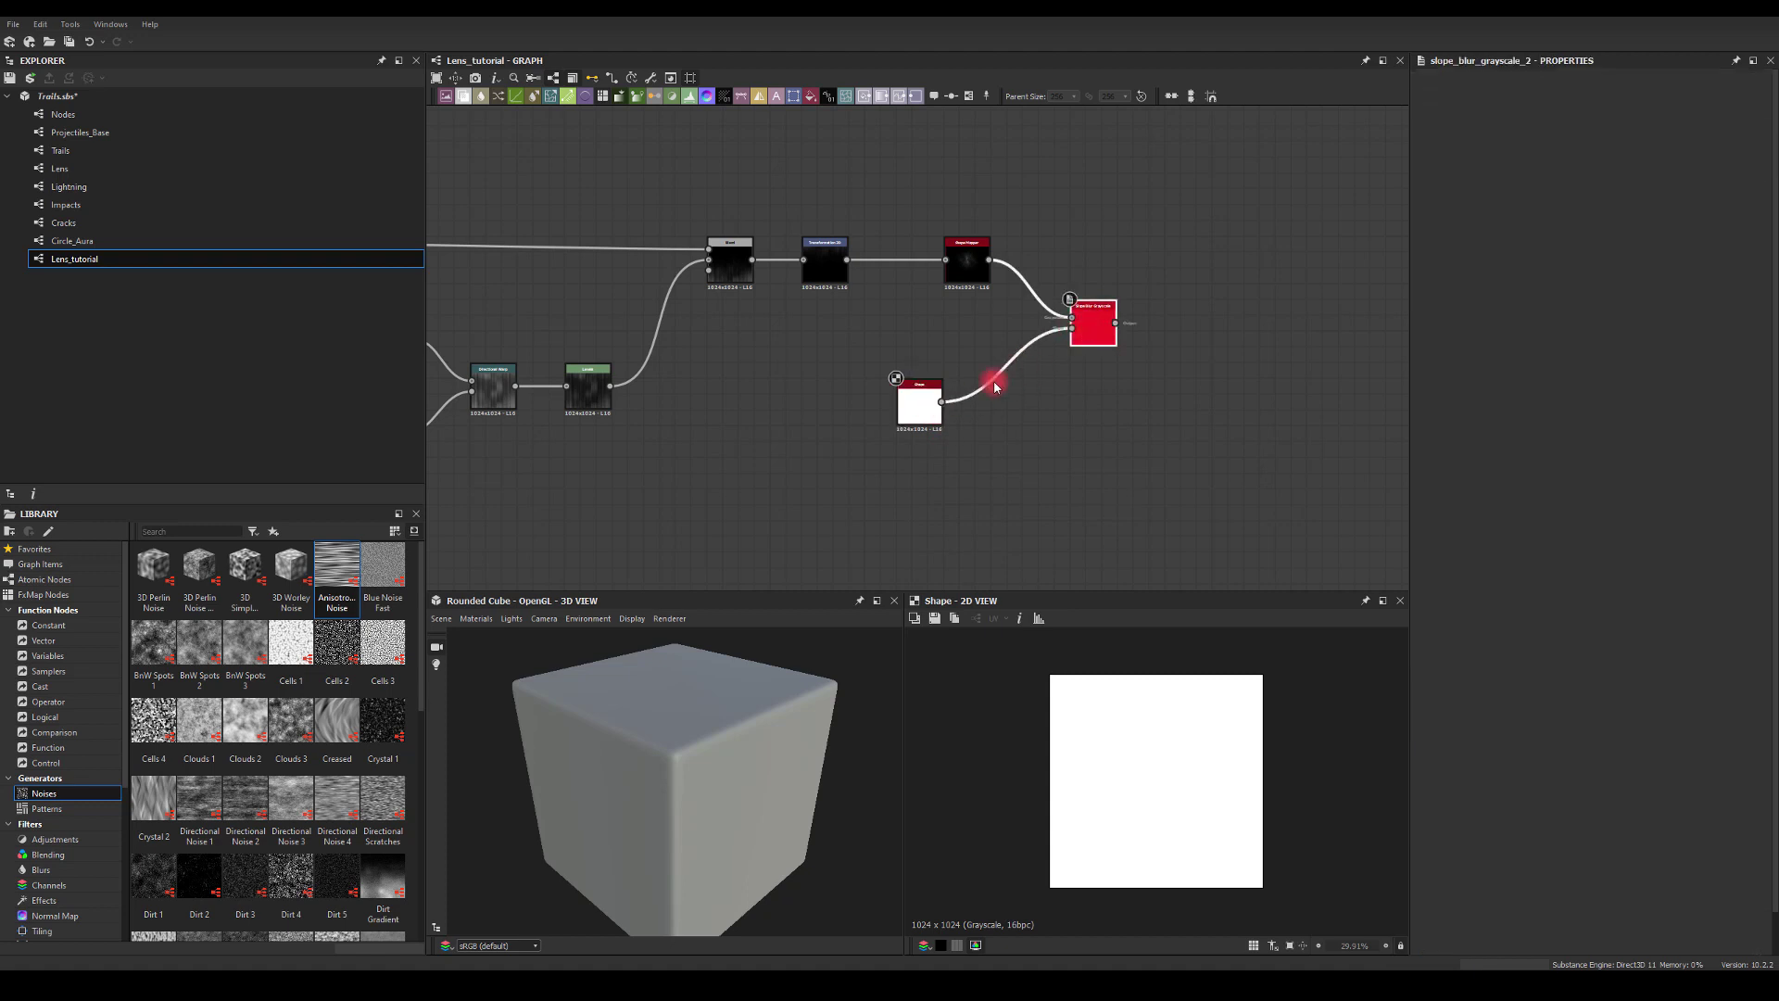
# Set the Shape's pattern to Paraboloid and move the node closer to the Slope Blur Grayscale.
pyautogui.click(1493, 690)
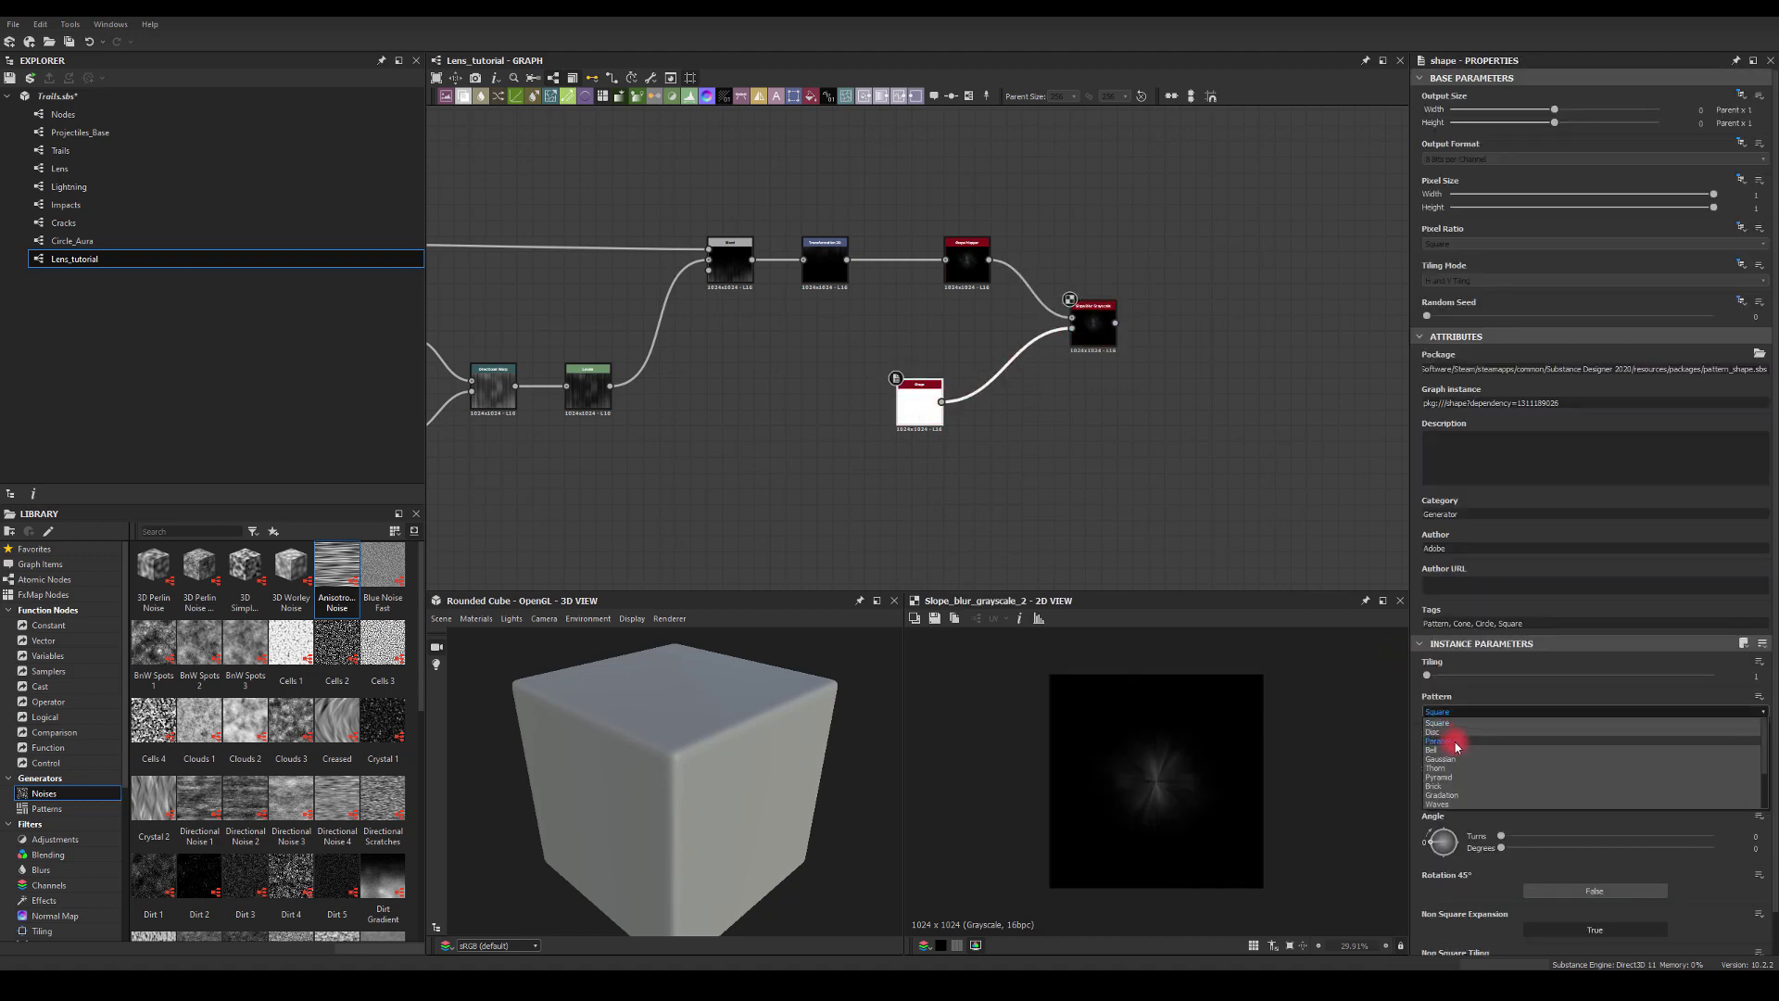
pyautogui.click(1454, 737)
pyautogui.click(1102, 331)
pyautogui.moveTo(921, 403); pyautogui.dragTo(960, 389)
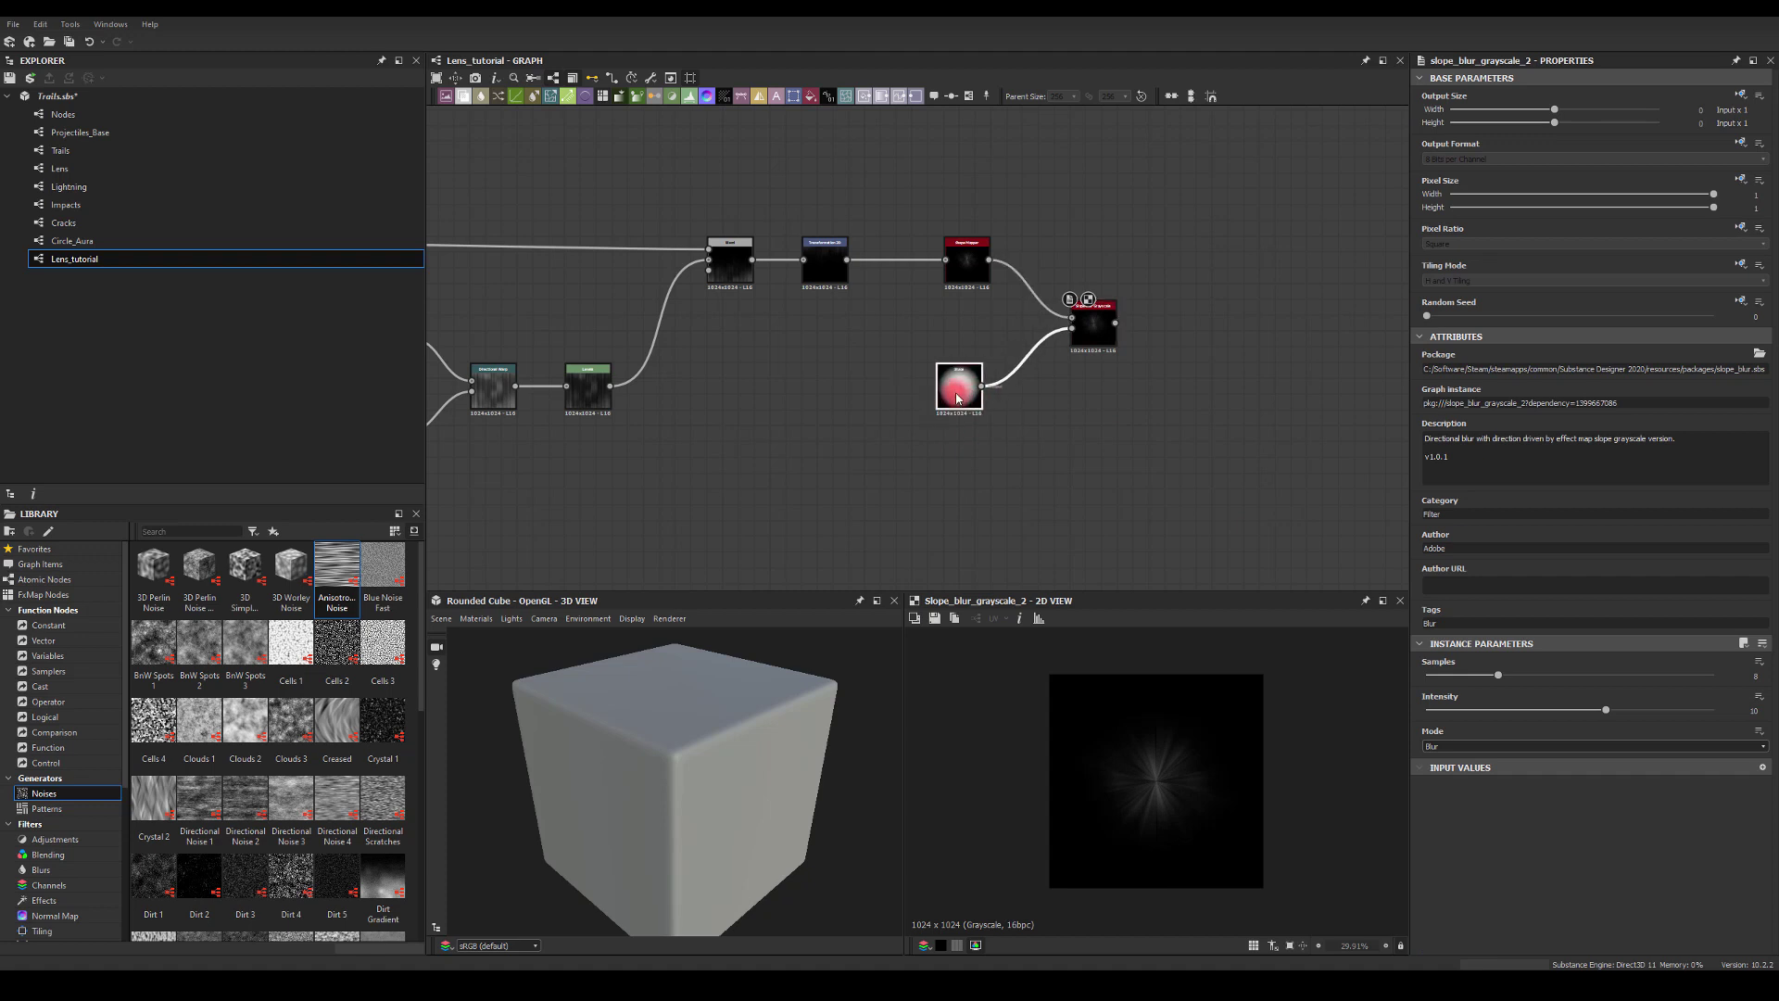
# Set the Slope Blur Grayscale's samples to 32 and its intensity to about 41.5.
pyautogui.click(1461, 695)
pyautogui.moveTo(1501, 676); pyautogui.dragTo(1713, 677)
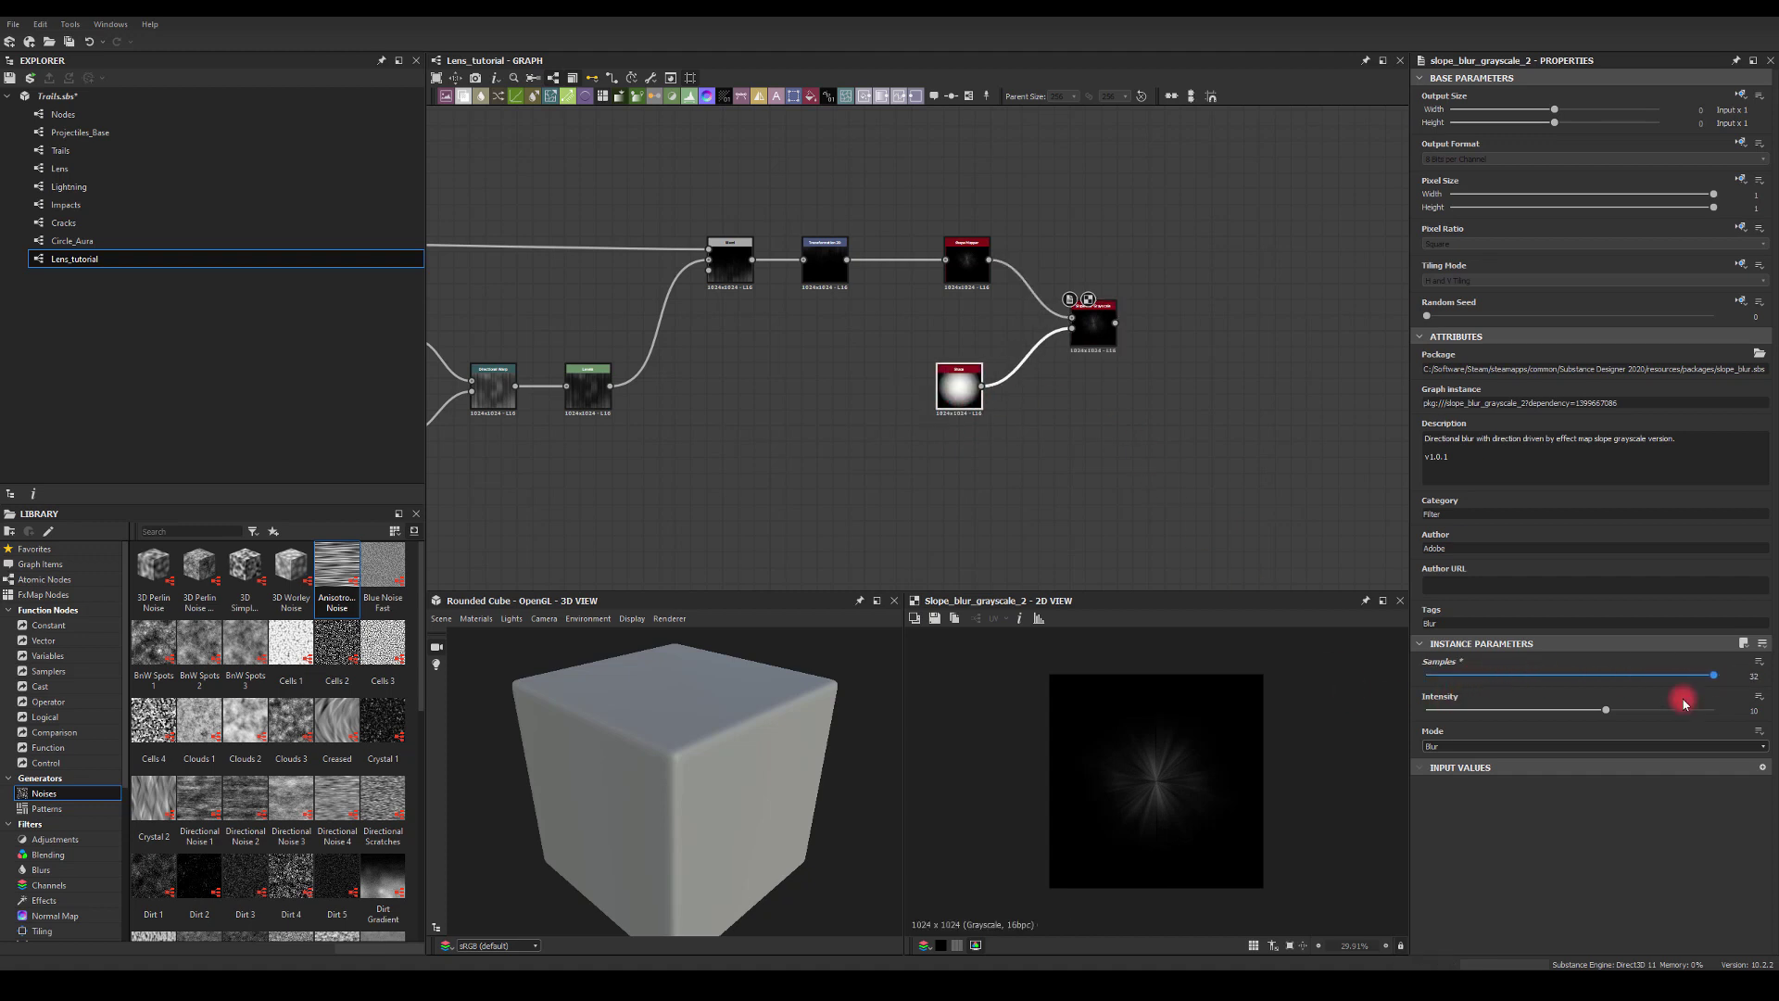
pyautogui.click(1602, 706)
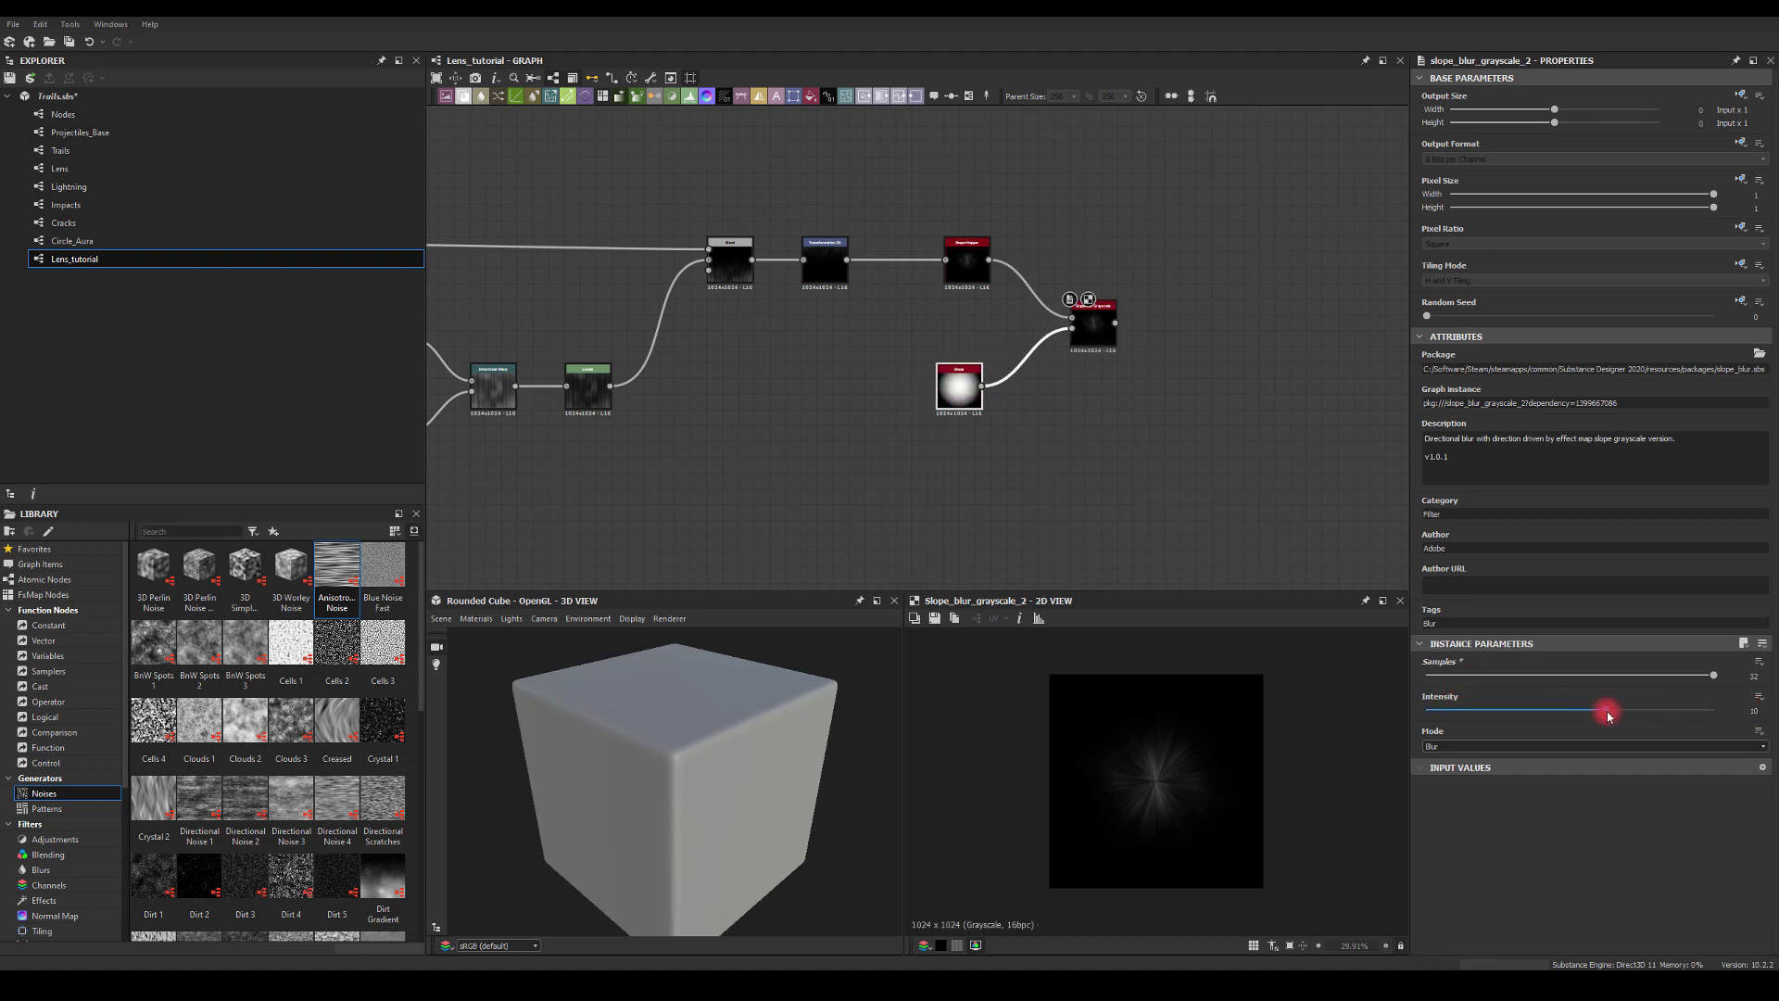
pyautogui.moveTo(1608, 714); pyautogui.dragTo(1741, 720)
pyautogui.doubleClick(1747, 710)
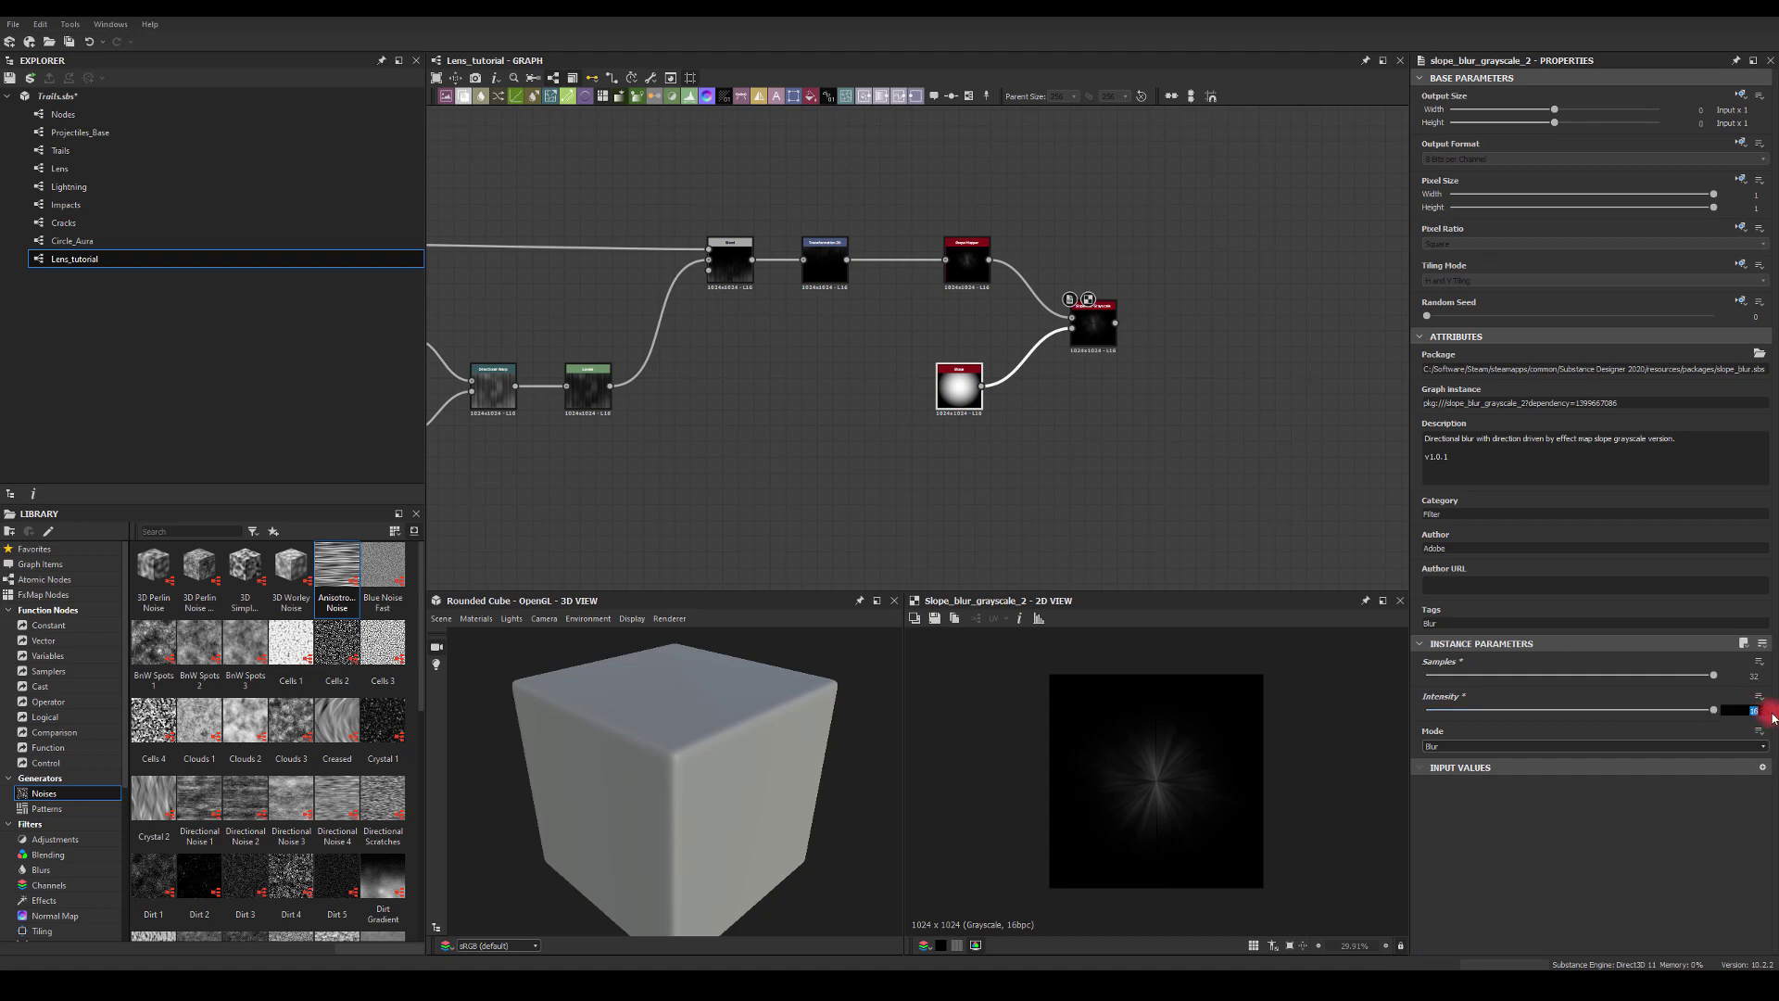
pyautogui.press('Return')
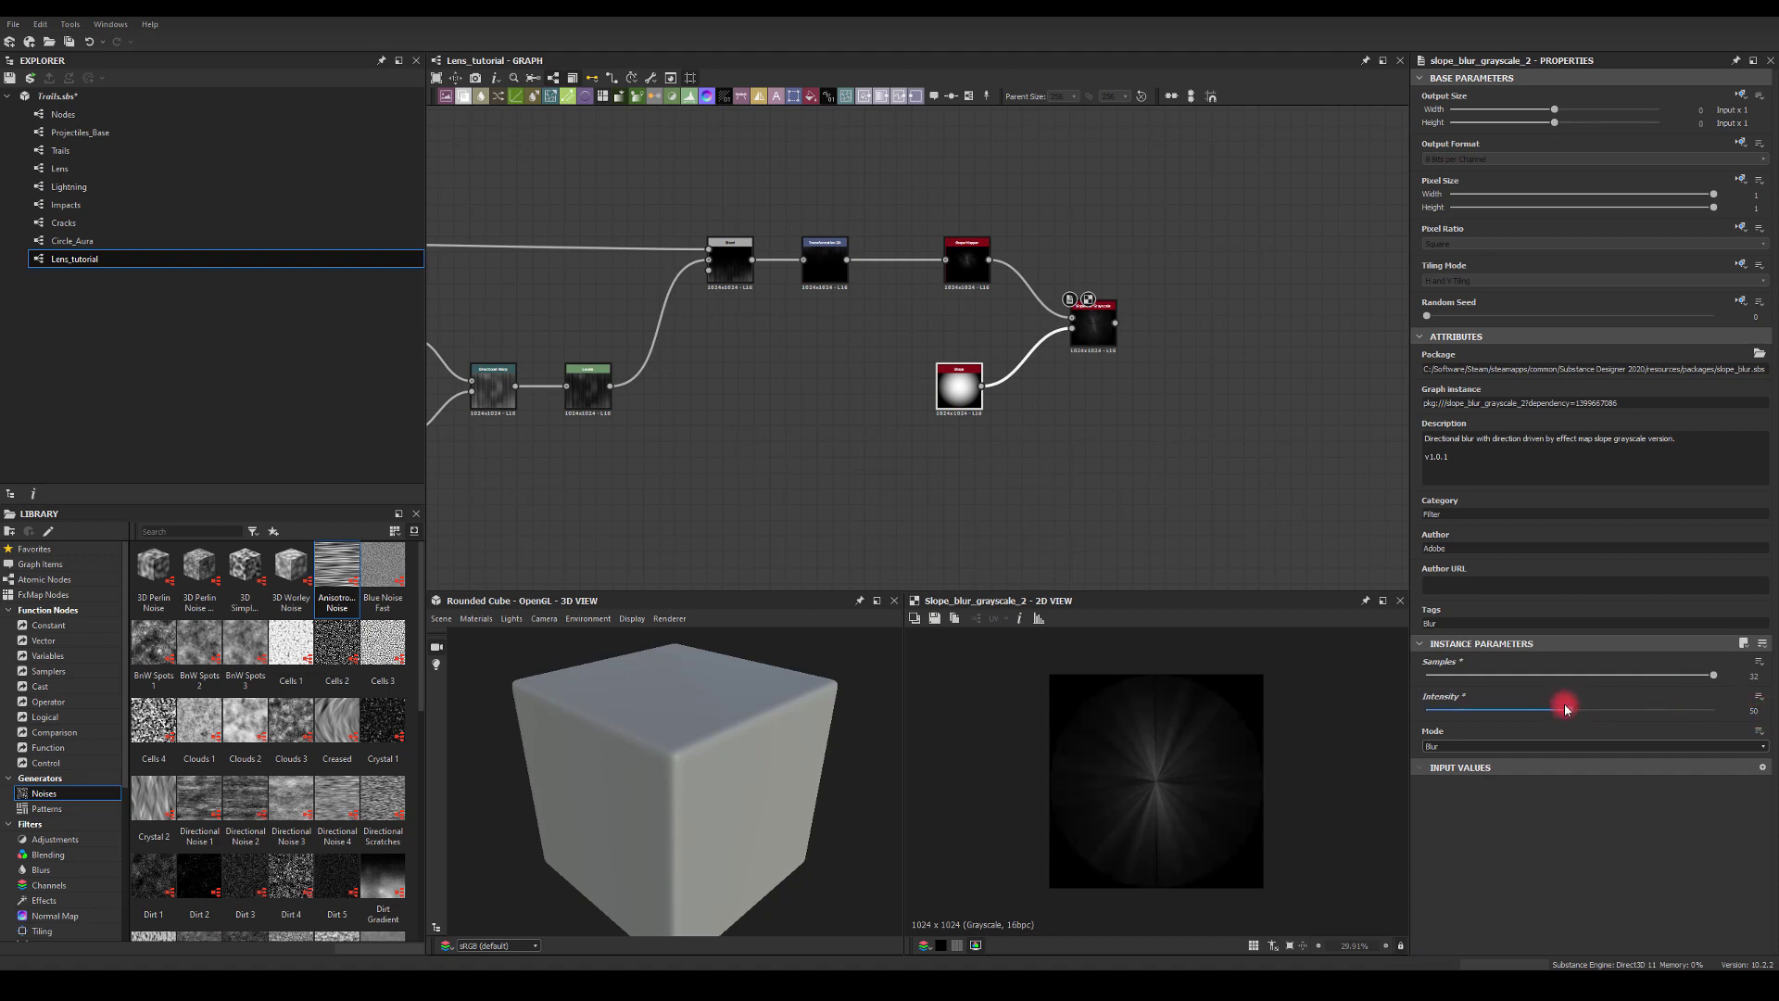
pyautogui.moveTo(1568, 715); pyautogui.dragTo(1613, 721)
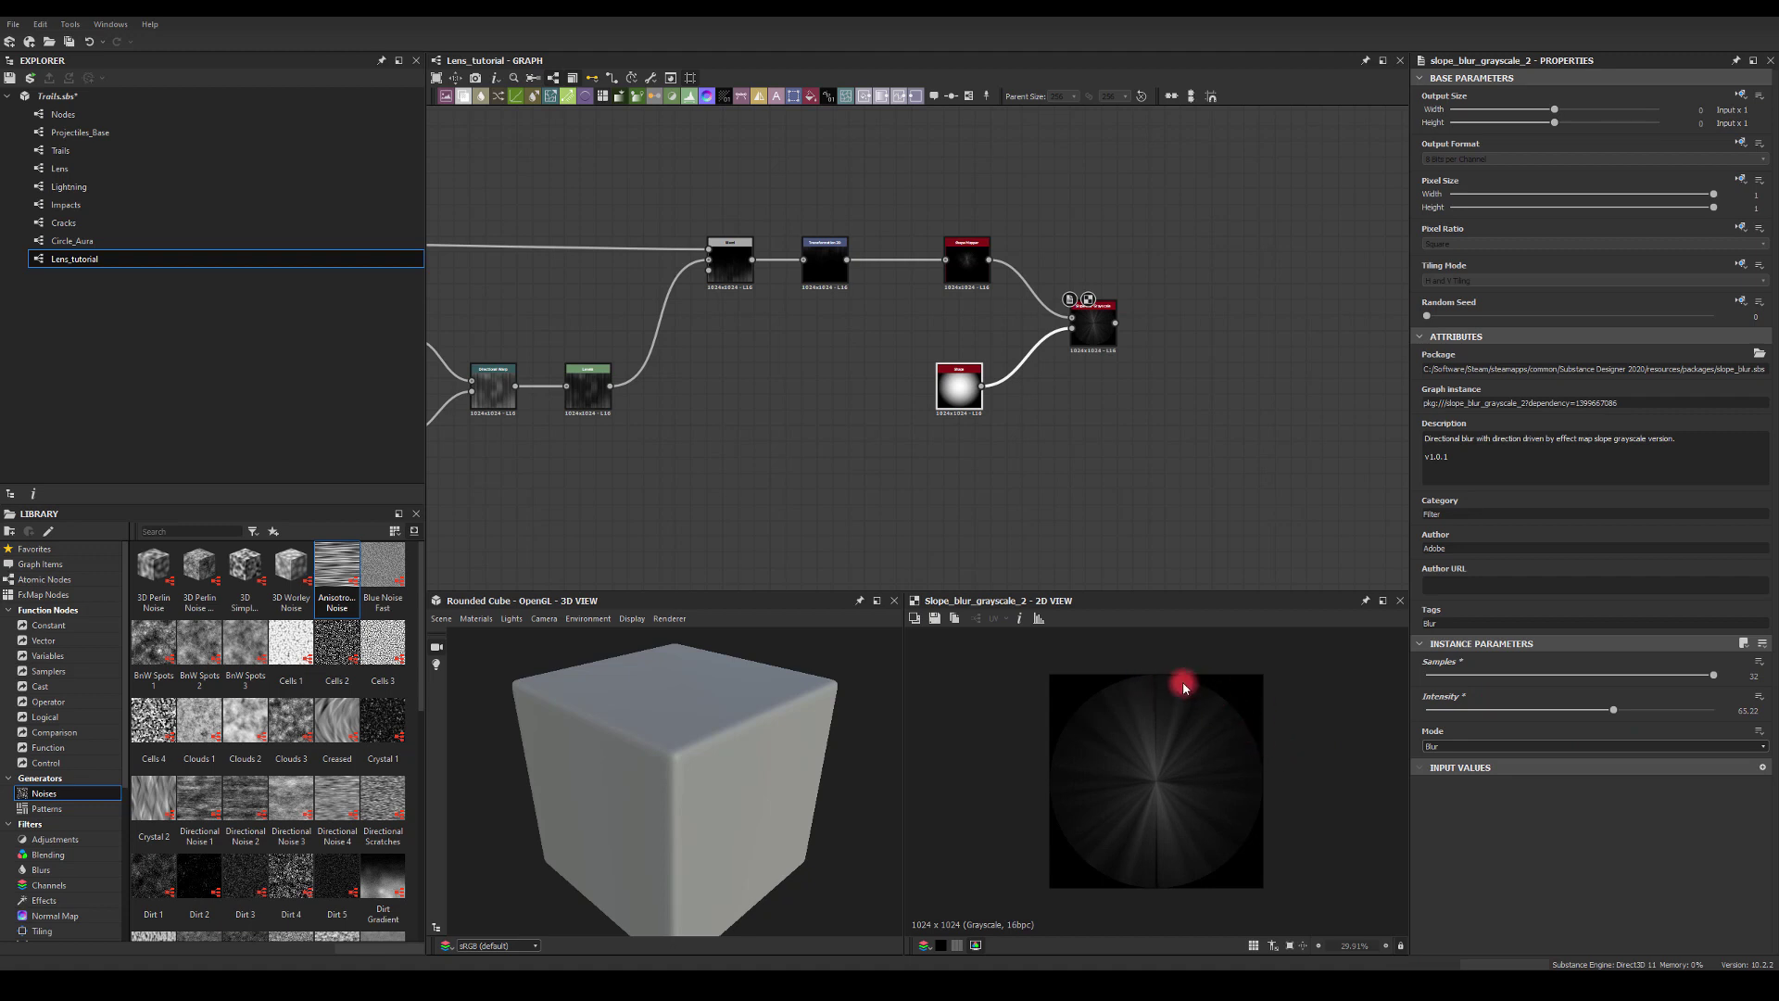
pyautogui.moveTo(1617, 713); pyautogui.dragTo(1550, 710)
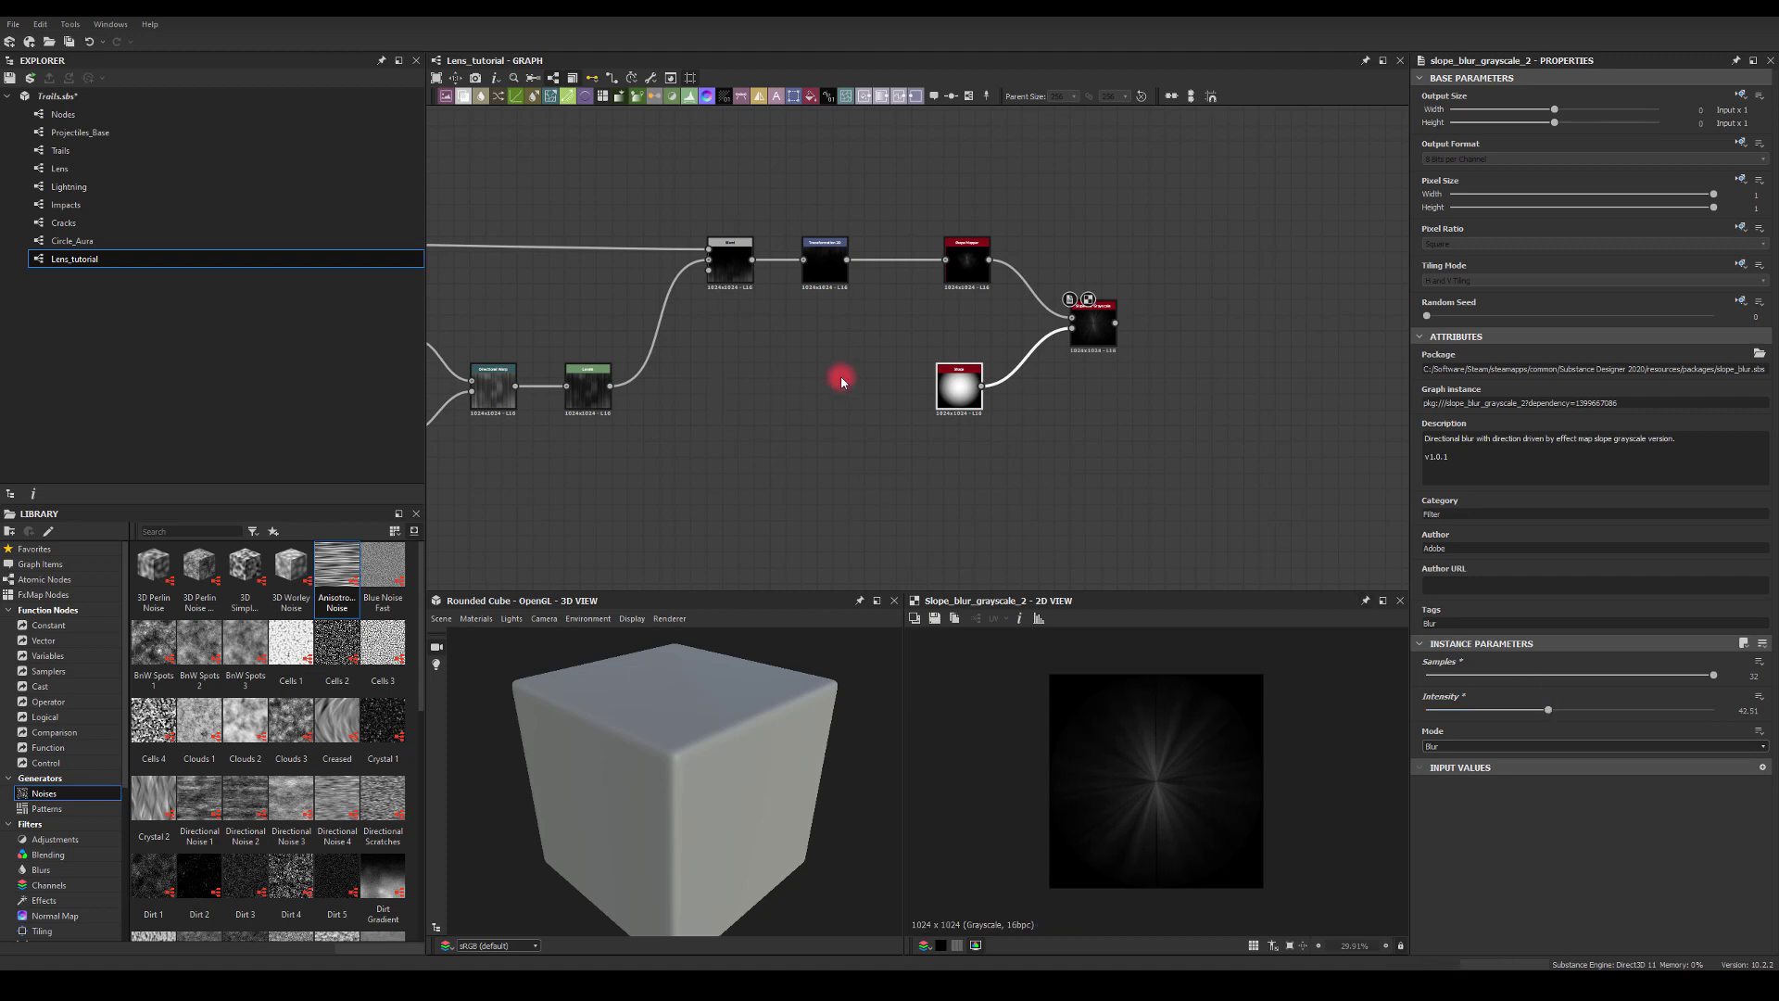
# Set the Shape Mapper's pattern amount to 3.
pyautogui.click(1093, 313)
pyautogui.click(966, 259)
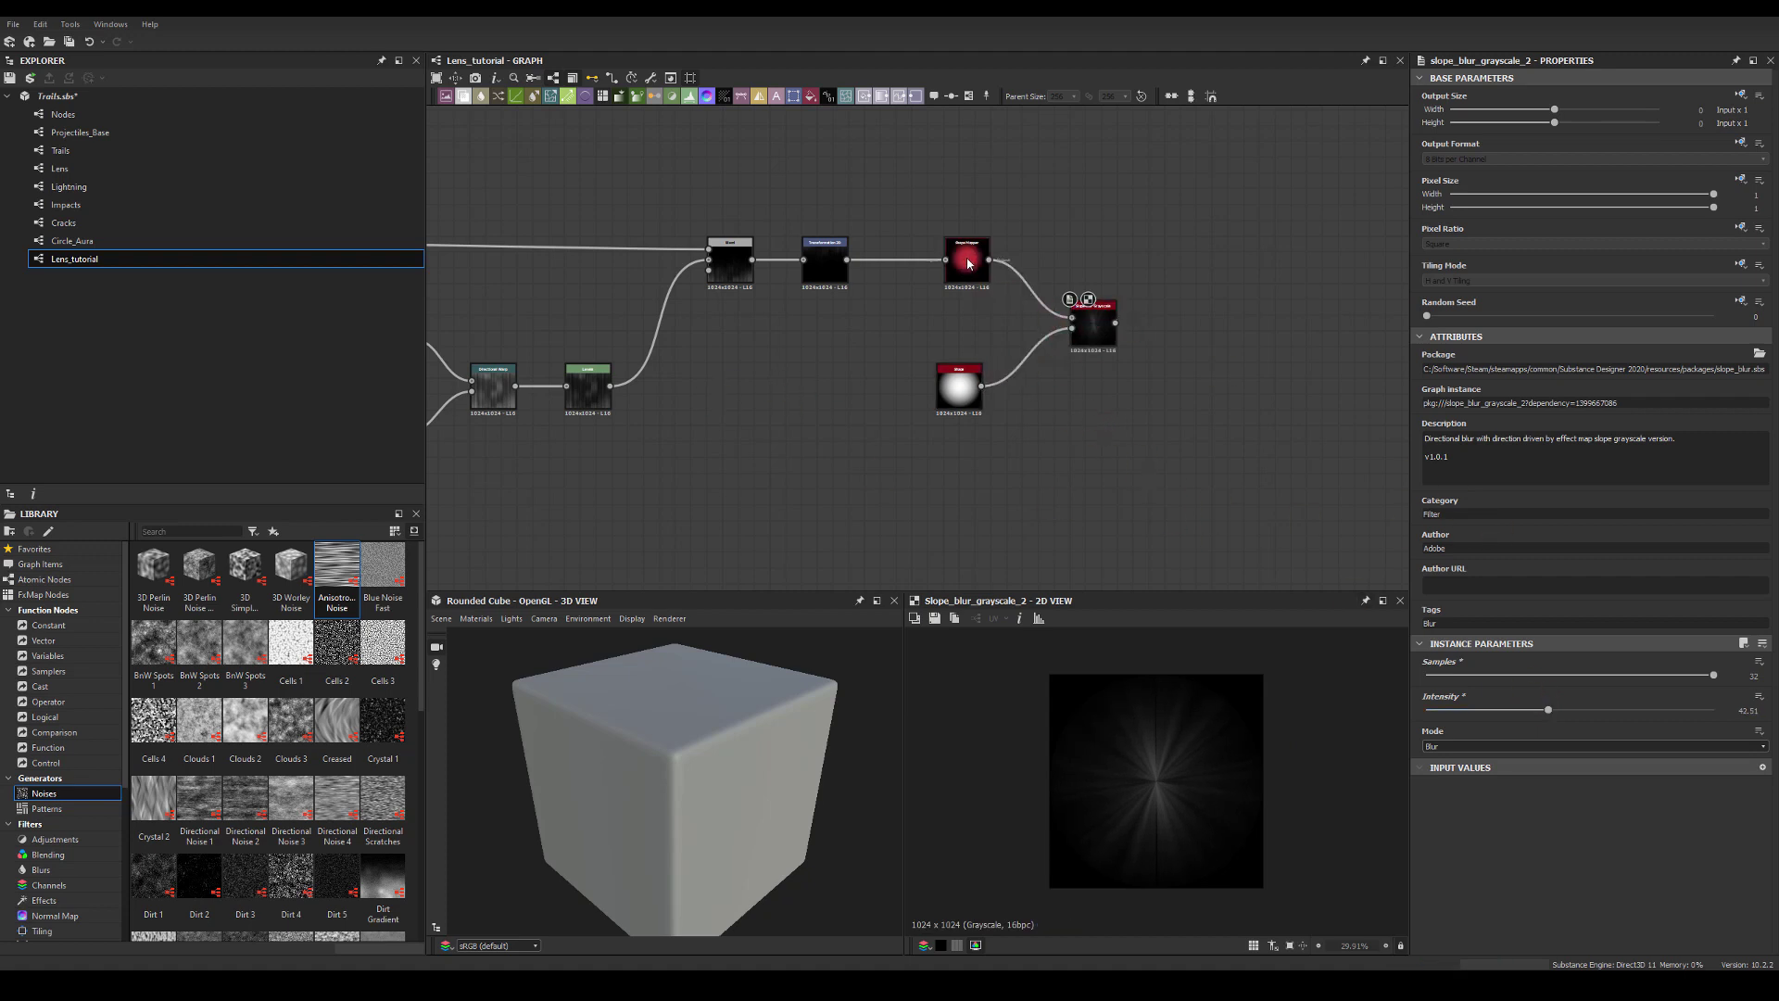
pyautogui.moveTo(1480, 713)
pyautogui.mouseDown()
pyautogui.moveTo(1431, 714)
pyautogui.moveTo(1651, 714)
pyautogui.moveTo(1509, 732)
pyautogui.mouseUp()
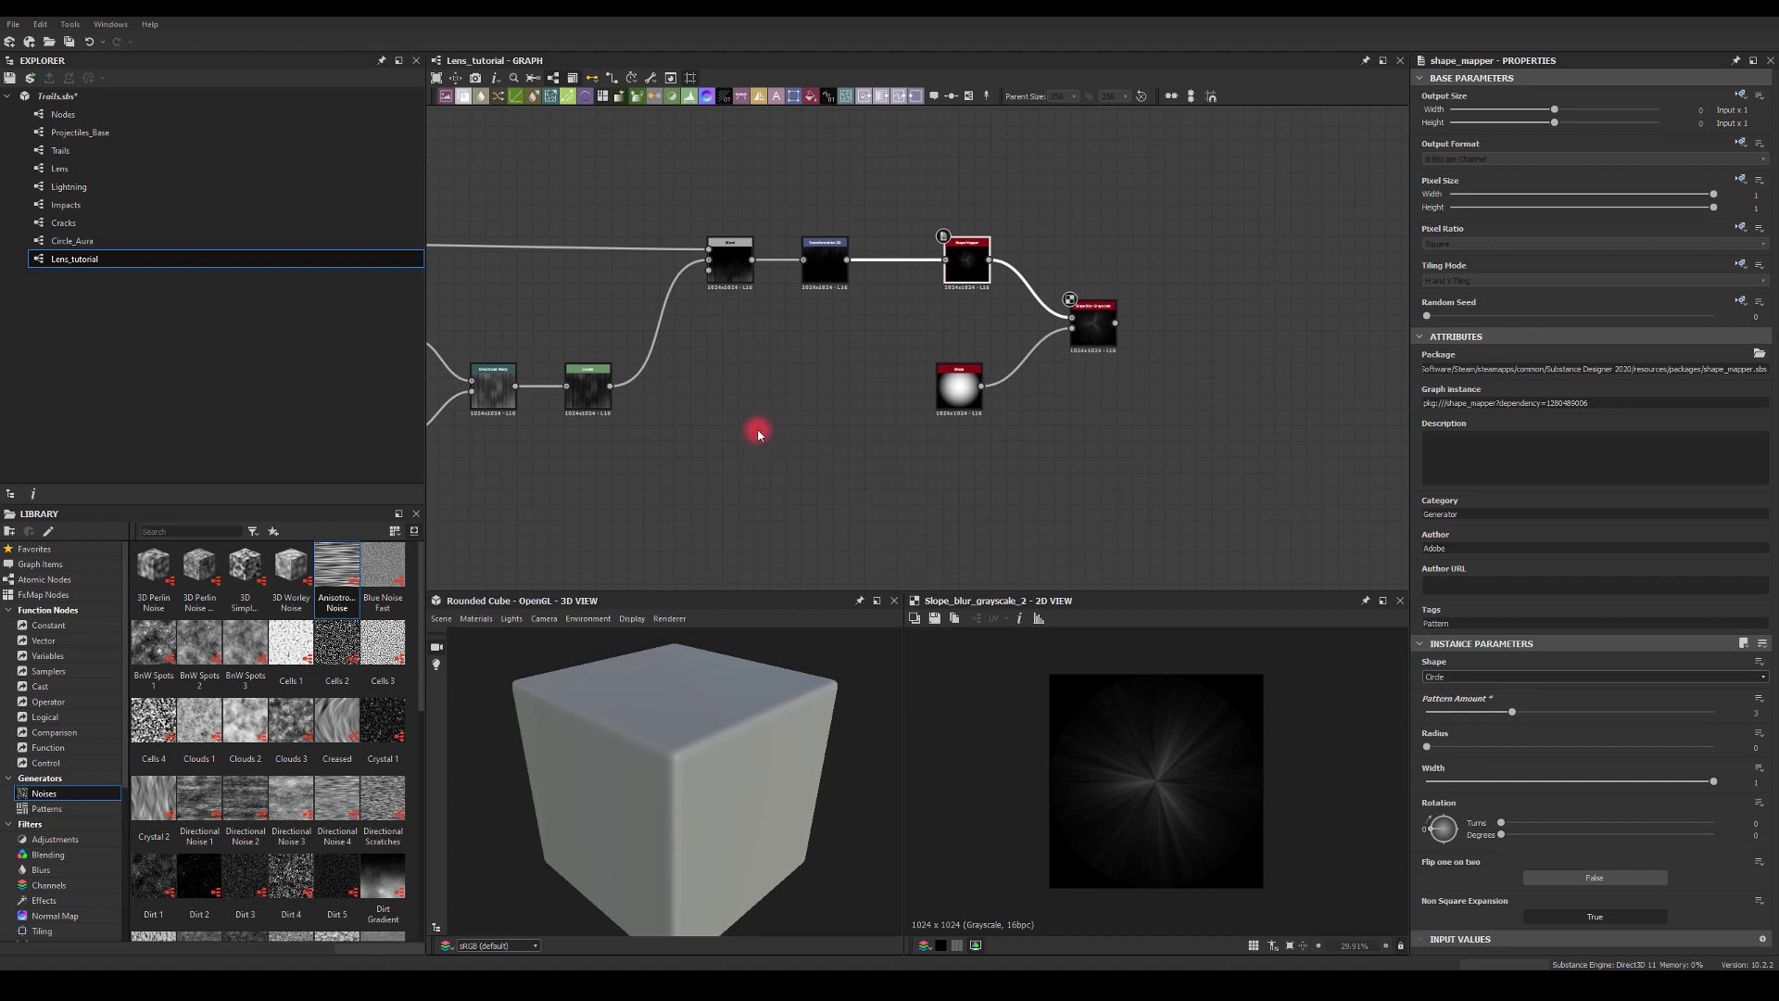
# Fine-tune the input midtone handle of the Levels node that follows the streak branch's directional warp.
pyautogui.moveTo(742, 365); pyautogui.dragTo(777, 373, button='middle')
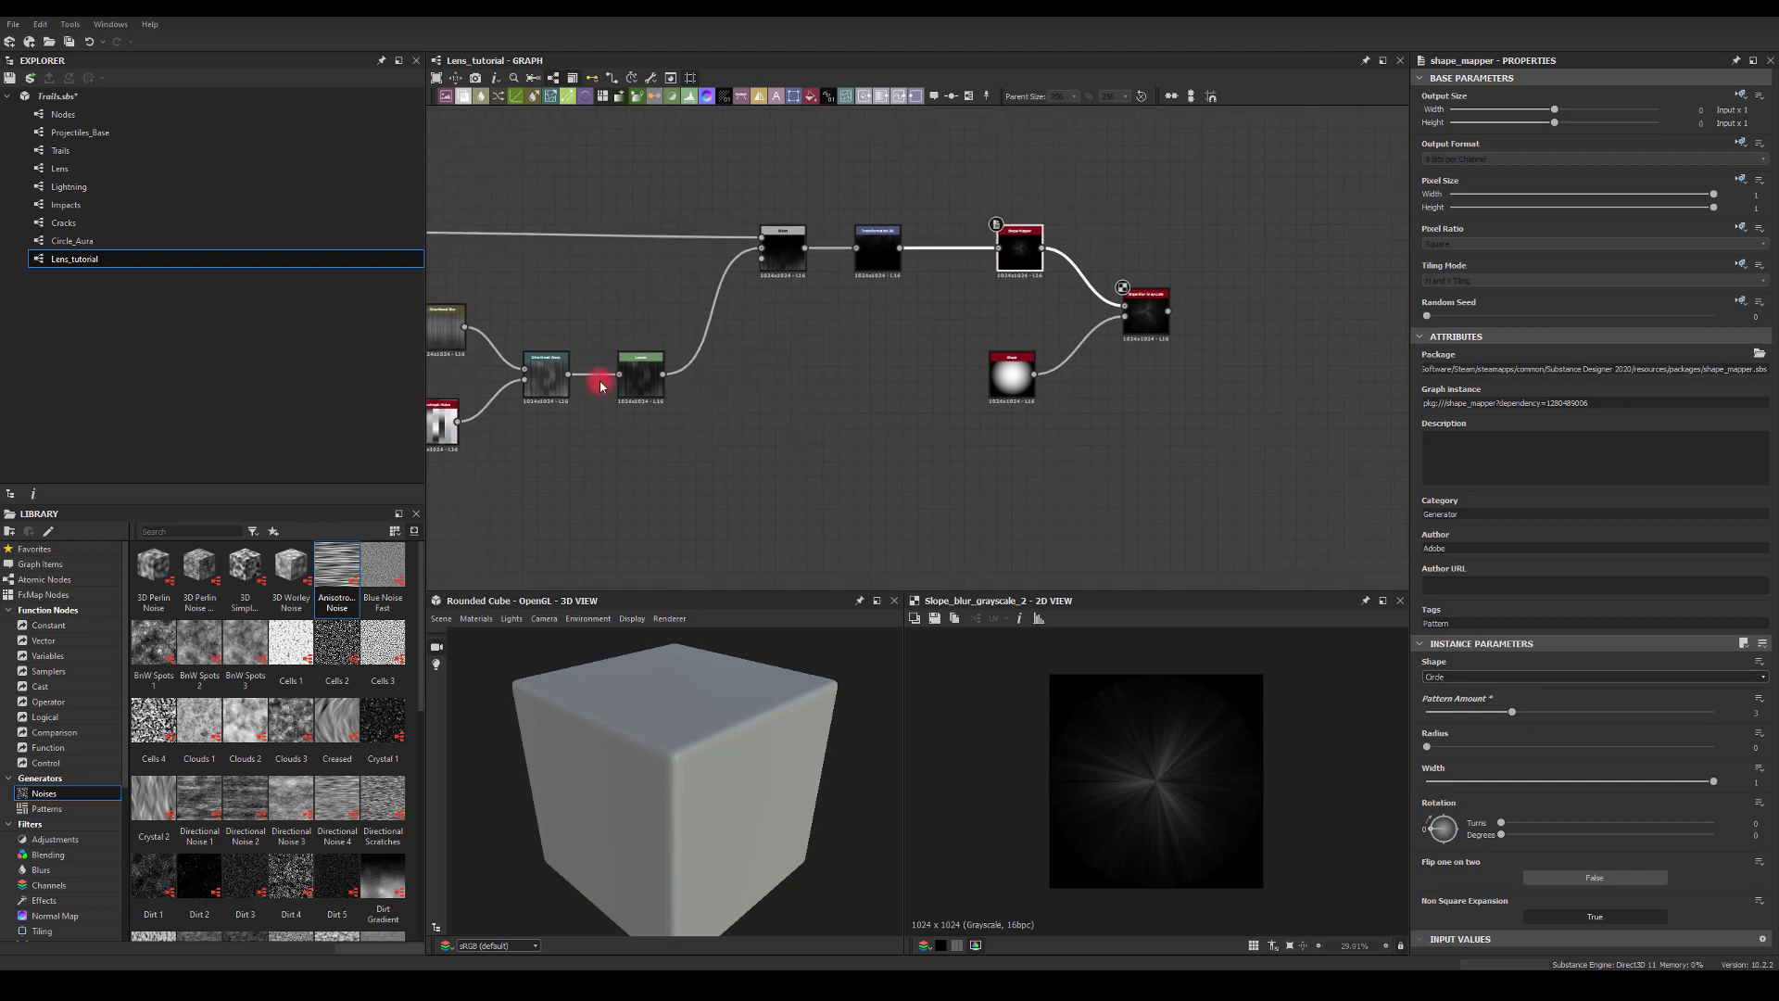
pyautogui.click(638, 382)
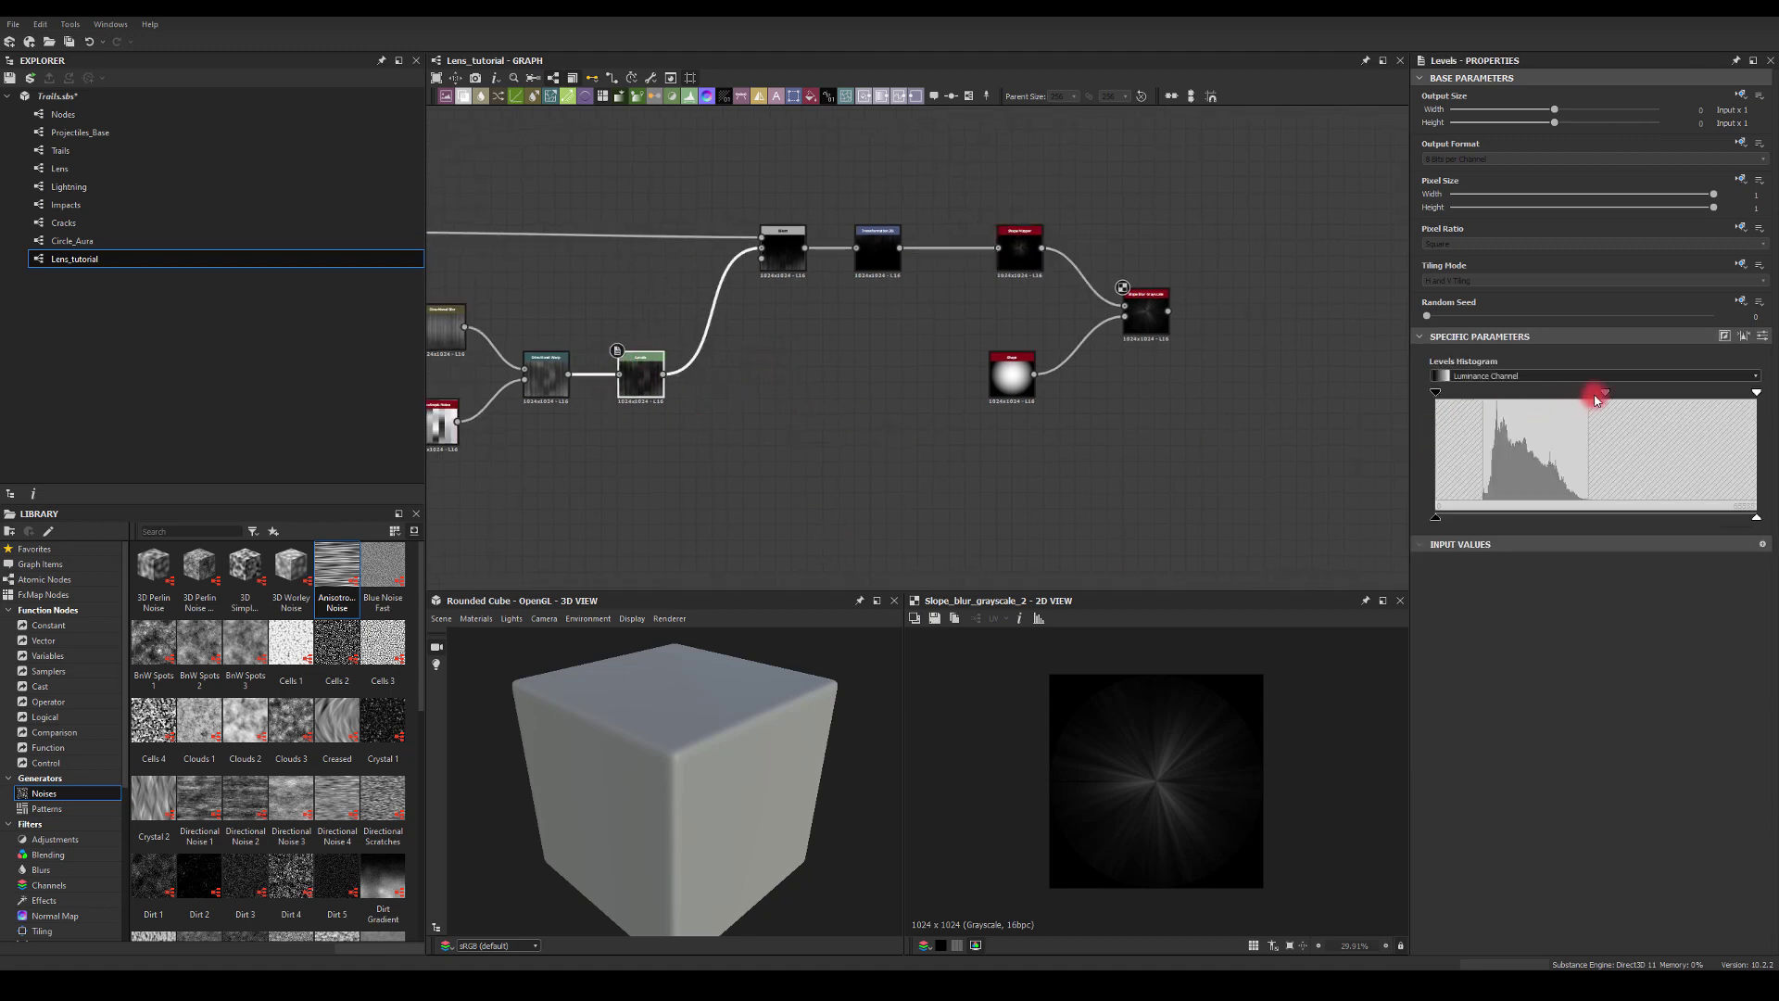
pyautogui.moveTo(1597, 398)
pyautogui.mouseDown()
pyautogui.moveTo(1579, 393)
pyautogui.moveTo(1621, 397)
pyautogui.moveTo(1608, 389)
pyautogui.mouseUp()
pyautogui.moveTo(1755, 392)
pyautogui.mouseDown()
pyautogui.moveTo(1664, 398)
pyautogui.moveTo(1761, 397)
pyautogui.mouseUp()
pyautogui.moveTo(1608, 393)
pyautogui.mouseDown()
pyautogui.moveTo(1631, 401)
pyautogui.moveTo(1608, 394)
pyautogui.mouseUp()
# Select all nodes of the lower streak branch and move them left so they end beneath the upper branch's final Blend.
pyautogui.moveTo(1247, 369); pyautogui.dragTo(1103, 412, button='middle')
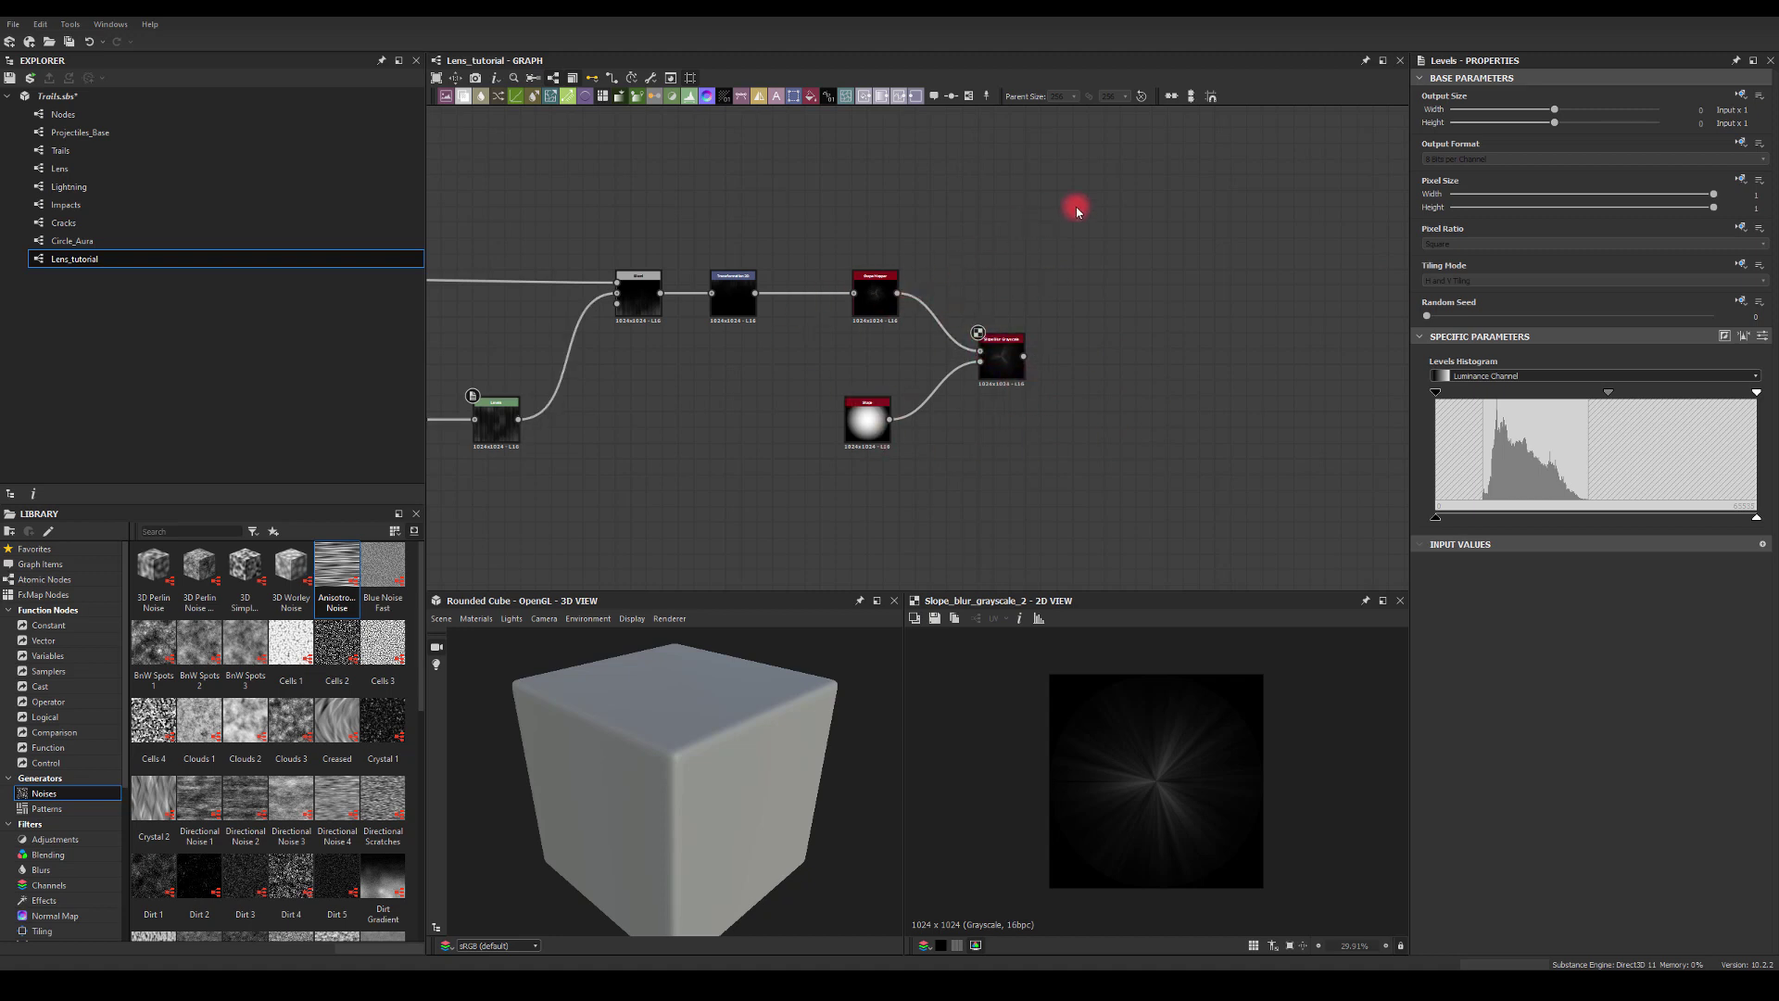
pyautogui.moveTo(1043, 278); pyautogui.dragTo(990, 361, button='middle')
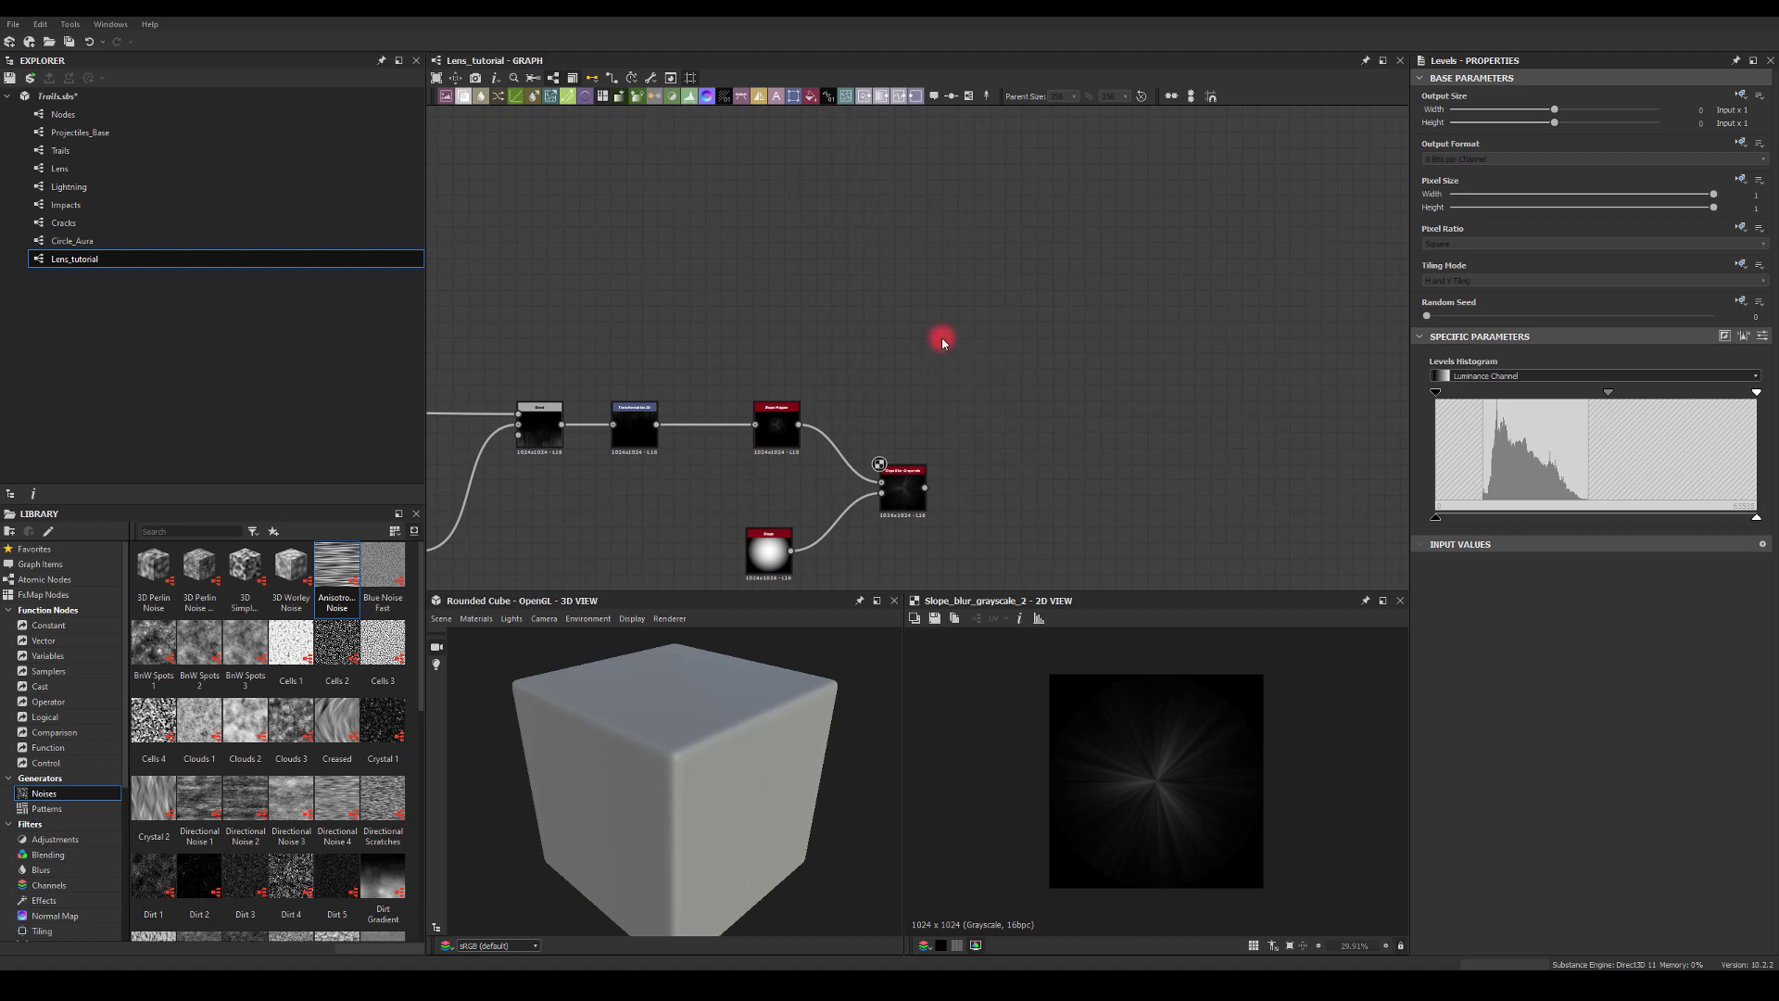
pyautogui.moveTo(935, 243); pyautogui.dragTo(1340, 263, button='middle')
pyautogui.scroll(-3, 907, 385)
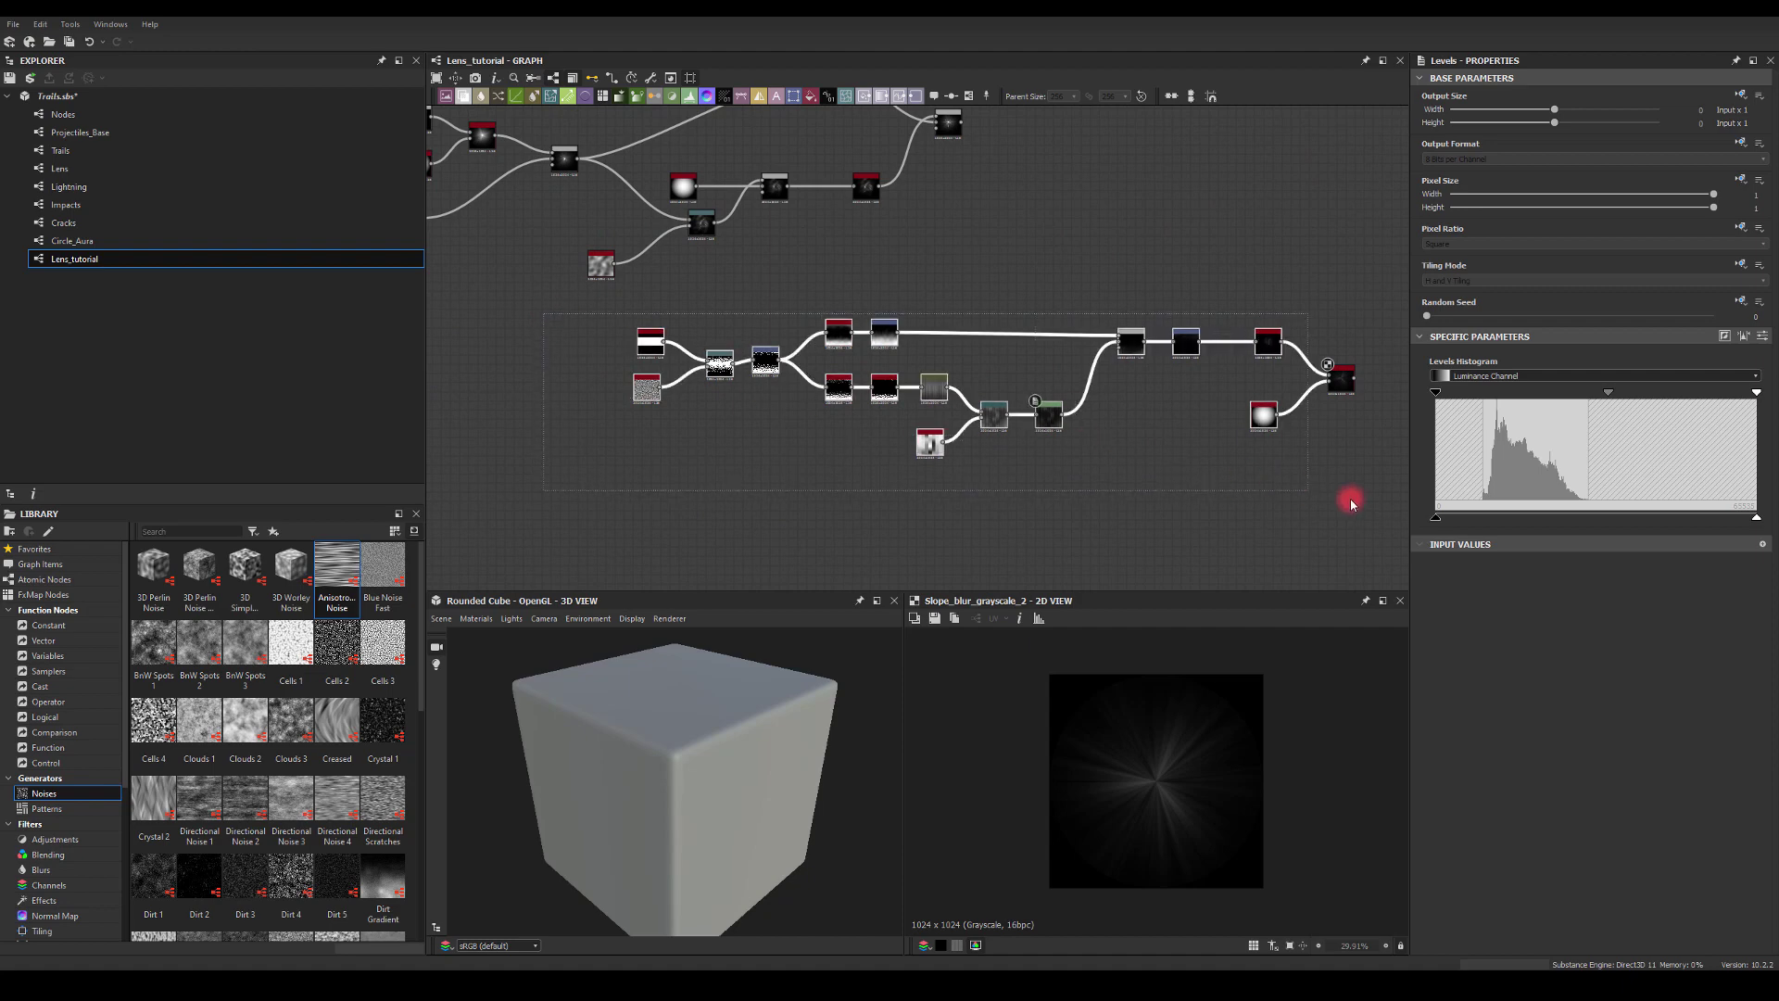
pyautogui.moveTo(1333, 392); pyautogui.dragTo(964, 374)
pyautogui.click(956, 142)
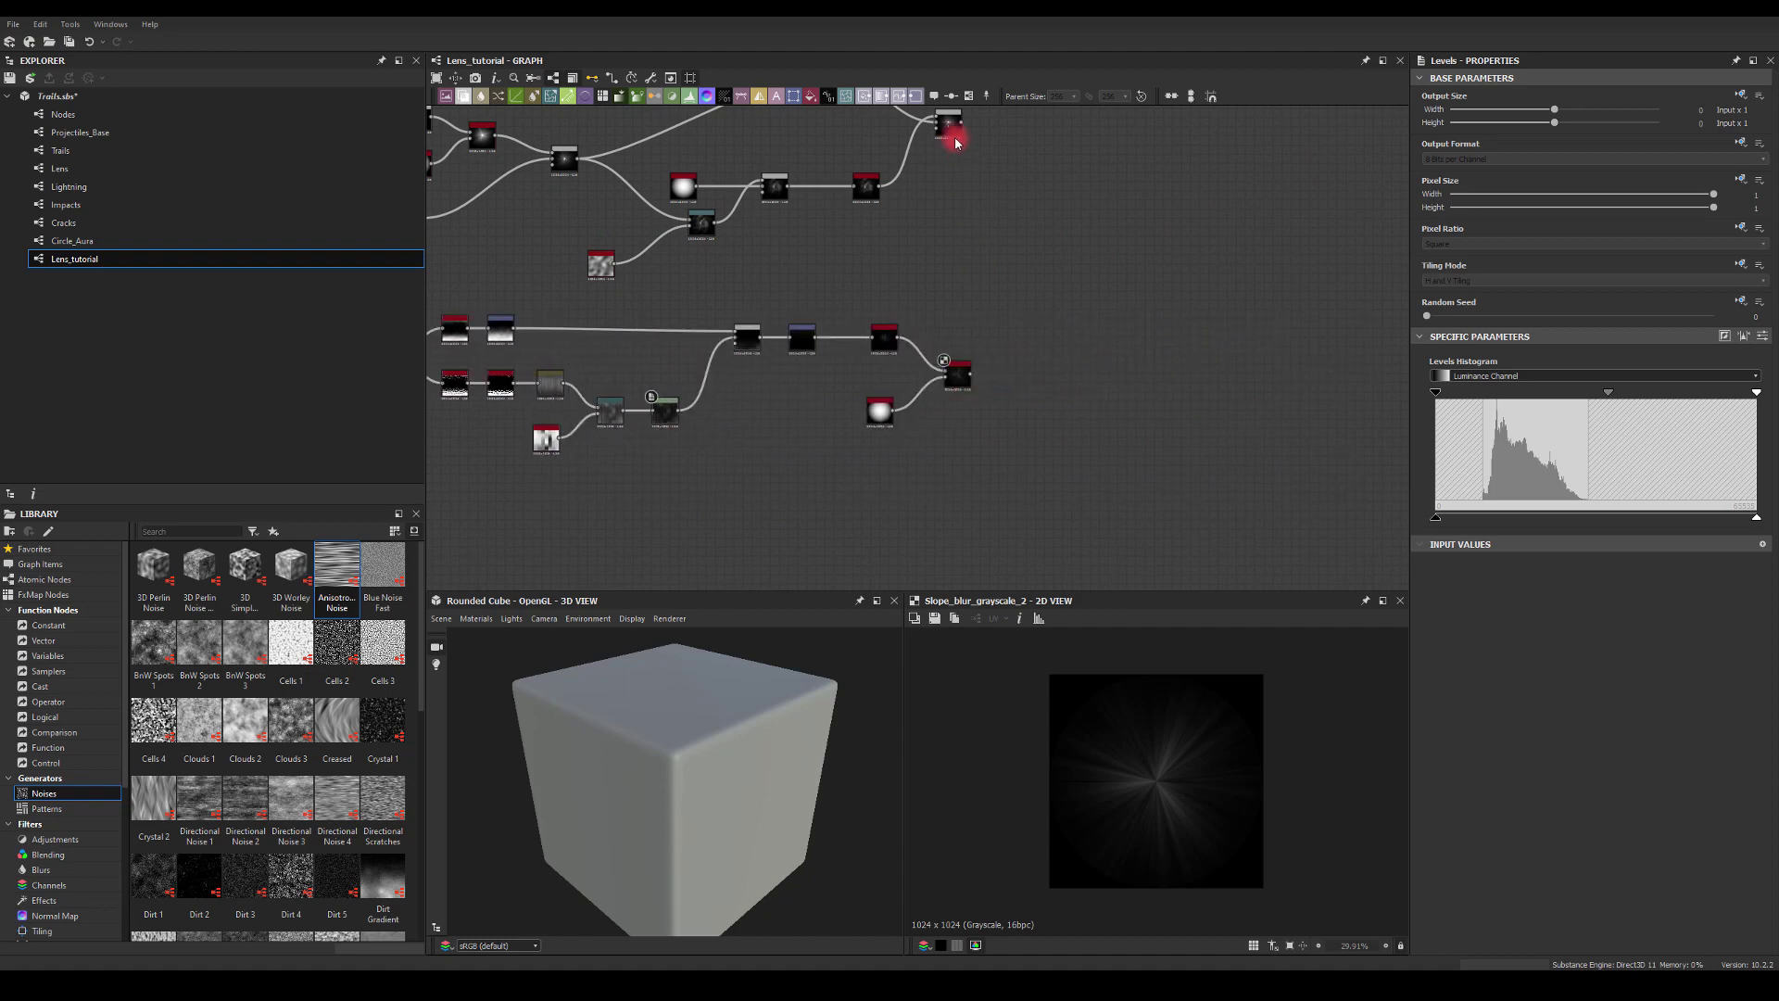
# Combine the upper branch's final Blend and the Slope Blur Grayscale in a new Blend node set to Add (Linear Dodge).
pyautogui.moveTo(987, 145); pyautogui.dragTo(1132, 267)
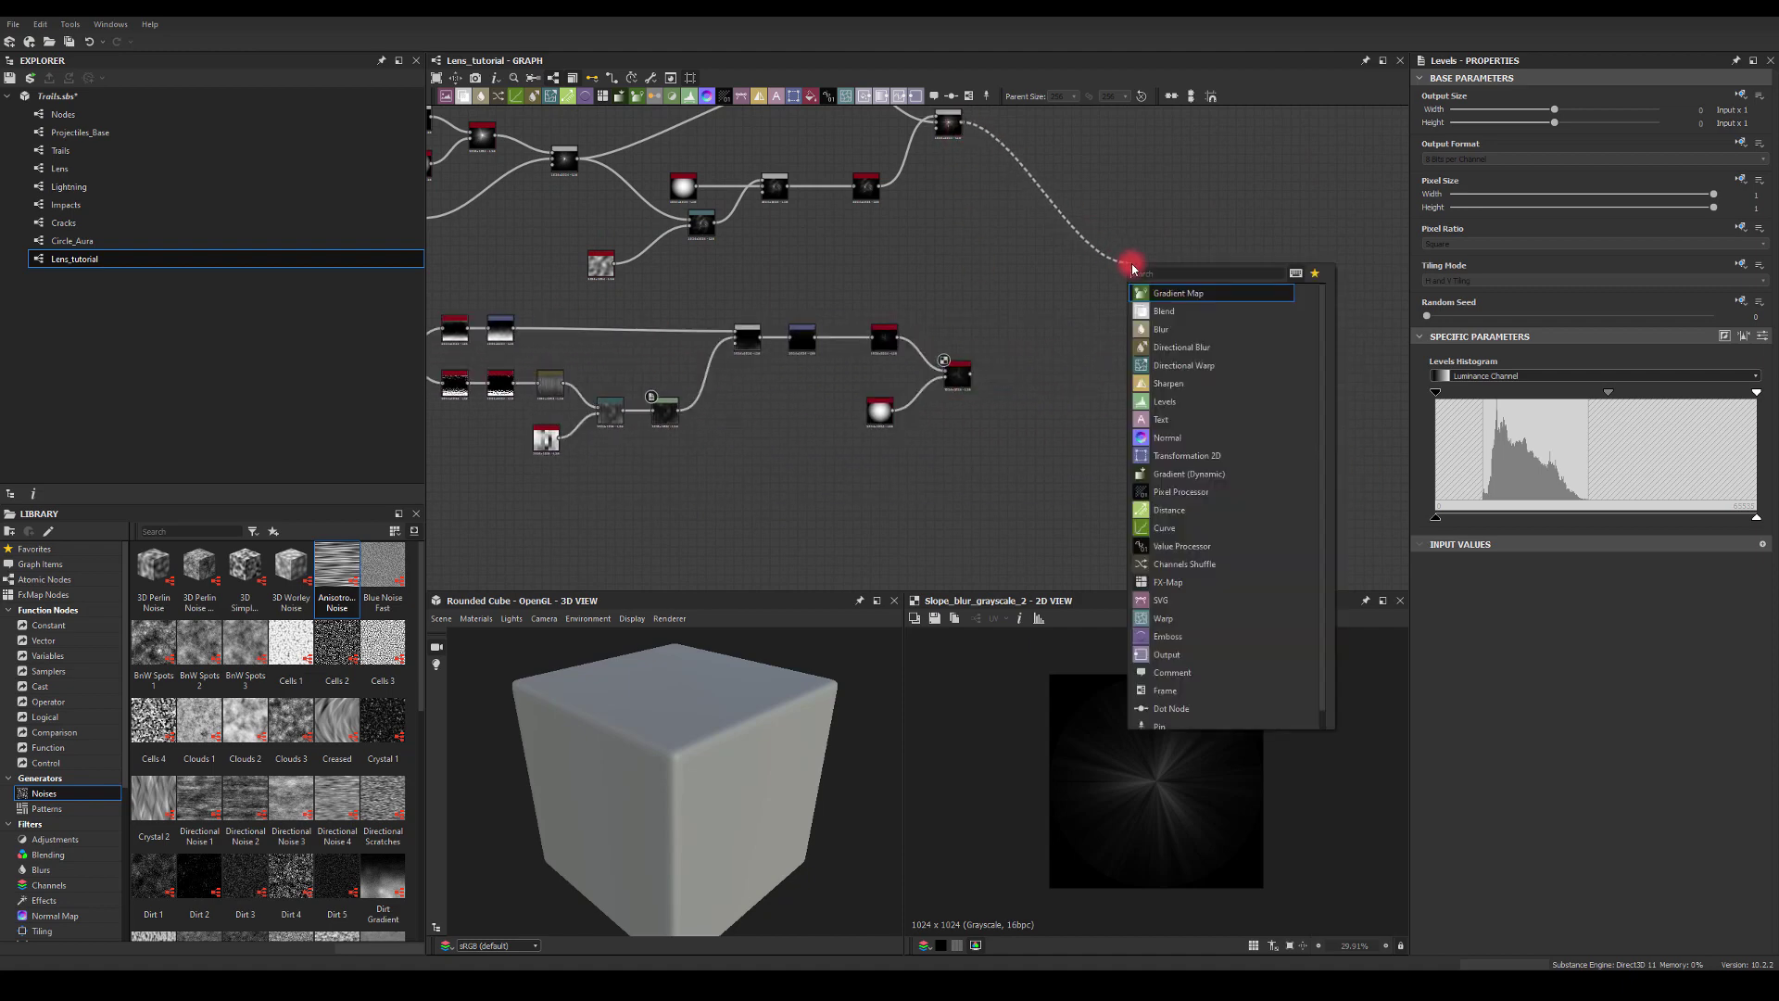
pyautogui.click(1165, 310)
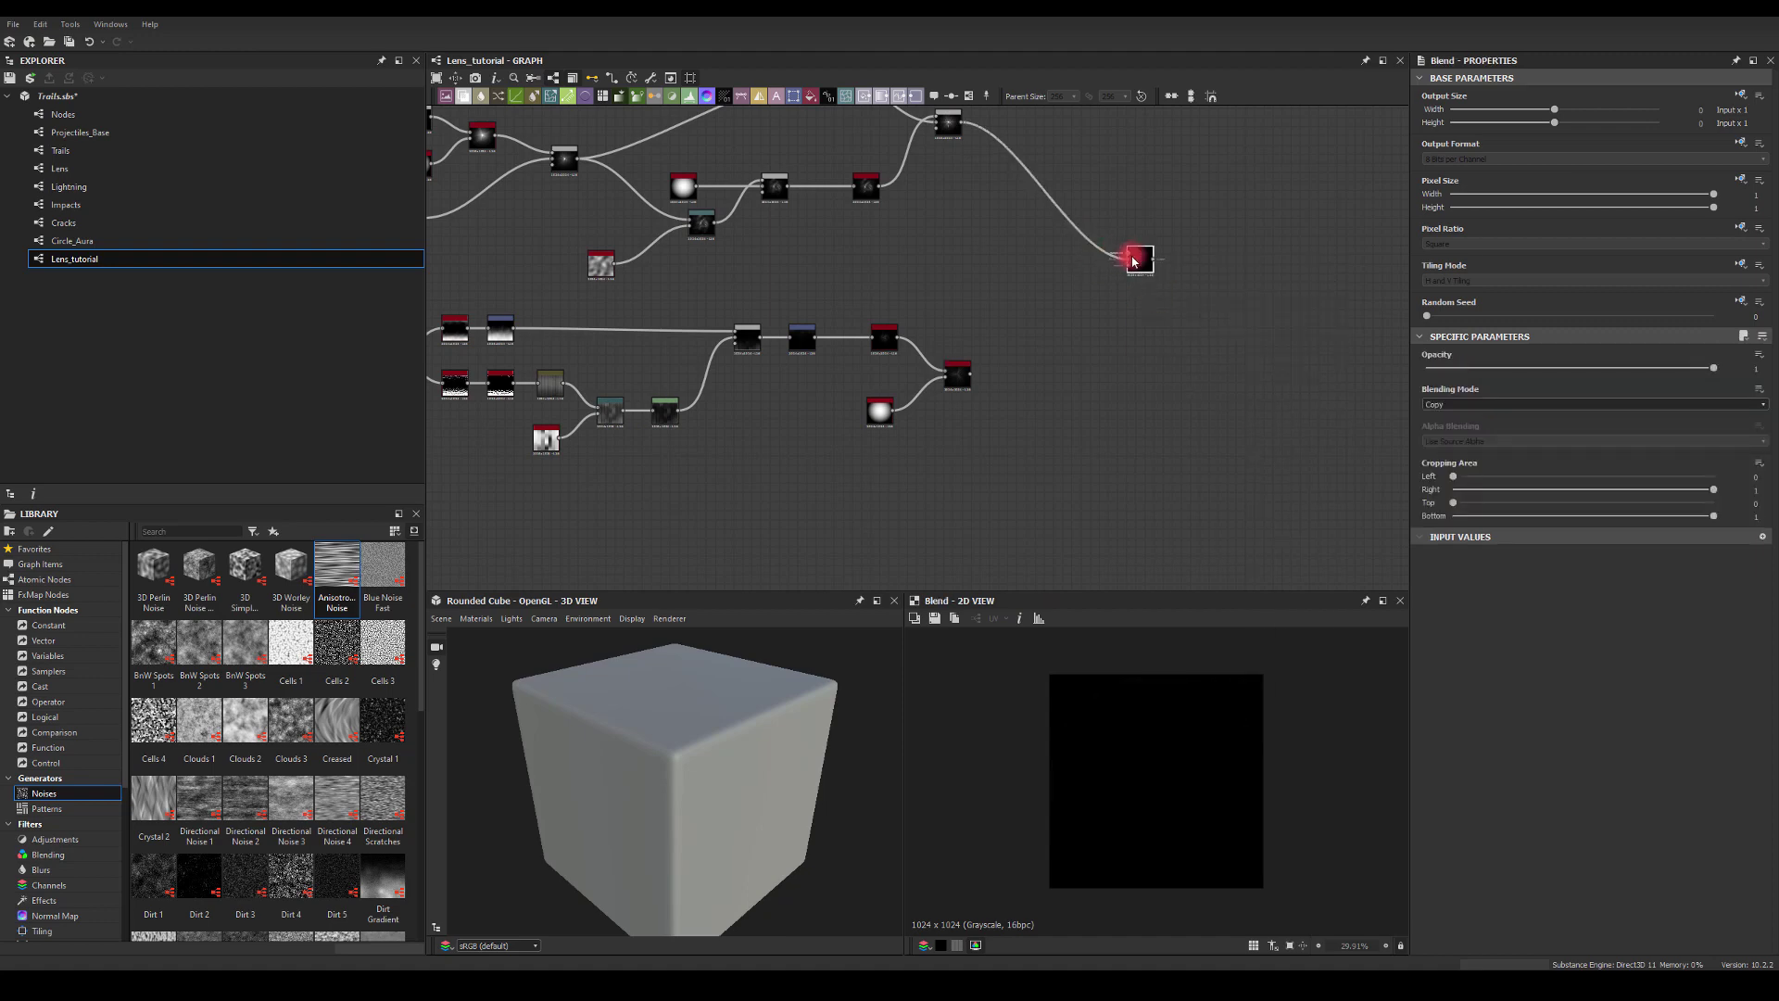
pyautogui.moveTo(1041, 320); pyautogui.dragTo(1127, 260)
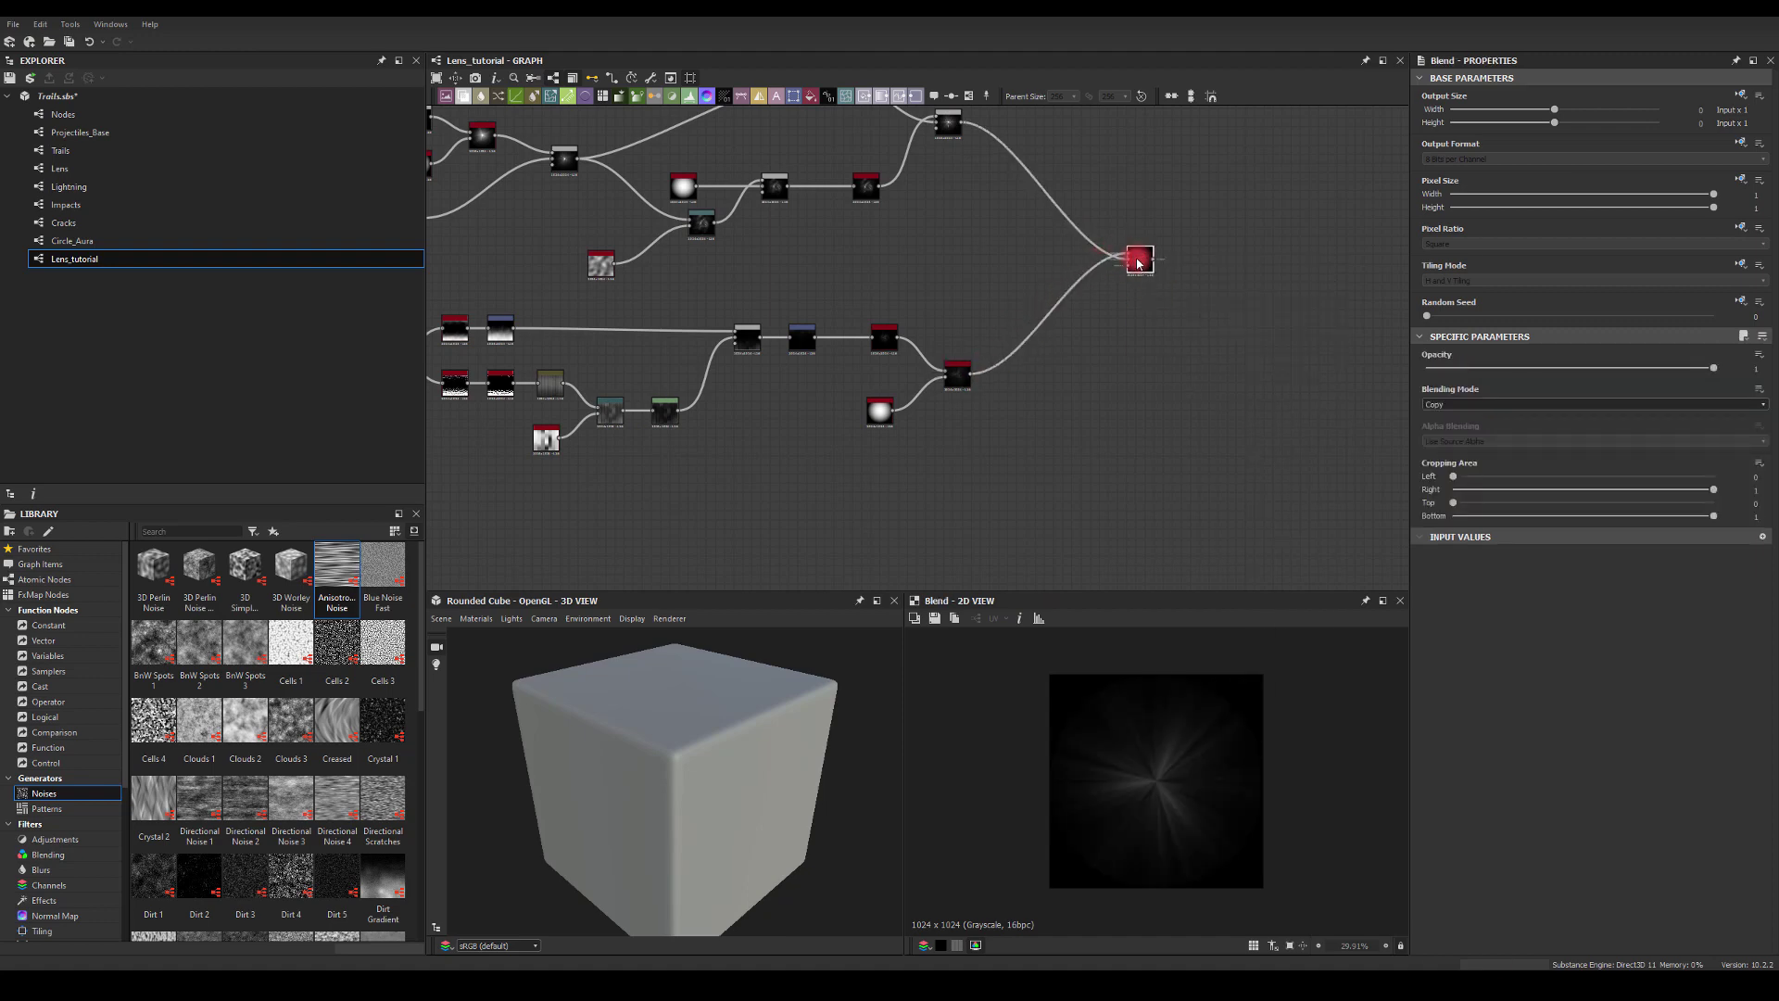
pyautogui.click(1492, 405)
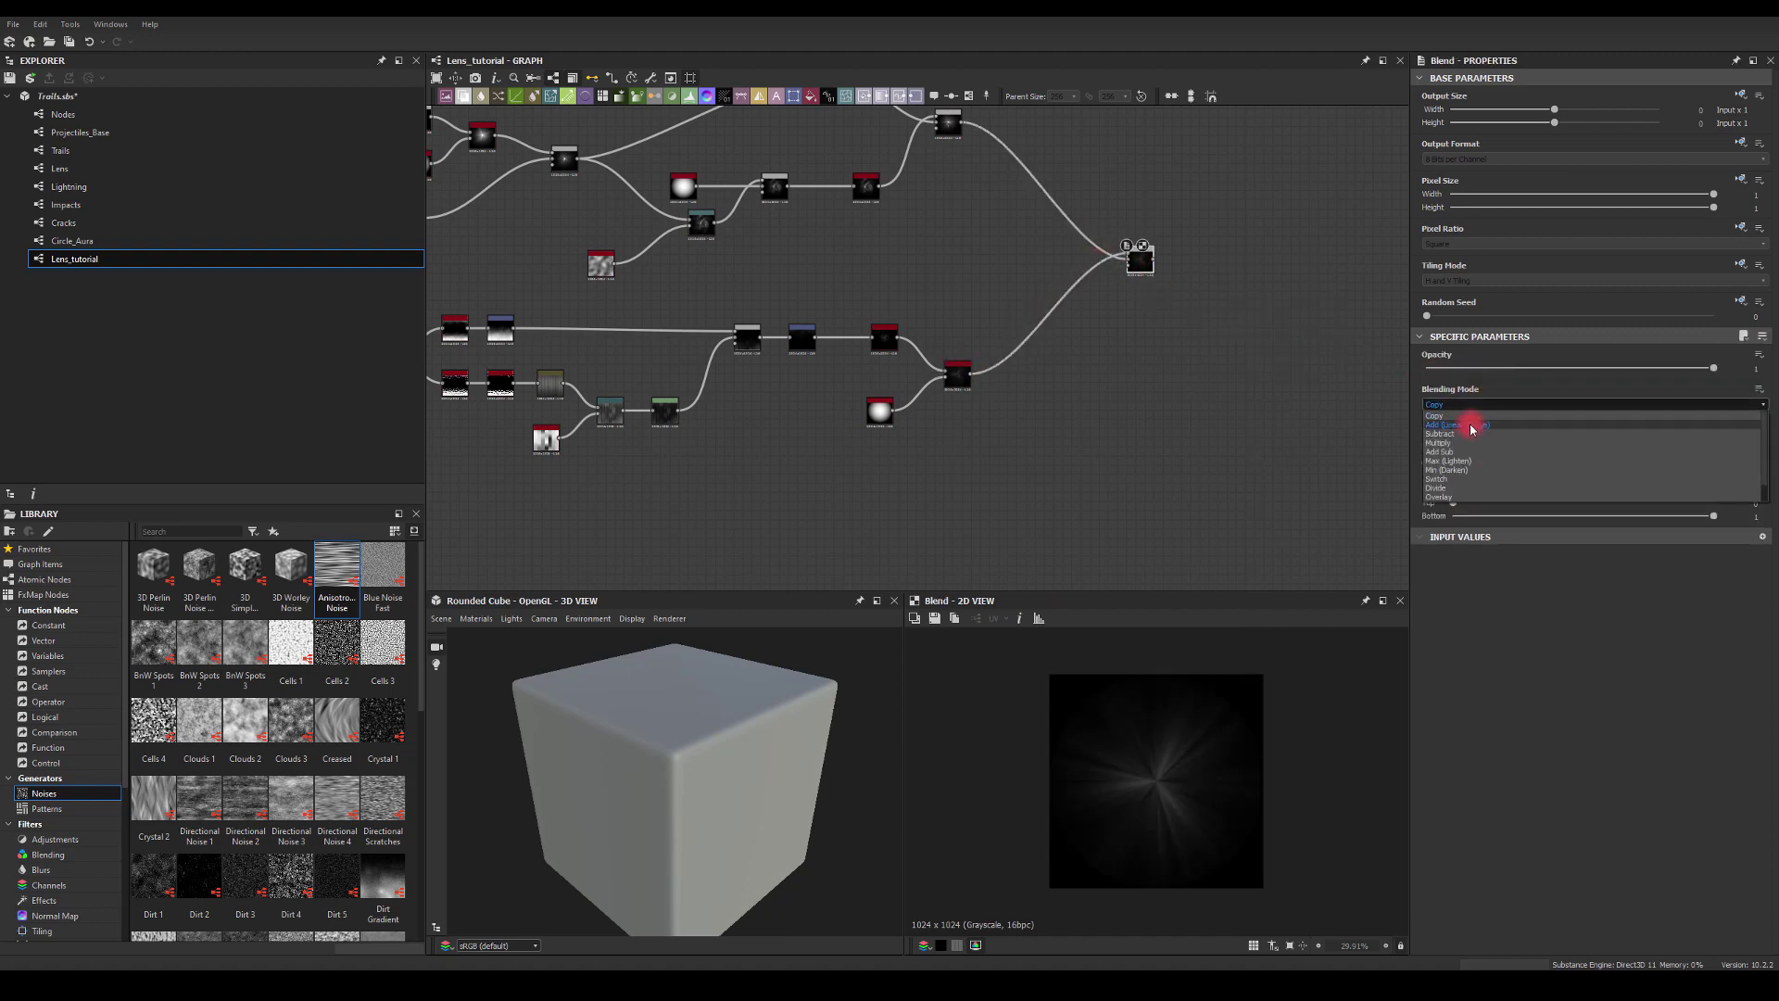
pyautogui.click(1463, 428)
pyautogui.moveTo(1702, 364)
pyautogui.mouseDown()
pyautogui.moveTo(1342, 377)
pyautogui.moveTo(1735, 500)
pyautogui.moveTo(1401, 395)
pyautogui.moveTo(1774, 382)
pyautogui.moveTo(1336, 384)
pyautogui.moveTo(1634, 395)
pyautogui.moveTo(1538, 408)
pyautogui.moveTo(1493, 399)
pyautogui.moveTo(1744, 403)
pyautogui.moveTo(1501, 414)
pyautogui.moveTo(1699, 397)
pyautogui.mouseUp()
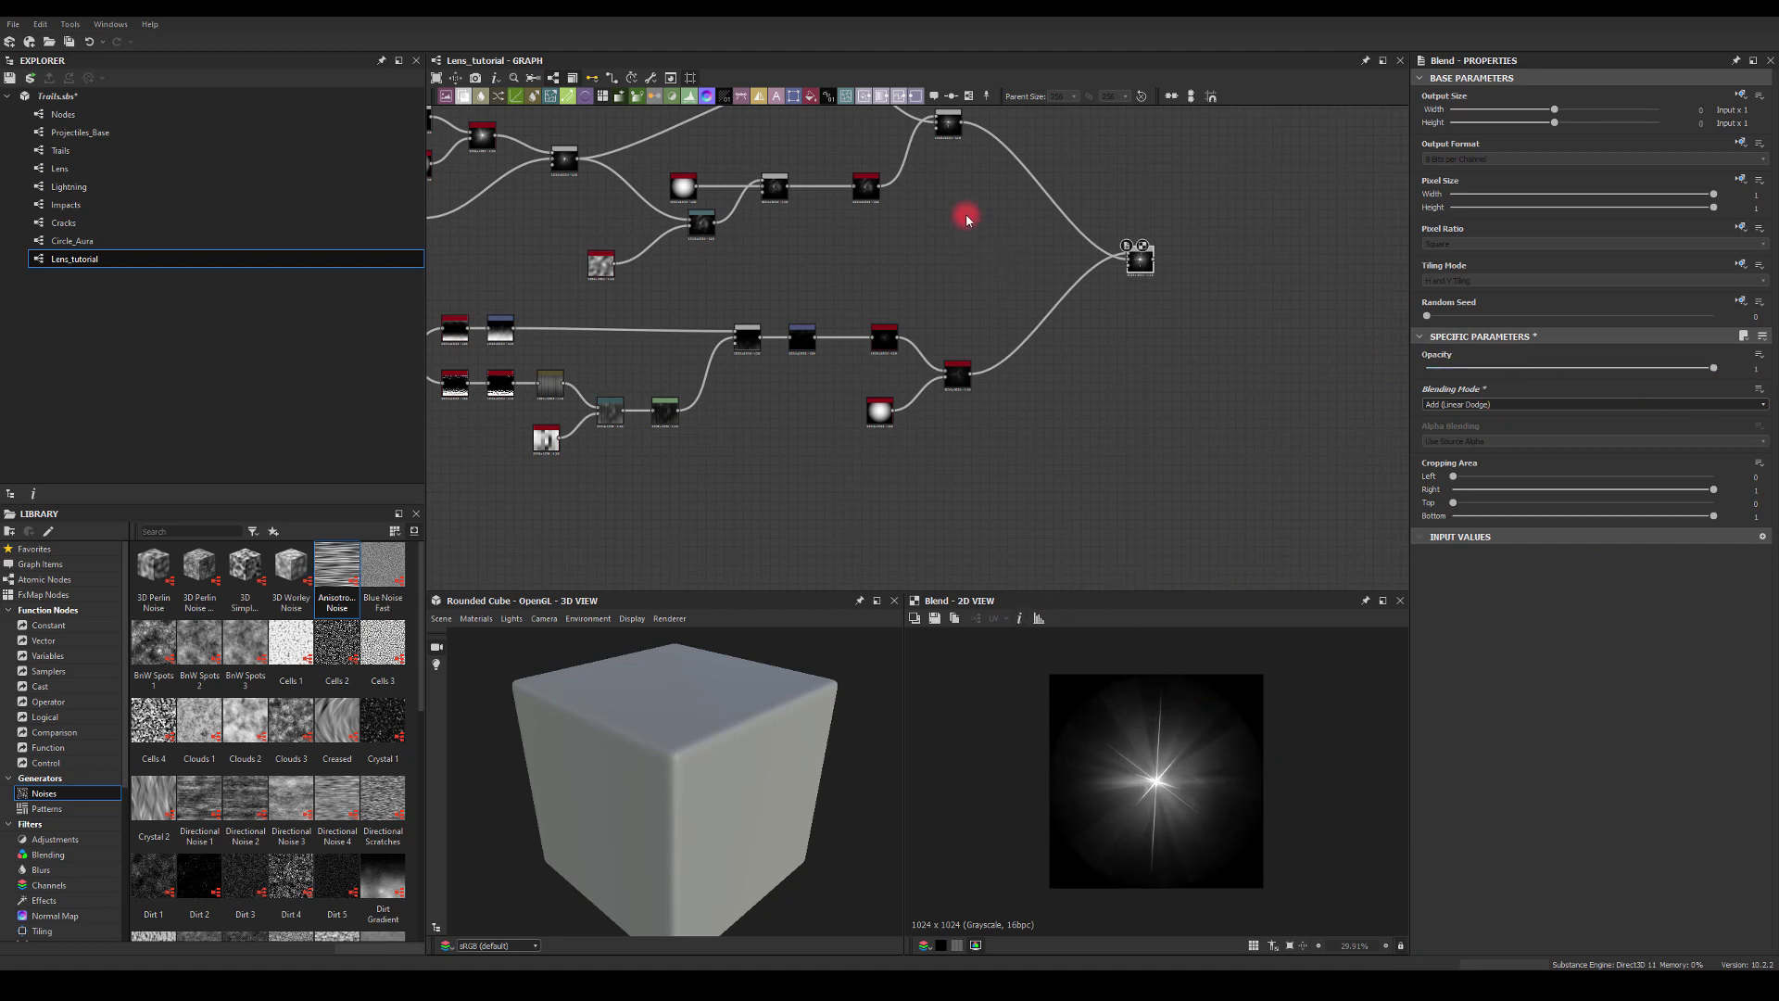
# Adjust the opacity of the Max (Lighten) Blend at the end of the upper branch.
pyautogui.moveTo(966, 218); pyautogui.dragTo(1069, 289, button='middle')
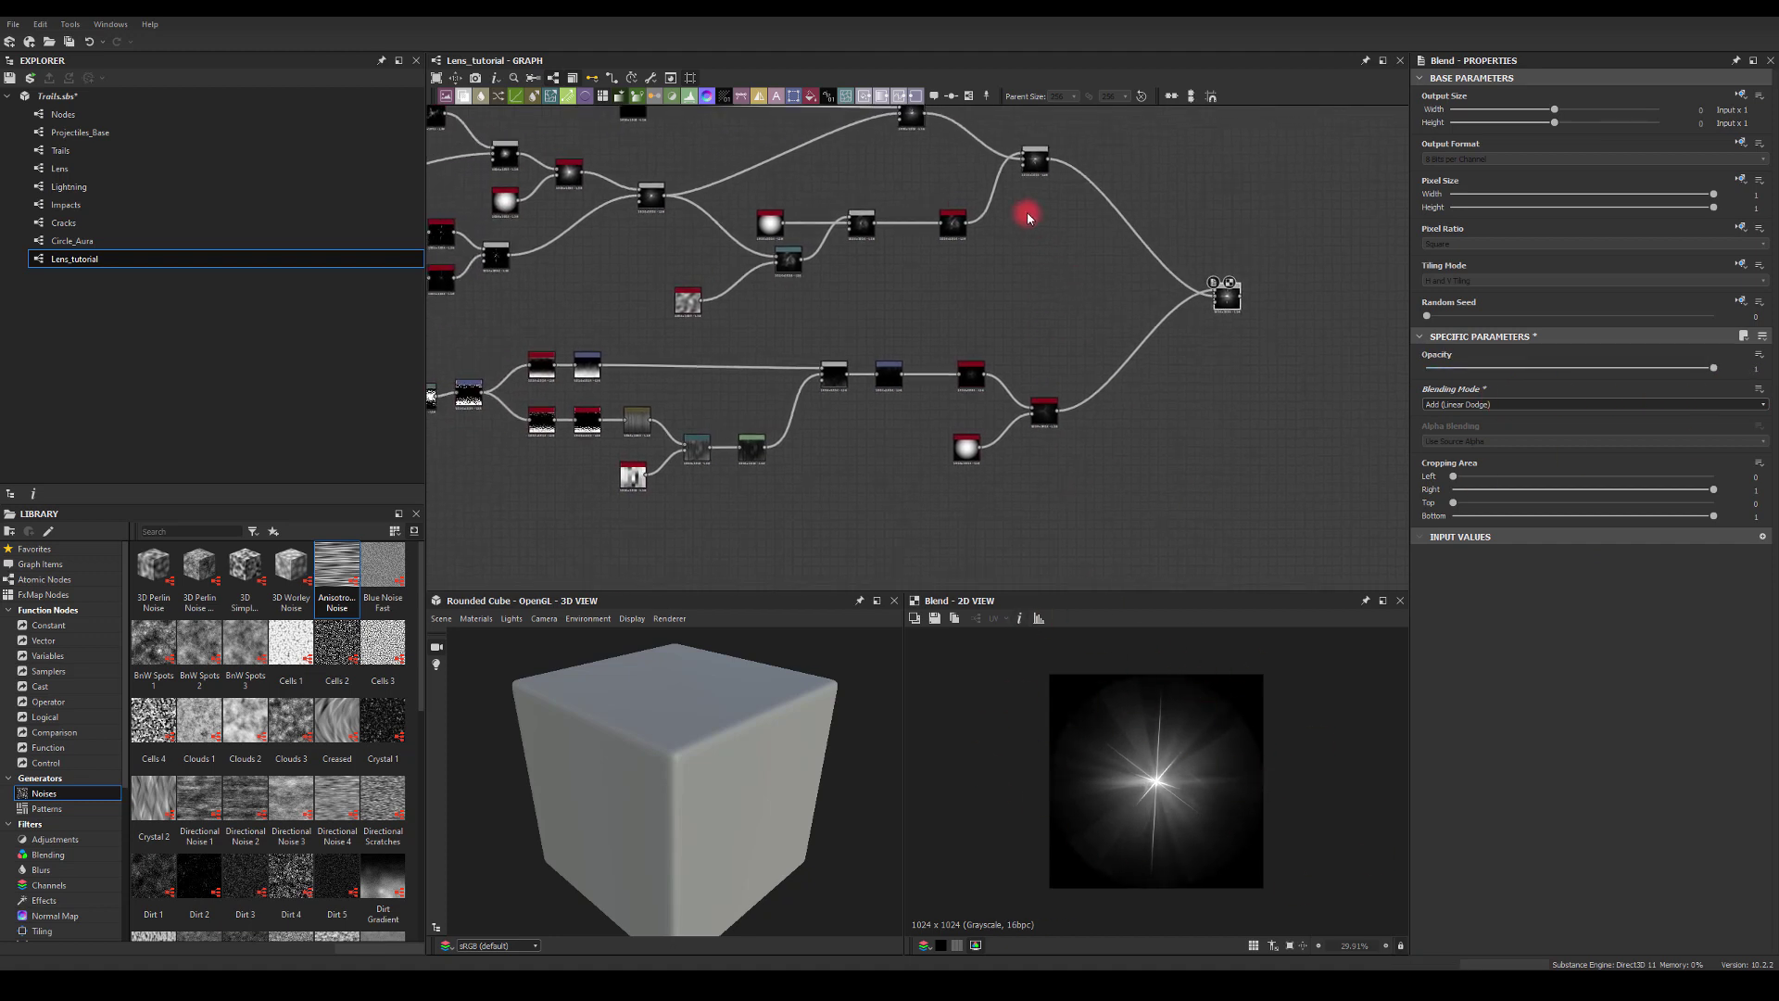
pyautogui.scroll(2, 1029, 216)
pyautogui.scroll(-2, 1022, 207)
pyautogui.moveTo(1022, 207); pyautogui.dragTo(1031, 262, button='middle')
pyautogui.scroll(1, 1026, 250)
pyautogui.click(1050, 201)
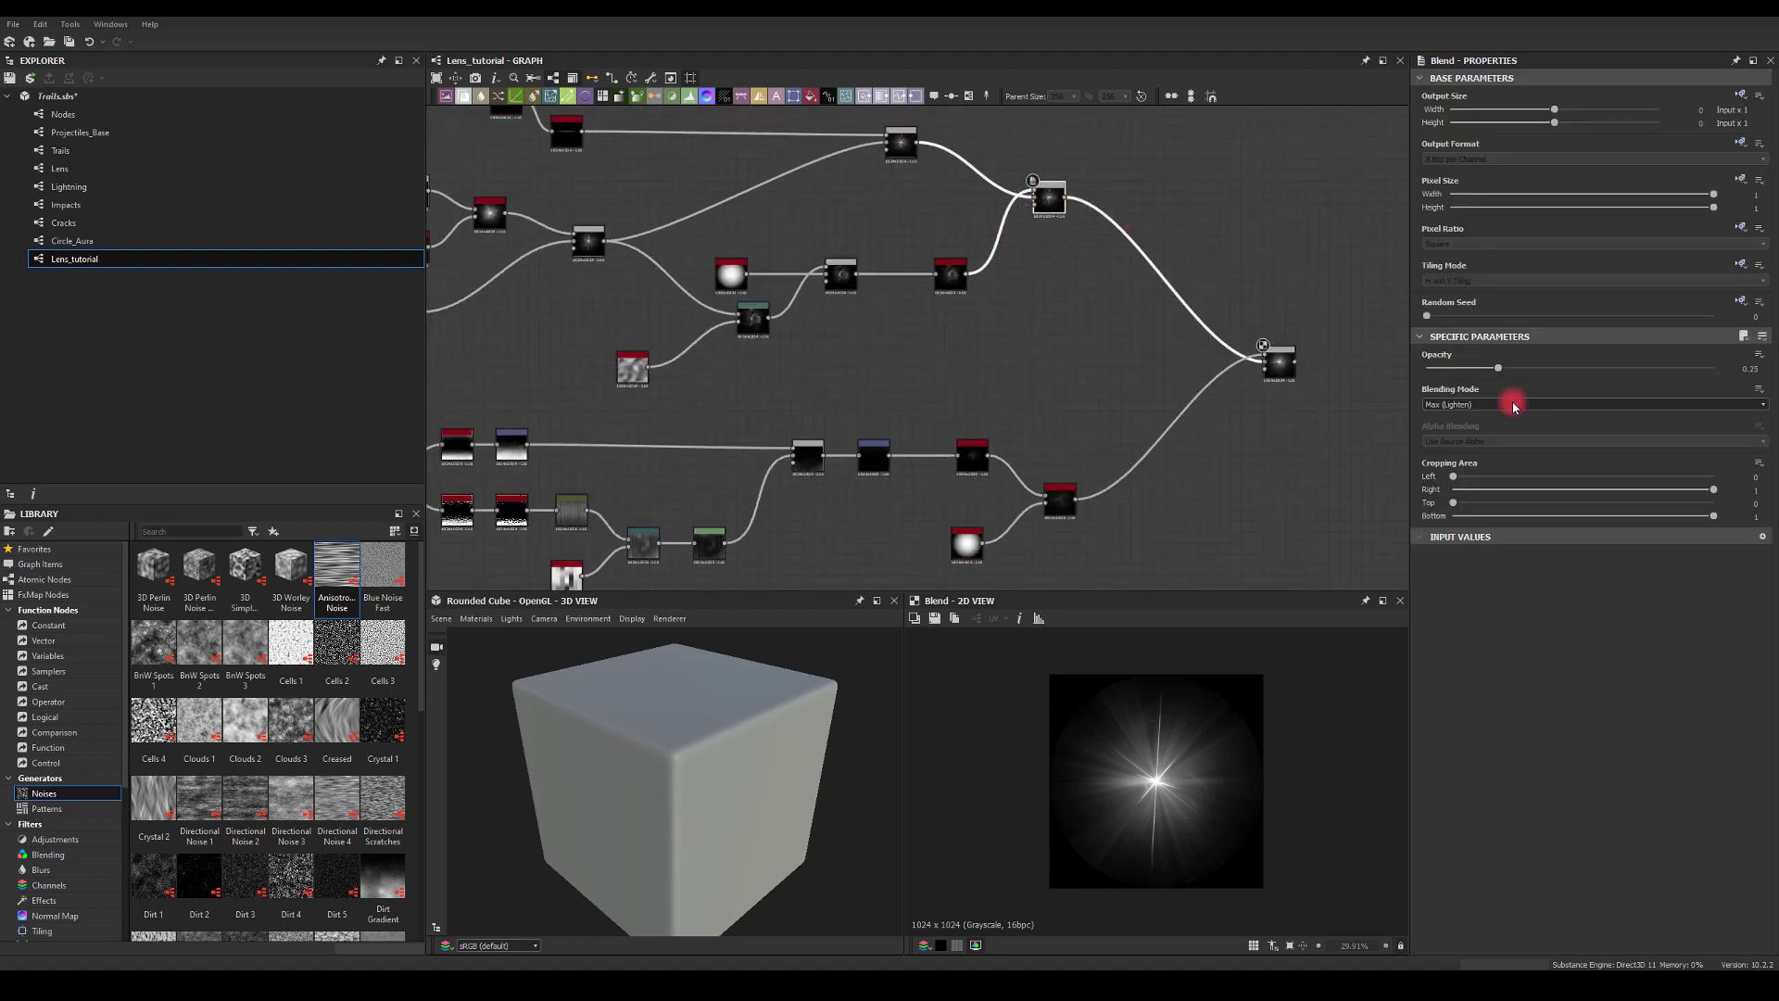
pyautogui.moveTo(1500, 368); pyautogui.dragTo(1201, 361)
# Adjust the opacity of the Add (Linear Dodge) Blend that brings in the blurred thin shape.
pyautogui.moveTo(1012, 333); pyautogui.dragTo(1107, 396, button='middle')
pyautogui.scroll(1, 1007, 290)
pyautogui.click(997, 193)
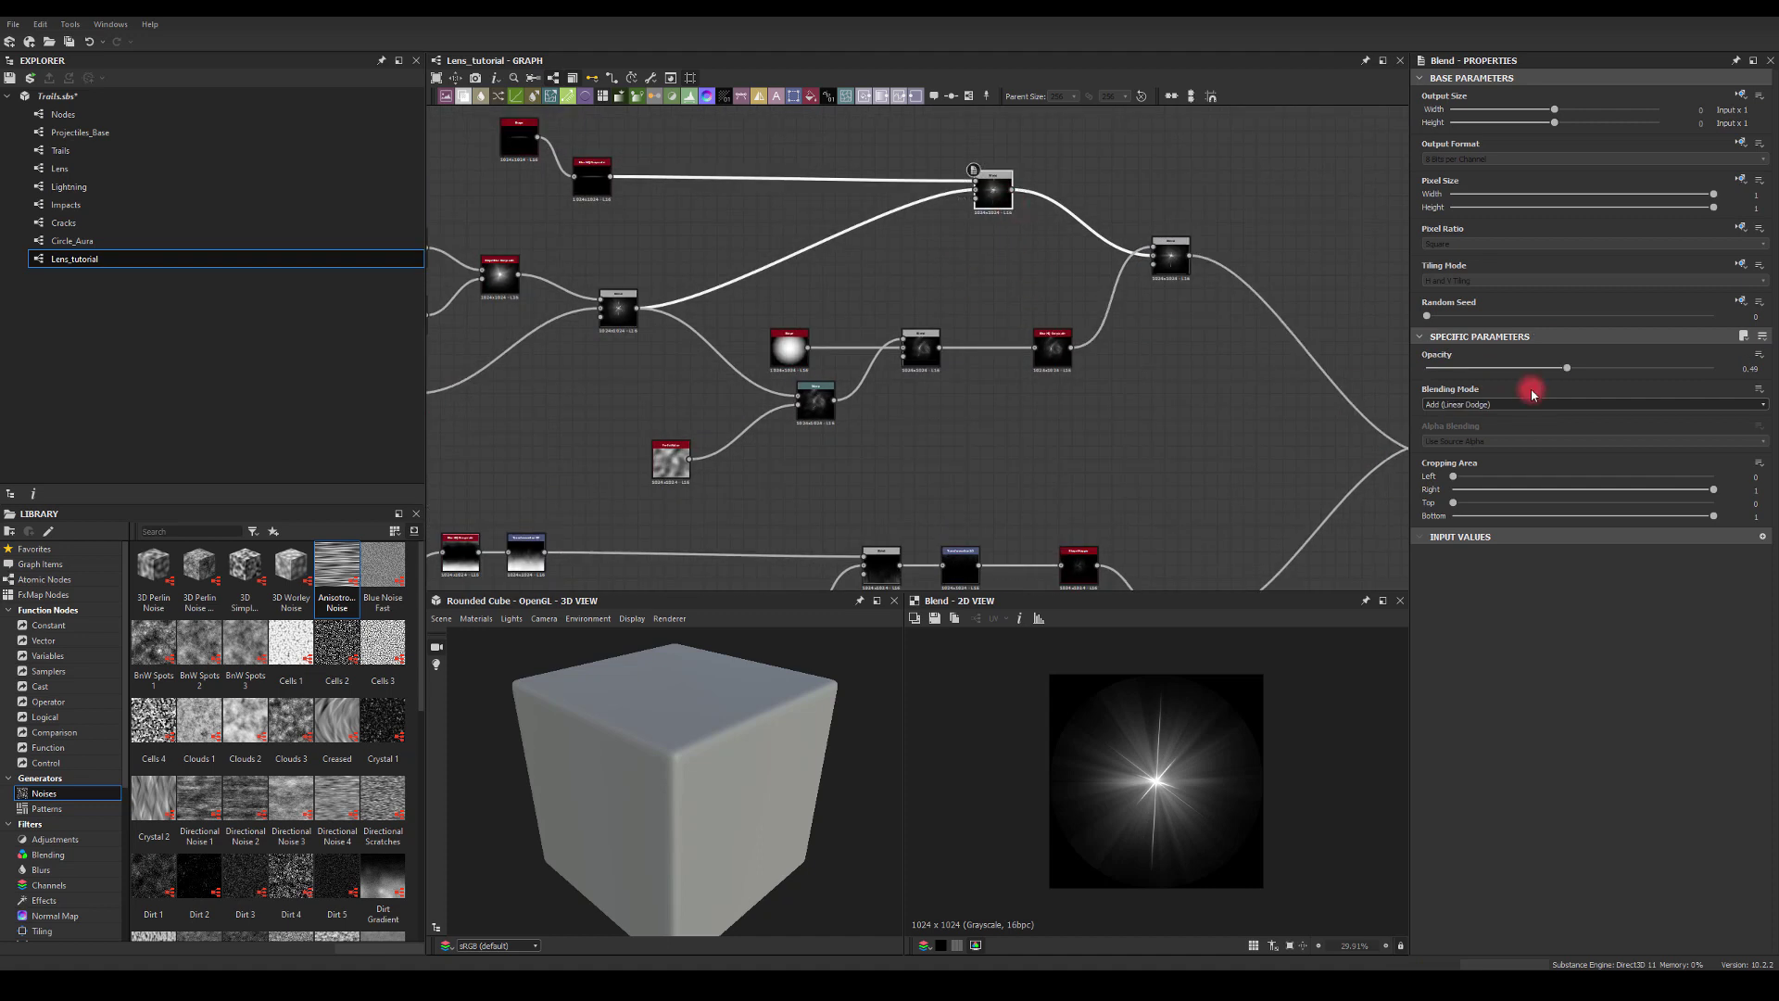
pyautogui.moveTo(1566, 368); pyautogui.dragTo(1411, 387)
# Set the opacity of the earlier Max (Lighten) Blend that feeds the warp to about 0.43.
pyautogui.moveTo(920, 341); pyautogui.dragTo(888, 311, button='middle')
pyautogui.click(888, 312)
pyautogui.moveTo(1537, 375)
pyautogui.mouseDown()
pyautogui.moveTo(1572, 363)
pyautogui.moveTo(1320, 370)
pyautogui.moveTo(1690, 397)
pyautogui.moveTo(1401, 386)
pyautogui.moveTo(1553, 396)
pyautogui.mouseUp()
# Set the Y Amount of the Anisotropic Noise feeding the streak branch's directional warp to 17.
pyautogui.moveTo(1146, 482); pyautogui.dragTo(836, 350, button='middle')
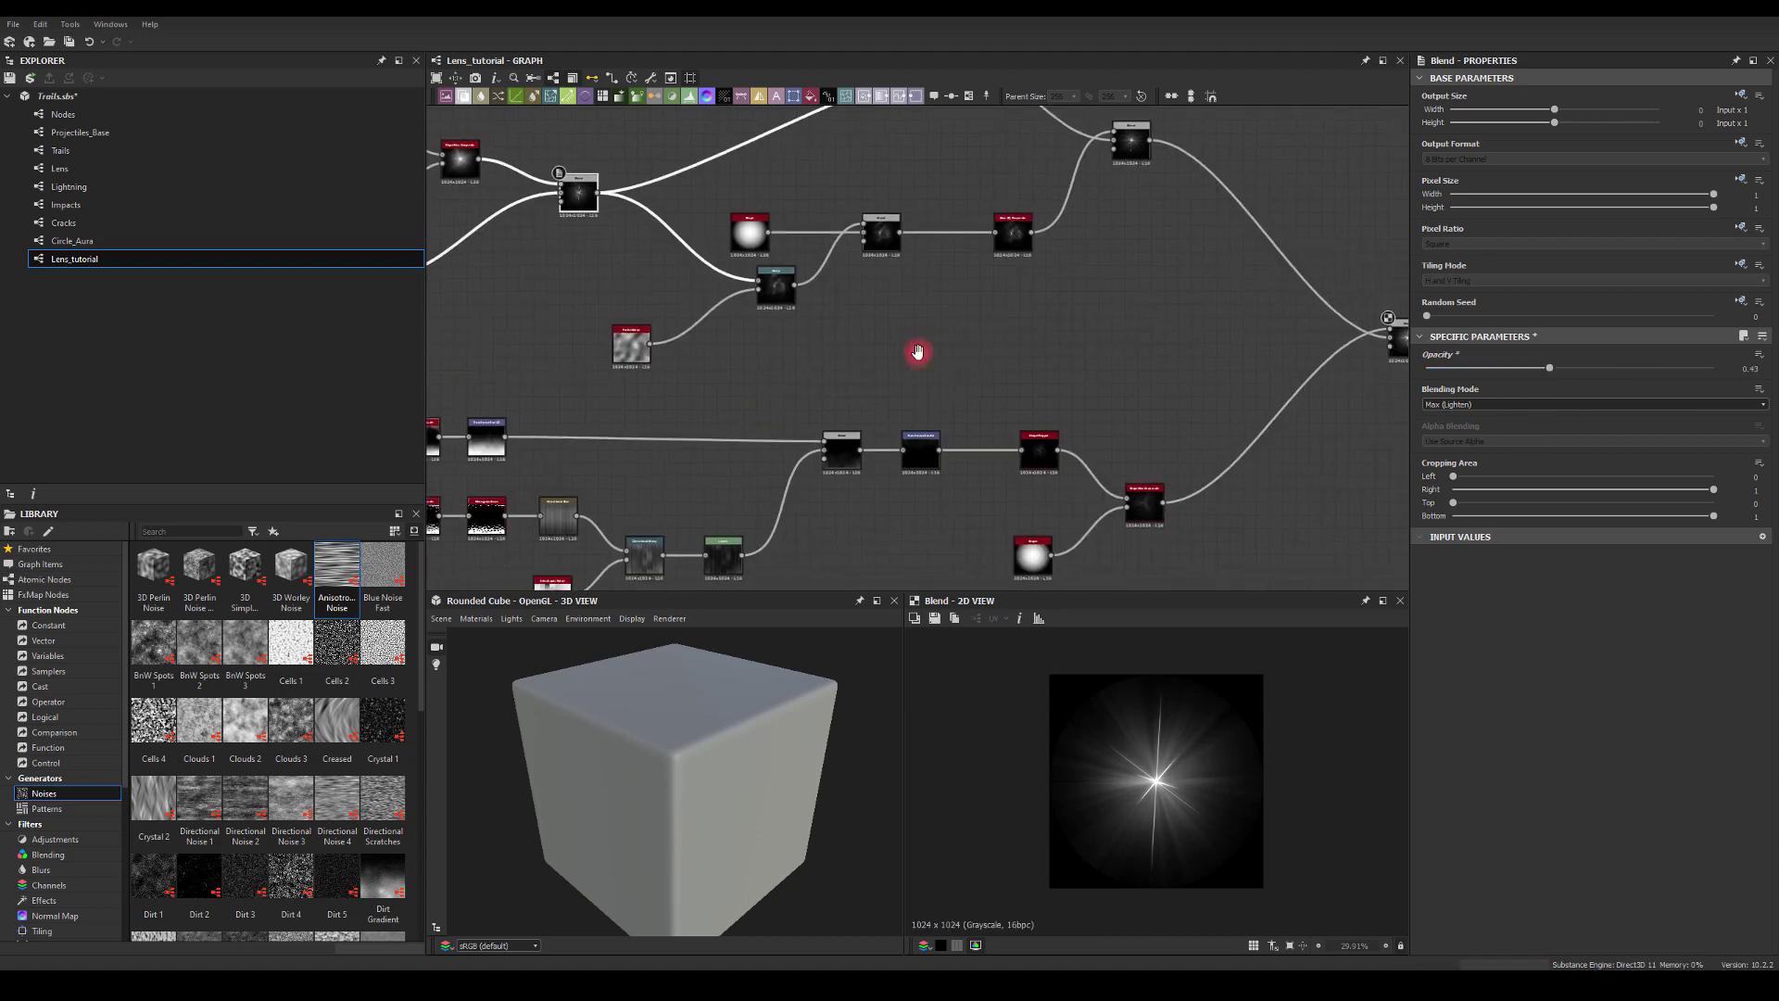
pyautogui.moveTo(1385, 430); pyautogui.dragTo(1110, 408, button='middle')
pyautogui.click(1145, 320)
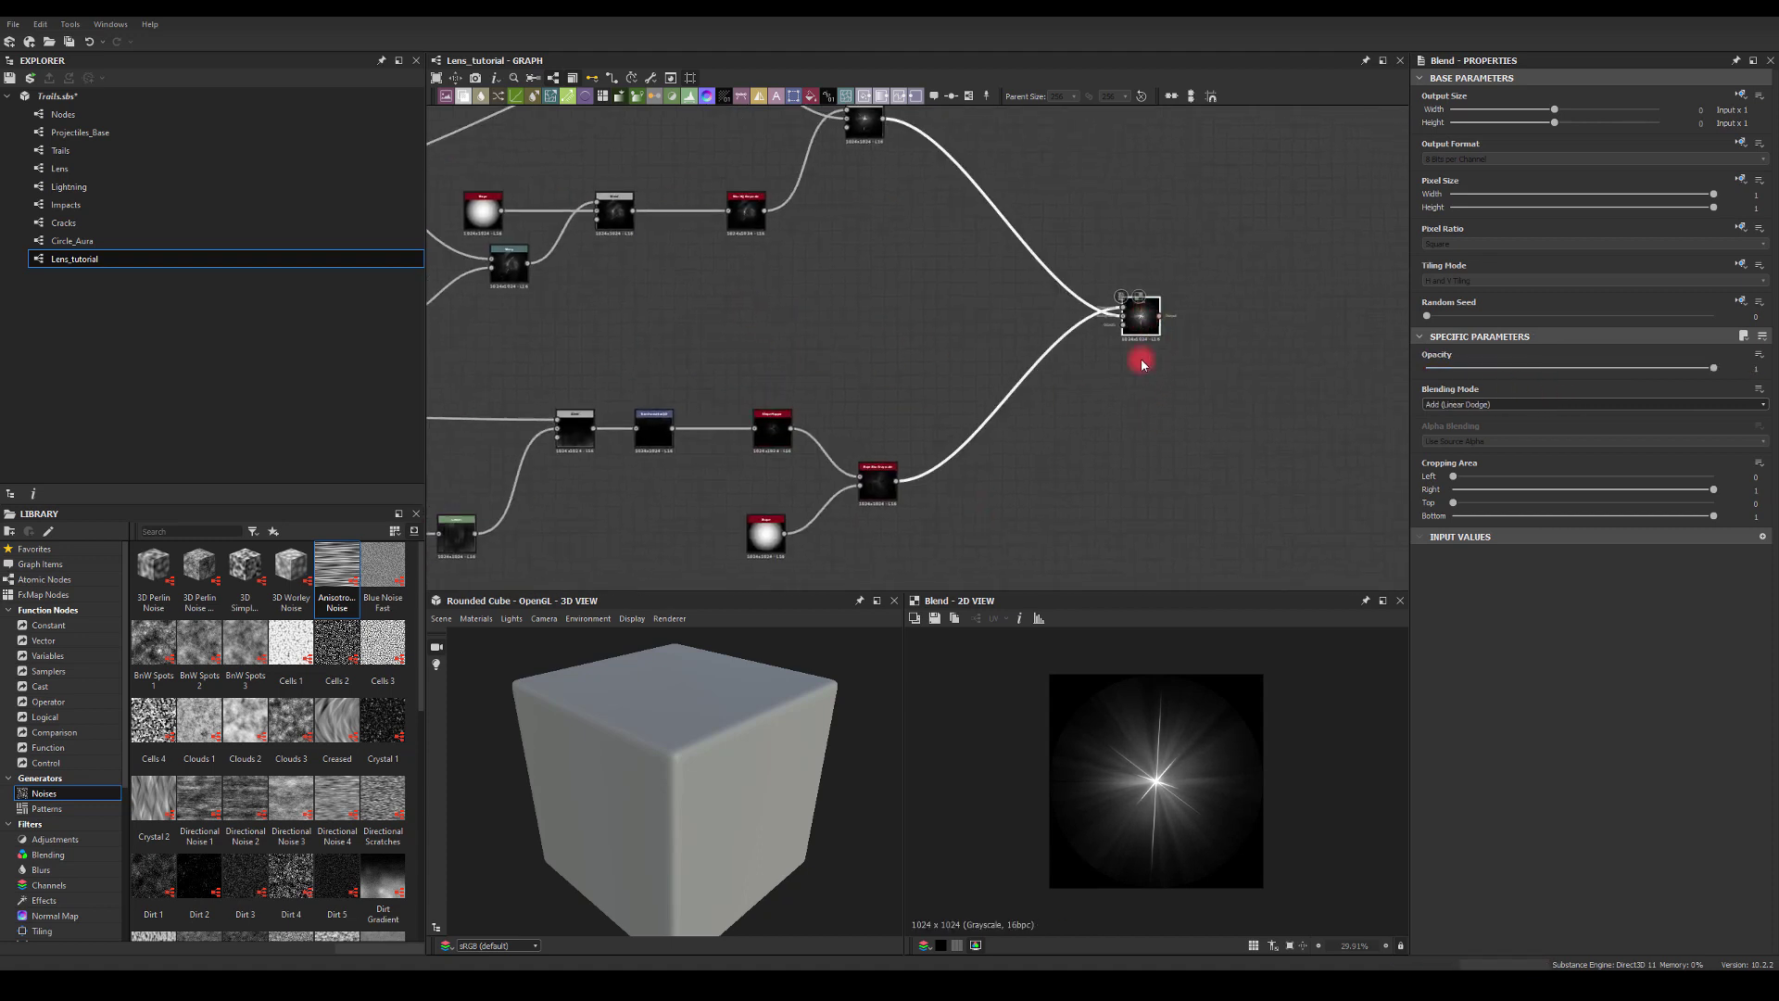
pyautogui.moveTo(758, 425); pyautogui.dragTo(1118, 322, button='middle')
pyautogui.moveTo(701, 356); pyautogui.dragTo(525, 365, button='middle')
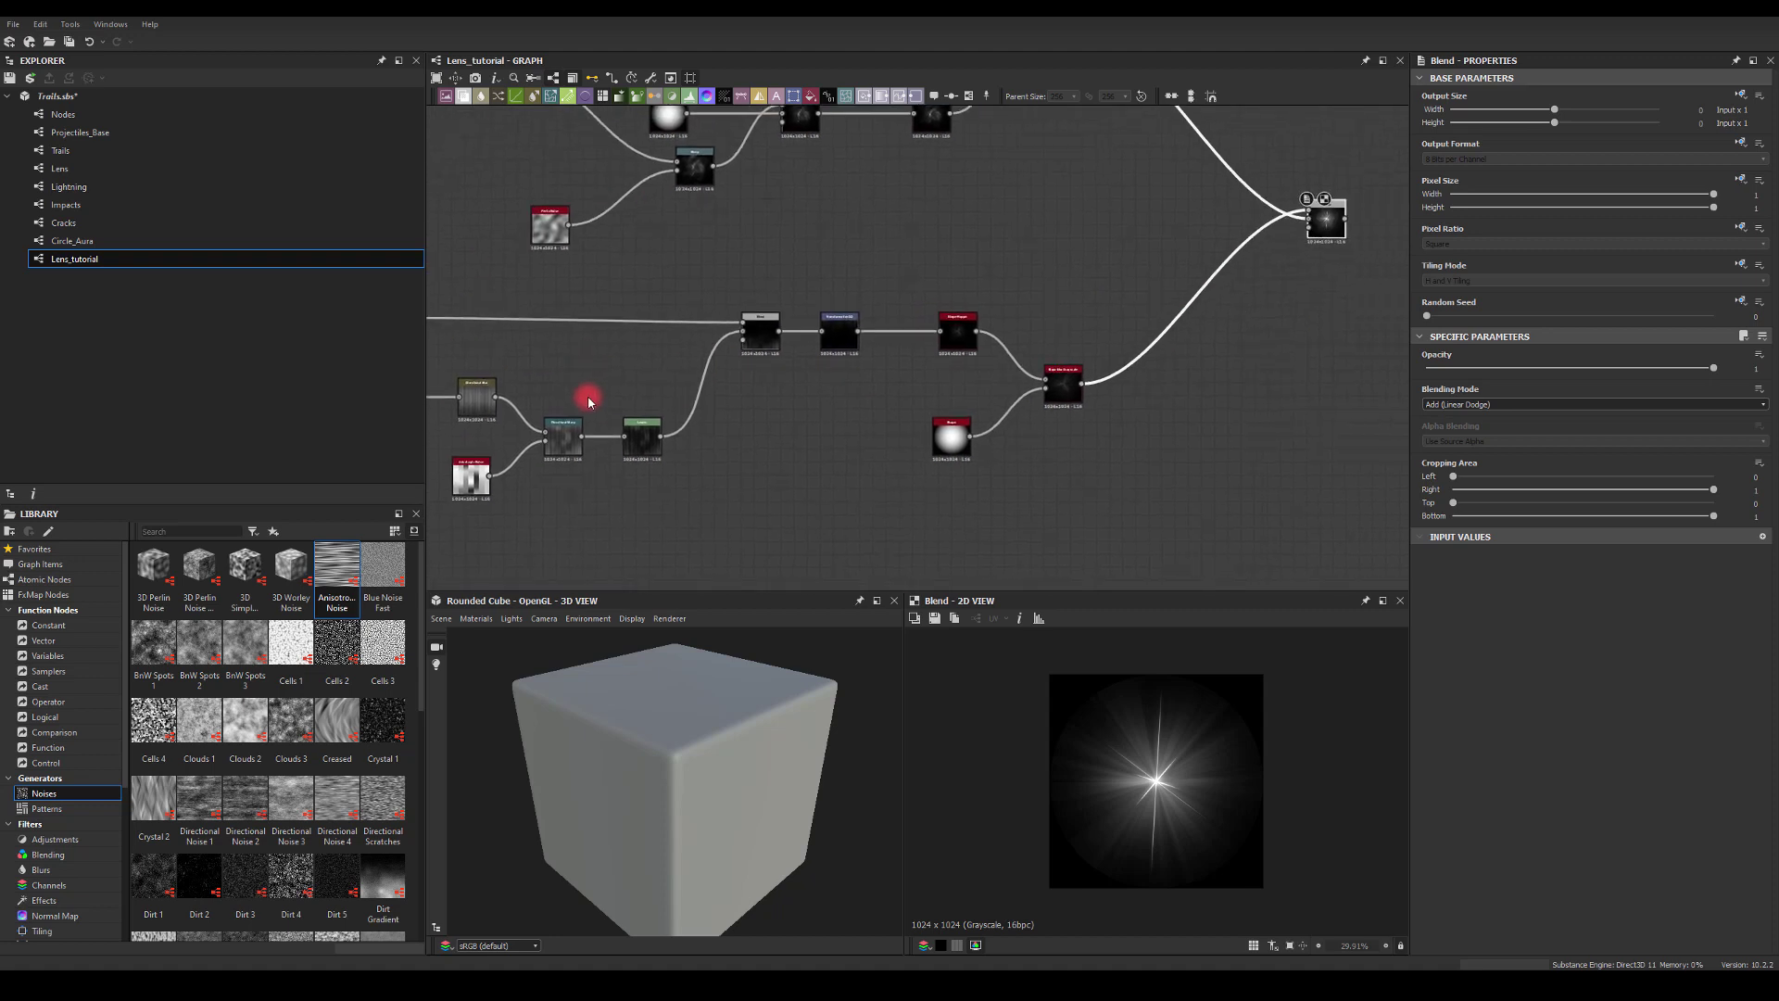
pyautogui.click(571, 367)
pyautogui.moveTo(494, 436); pyautogui.dragTo(533, 421, button='middle')
pyautogui.click(509, 467)
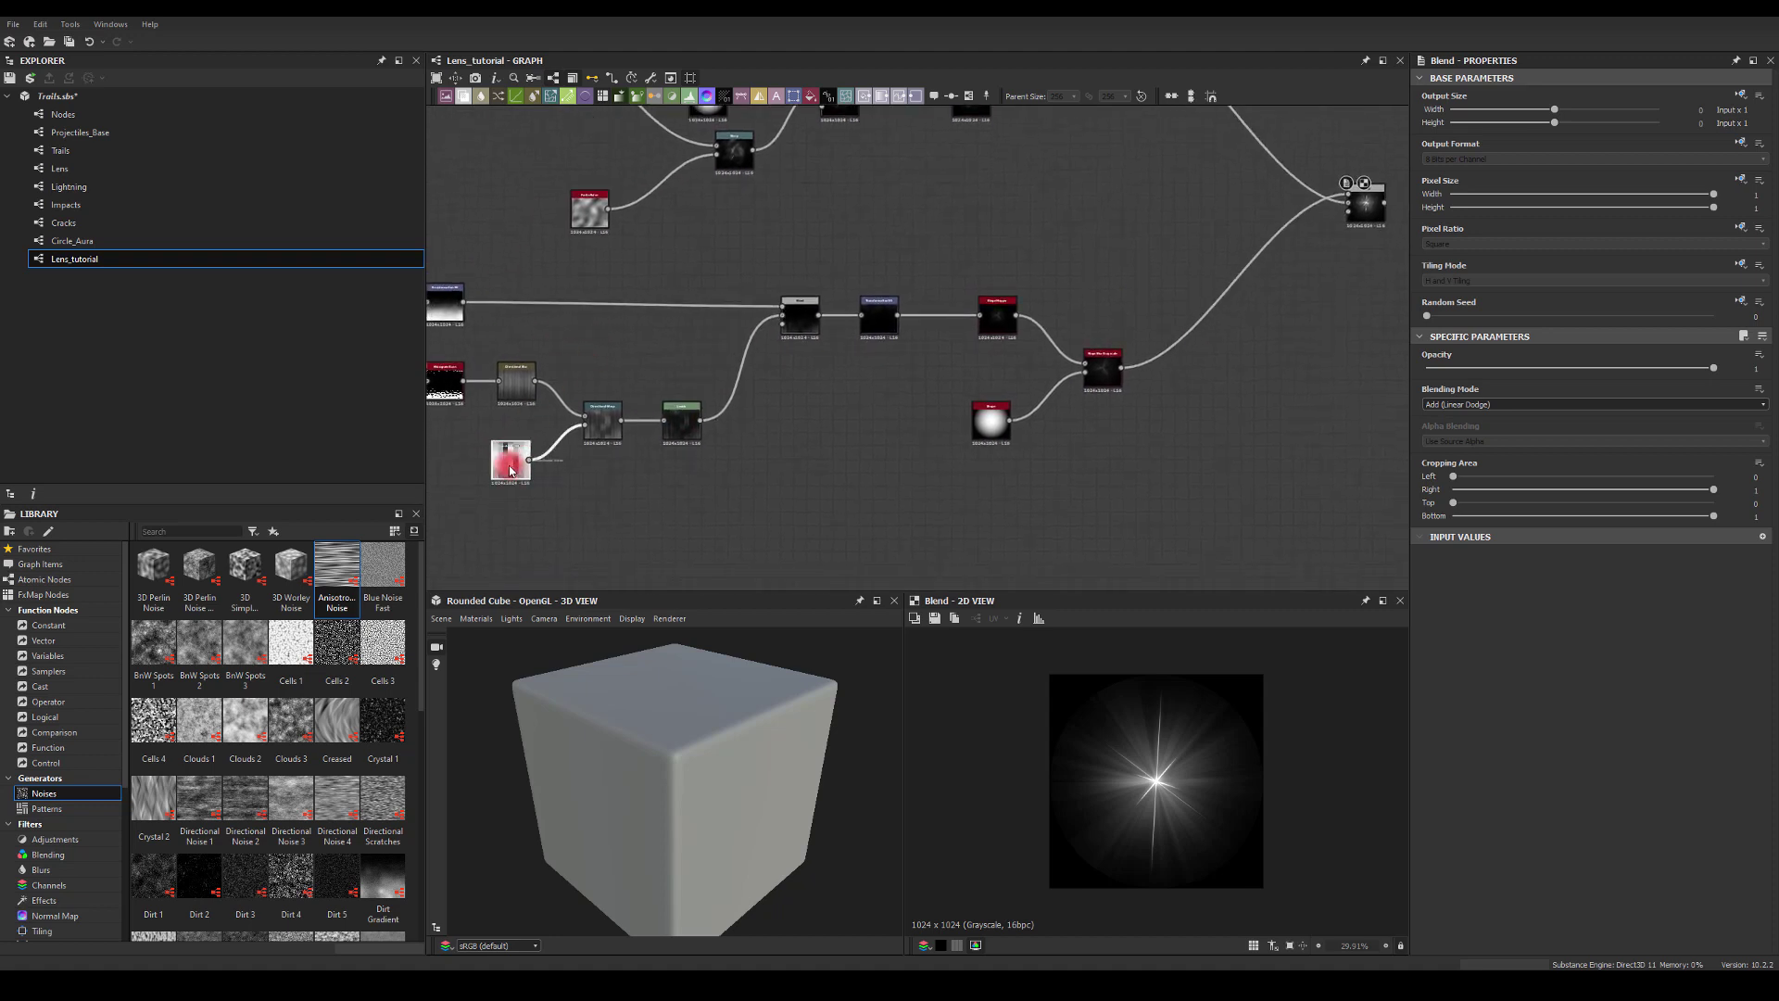
pyautogui.moveTo(1431, 712)
pyautogui.mouseDown()
pyautogui.moveTo(1594, 718)
pyautogui.moveTo(1427, 714)
pyautogui.mouseUp()
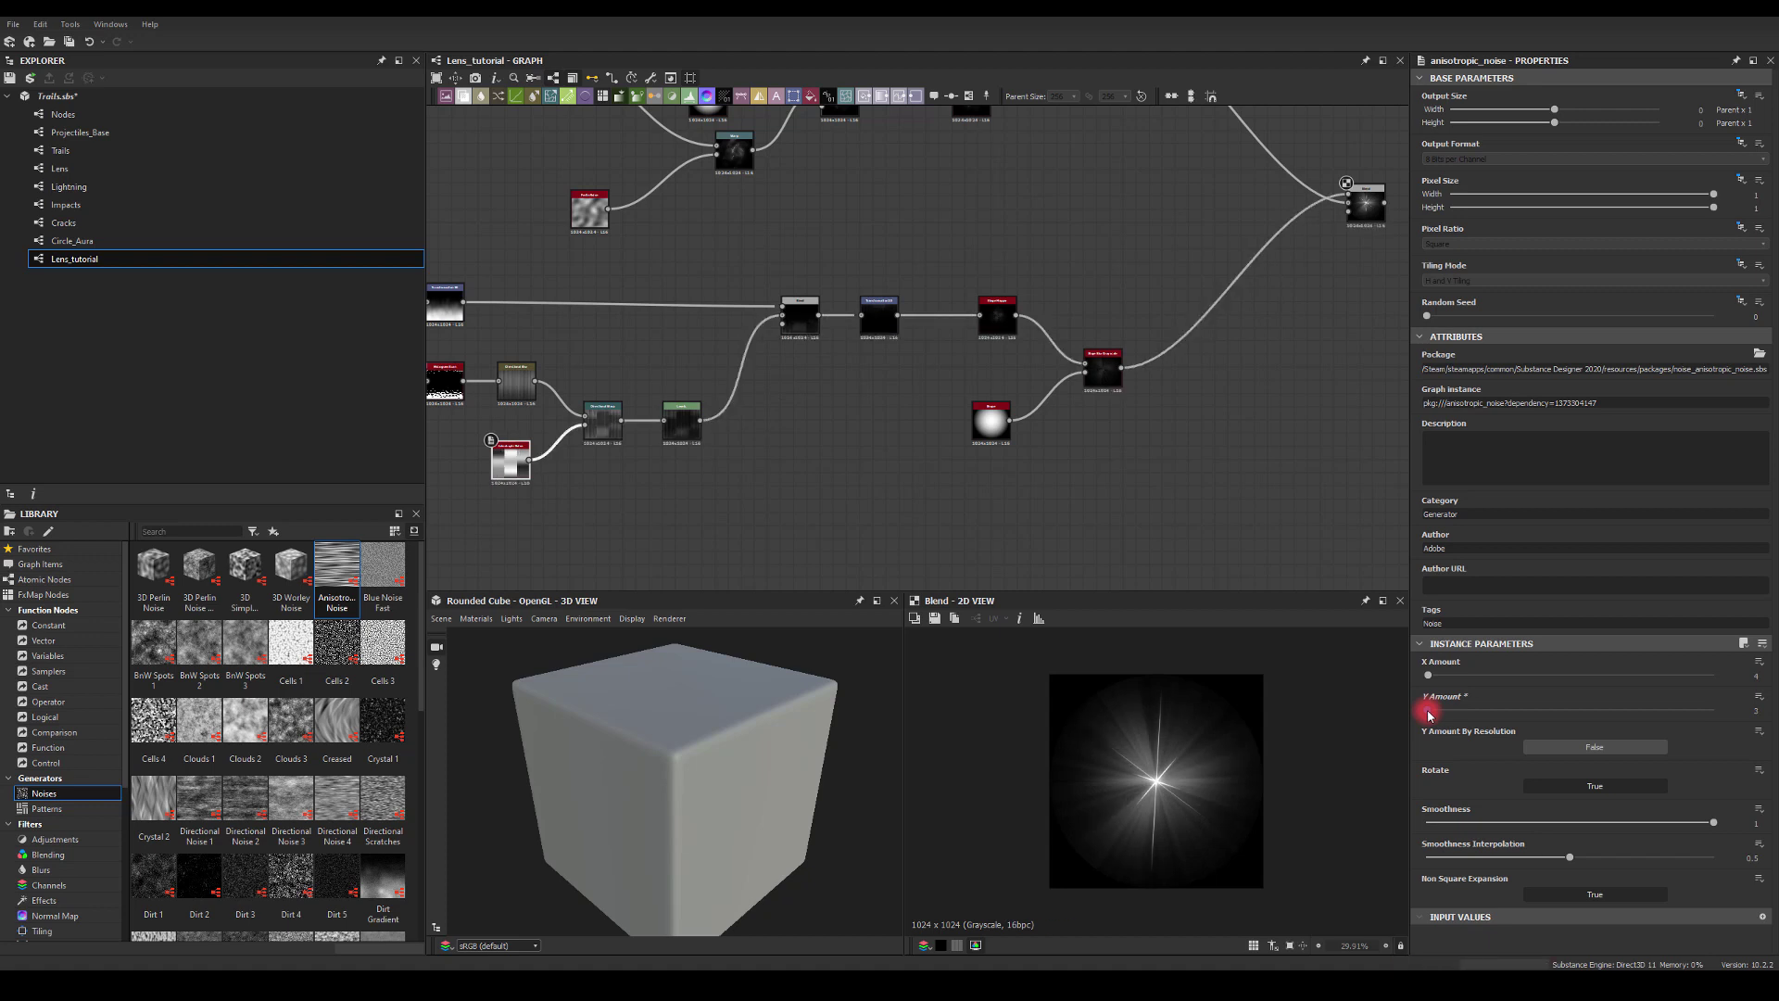
pyautogui.moveTo(1429, 714); pyautogui.dragTo(1437, 716)
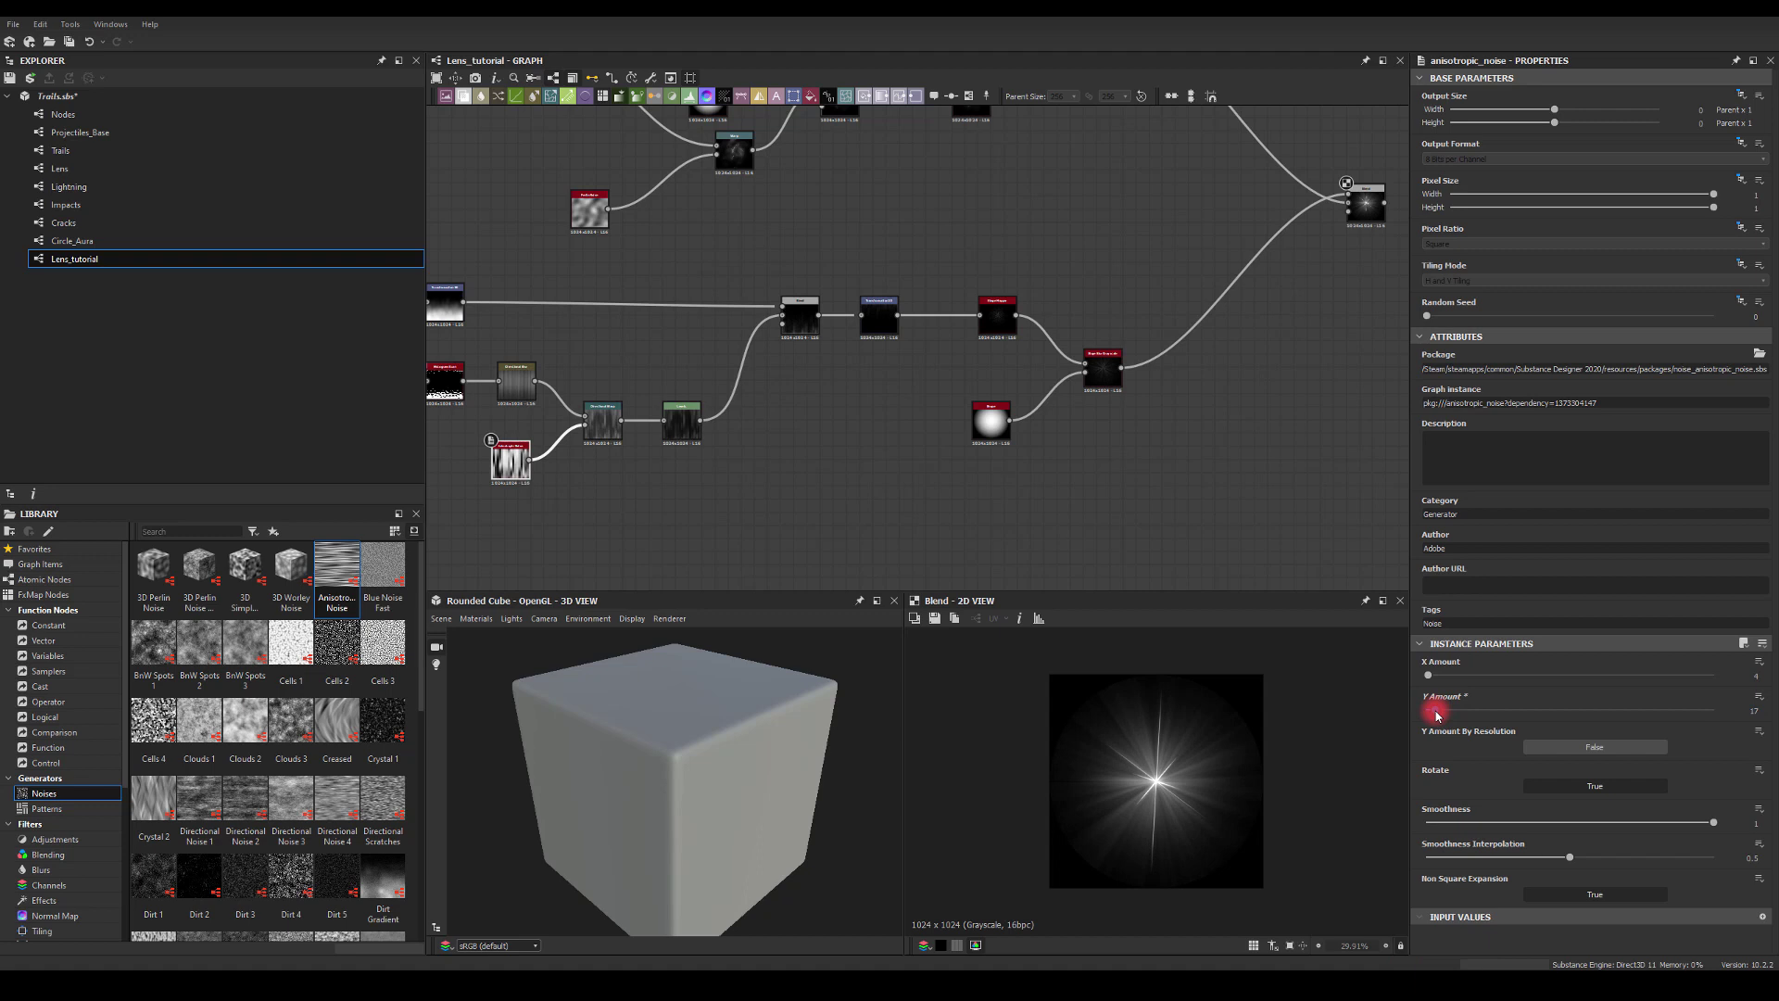
# Move the final Add (Linear Dodge) Blend closer to the two branches it combines.
pyautogui.moveTo(1237, 462); pyautogui.dragTo(916, 438, button='middle')
pyautogui.moveTo(997, 371); pyautogui.dragTo(909, 463, button='middle')
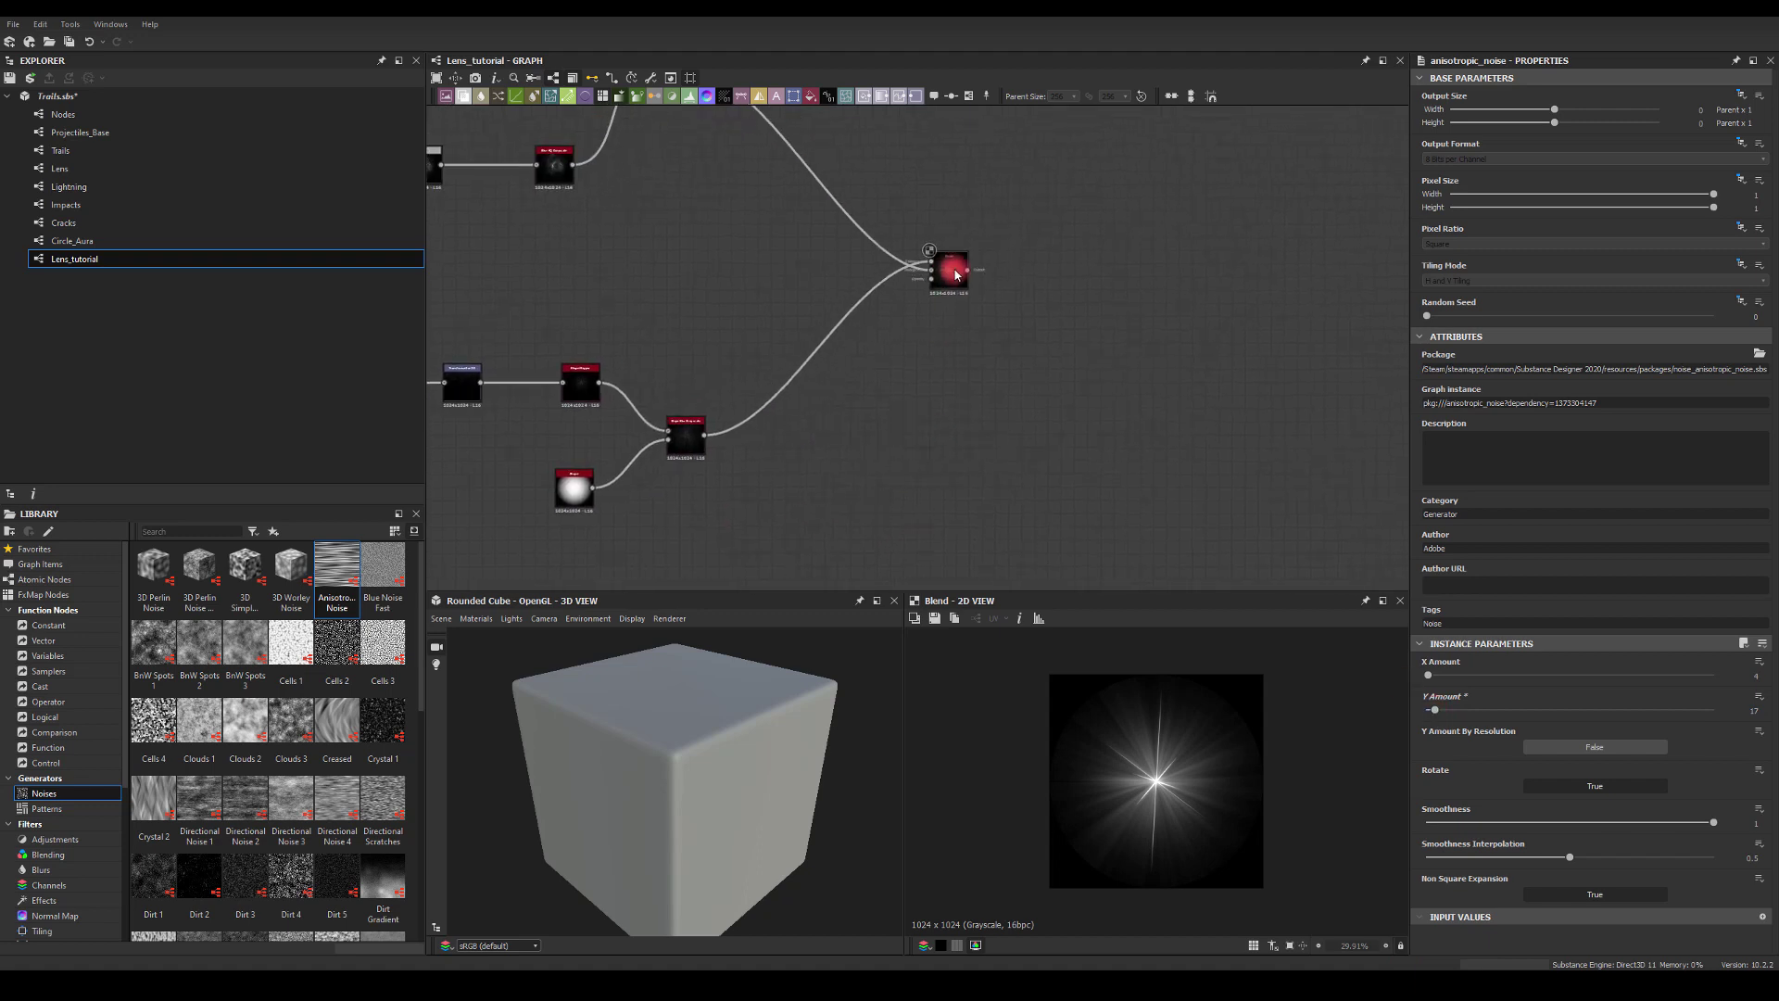
pyautogui.moveTo(955, 272); pyautogui.dragTo(862, 255)
pyautogui.moveTo(898, 406); pyautogui.dragTo(941, 498, button='middle')
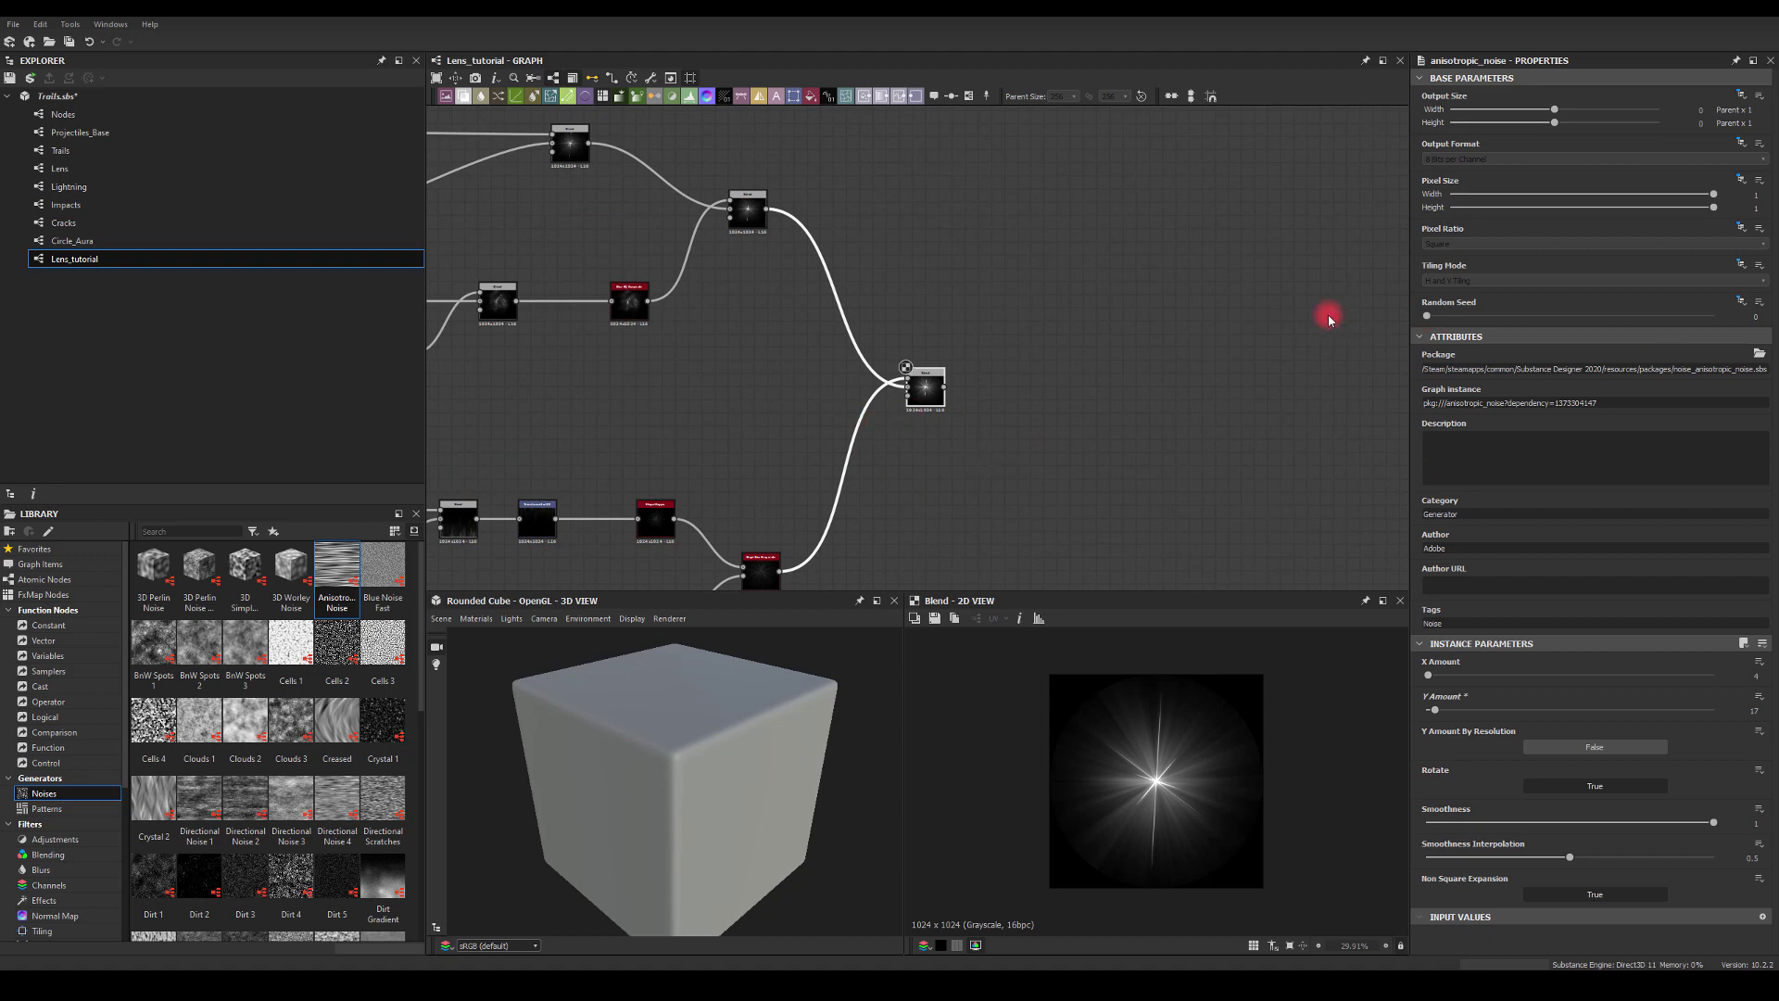
# Add a Blend node fed by the Add (Linear Dodge) Blend that combines the main flare and the streak branch.
pyautogui.moveTo(1038, 439); pyautogui.dragTo(1034, 319, button='middle')
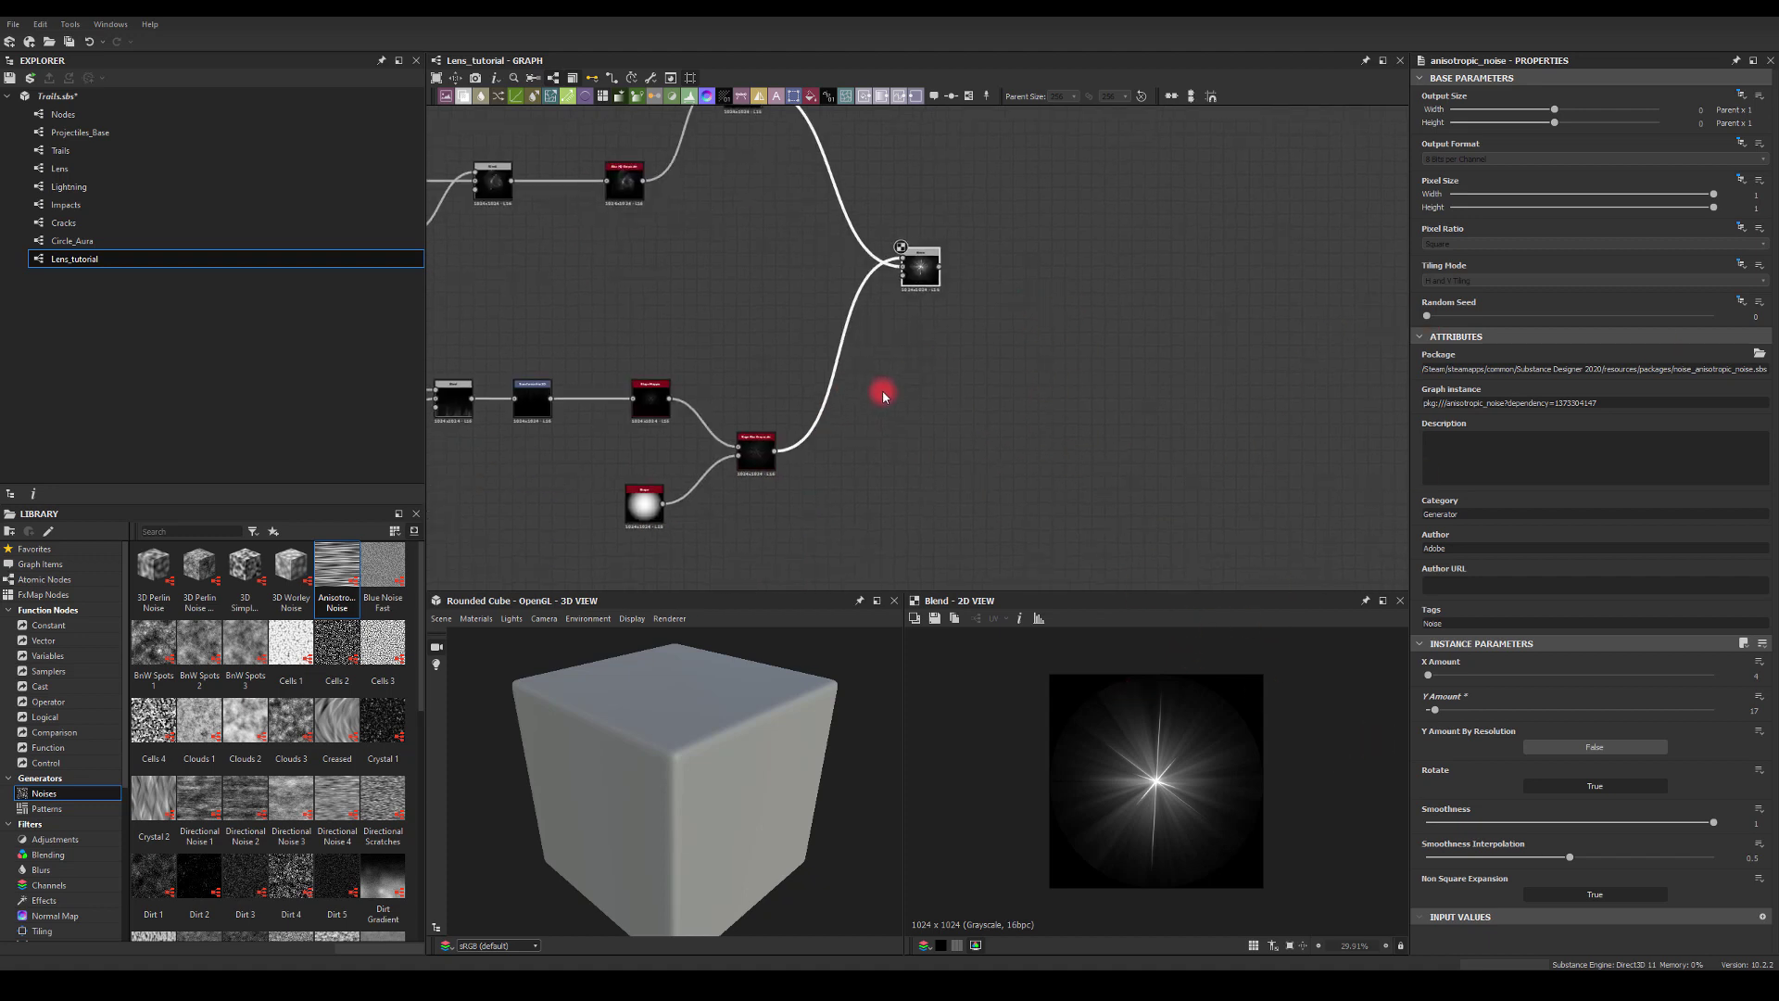
pyautogui.moveTo(883, 395); pyautogui.dragTo(910, 271, button='middle')
pyautogui.moveTo(957, 219); pyautogui.dragTo(1136, 316)
pyautogui.write('BL')
pyautogui.click(1168, 345)
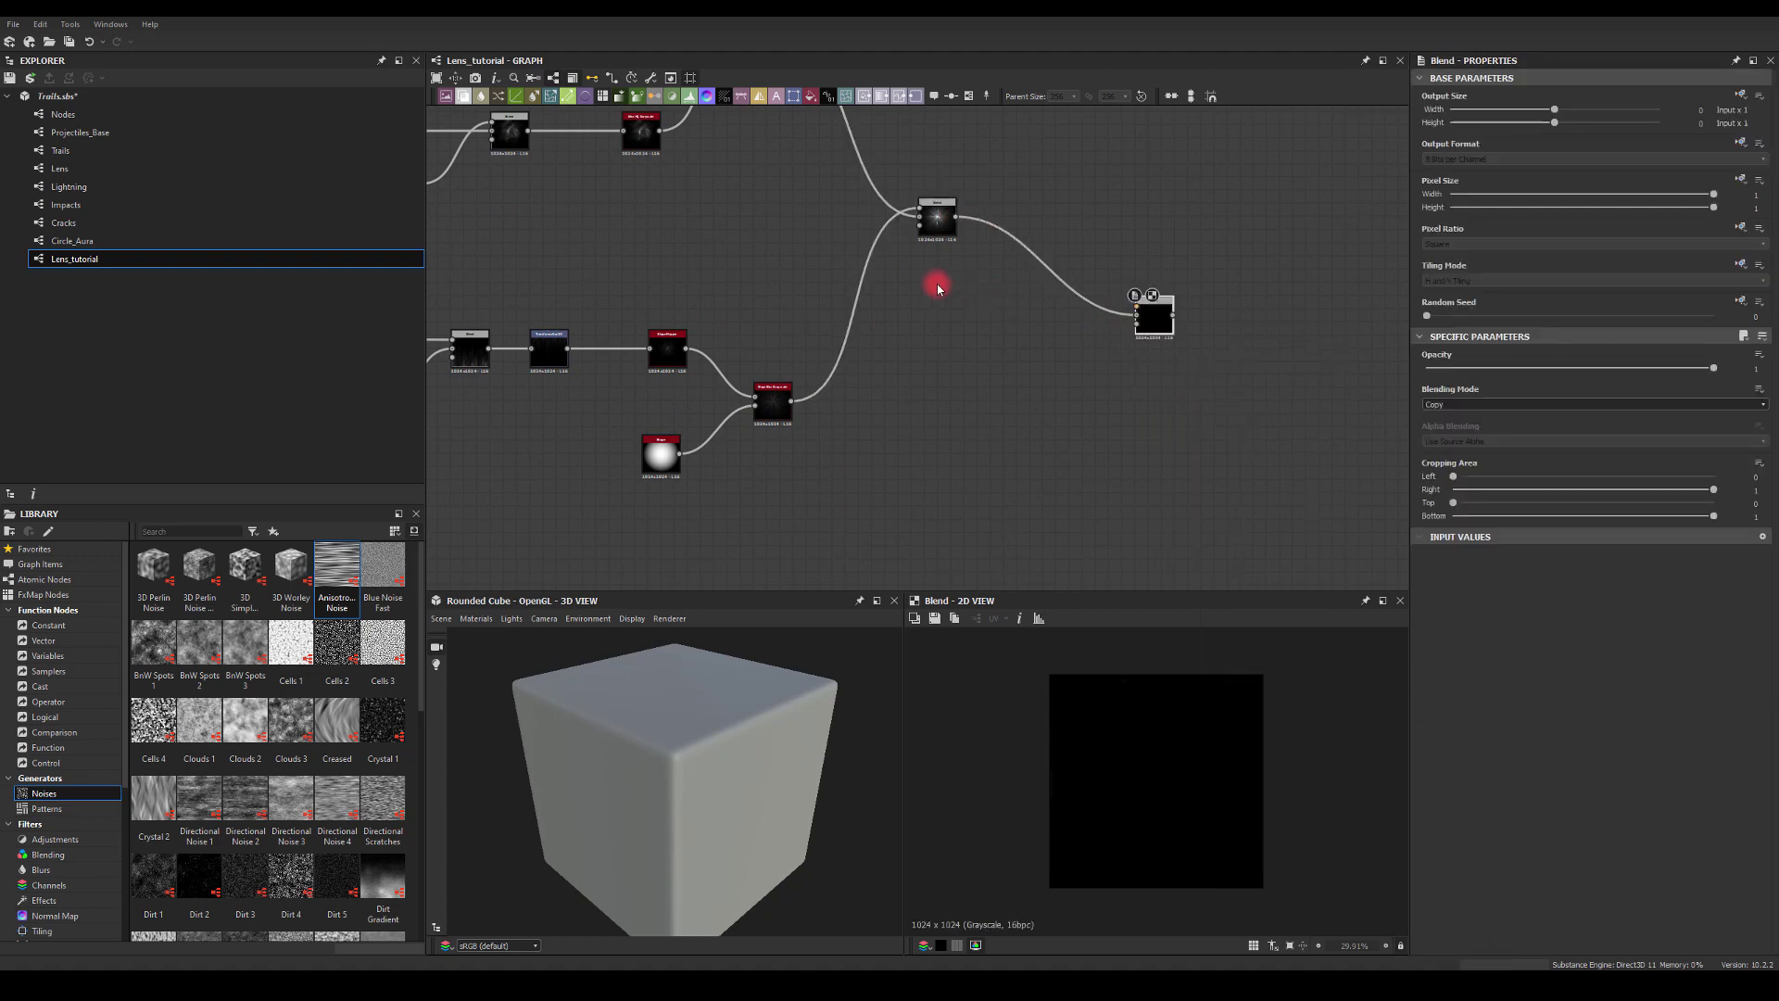
# Examine the outputs of the combined flare Blend, the streak branch's Shape Mapper and the Transformation 2D feeding it.
pyautogui.doubleClick(936, 219)
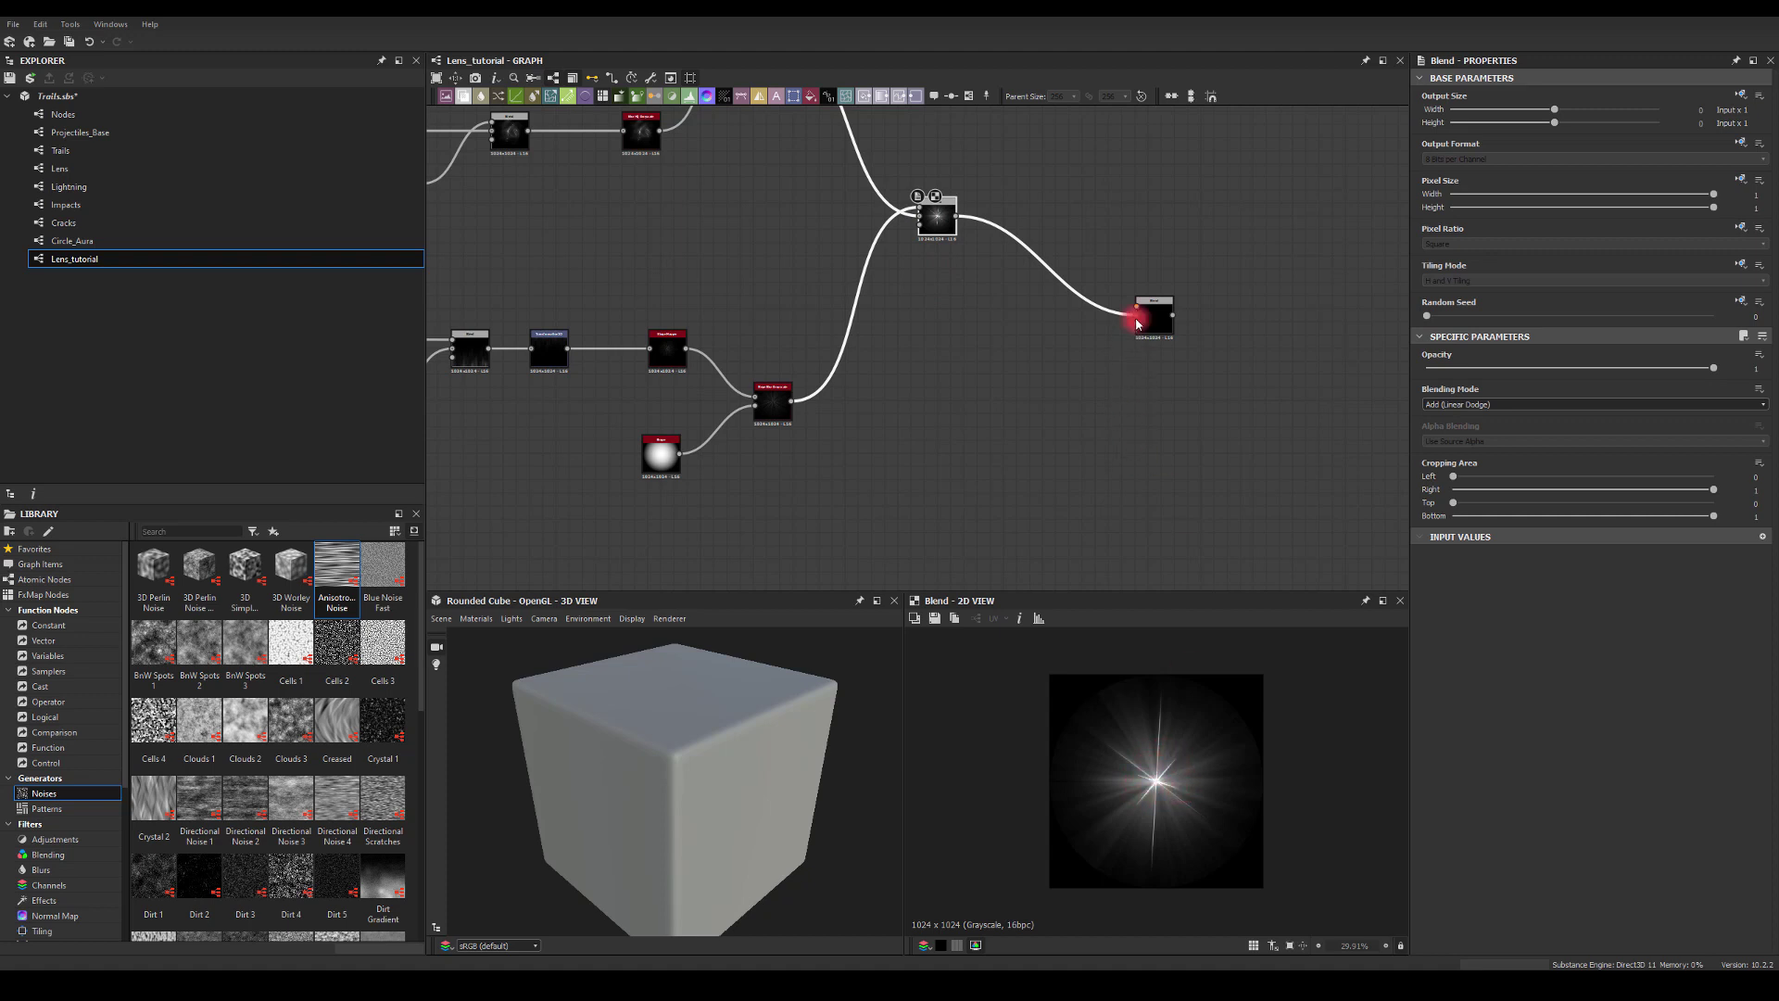
pyautogui.moveTo(915, 413); pyautogui.dragTo(1060, 384, button='middle')
pyautogui.moveTo(655, 385); pyautogui.dragTo(749, 373, button='middle')
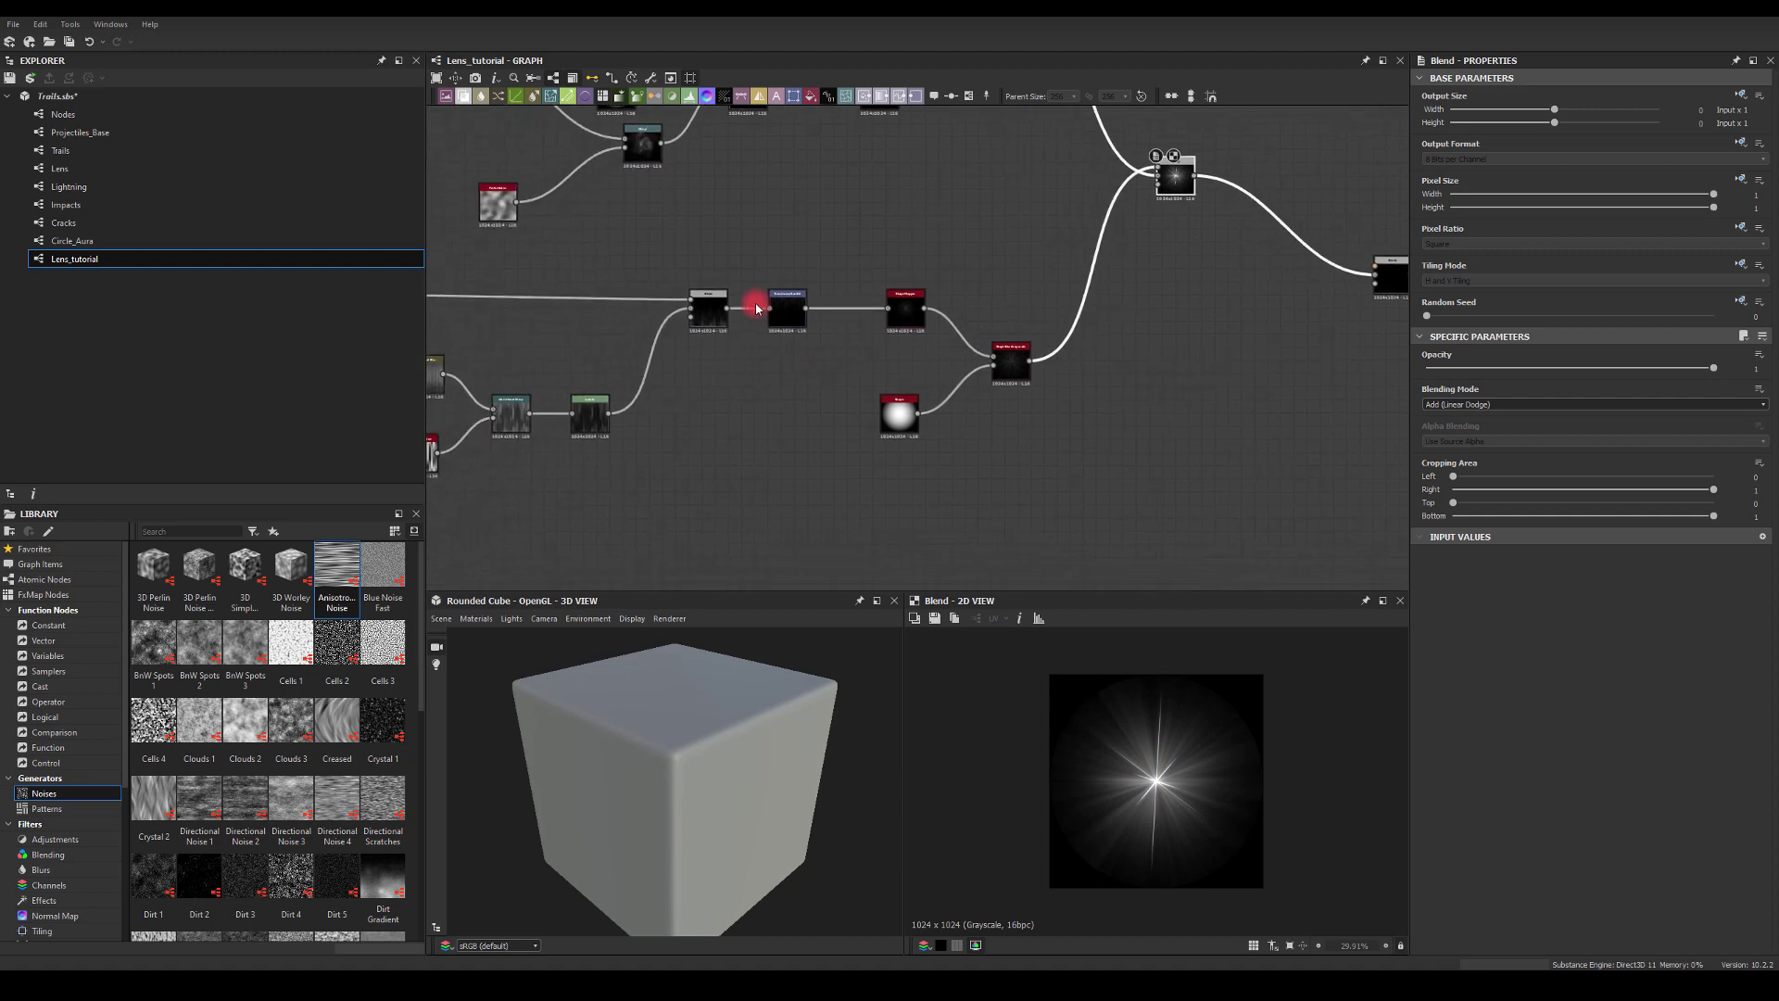
pyautogui.doubleClick(905, 304)
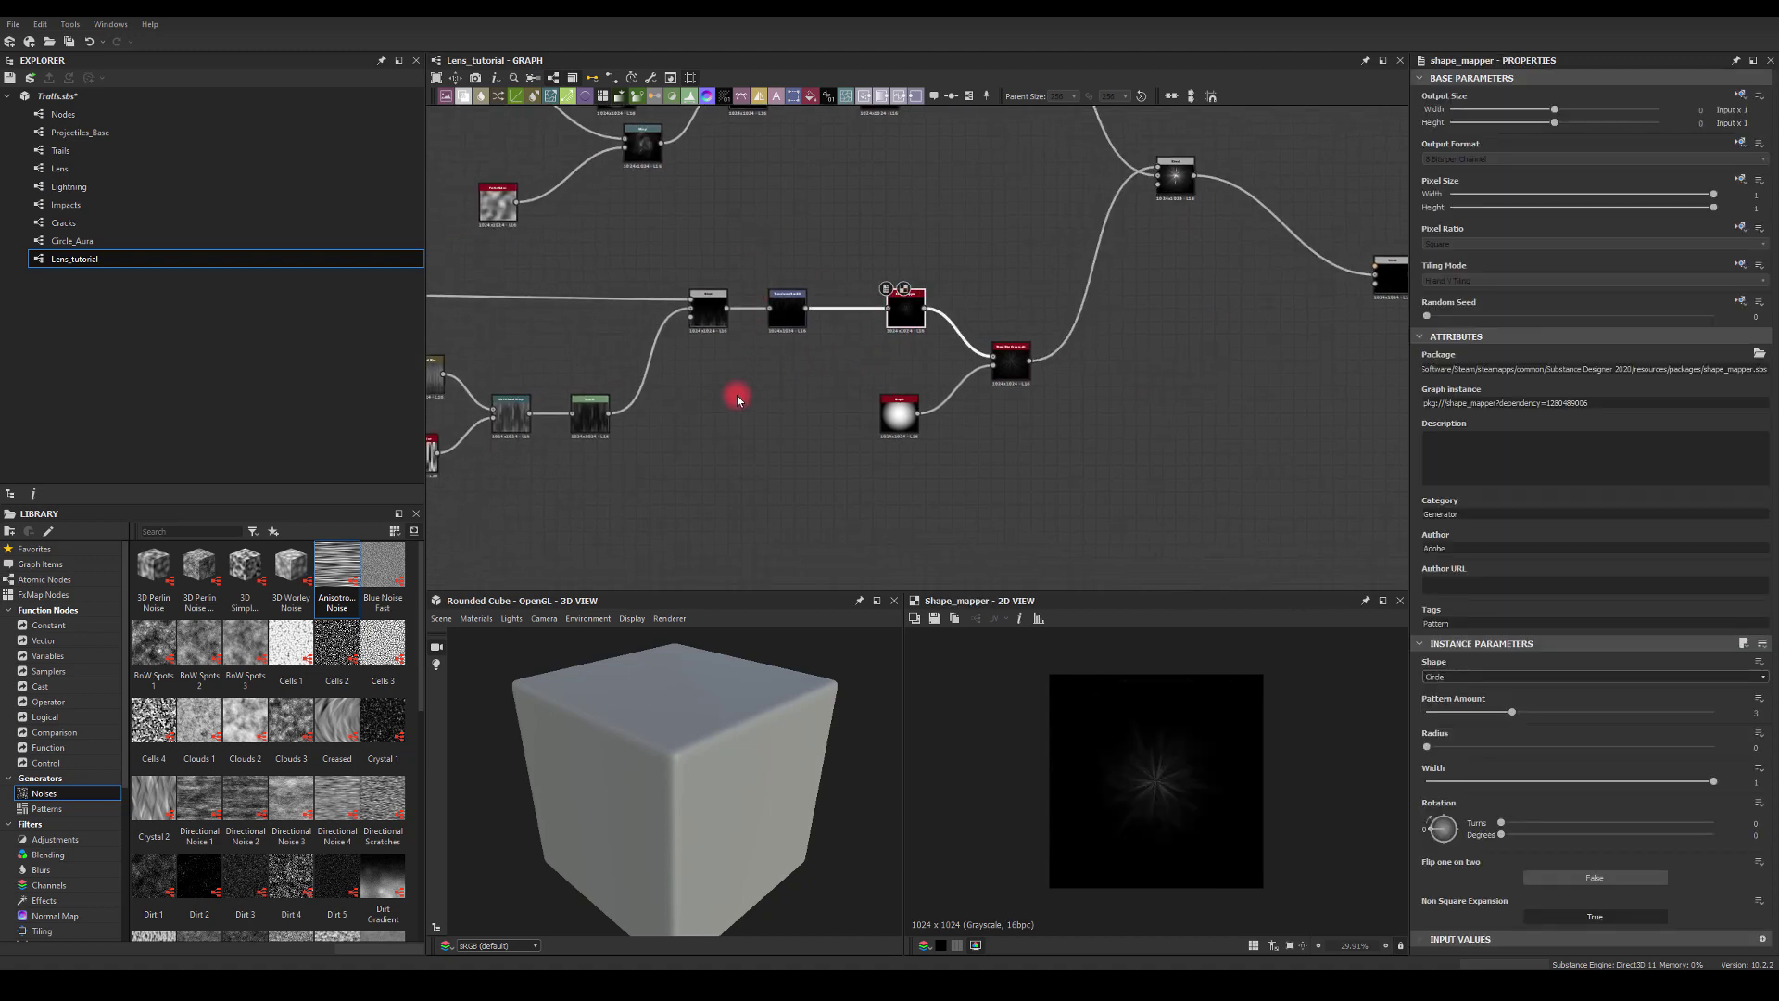
pyautogui.moveTo(738, 399); pyautogui.dragTo(802, 373, button='middle')
pyautogui.doubleClick(814, 299)
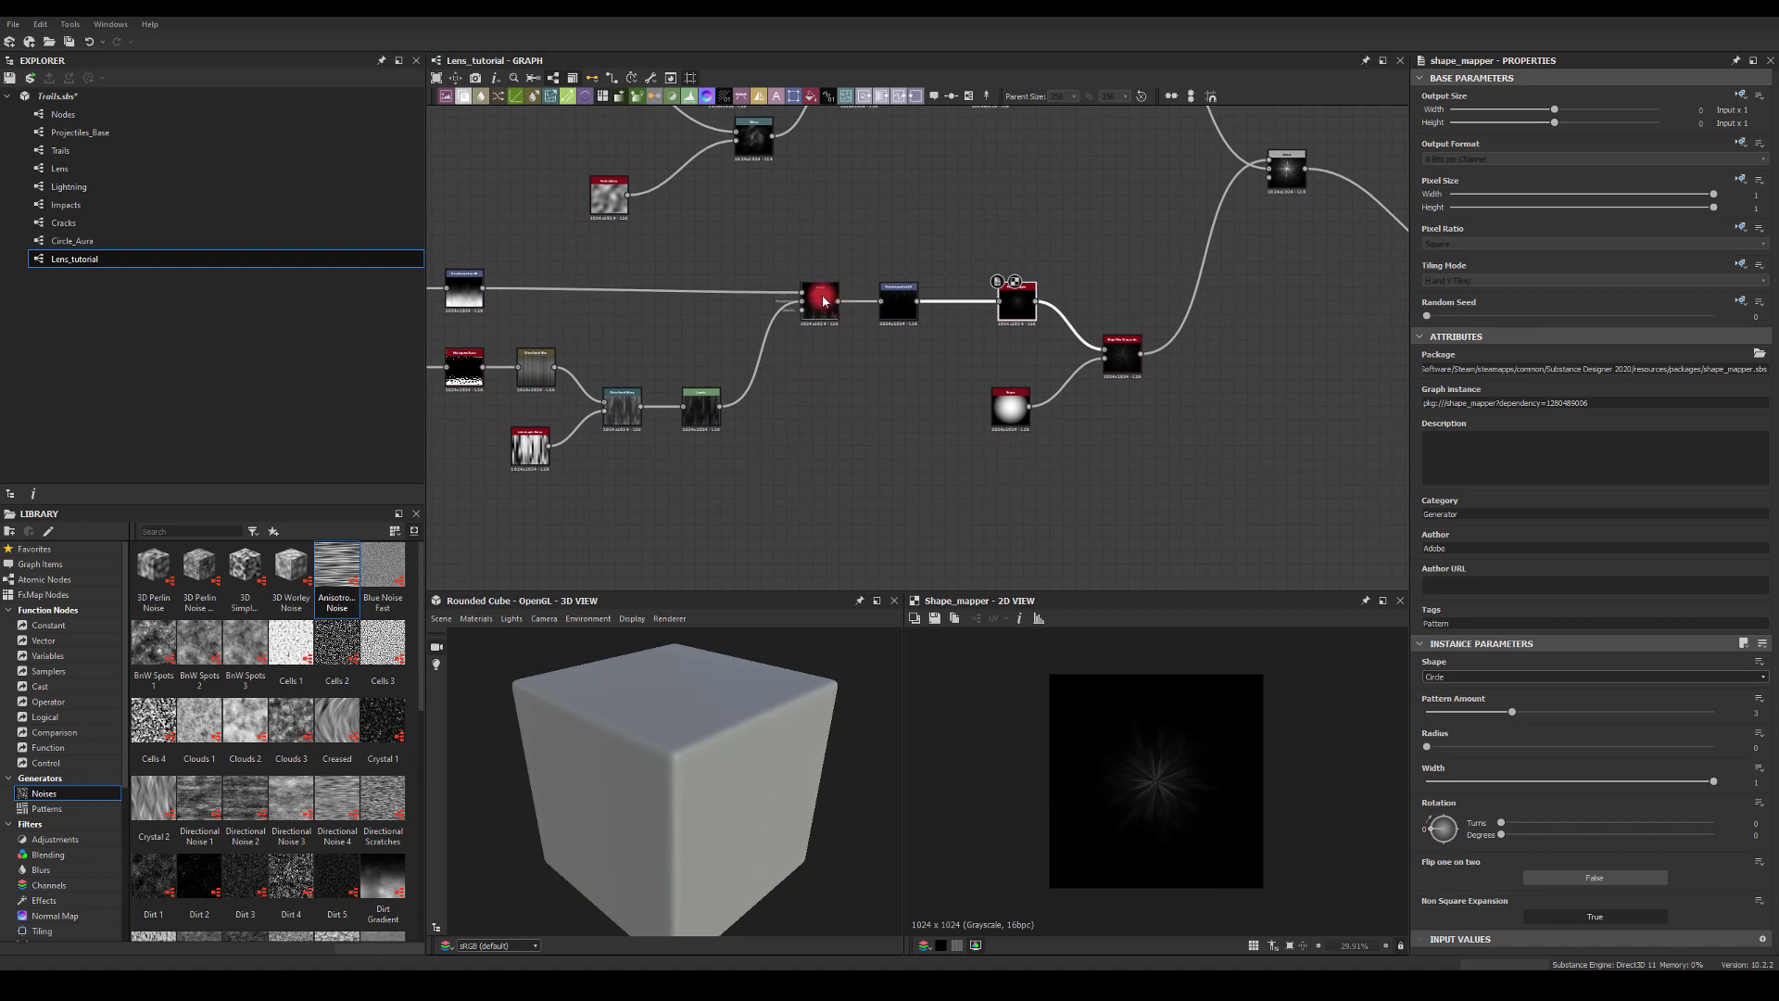
pyautogui.click(903, 313)
pyautogui.doubleClick(903, 313)
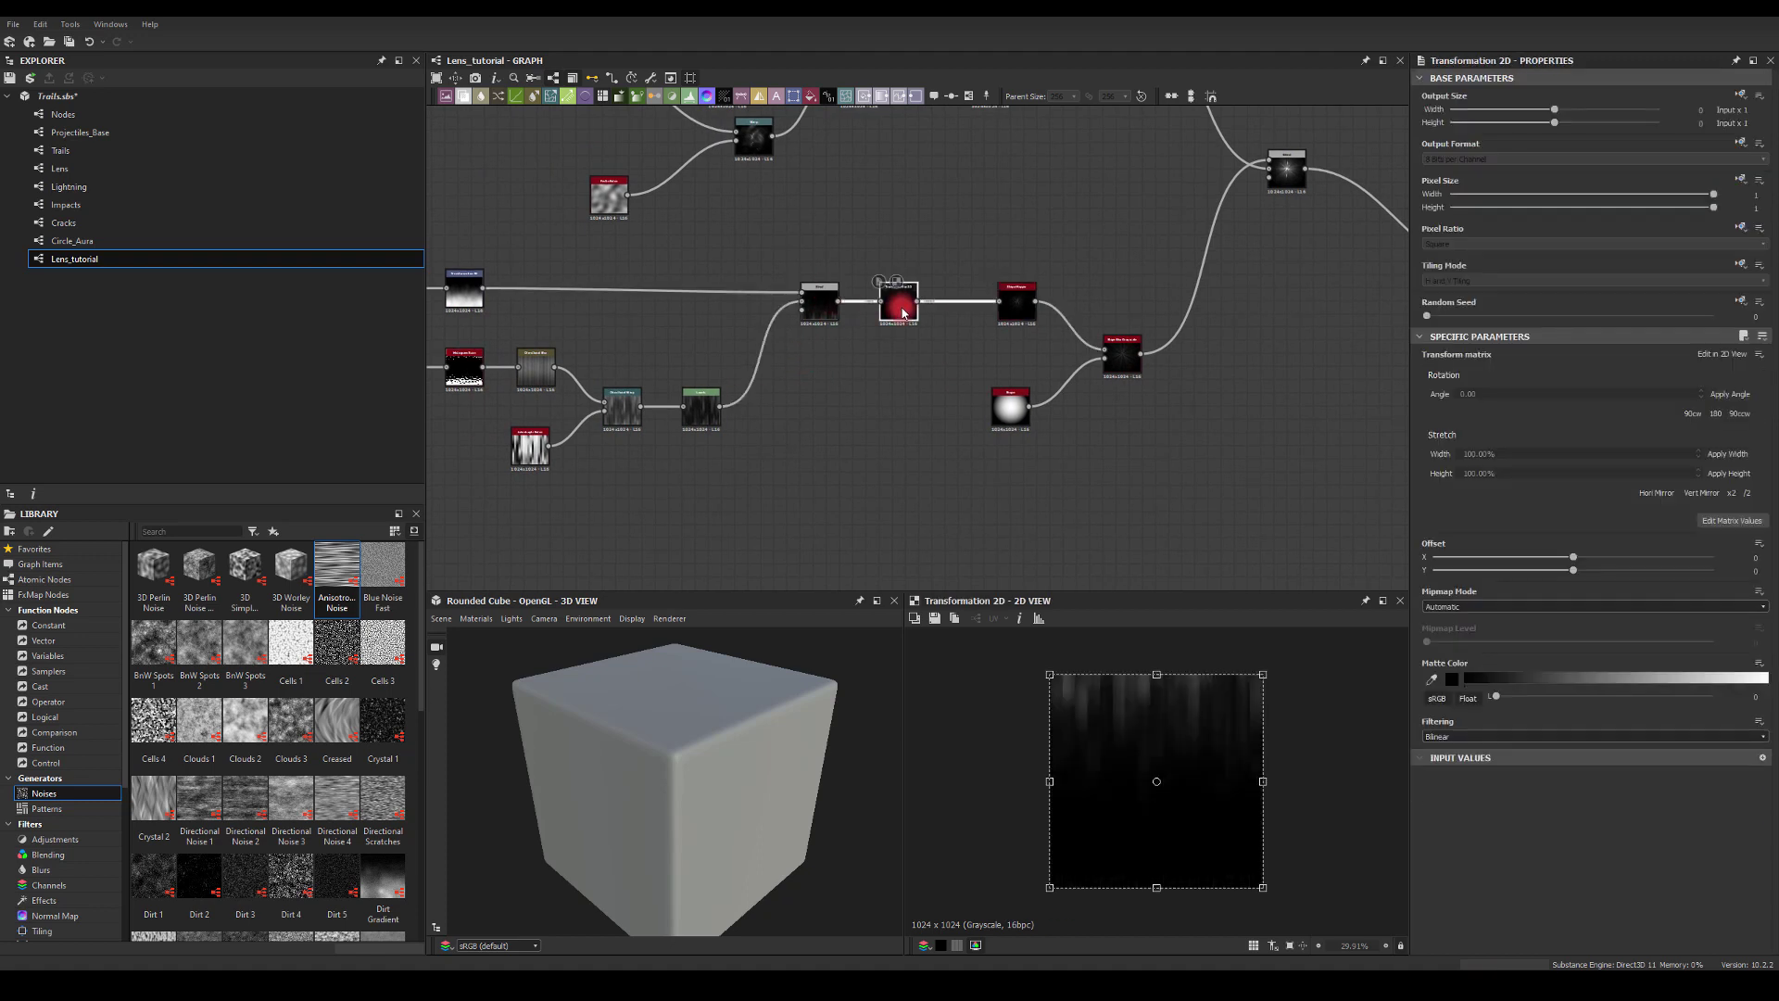
# Add a second Shape Mapper fed by the Multiply Blend of the streak branch, below the existing branch.
pyautogui.click(822, 308)
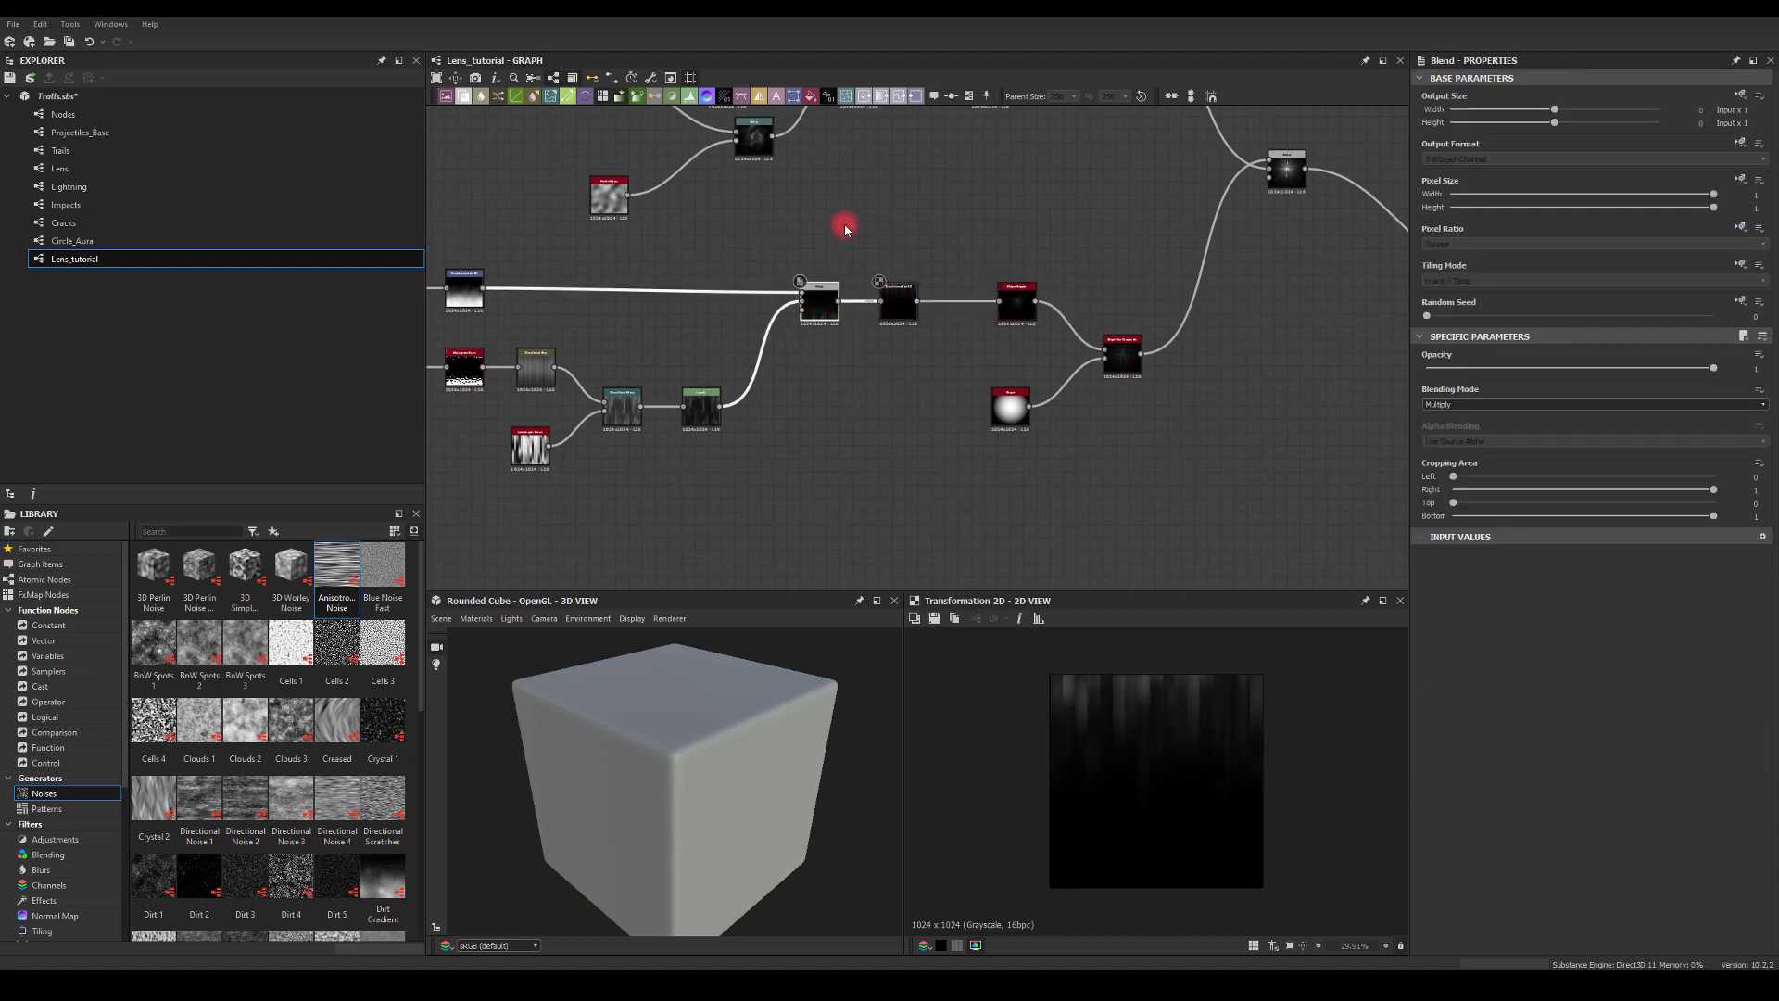
pyautogui.moveTo(838, 302); pyautogui.dragTo(1077, 538)
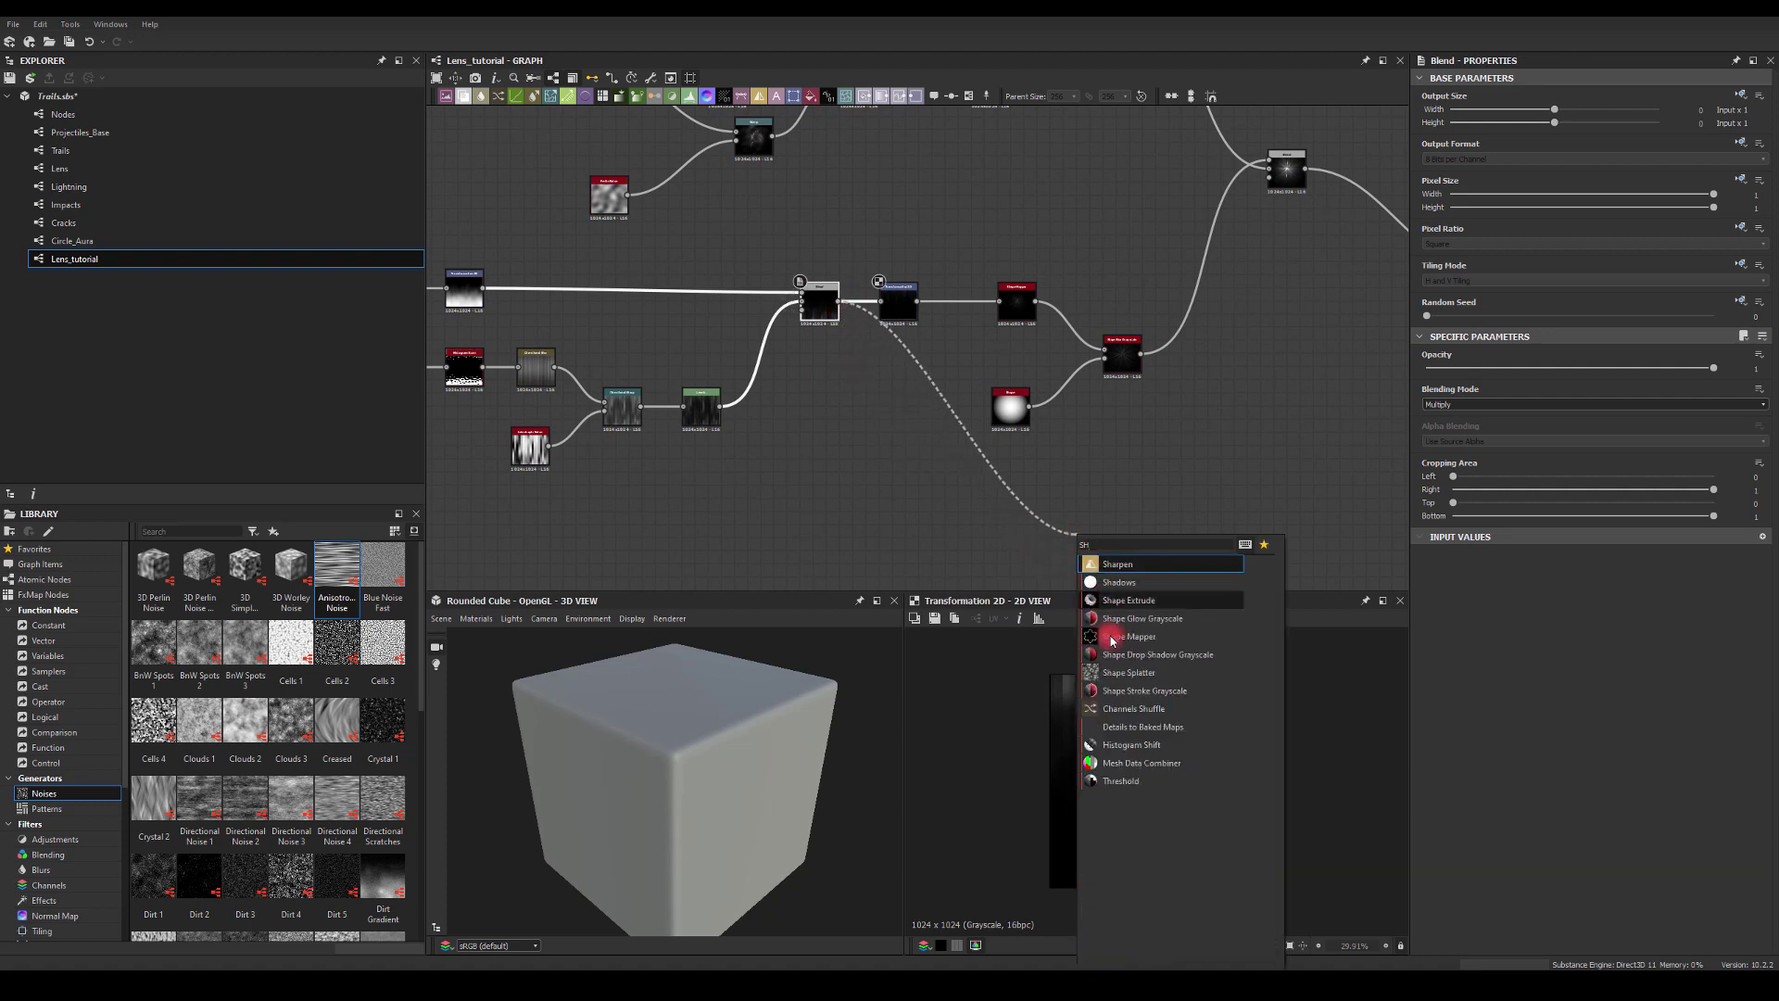
pyautogui.click(1111, 636)
pyautogui.moveTo(1094, 447); pyautogui.dragTo(894, 364, button='middle')
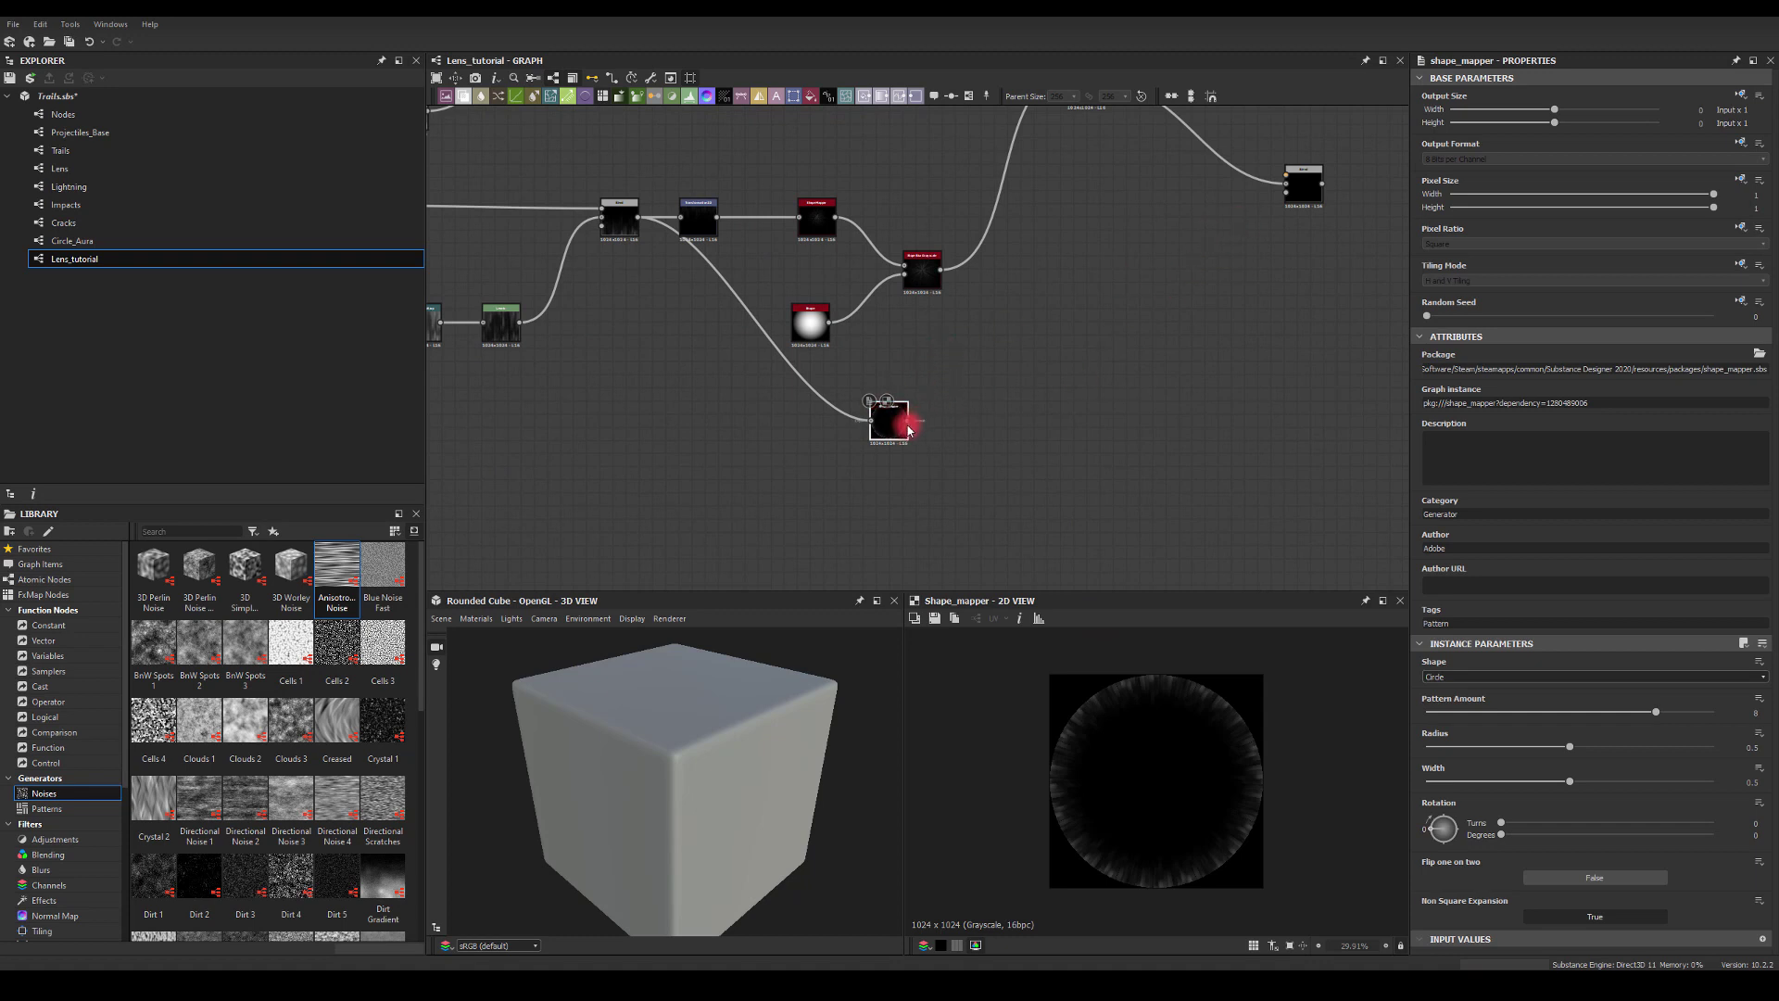
# Connect the new Shape Mapper to the new end Blend and set its blending mode to Add (Linear Dodge).
pyautogui.moveTo(923, 421); pyautogui.dragTo(1288, 182)
pyautogui.click(1296, 195)
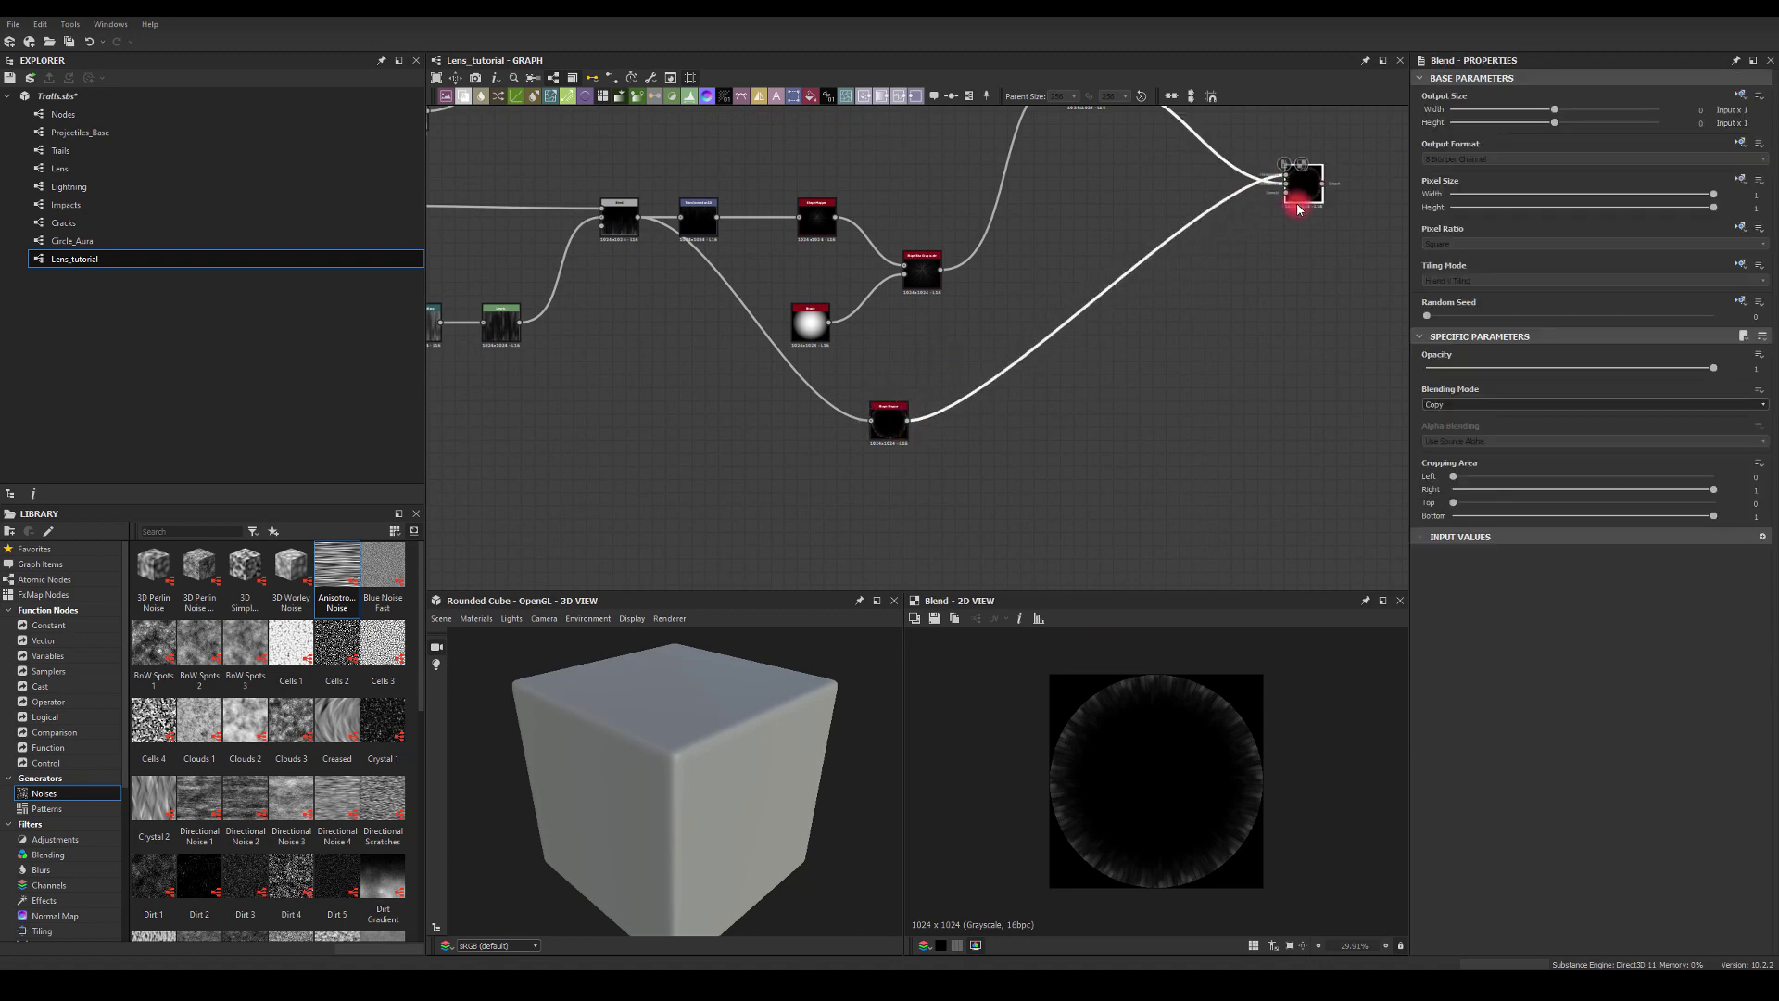
pyautogui.click(1442, 403)
pyautogui.click(1441, 426)
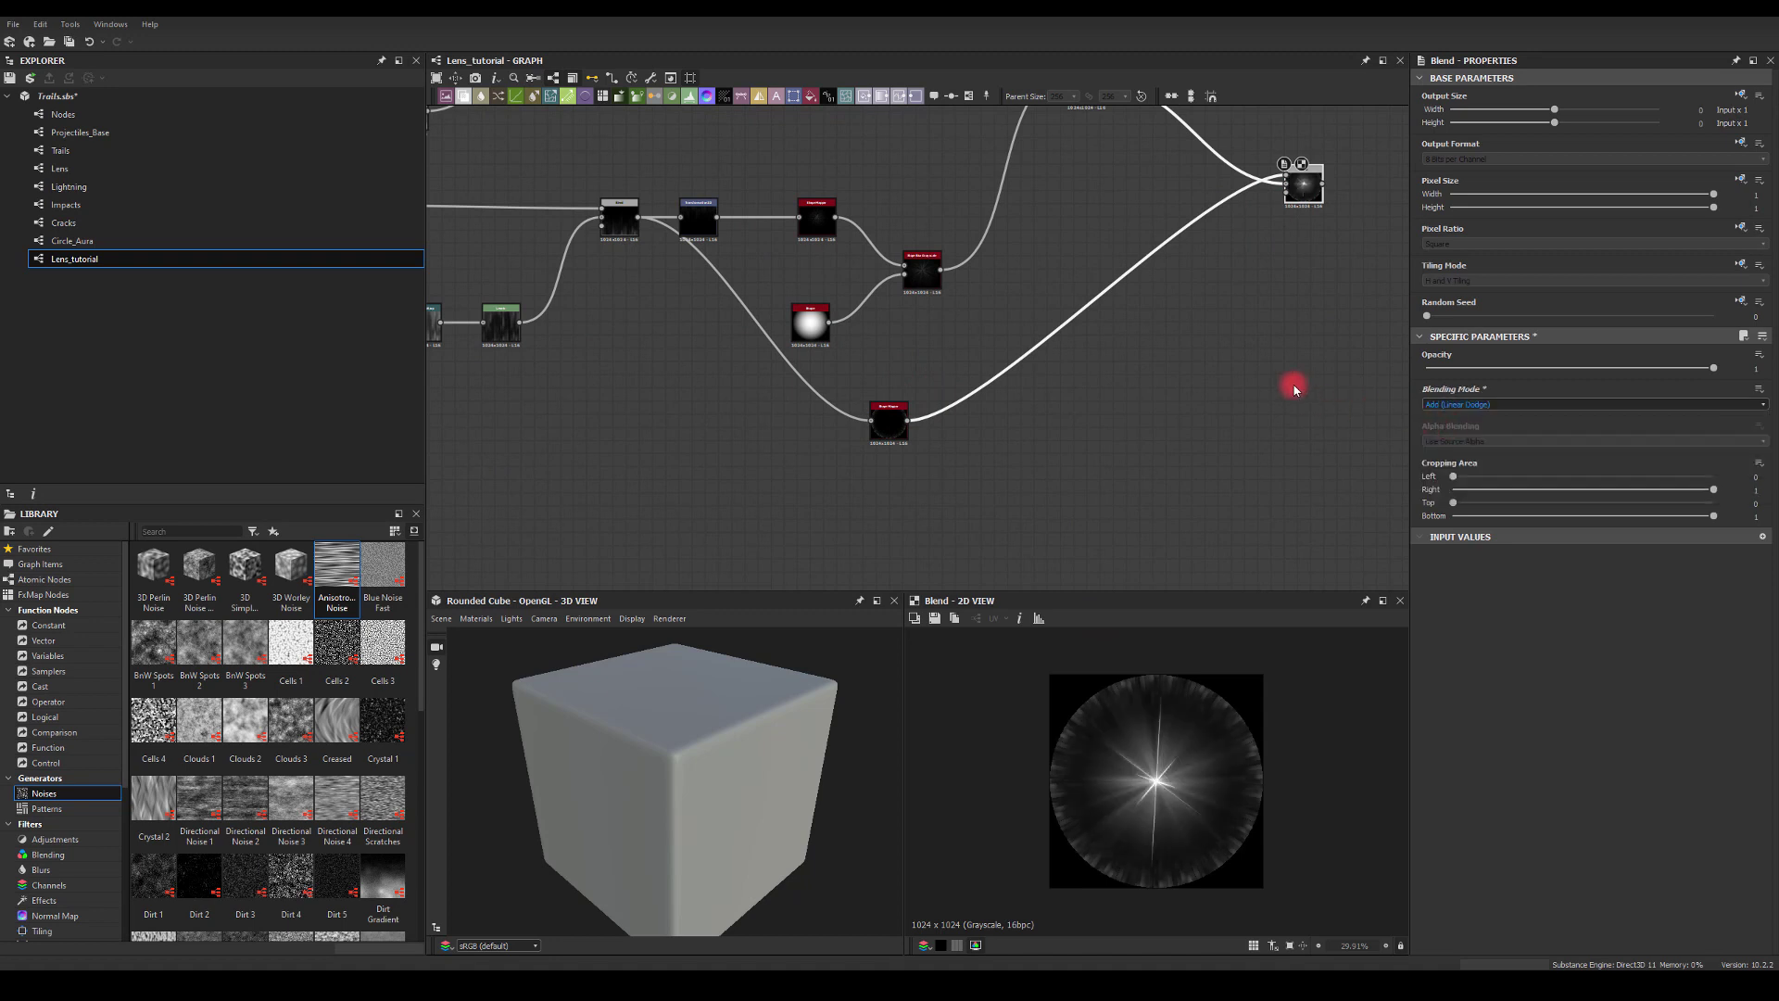
# Insert a Blur HQ Grayscale between the new Shape Mapper and the end Blend, placed close to the Shape Mapper.
pyautogui.click(886, 424)
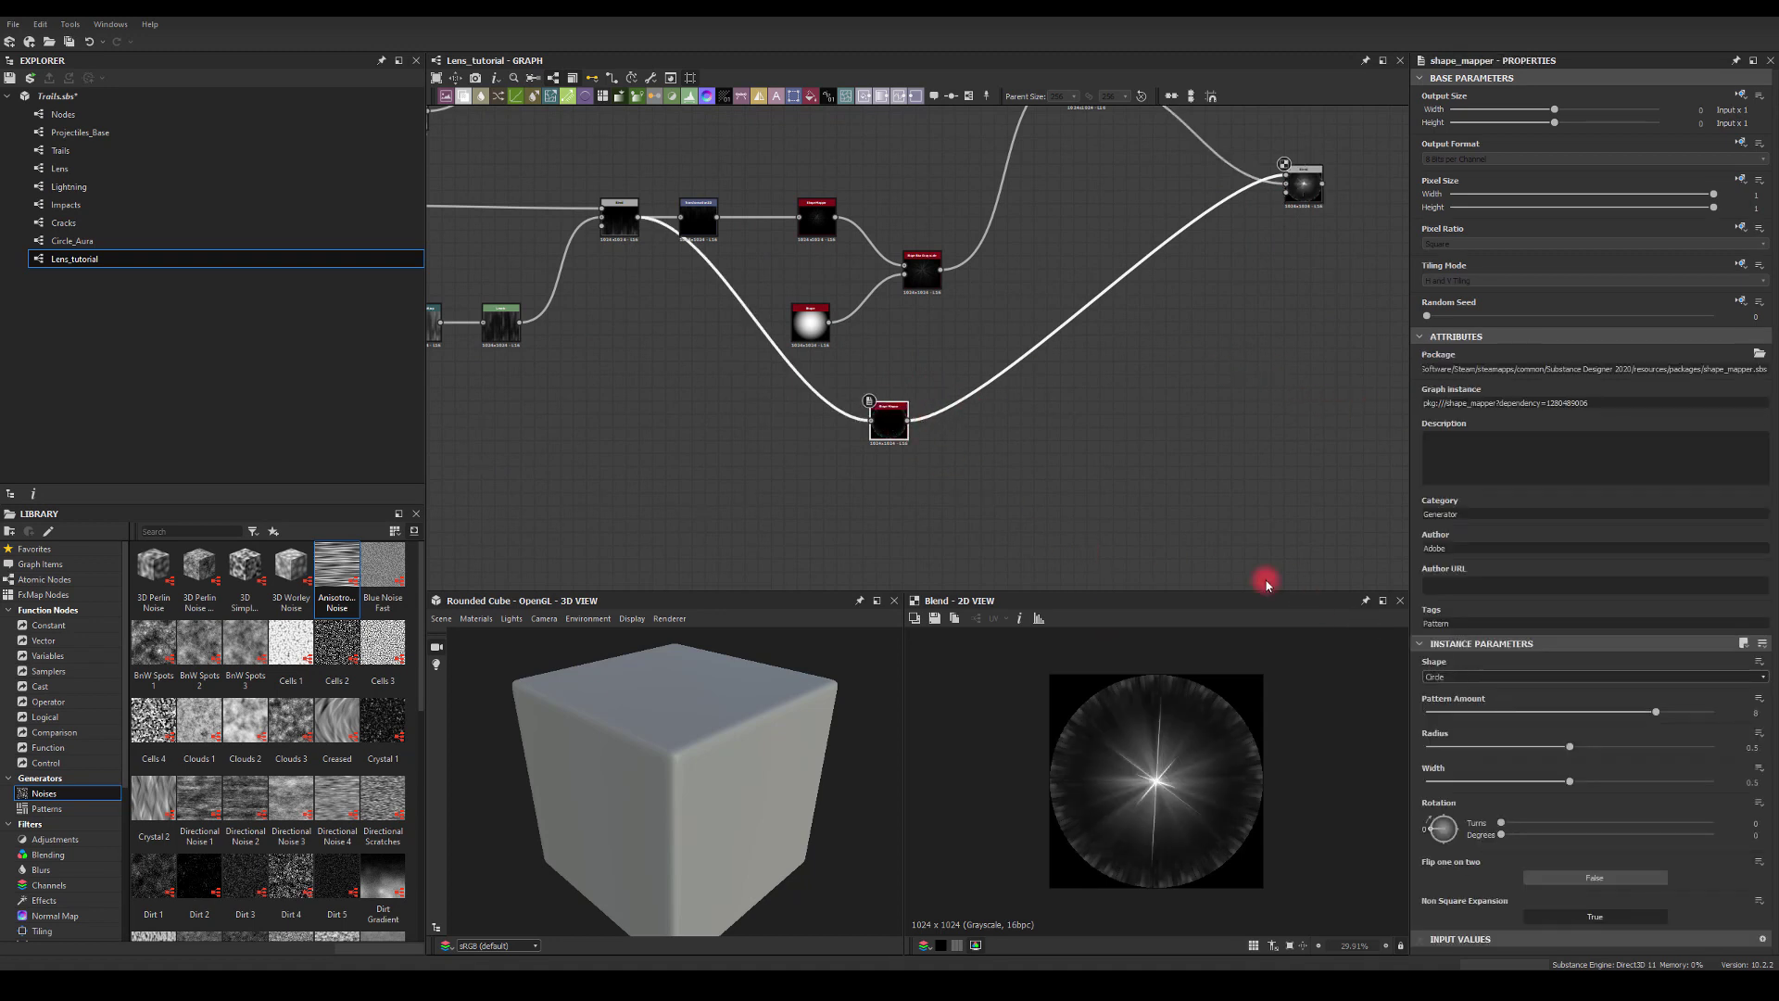
pyautogui.moveTo(909, 421); pyautogui.dragTo(1117, 412)
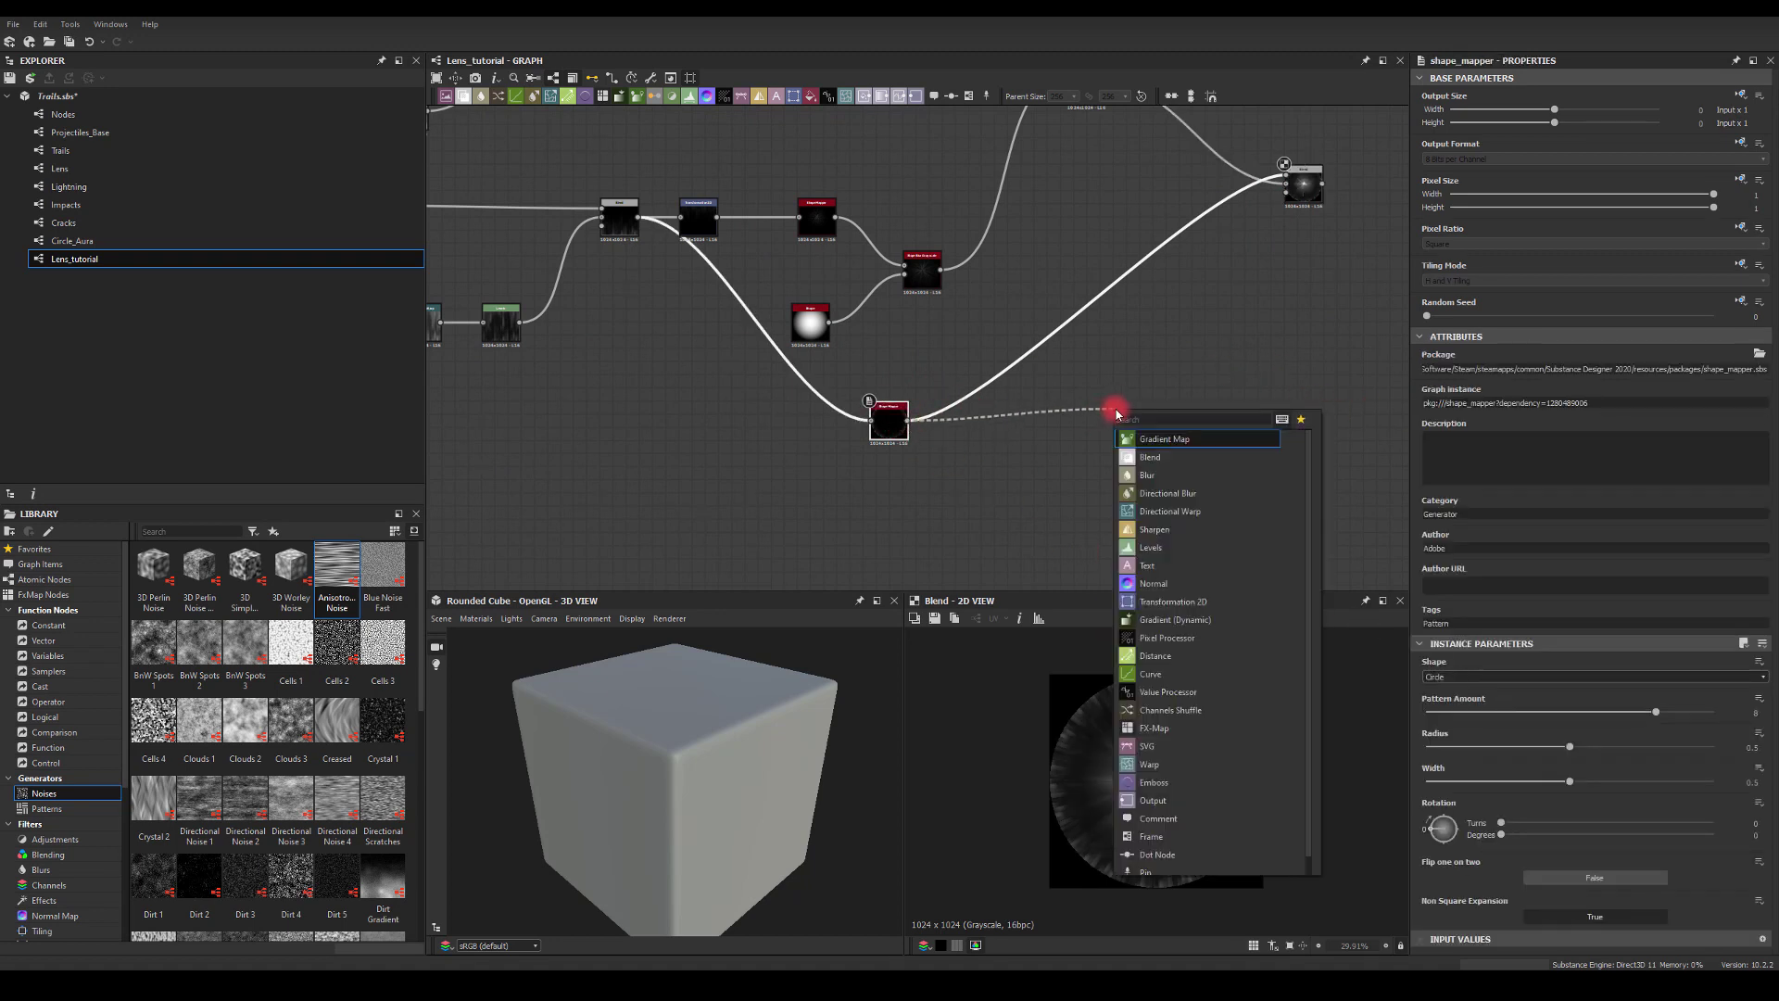
pyautogui.write('bl')
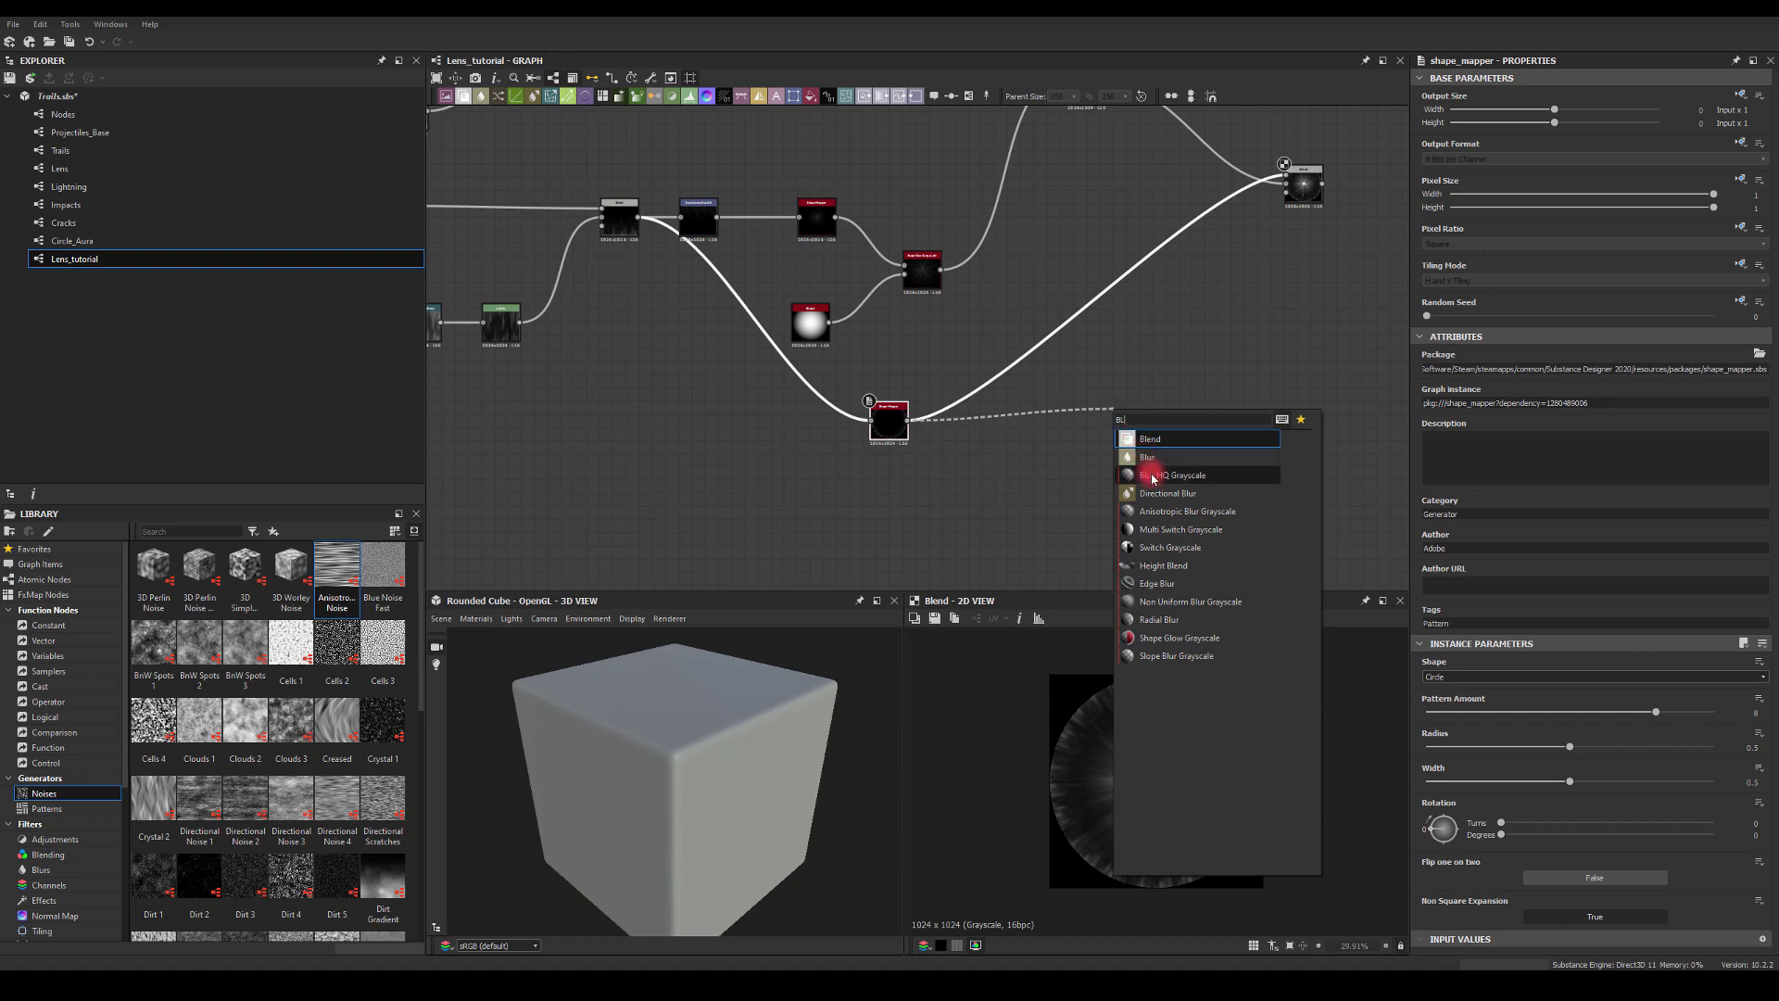
pyautogui.click(1147, 475)
pyautogui.moveTo(1153, 412); pyautogui.dragTo(1288, 182)
pyautogui.moveTo(1138, 417); pyautogui.dragTo(1059, 373)
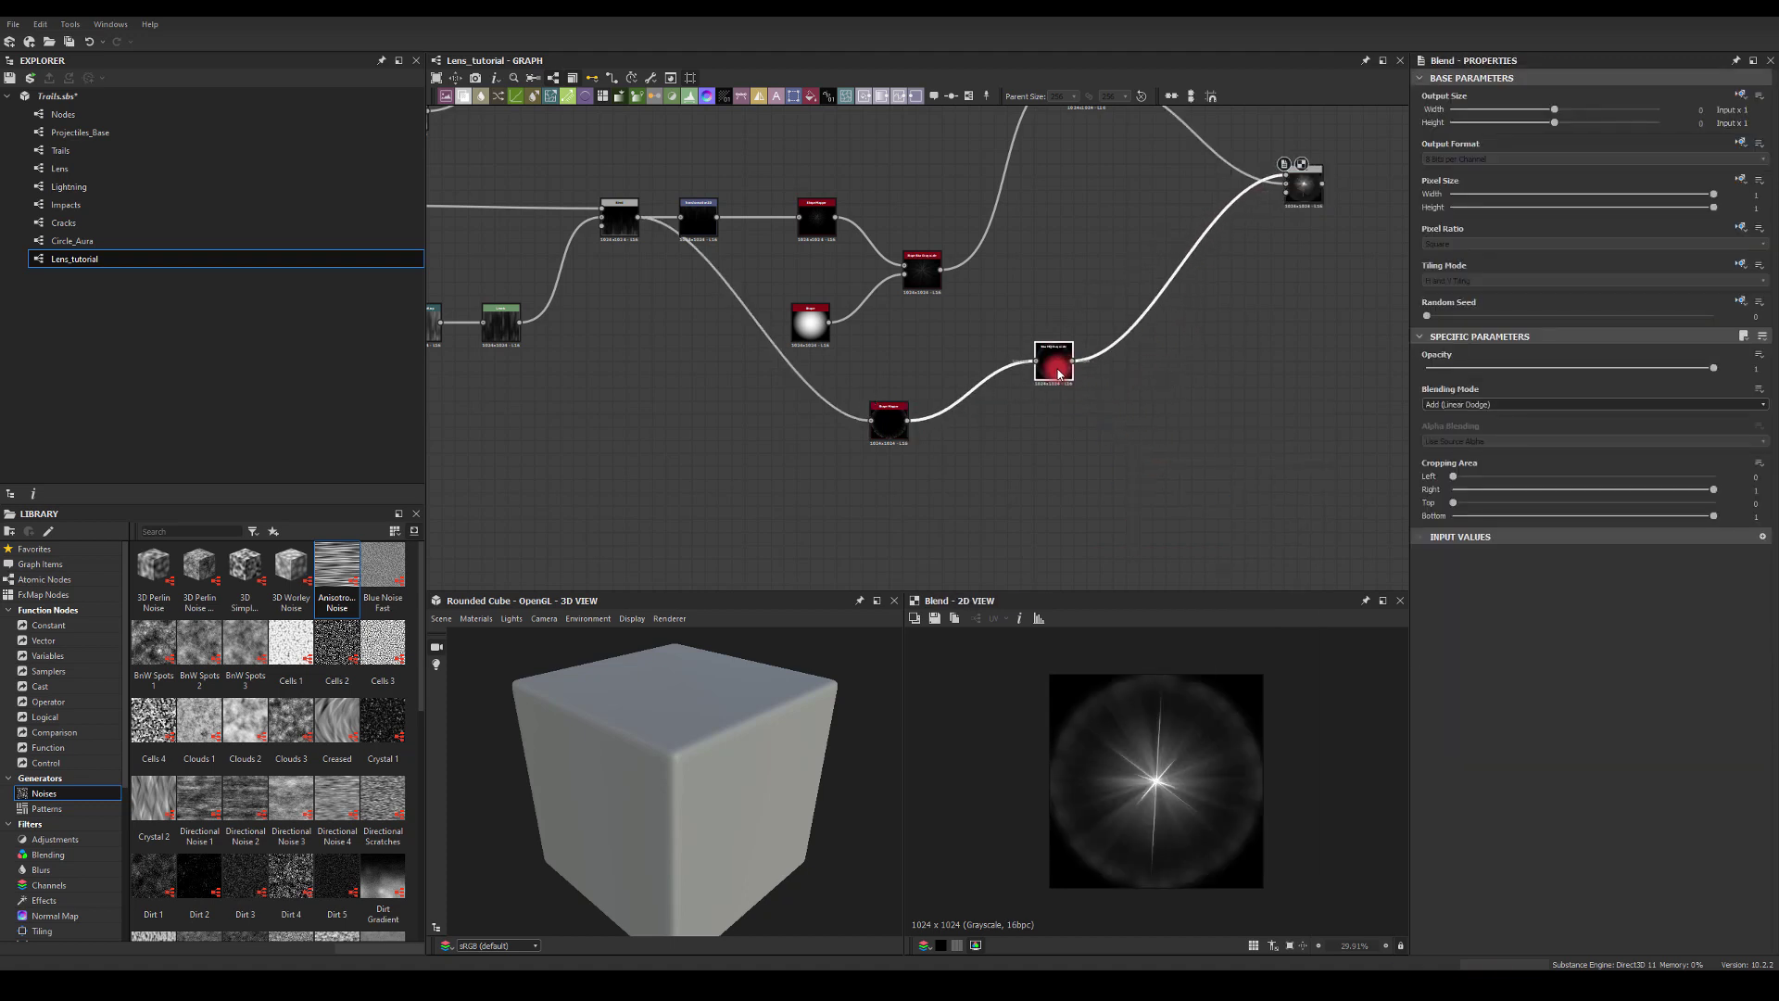
# Set the new Shape Mapper's radius to about 0.15 and its width to about 0.16.
pyautogui.click(888, 413)
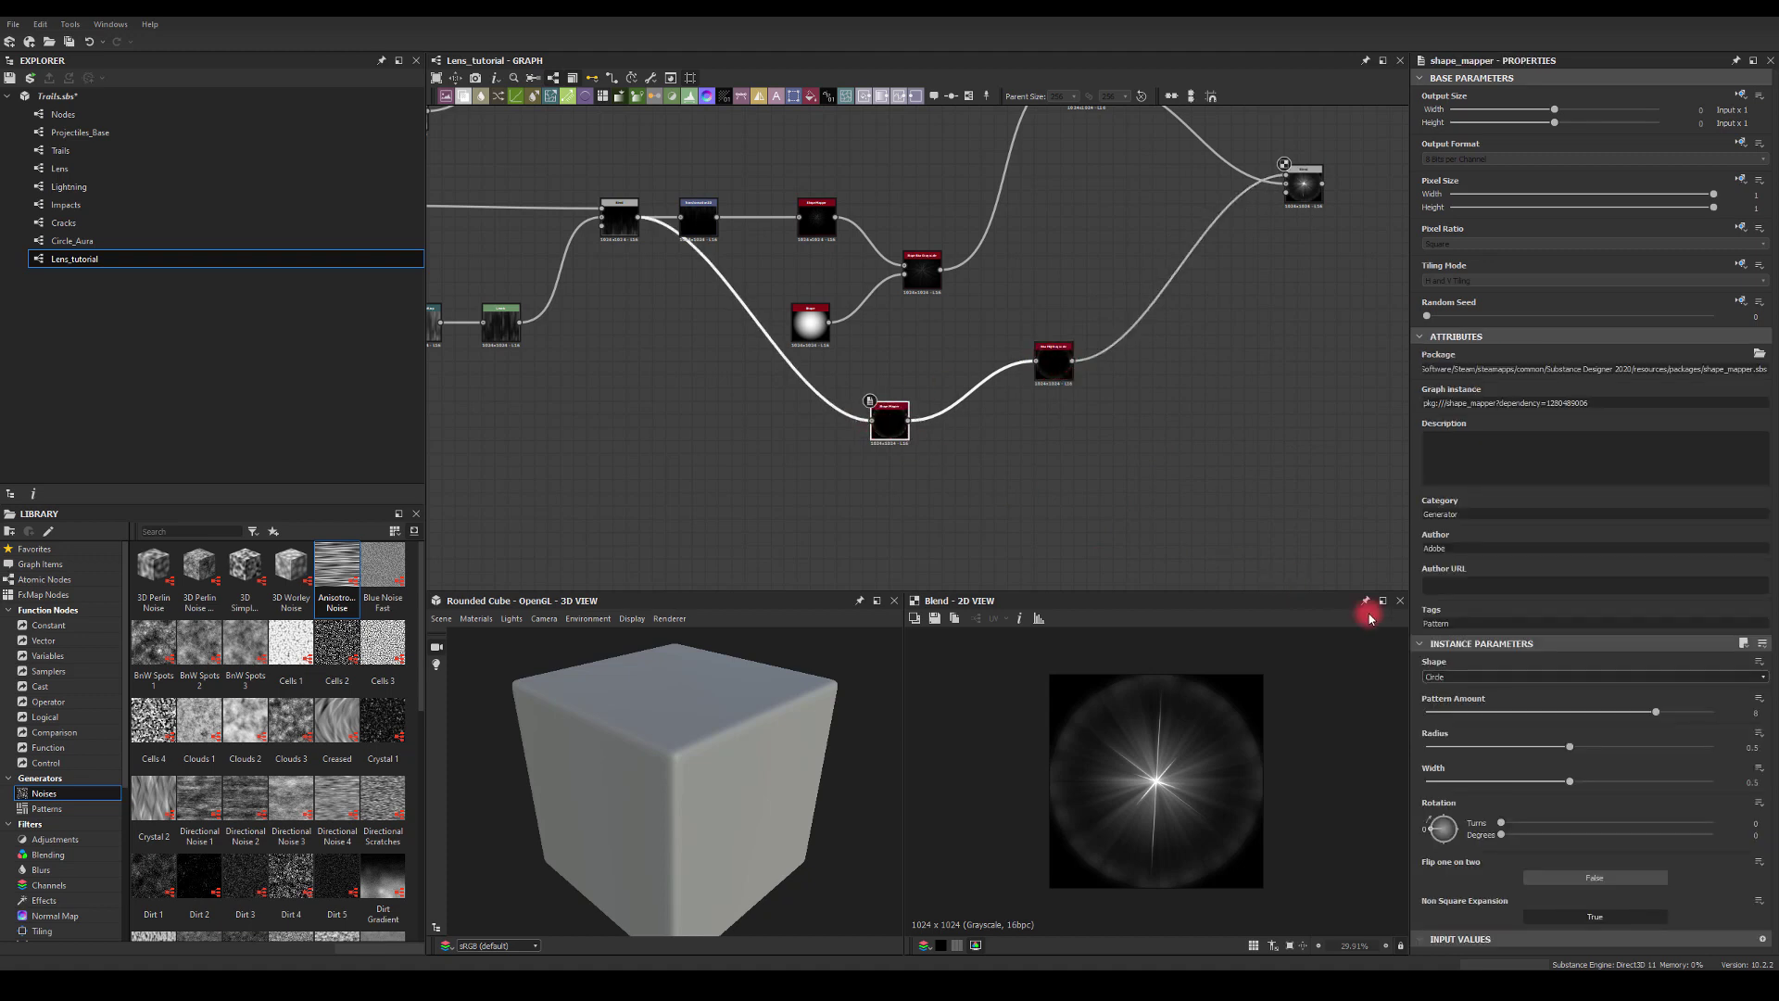
pyautogui.moveTo(1572, 747); pyautogui.dragTo(1474, 753)
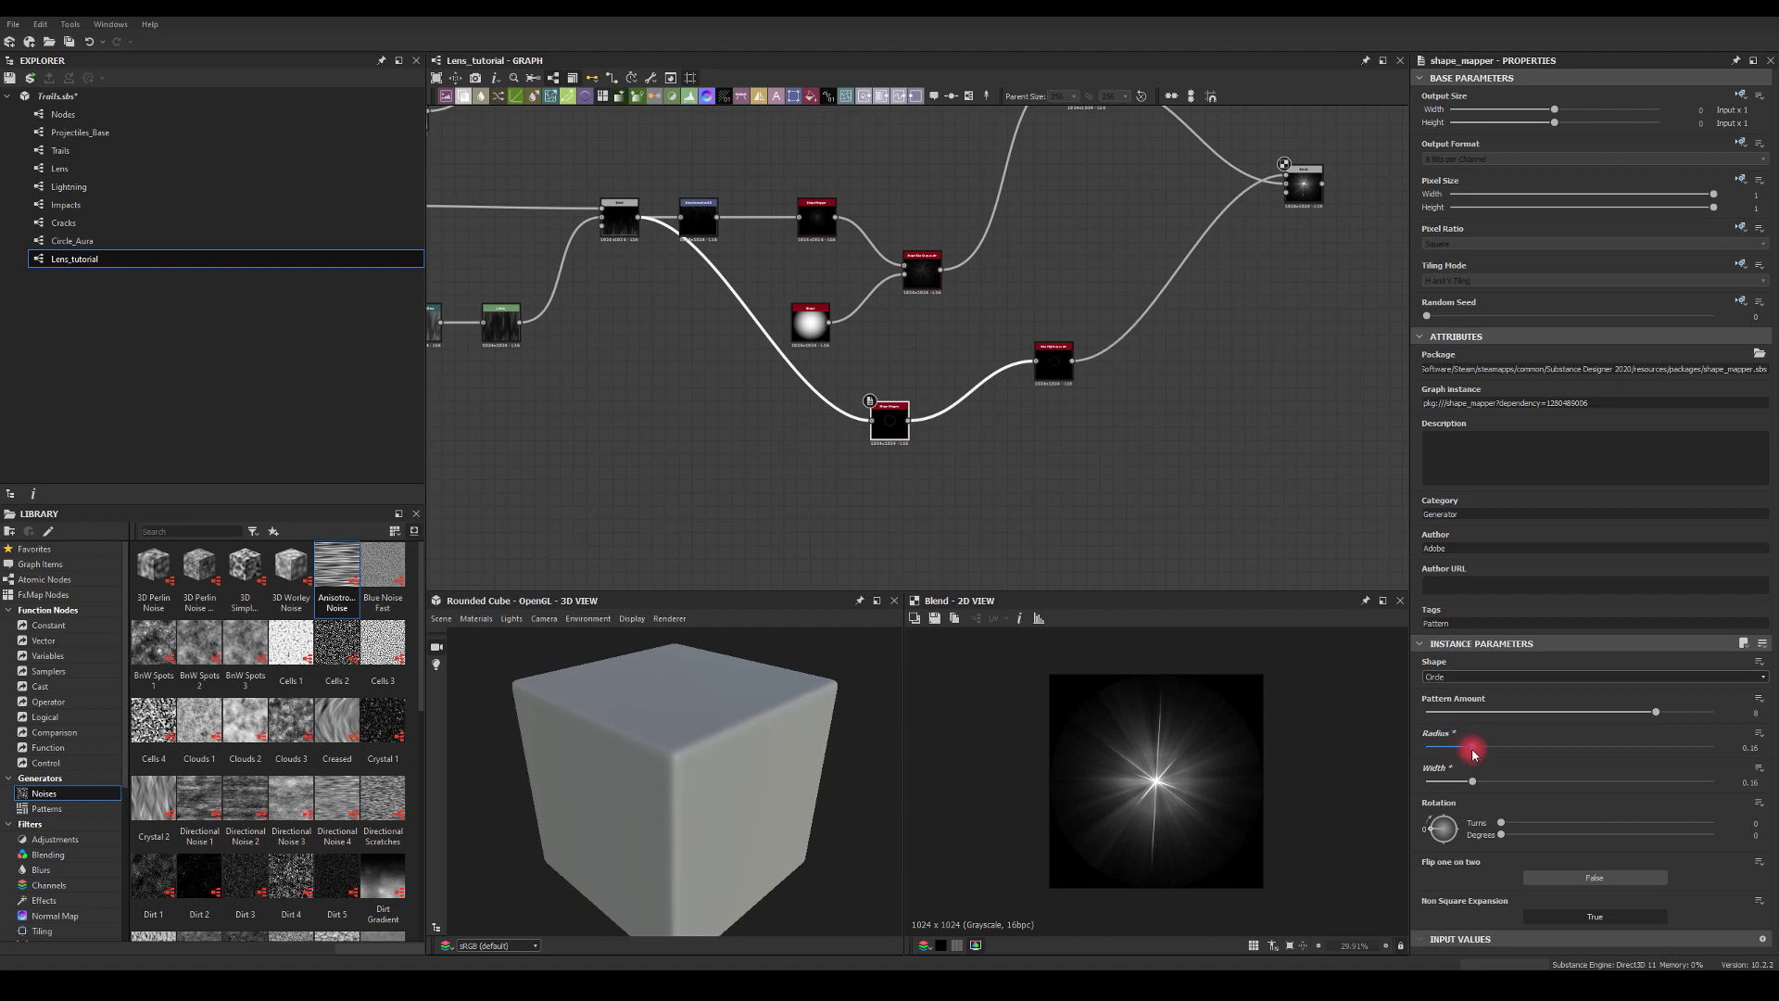
# Set the Blur HQ Grayscale's quality to 1 and intensity to about 5.5, and move it nearer its Shape Mapper.
pyautogui.click(1052, 363)
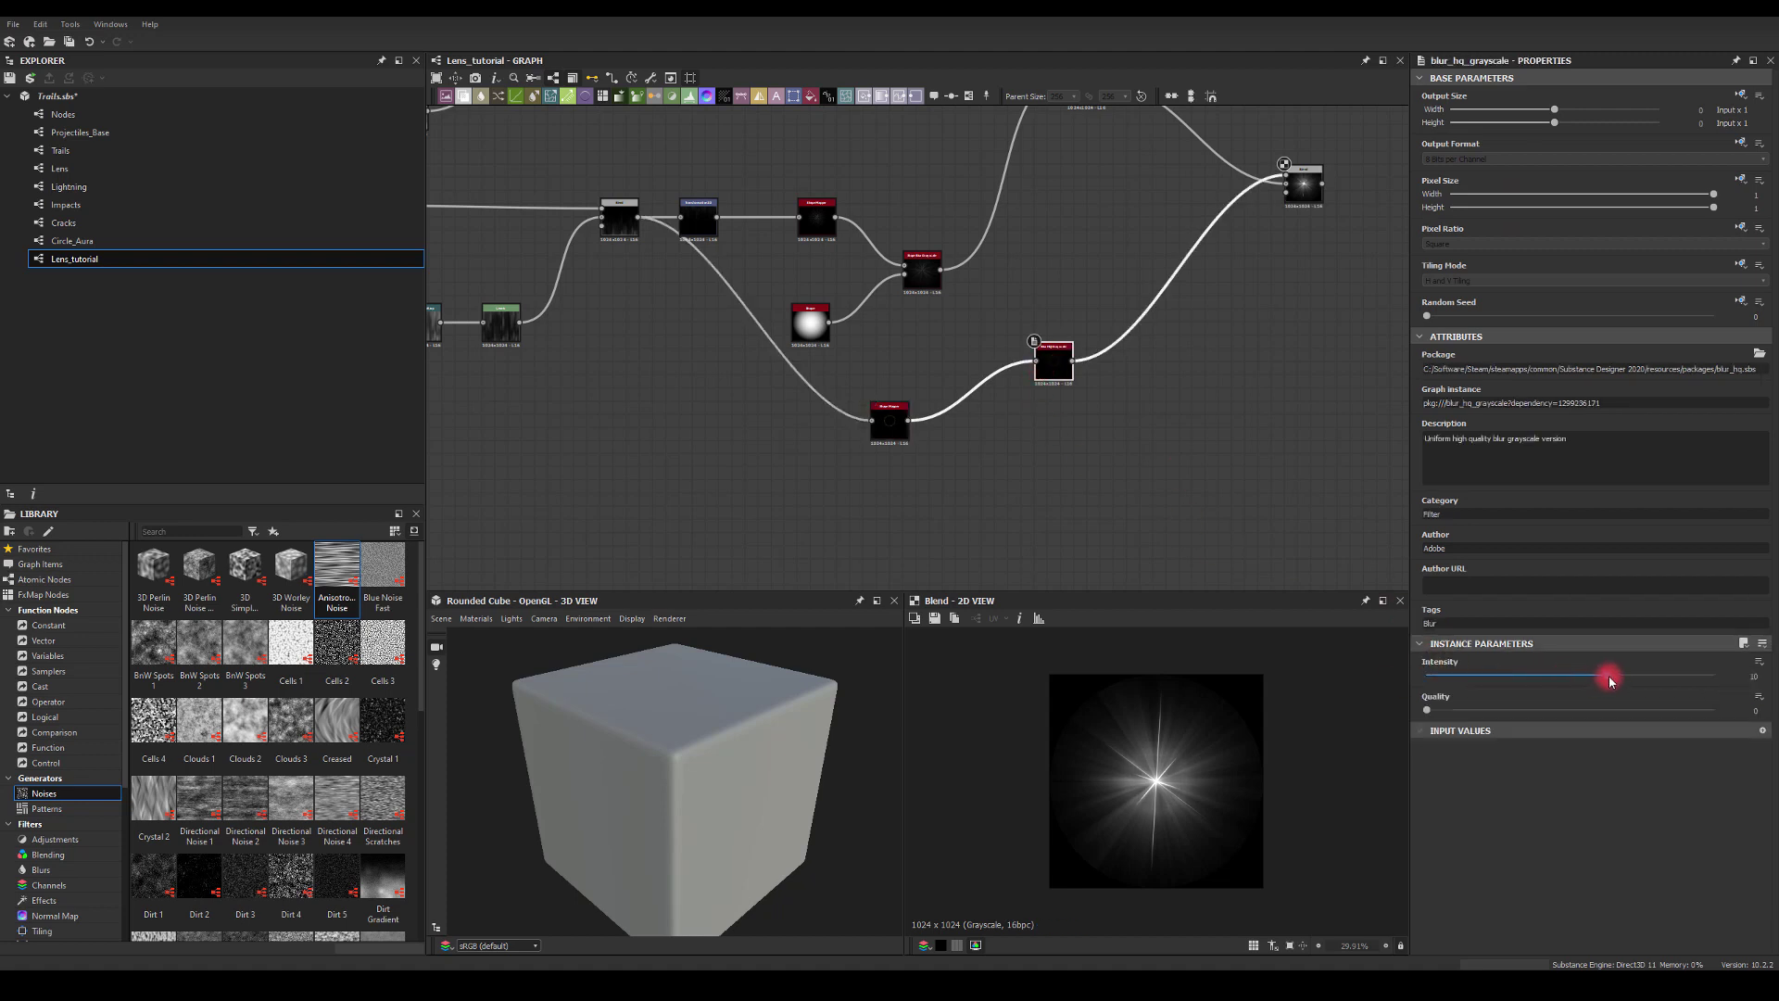
pyautogui.moveTo(1609, 681); pyautogui.dragTo(1482, 676)
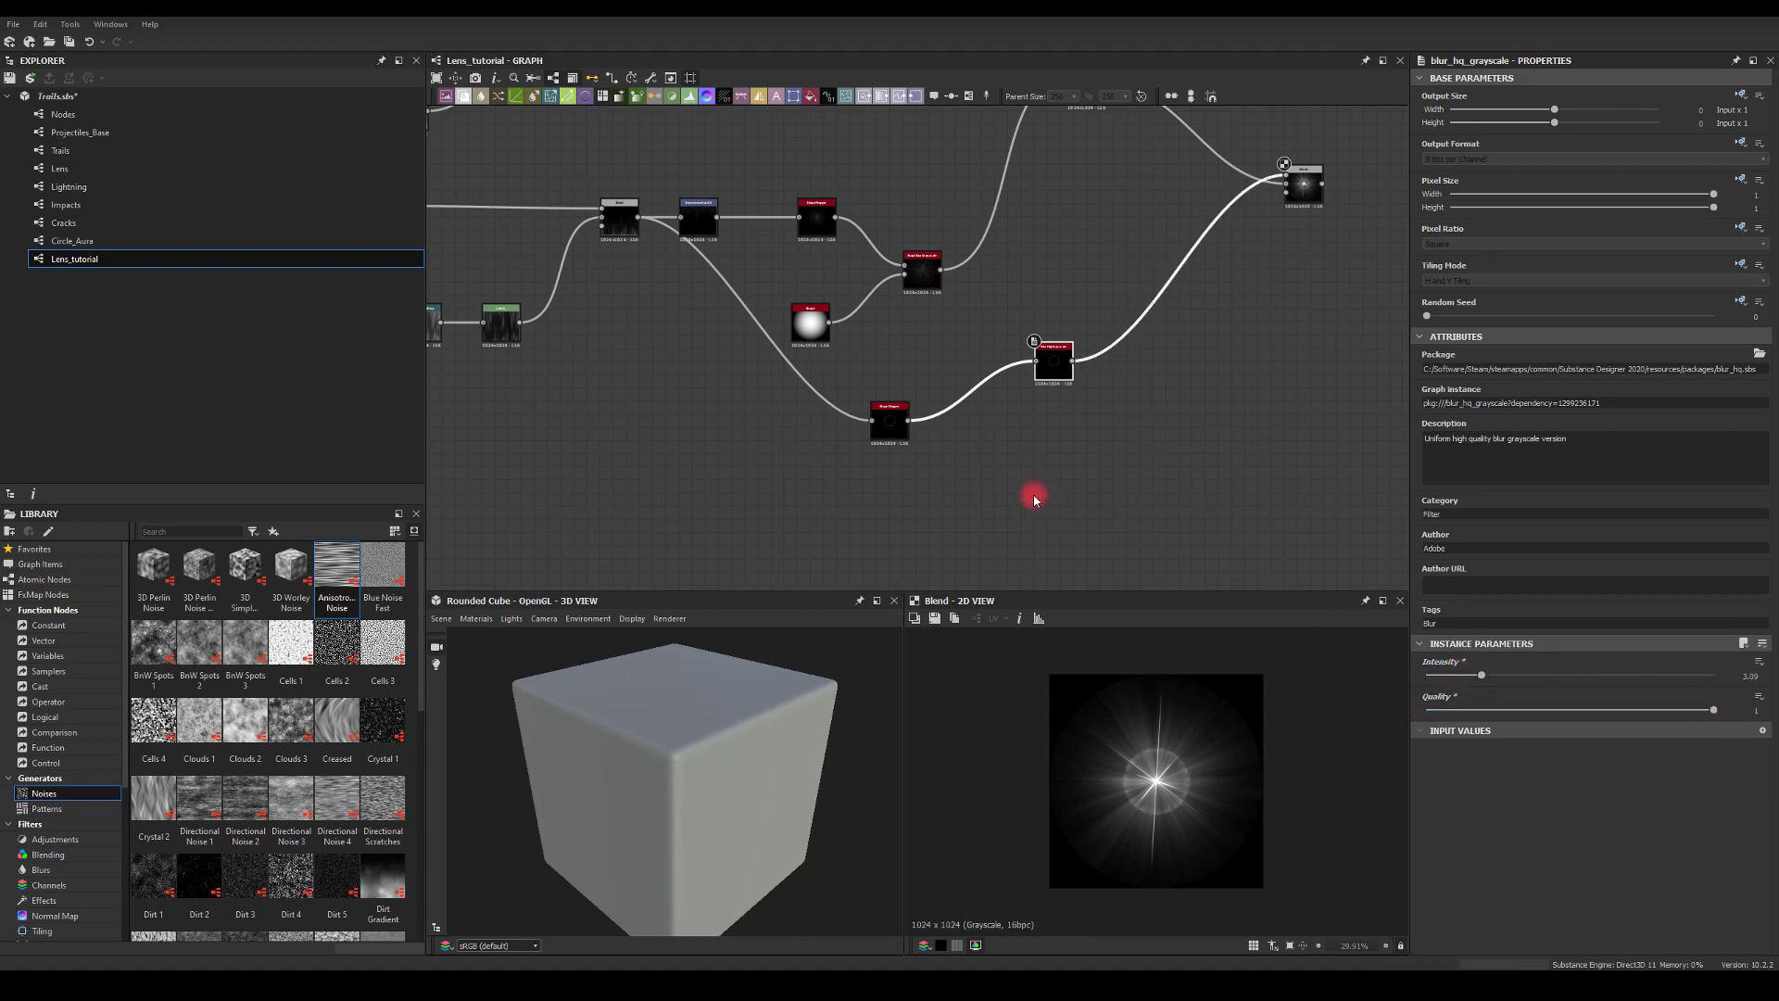
pyautogui.moveTo(1050, 369); pyautogui.dragTo(997, 388)
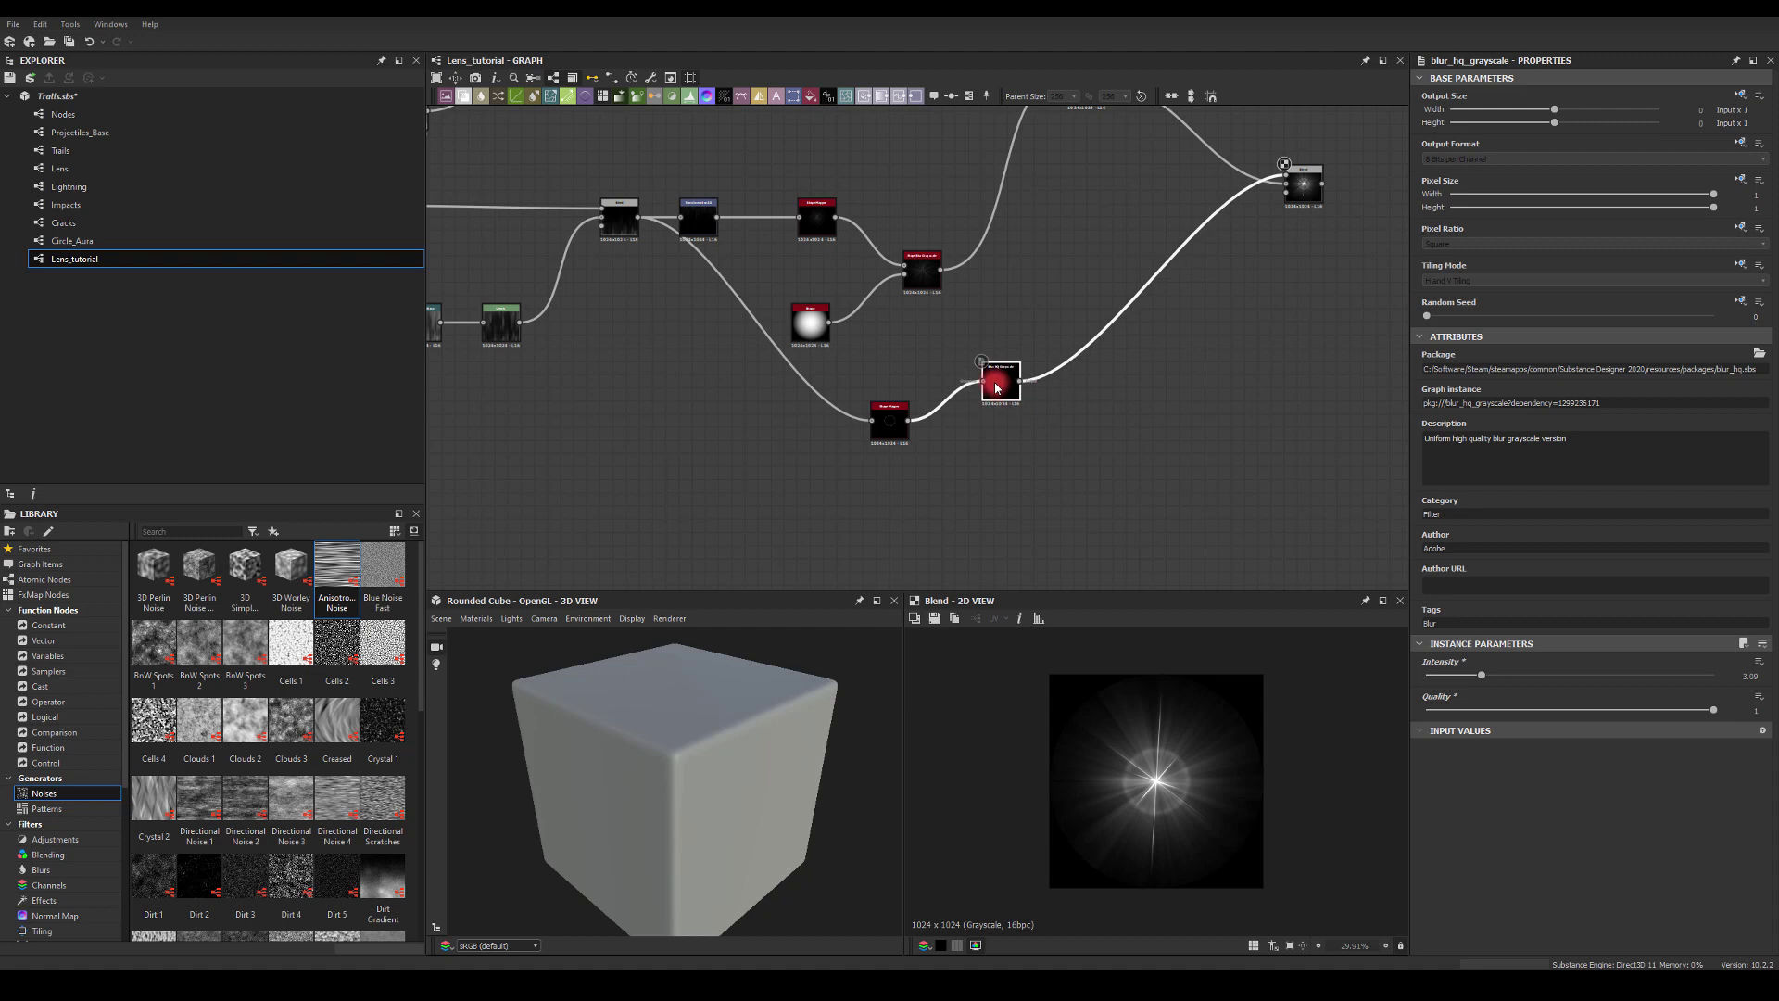
pyautogui.click(1382, 710)
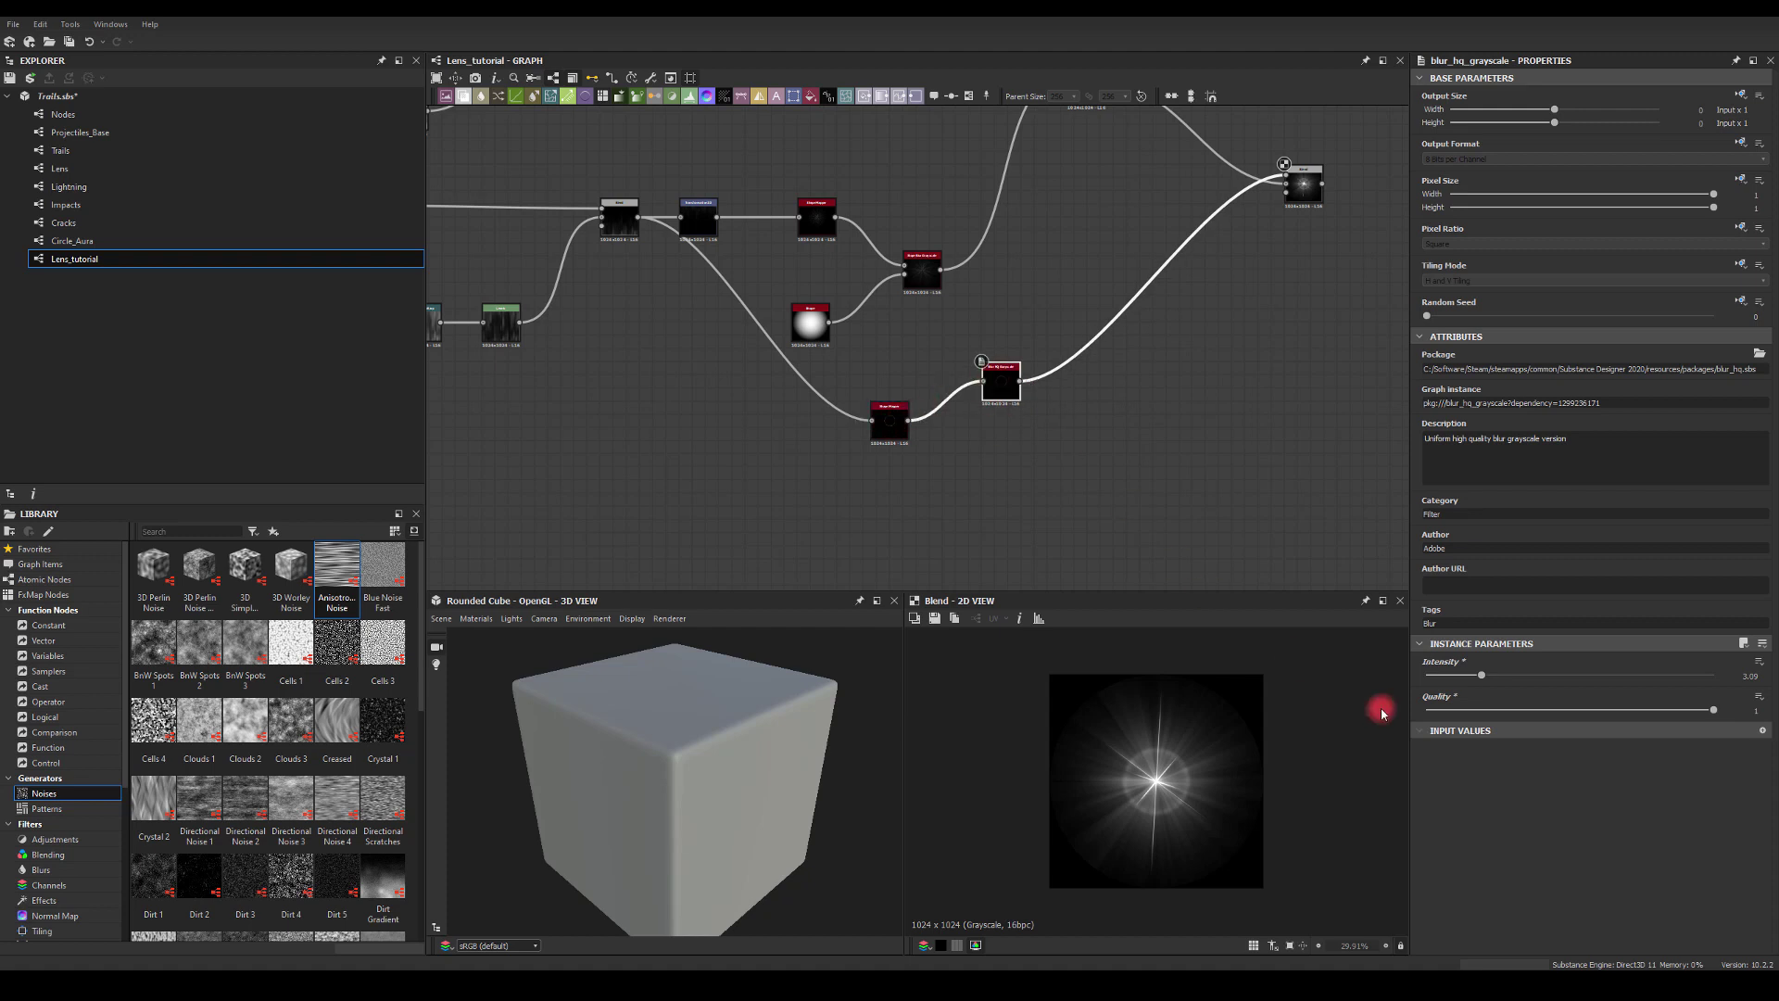
pyautogui.moveTo(1479, 677)
pyautogui.mouseDown()
pyautogui.moveTo(1542, 681)
pyautogui.moveTo(1525, 684)
pyautogui.mouseUp()
pyautogui.click(908, 413)
# Add a Blend fed by the ring's Blur HQ Grayscale and shift the blur node slightly upward.
pyautogui.moveTo(1021, 381); pyautogui.dragTo(1127, 408)
pyautogui.write('Bl')
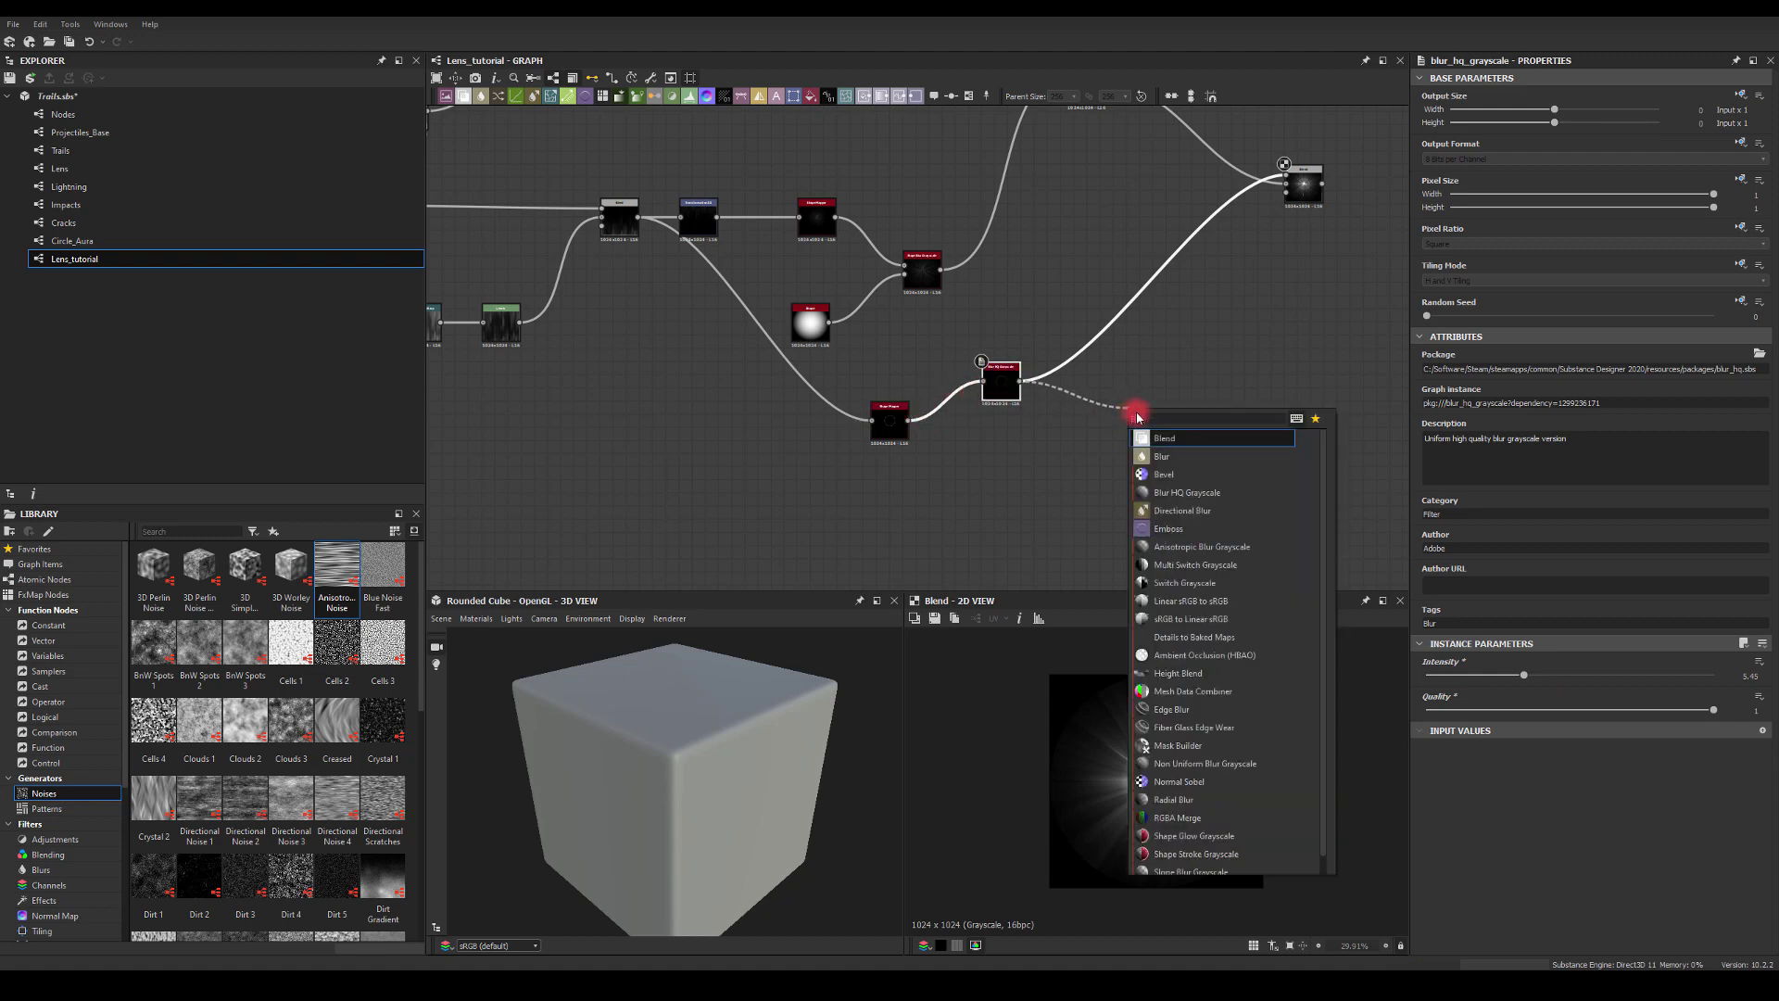
pyautogui.click(1157, 442)
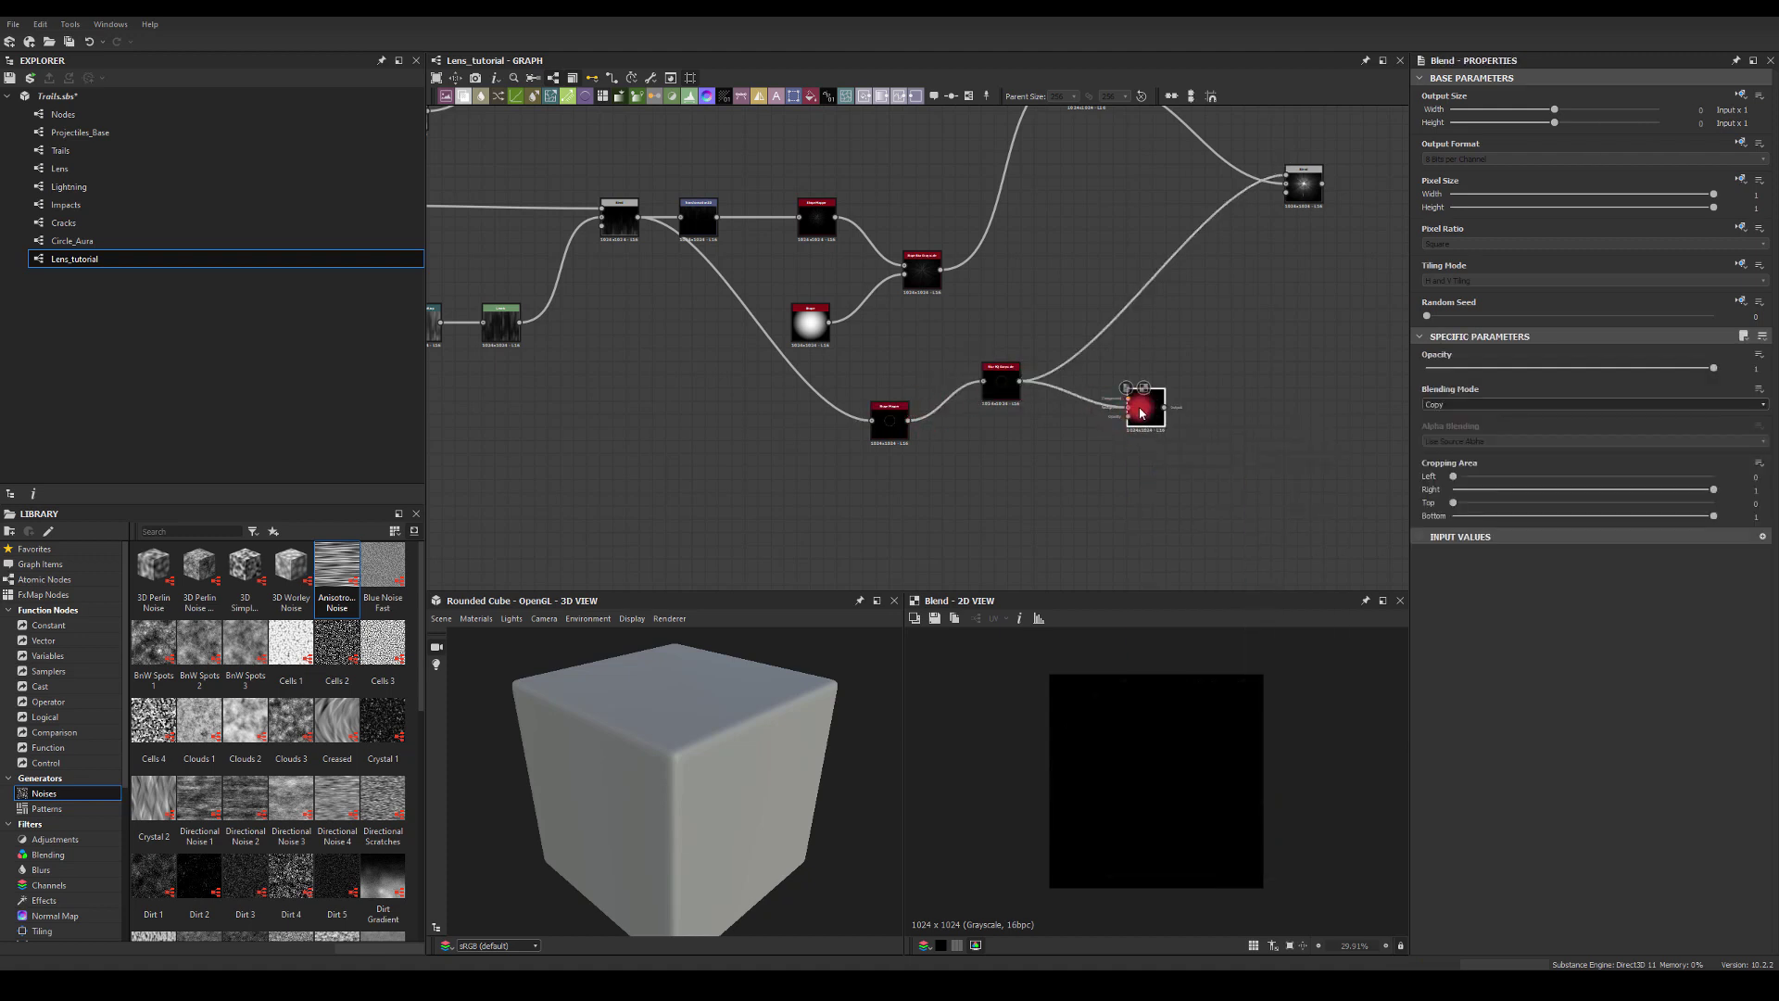
pyautogui.moveTo(995, 379); pyautogui.dragTo(982, 372)
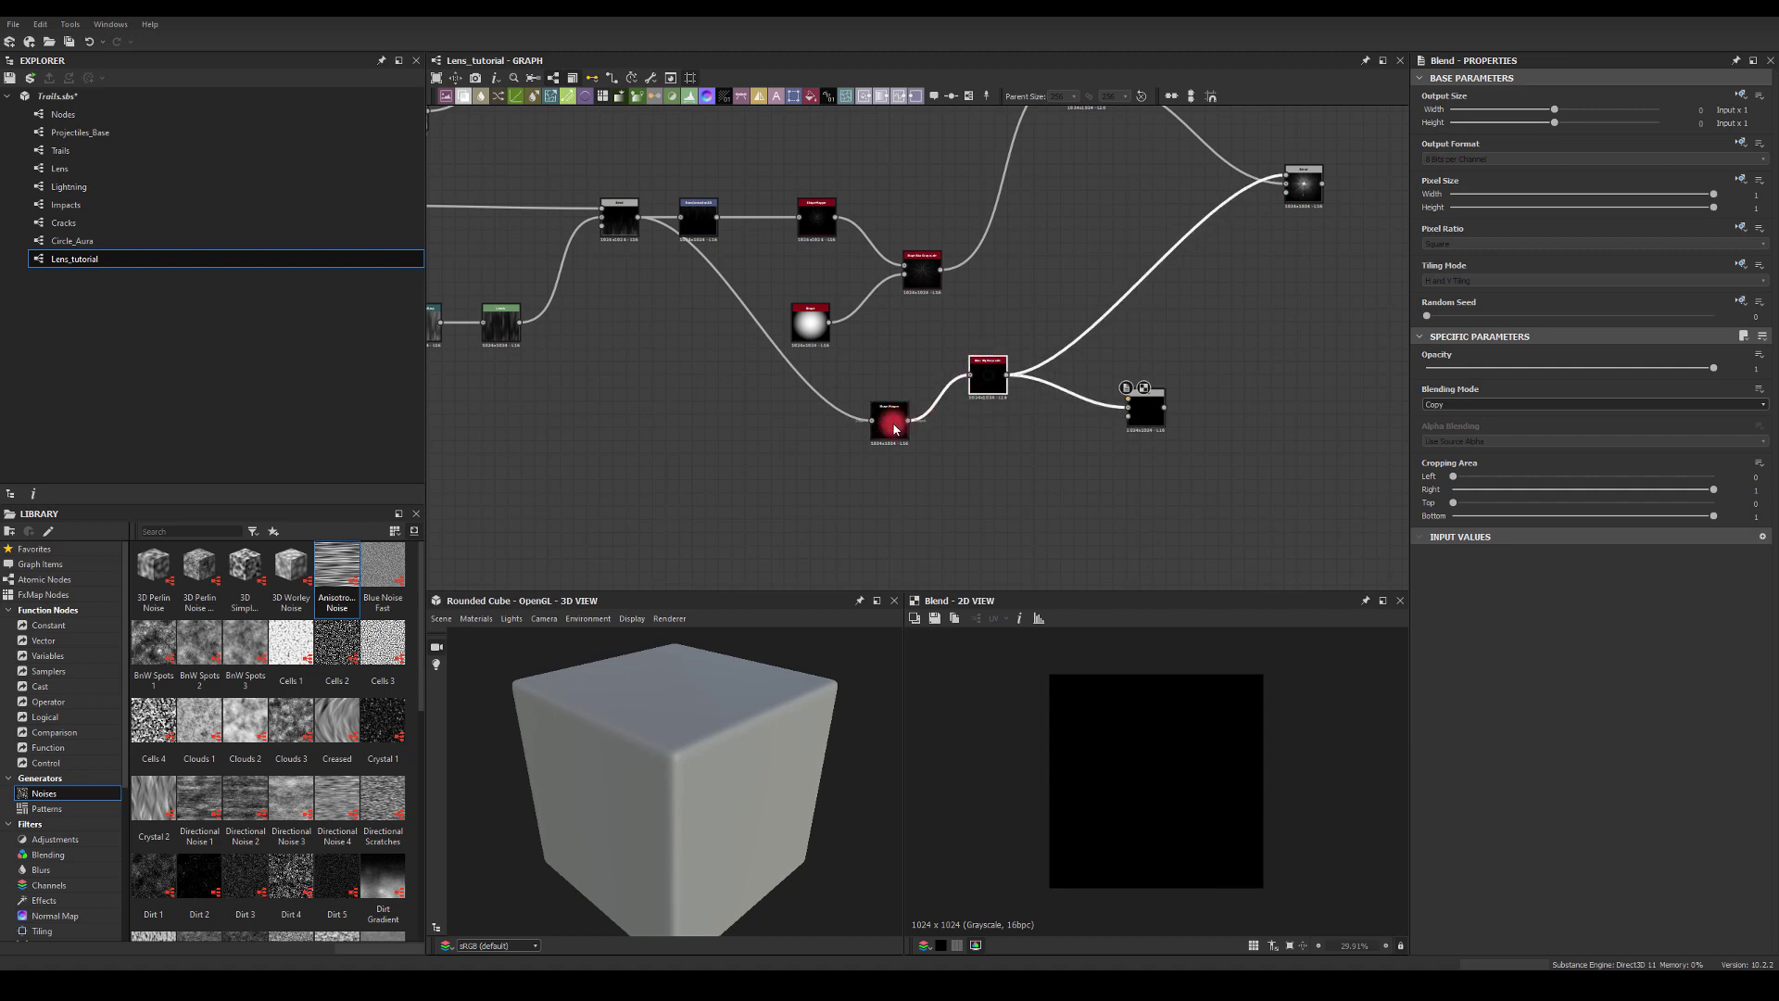
pyautogui.moveTo(988, 464)
pyautogui.mouseDown()
pyautogui.moveTo(1003, 473)
pyautogui.moveTo(994, 455)
pyautogui.mouseUp()
pyautogui.write('bl')
pyautogui.click(1021, 501)
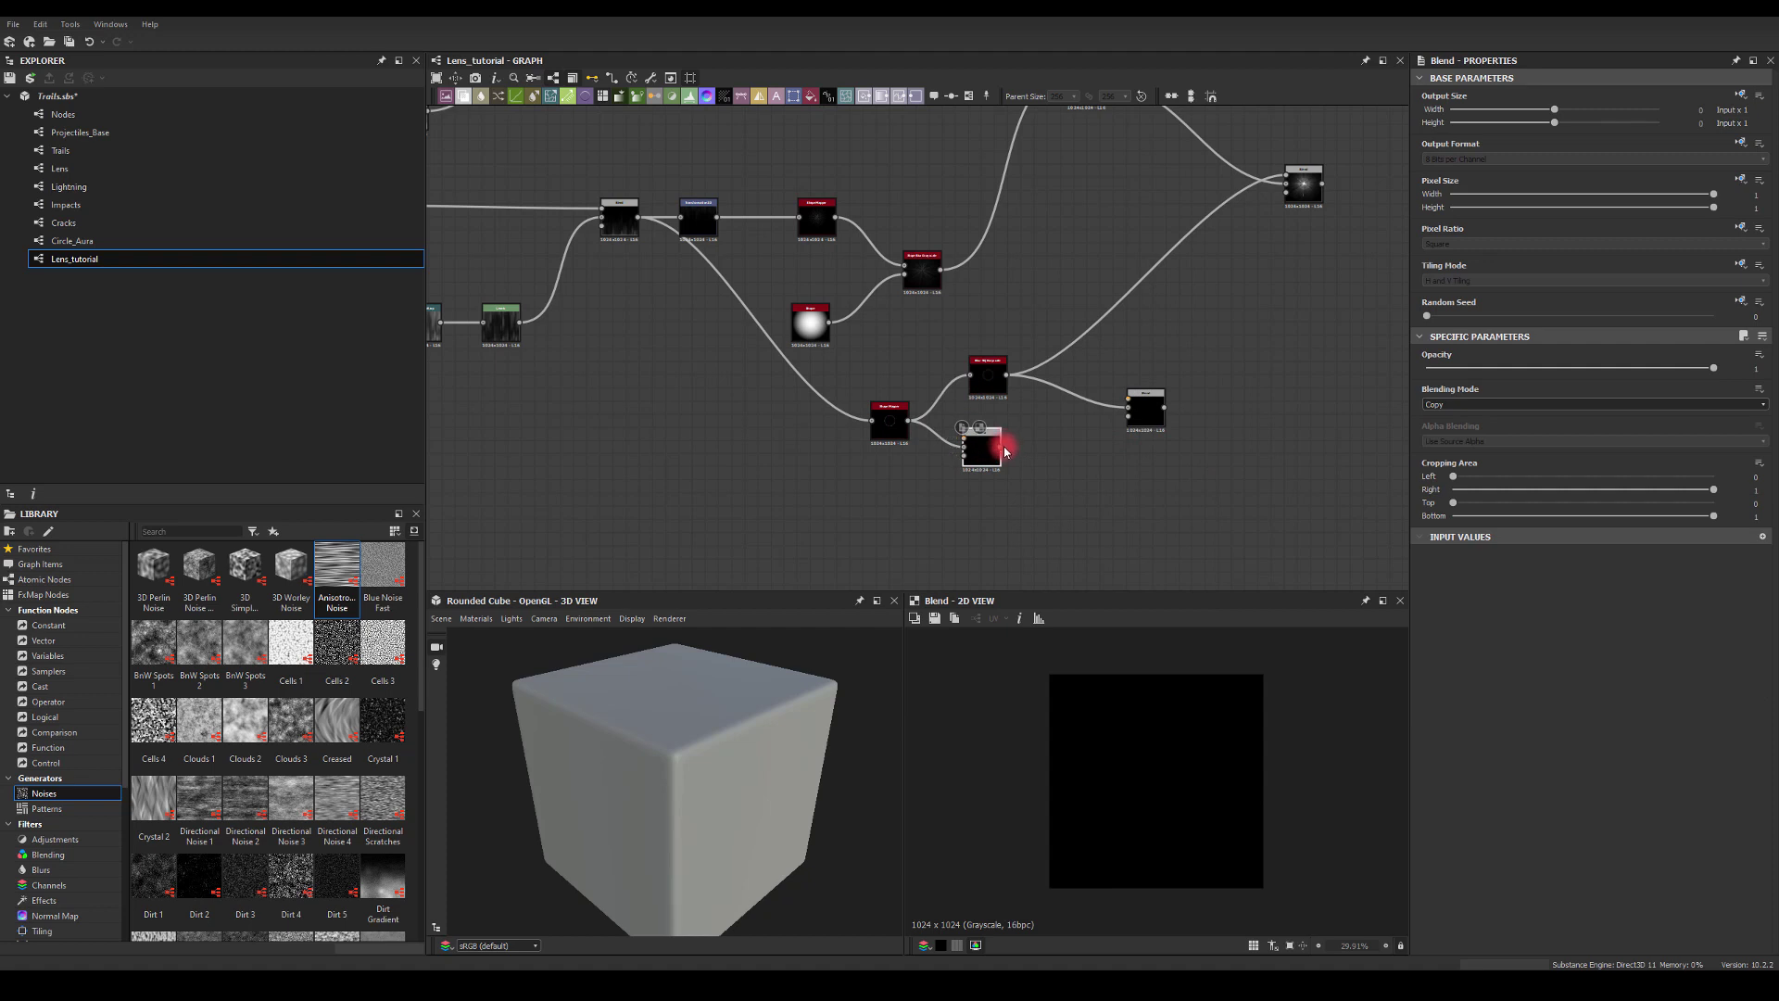
pyautogui.scroll(5, 982, 446)
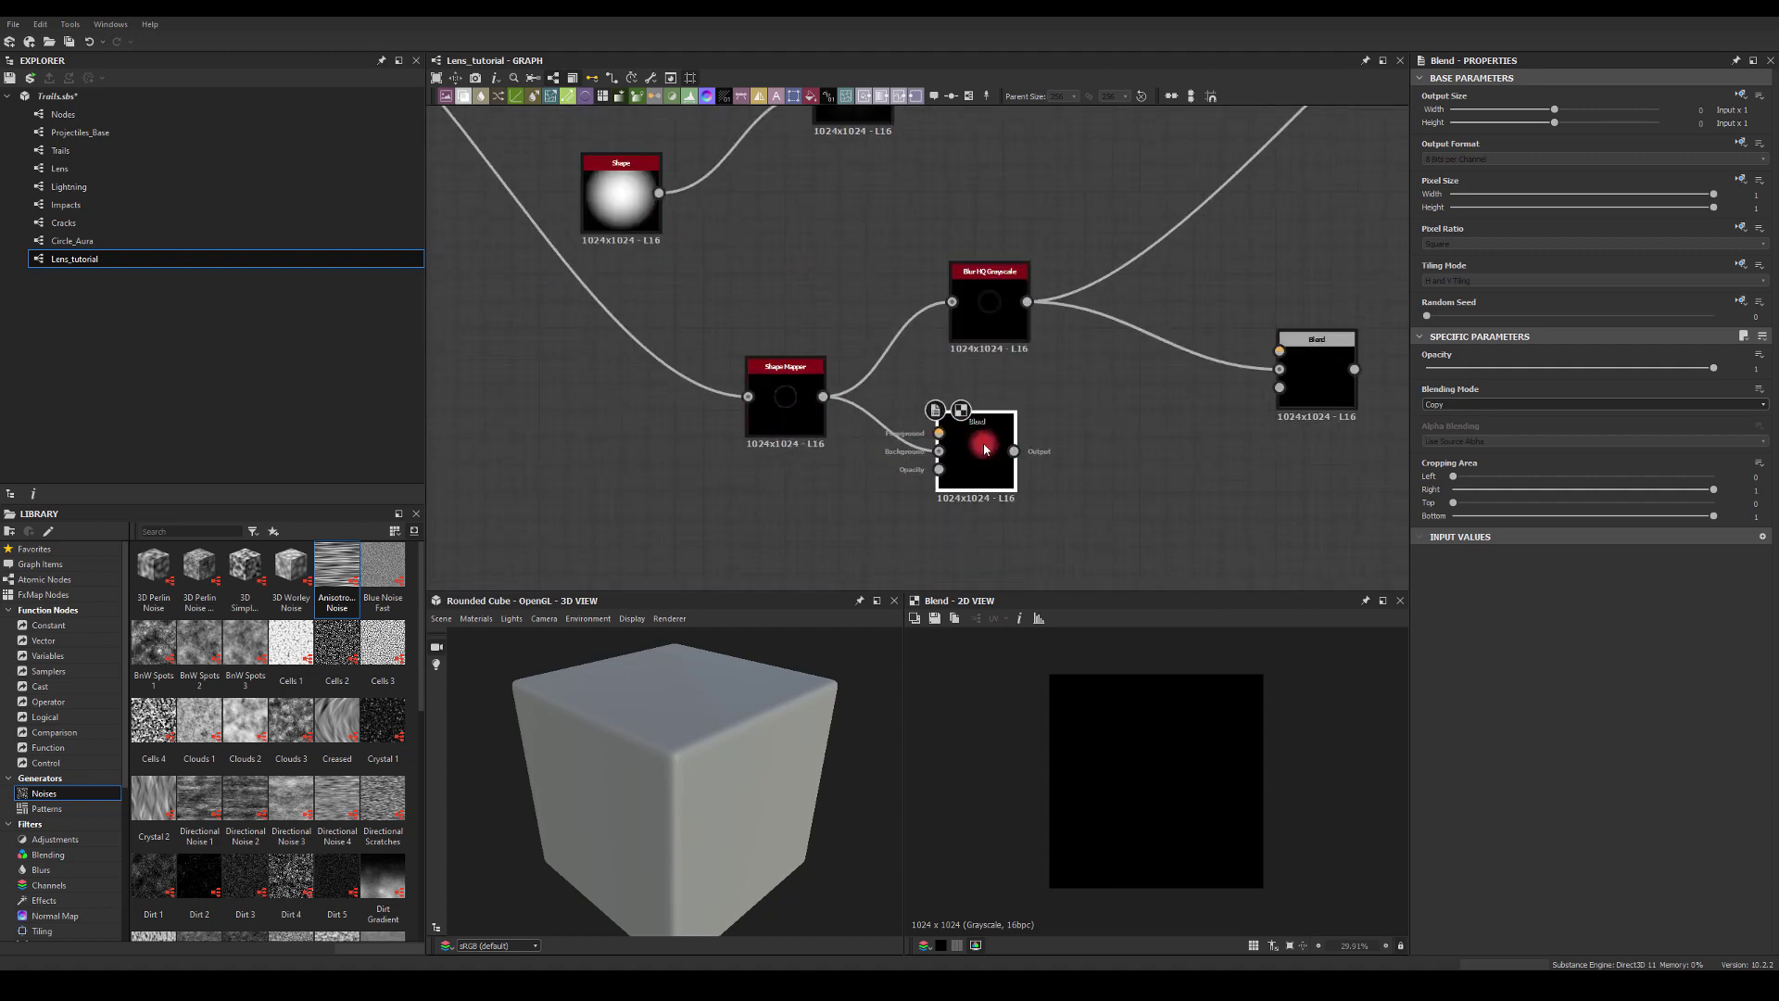
pyautogui.moveTo(1007, 463); pyautogui.dragTo(1049, 471)
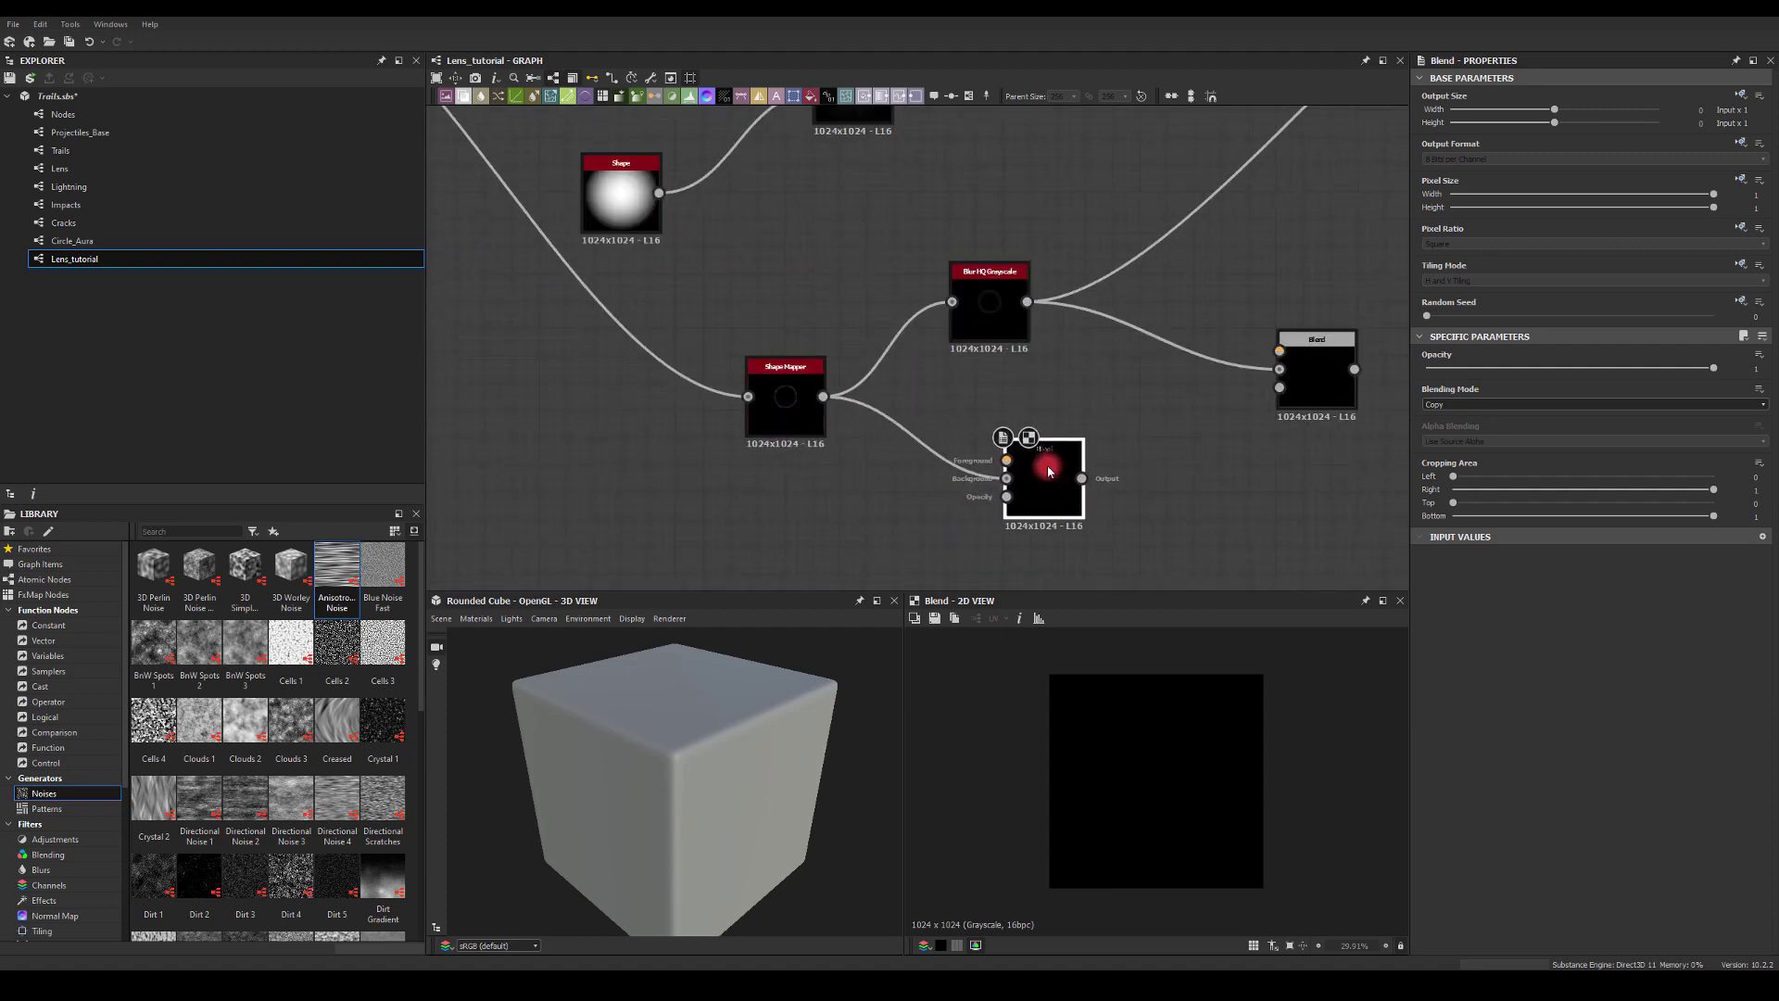
pyautogui.press('Delete')
pyautogui.moveTo(822, 397); pyautogui.dragTo(1241, 404)
pyautogui.write('bl')
pyautogui.click(1084, 537)
pyautogui.click(1428, 674)
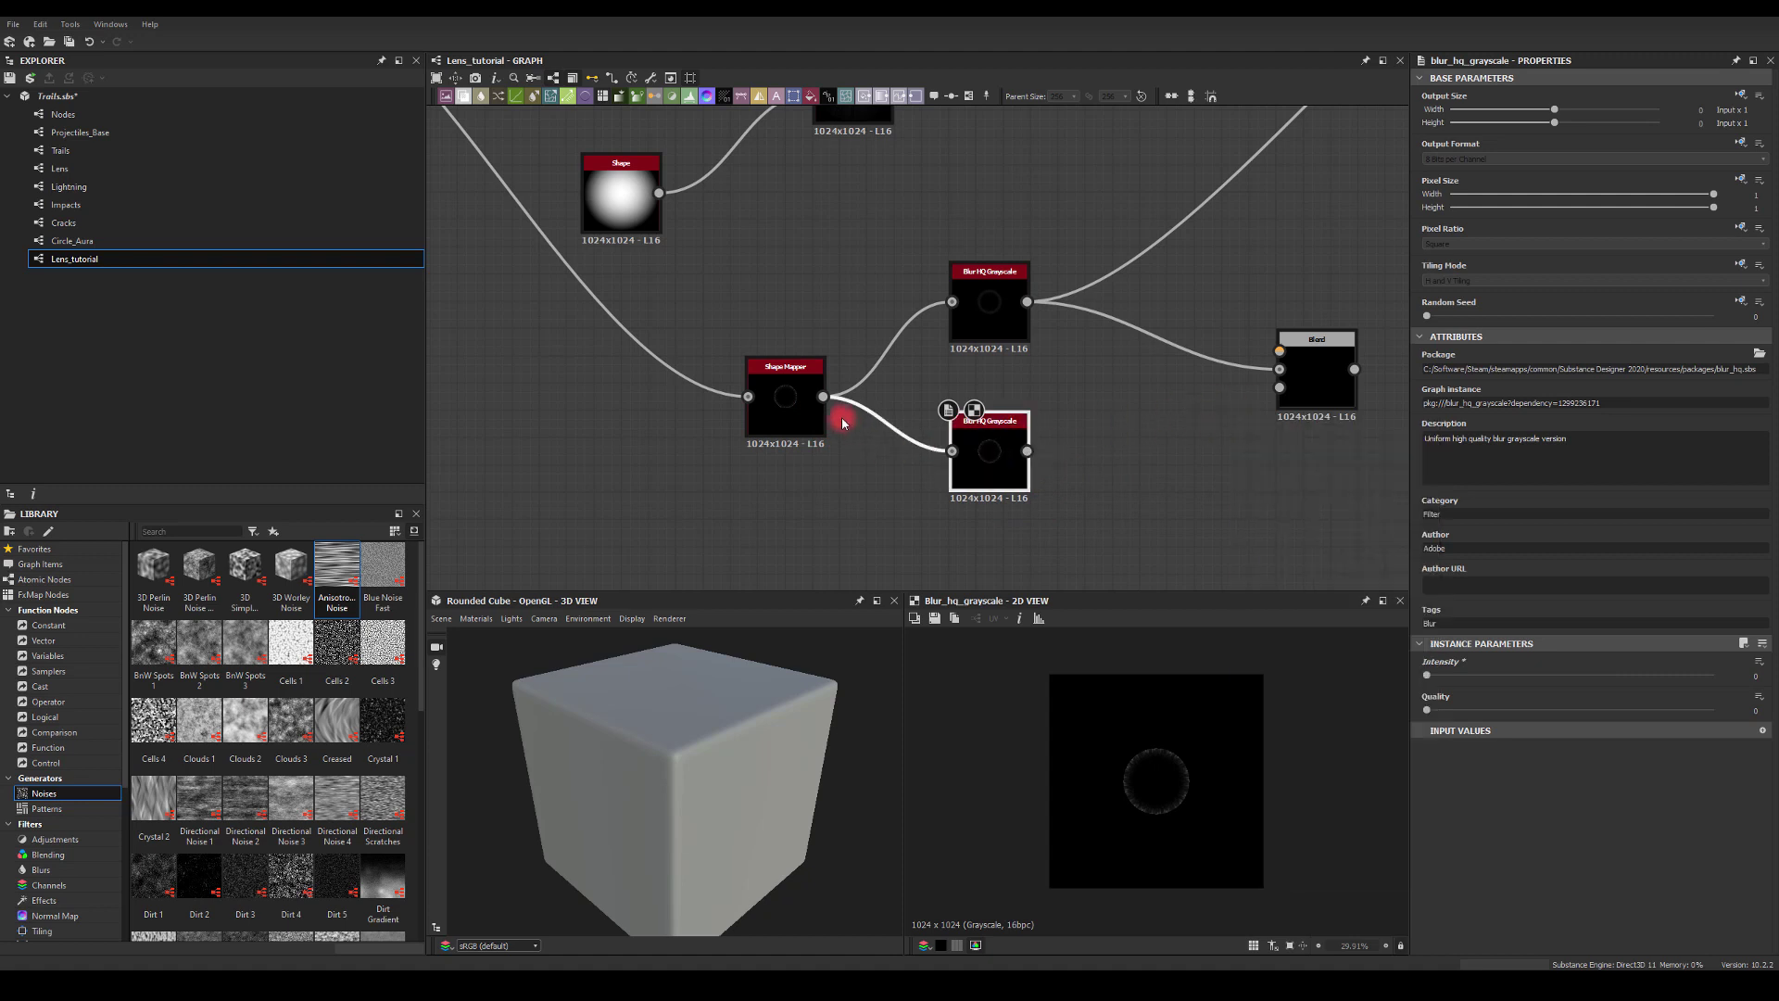
pyautogui.press('Delete')
# Move the ring's Shape Mapper up slightly, duplicate it and place the copy directly below the original.
pyautogui.moveTo(795, 396); pyautogui.dragTo(777, 371)
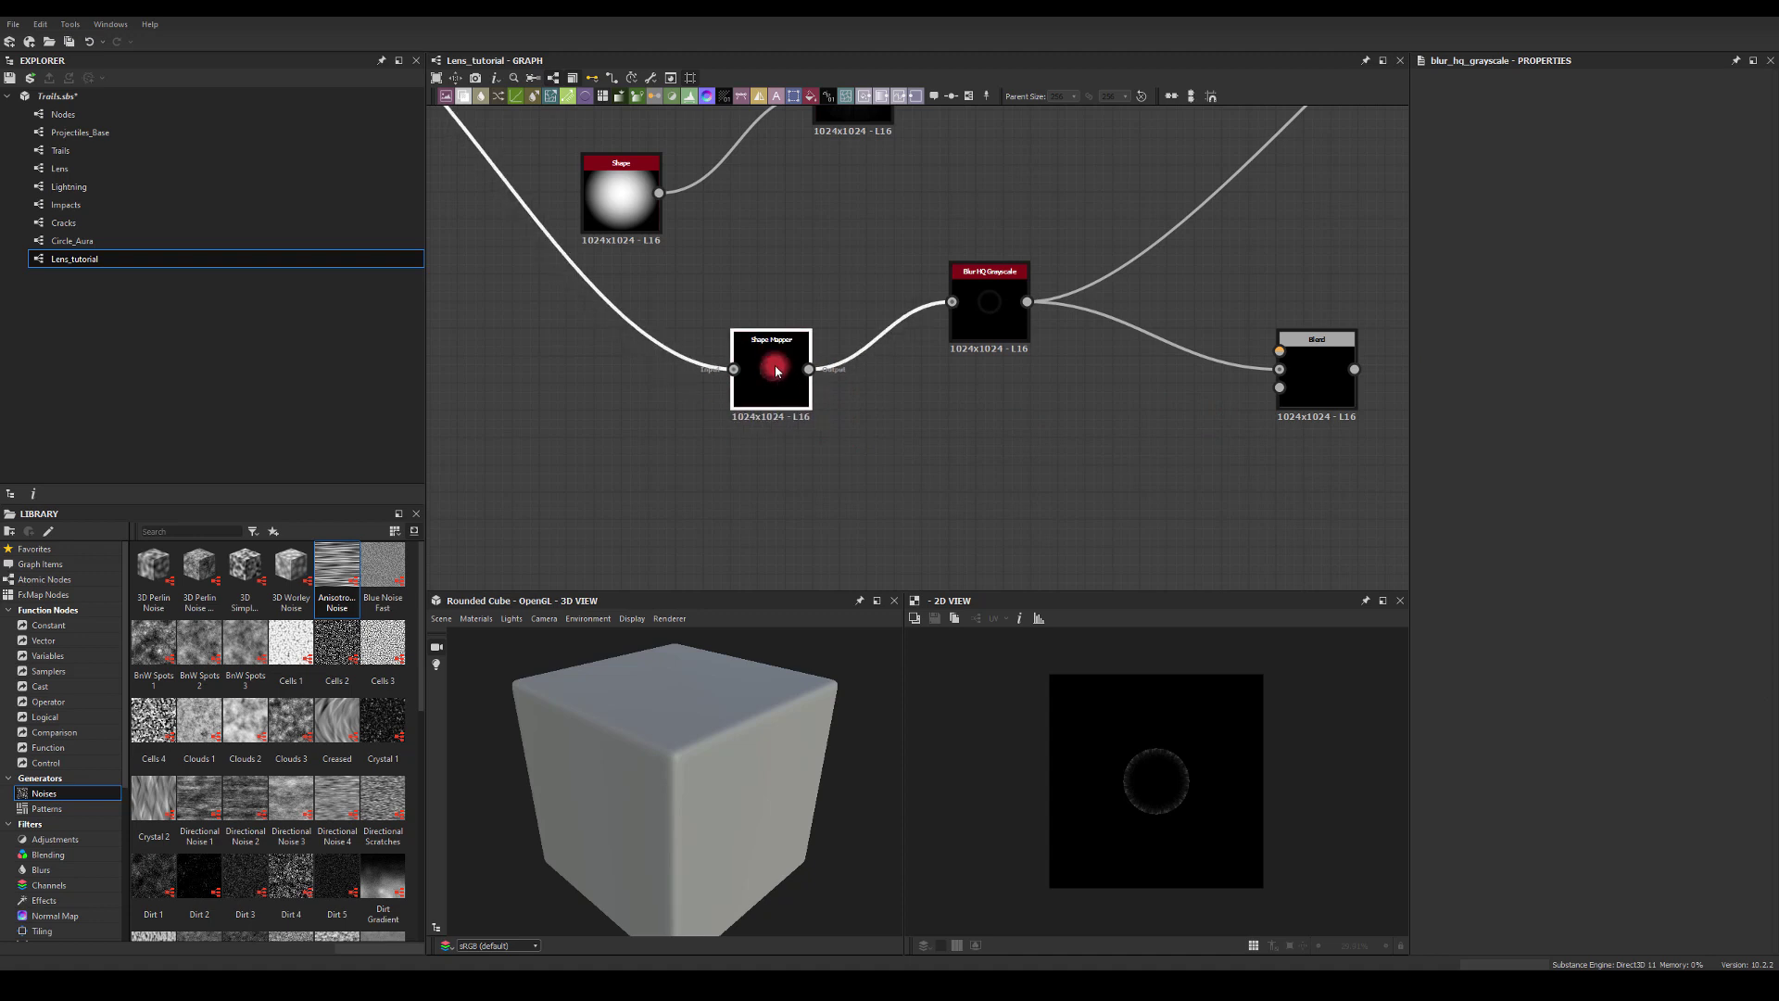
pyautogui.doubleClick(775, 396)
pyautogui.hotkey('ctrl', 'd')
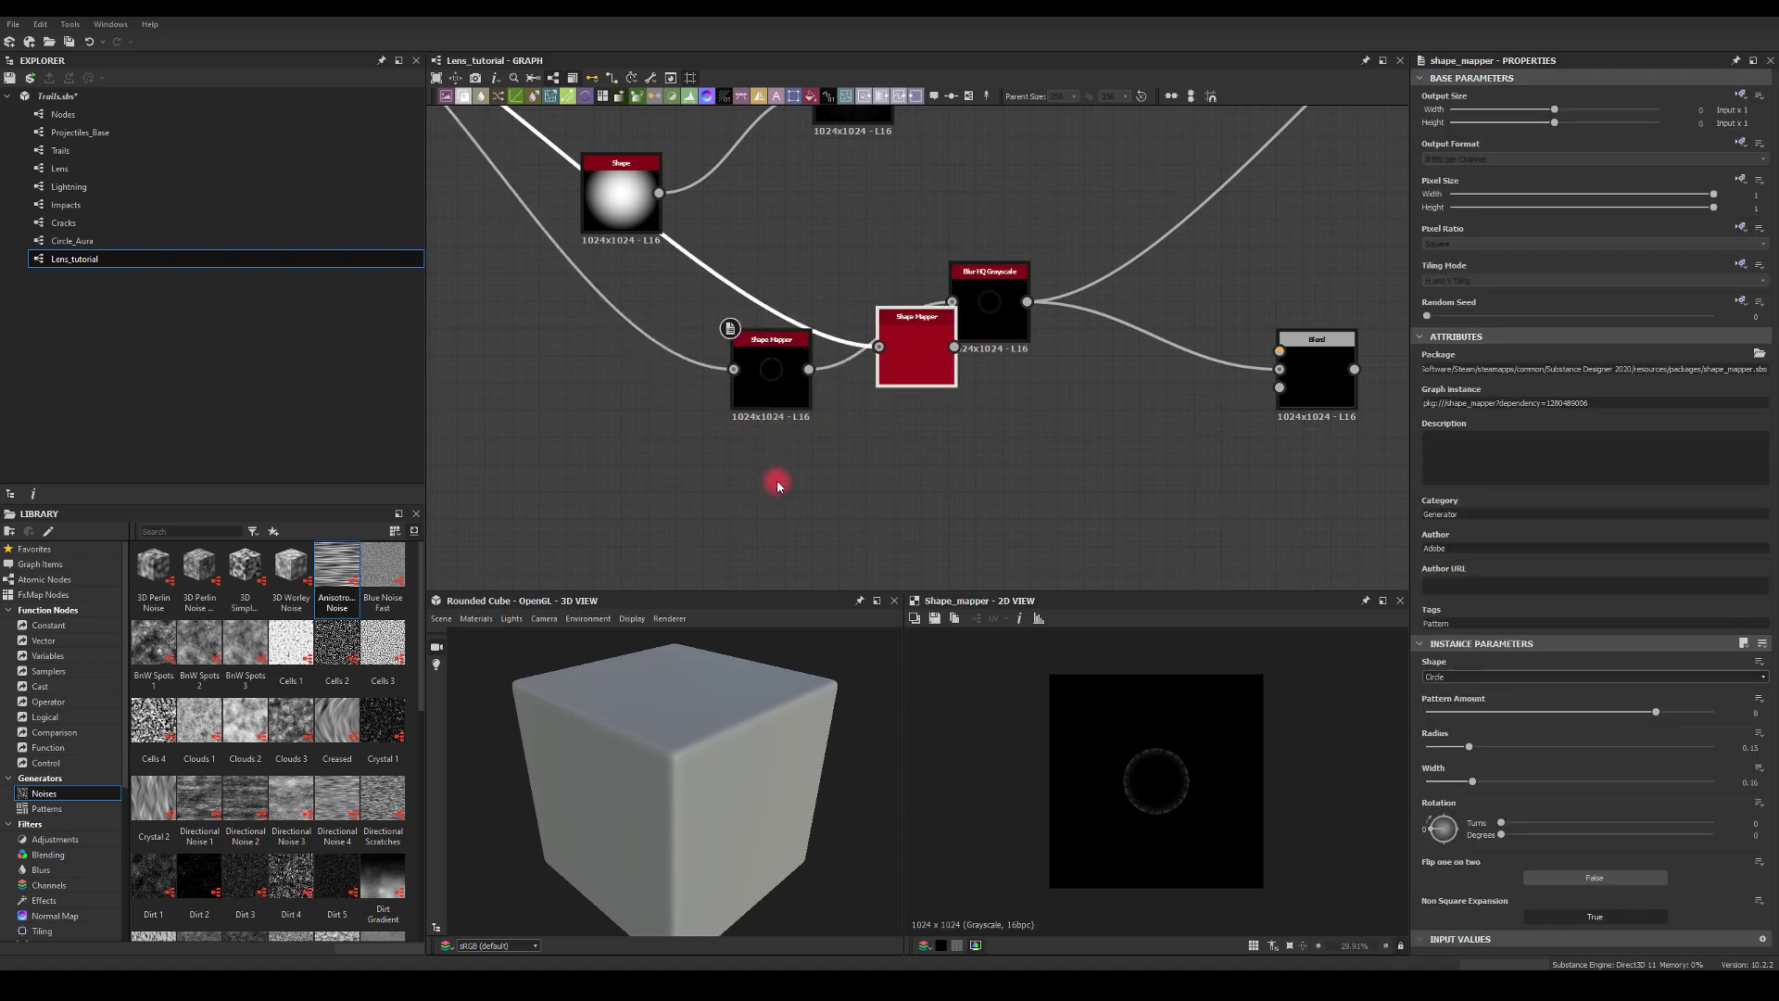
pyautogui.moveTo(899, 370); pyautogui.dragTo(944, 501)
# Add a Blur HQ Grayscale after the duplicated Shape Mapper and reduce its intensity to a very low value.
pyautogui.write('bl')
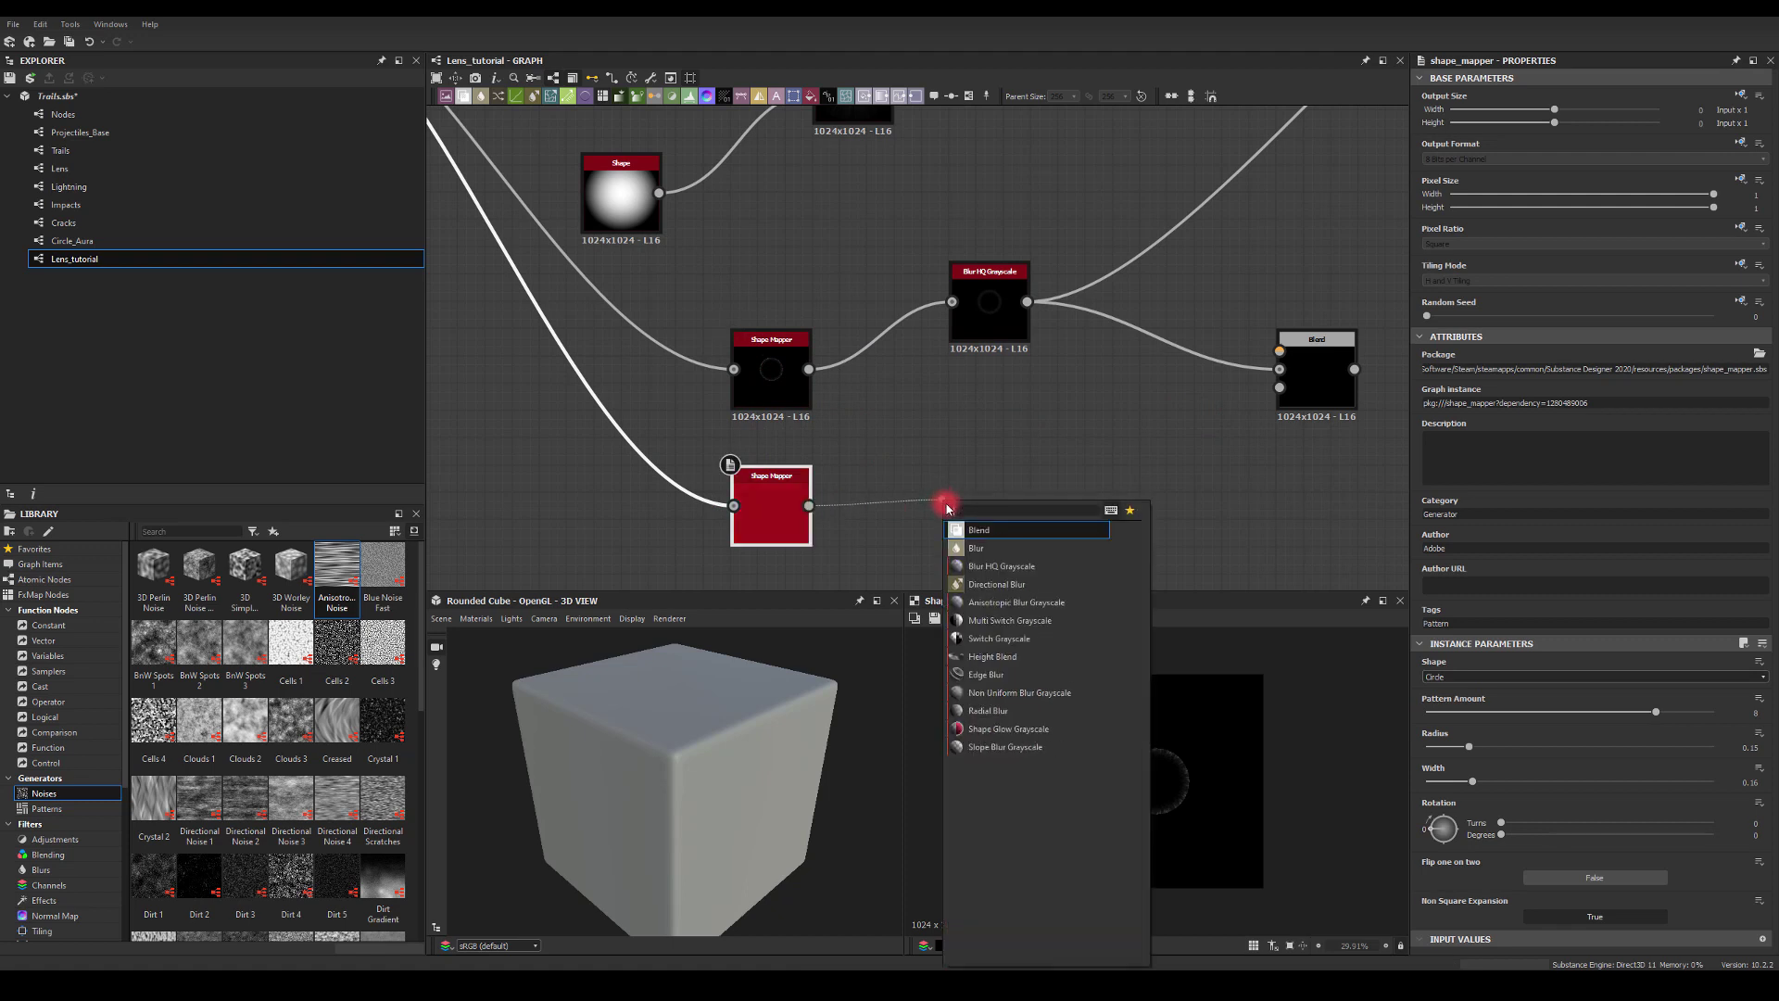
pyautogui.click(970, 566)
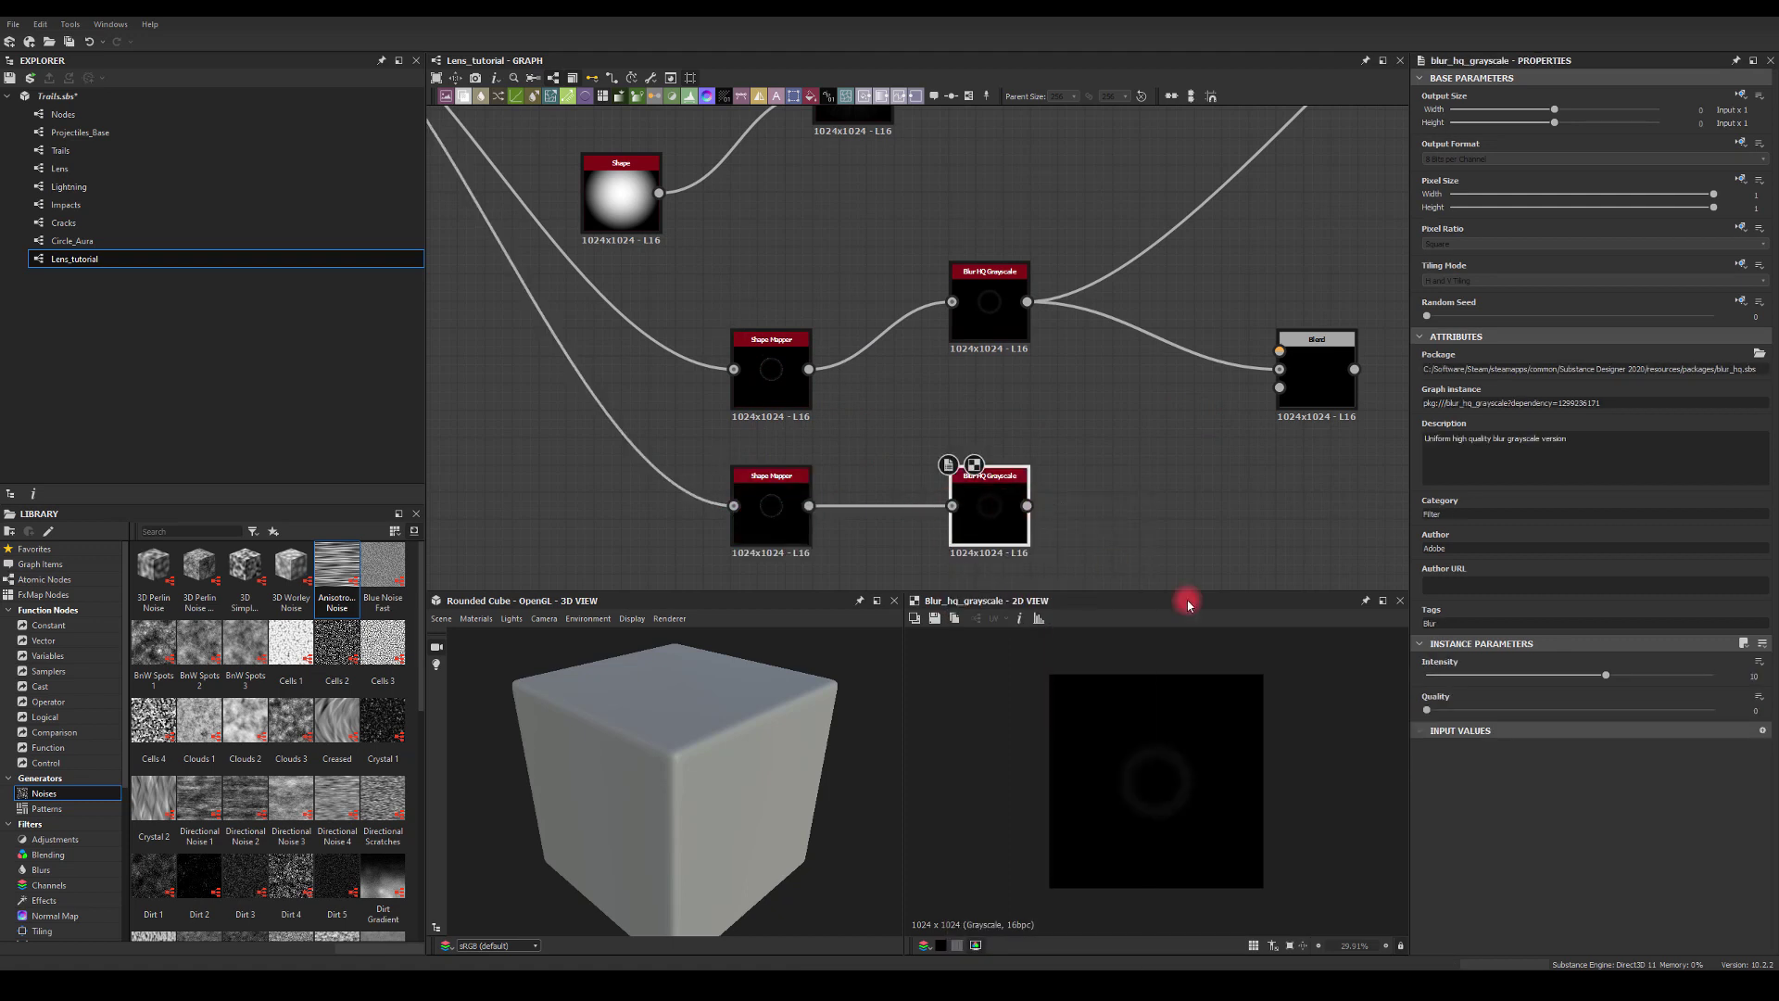
pyautogui.click(1437, 679)
# Connect the second ring blur to the ring Blend's foreground and set the blending mode to Add (Linear Dodge).
pyautogui.moveTo(1028, 505); pyautogui.dragTo(1279, 351)
pyautogui.click(1310, 365)
pyautogui.moveTo(1290, 270); pyautogui.dragTo(1019, 454, button='middle')
pyautogui.scroll(-1, 1019, 453)
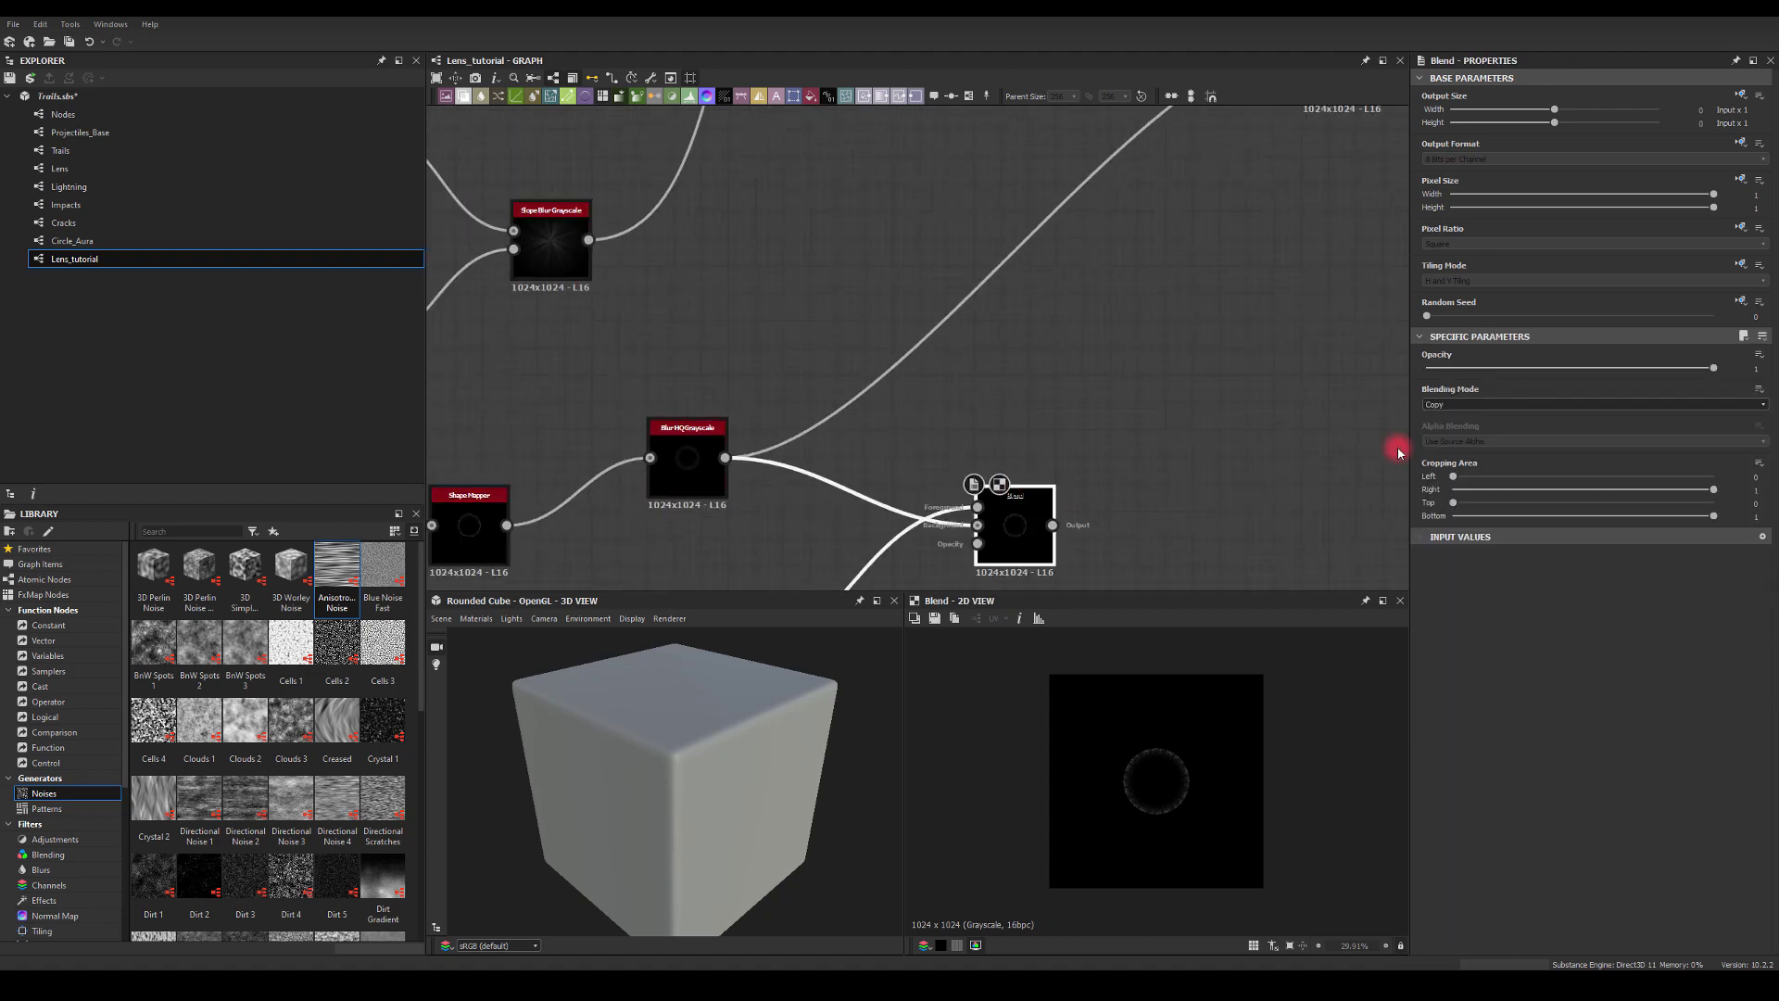
pyautogui.click(1434, 404)
pyautogui.click(1441, 427)
pyautogui.scroll(-3, 1039, 371)
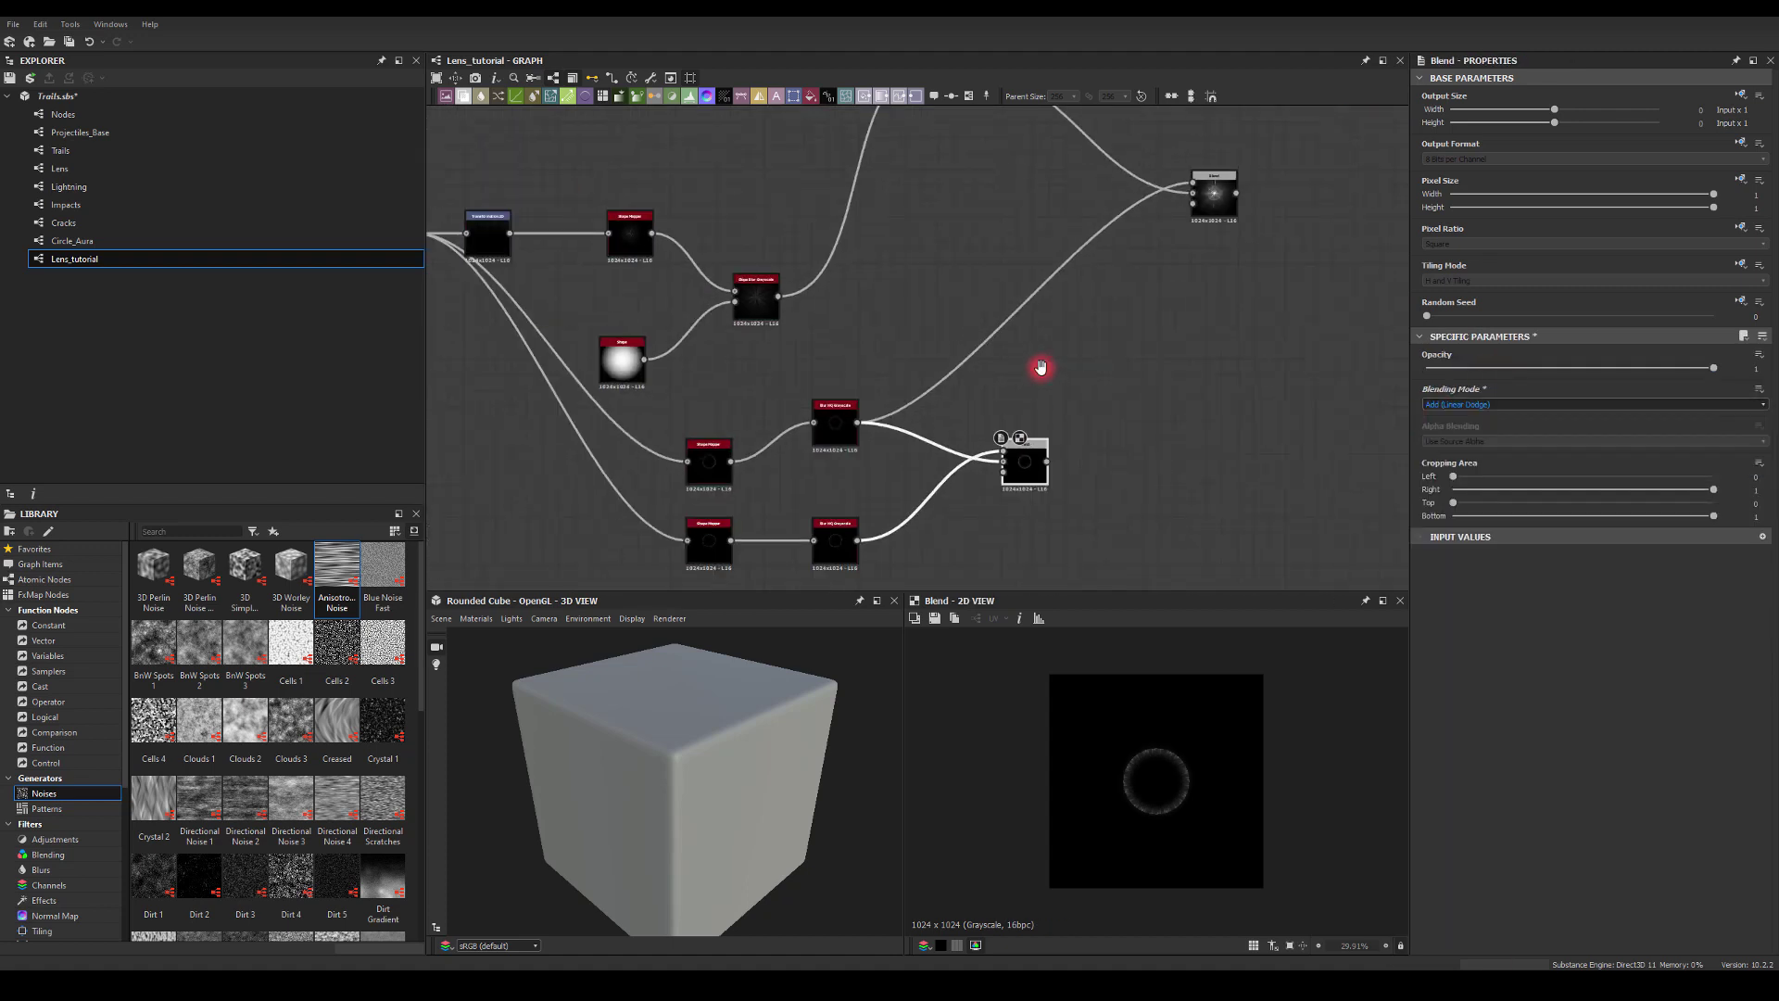
# Connect the ring Blend's output to the final Blend's foreground and preview the combined flare.
pyautogui.moveTo(1039, 371); pyautogui.dragTo(1018, 411, button='middle')
pyautogui.moveTo(1029, 495); pyautogui.dragTo(1174, 232)
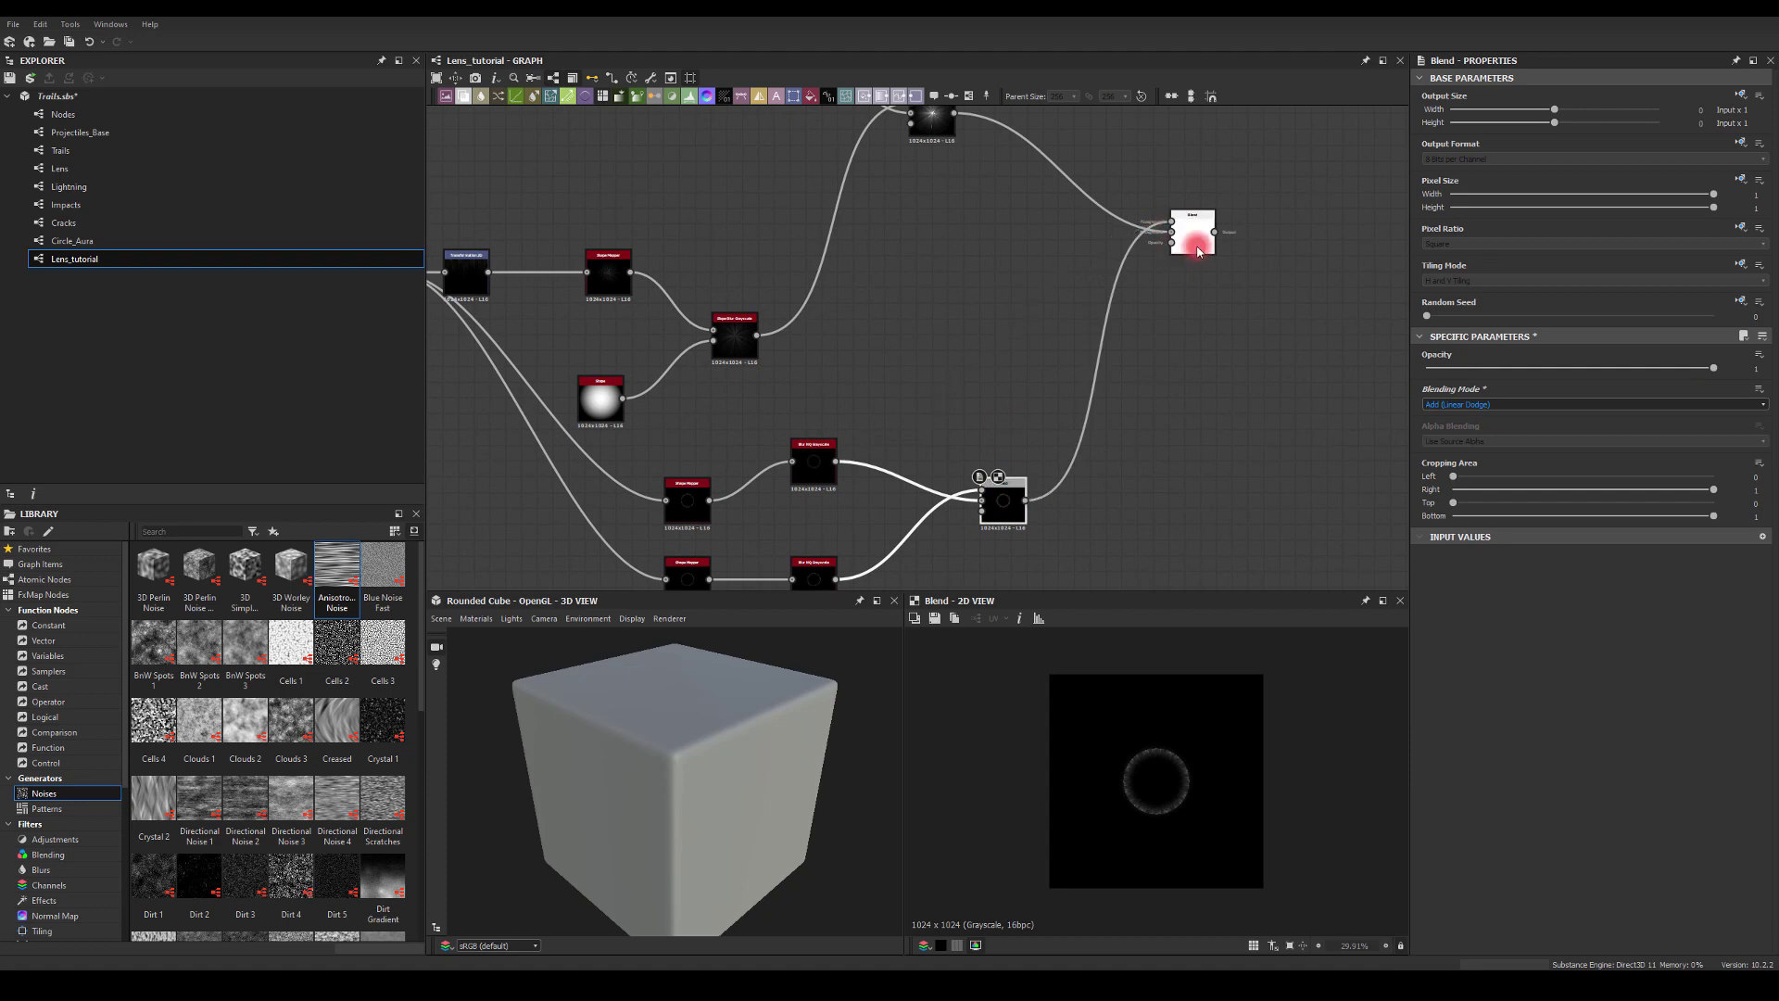
pyautogui.click(1190, 237)
# Set the lower ring Shape Mapper's radius to 0 and its width to 0.14.
pyautogui.moveTo(1104, 319); pyautogui.dragTo(1149, 189, button='middle')
pyautogui.scroll(2, 989, 389)
pyautogui.moveTo(950, 440); pyautogui.dragTo(1028, 361, button='middle')
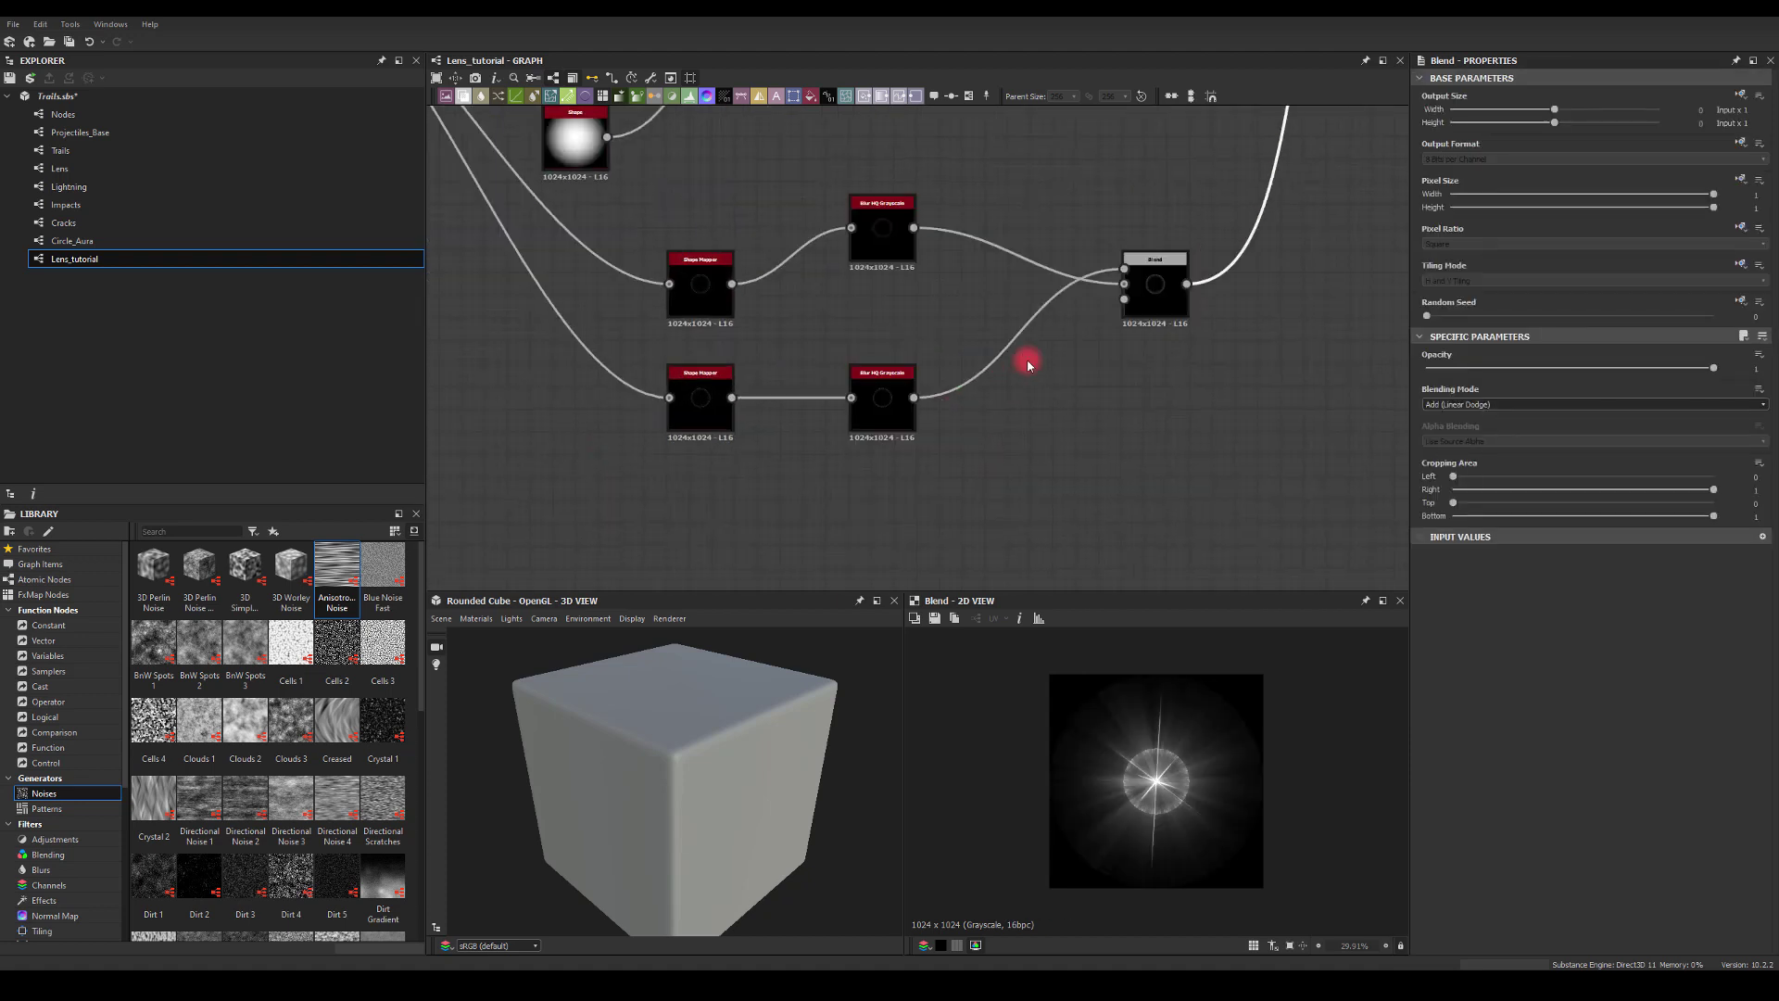
pyautogui.scroll(1, 1028, 359)
pyautogui.click(636, 401)
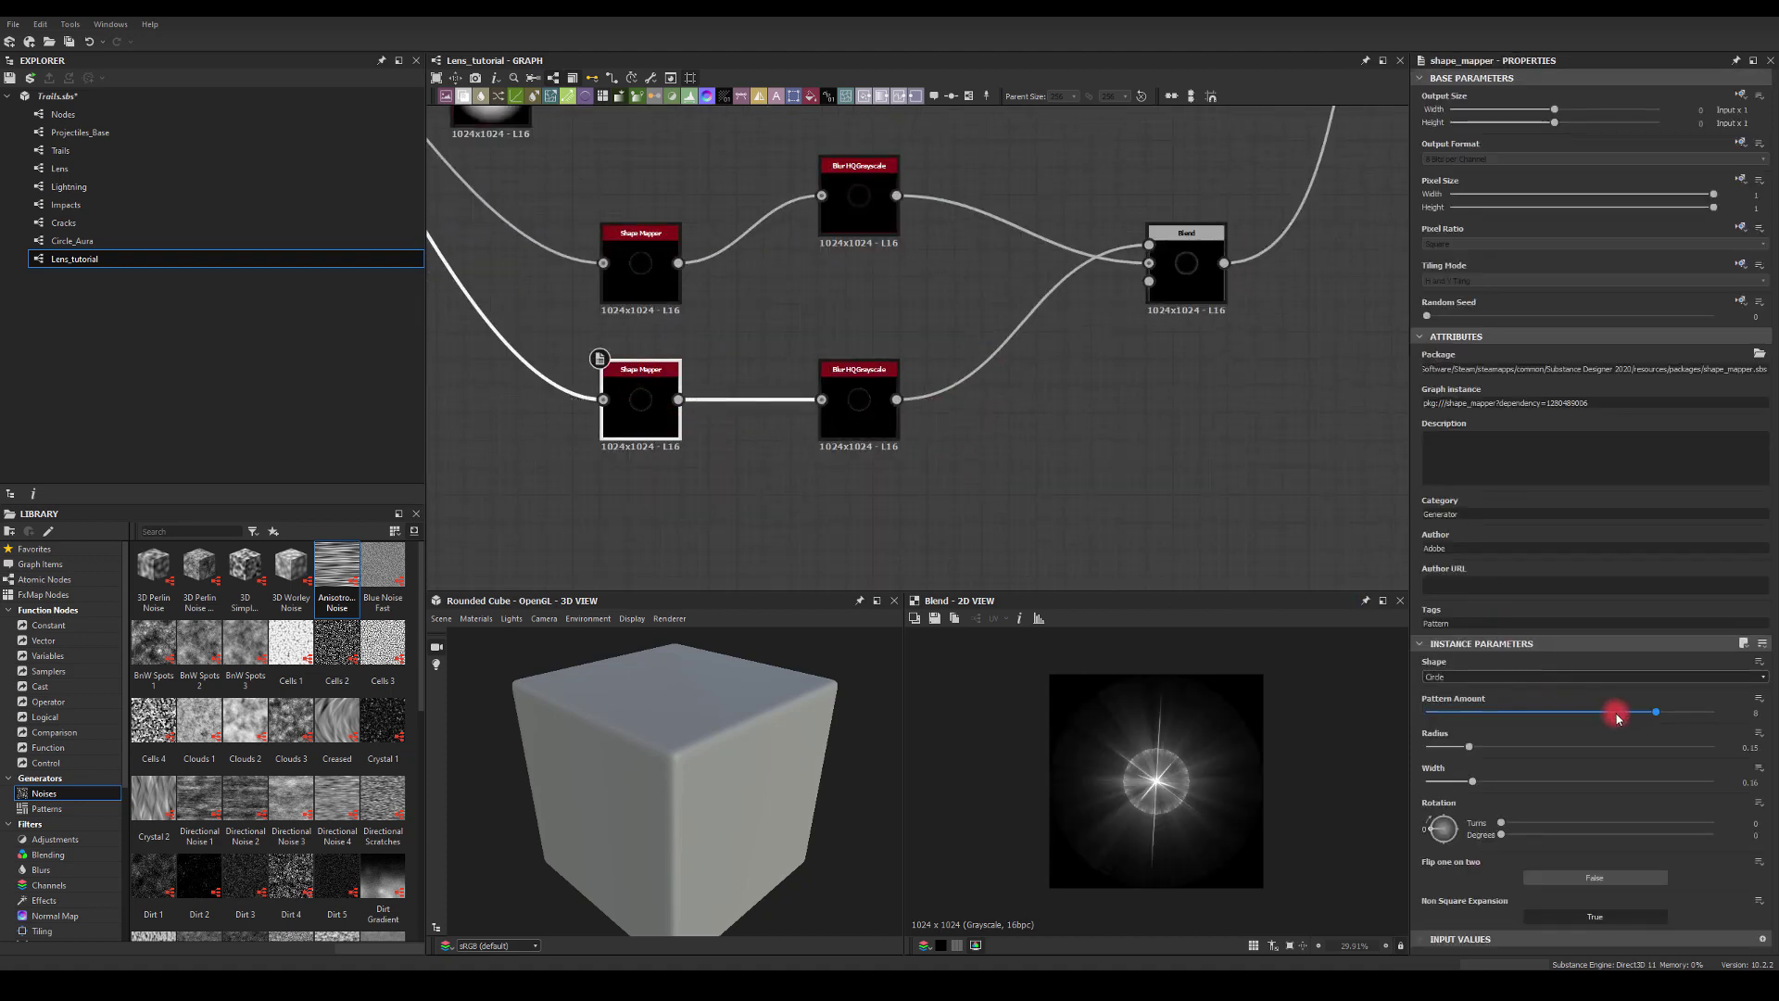
pyautogui.moveTo(1470, 746); pyautogui.dragTo(1468, 785)
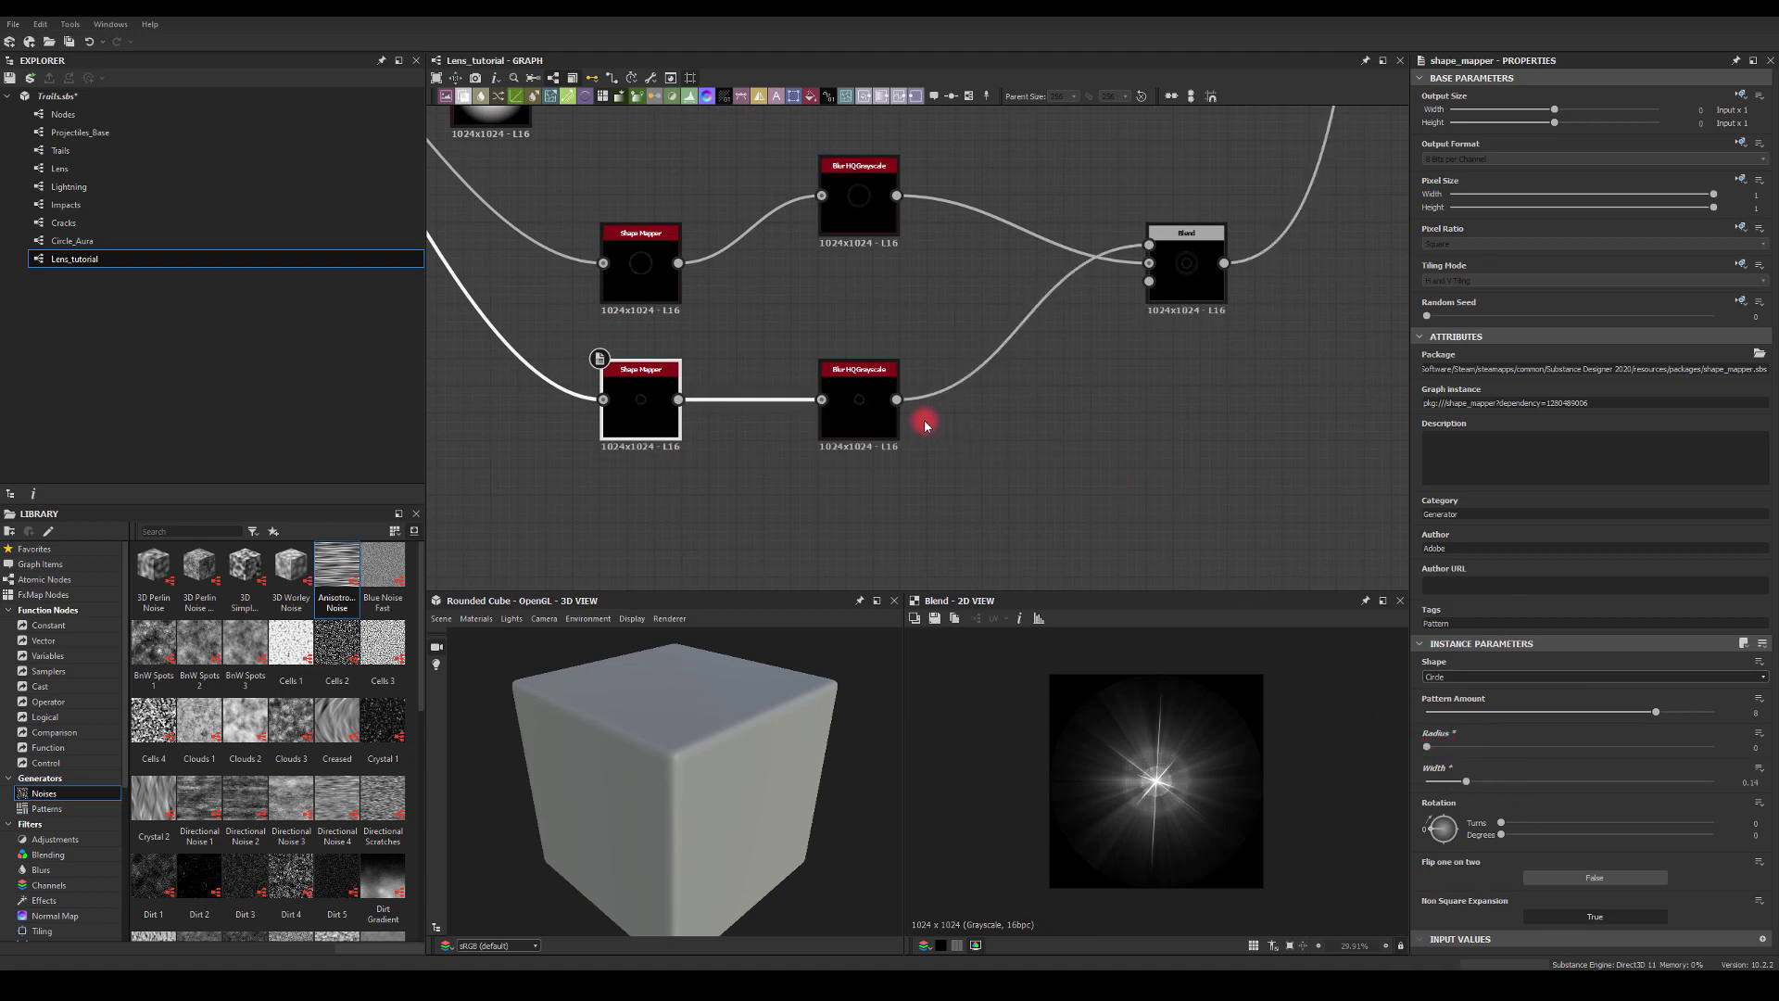
# Set the lower ring's Blur HQ Grayscale intensity to 2.63 and its quality to 1.
pyautogui.click(884, 418)
pyautogui.moveTo(1428, 675); pyautogui.dragTo(1475, 683)
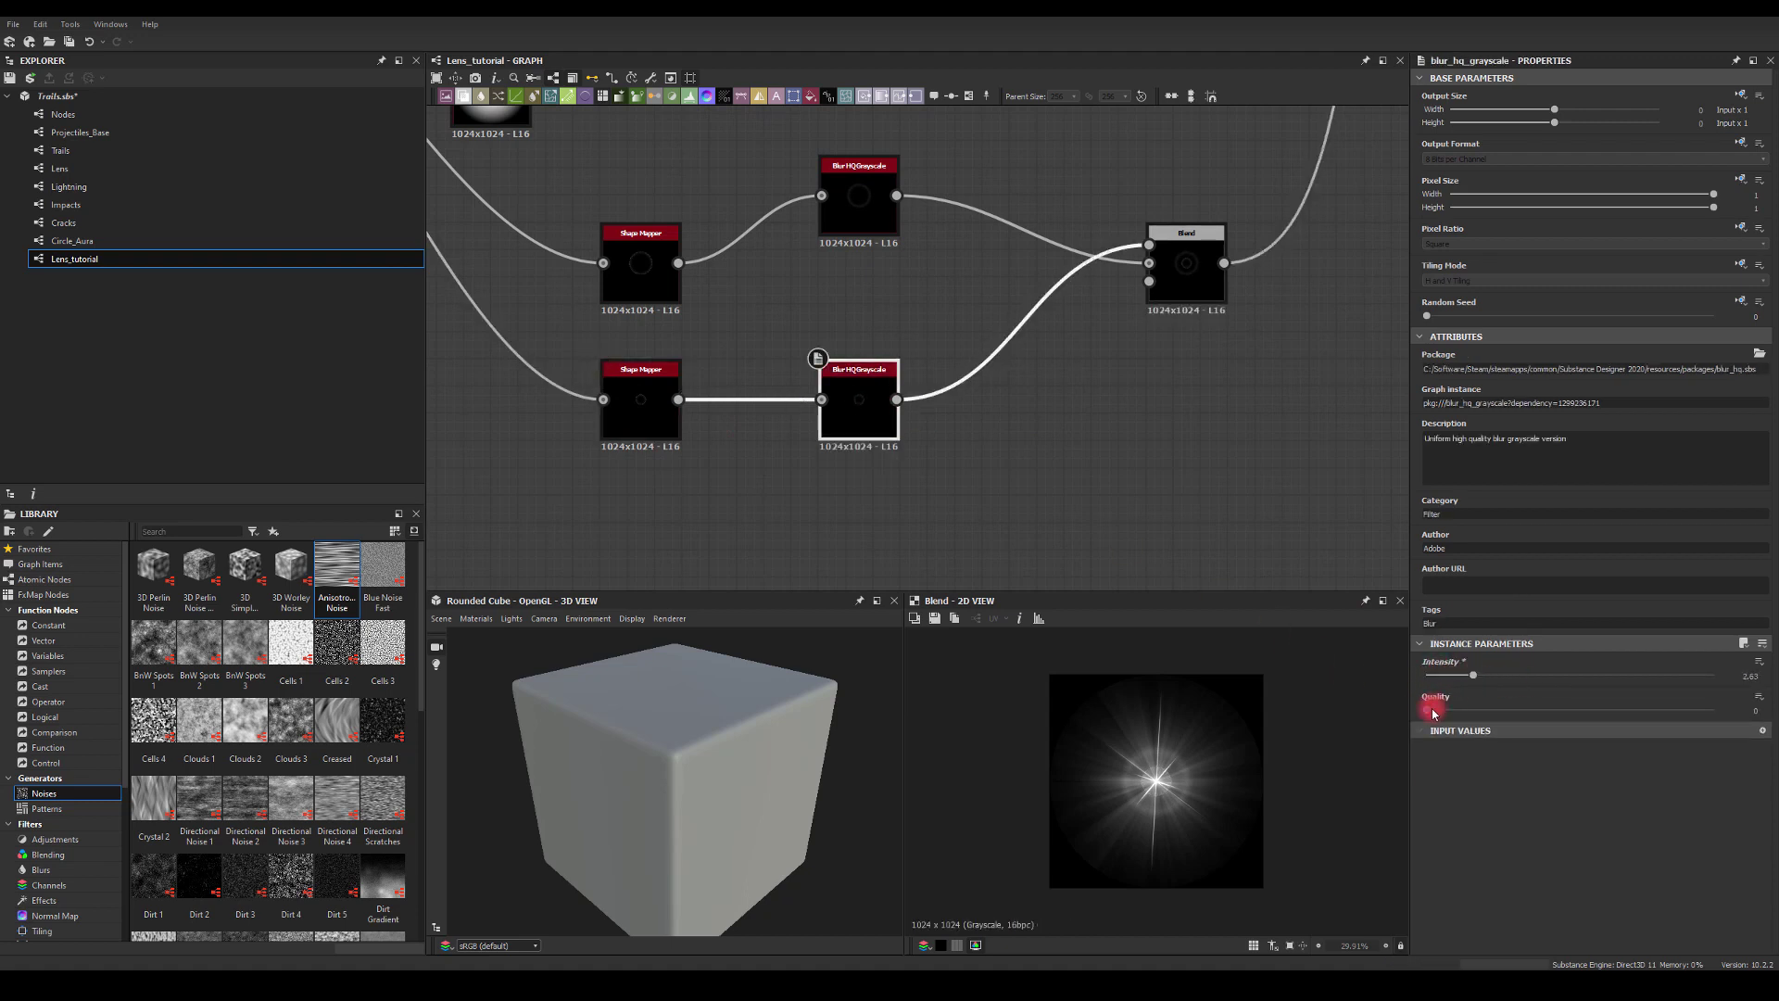
pyautogui.moveTo(1727, 712); pyautogui.dragTo(1768, 712)
# Move the ring Blend farther right and add a Warp fed by the upper ring's Blur HQ Grayscale.
pyautogui.moveTo(1146, 517); pyautogui.dragTo(958, 630, button='middle')
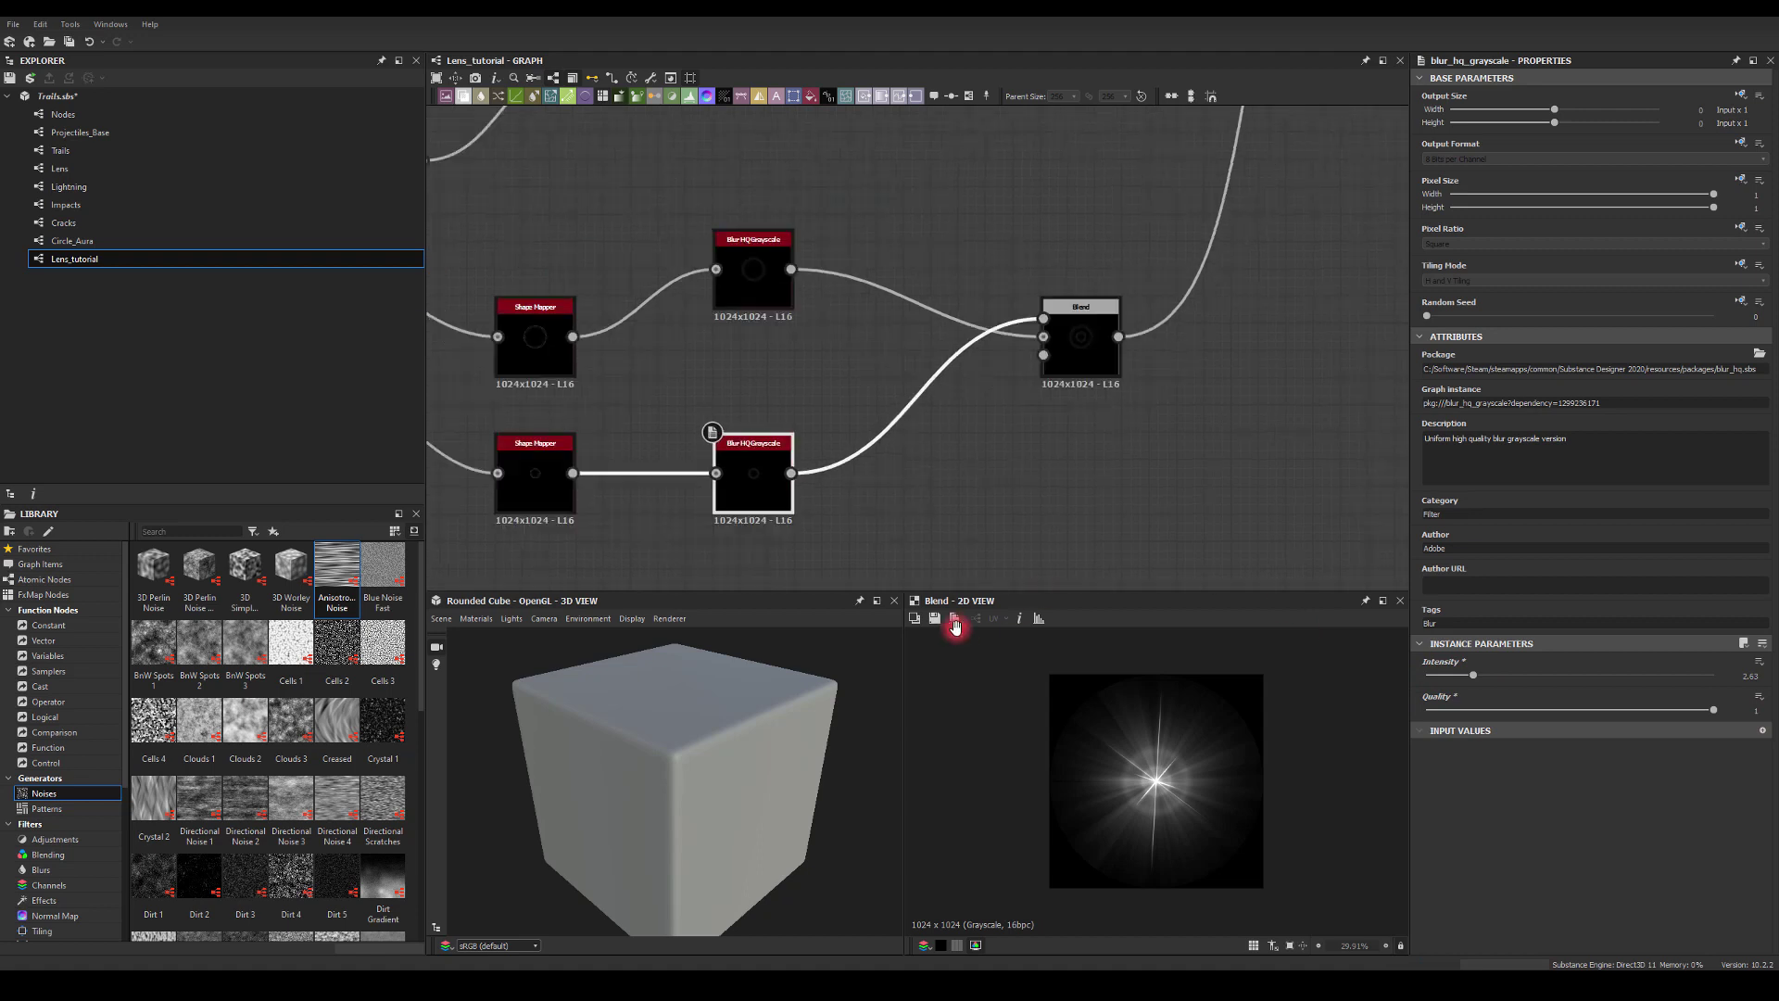
pyautogui.moveTo(1002, 366); pyautogui.dragTo(1166, 399)
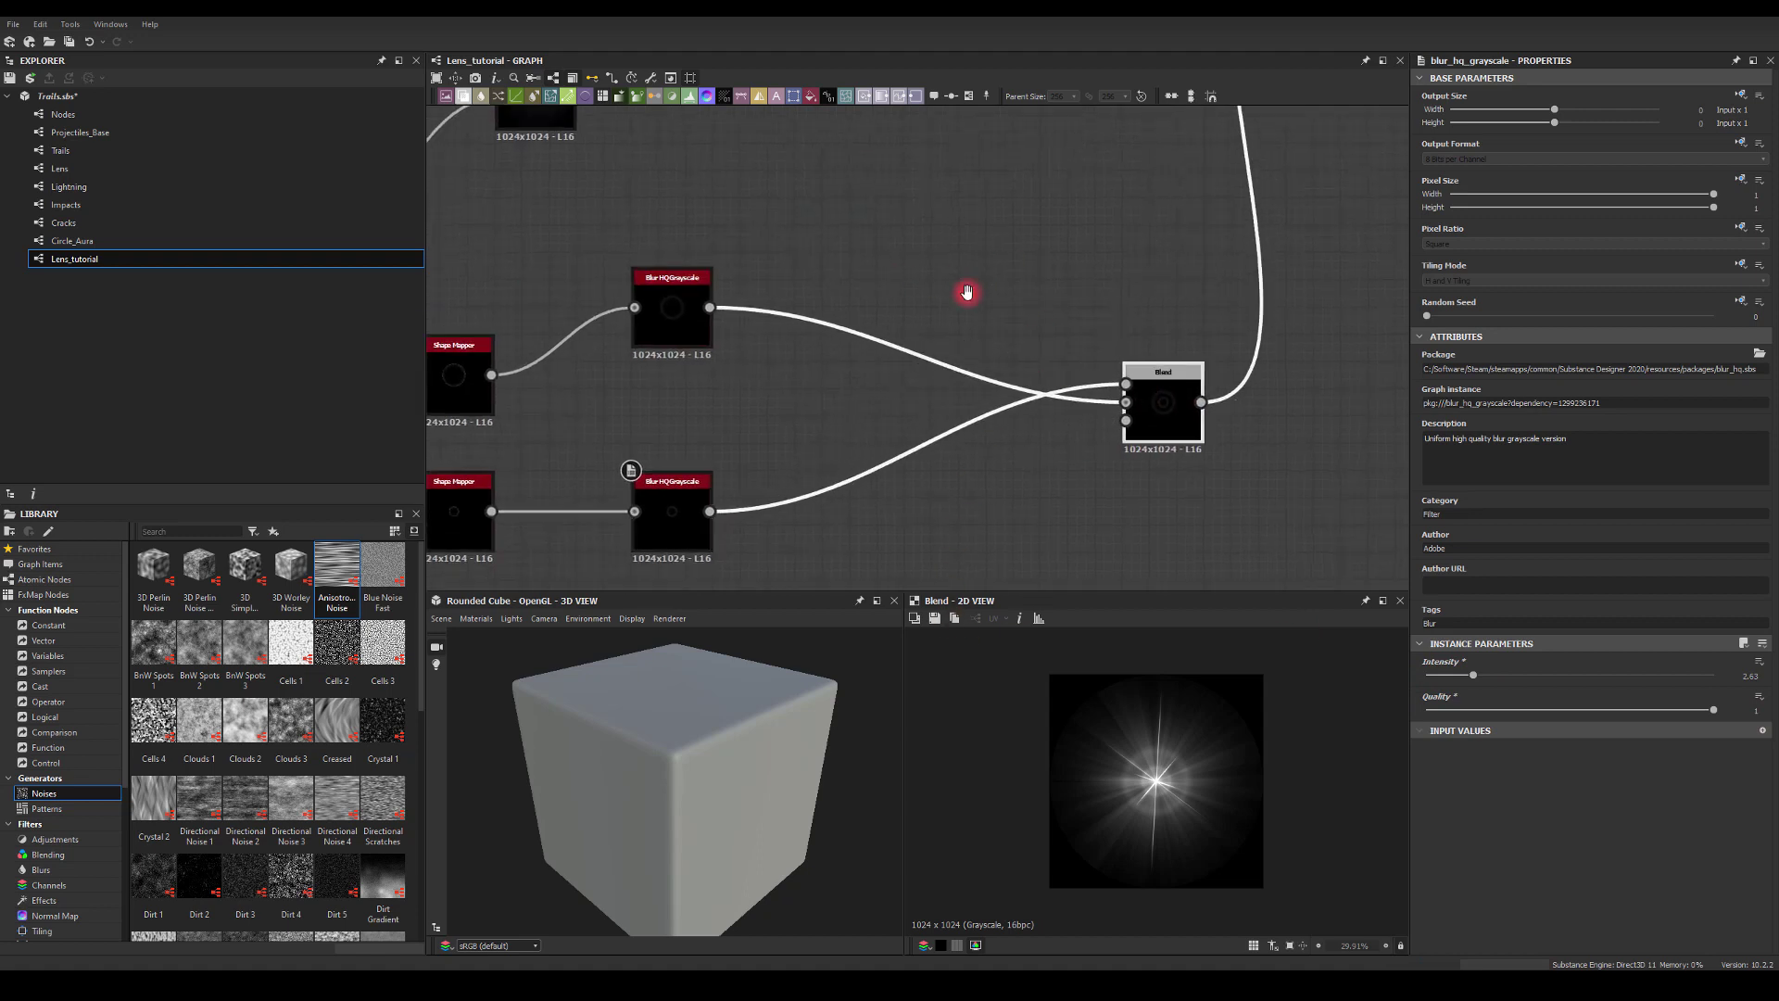
pyautogui.moveTo(965, 290); pyautogui.dragTo(1050, 301, button='middle')
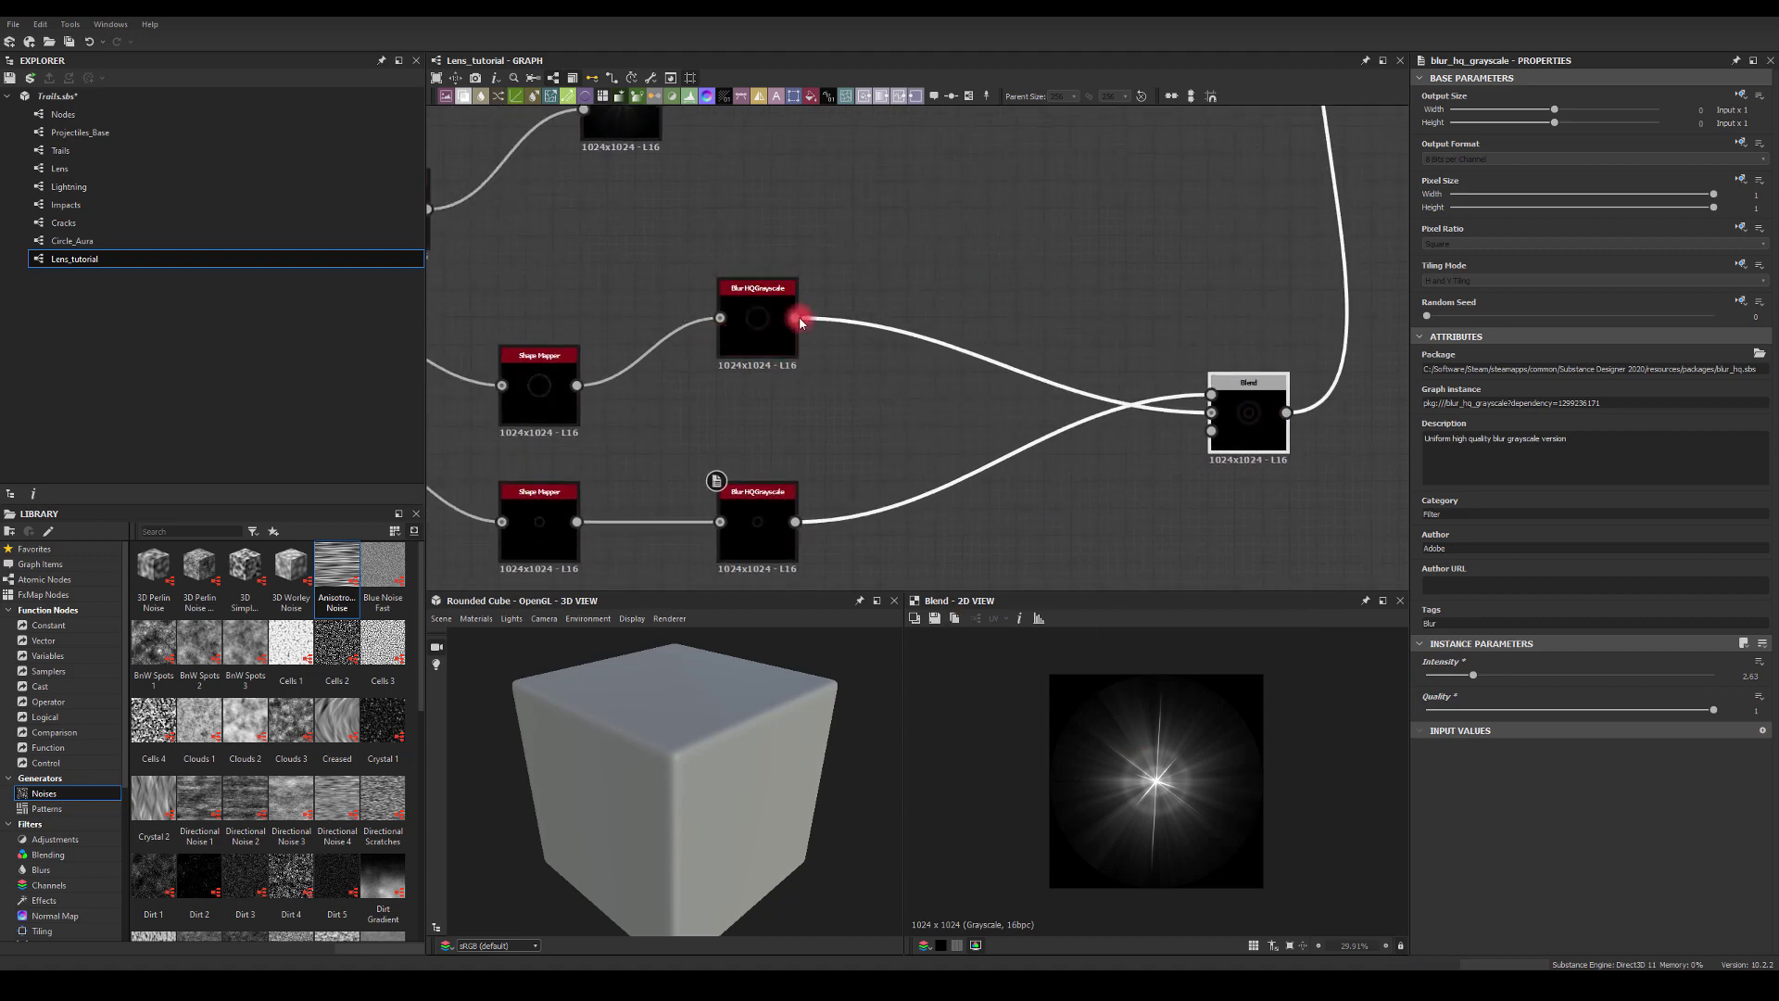
pyautogui.moveTo(800, 319); pyautogui.dragTo(971, 259)
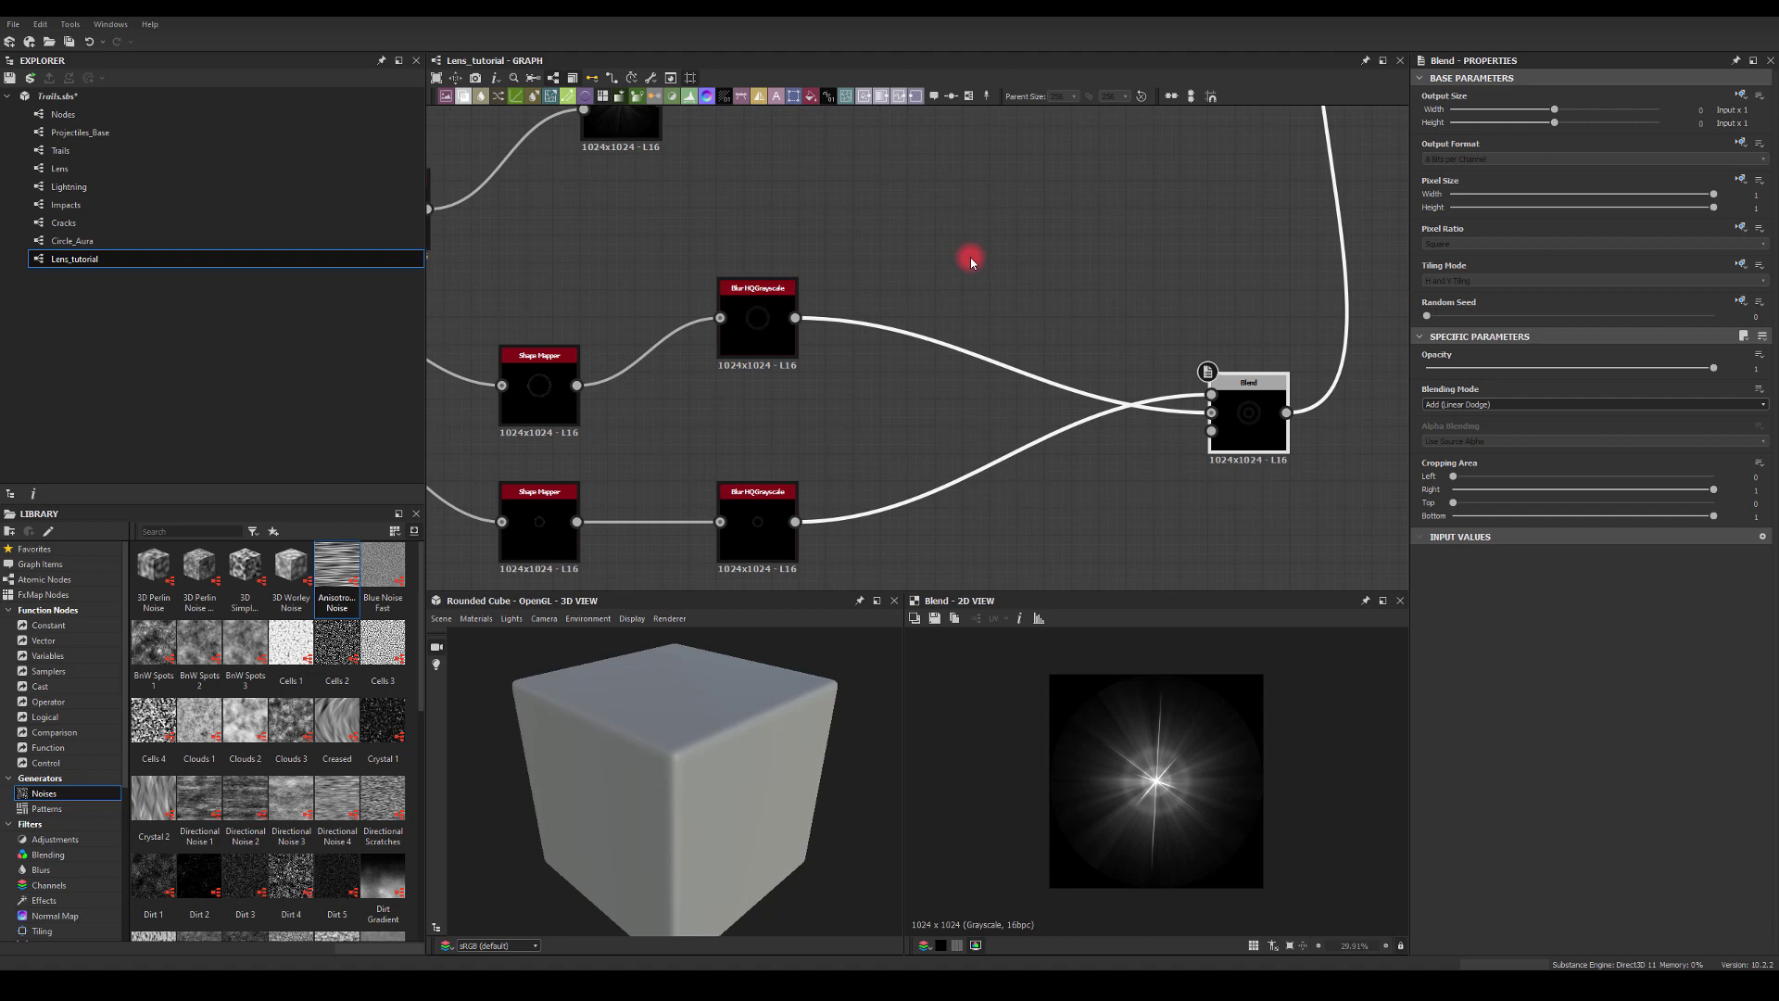
pyautogui.moveTo(795, 318); pyautogui.dragTo(1002, 241)
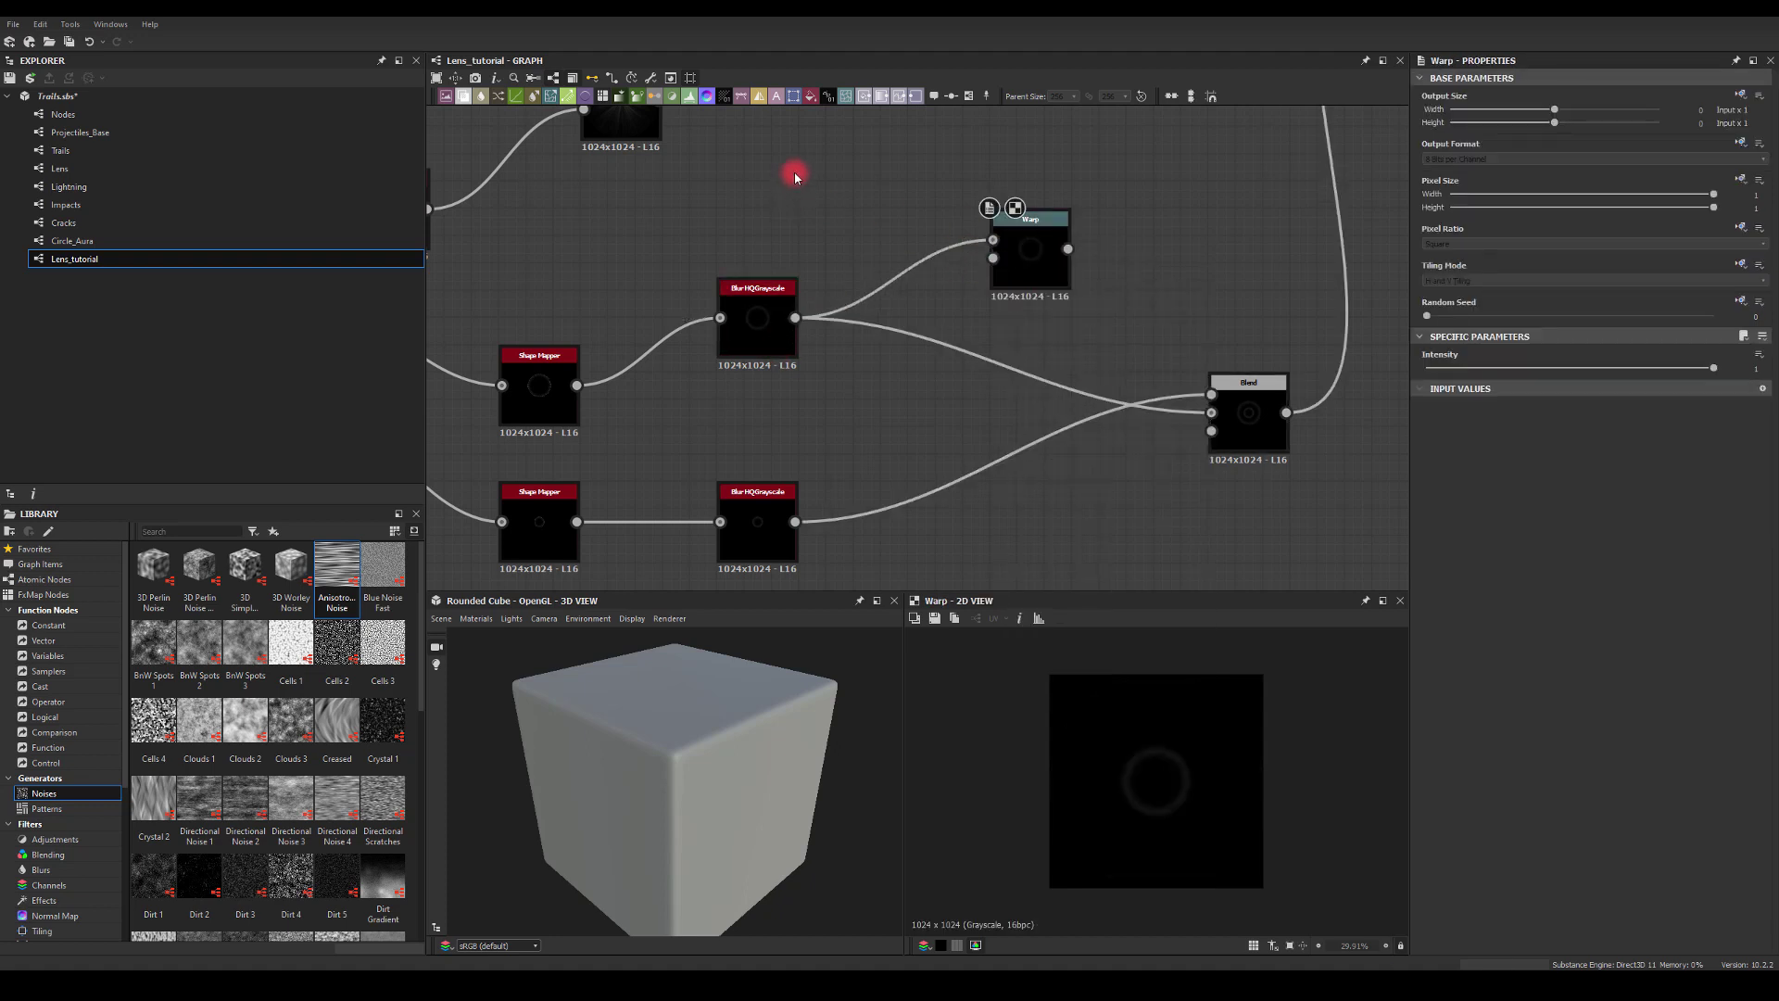
# Add a Perlin Noise to drive the Warp and connect the Warp's output to the ring Blend's background.
pyautogui.press('space')
pyautogui.write('per')
pyautogui.click(815, 218)
pyautogui.moveTo(980, 265); pyautogui.dragTo(1211, 415)
pyautogui.click(1025, 258)
# With the final Blend previewed, lower the Perlin Noise scale and enlarge the ring in the upper ring's Shape Mapper.
pyautogui.moveTo(1336, 163); pyautogui.dragTo(1116, 306, button='middle')
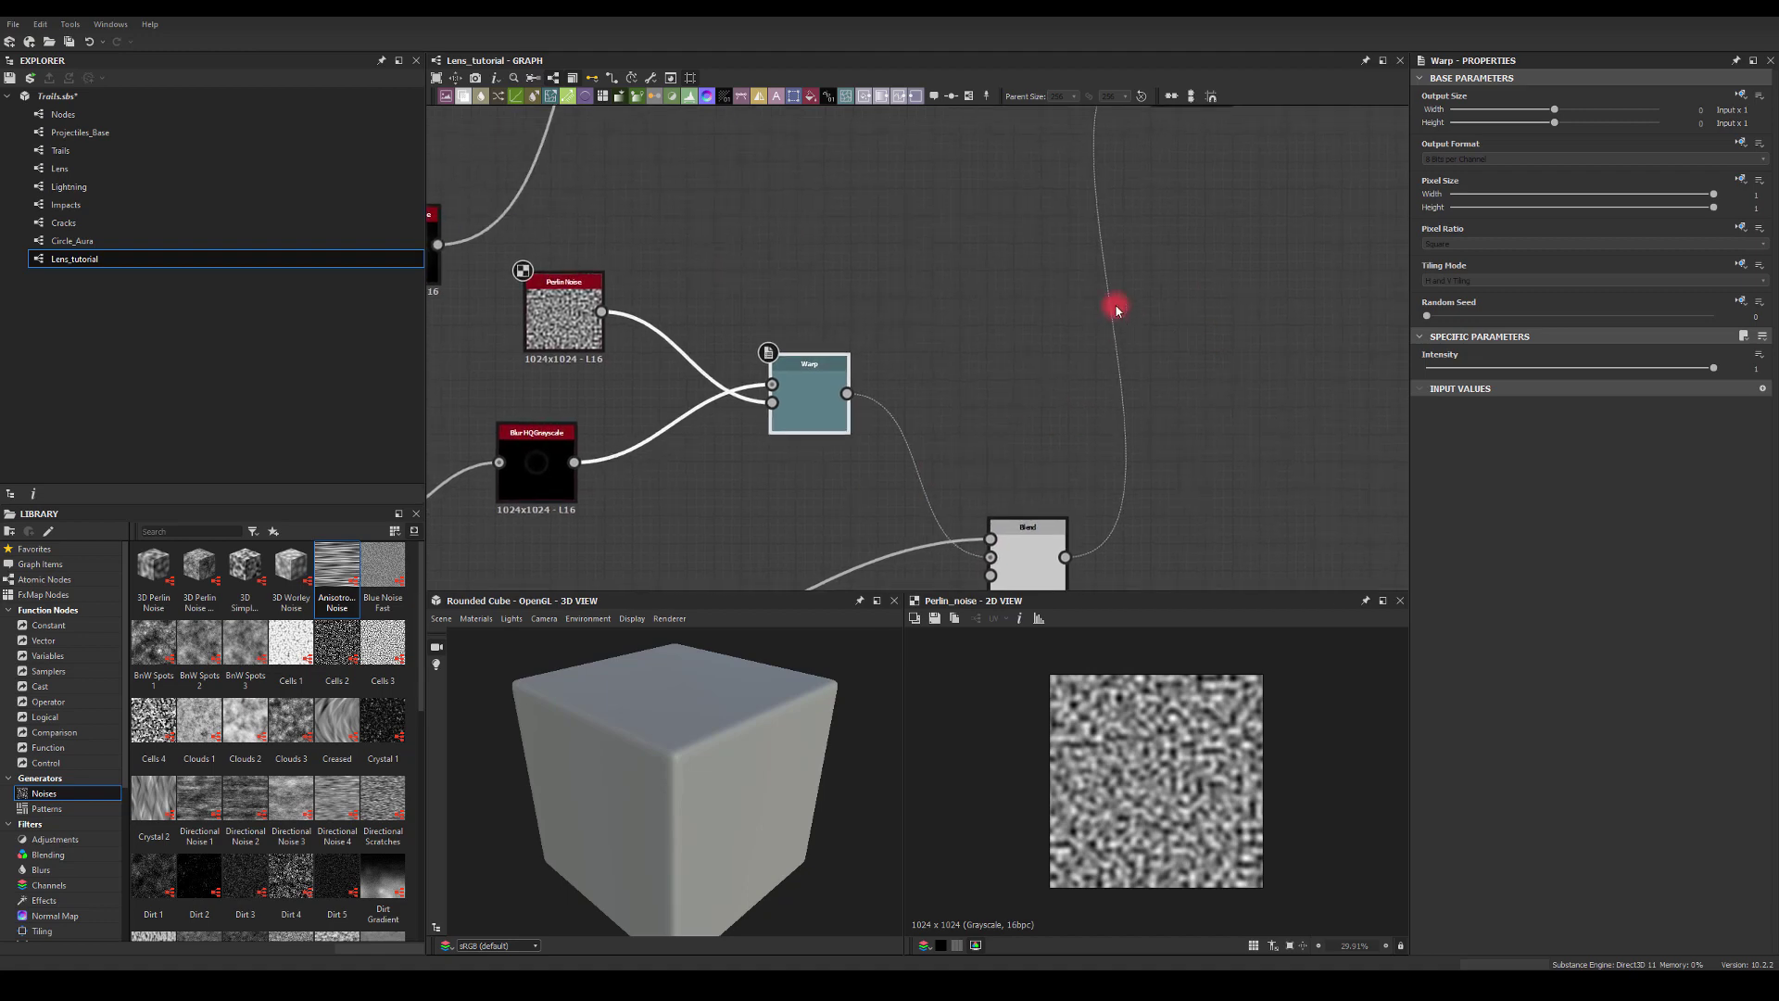
pyautogui.scroll(-3, 1116, 305)
pyautogui.click(1151, 163)
pyautogui.scroll(2, 765, 298)
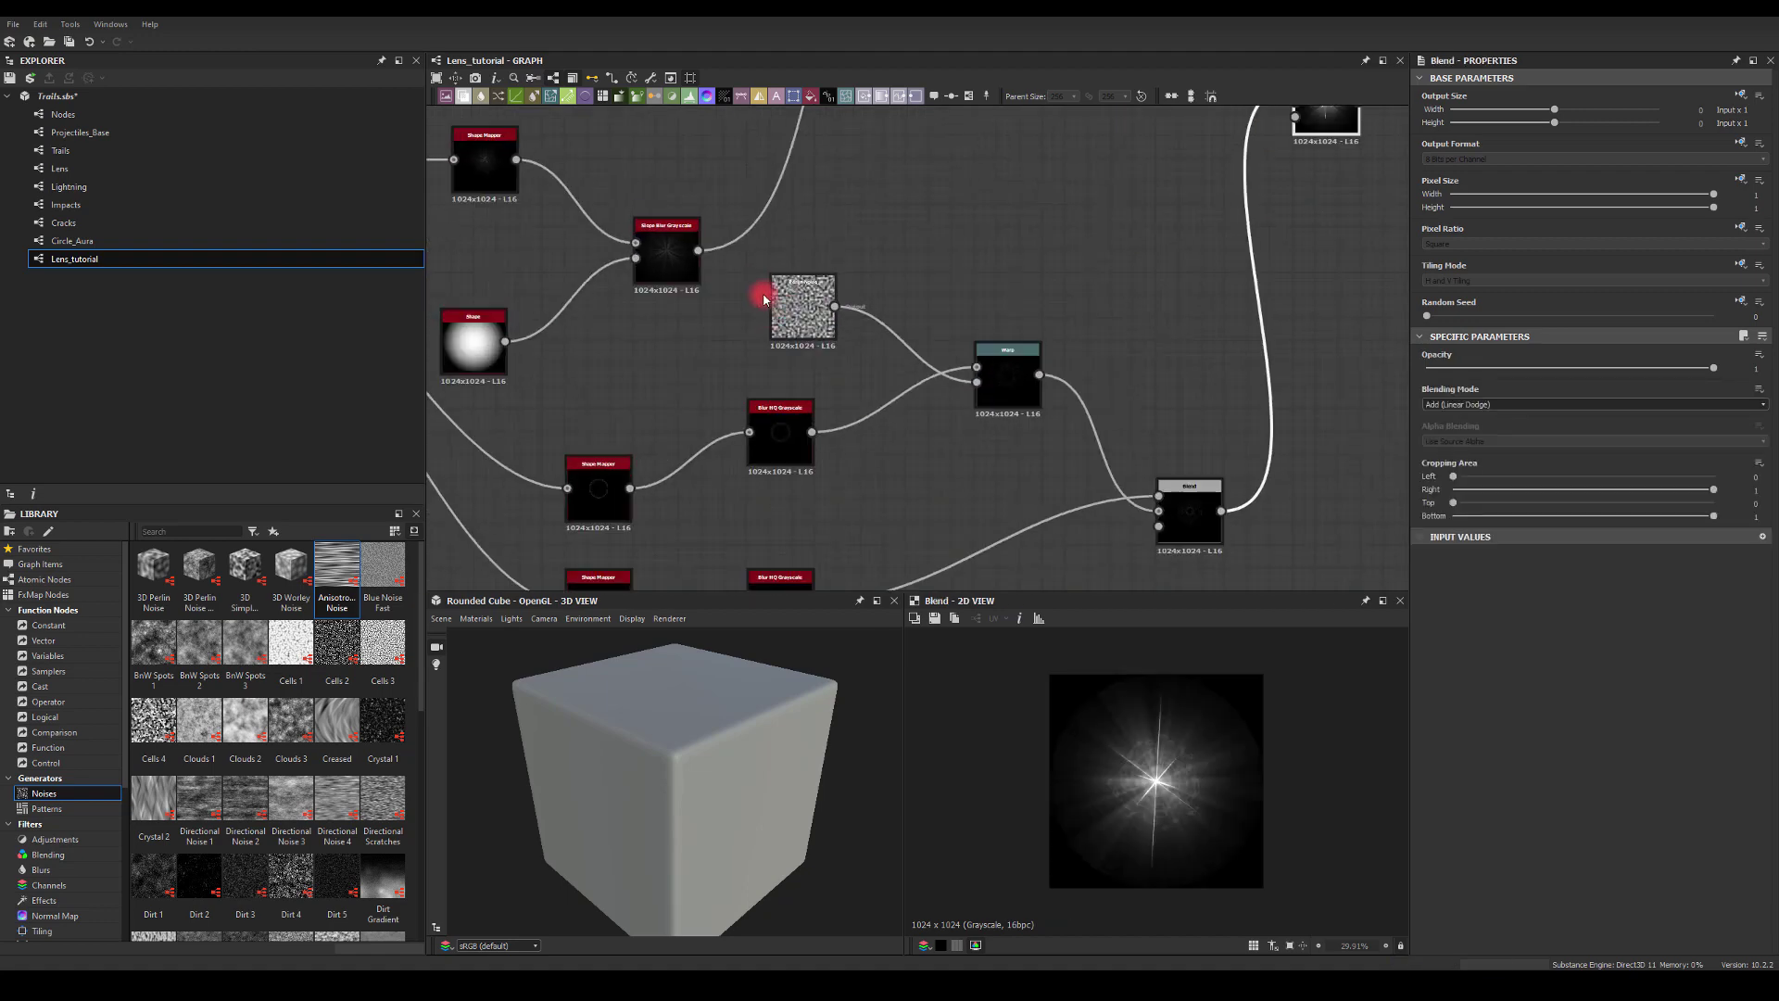
pyautogui.click(801, 306)
pyautogui.moveTo(1470, 675)
pyautogui.mouseDown()
pyautogui.moveTo(1445, 681)
pyautogui.moveTo(1464, 680)
pyautogui.mouseUp()
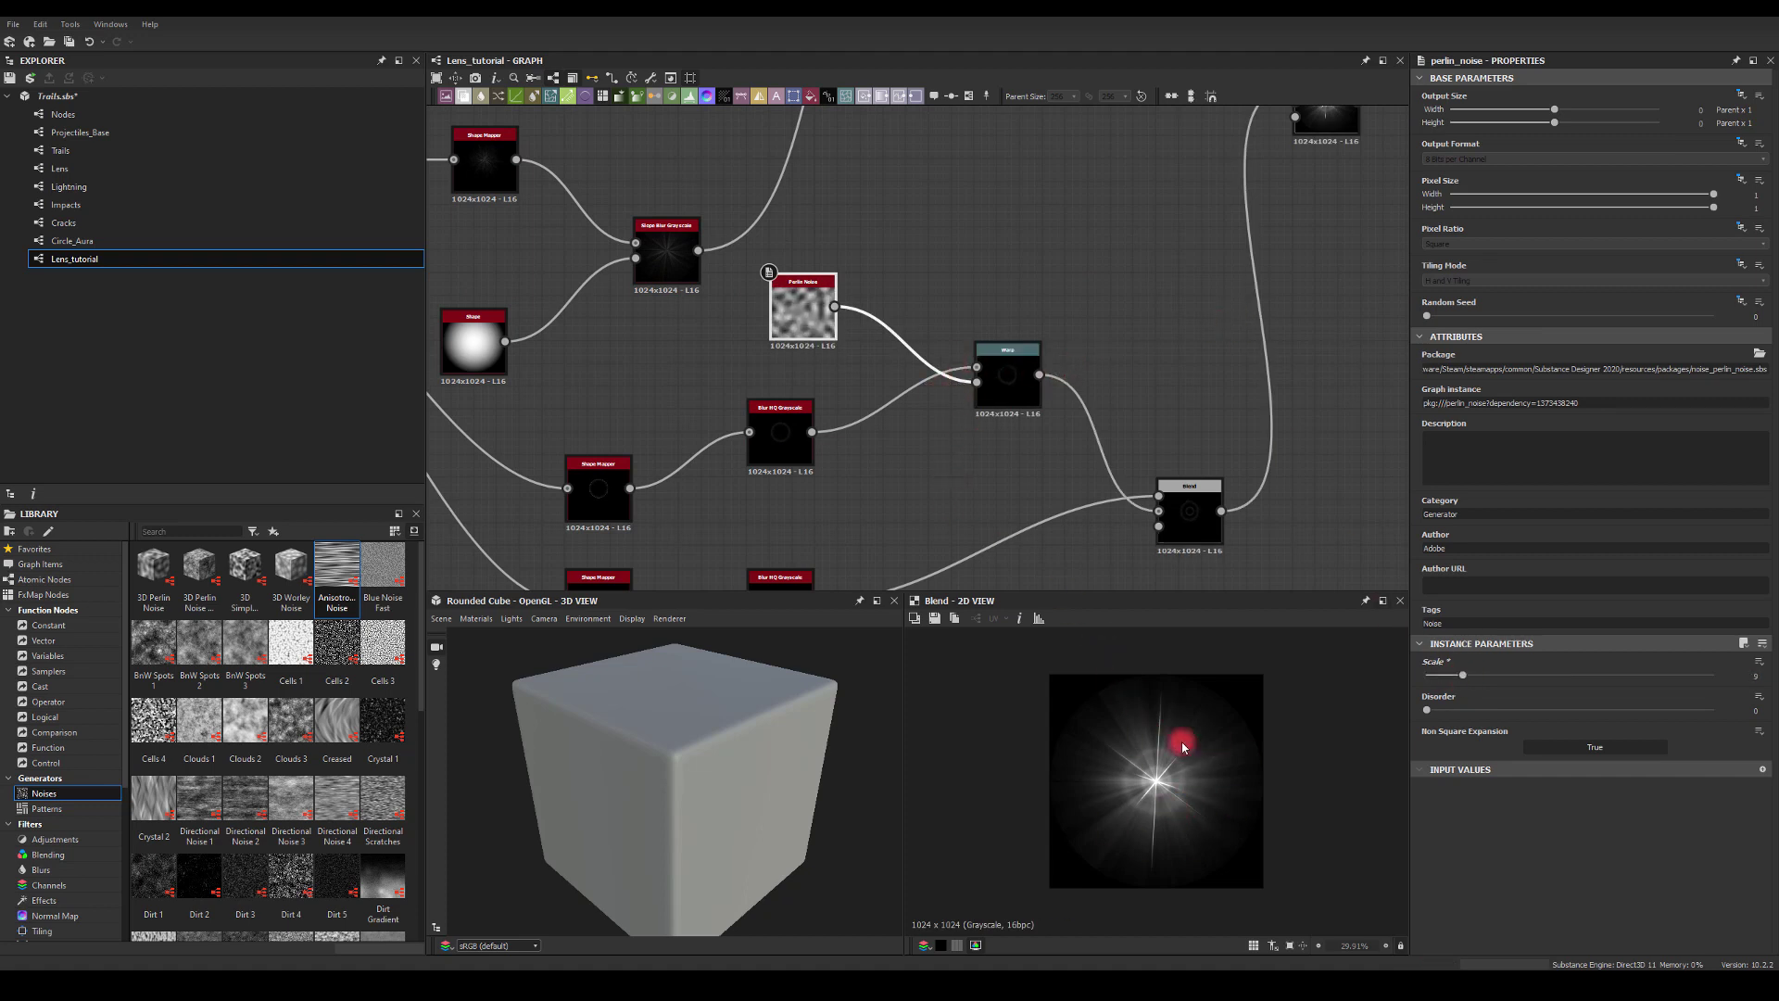
pyautogui.click(568, 517)
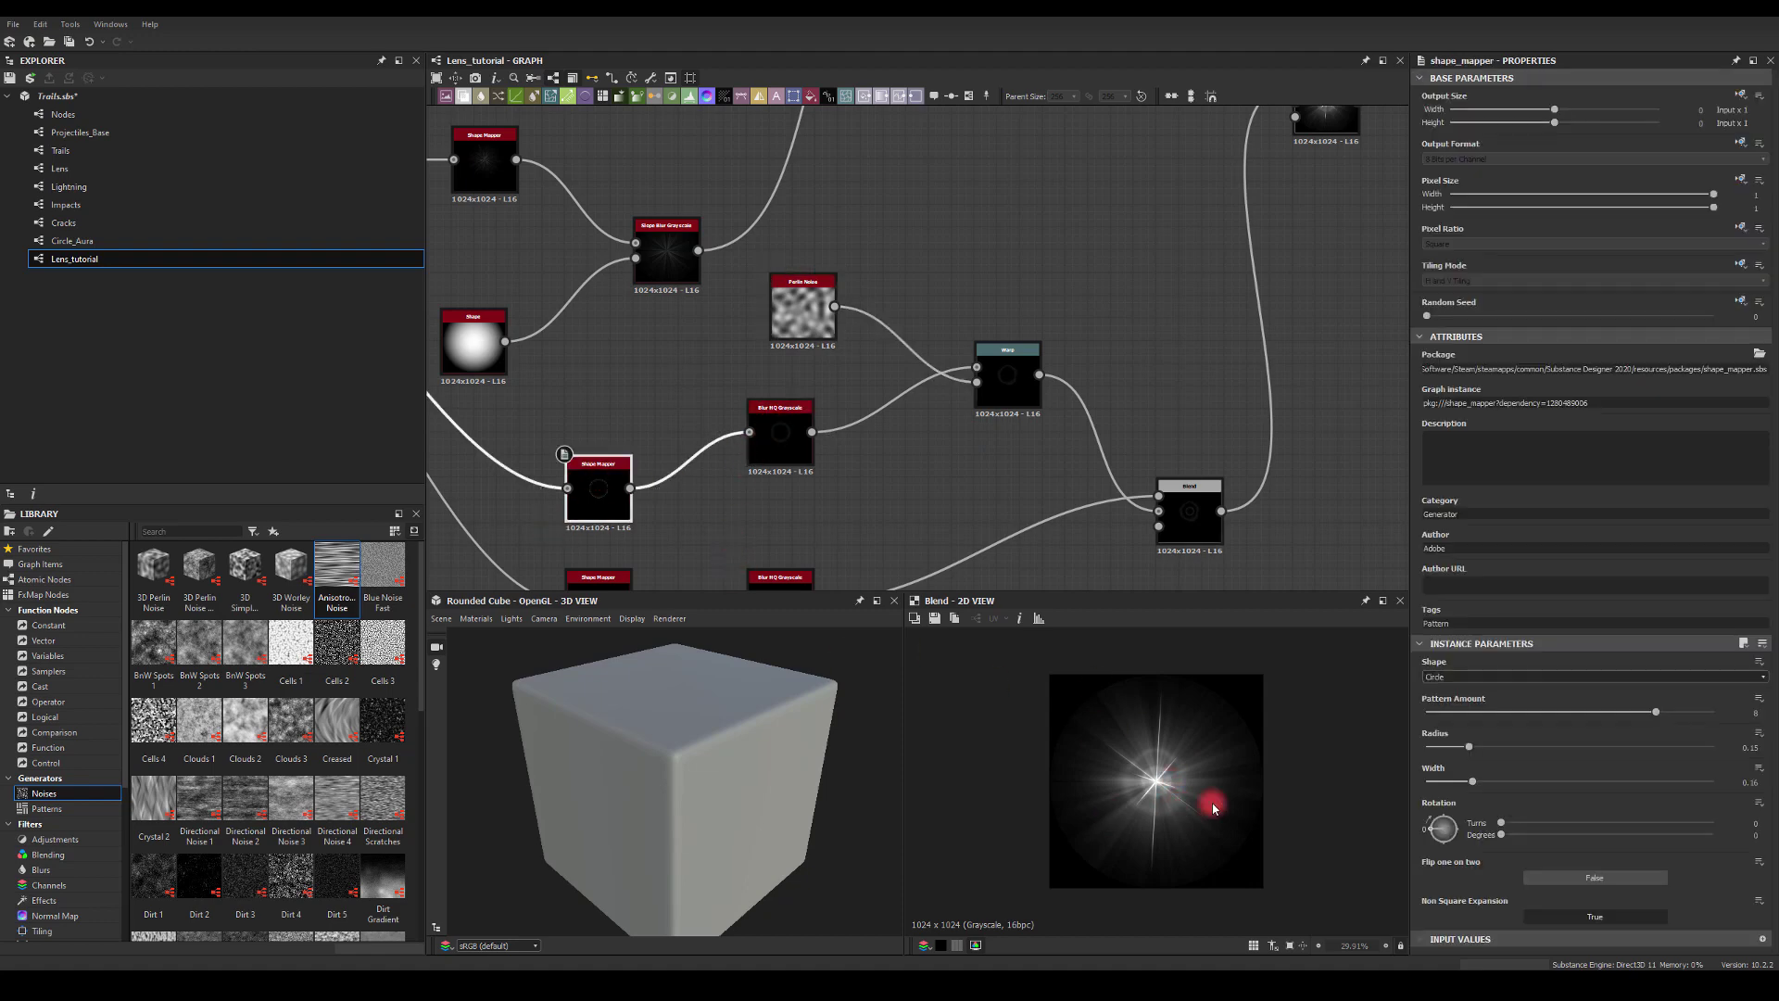
pyautogui.moveTo(1465, 748); pyautogui.dragTo(1516, 775)
# Swap the ring Blend's inputs so the Warp feeds the foreground and reduce the Blend's opacity to 0.47.
pyautogui.click(1195, 516)
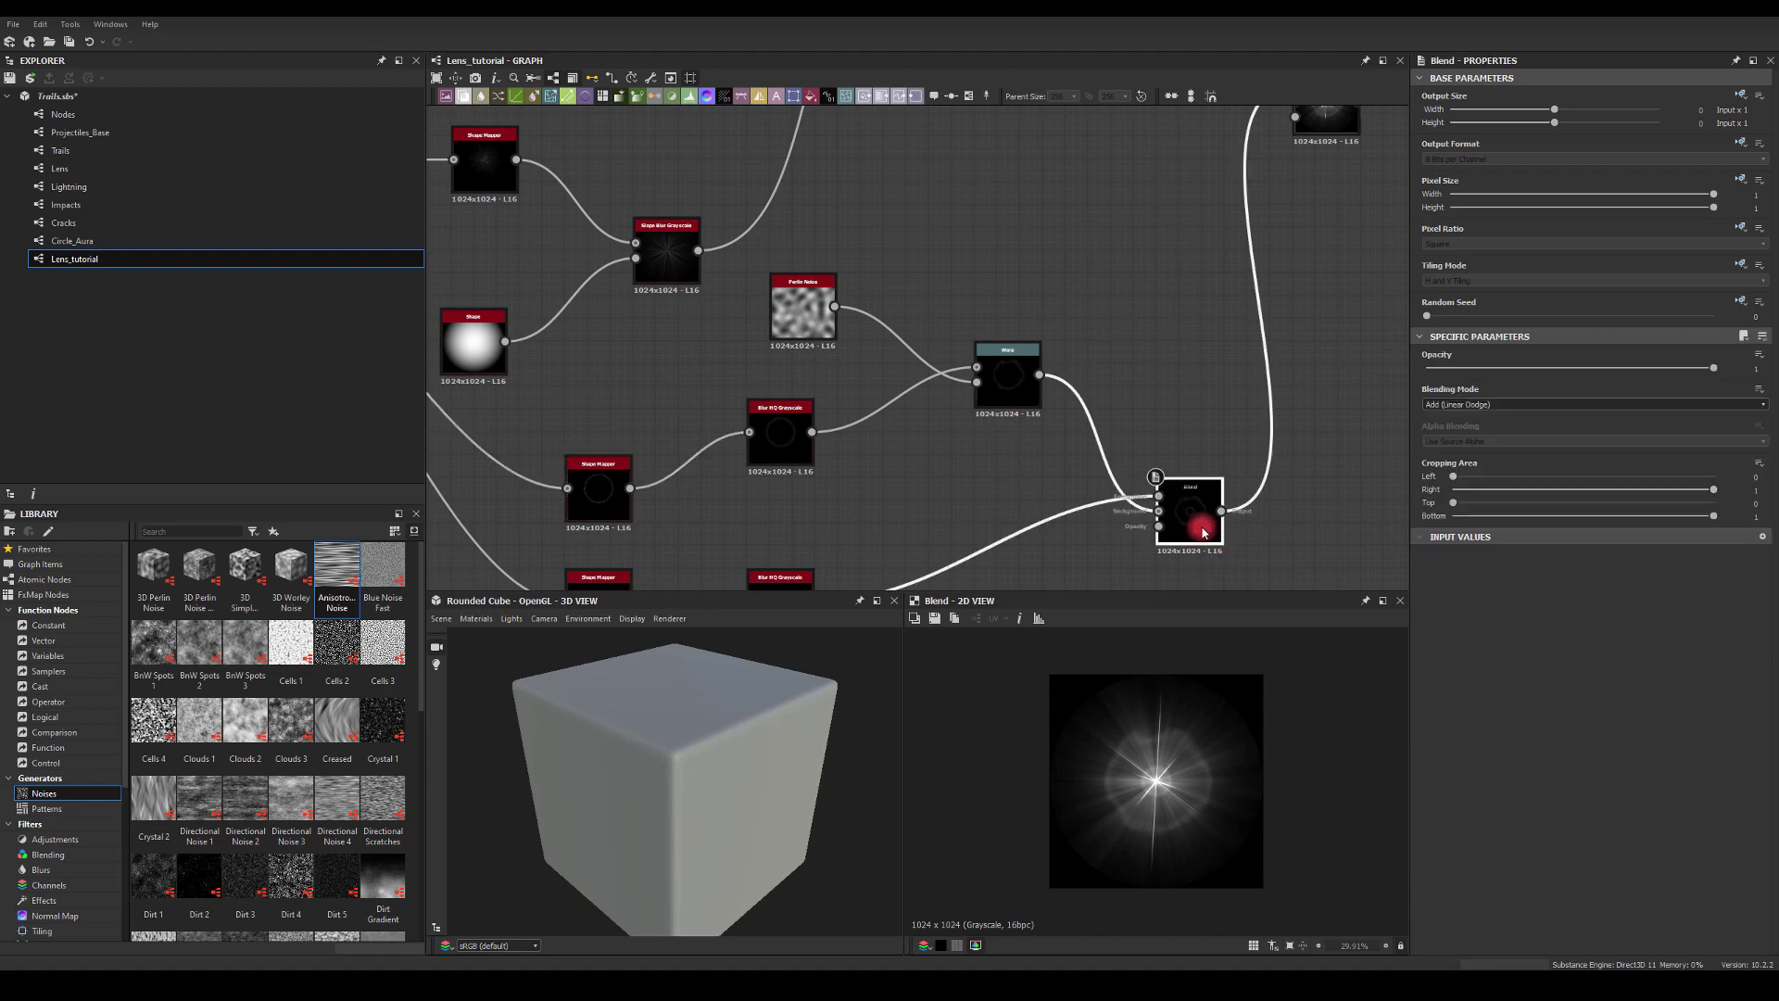
pyautogui.moveTo(1709, 371)
pyautogui.mouseDown()
pyautogui.moveTo(1464, 373)
pyautogui.moveTo(1713, 369)
pyautogui.mouseUp()
pyautogui.moveTo(905, 422); pyautogui.dragTo(932, 340, button='middle')
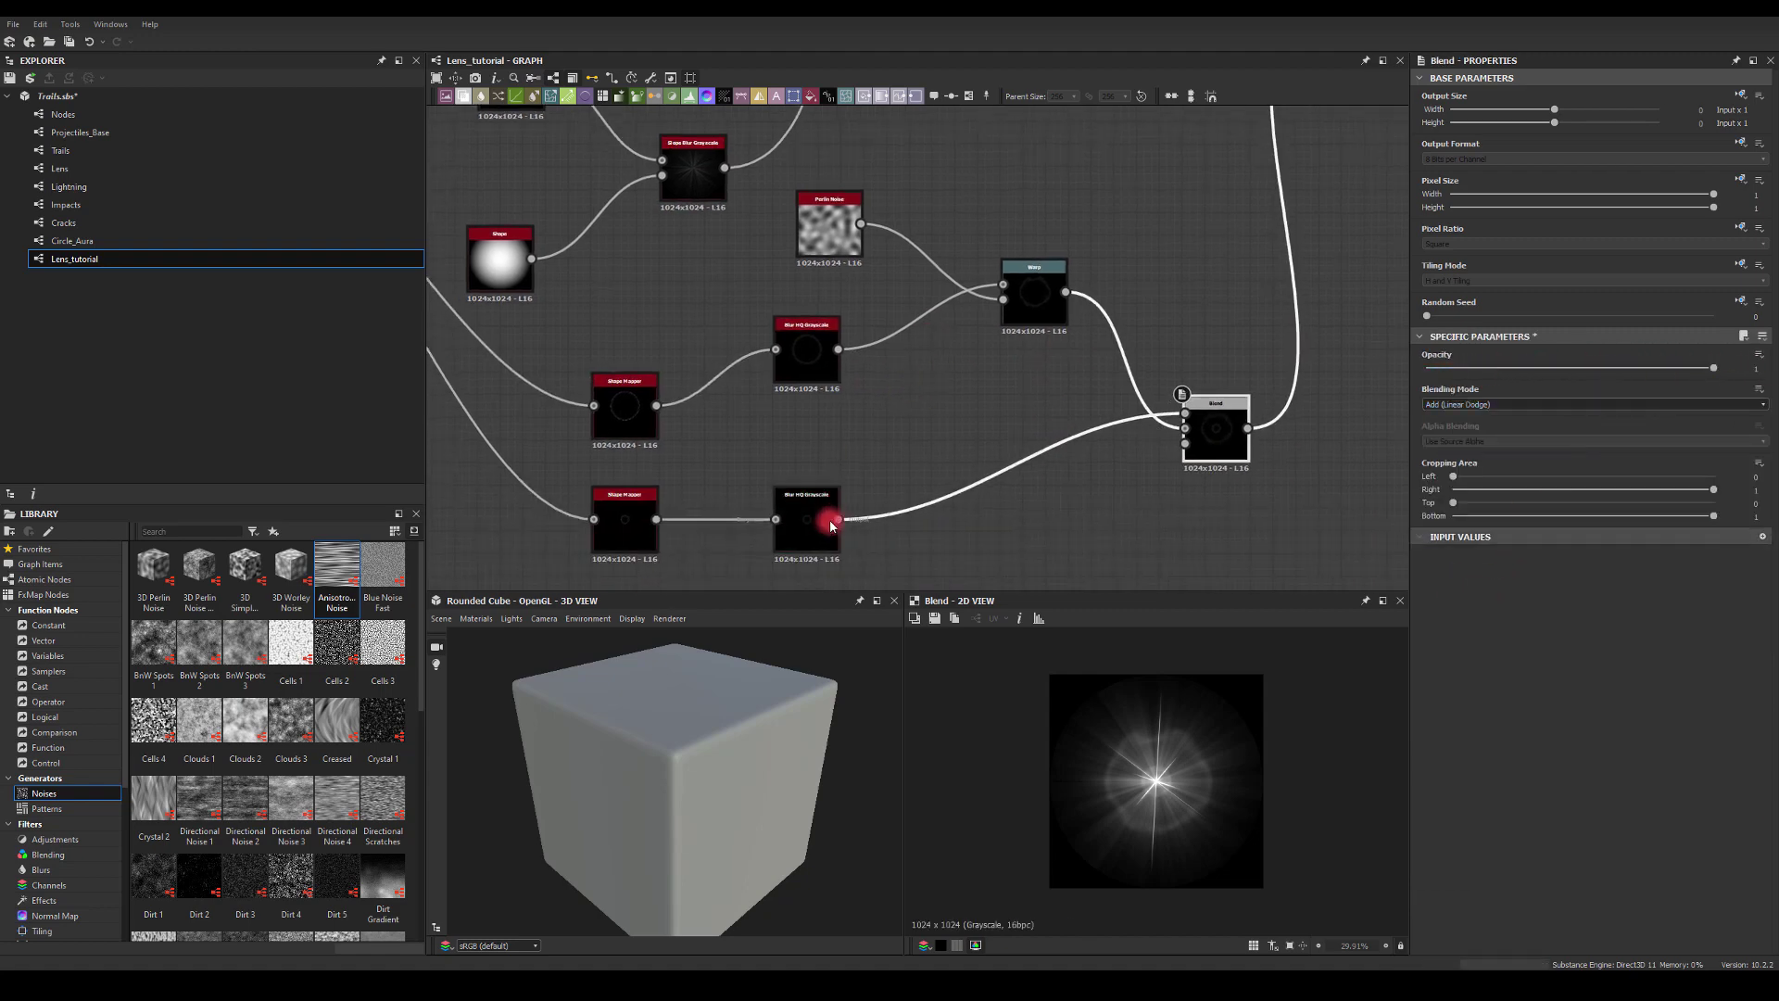
pyautogui.moveTo(1081, 428); pyautogui.dragTo(1185, 428)
pyautogui.moveTo(1065, 292); pyautogui.dragTo(1187, 414)
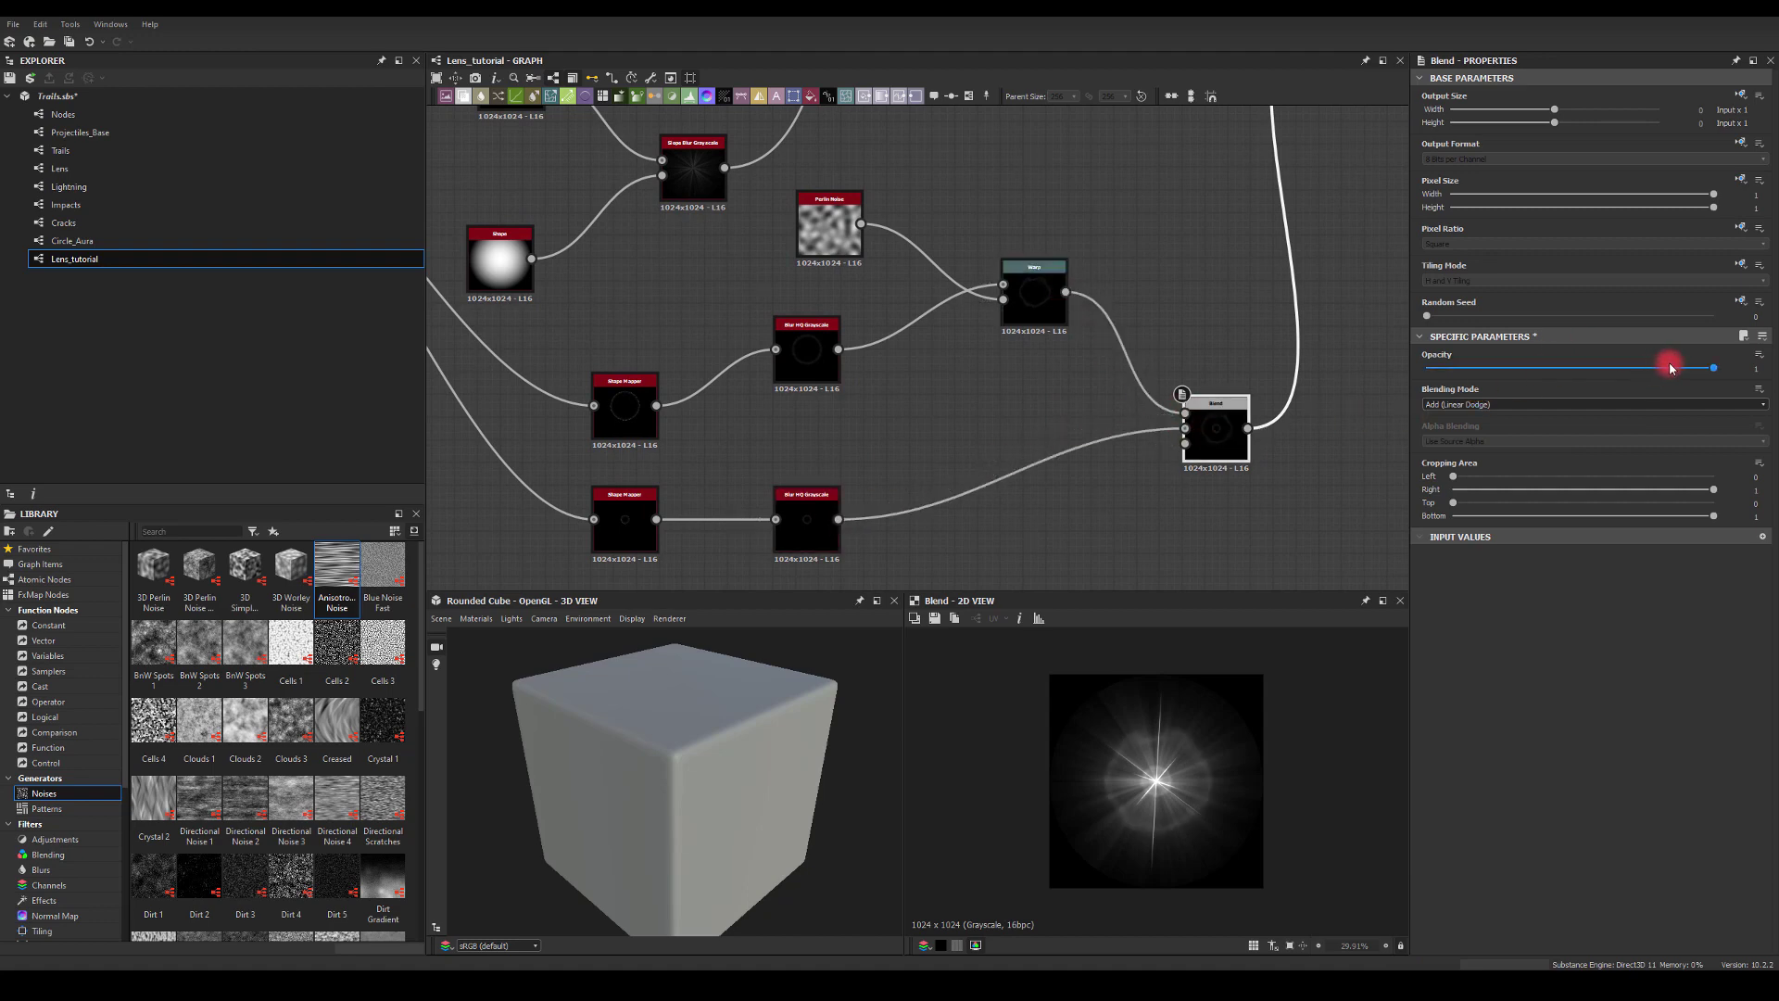
pyautogui.moveTo(1688, 369); pyautogui.dragTo(1563, 378)
# Add a Gradient Map after the final Blend and align it horizontally with that Blend.
pyautogui.moveTo(999, 308); pyautogui.dragTo(865, 480, button='middle')
pyautogui.moveTo(1084, 377); pyautogui.dragTo(1035, 411, button='middle')
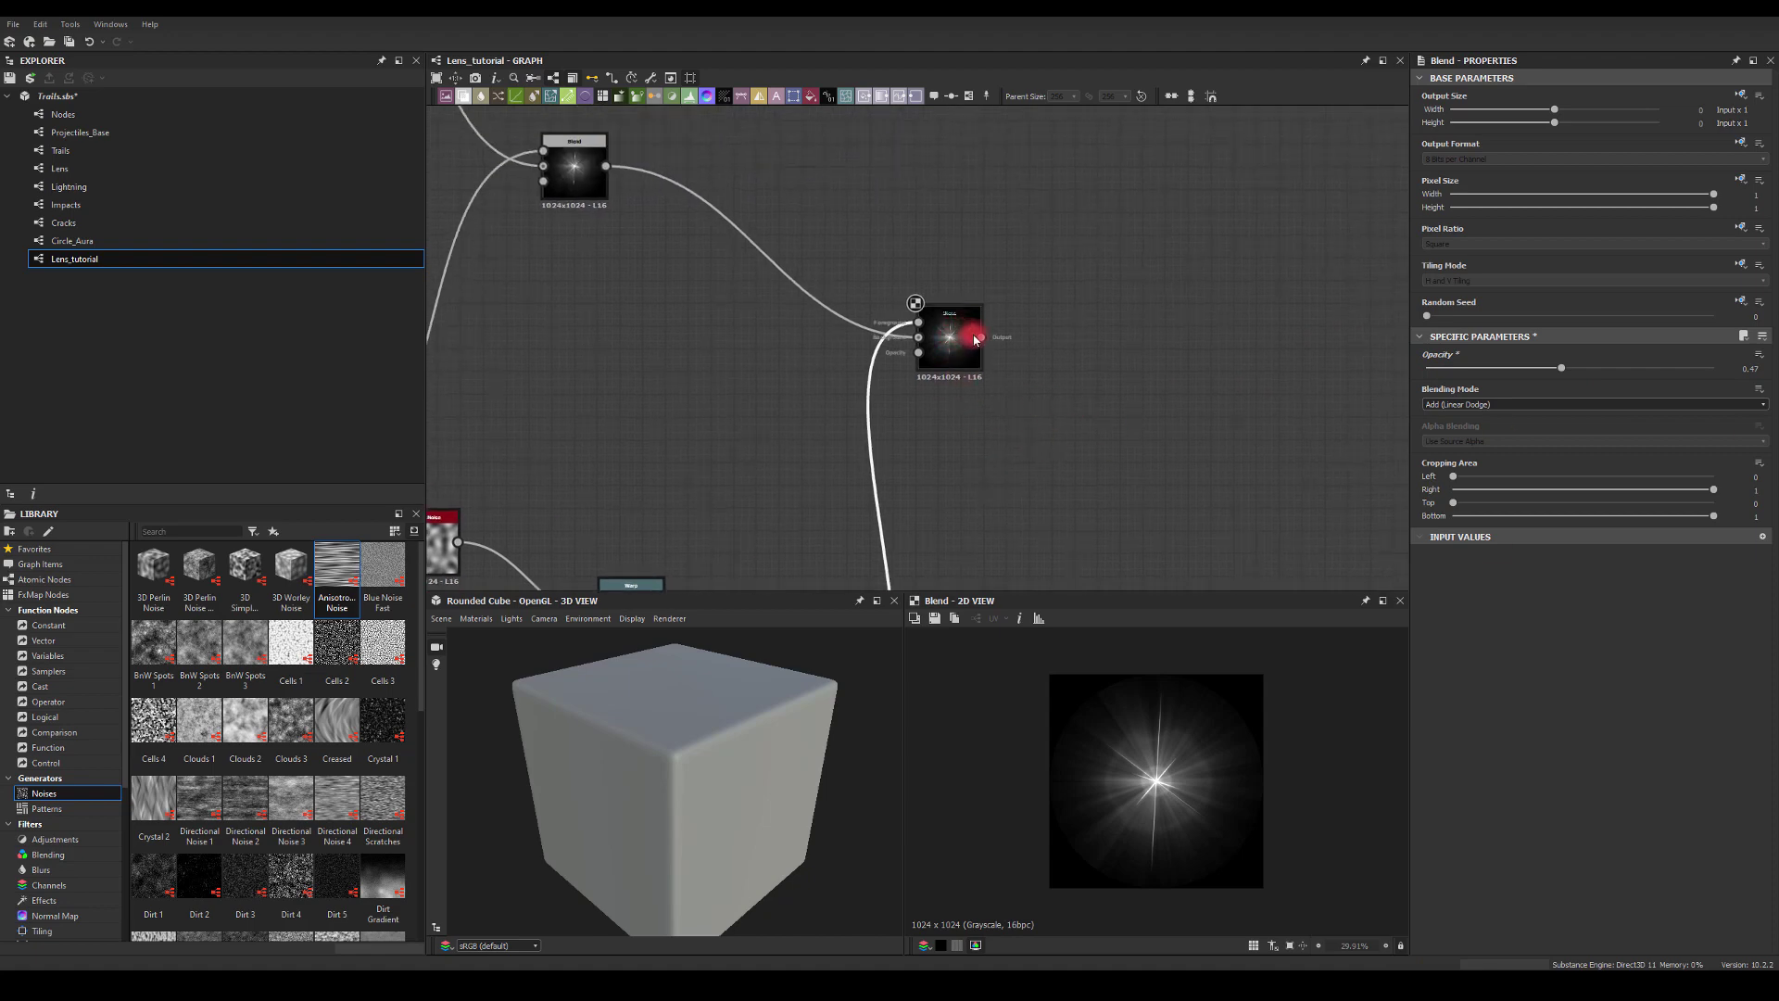
pyautogui.moveTo(1081, 326); pyautogui.dragTo(1145, 324)
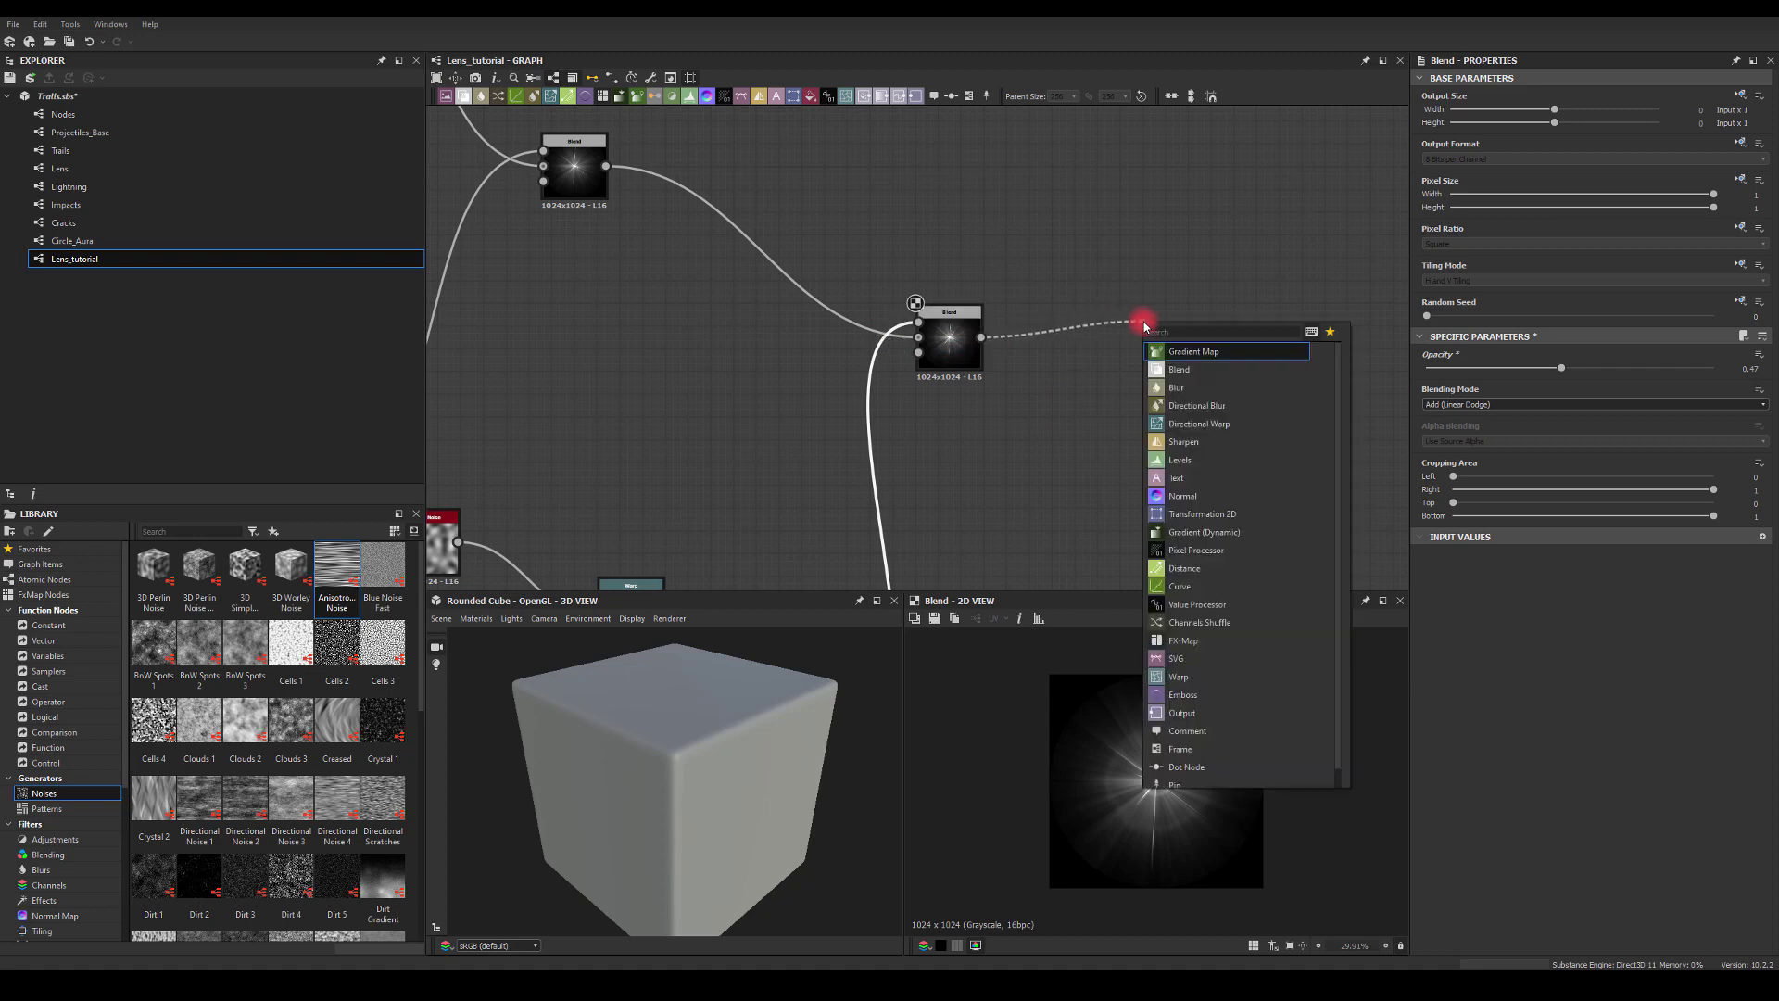
pyautogui.click(1165, 351)
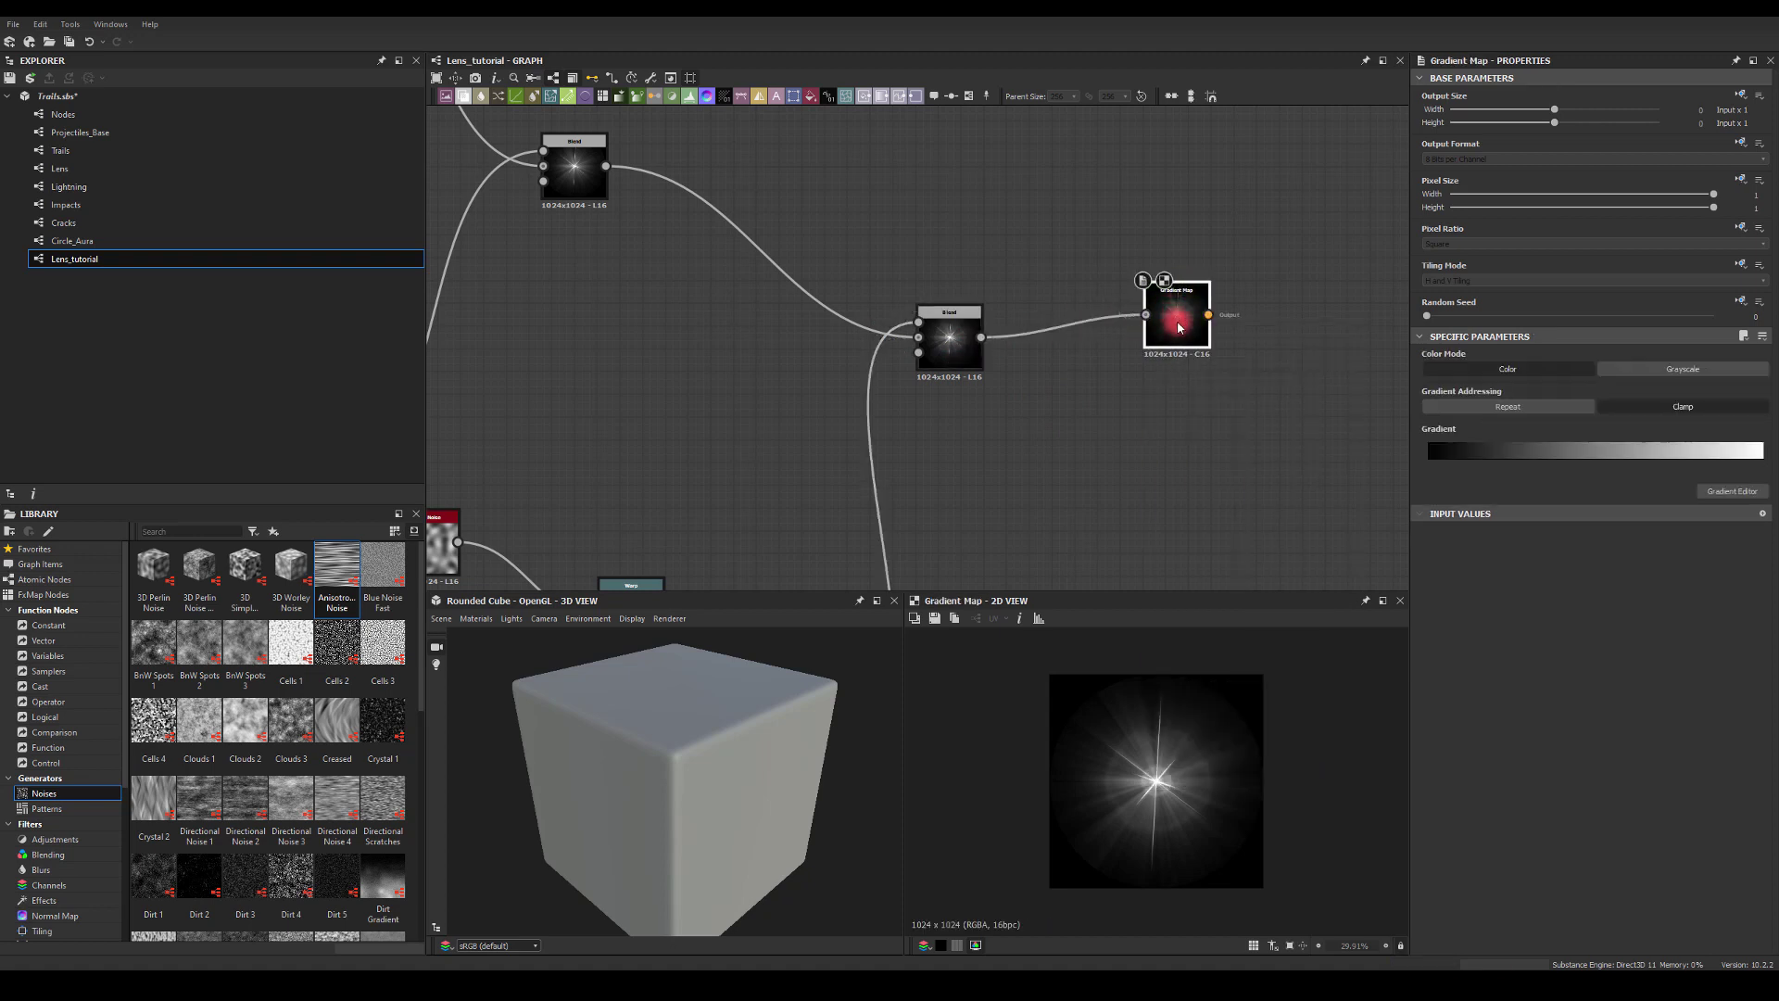
pyautogui.moveTo(1178, 326); pyautogui.dragTo(1181, 348)
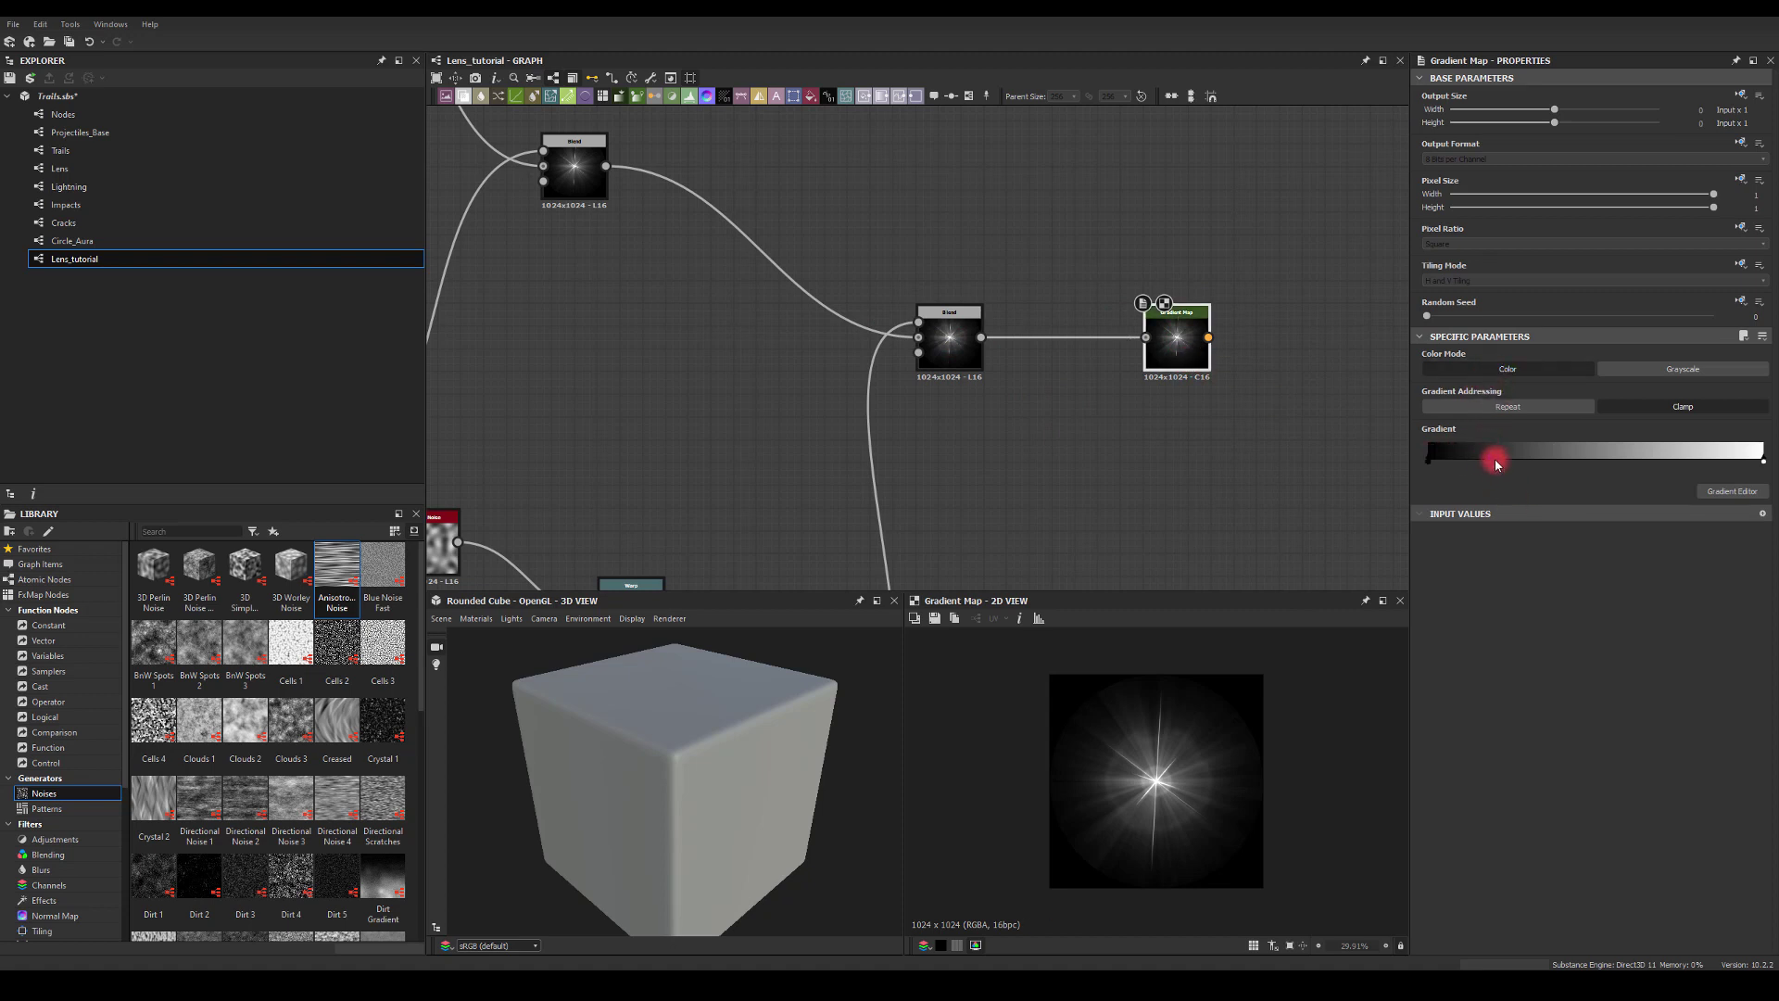
# Open the Gradient Map's gradient for editing and change the white end key to pure red #ff0000.
pyautogui.moveTo(1496, 463); pyautogui.dragTo(1613, 475)
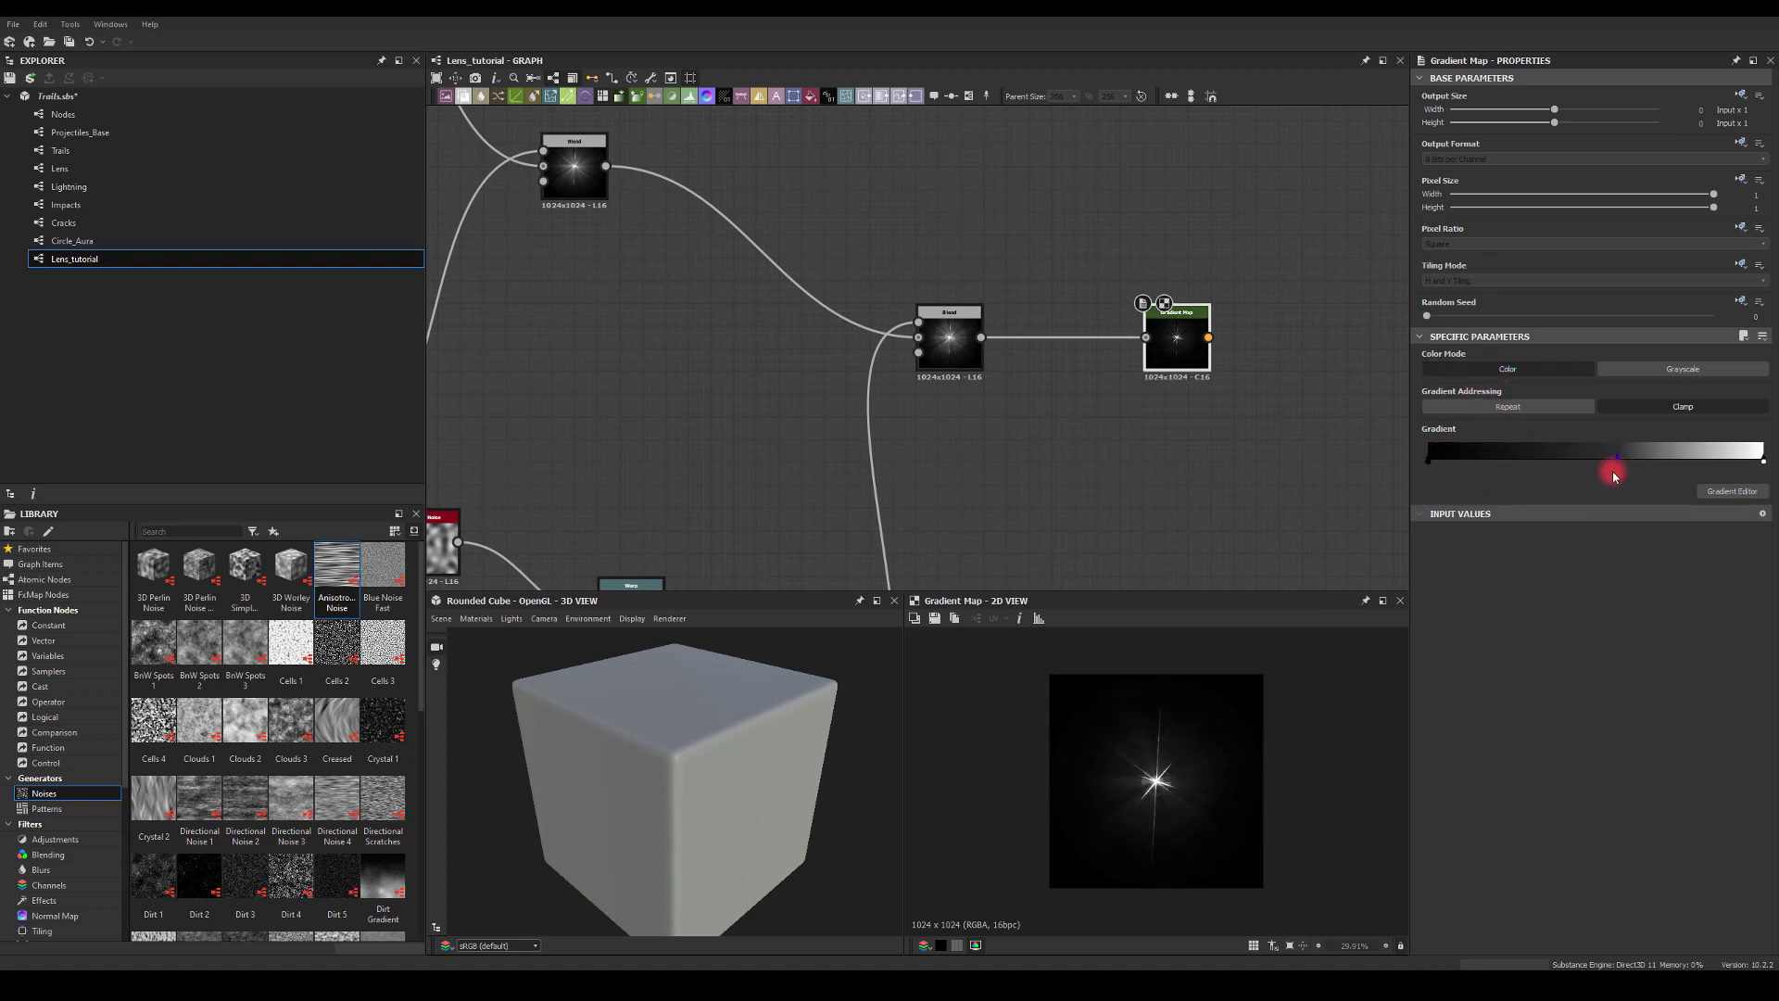
pyautogui.click(1734, 493)
pyautogui.moveTo(1065, 144); pyautogui.dragTo(1453, 110)
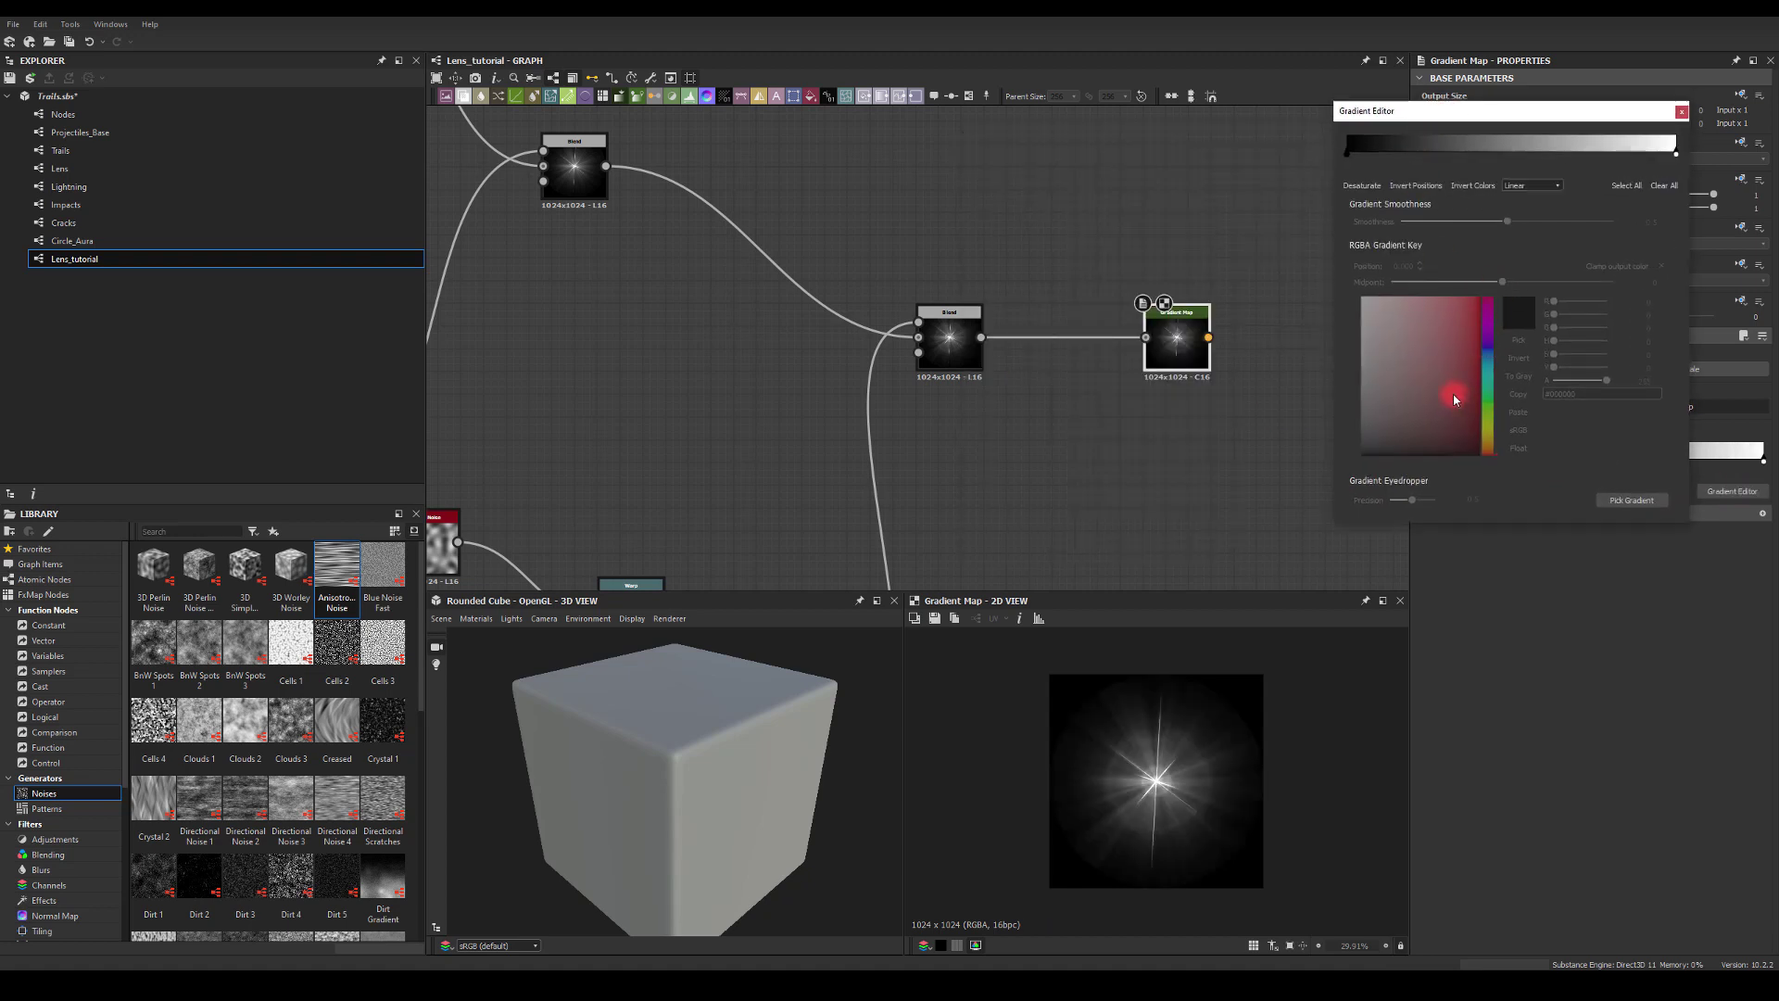
pyautogui.click(1676, 154)
pyautogui.click(1466, 315)
pyautogui.moveTo(1490, 293); pyautogui.dragTo(1527, 271)
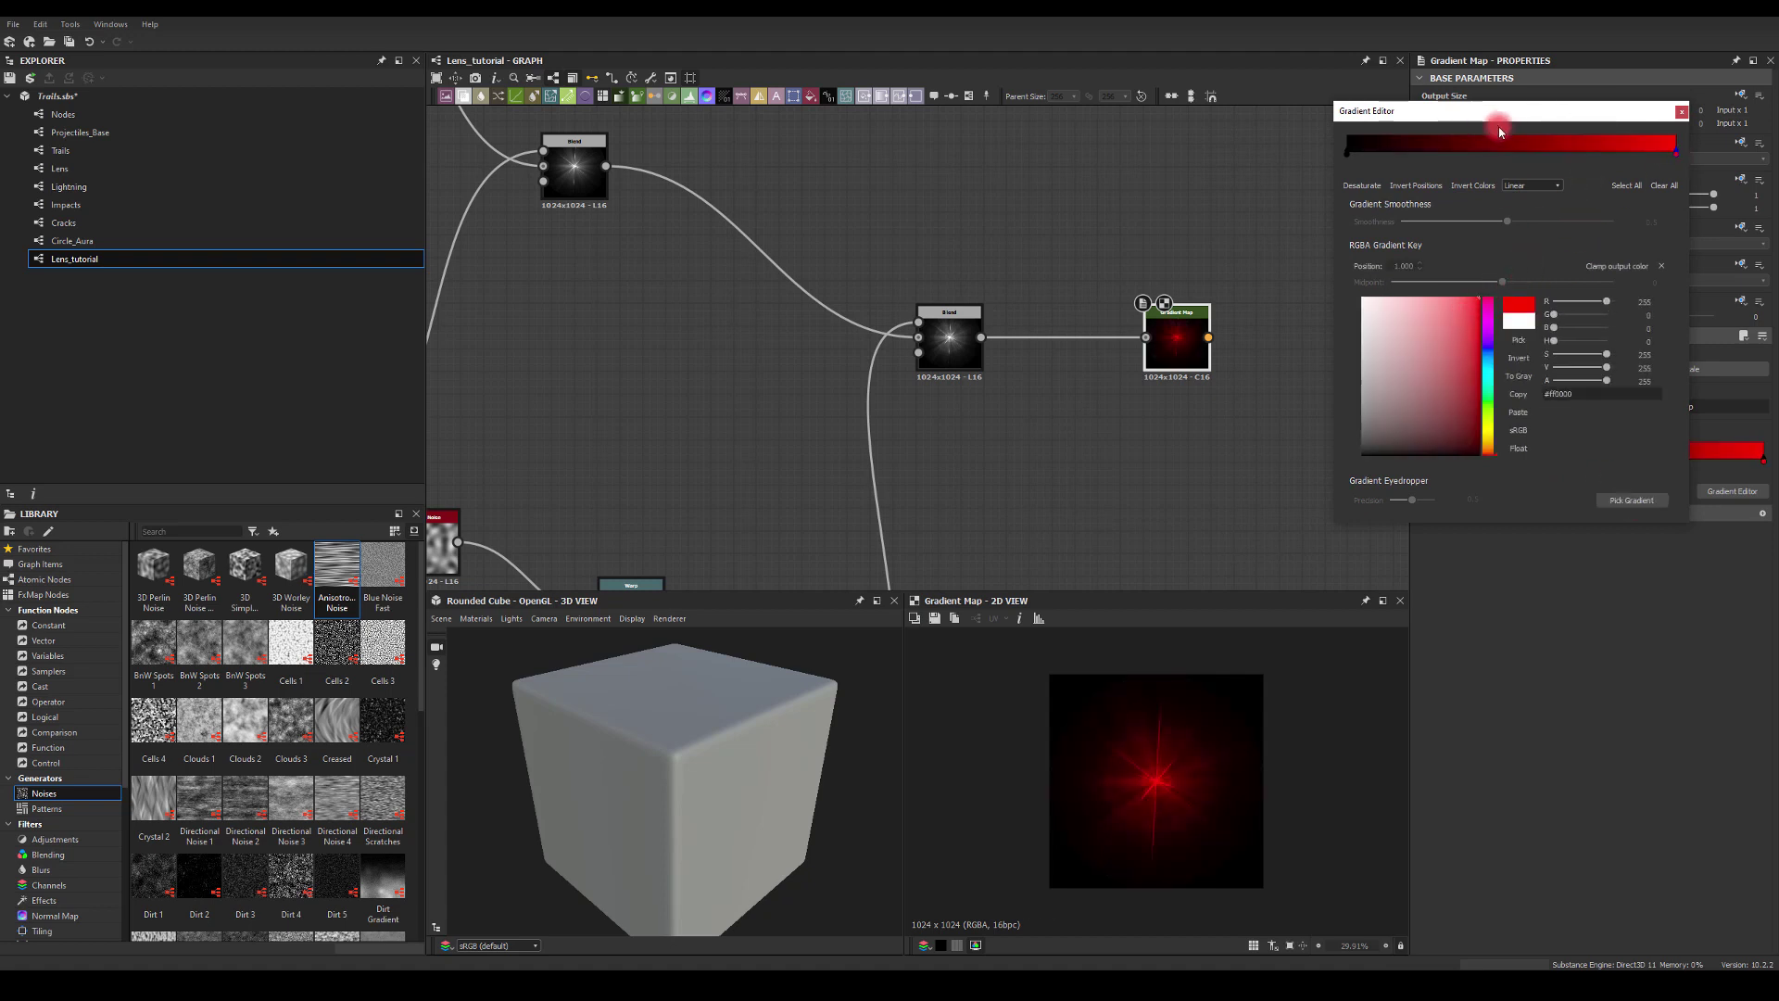
# Add a white key at the bright end, placing the red key at about 0.68 and the white key at about 0.82.
pyautogui.moveTo(1675, 153); pyautogui.dragTo(1658, 158)
pyautogui.click(1679, 146)
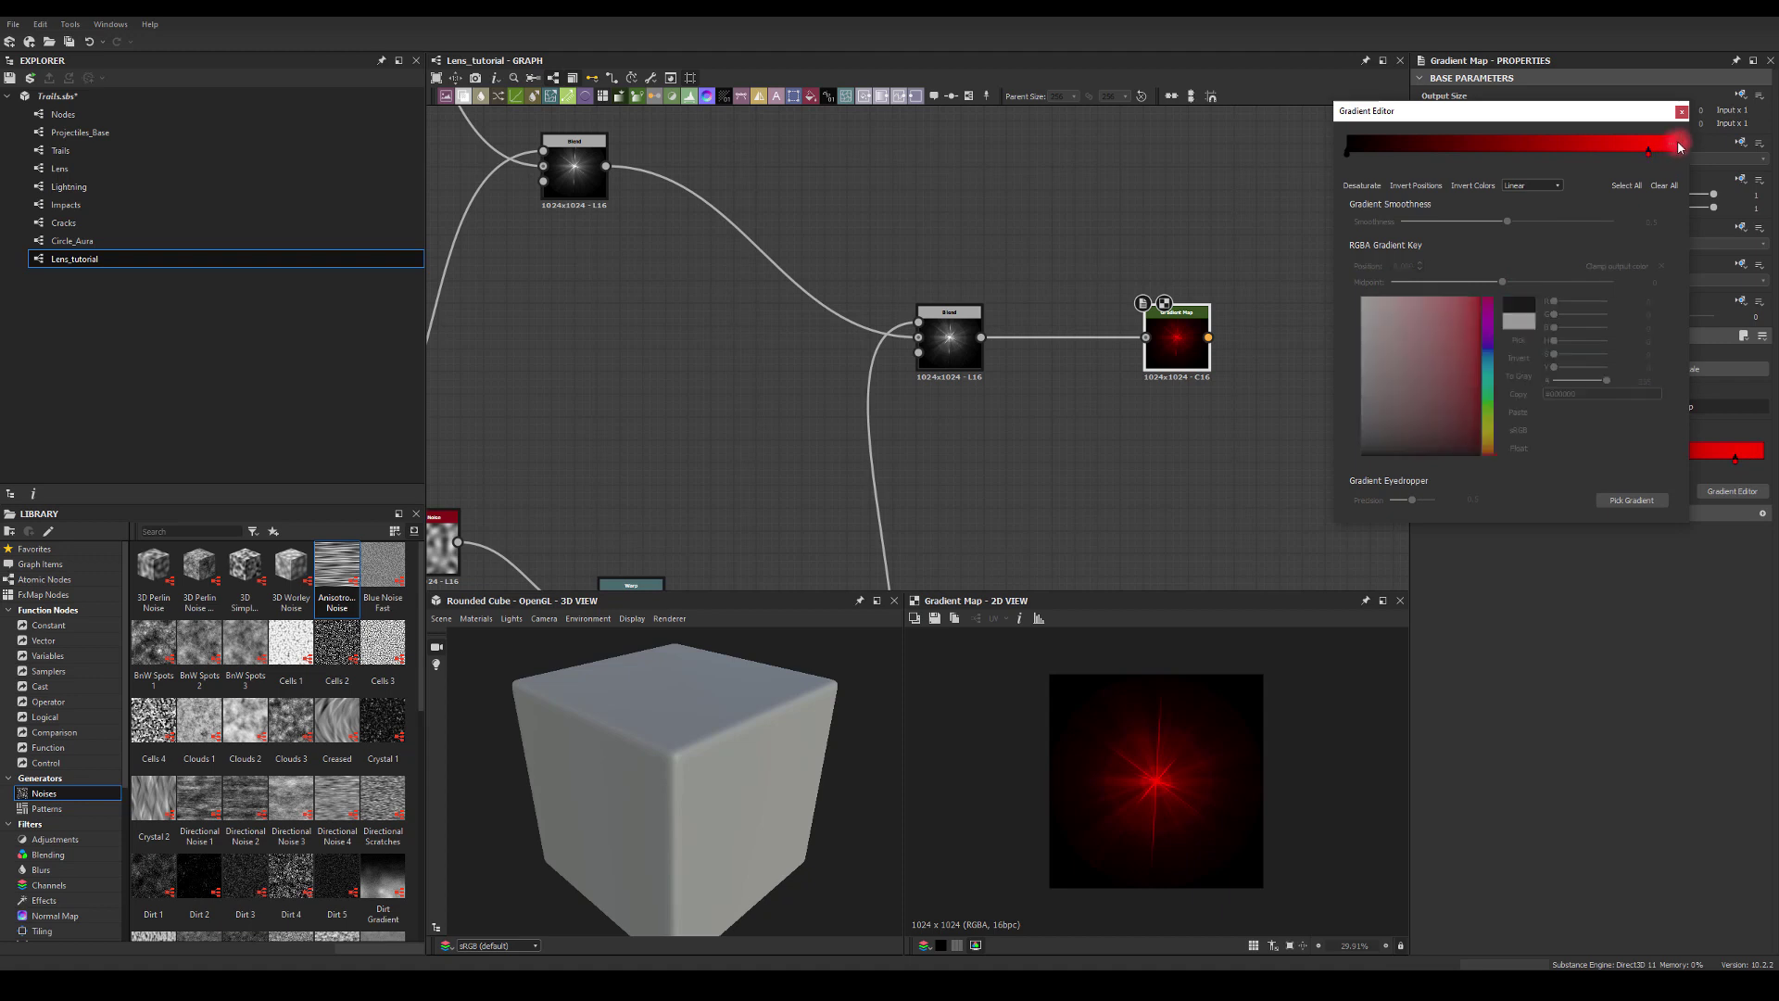
pyautogui.click(1674, 152)
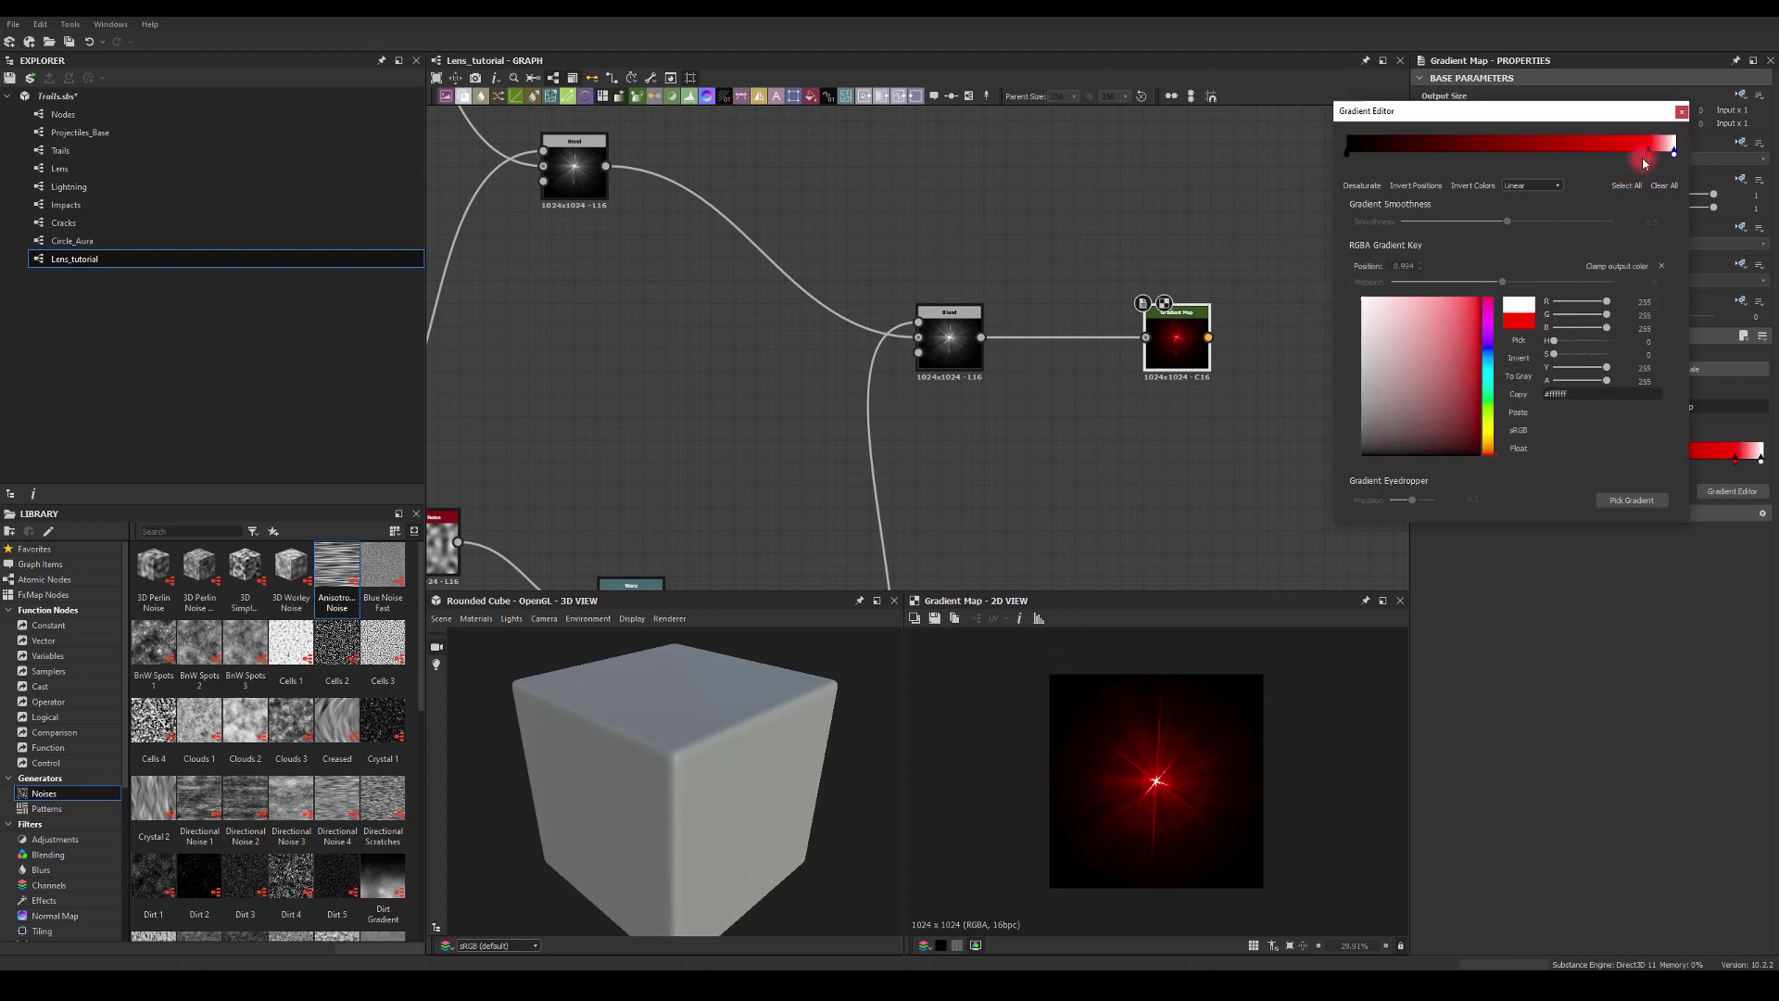
pyautogui.moveTo(1647, 154); pyautogui.dragTo(1568, 154)
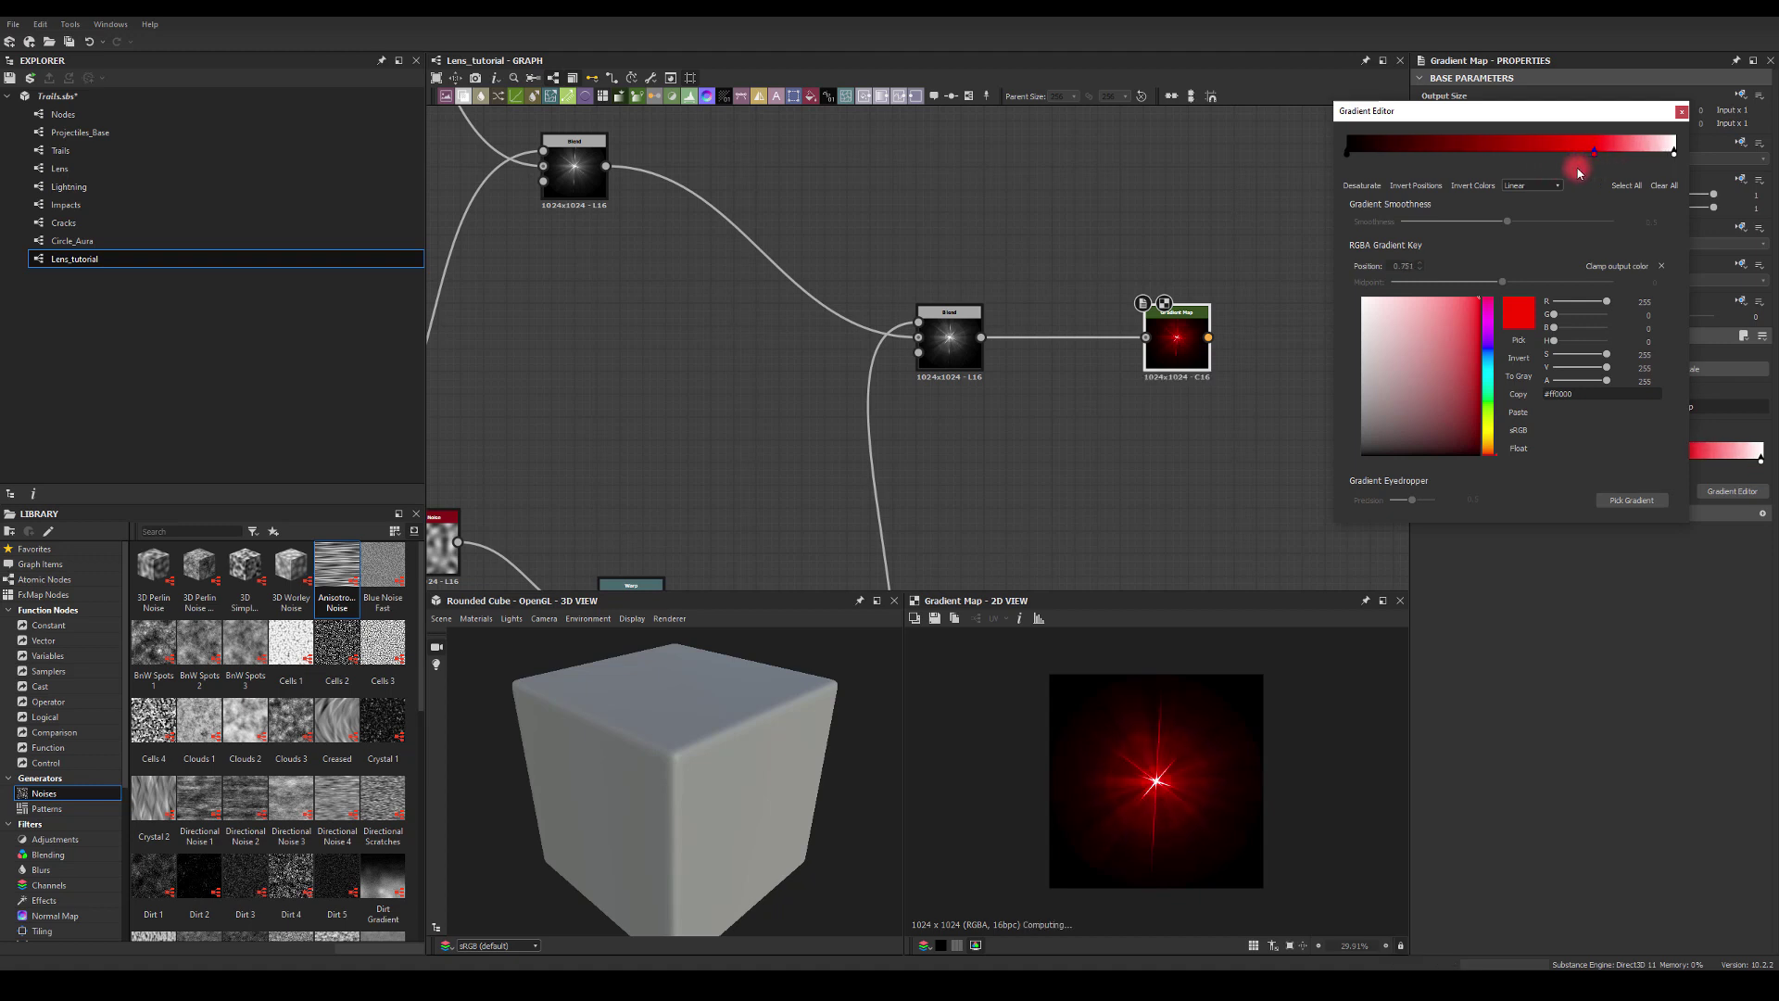
pyautogui.moveTo(1674, 153); pyautogui.dragTo(1618, 165)
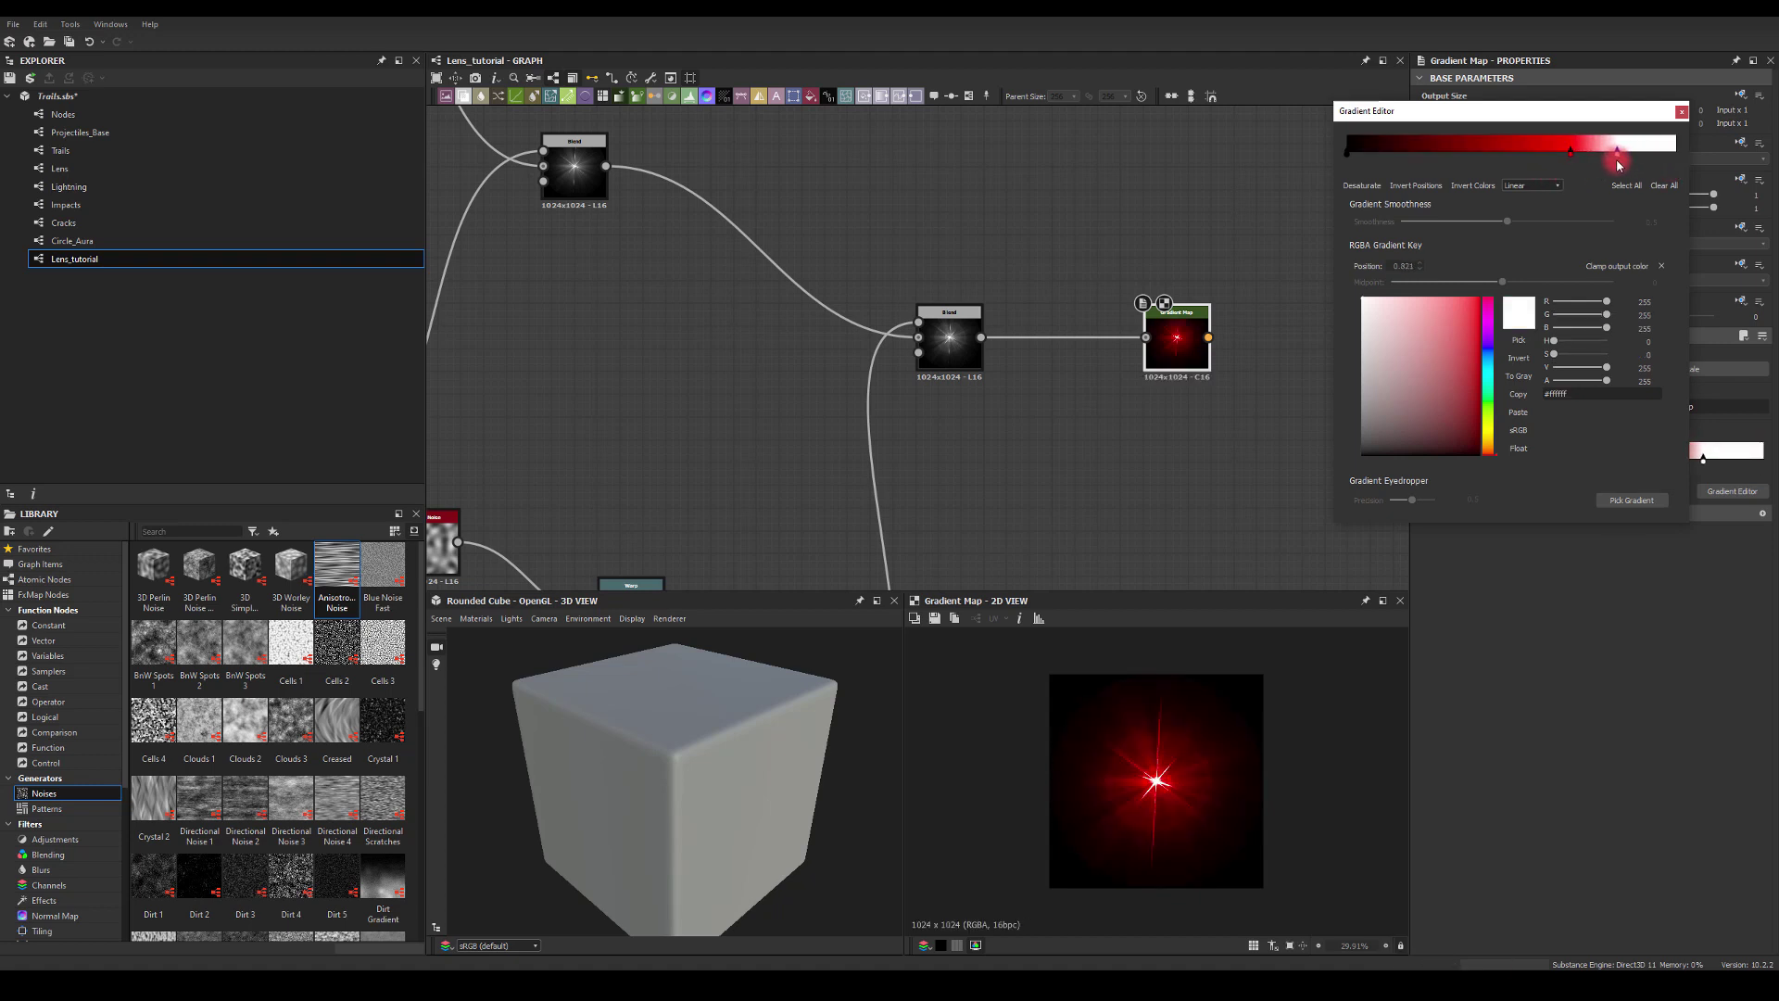
# Add a gradient key at about 0.39 between black and red and adjust its colour to a dark red.
pyautogui.click(1475, 150)
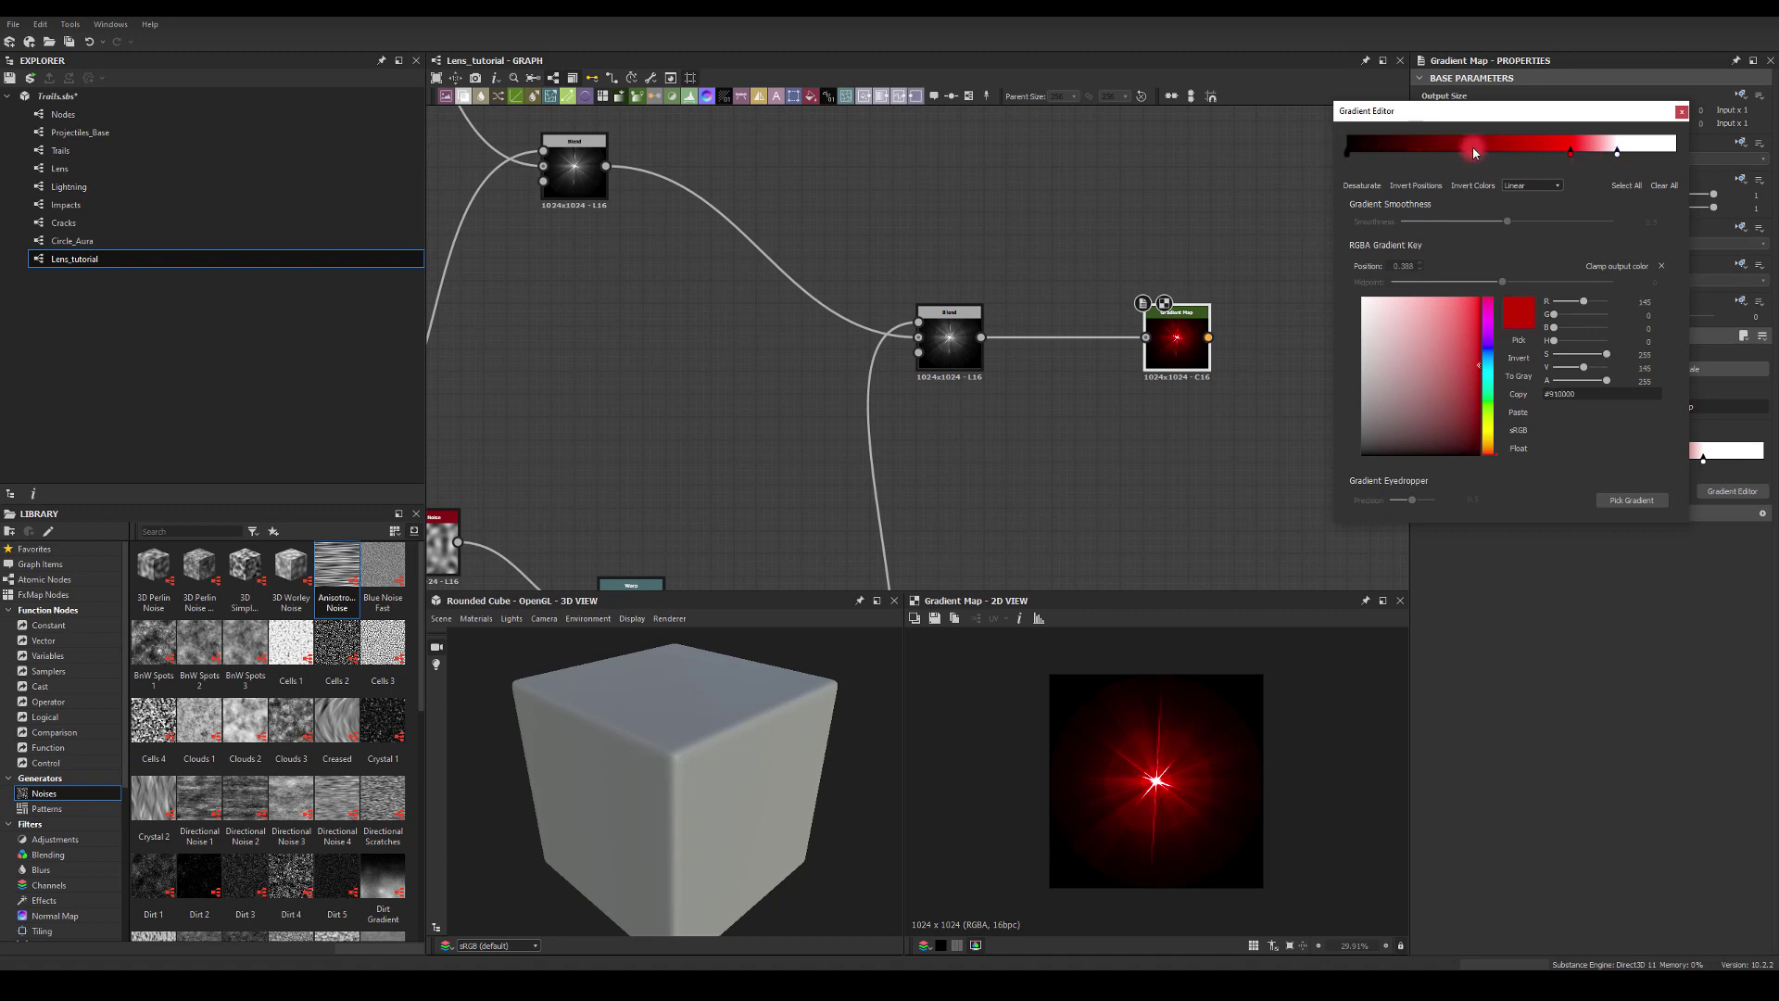
pyautogui.click(1533, 308)
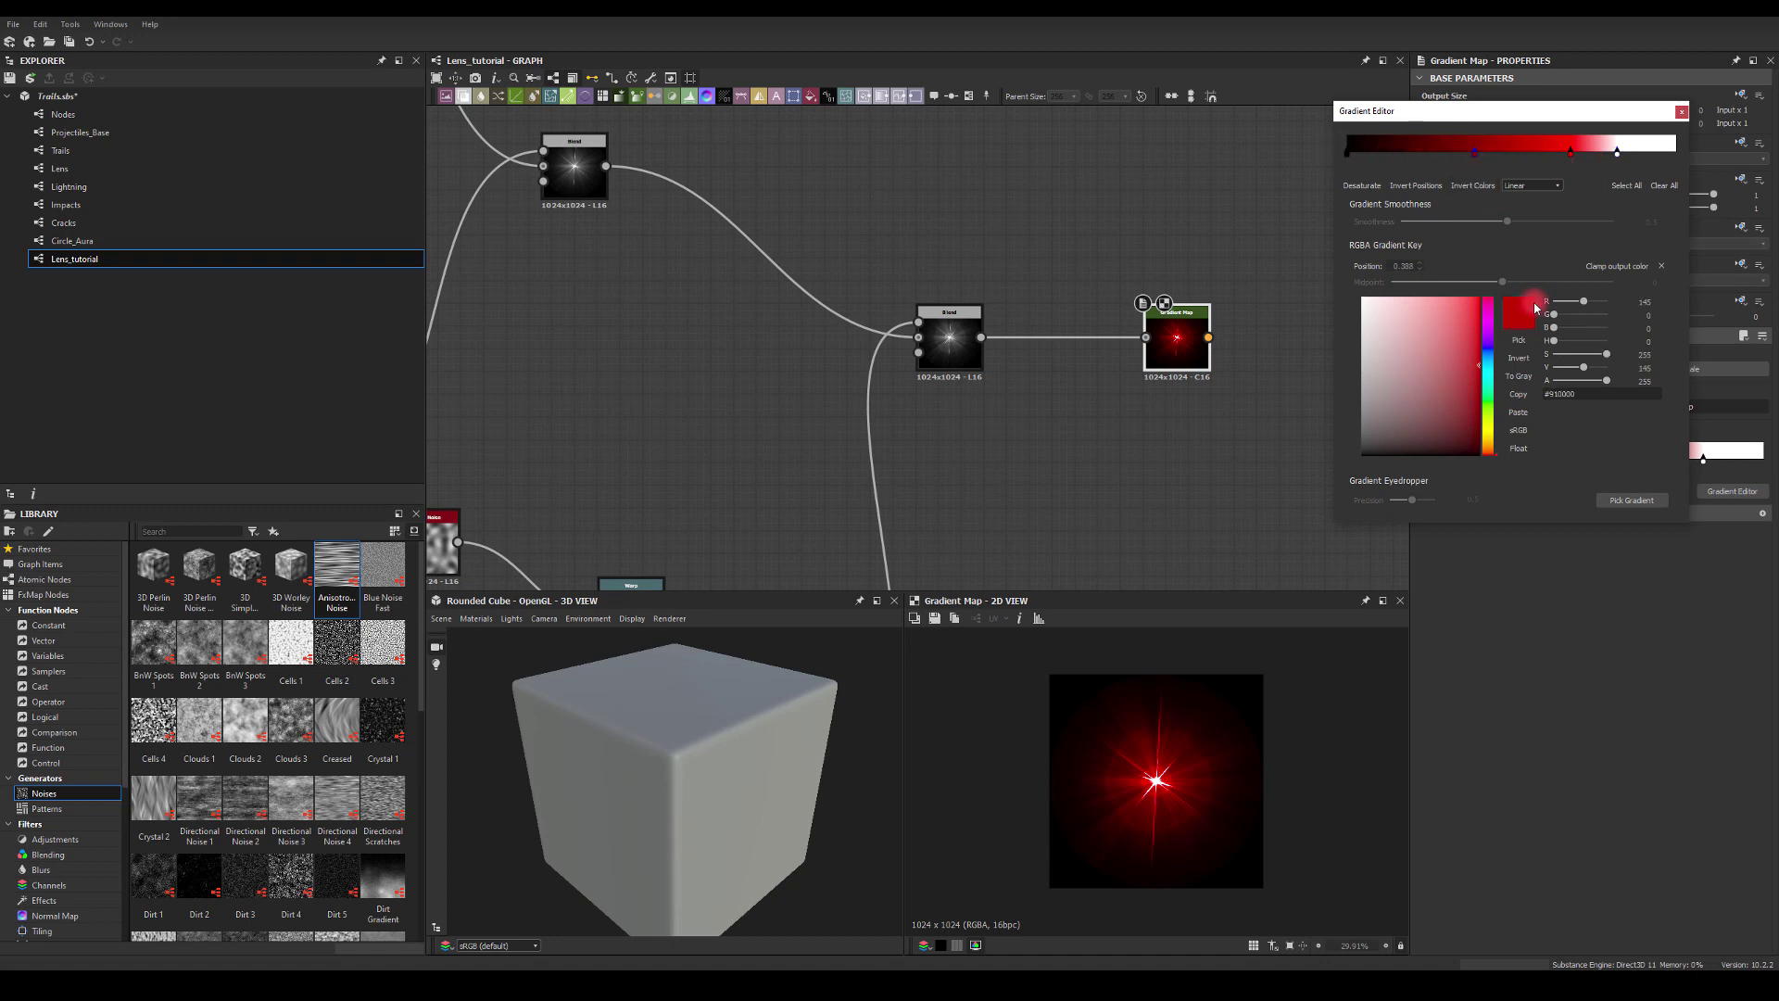
pyautogui.click(1487, 346)
pyautogui.click(1460, 328)
pyautogui.moveTo(1371, 284); pyautogui.dragTo(1483, 259)
pyautogui.moveTo(1487, 327)
pyautogui.mouseDown()
pyautogui.moveTo(1493, 279)
pyautogui.moveTo(1431, 362)
pyautogui.moveTo(1432, 502)
pyautogui.moveTo(1537, 421)
pyautogui.moveTo(1544, 254)
pyautogui.moveTo(1417, 278)
pyautogui.moveTo(1499, 260)
pyautogui.moveTo(1602, 364)
pyautogui.mouseUp()
# Change the bright red key at about 0.68 to a lighter pinkish red and close the gradient editor.
pyautogui.click(1570, 158)
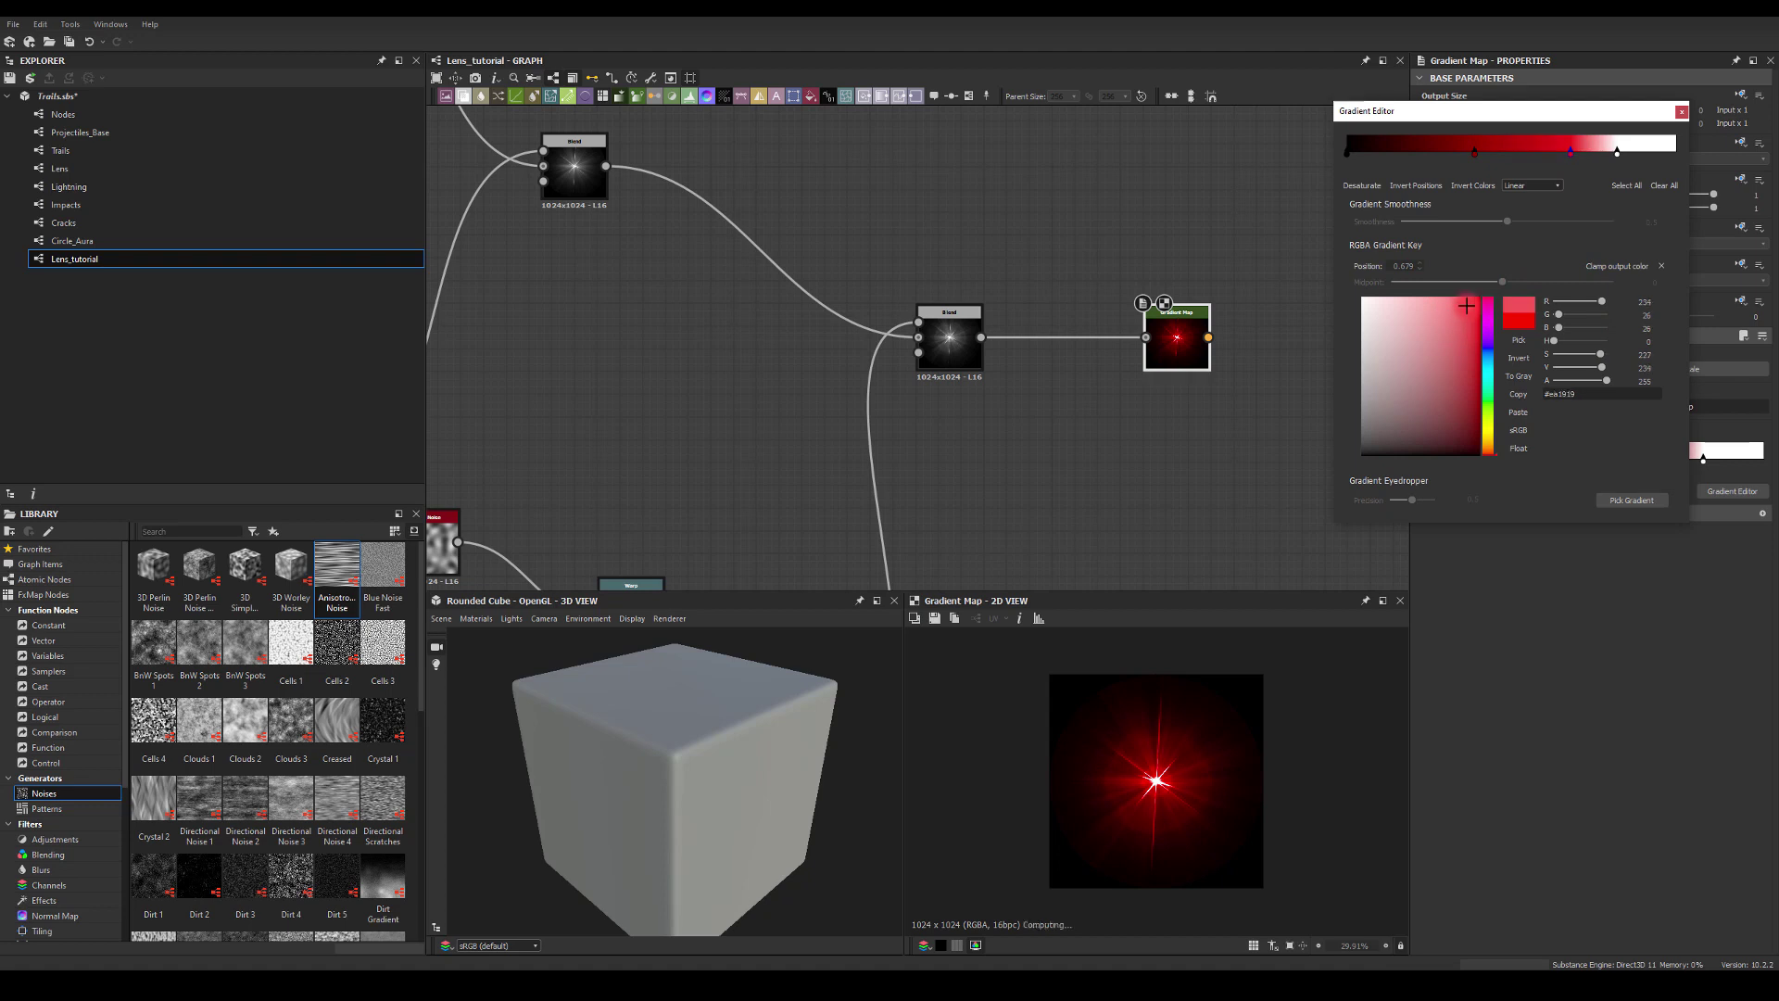
pyautogui.moveTo(1428, 273)
pyautogui.mouseDown()
pyautogui.moveTo(1367, 271)
pyautogui.moveTo(1426, 256)
pyautogui.mouseUp()
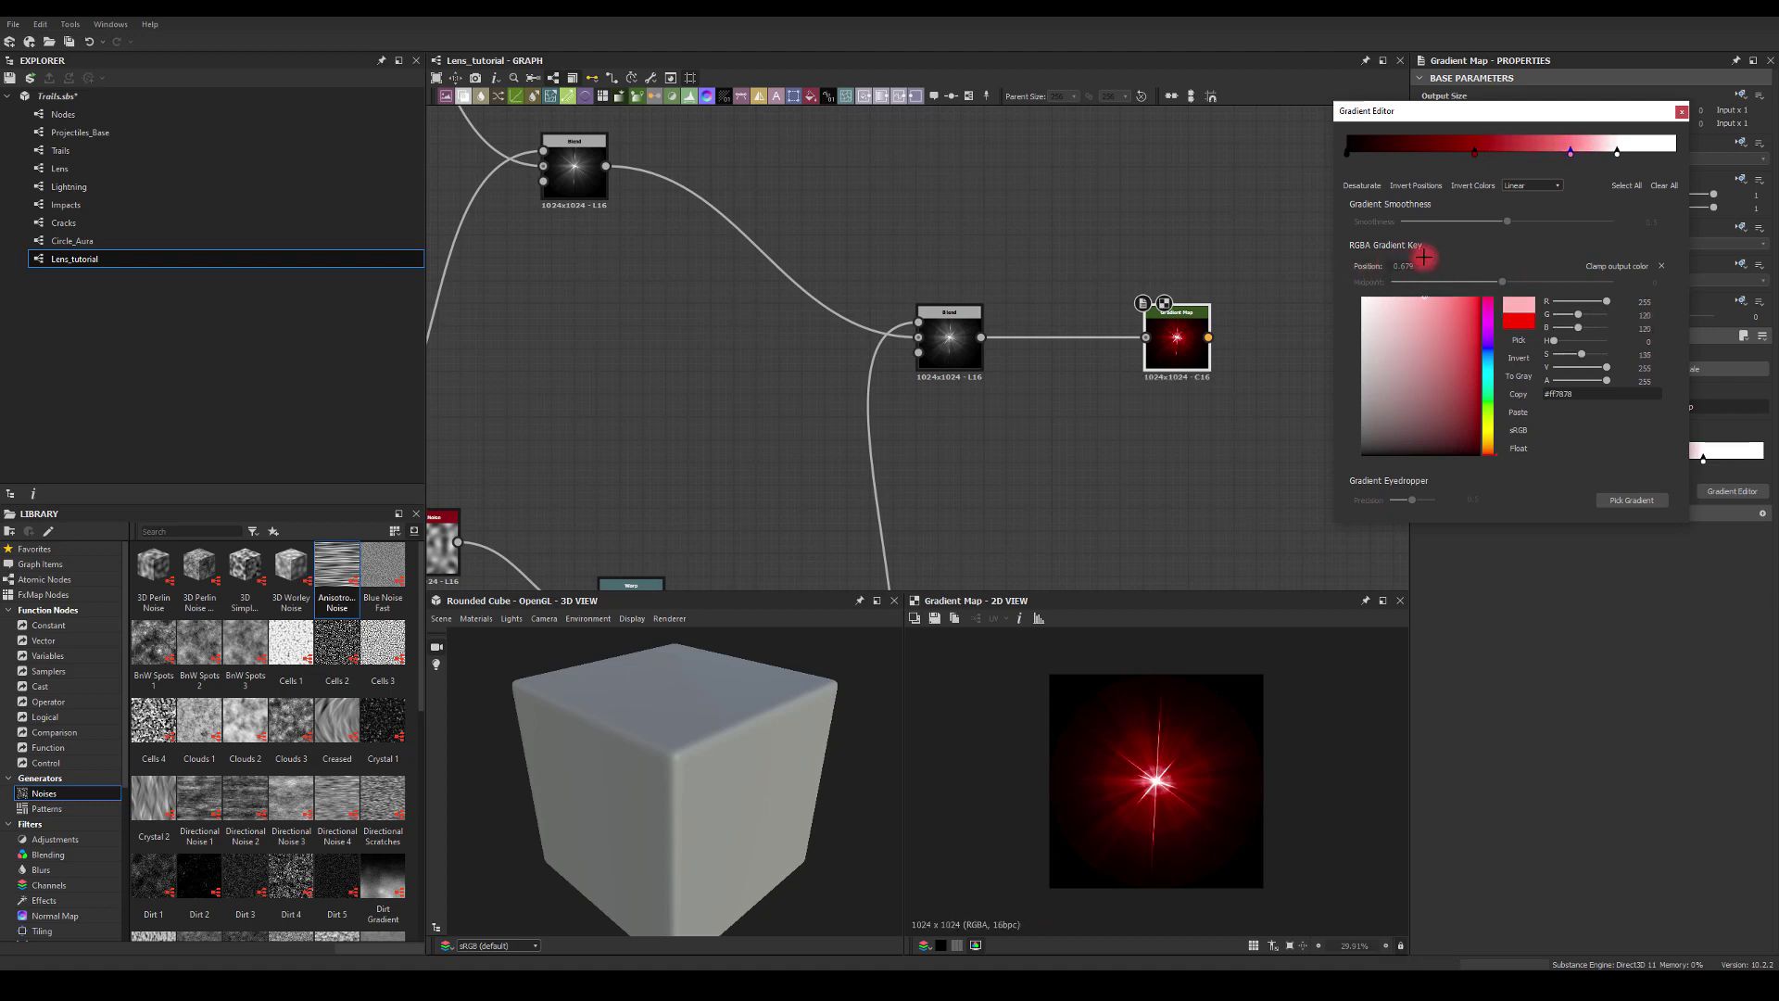
pyautogui.click(1485, 335)
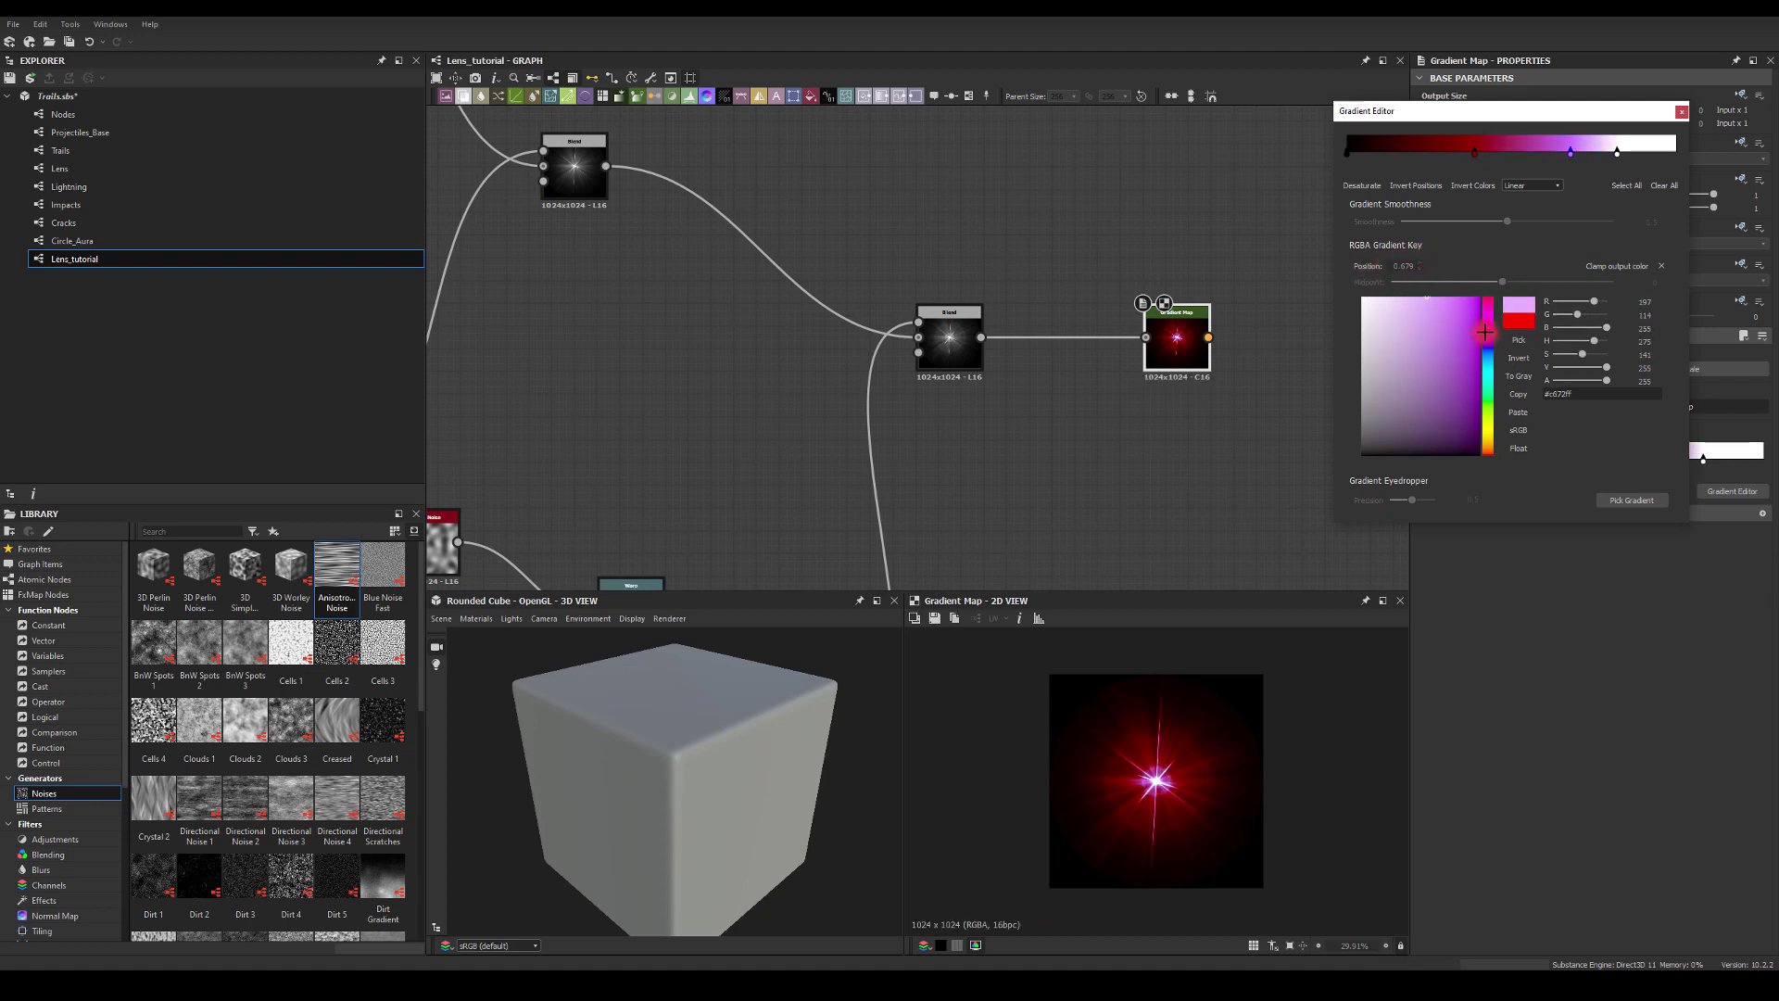
pyautogui.moveTo(1485, 331); pyautogui.dragTo(1450, 289)
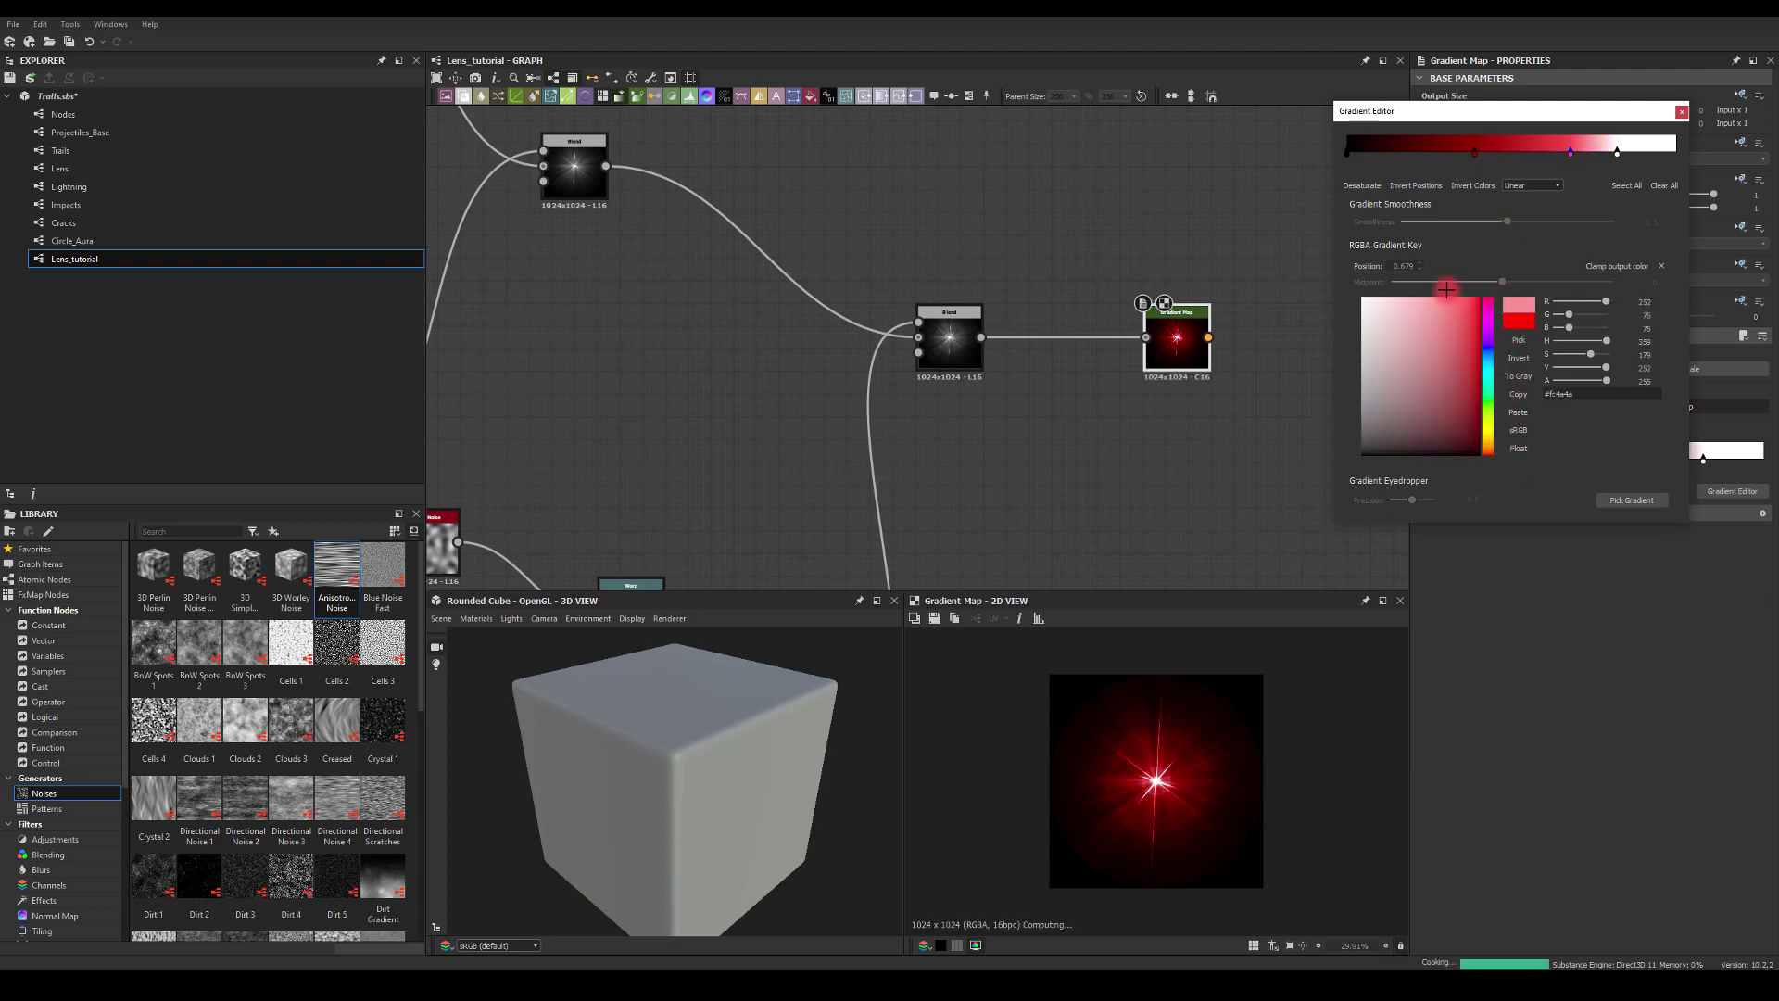
pyautogui.click(1682, 112)
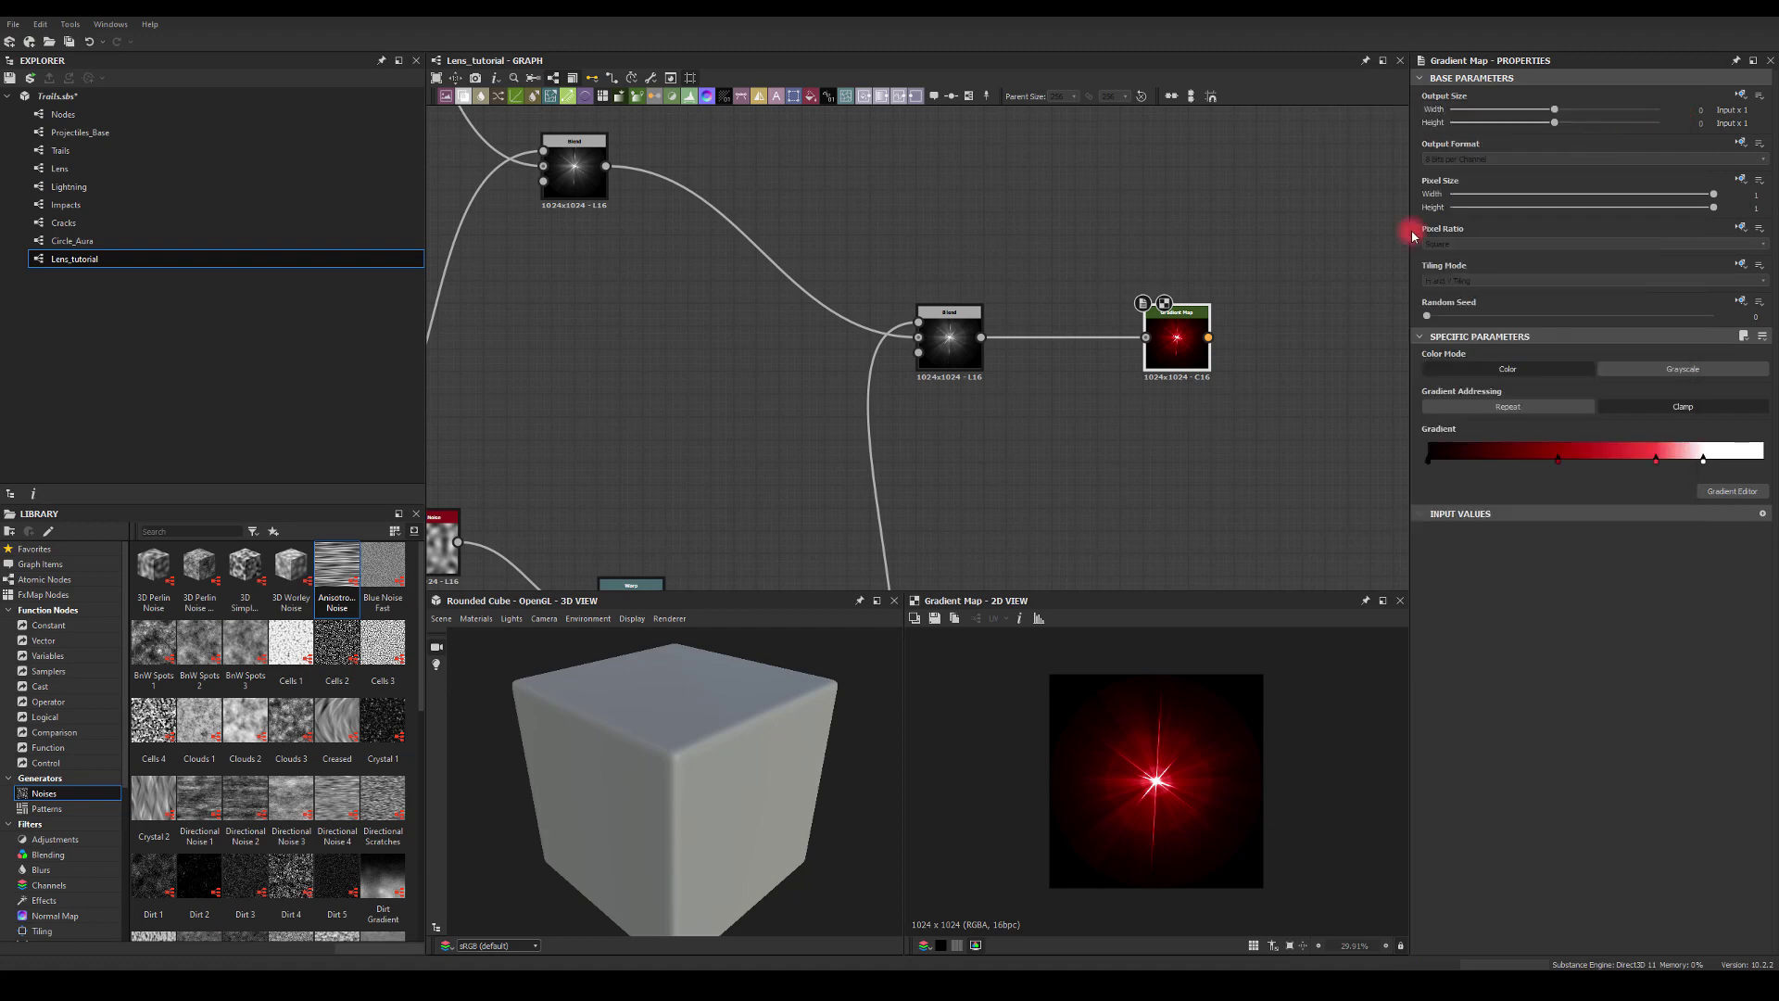
# Reposition the Gradient Map node so it sits close beside the final Blend node and level with it.
pyautogui.moveTo(1167, 332); pyautogui.dragTo(1174, 271, button='middle')
pyautogui.moveTo(1181, 271); pyautogui.dragTo(1192, 204)
pyautogui.moveTo(1192, 296); pyautogui.dragTo(1251, 291, button='middle')
pyautogui.scroll(-3, 1180, 433)
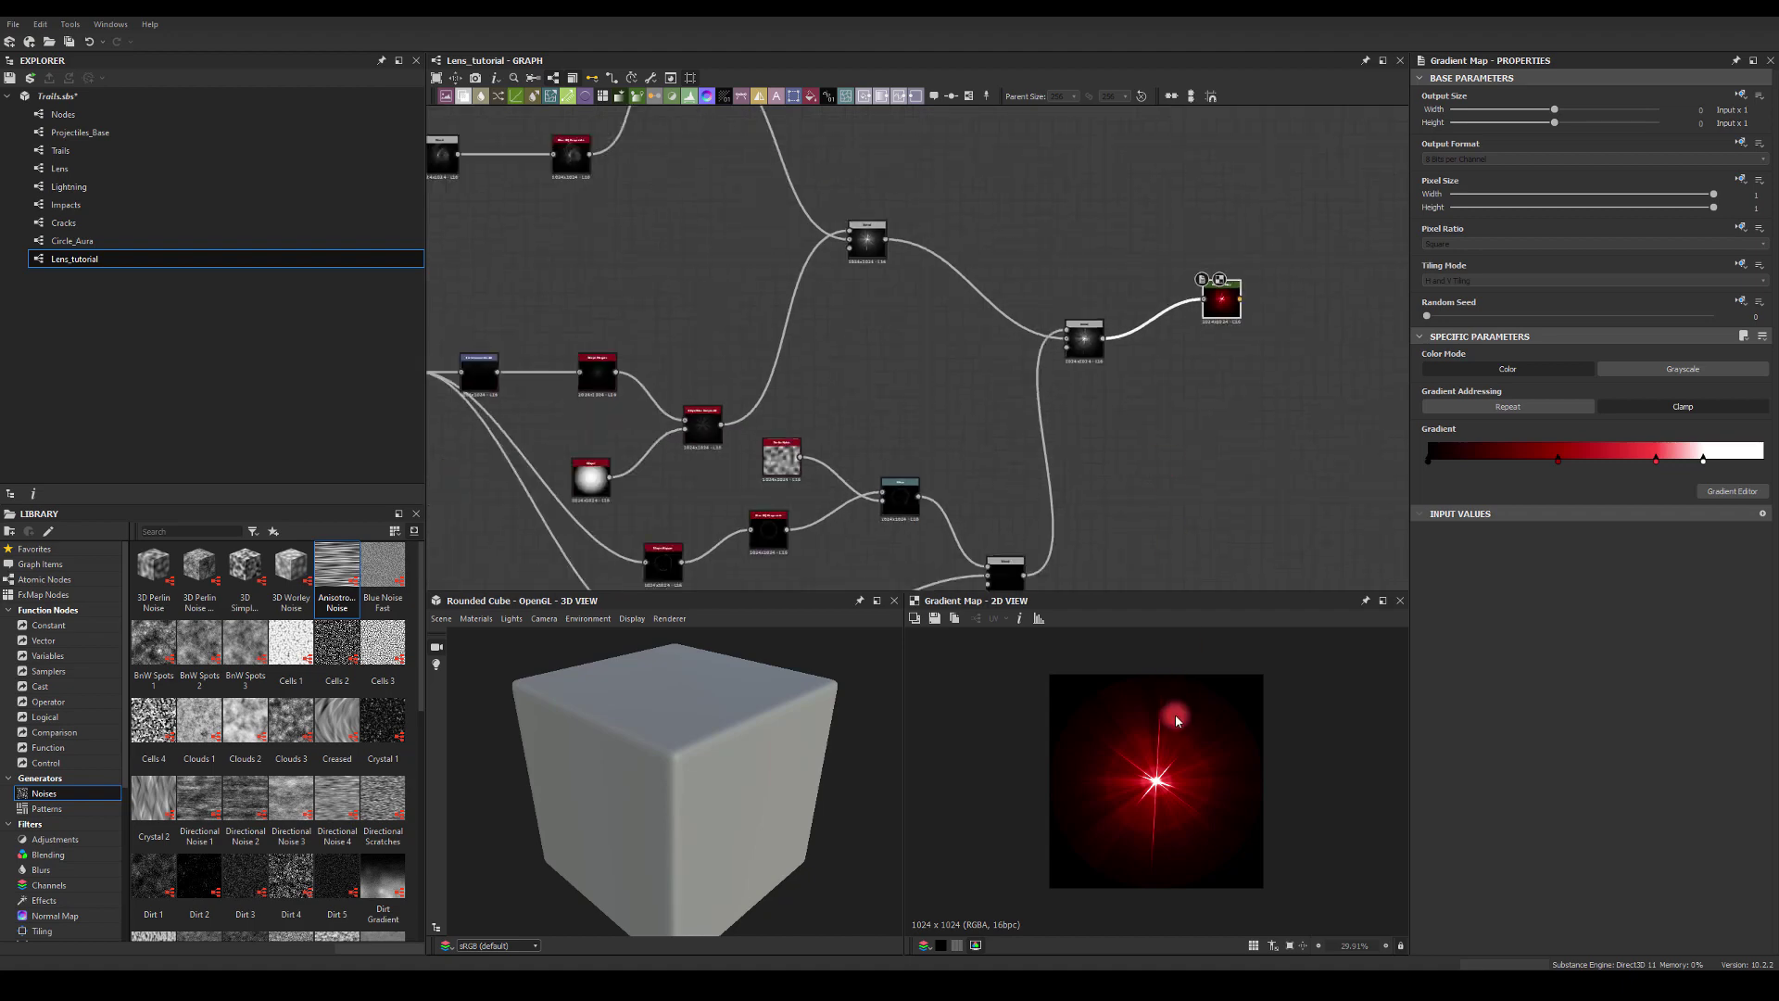
pyautogui.moveTo(942, 357); pyautogui.dragTo(878, 426, button='middle')
pyautogui.moveTo(1128, 483); pyautogui.dragTo(1123, 393, button='middle')
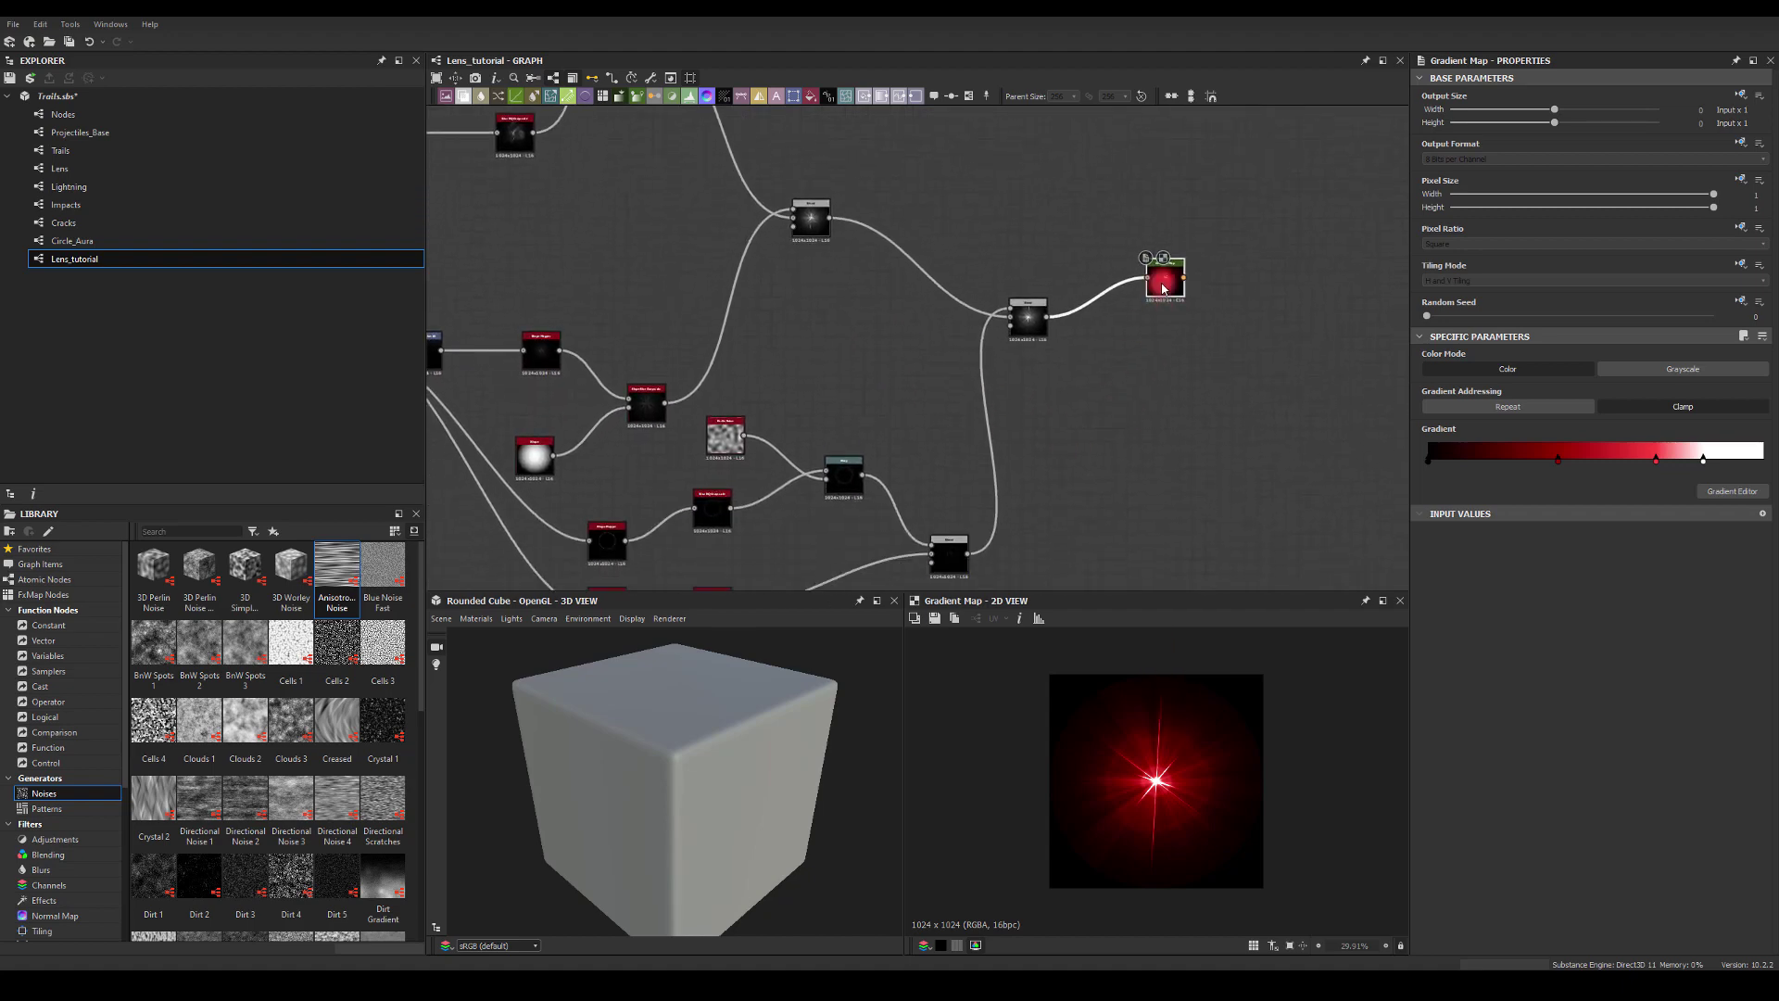
pyautogui.moveTo(1165, 278); pyautogui.dragTo(1133, 311)
# Review the complete lens flare node network, from the source branches through the Blend nodes to the final Gradient Map.
pyautogui.moveTo(976, 238); pyautogui.dragTo(1070, 243, button='middle')
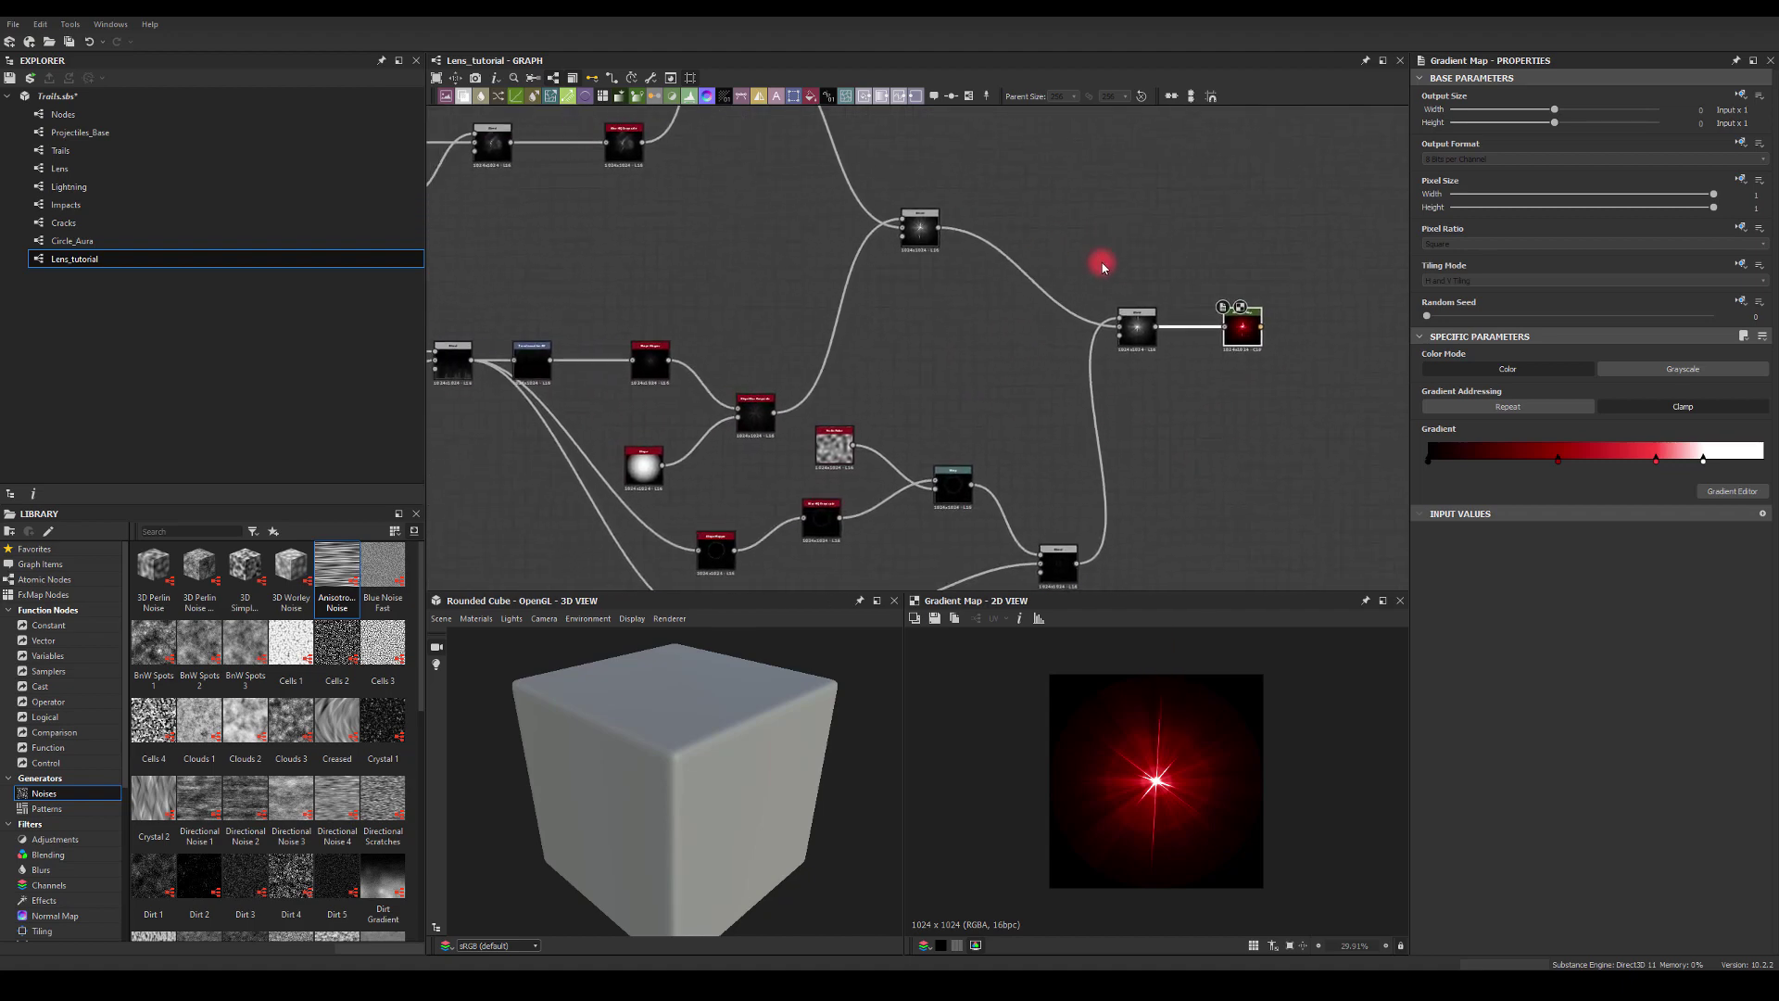
pyautogui.moveTo(937, 361); pyautogui.dragTo(1028, 314, button='middle')
pyautogui.scroll(-2, 881, 282)
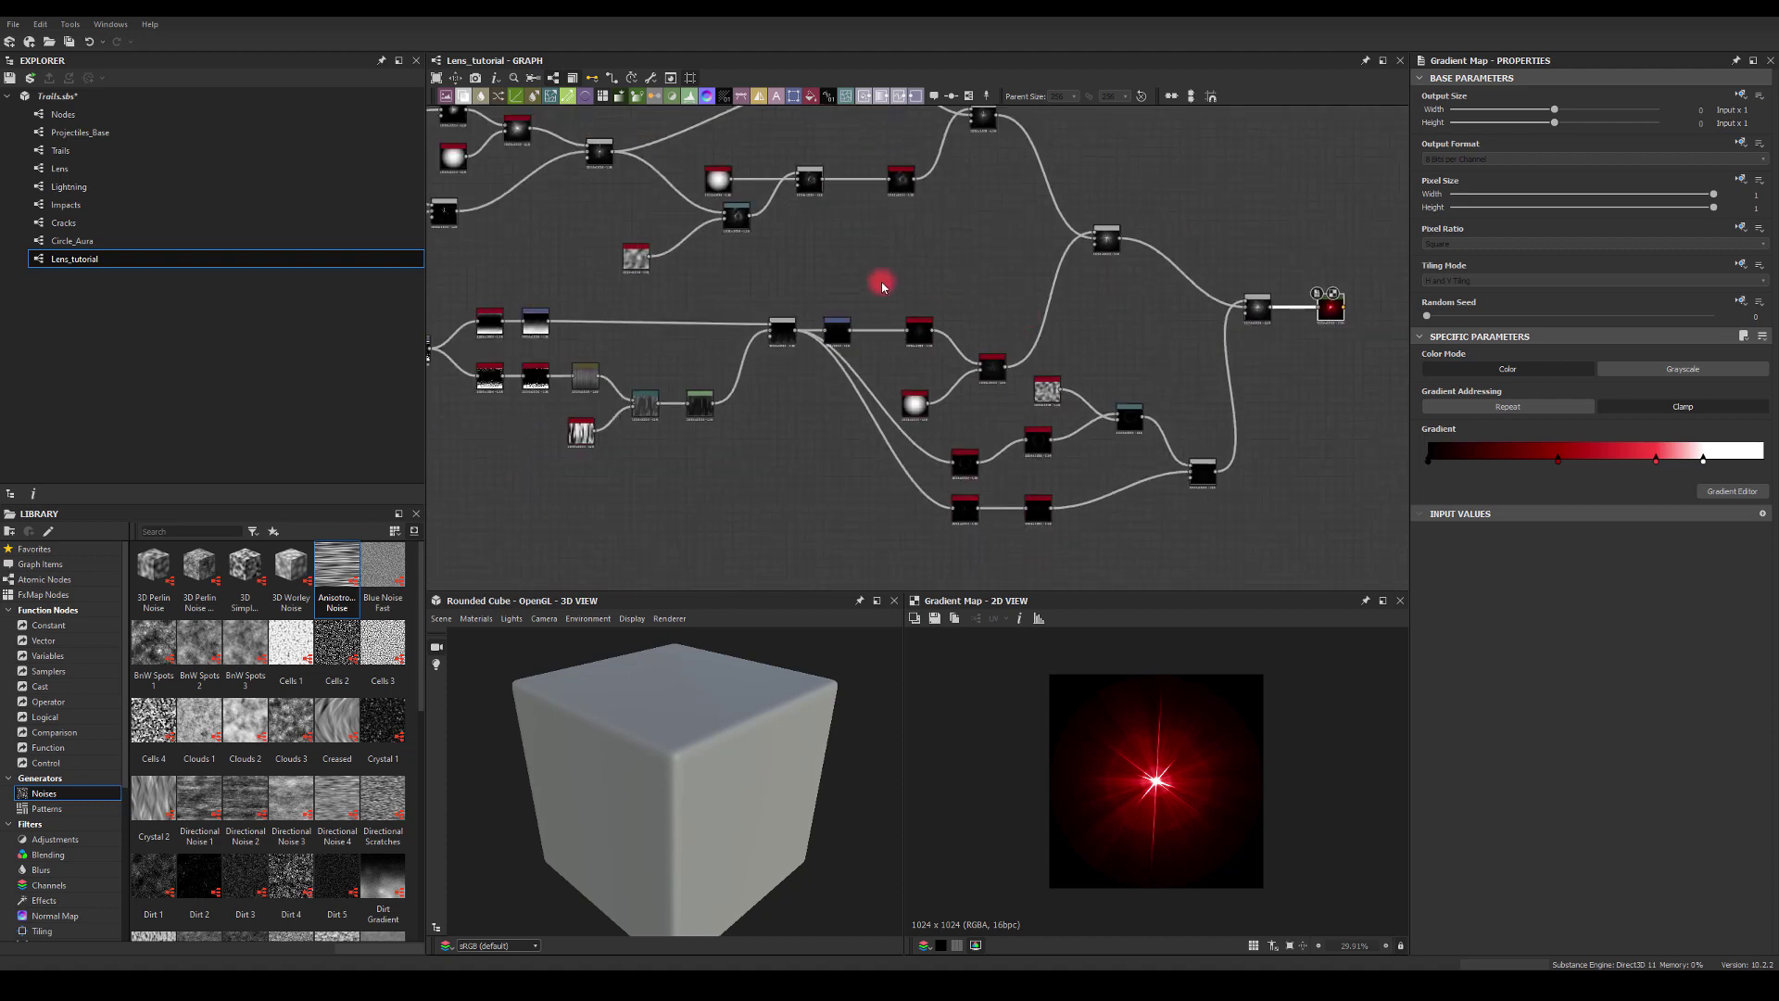
pyautogui.moveTo(881, 281); pyautogui.dragTo(1014, 395, button='middle')
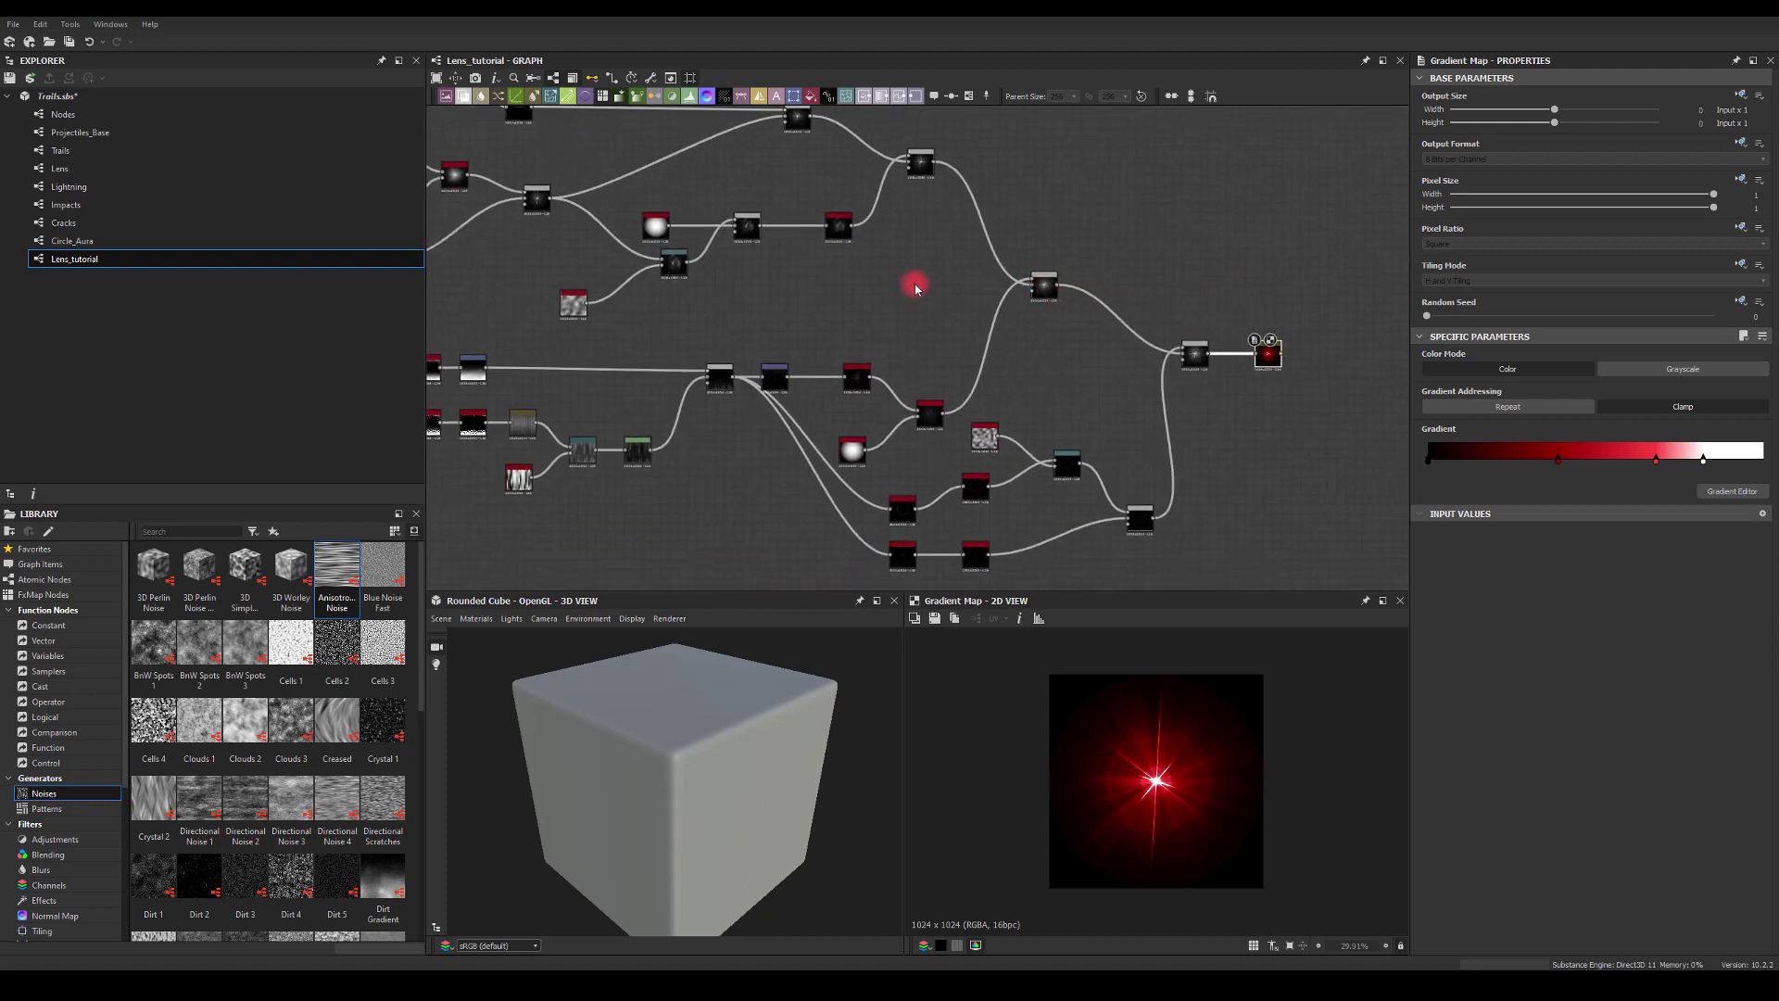
pyautogui.moveTo(756, 253); pyautogui.dragTo(604, 232, button='middle')
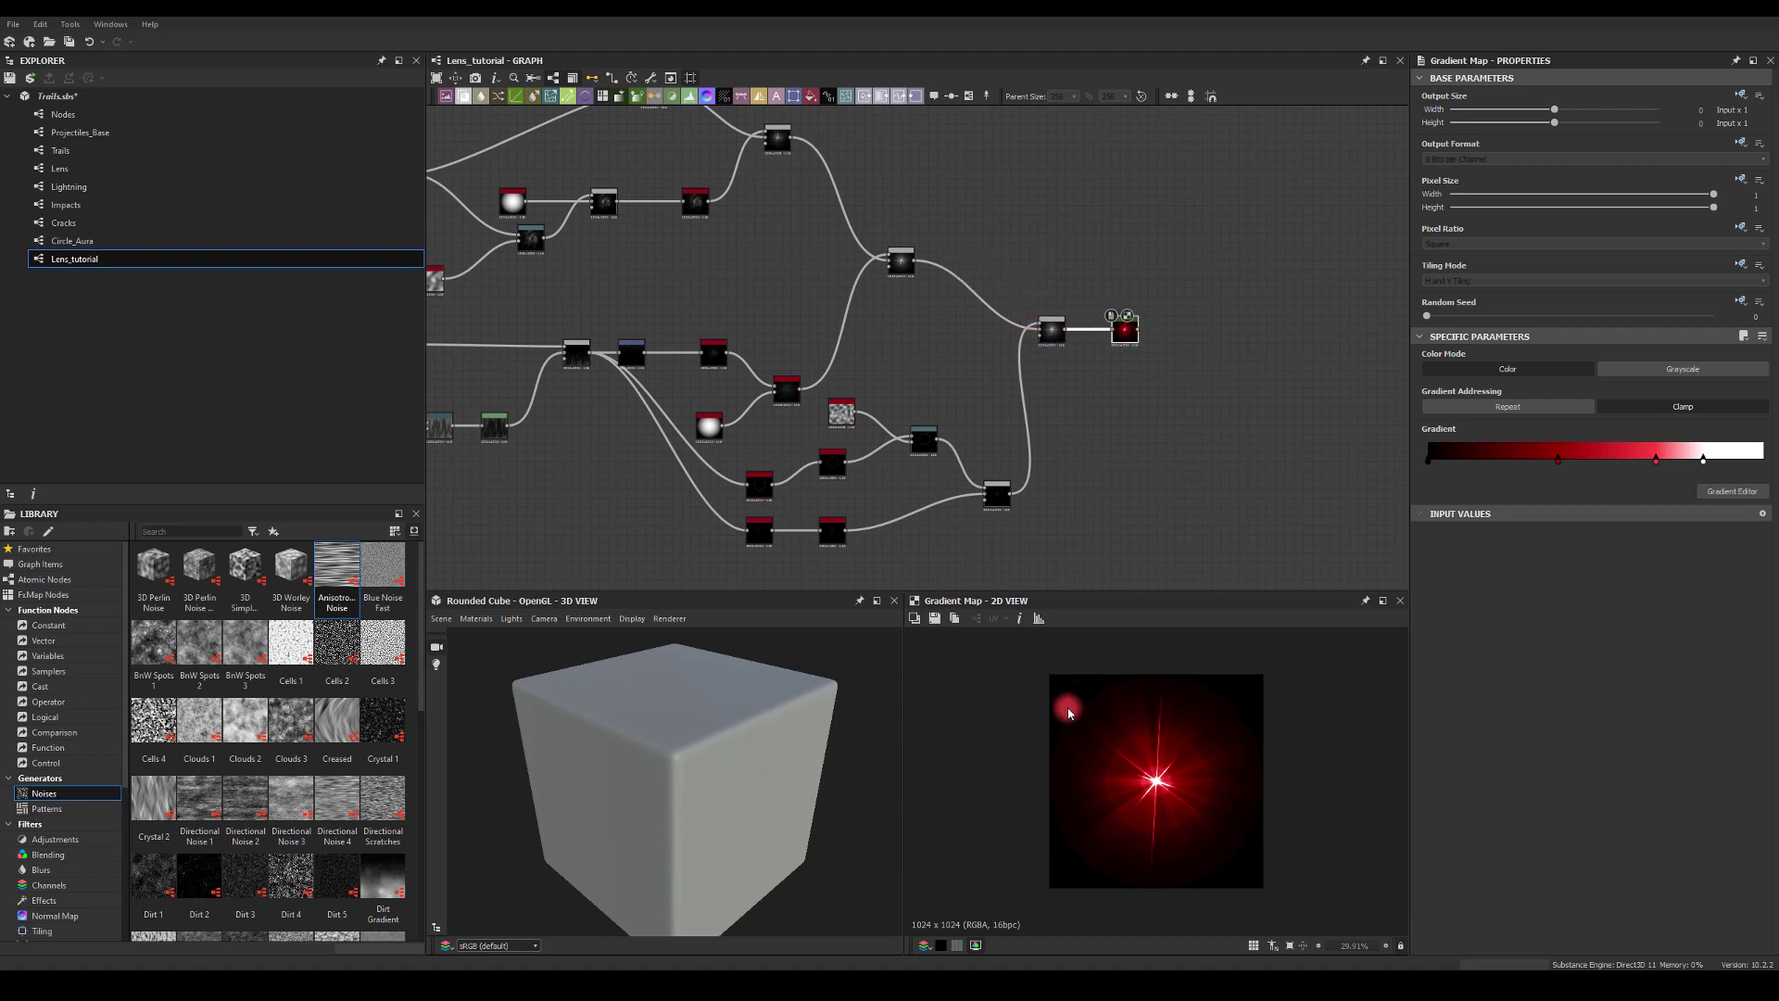
pyautogui.moveTo(778, 286); pyautogui.dragTo(949, 355, button='middle')
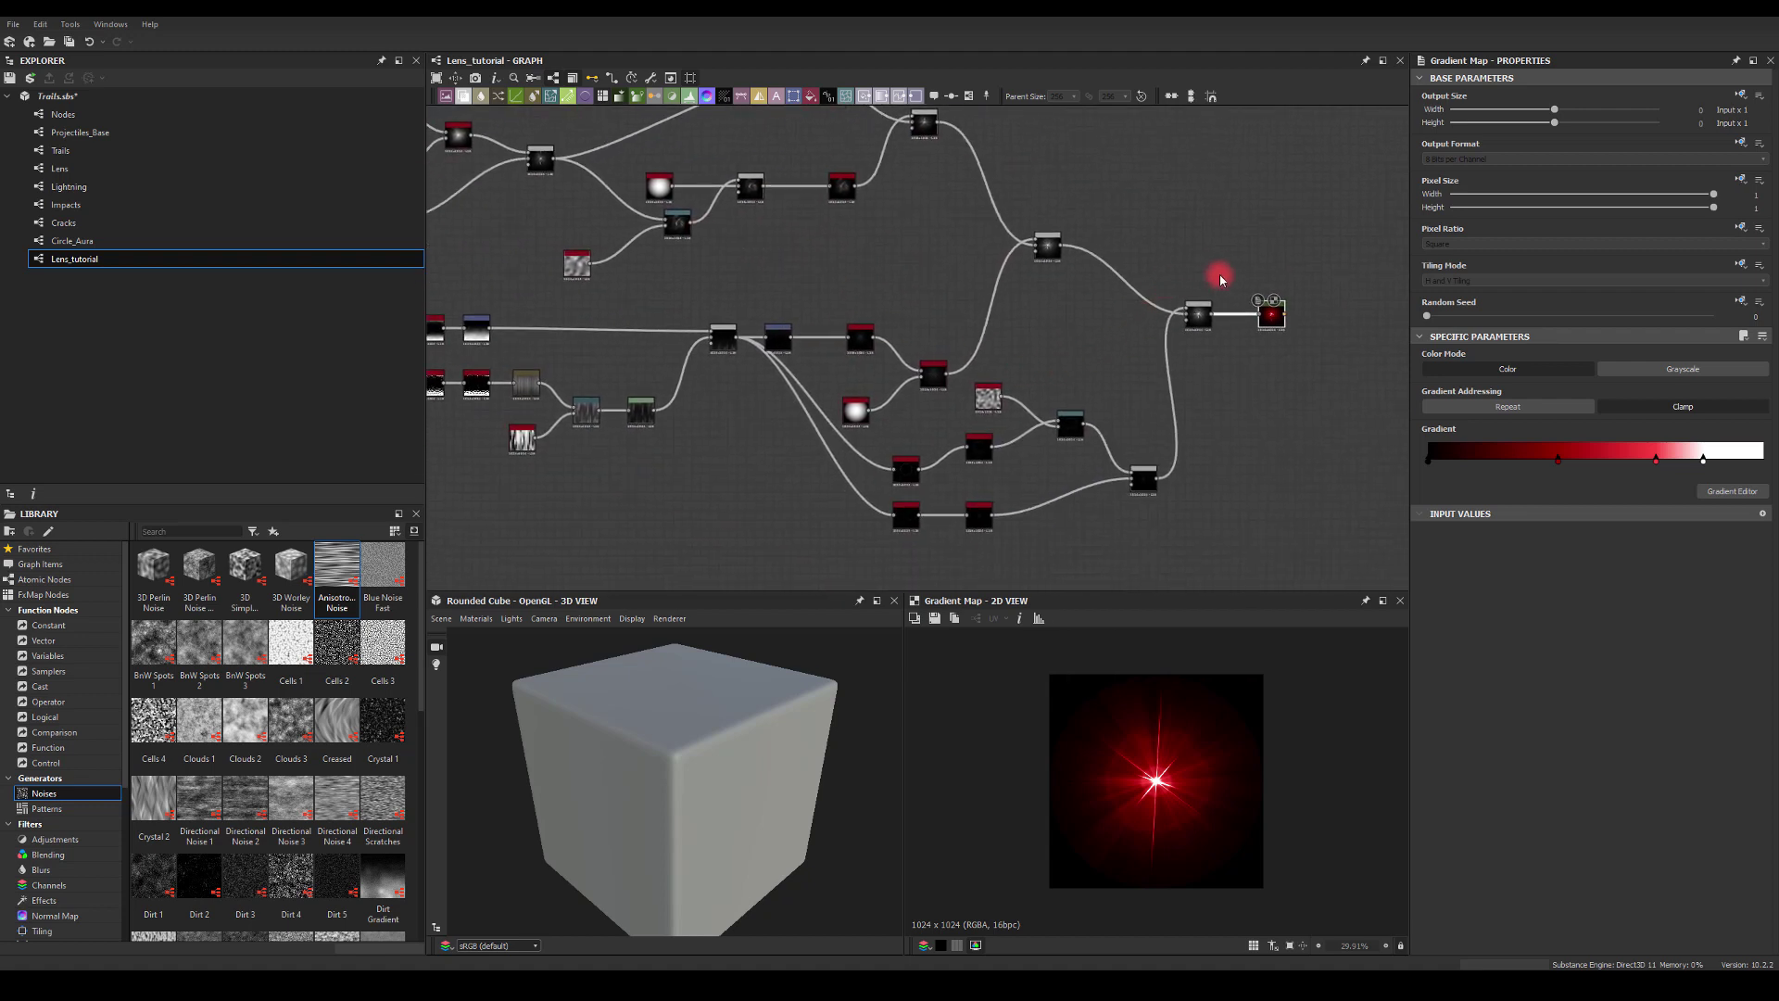
pyautogui.moveTo(1224, 261); pyautogui.dragTo(1171, 238, button='middle')
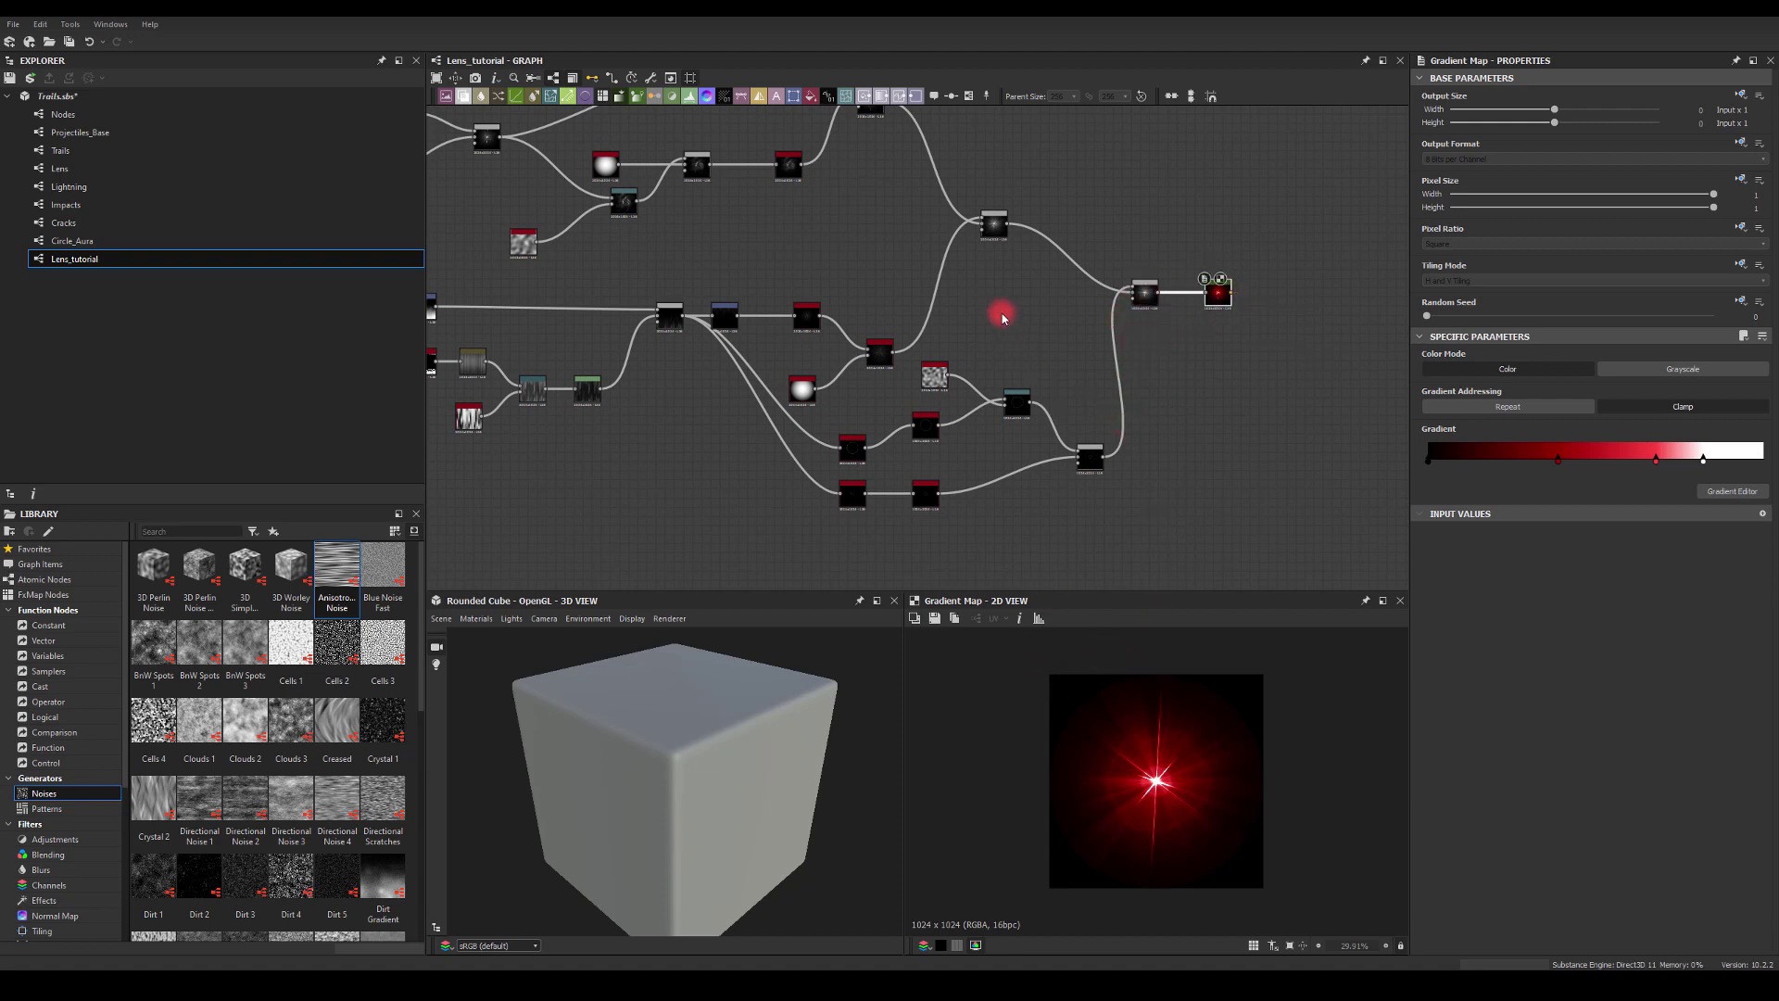
pyautogui.moveTo(919, 290); pyautogui.dragTo(1314, 342, button='middle')
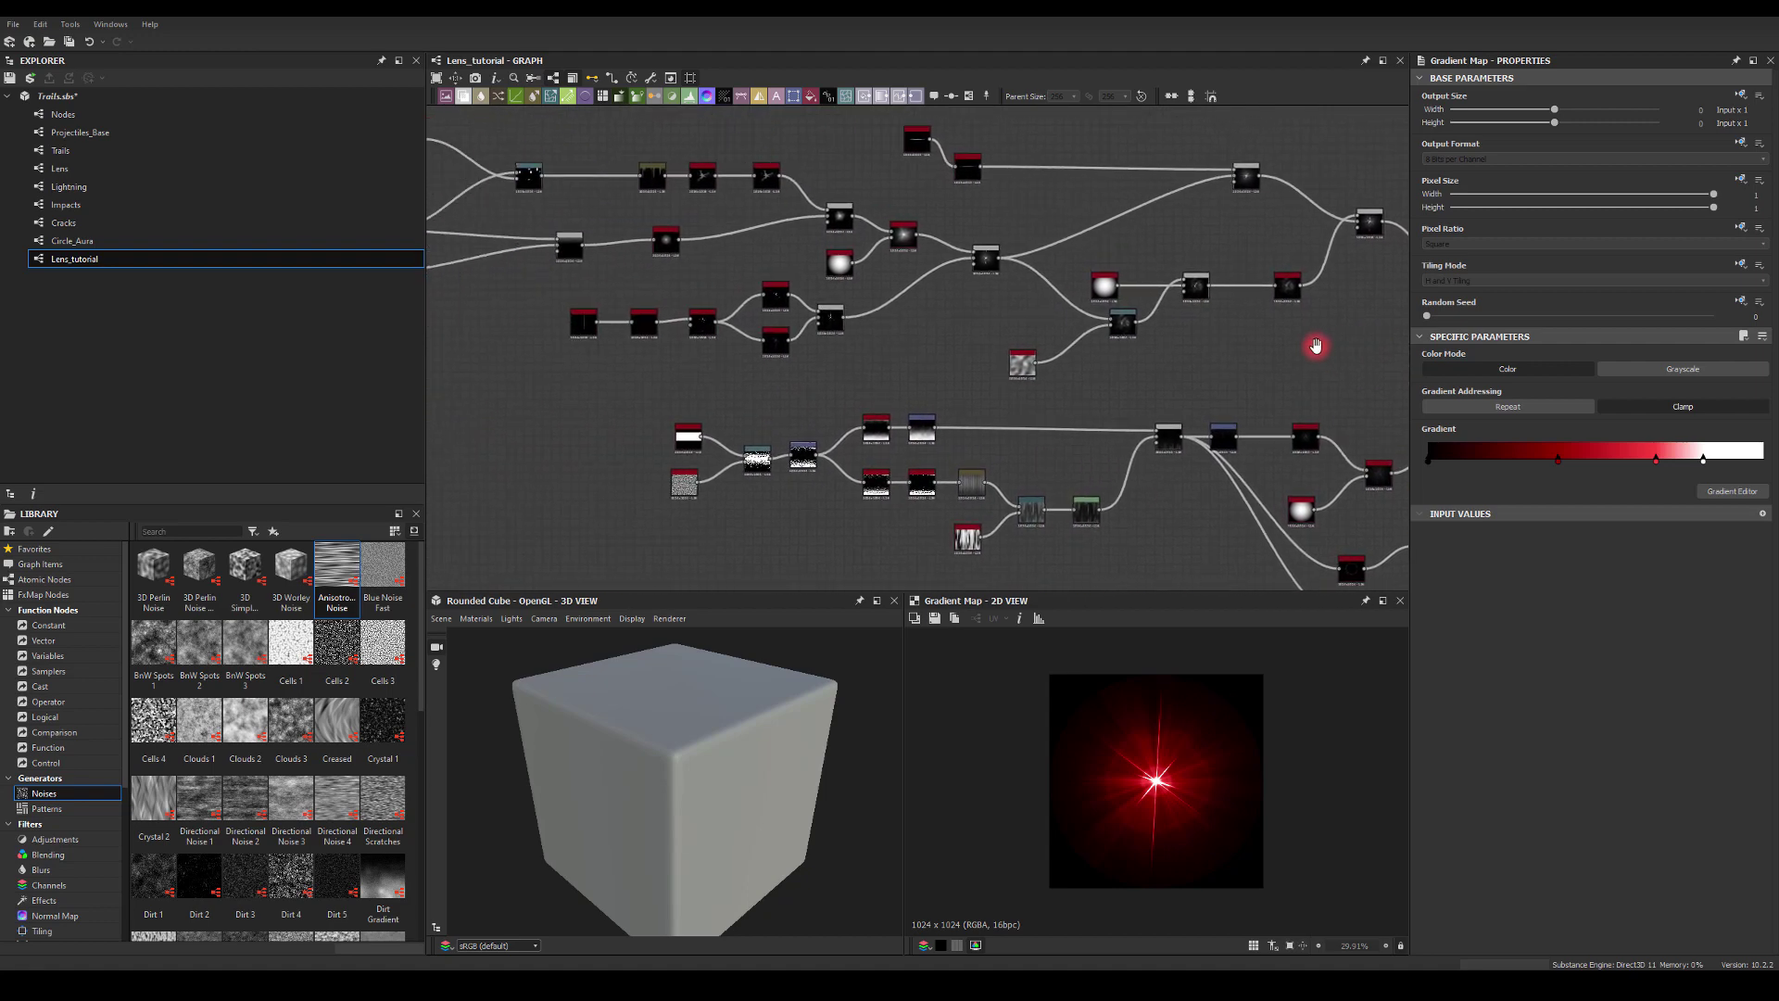
pyautogui.moveTo(1198, 342); pyautogui.dragTo(778, 253, button='middle')
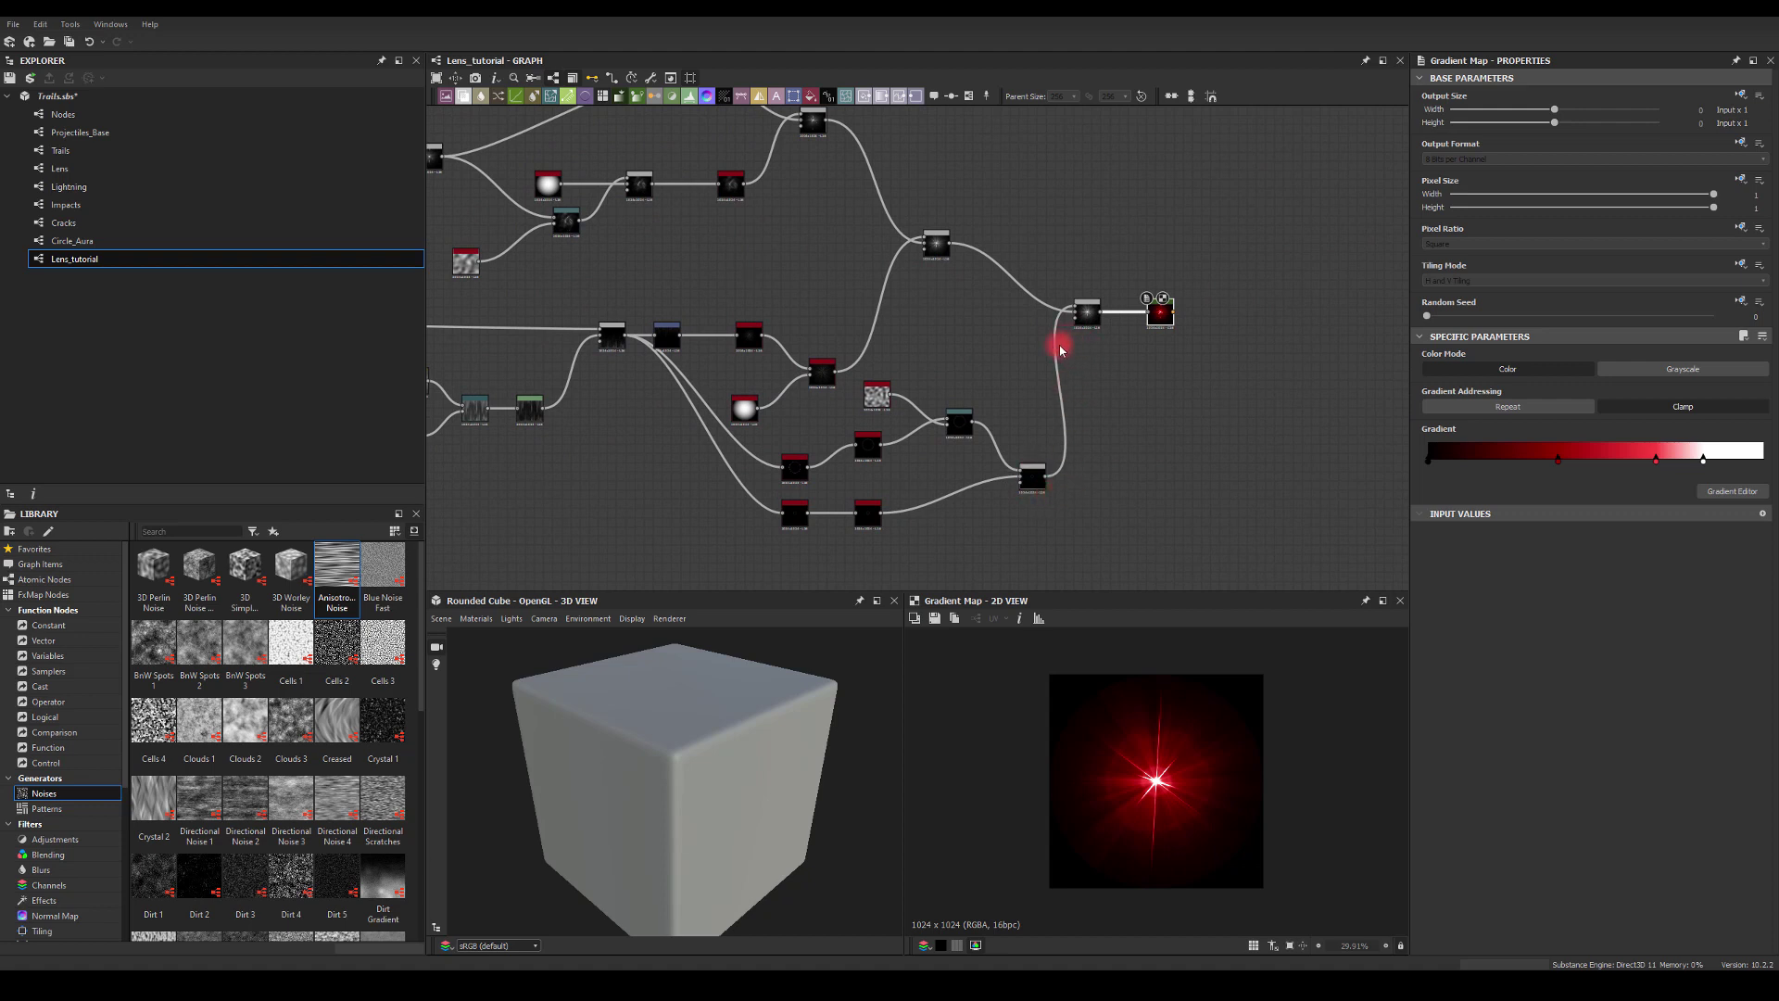
pyautogui.moveTo(1064, 270); pyautogui.dragTo(1181, 353)
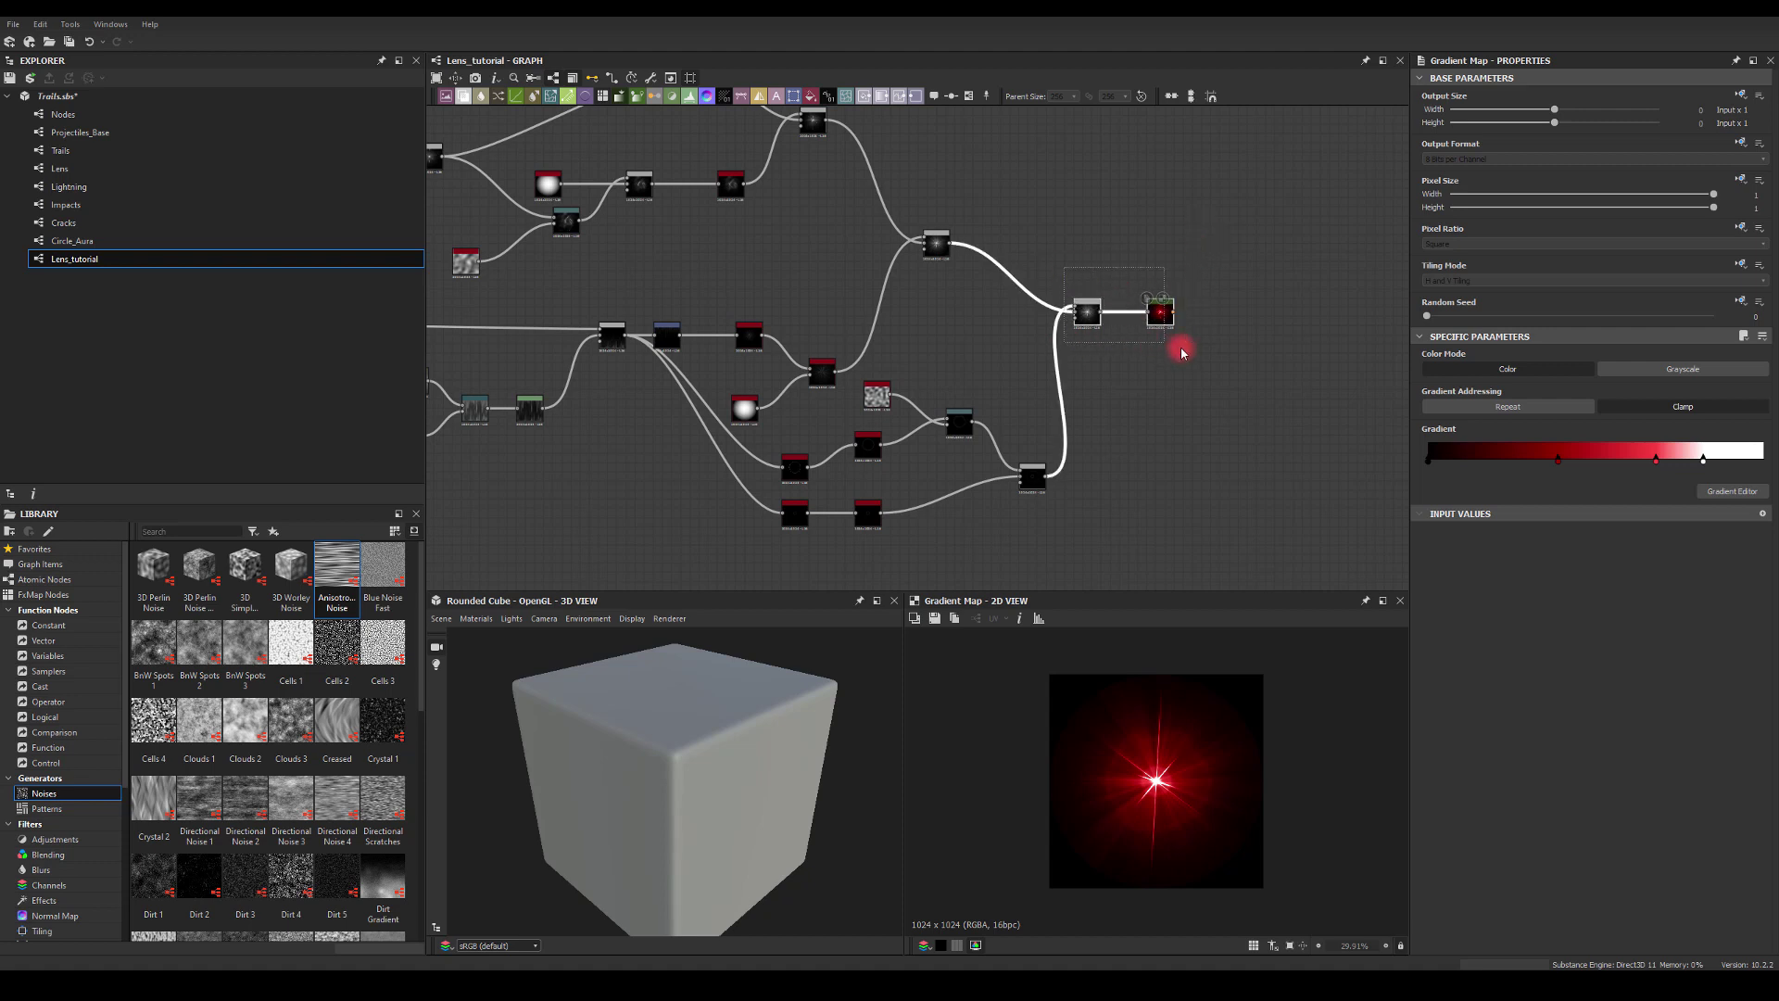
pyautogui.click(1164, 385)
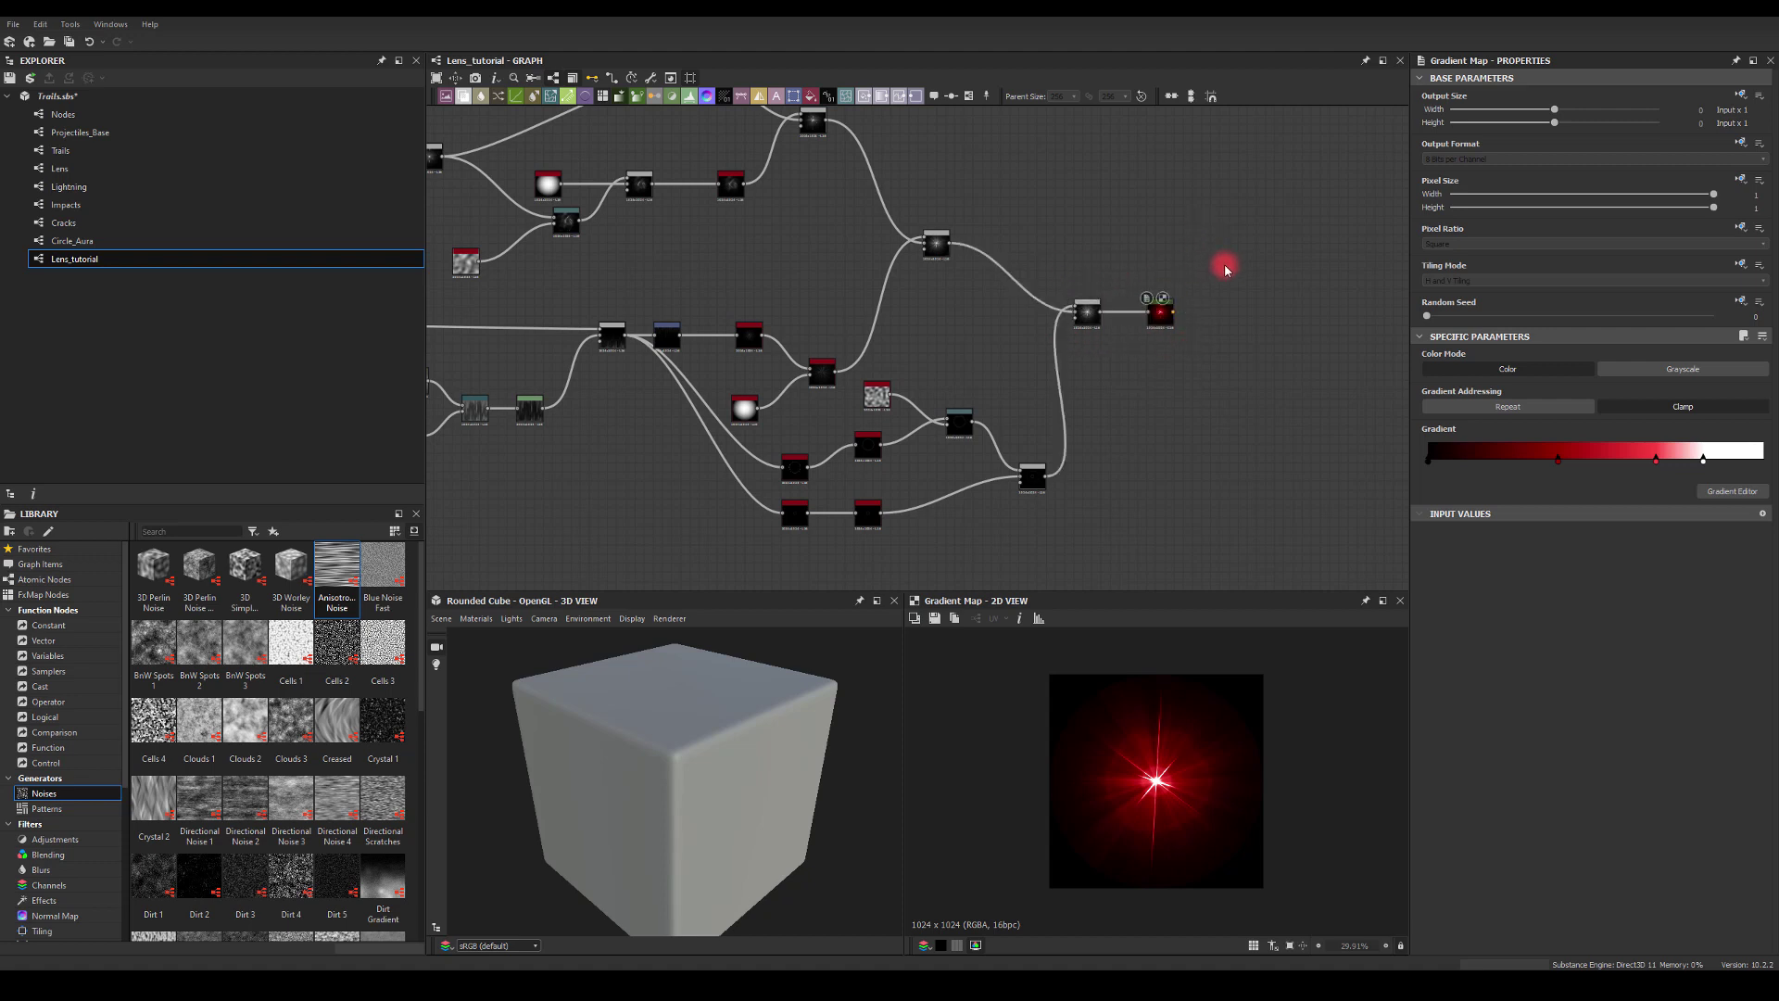
pyautogui.moveTo(1224, 266); pyautogui.dragTo(1067, 343)
pyautogui.click(1023, 341)
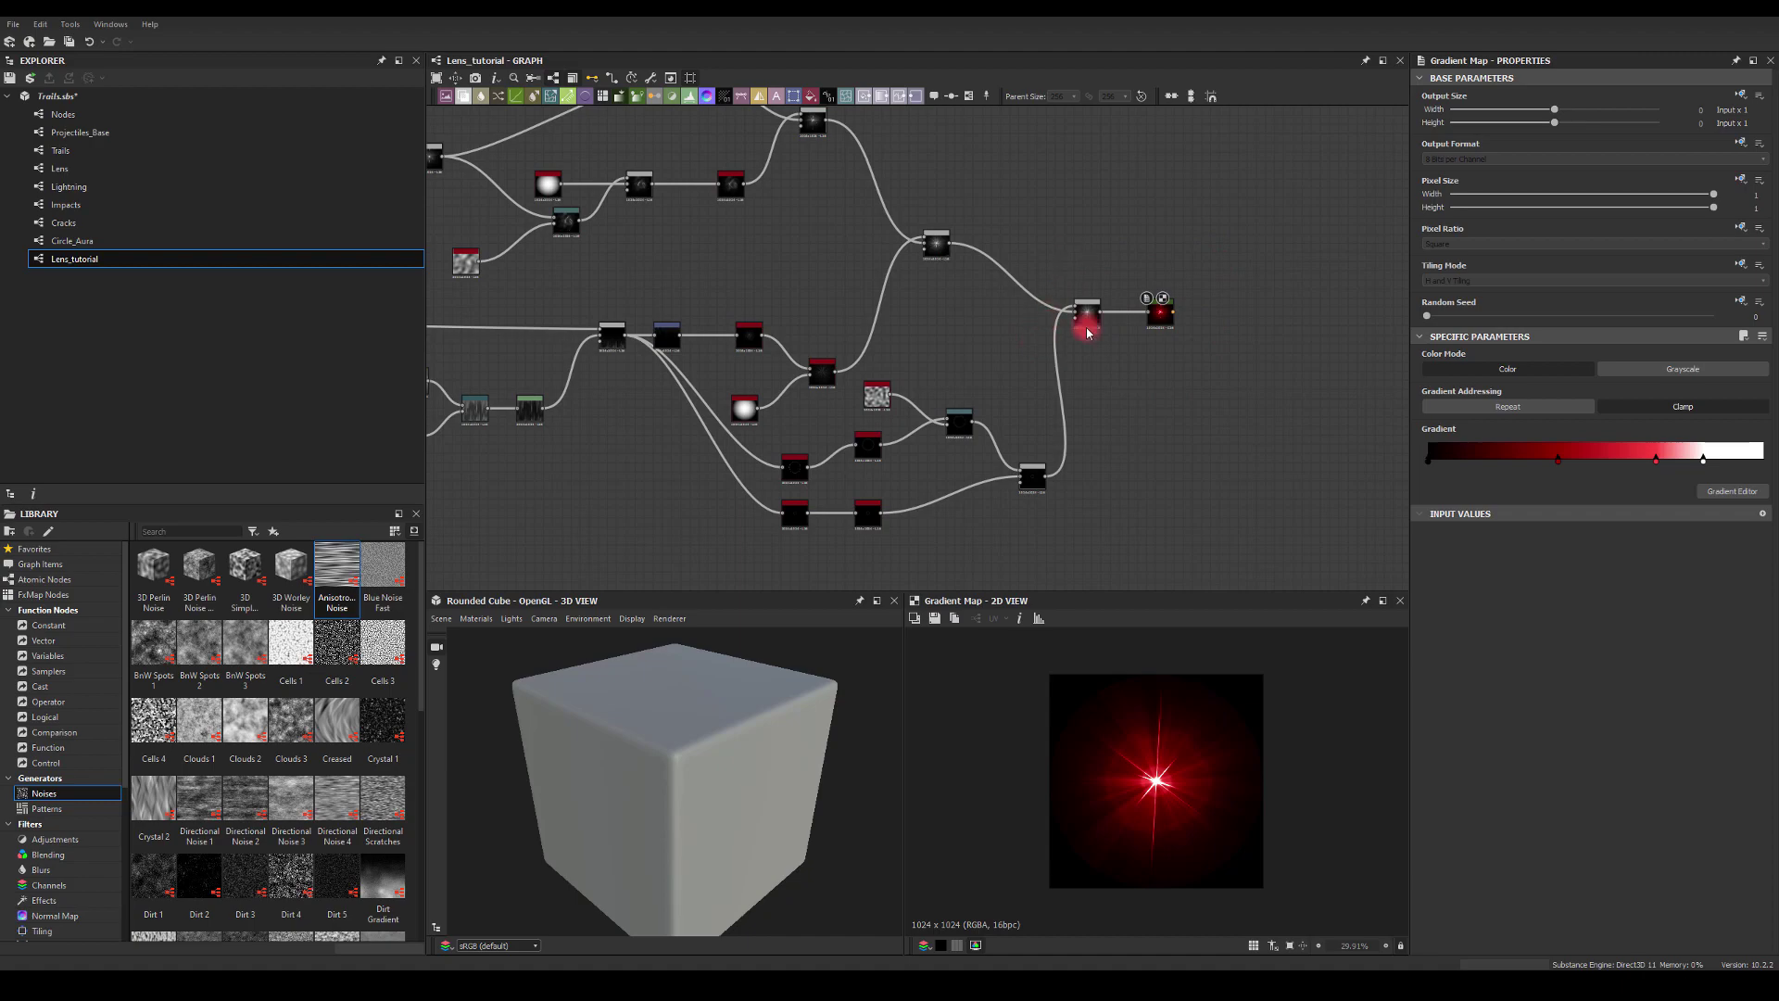